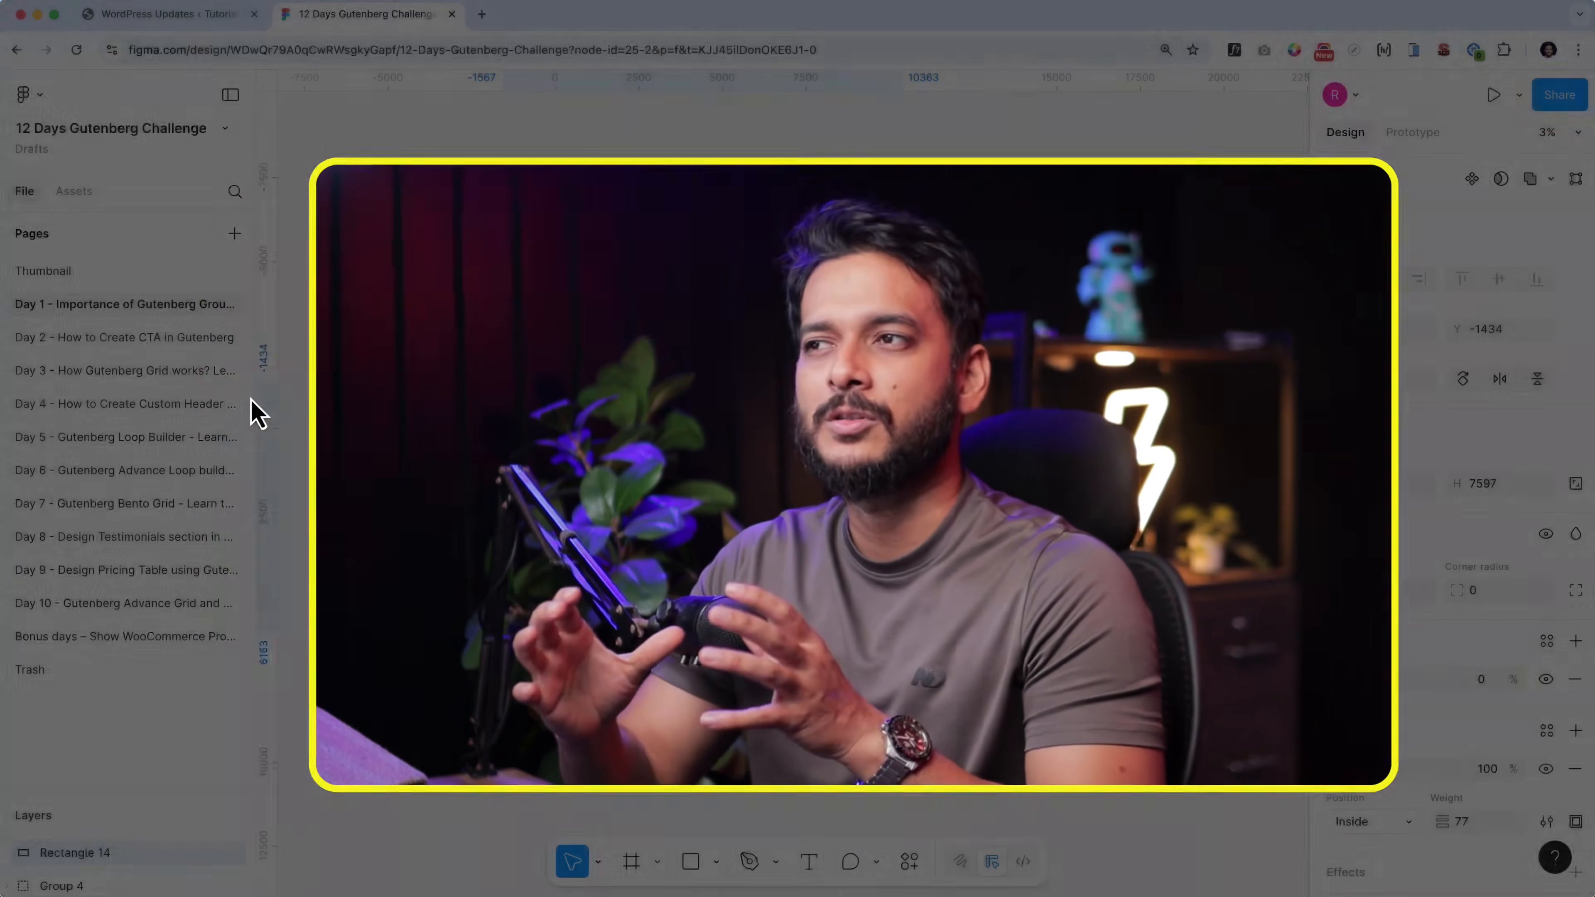
- Switch from the Figma design to the WordPress dashboard and open the add-new-page editor in a separate browser tab
{"action": "scroll", "coordinate": [1026, 456], "scroll_direction": "up", "scroll_amount": 5}
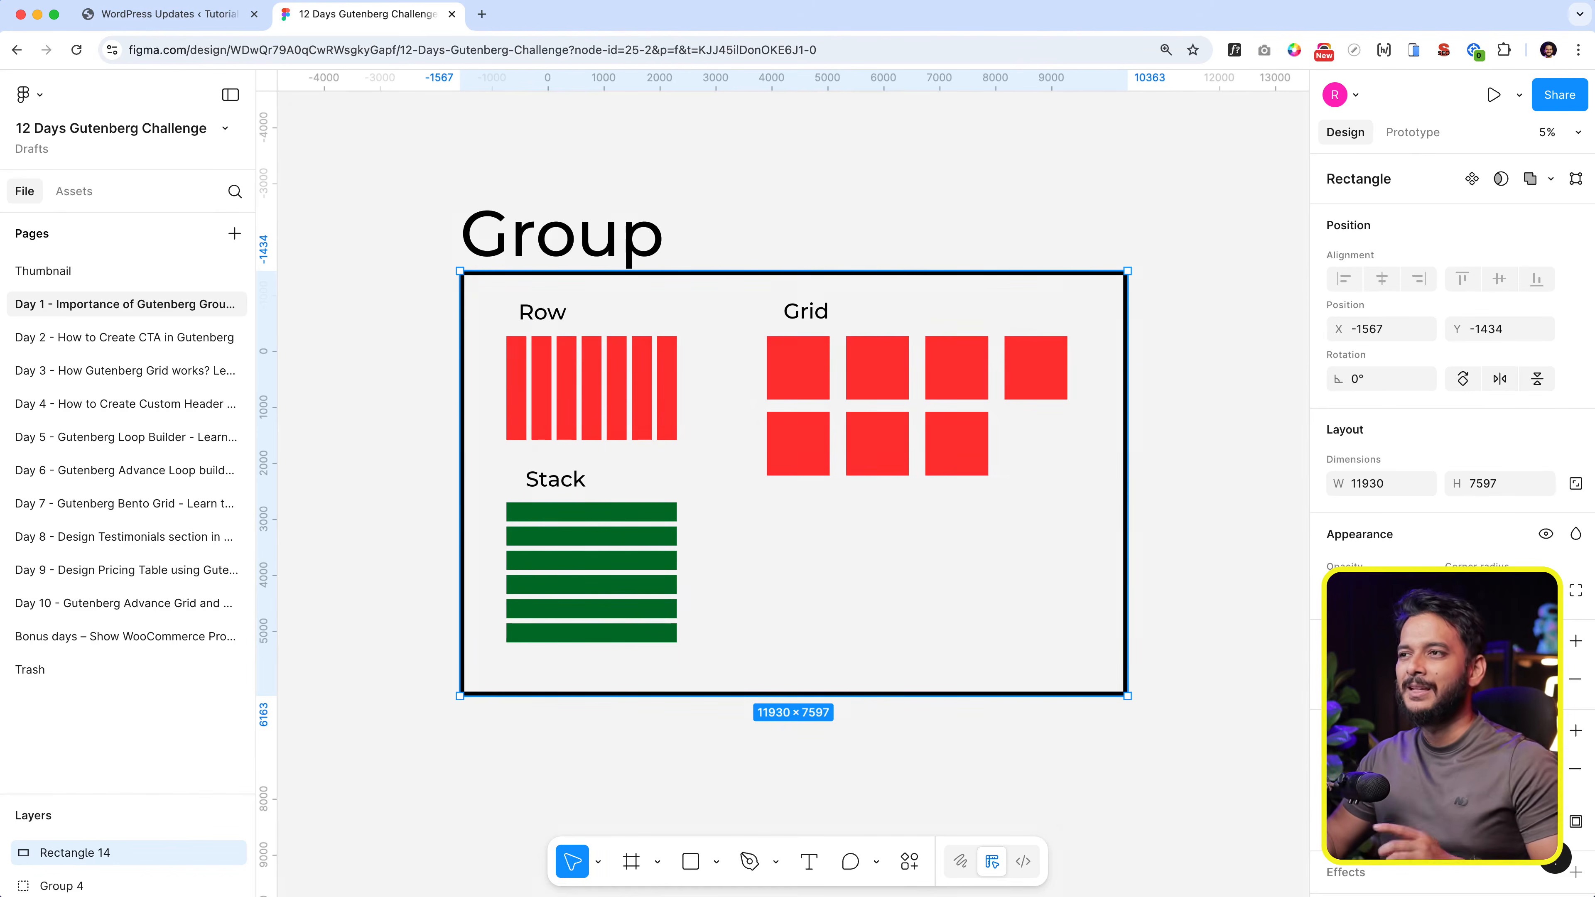
{"action": "left_click", "coordinate": [169, 13]}
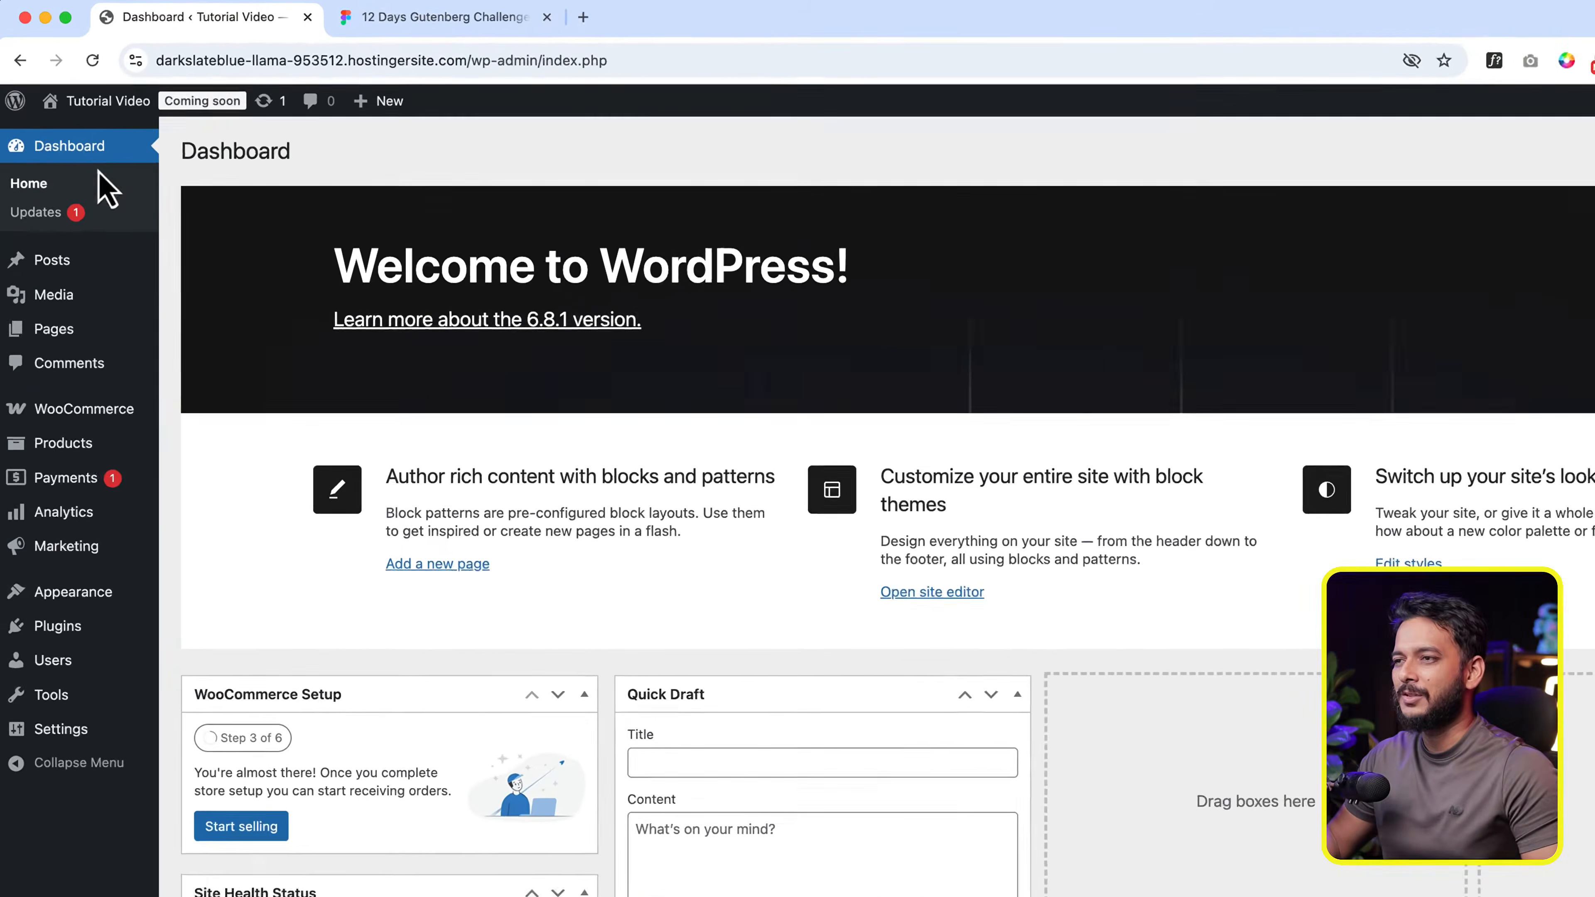
{"action": "mouse_move", "coordinate": [24, 275]}
{"action": "right_click", "coordinate": [220, 378]}
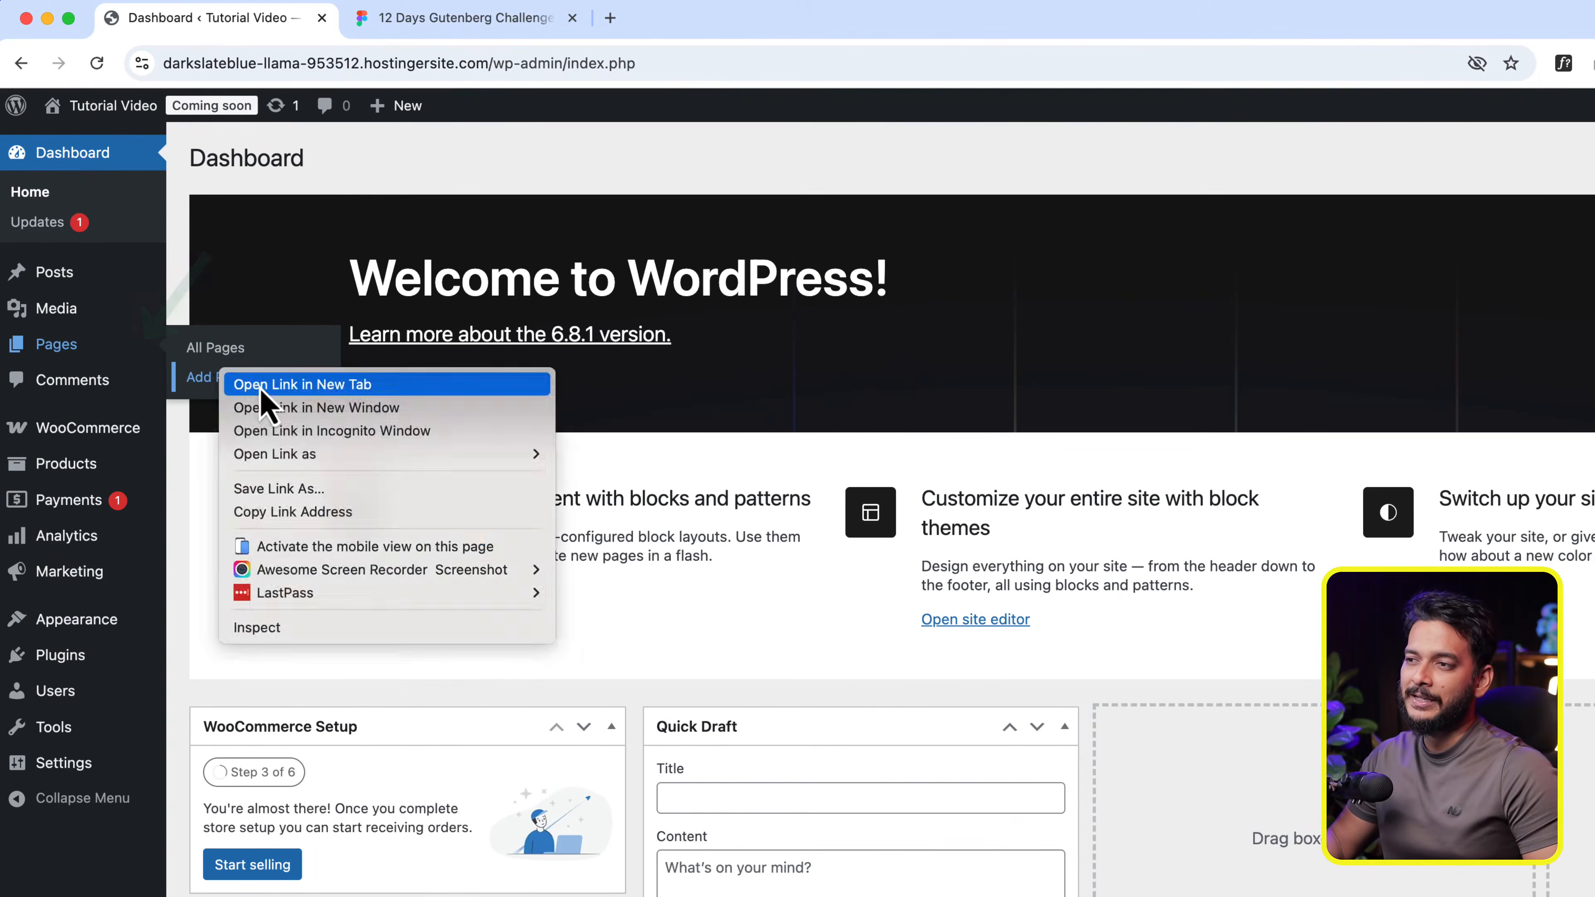
{"action": "left_click", "coordinate": [260, 382]}
{"action": "left_click", "coordinate": [457, 26]}
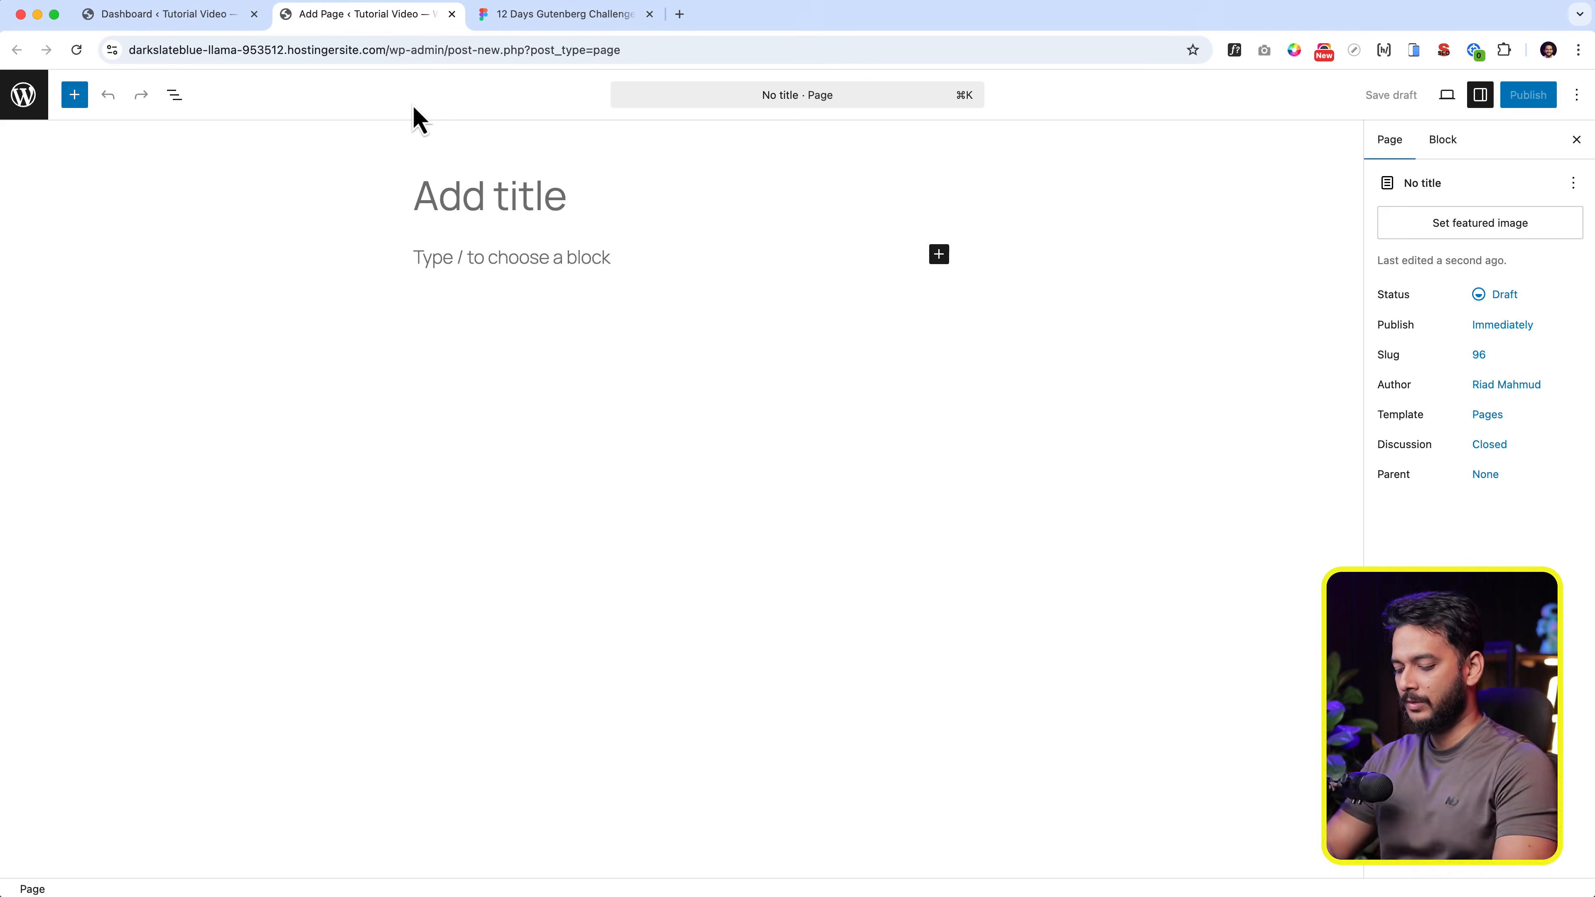
- Dismiss the starter pattern chooser and title the new page "Row, Grid, Stack, Group"
{"action": "type", "text": "Row"}
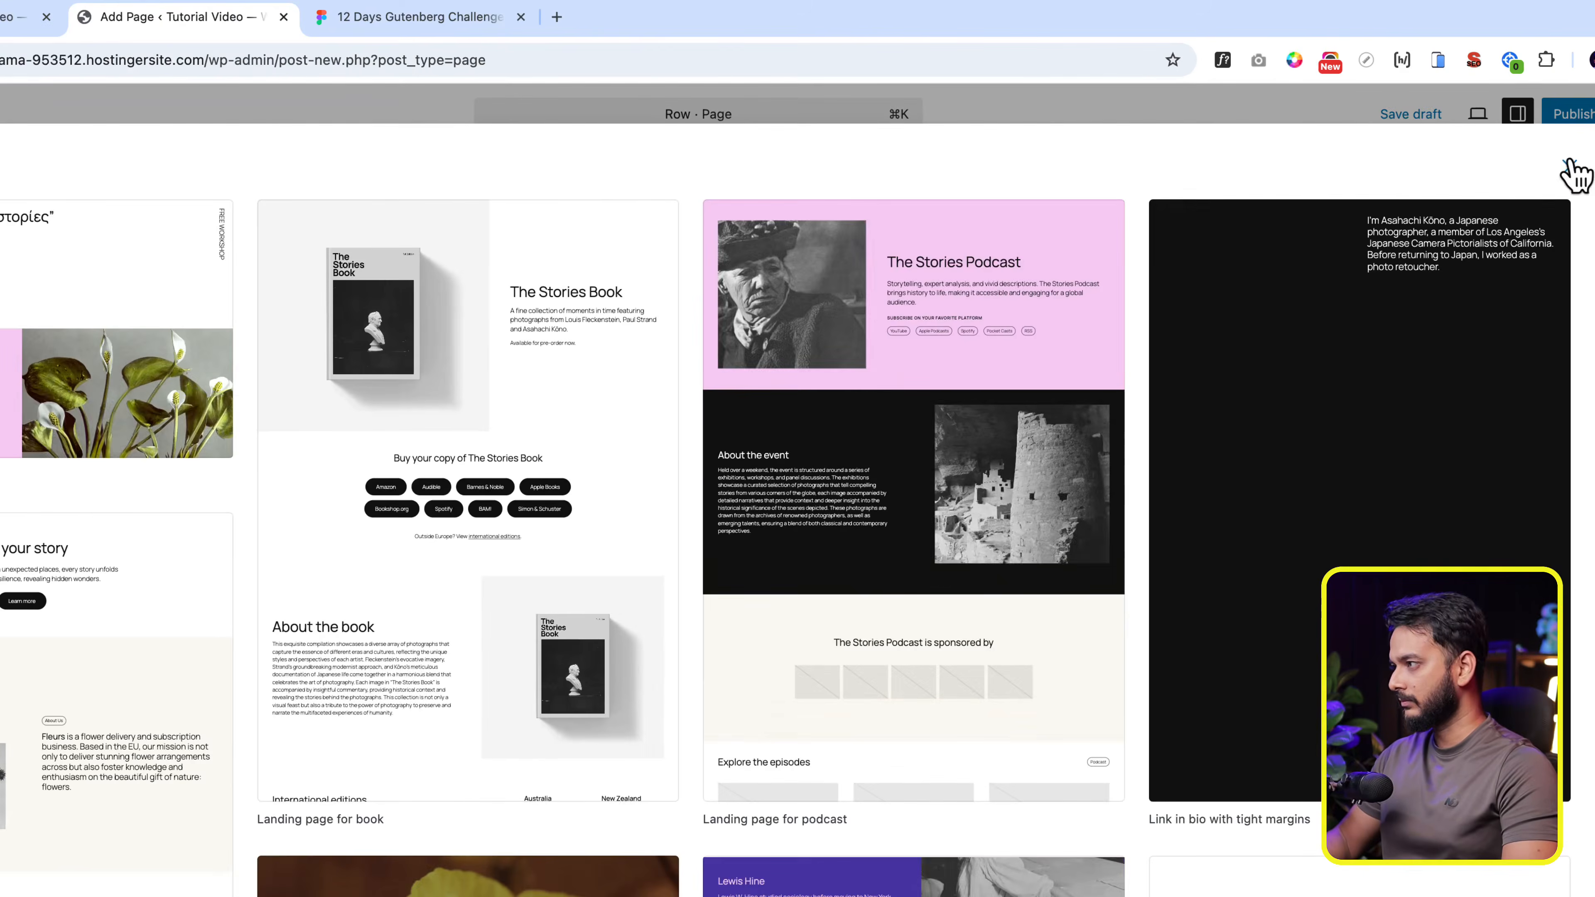
{"action": "left_click", "coordinate": [1569, 167]}
{"action": "type", "text": "Grid"}
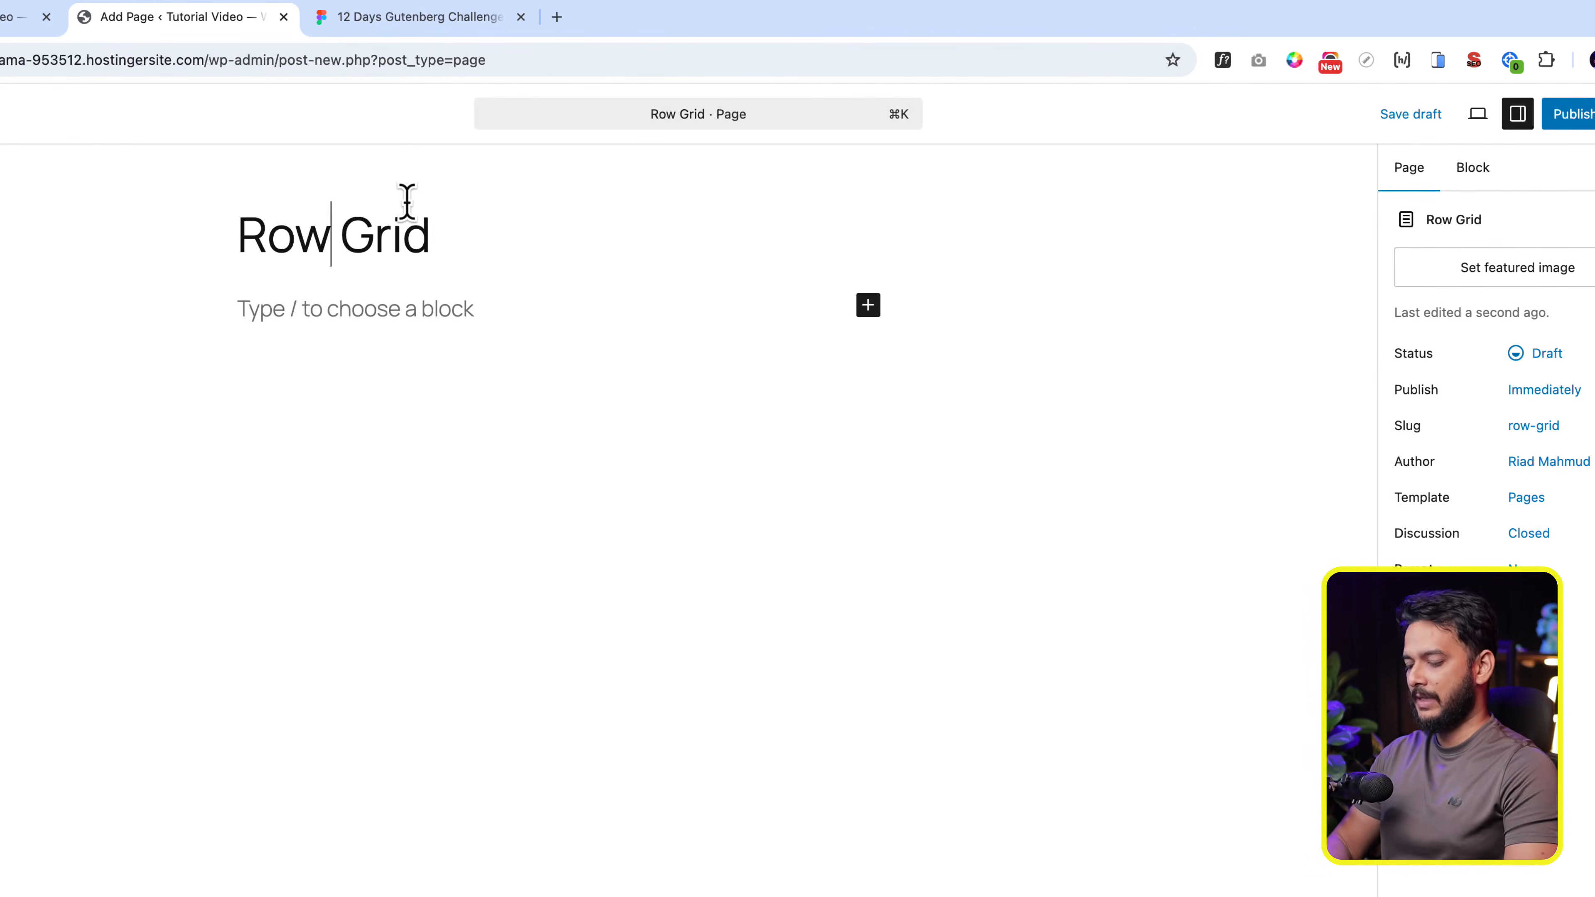
{"action": "type", "text": ","}
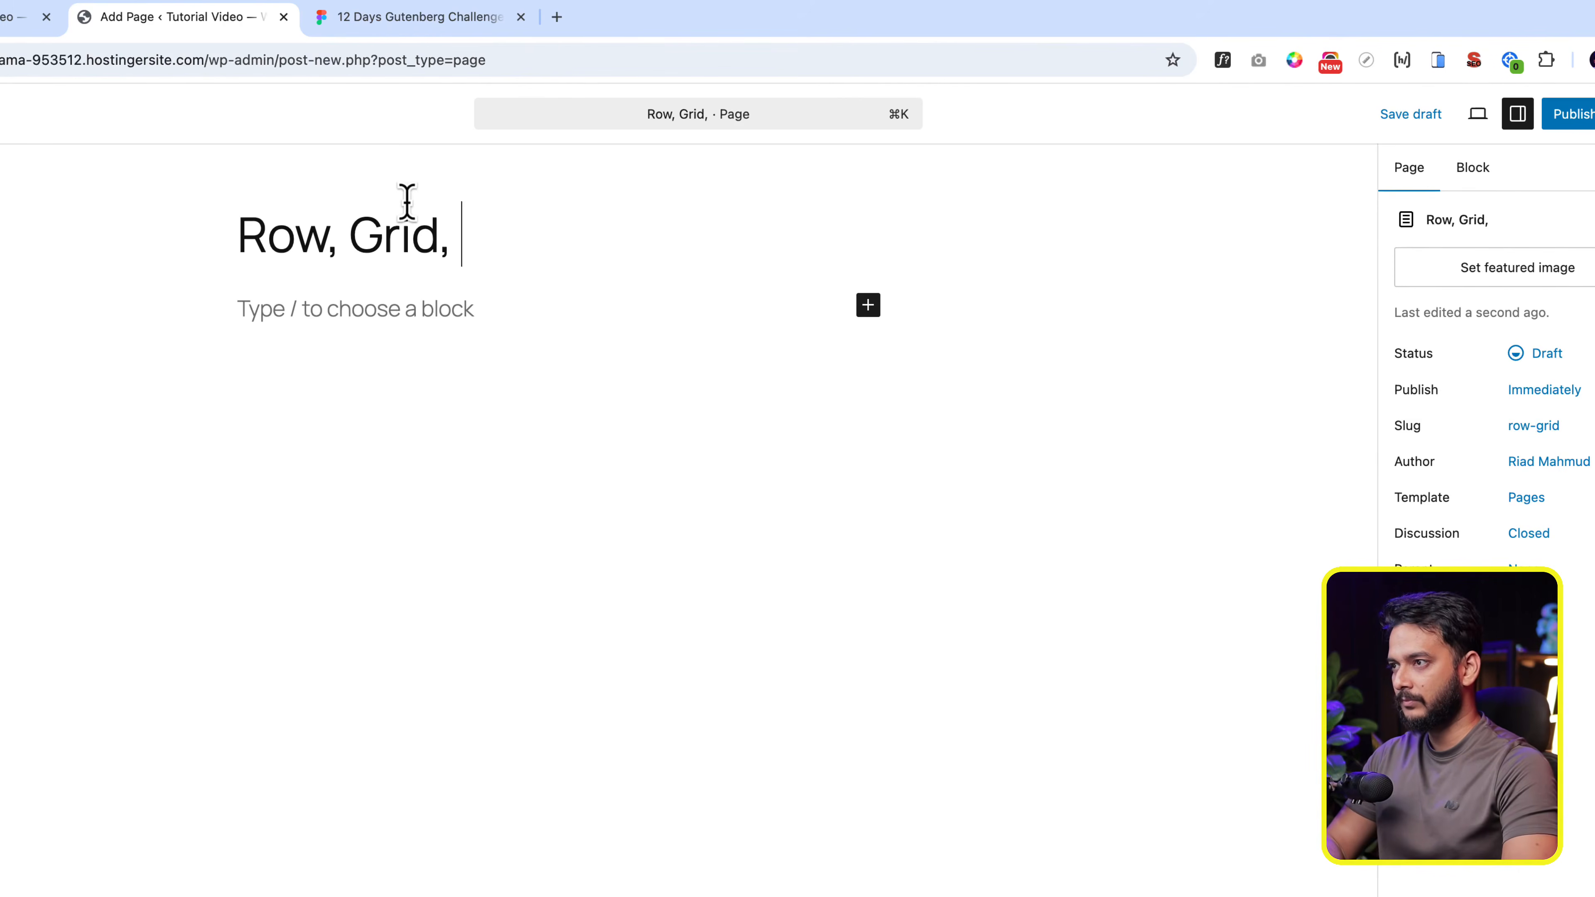
{"action": "type", "text": "Stack, "}
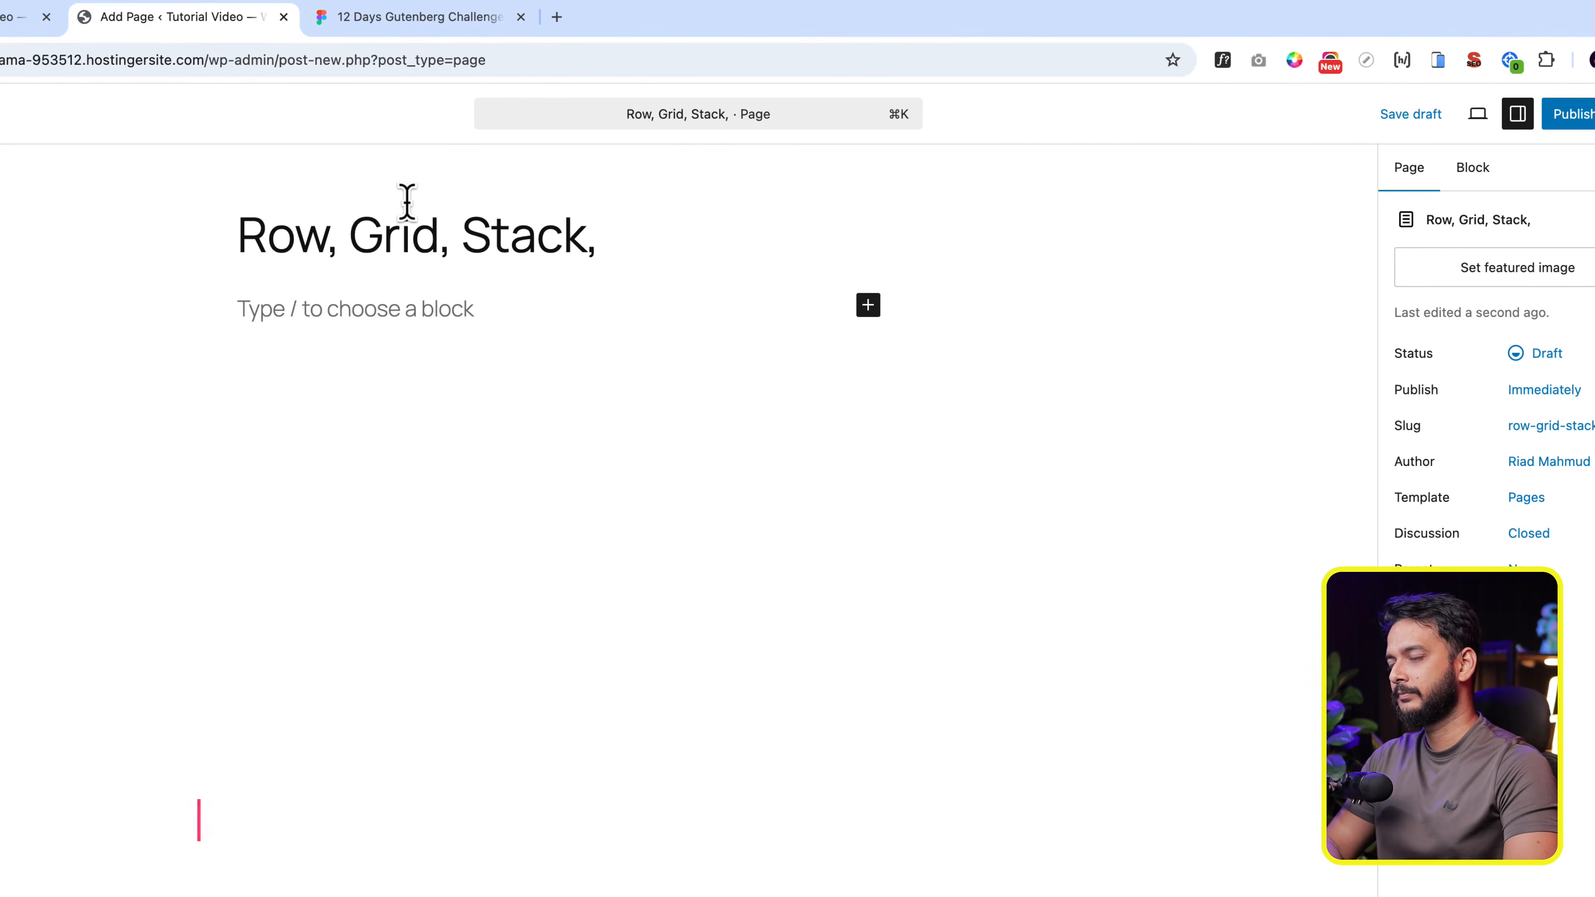
{"action": "type", "text": "Group"}
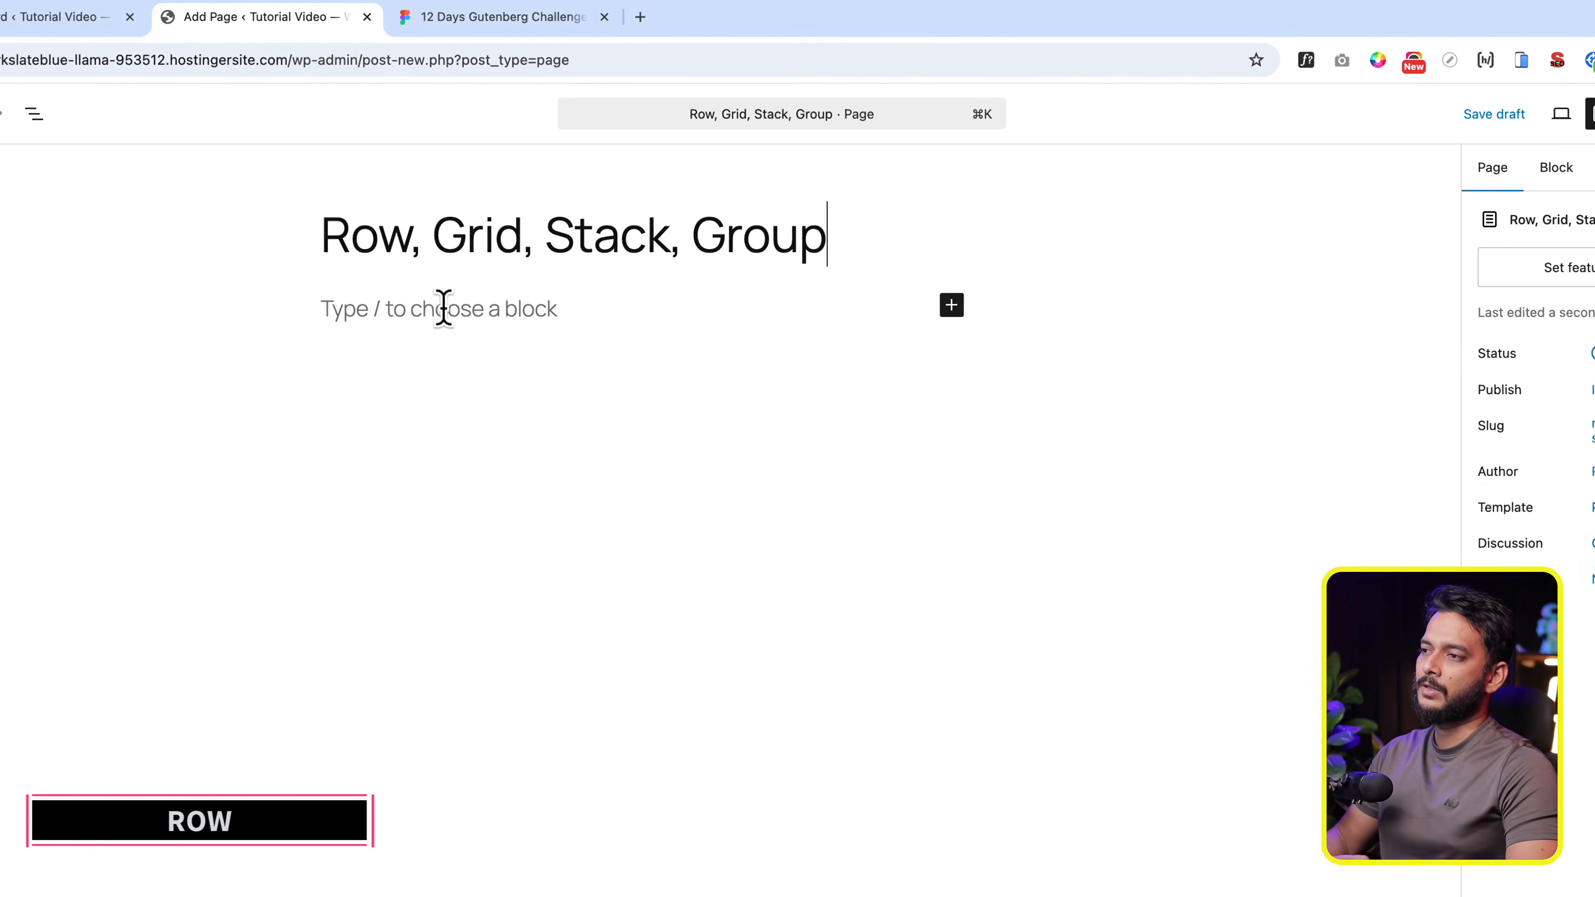
- Insert a Heading block below the page title with the text "Row"
{"action": "left_click", "coordinate": [443, 308]}
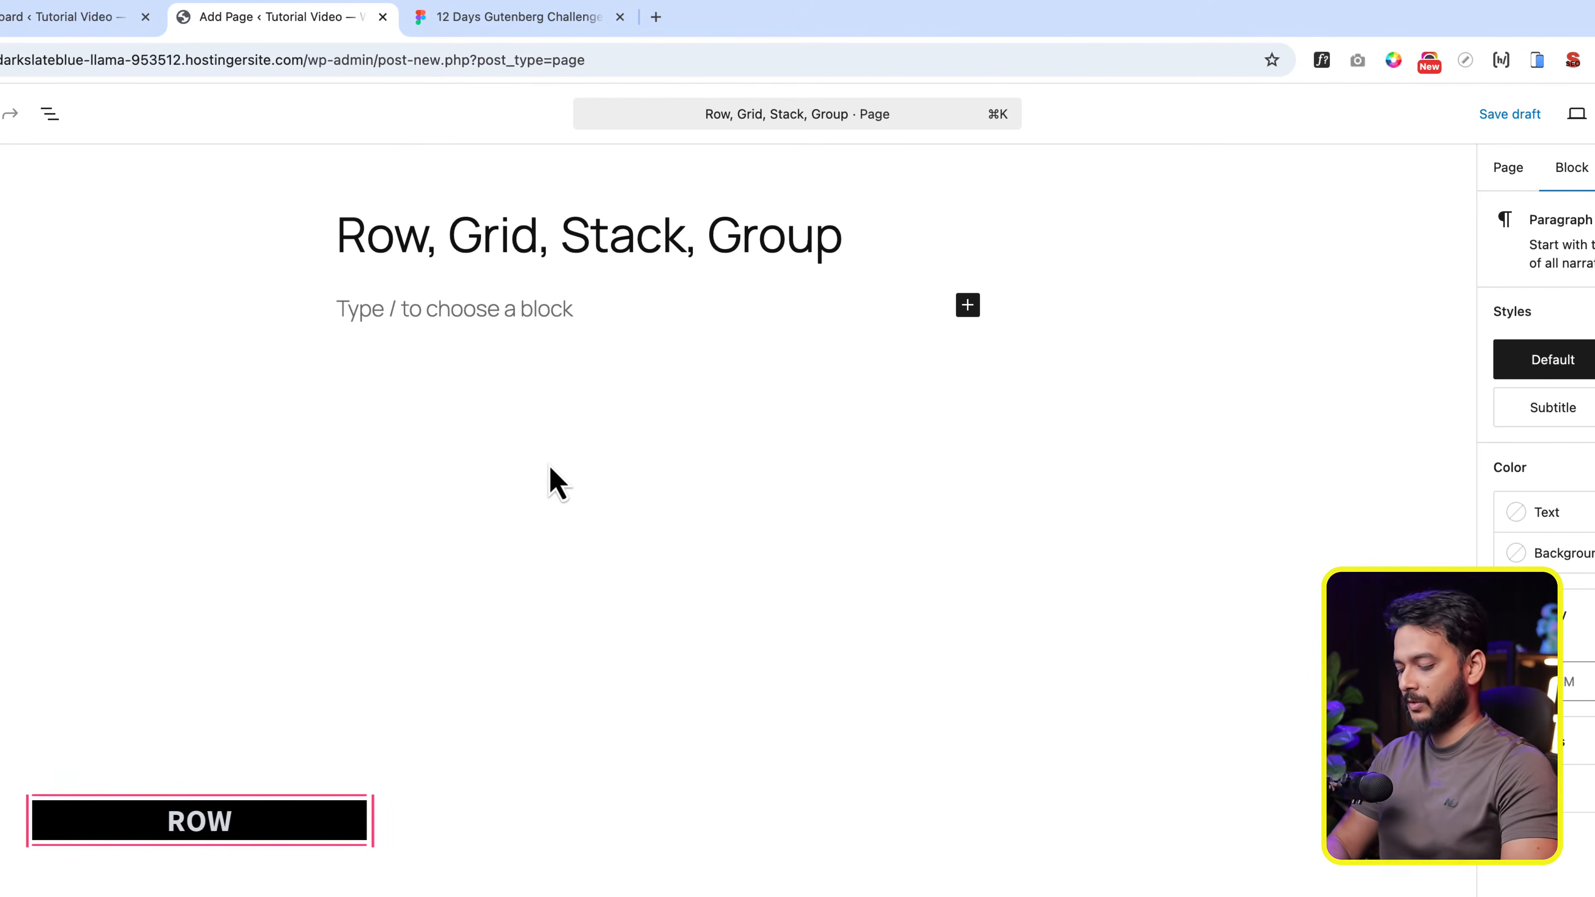
{"action": "type", "text": "/hea"}
{"action": "key", "text": "Return"}
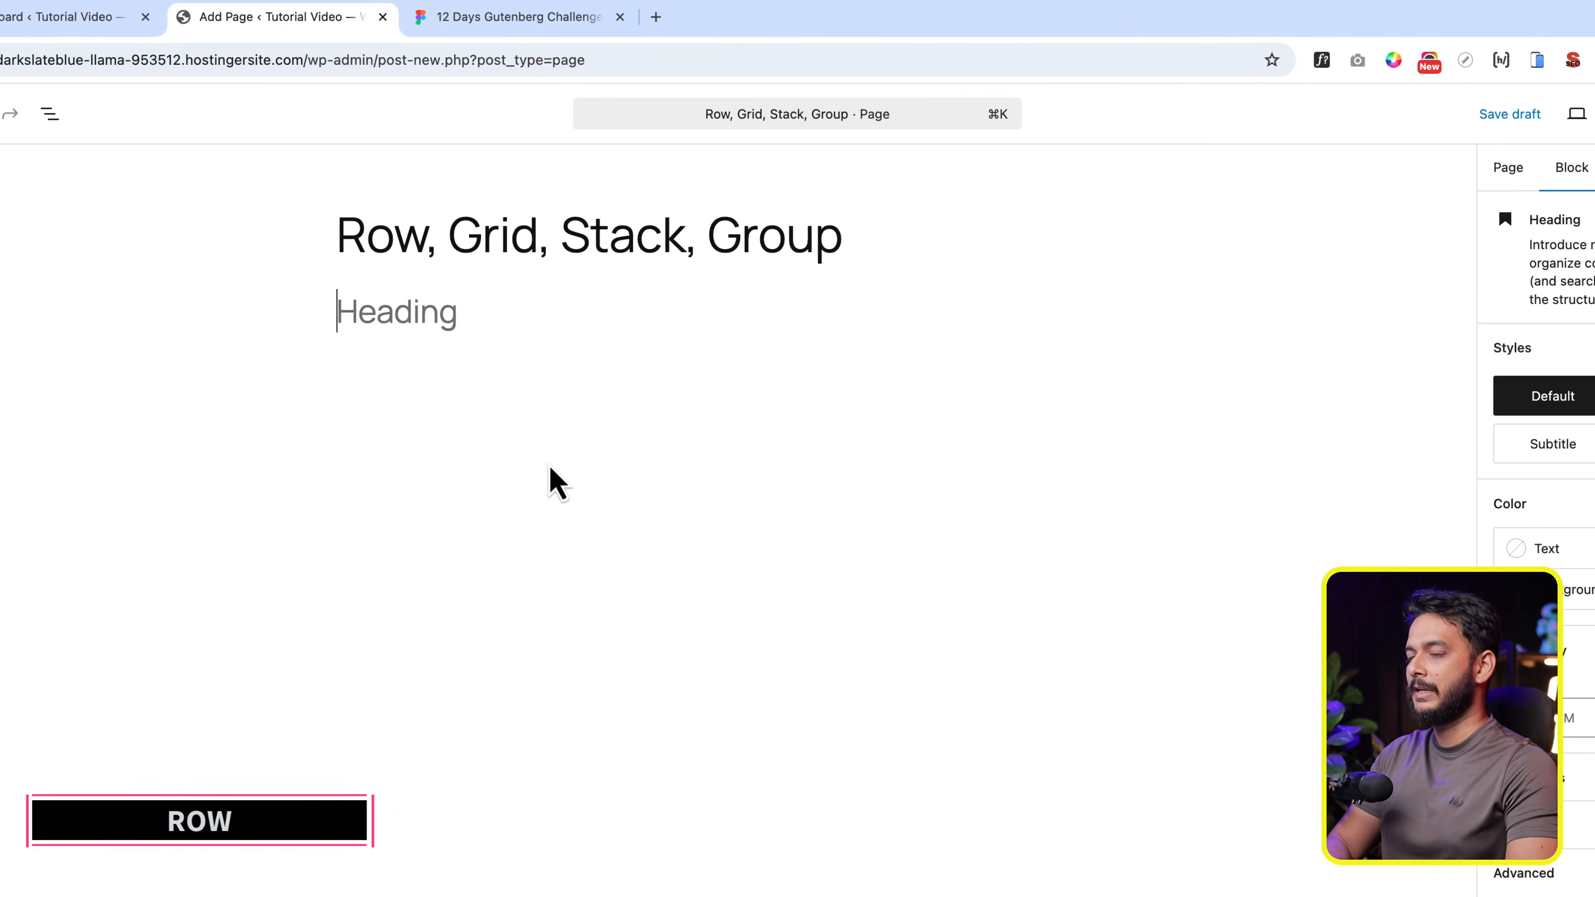
{"action": "type", "text": "Row"}
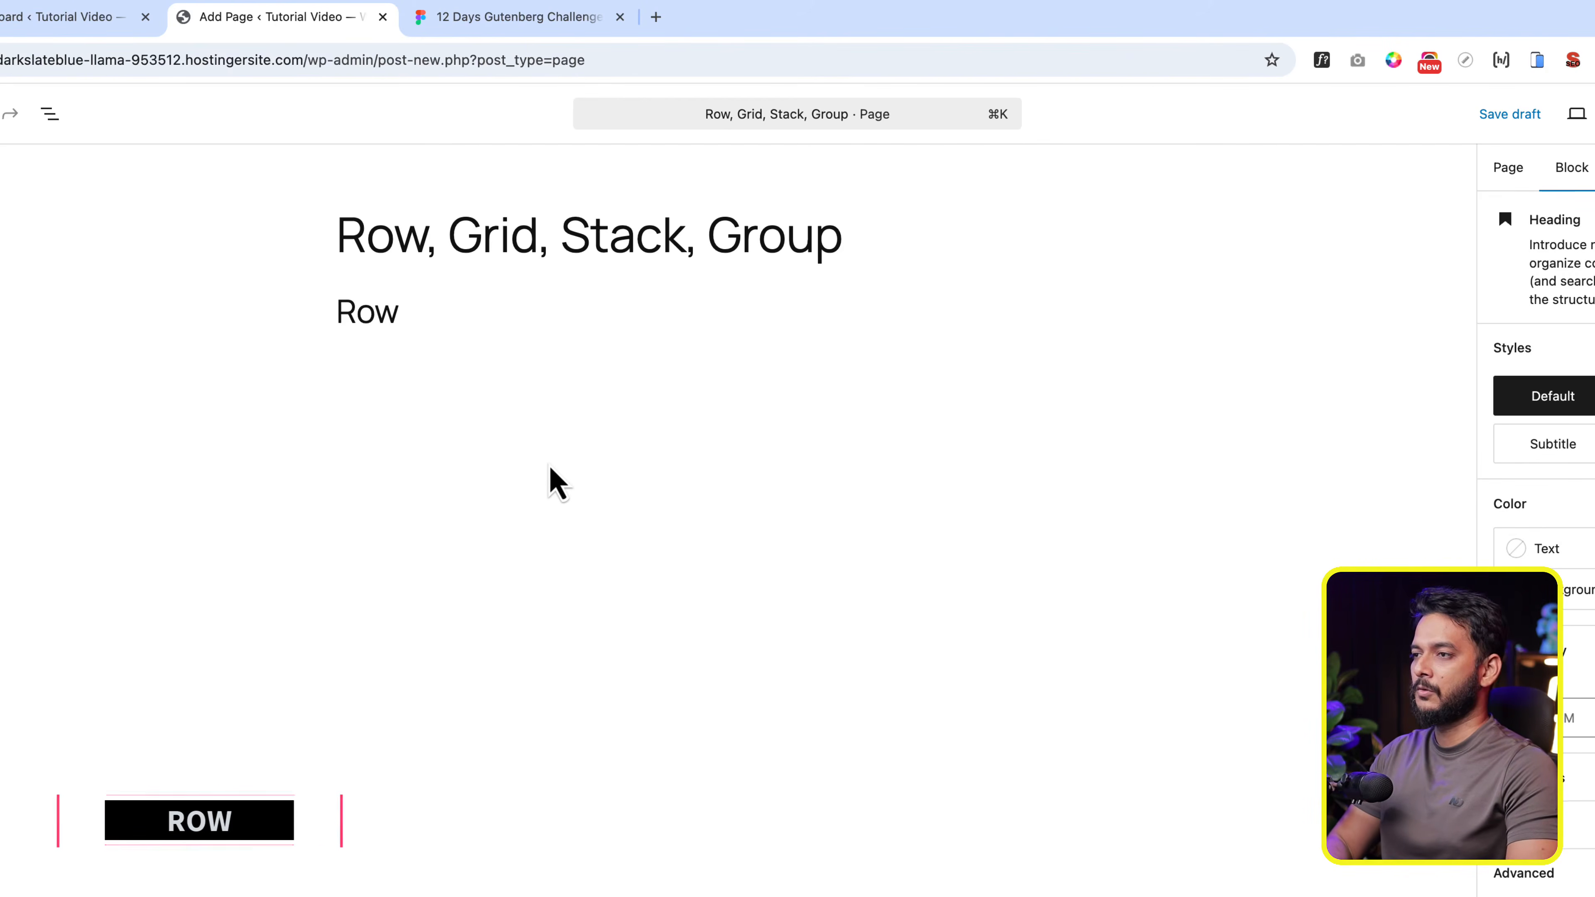
- Insert a Group block below the Row heading and choose the plain single-container group layout
{"action": "key", "text": "Return"}
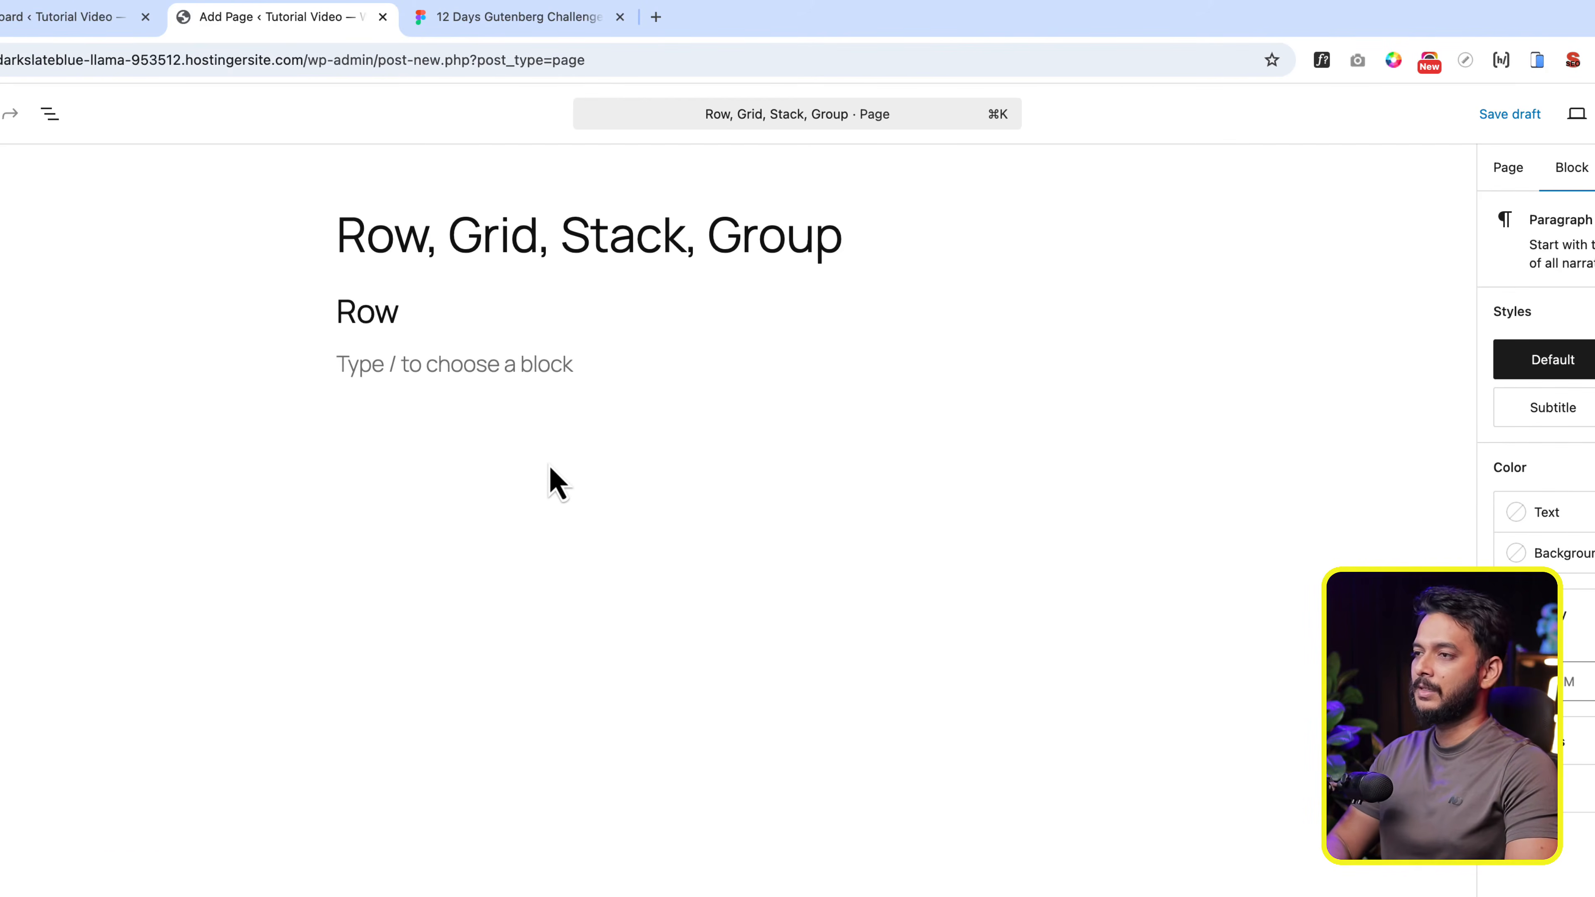
{"action": "type", "text": "/"}
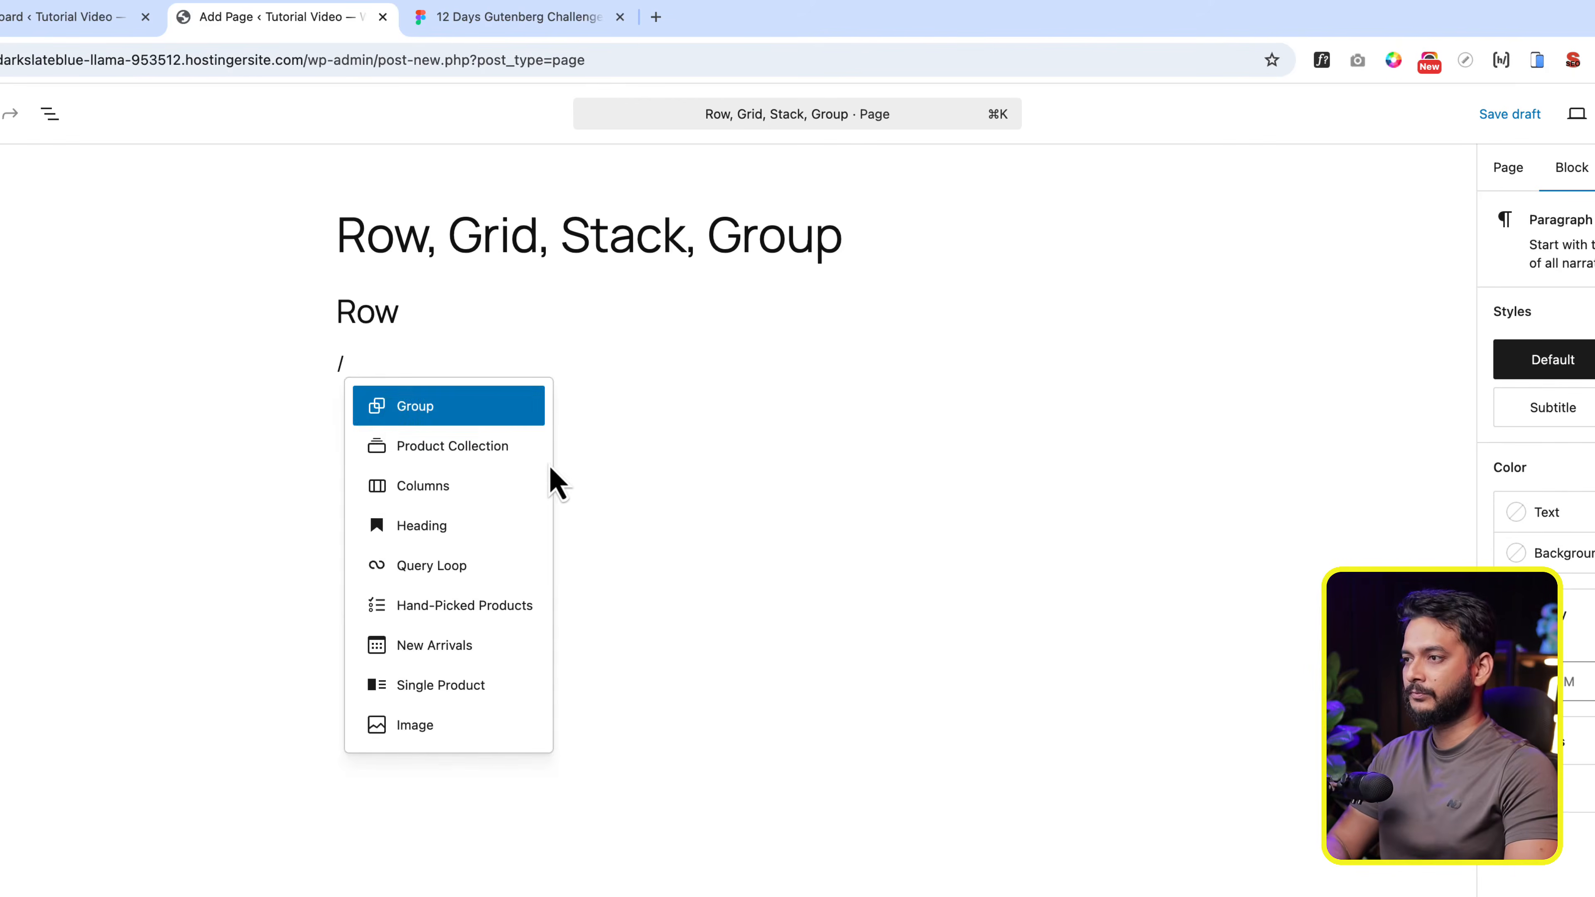
{"action": "key", "text": "Return"}
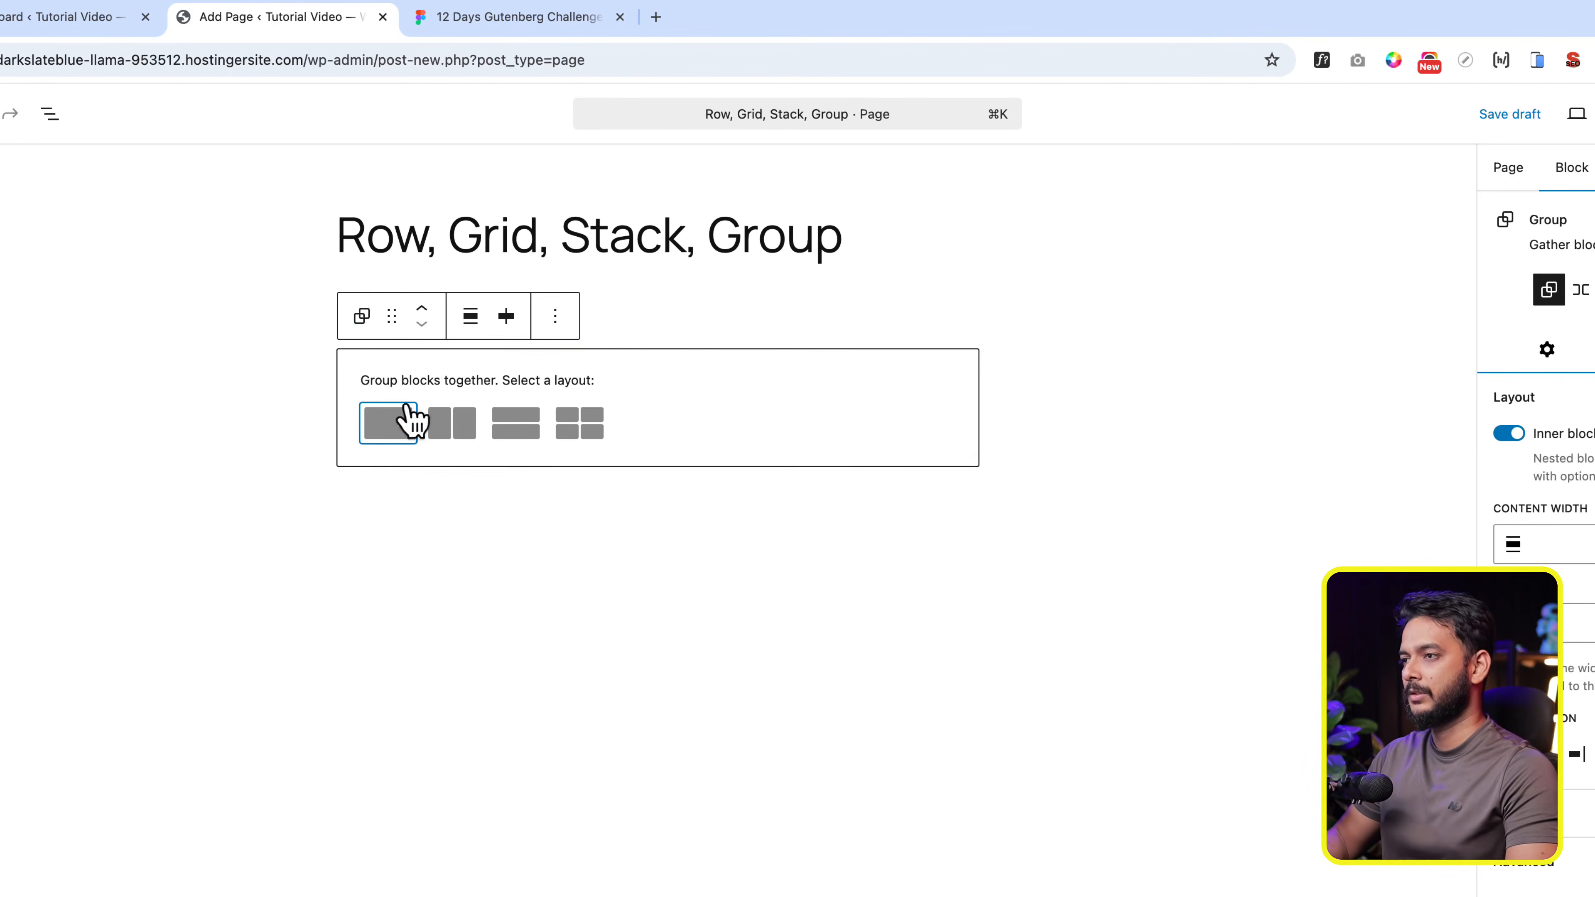
{"action": "left_click", "coordinate": [409, 420]}
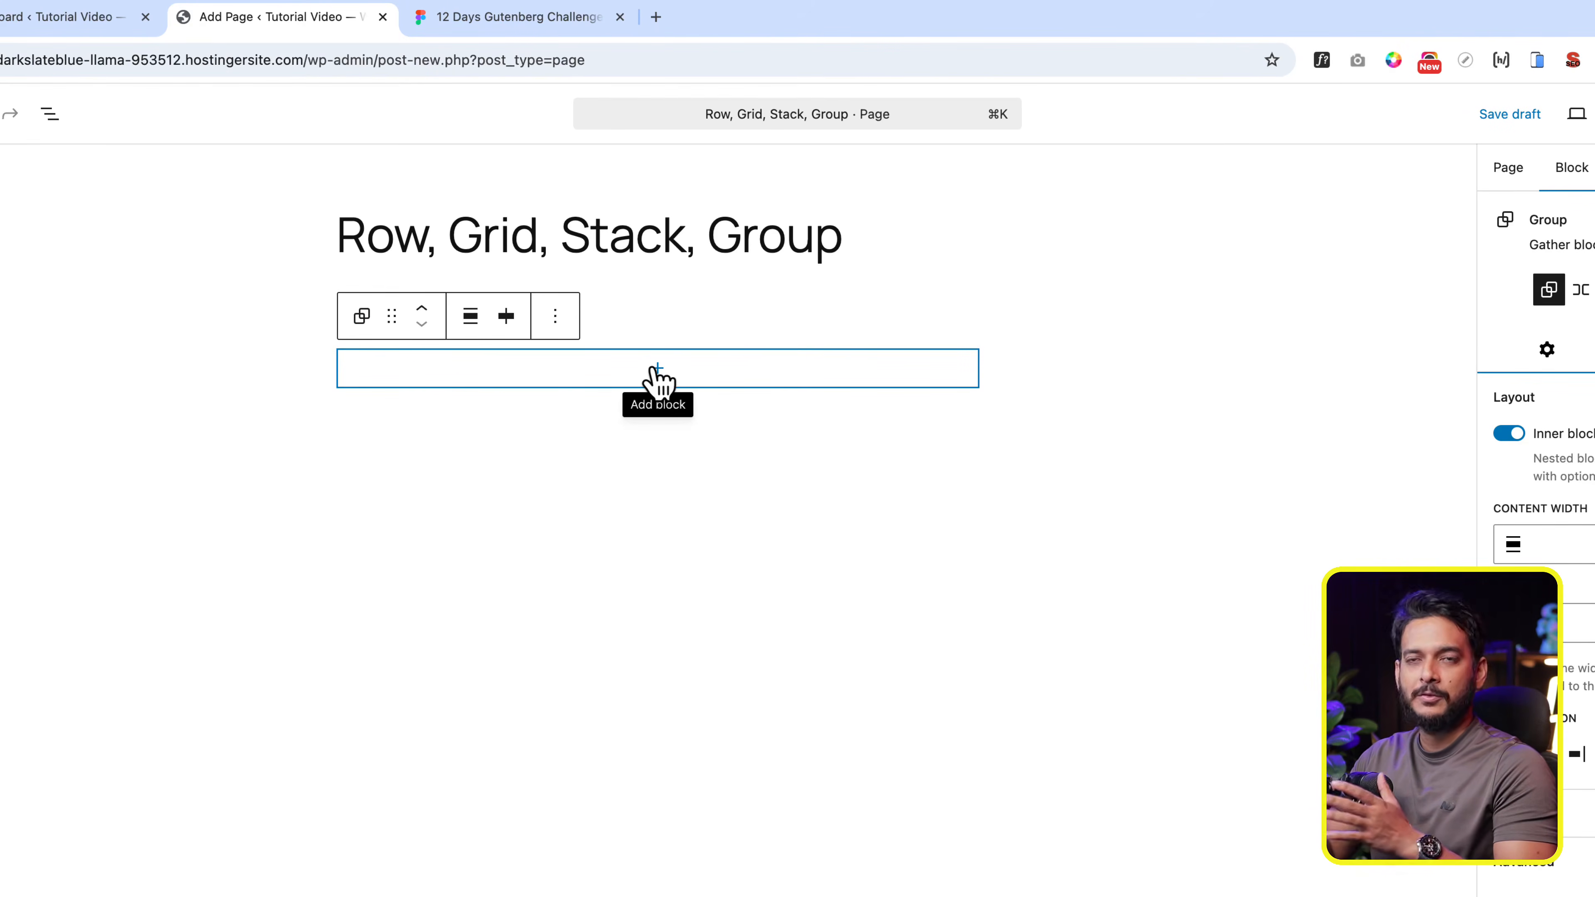
- Set the Group block's background to the pink Accent 2 theme colour (#F6CFF4)
{"action": "left_click", "coordinate": [716, 380]}
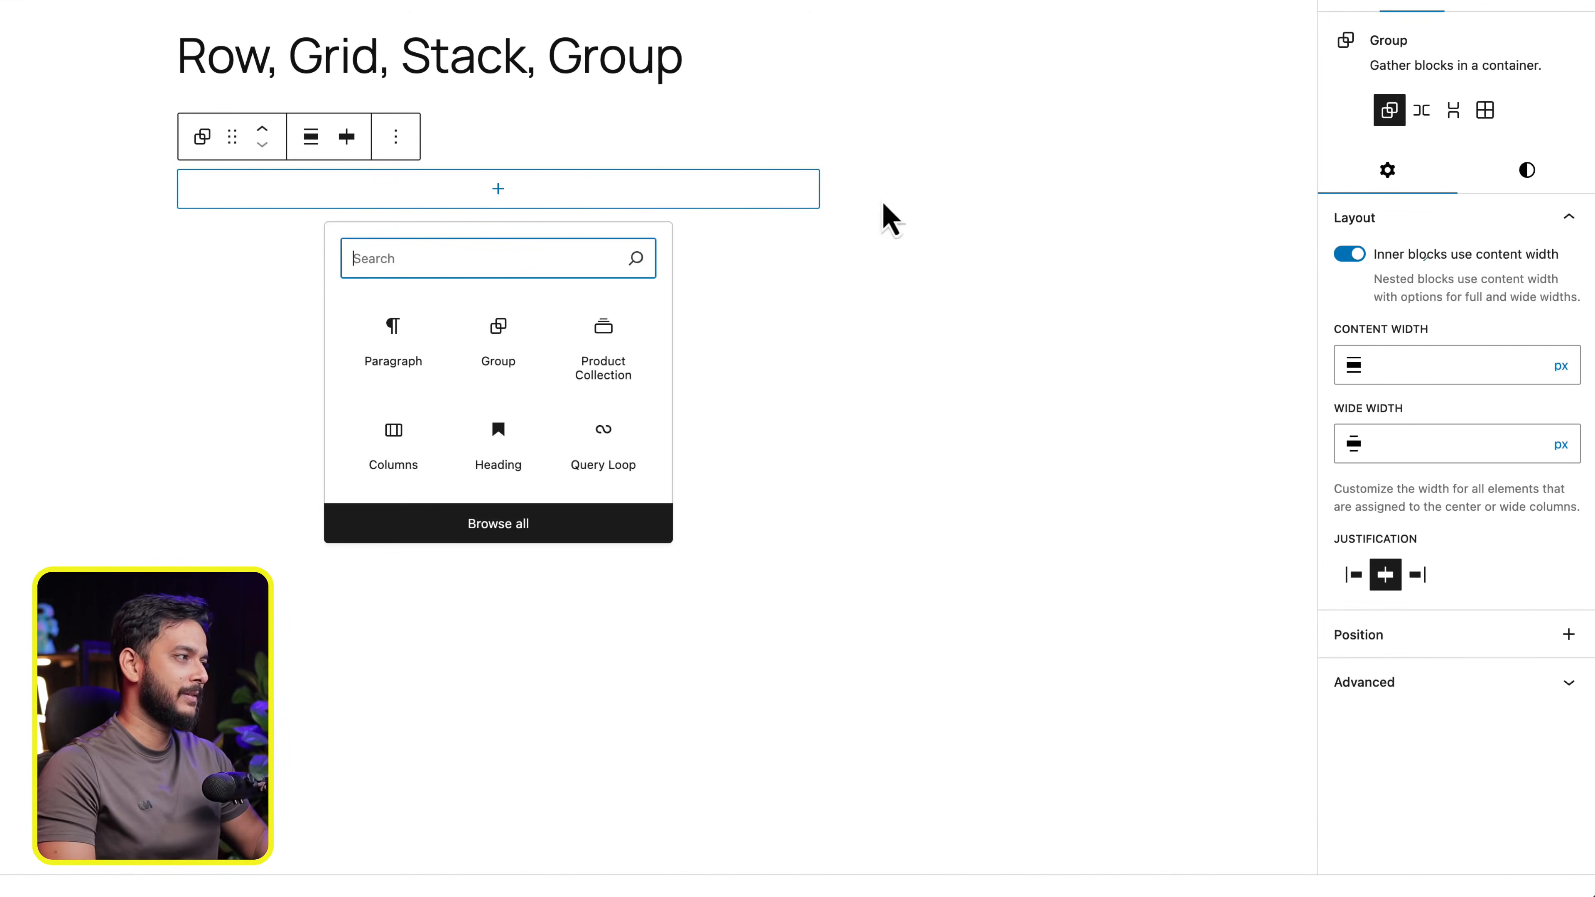
{"action": "left_click", "coordinate": [1543, 176]}
{"action": "left_click", "coordinate": [1470, 515]}
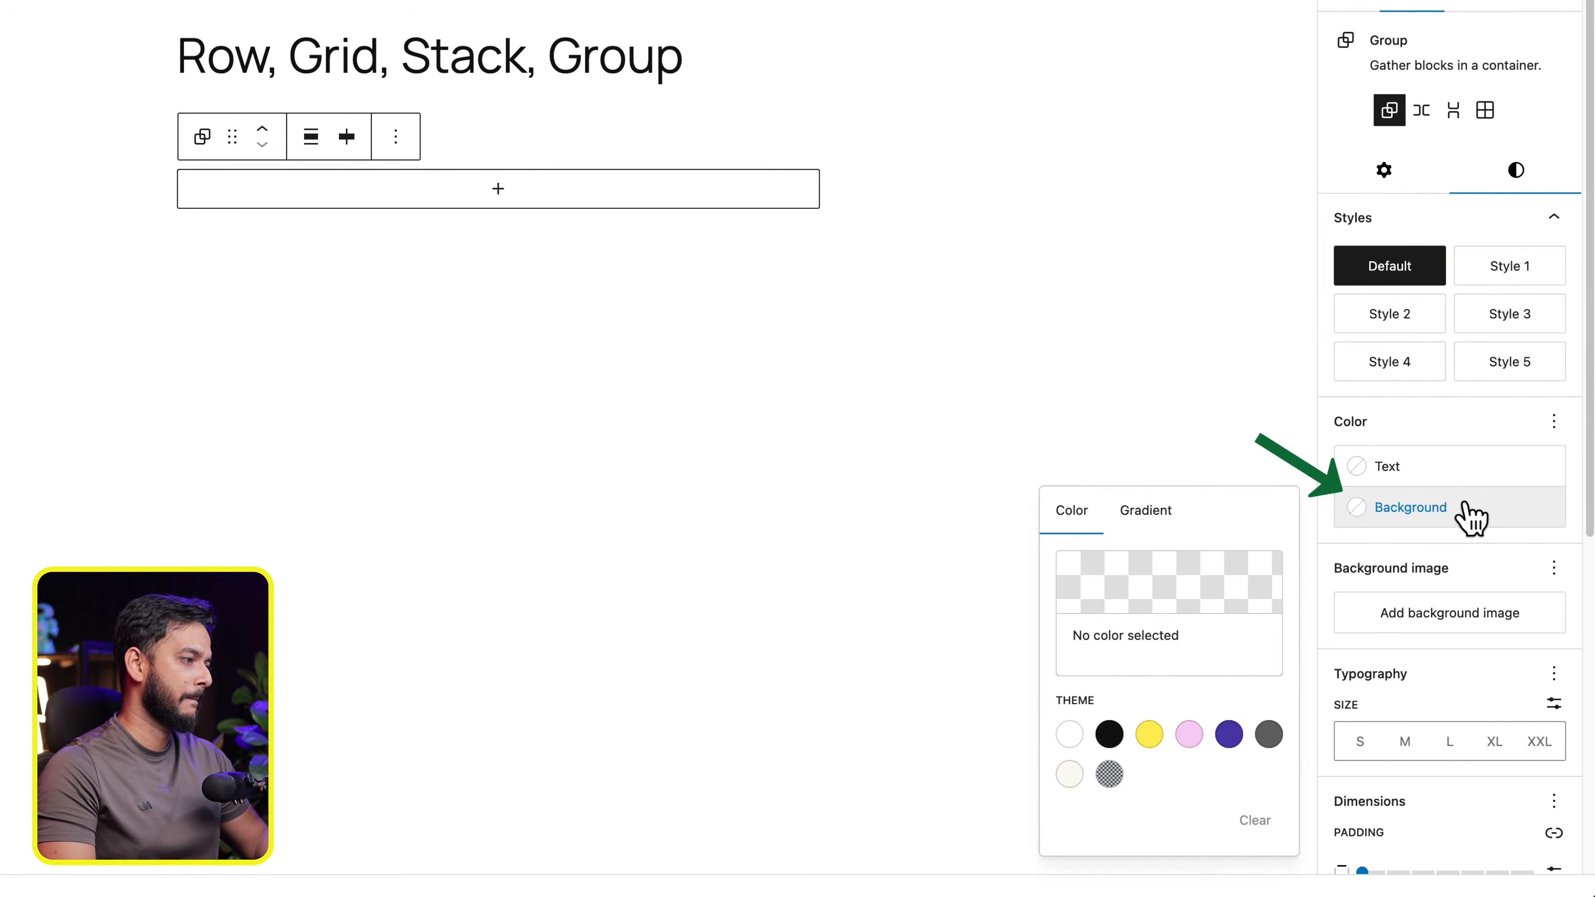
{"action": "left_click", "coordinate": [1189, 735]}
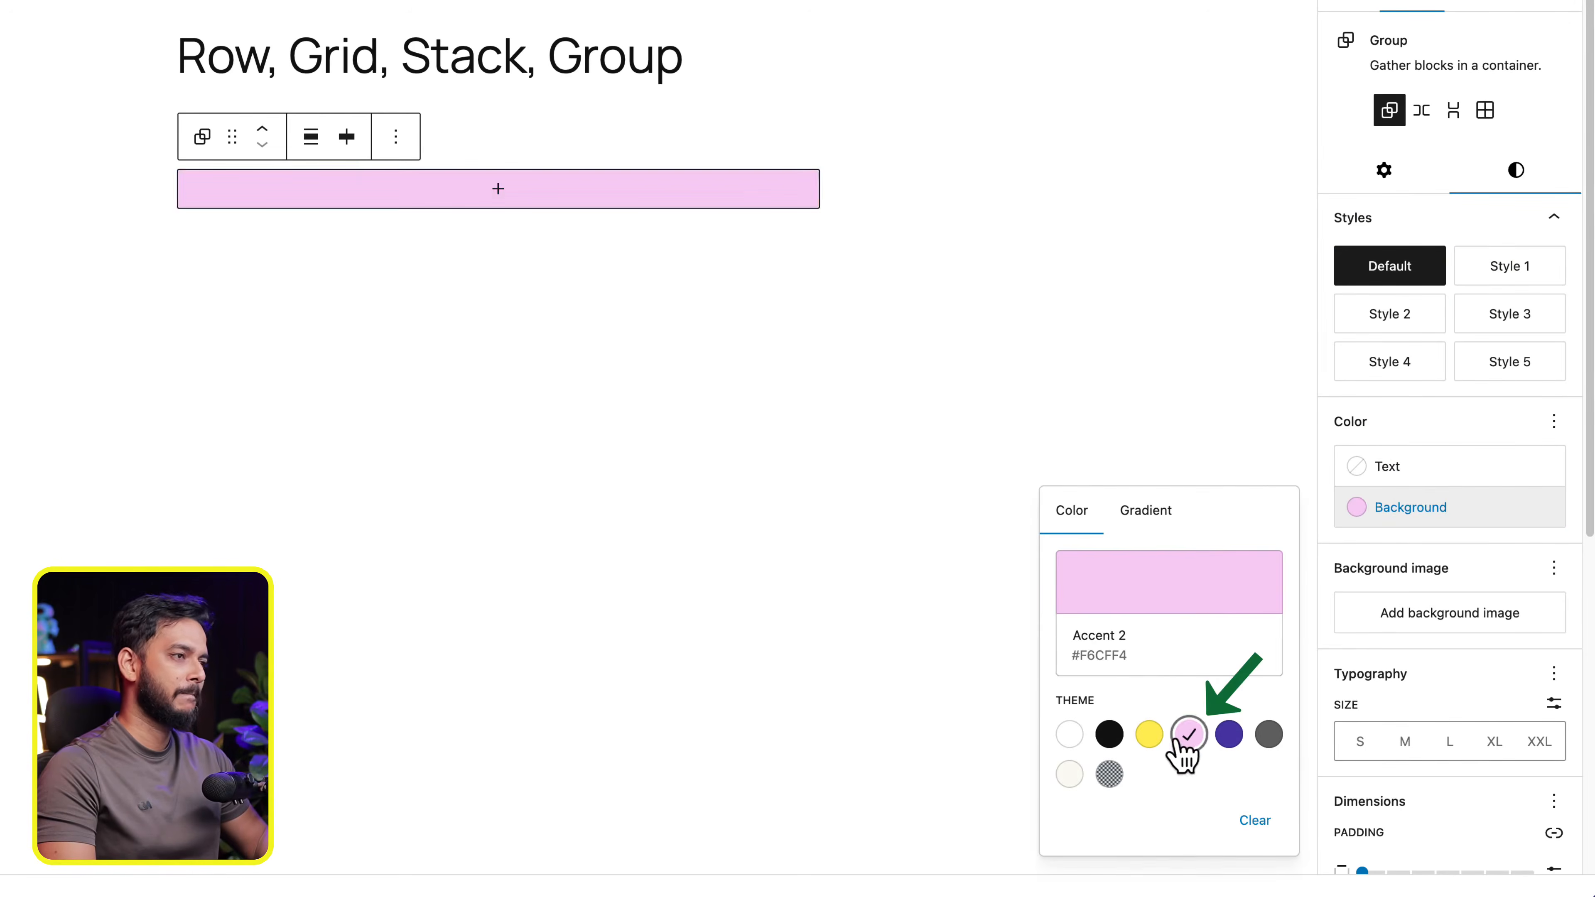
{"action": "left_click", "coordinate": [260, 192]}
- Set the pink Group block's vertical padding to Small
{"action": "scroll", "coordinate": [1460, 702], "scroll_direction": "down", "scroll_amount": 1}
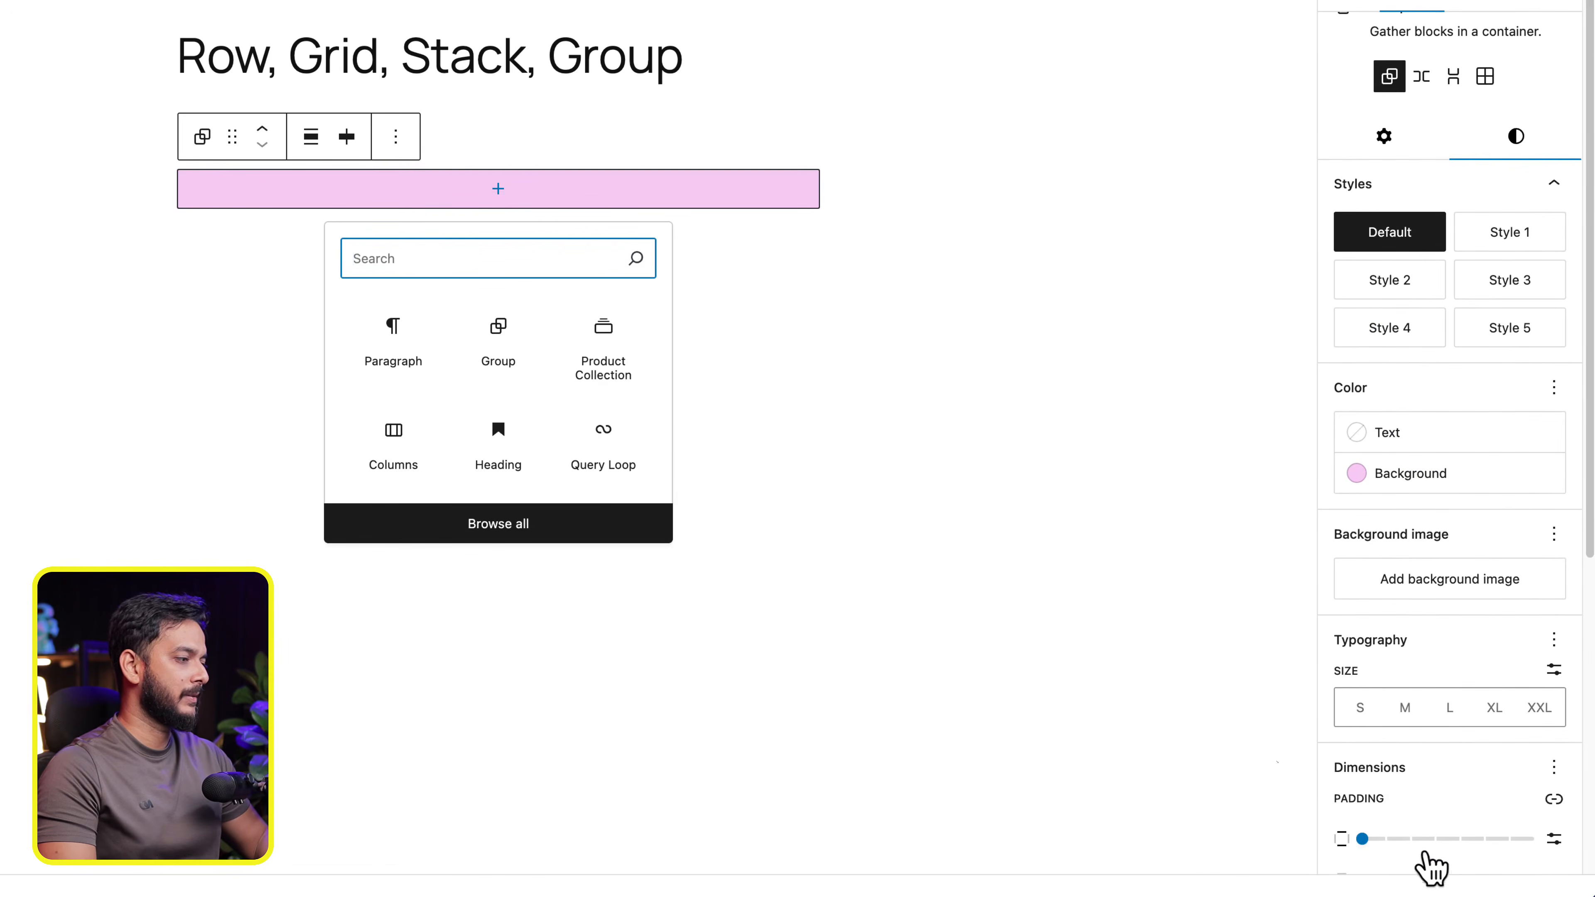
{"action": "left_click", "coordinate": [1433, 839]}
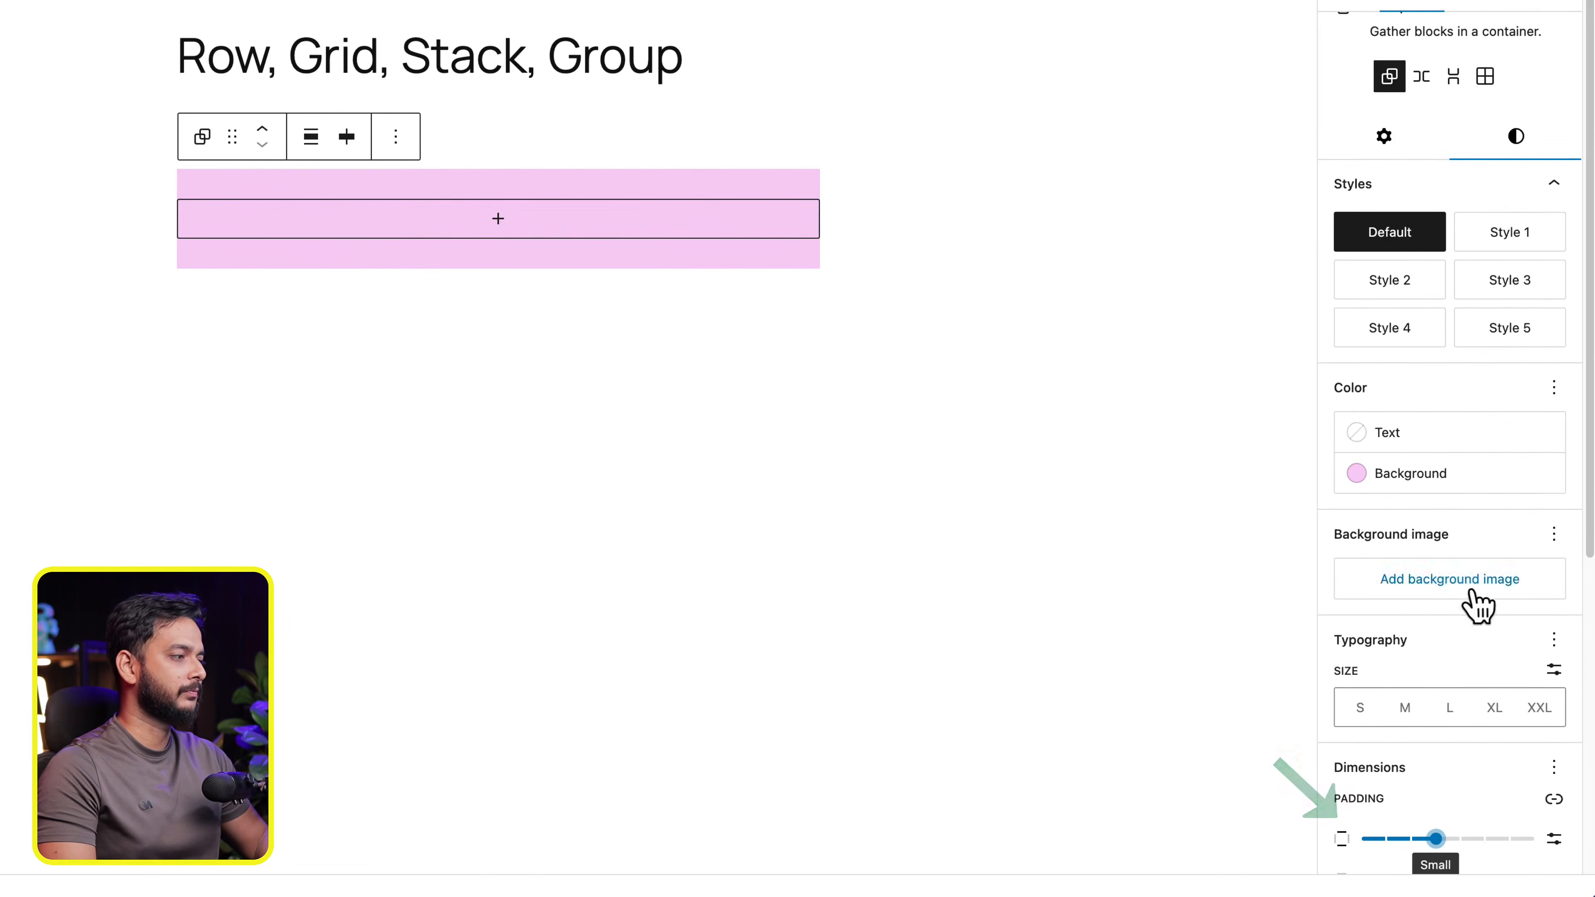
{"action": "scroll", "coordinate": [1472, 604], "scroll_direction": "down", "scroll_amount": 4}
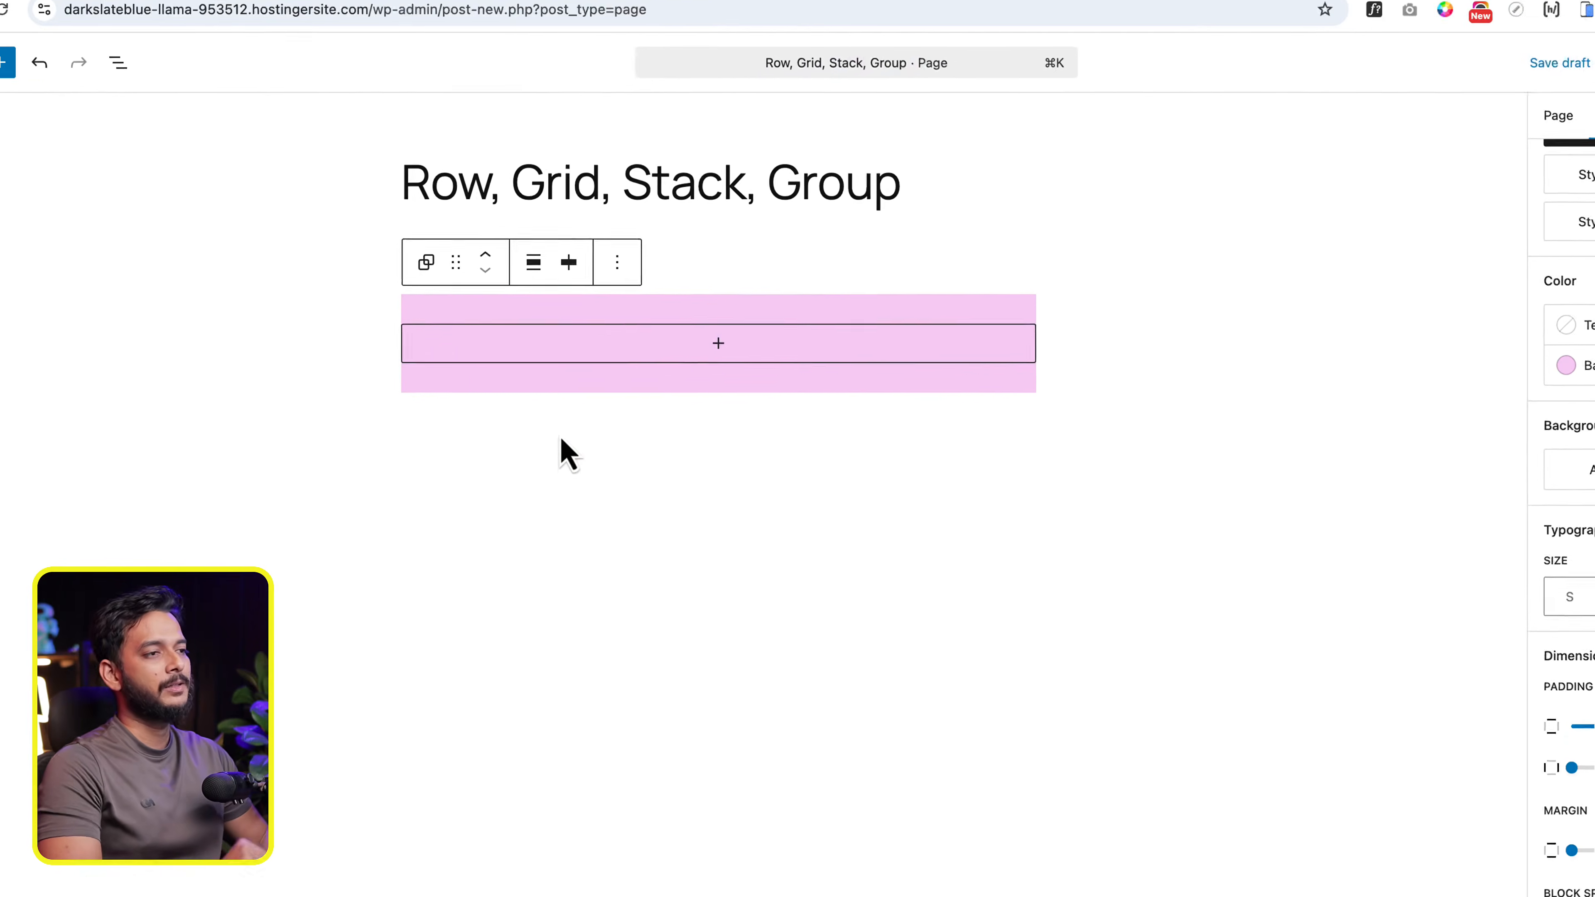
- Show the block list view and duplicate the pink Group block five times to make six groups under the Row heading
{"action": "left_click", "coordinate": [302, 287]}
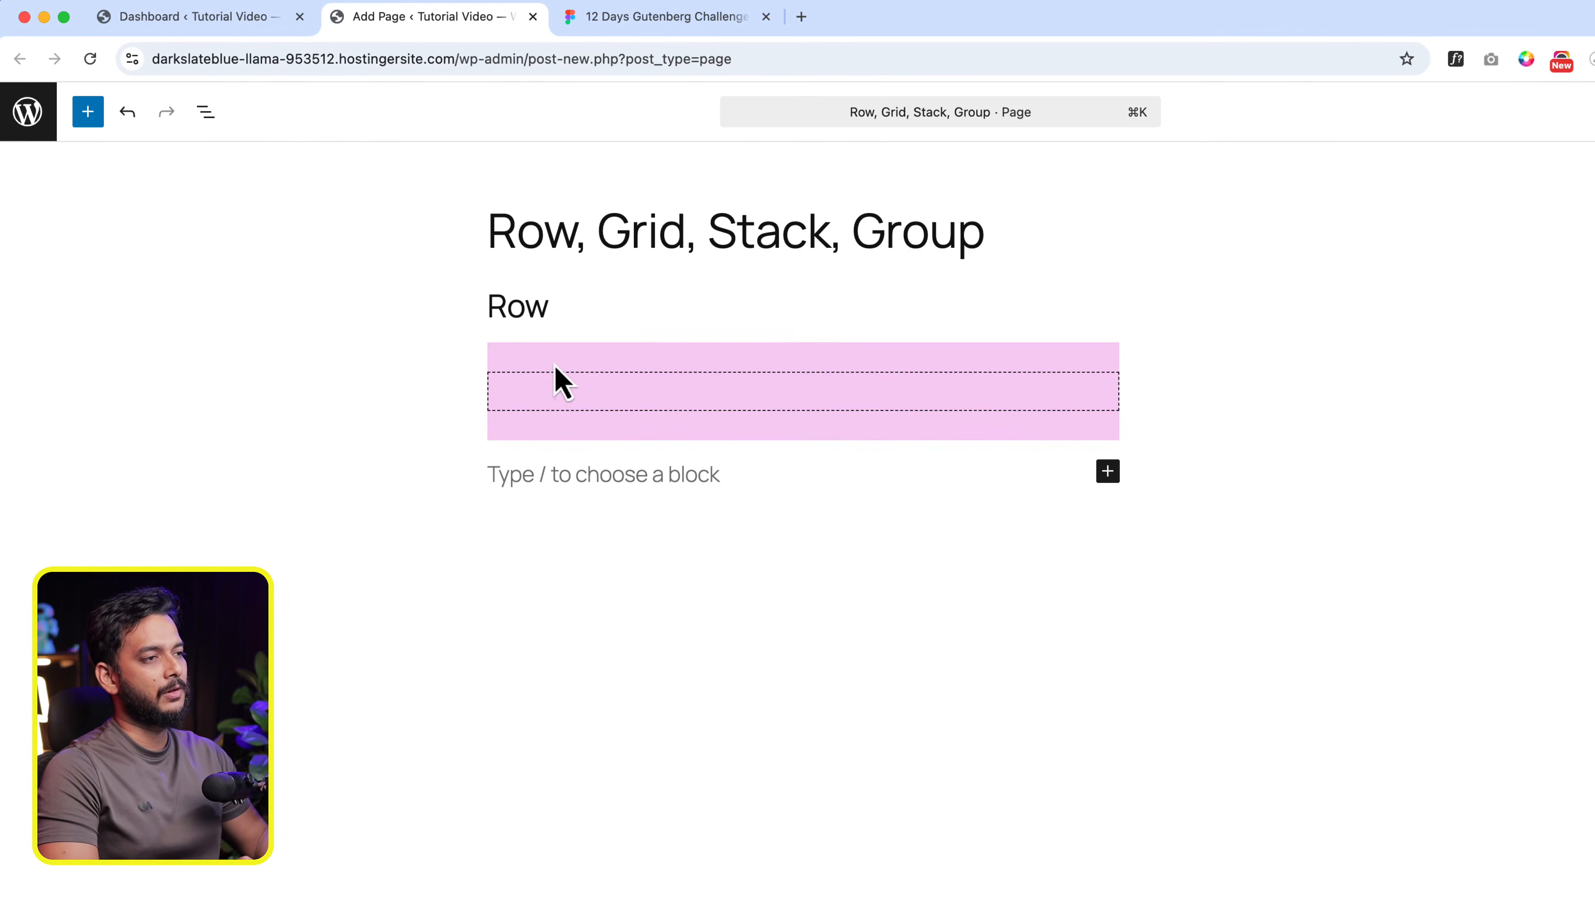
{"action": "left_click", "coordinate": [554, 363]}
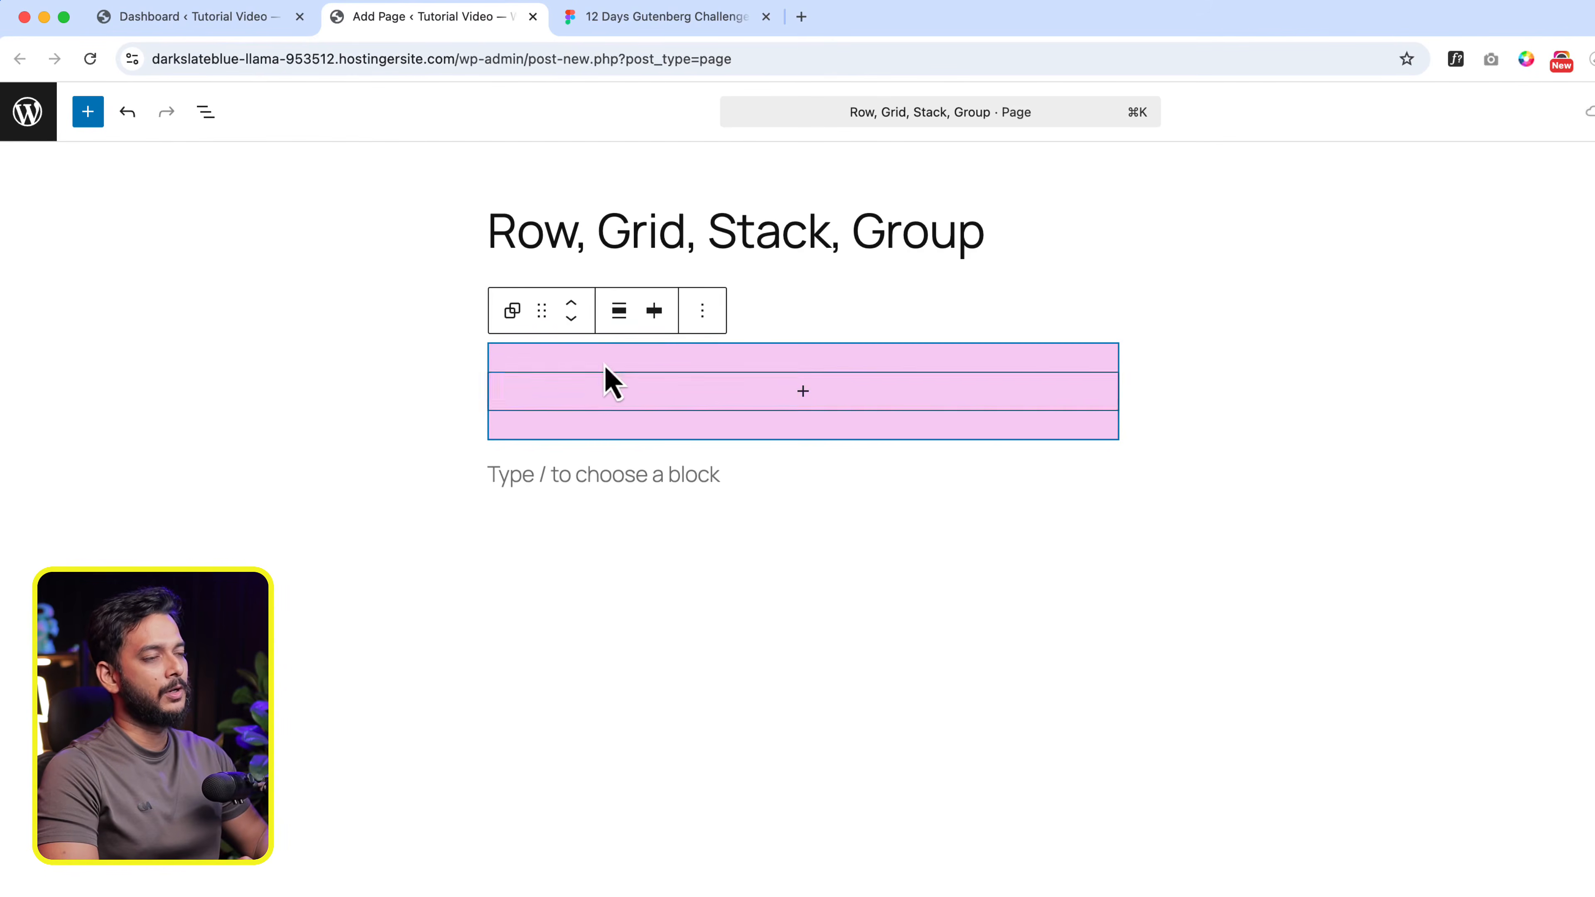
{"action": "left_click", "coordinate": [205, 111]}
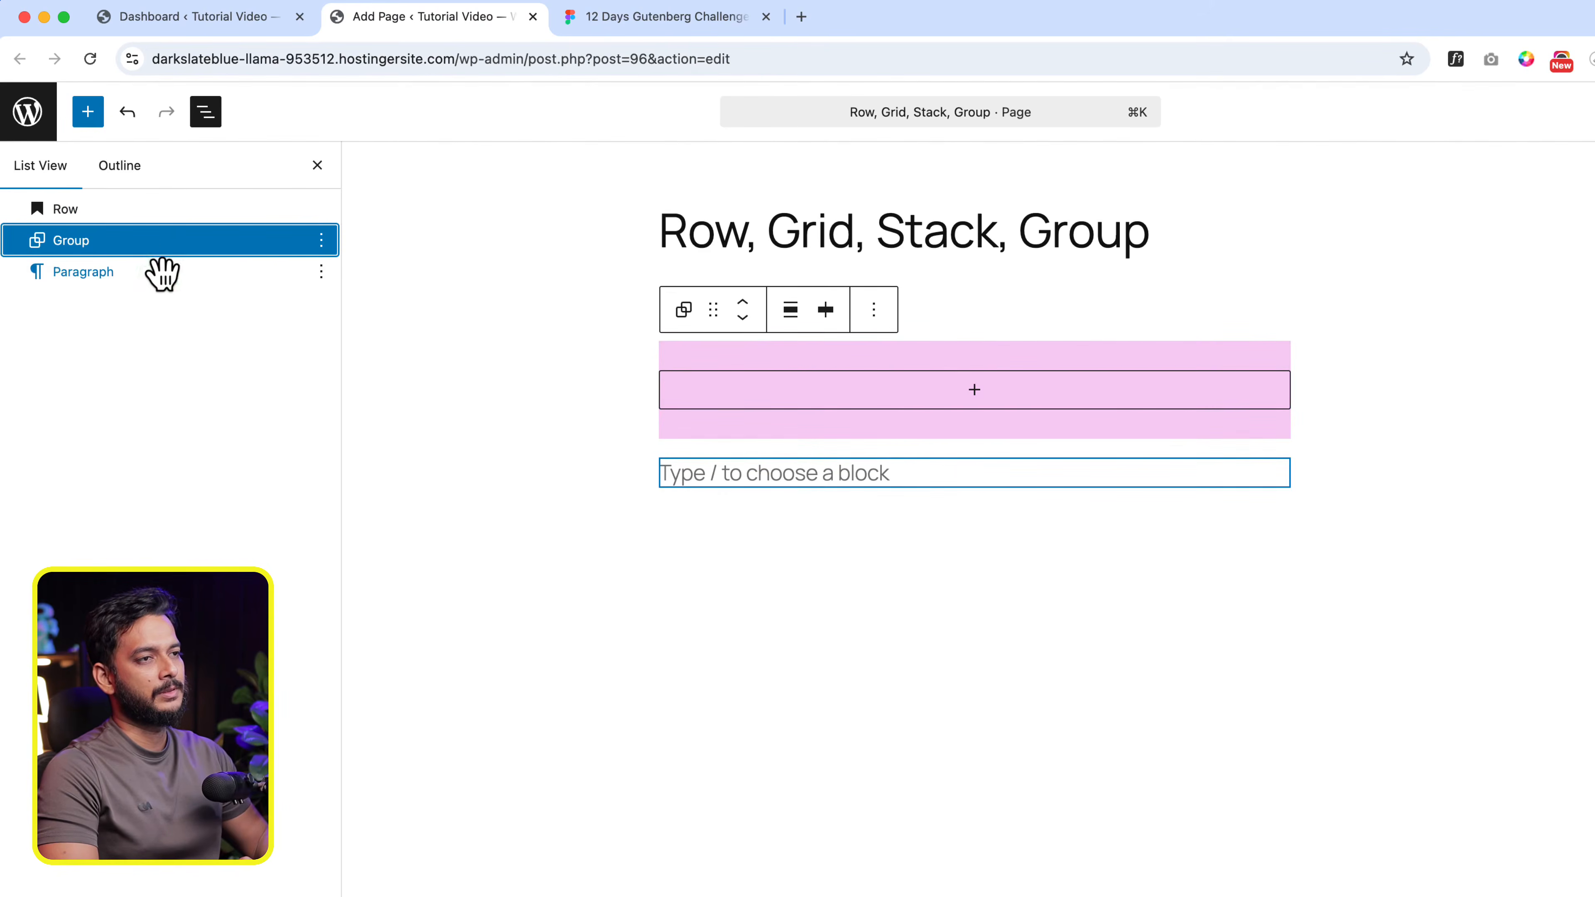
{"action": "left_click", "coordinate": [321, 241]}
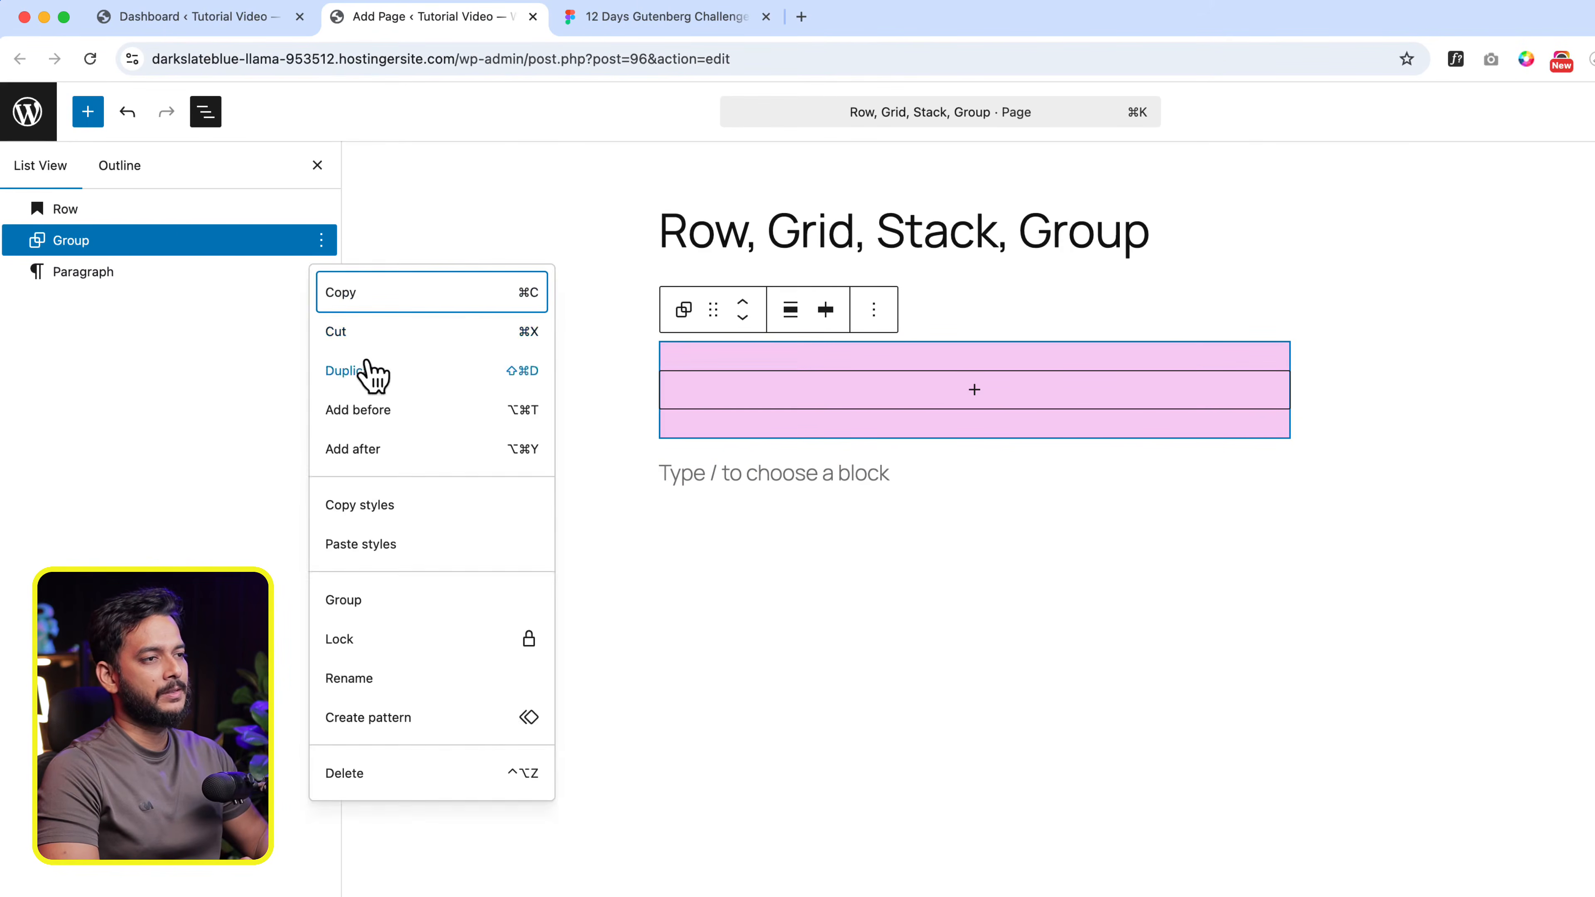
{"action": "left_click", "coordinate": [370, 369]}
{"action": "left_click", "coordinate": [321, 272]}
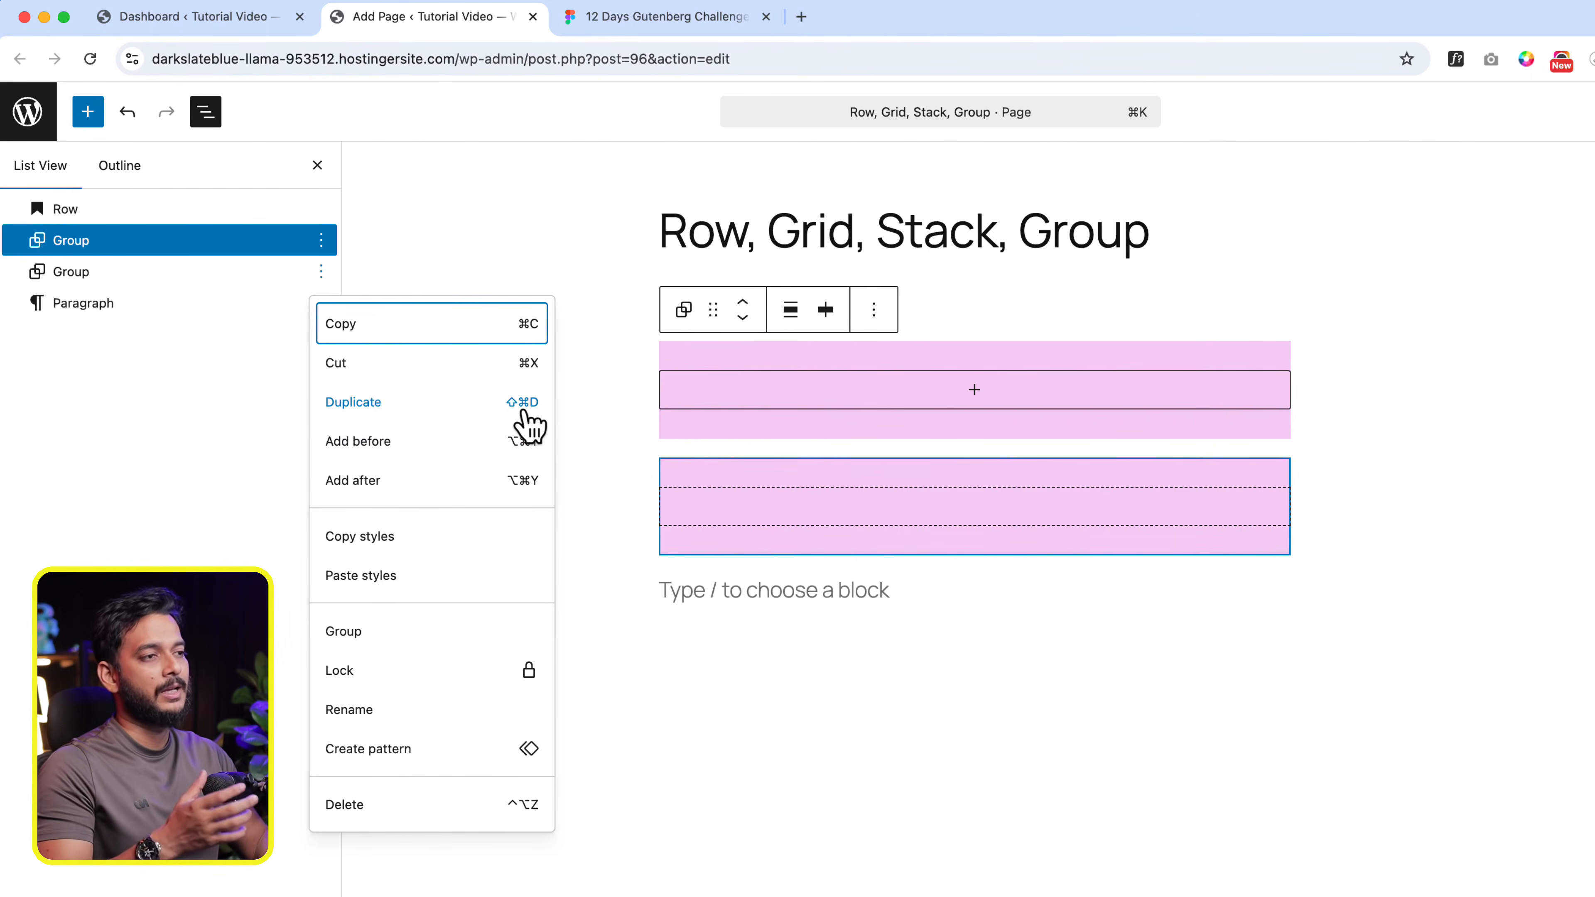
{"action": "key", "text": "shift+super+d"}
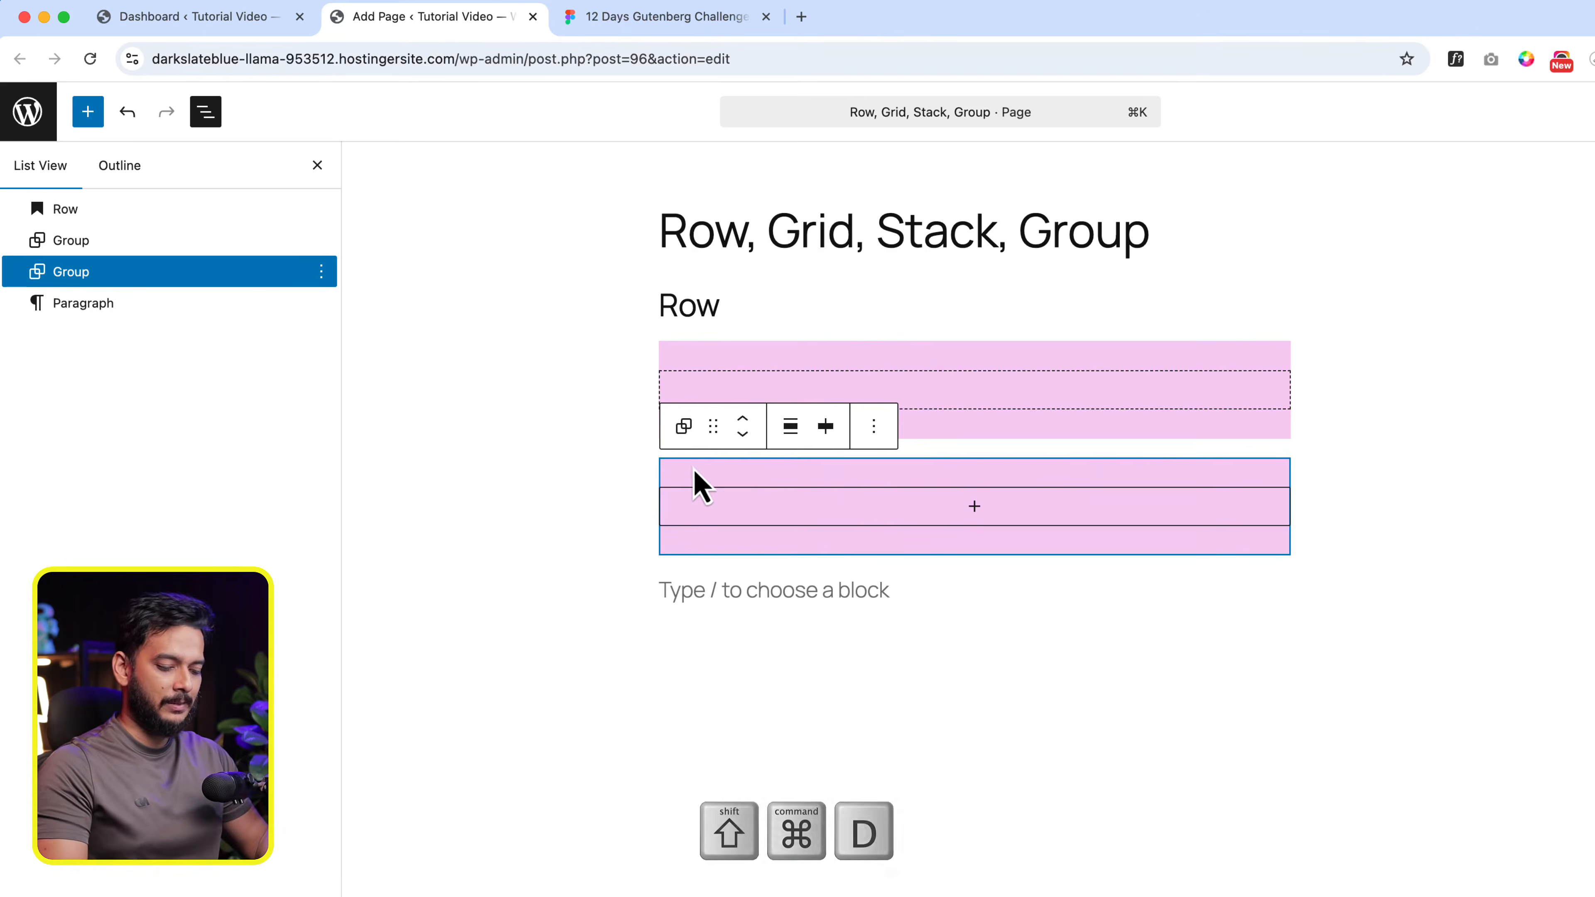
{"action": "key", "text": "shift+super+d"}
{"action": "key", "text": "shift+super+d"}
{"action": "key", "text": "shift+super+d"}
{"action": "key", "text": "shift+super+d"}
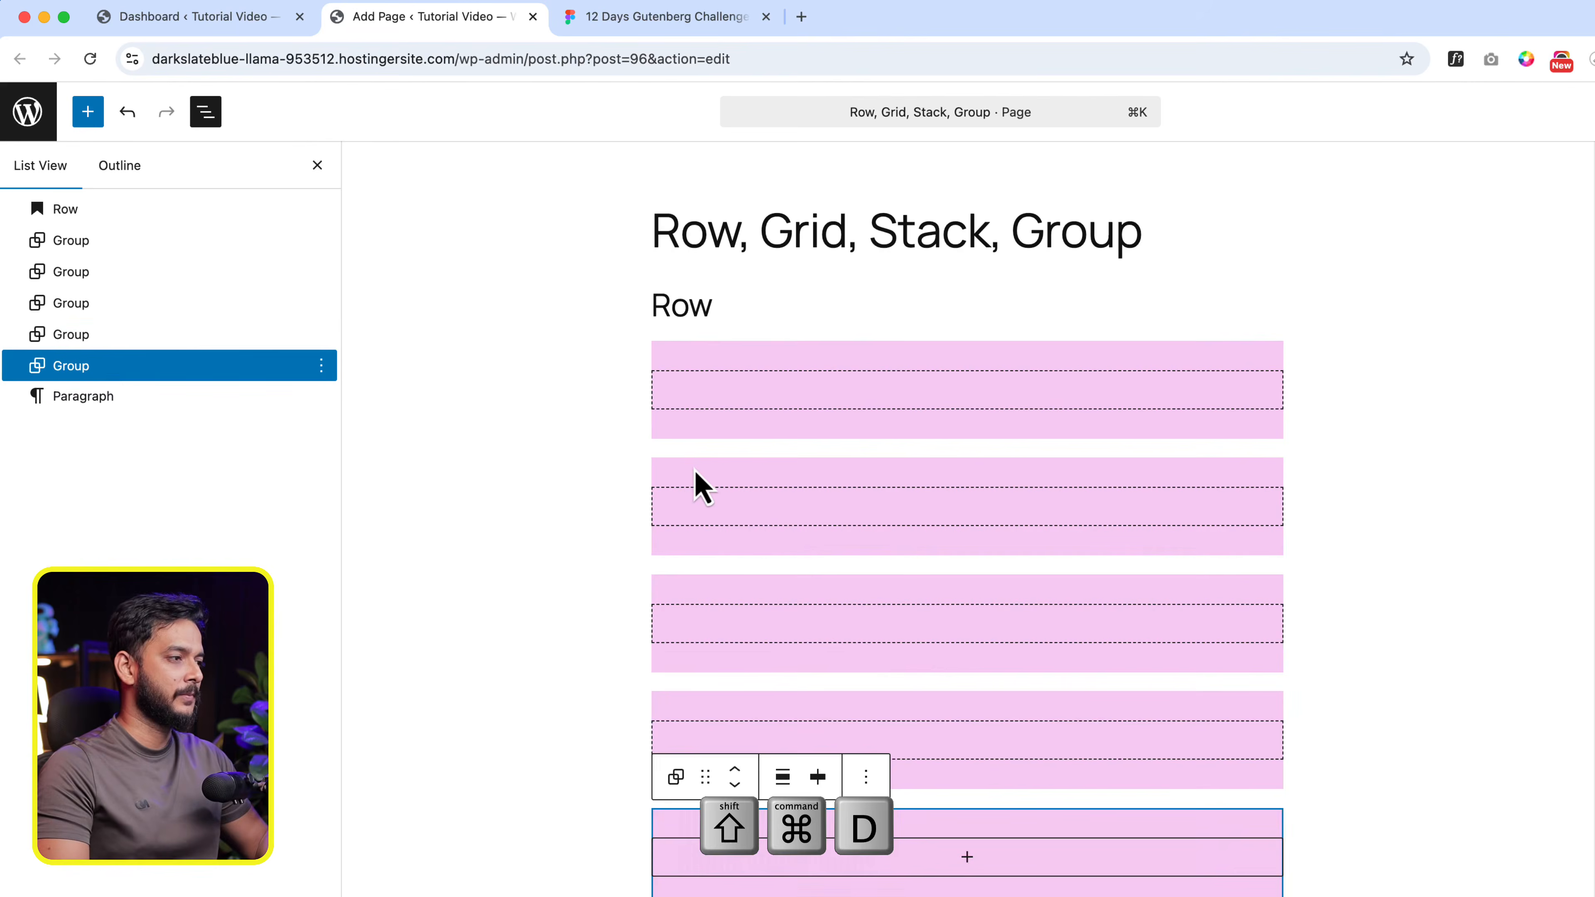
- Change the second group's background to the yellow Accent 1 theme colour (#FFEE58)
{"action": "left_click", "coordinate": [1190, 468]}
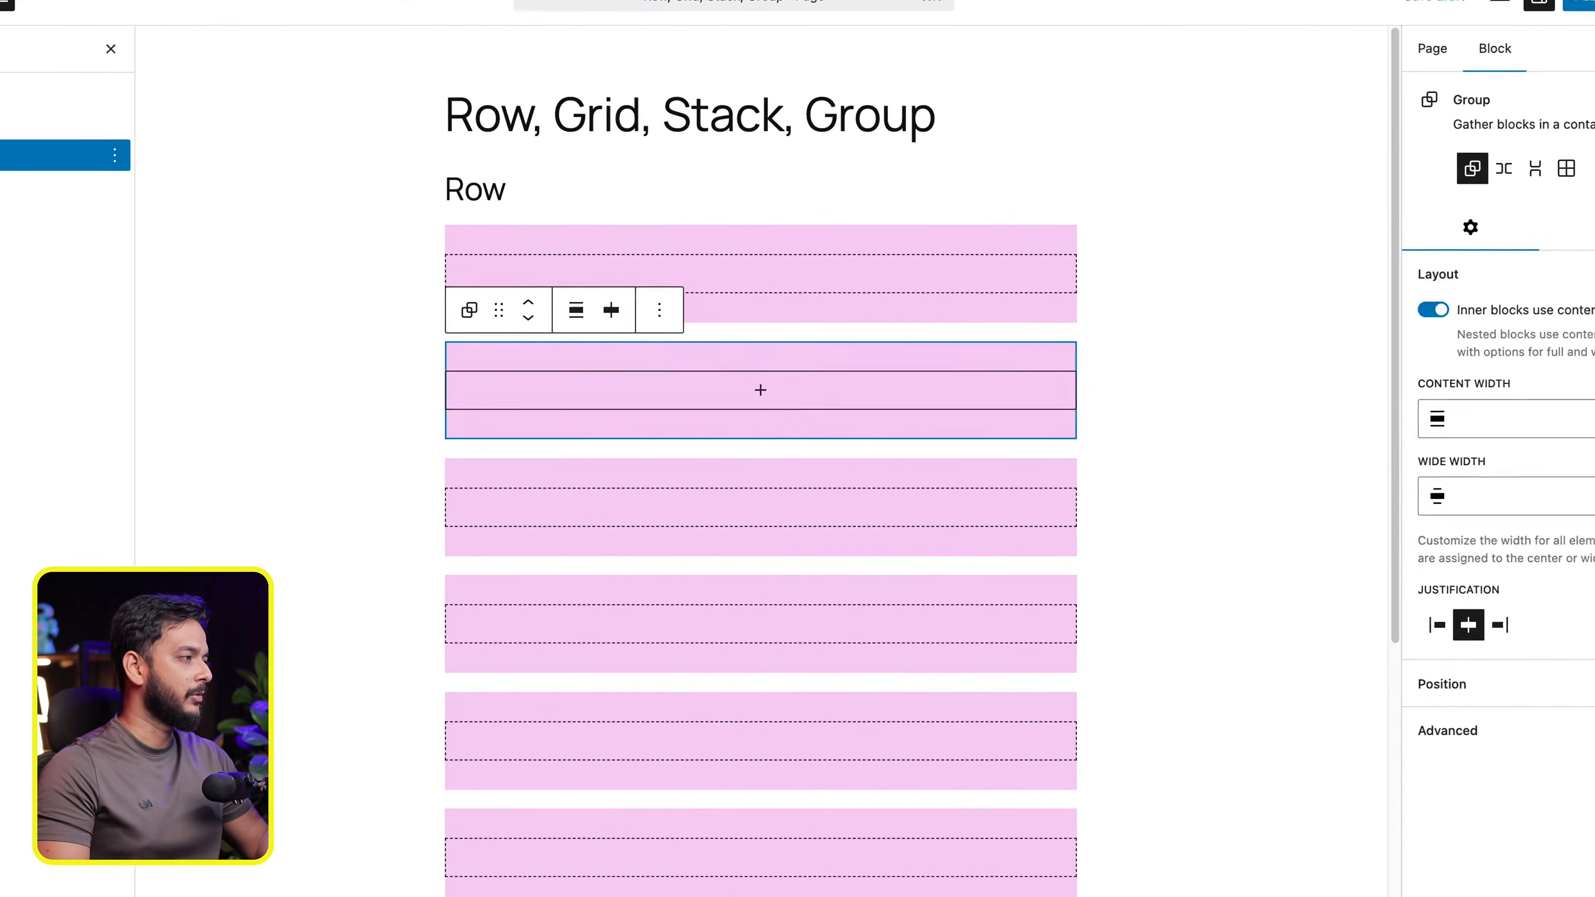
{"action": "left_click", "coordinate": [1549, 191]}
{"action": "left_click", "coordinate": [1371, 520]}
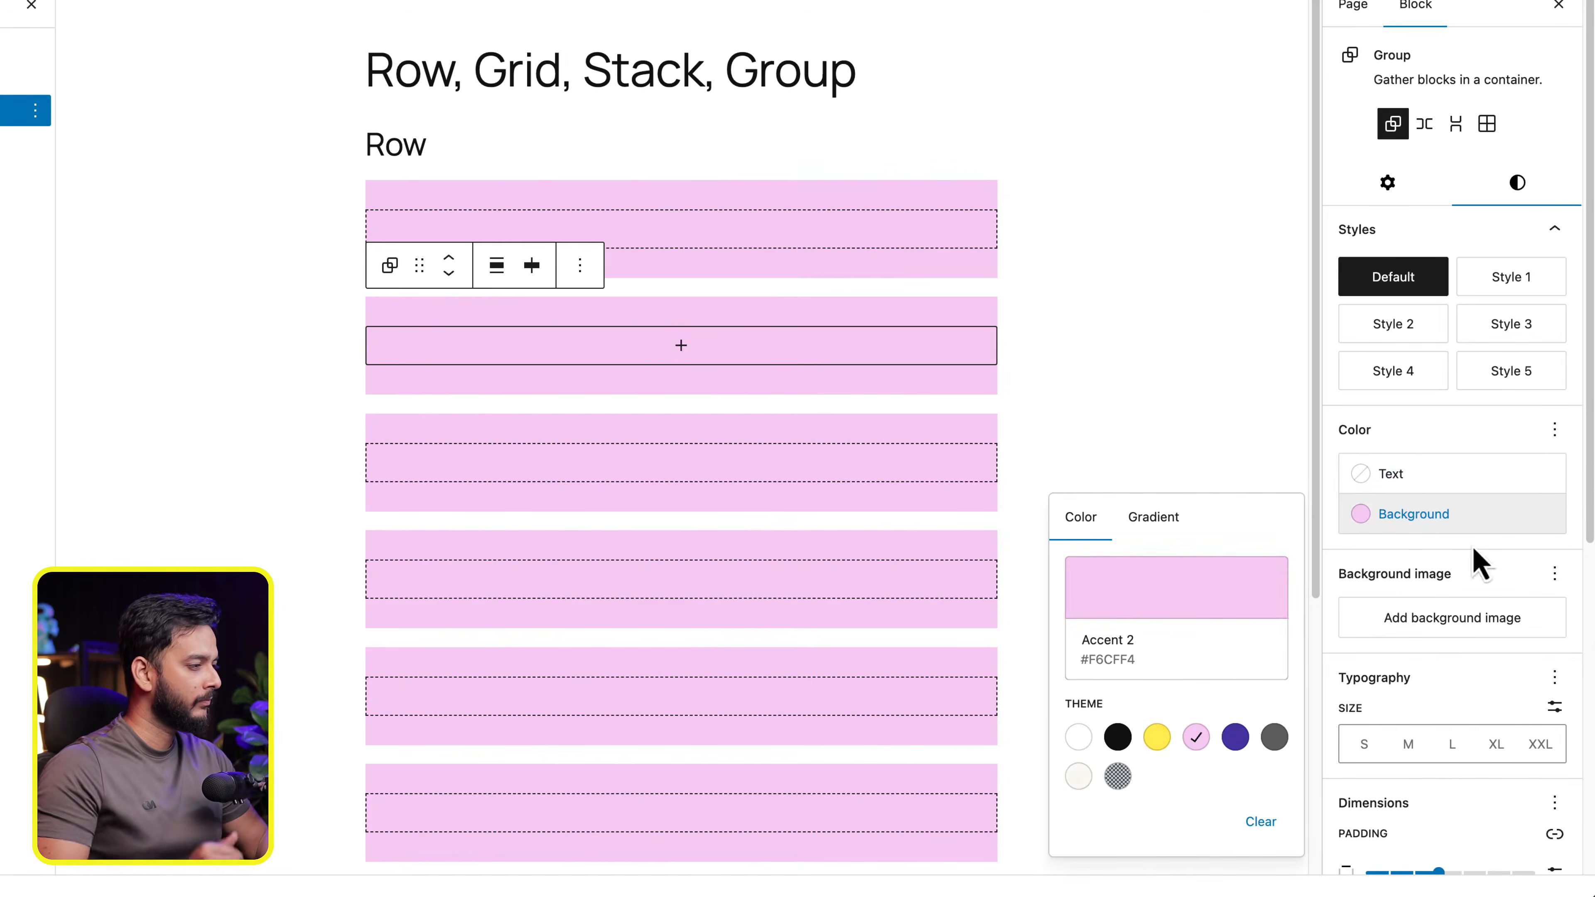
{"action": "left_click", "coordinate": [1157, 738]}
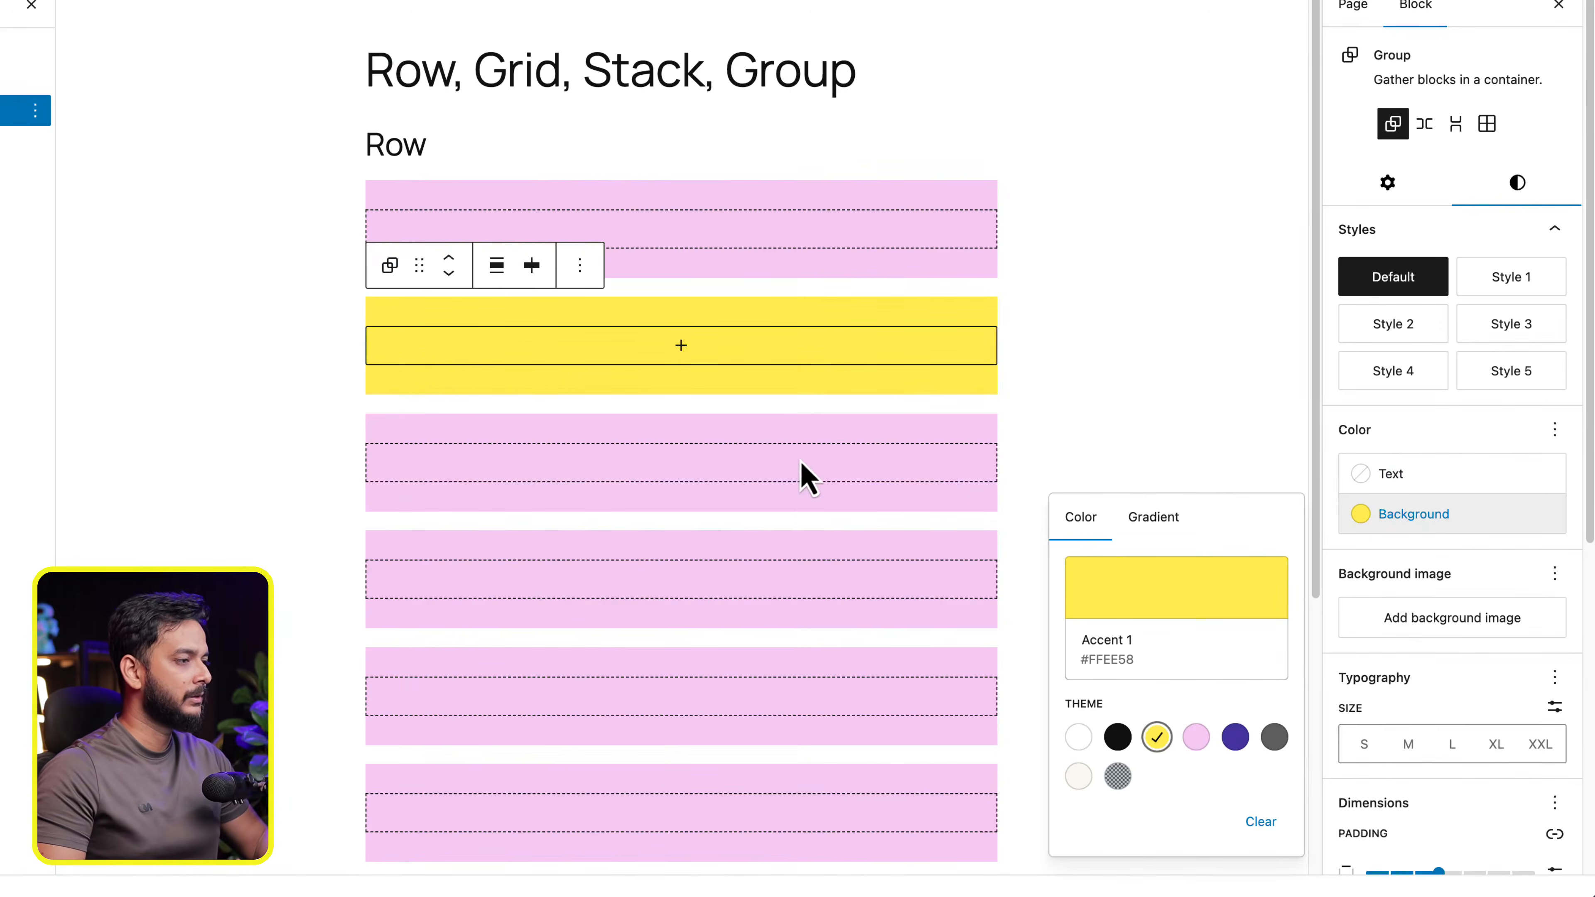
- Give the third group a custom red background colour
{"action": "left_click", "coordinate": [801, 509]}
{"action": "left_click", "coordinate": [1518, 184]}
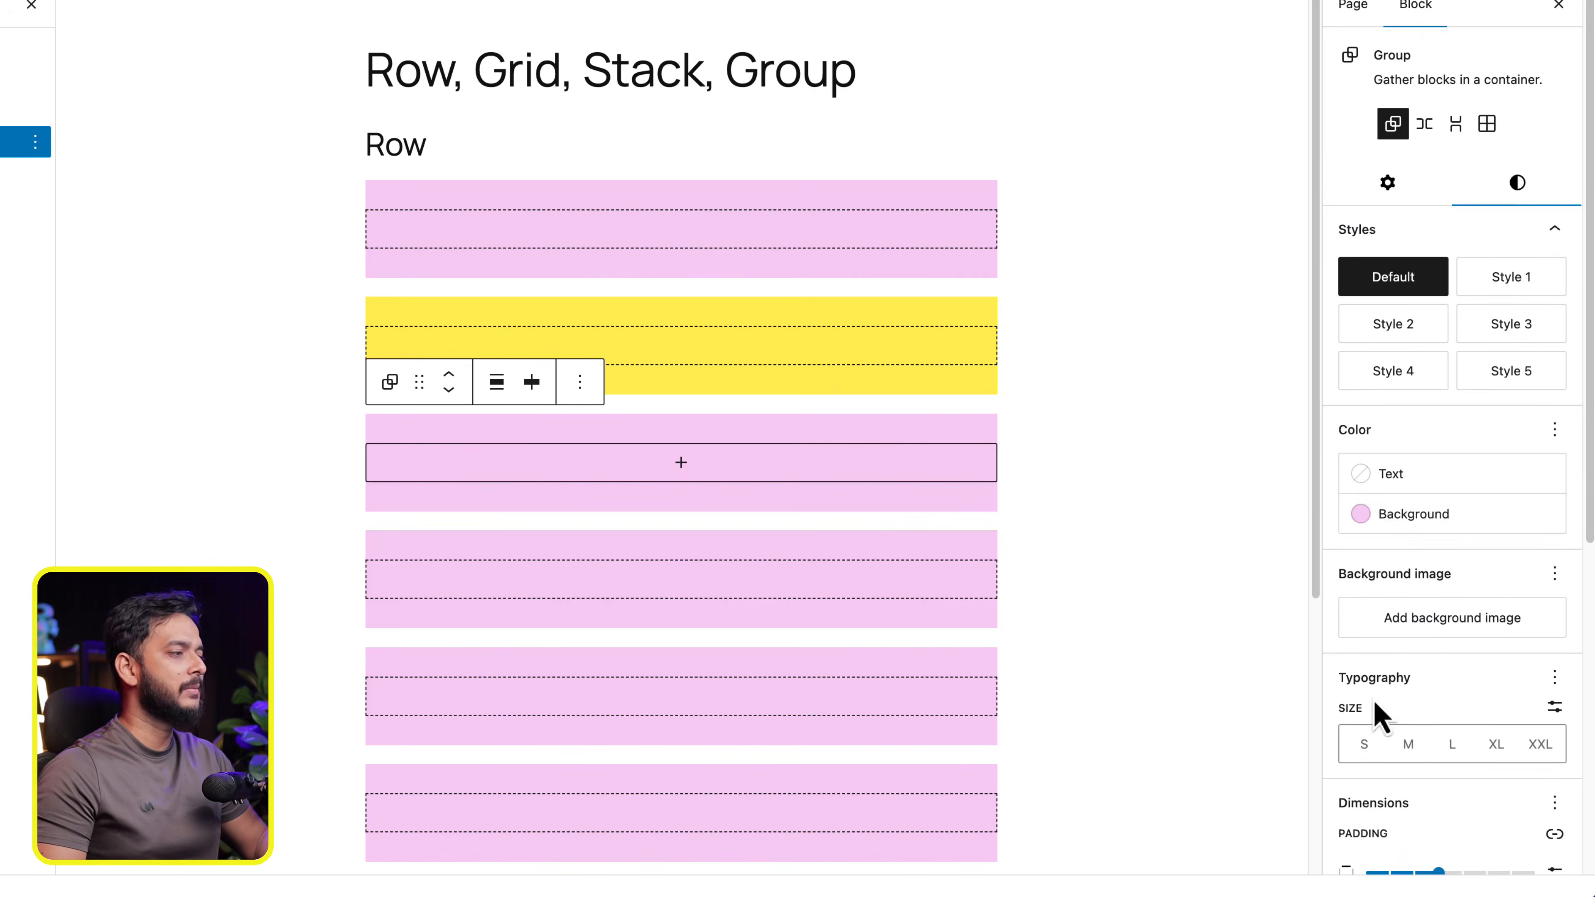
{"action": "left_click", "coordinate": [1438, 528]}
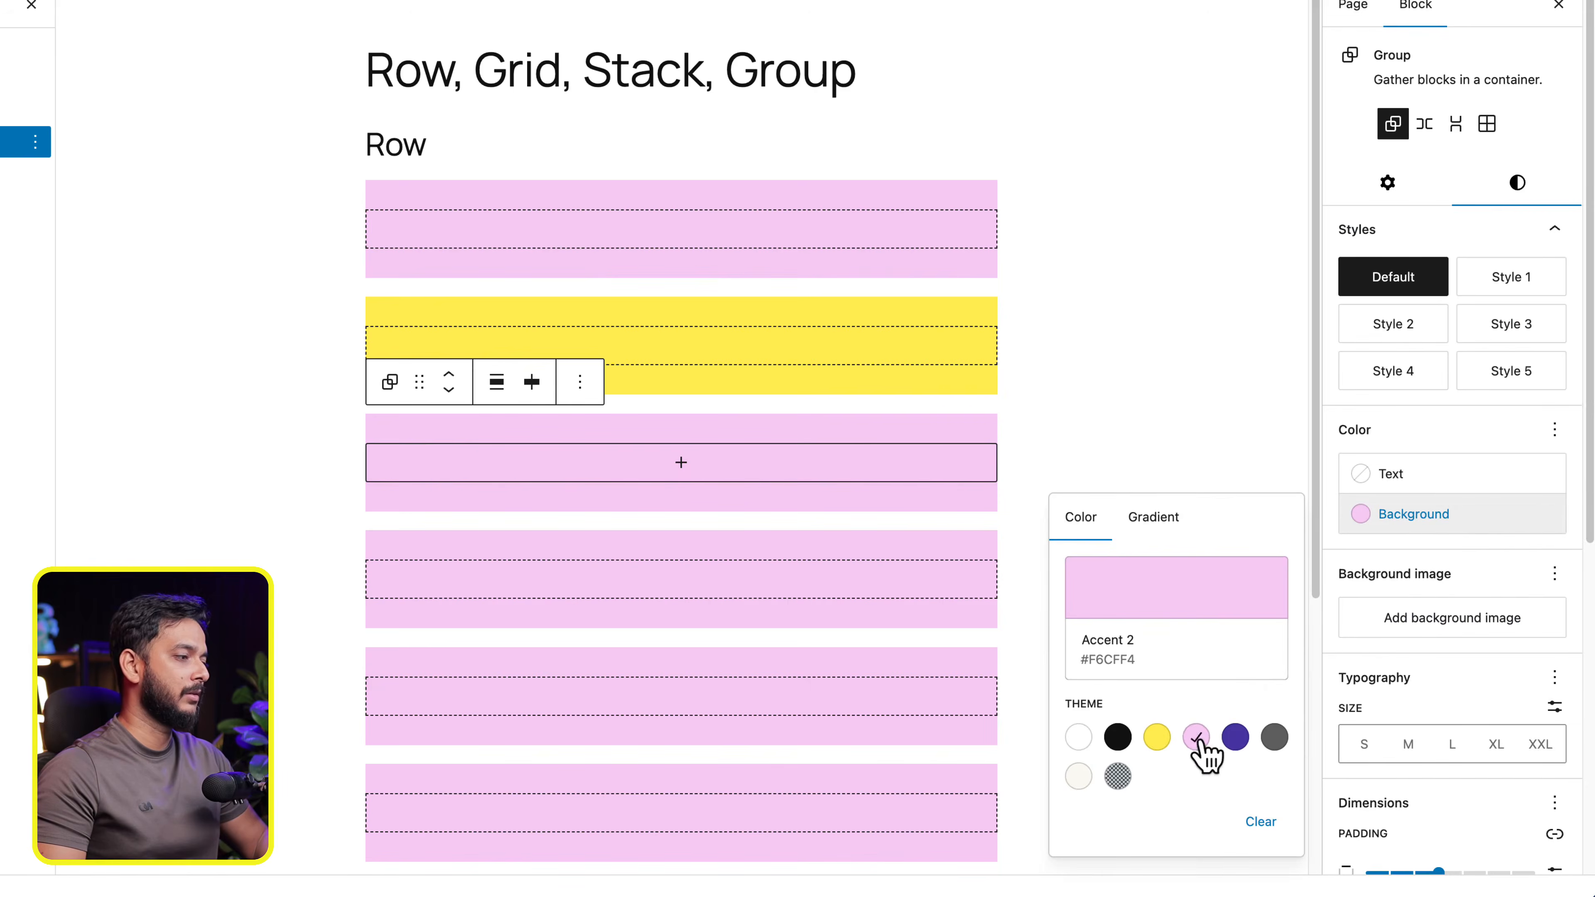
{"action": "left_click", "coordinate": [1121, 739]}
{"action": "left_click", "coordinate": [1213, 608]}
{"action": "left_click_drag", "start_coordinate": [997, 420], "coordinate": [1001, 324]}
- Change the fourth group's background to the purple theme colour and select the fifth group
{"action": "left_click", "coordinate": [714, 565]}
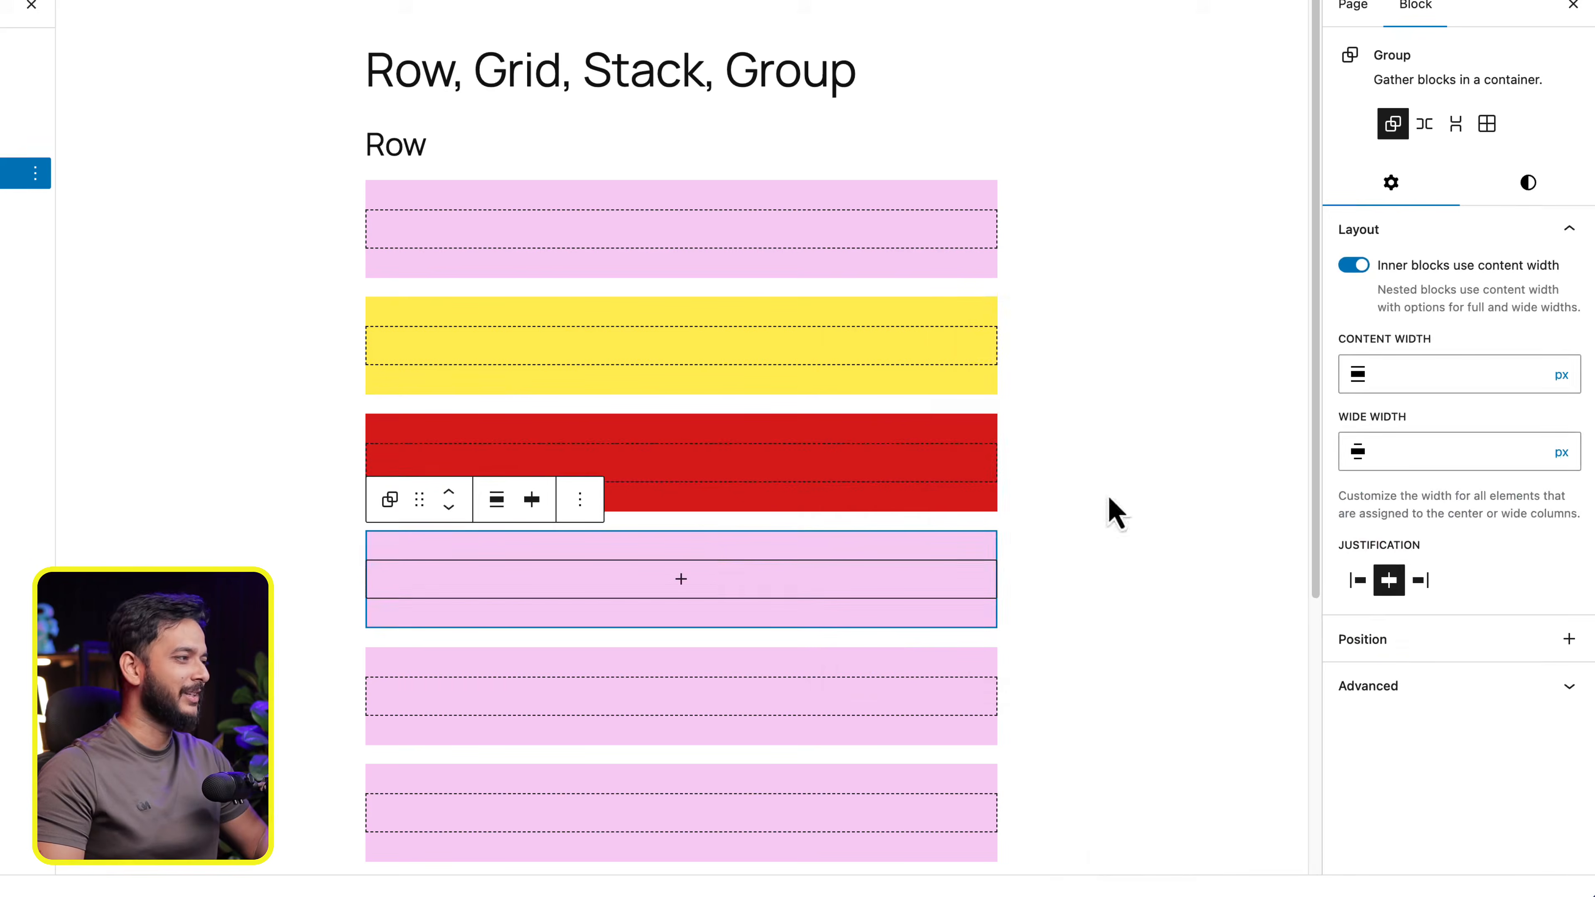
{"action": "left_click", "coordinate": [1513, 185]}
{"action": "left_click", "coordinate": [1438, 511]}
{"action": "left_click", "coordinate": [1232, 741]}
{"action": "left_click", "coordinate": [879, 703]}
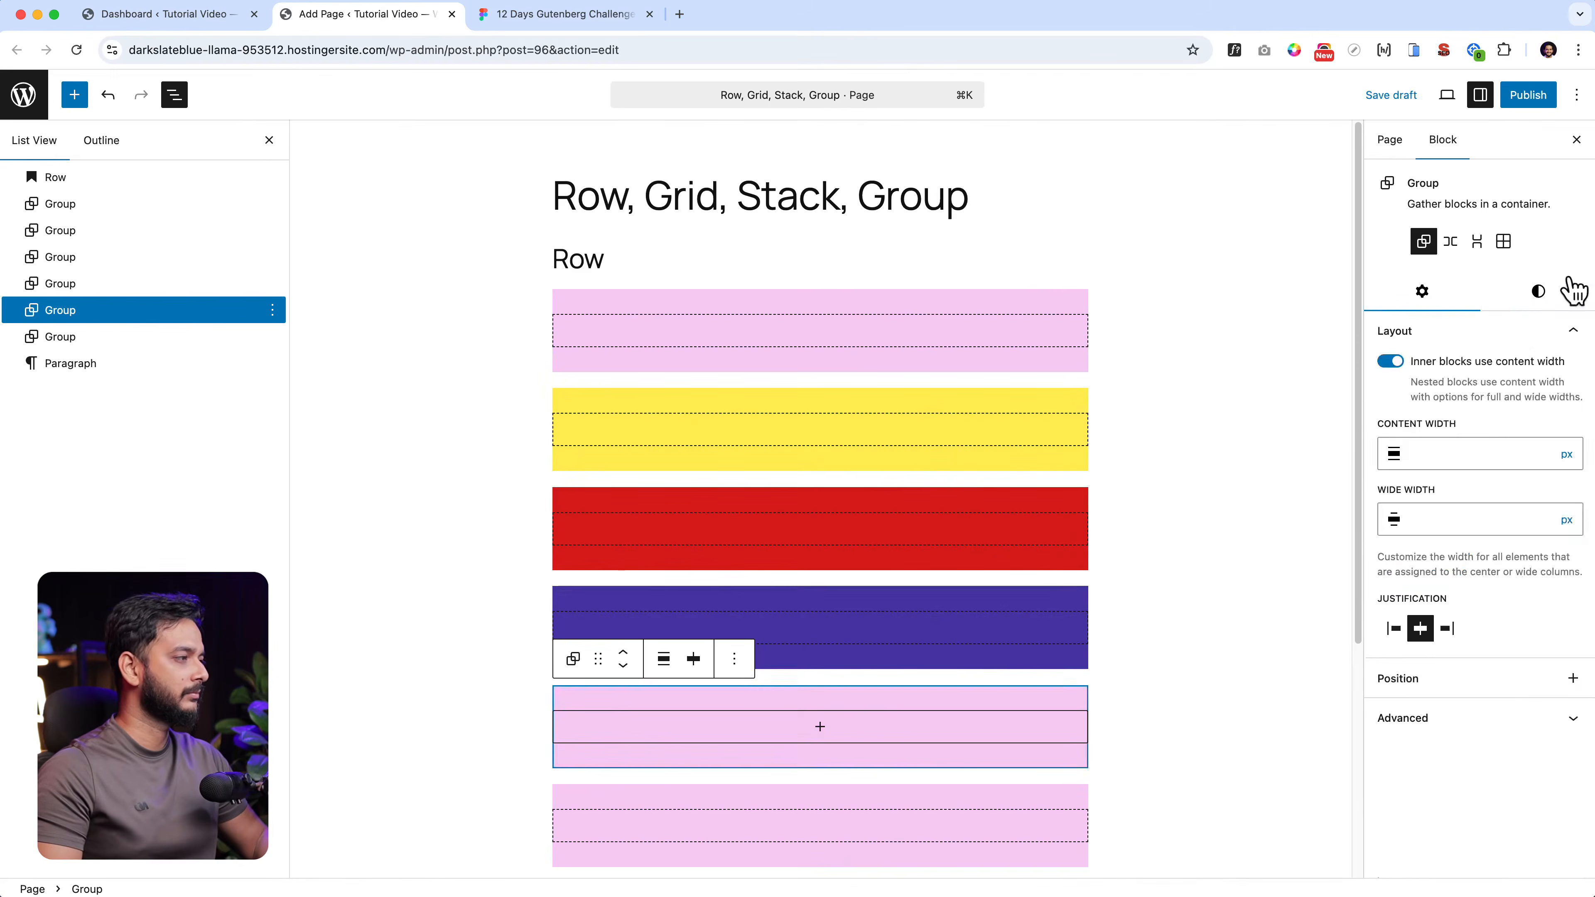
- Give the fifth group a custom olive-gold background colour and select the sixth group
{"action": "left_click", "coordinate": [1538, 290]}
{"action": "left_click", "coordinate": [1424, 570]}
{"action": "left_click", "coordinate": [1190, 628]}
{"action": "left_click", "coordinate": [1046, 427]}
{"action": "left_click", "coordinate": [950, 798]}
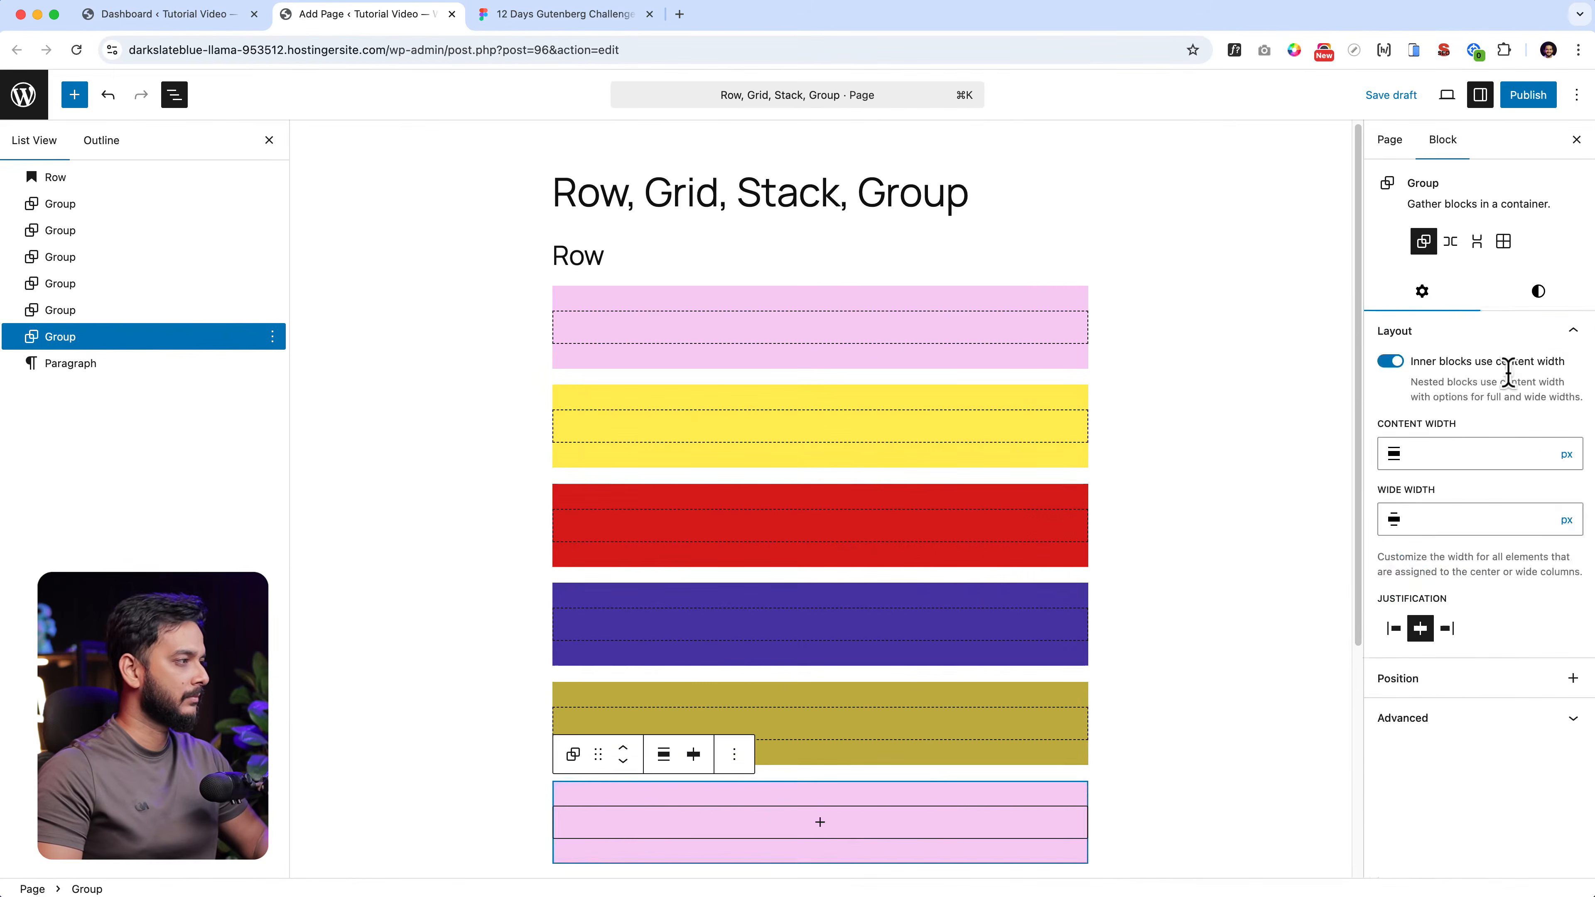
- Give the sixth group a custom light blue background colour and save the draft
{"action": "left_click", "coordinate": [1538, 291]}
{"action": "left_click", "coordinate": [1437, 570]}
{"action": "left_click", "coordinate": [1289, 760]}
{"action": "left_click", "coordinate": [1281, 630]}
{"action": "left_click_drag", "start_coordinate": [1054, 449], "coordinate": [1007, 421]}
{"action": "left_click_drag", "start_coordinate": [1058, 583], "coordinate": [1035, 583]}
{"action": "left_click", "coordinate": [899, 570]}
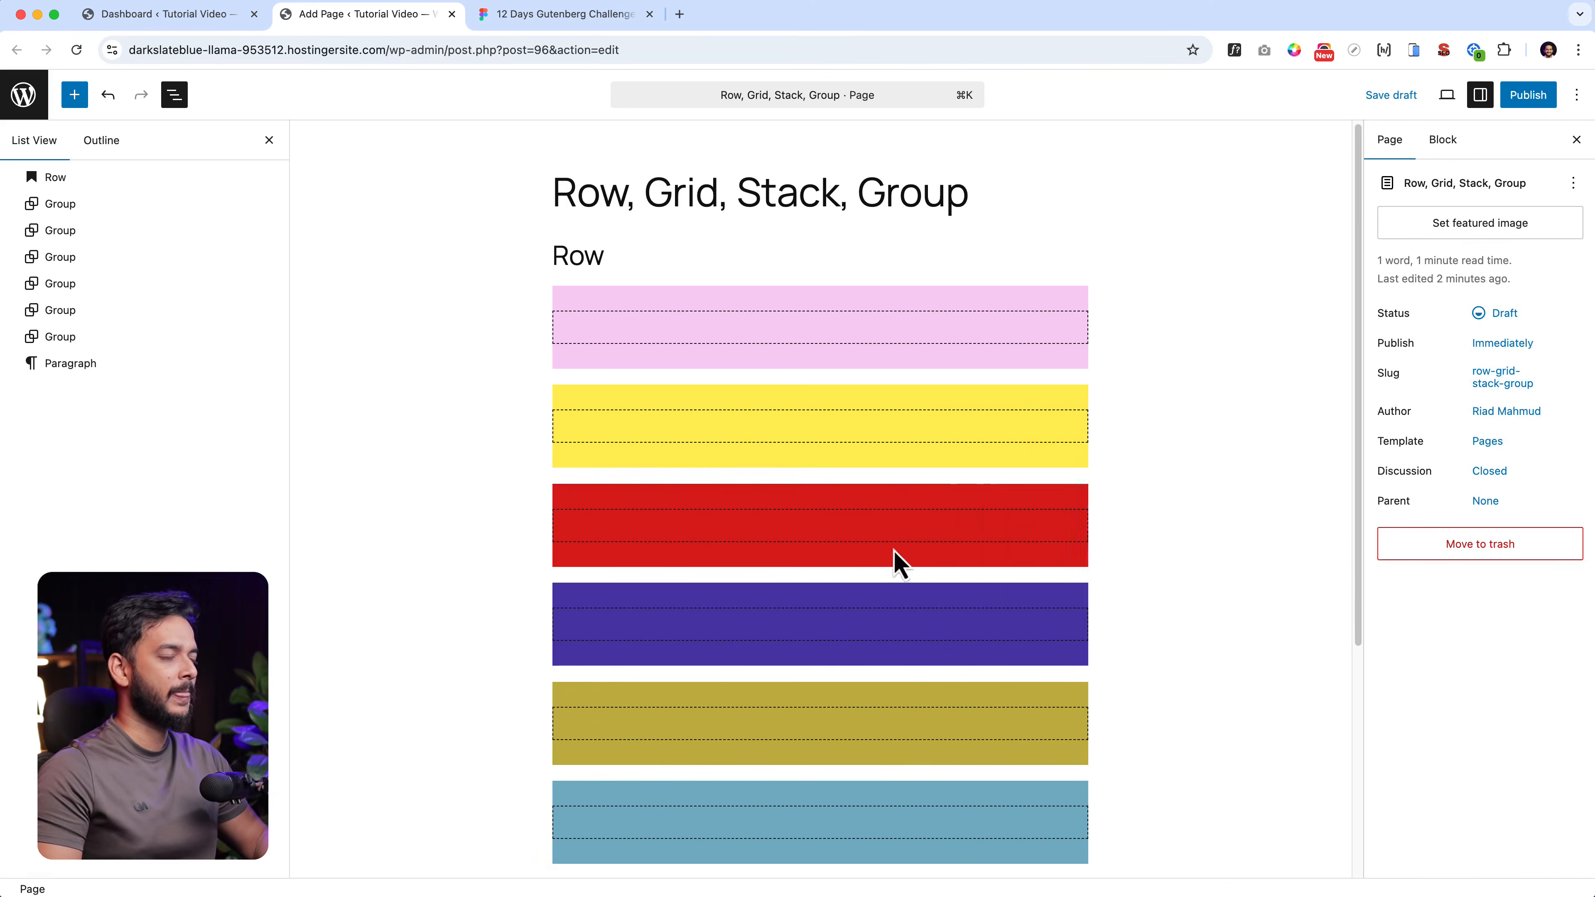
{"action": "key", "text": "super+s"}
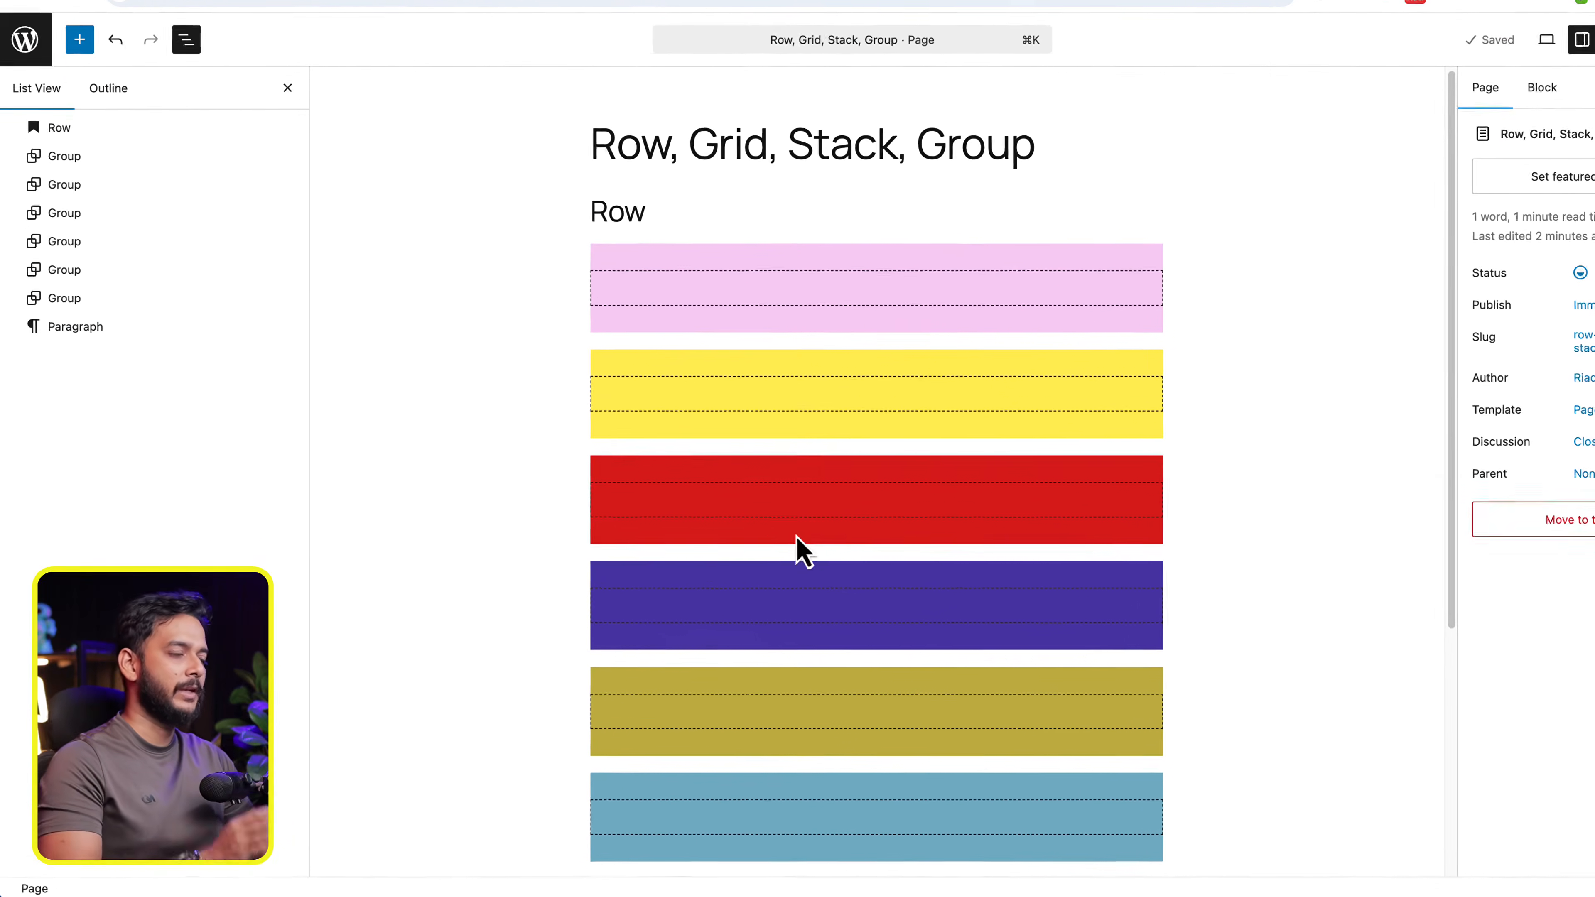
- Delete the empty Paragraph block below the six groups
{"action": "left_click", "coordinate": [268, 332]}
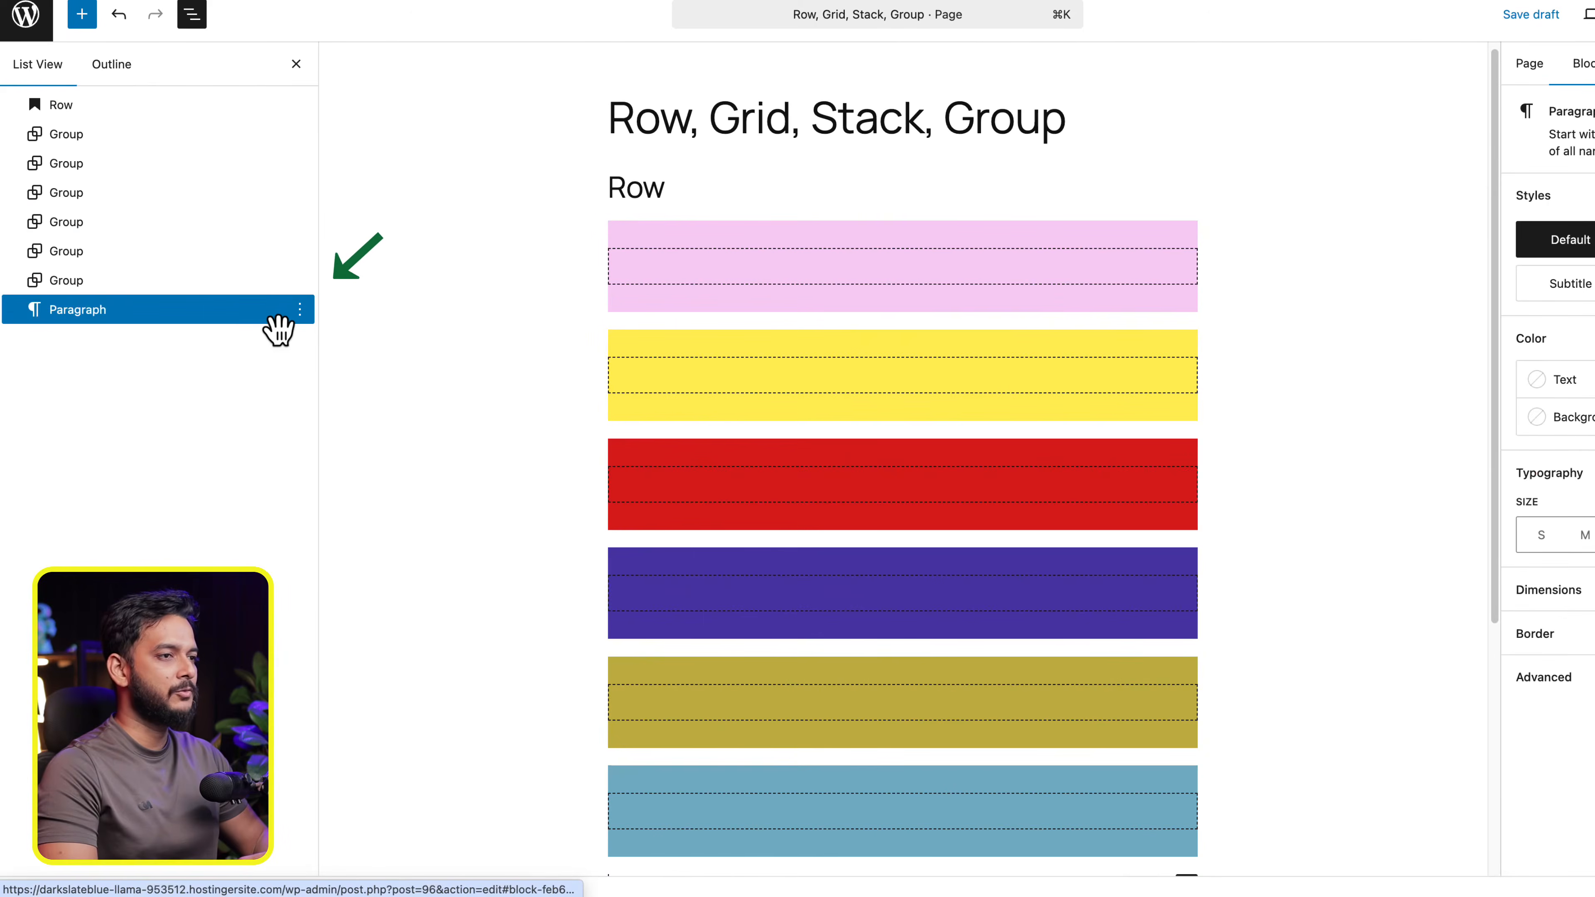
{"action": "left_click", "coordinate": [300, 311]}
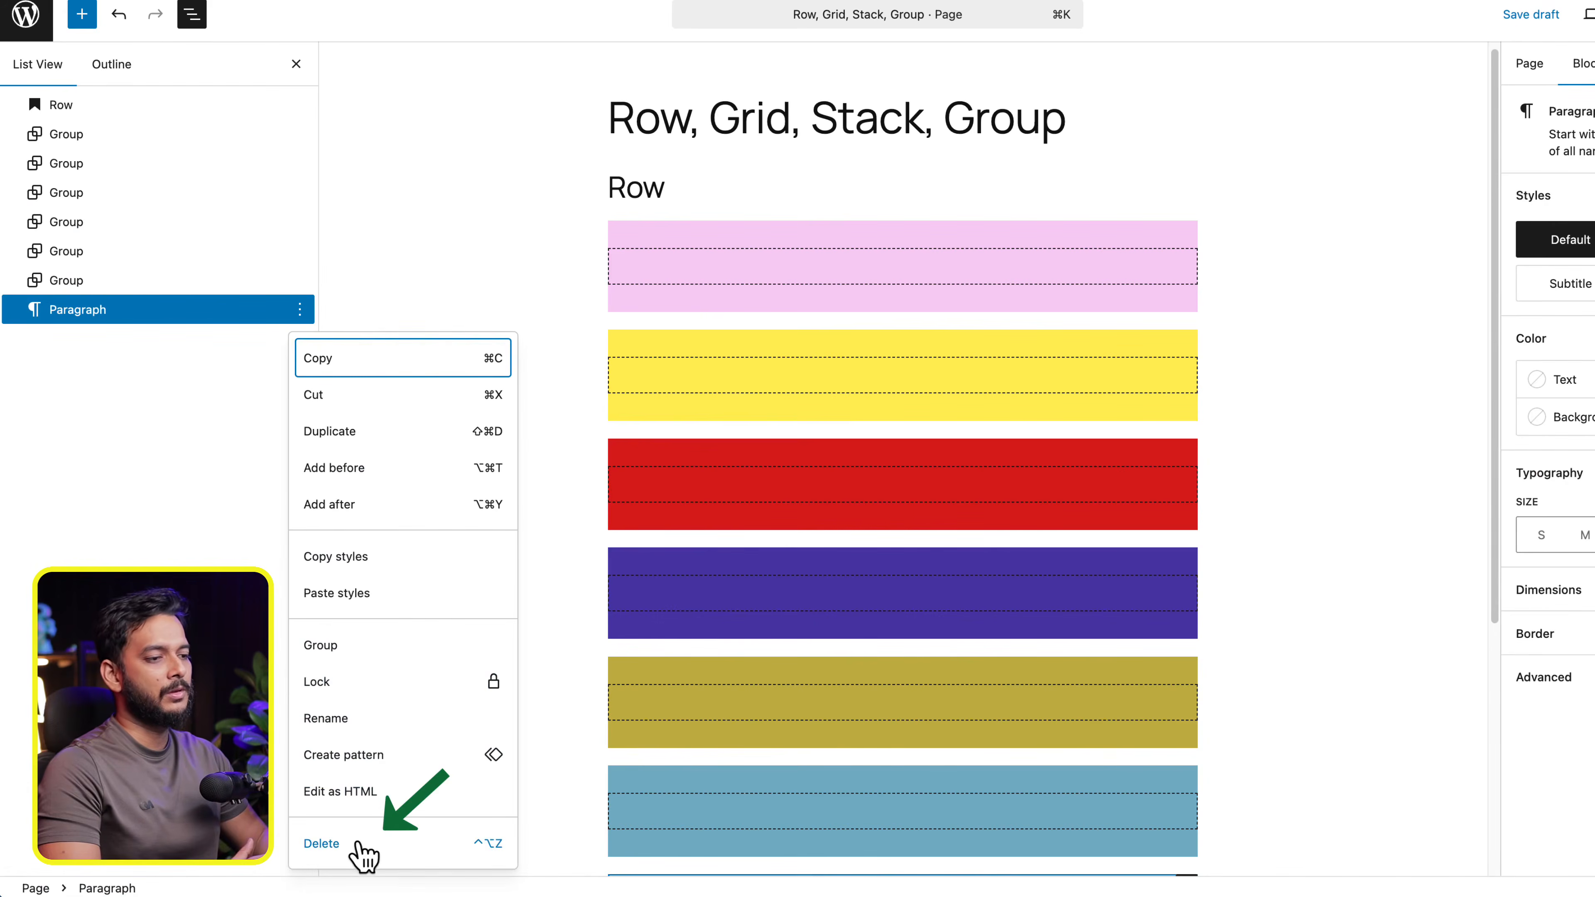
{"action": "left_click", "coordinate": [321, 843]}
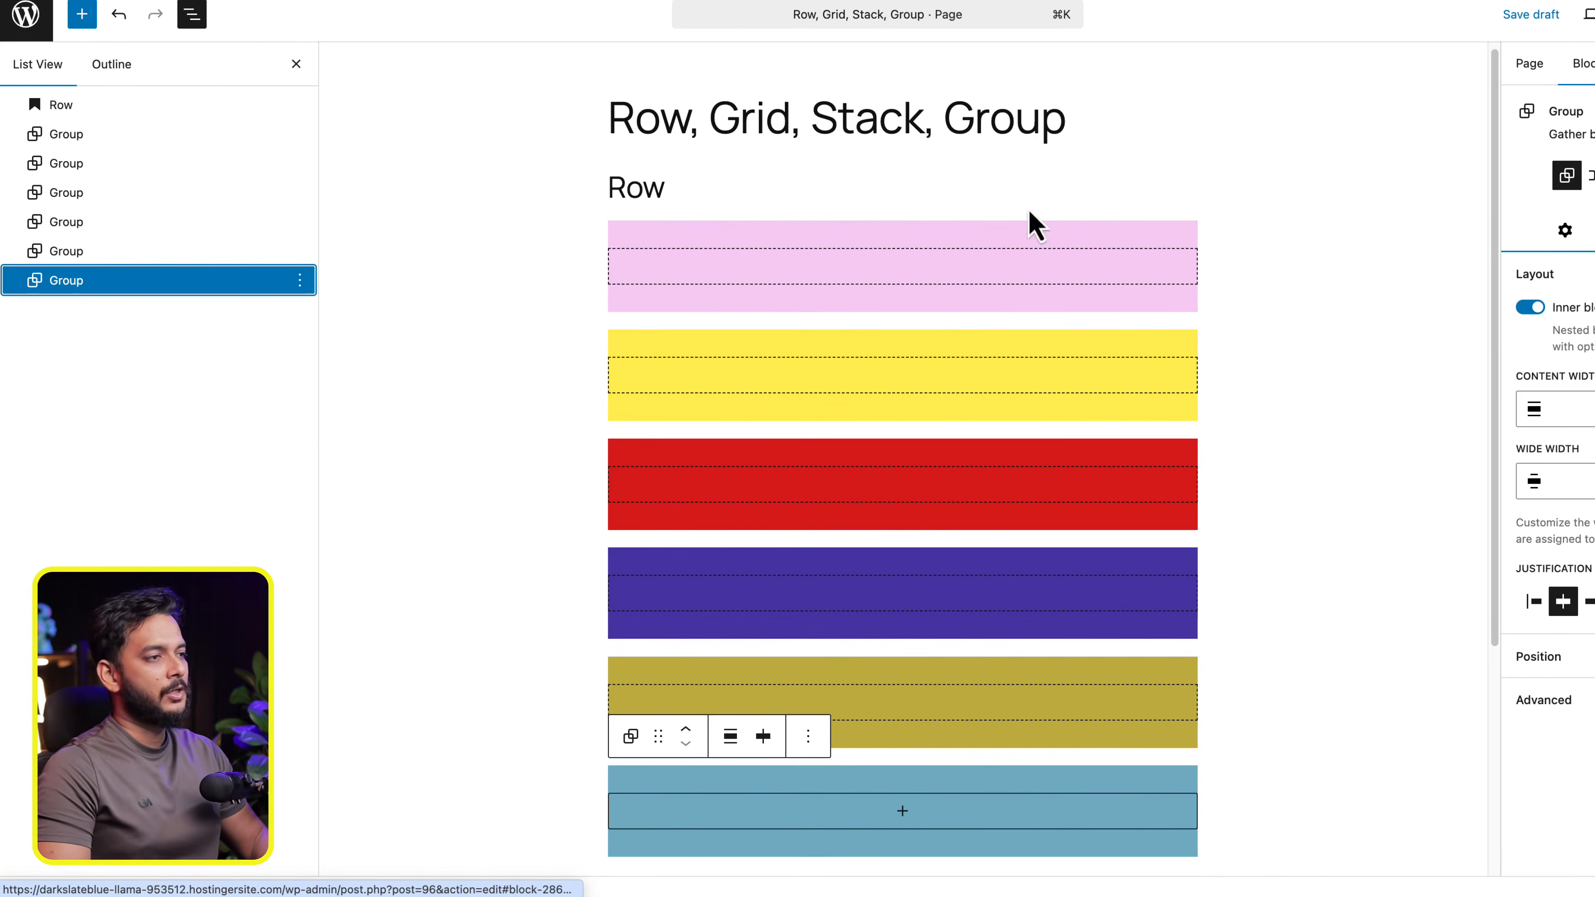
{"action": "scroll", "coordinate": [1077, 448], "scroll_direction": "down", "scroll_amount": 1}
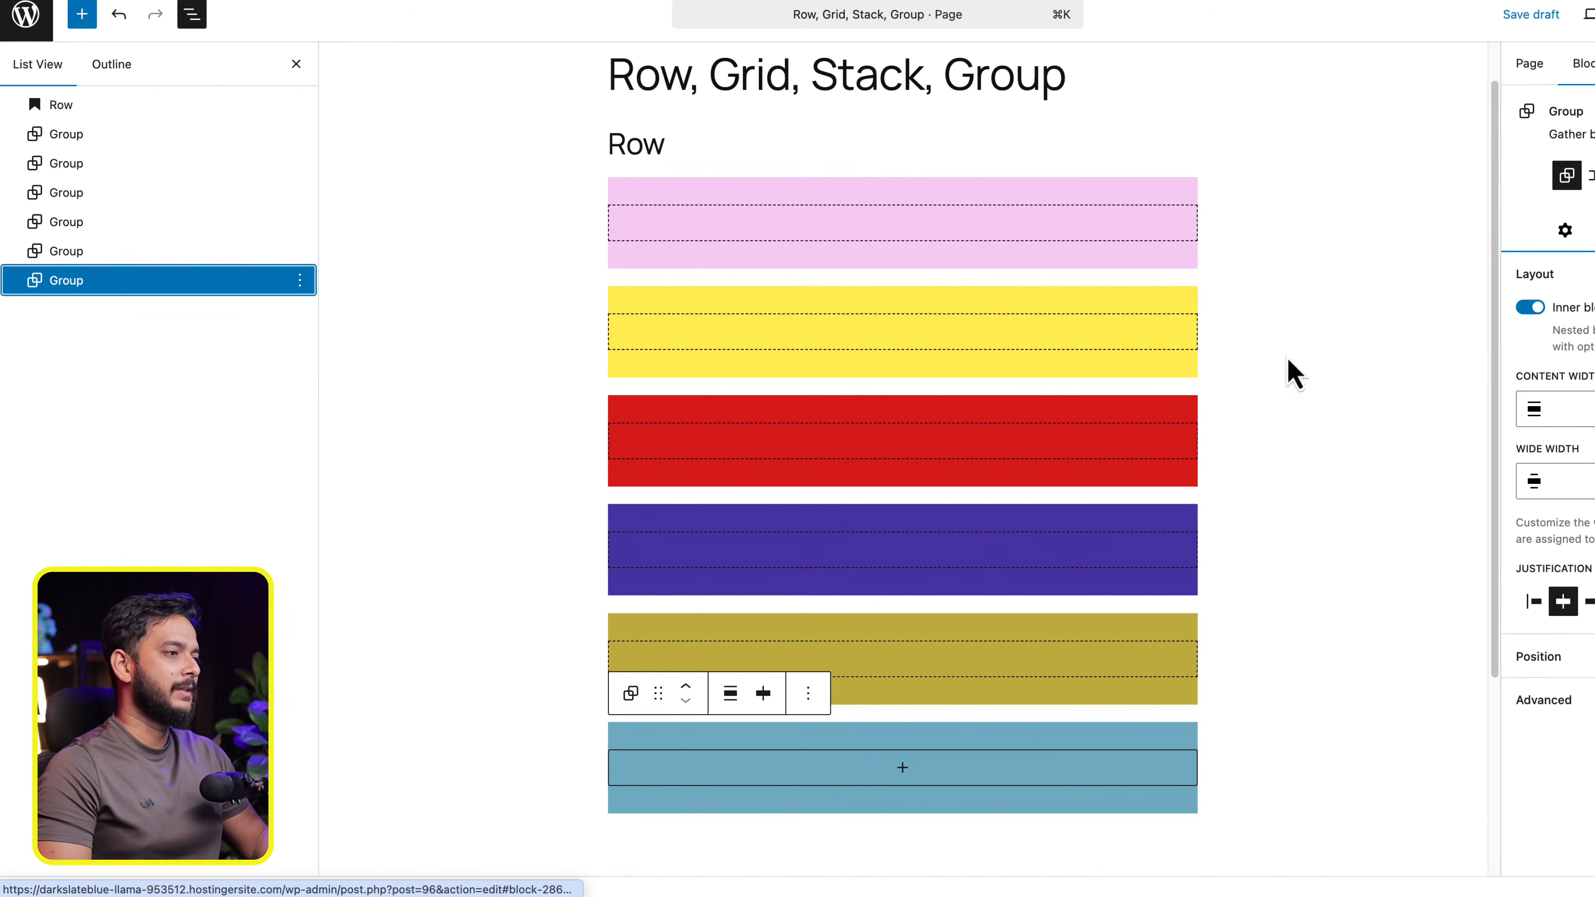
{"action": "left_click", "coordinate": [118, 145]}
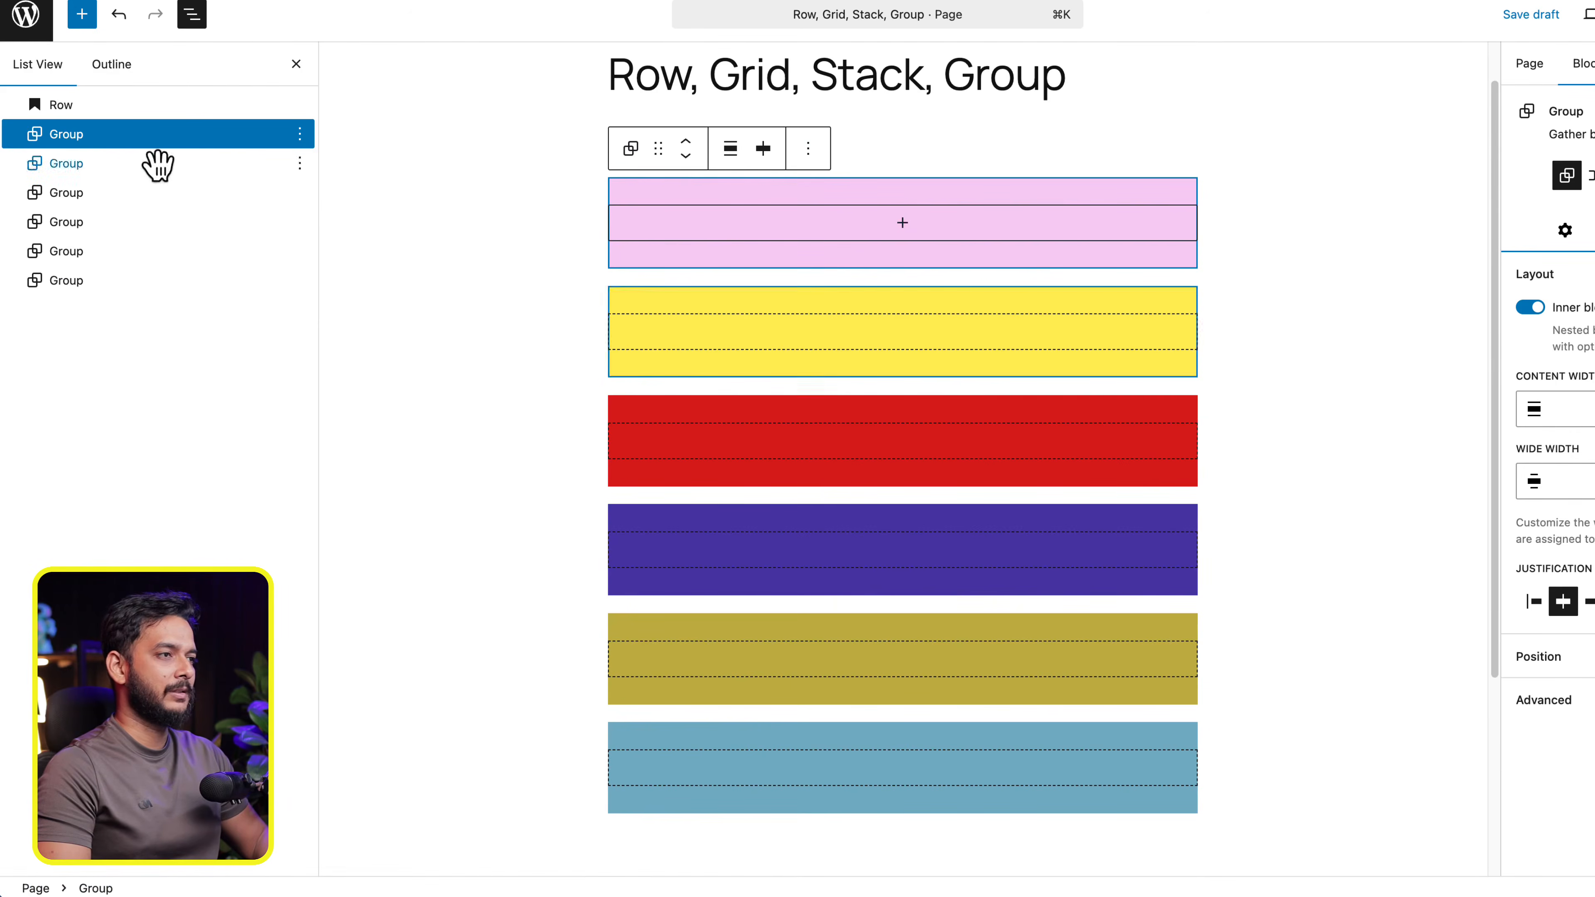
{"action": "left_click", "coordinate": [730, 151]}
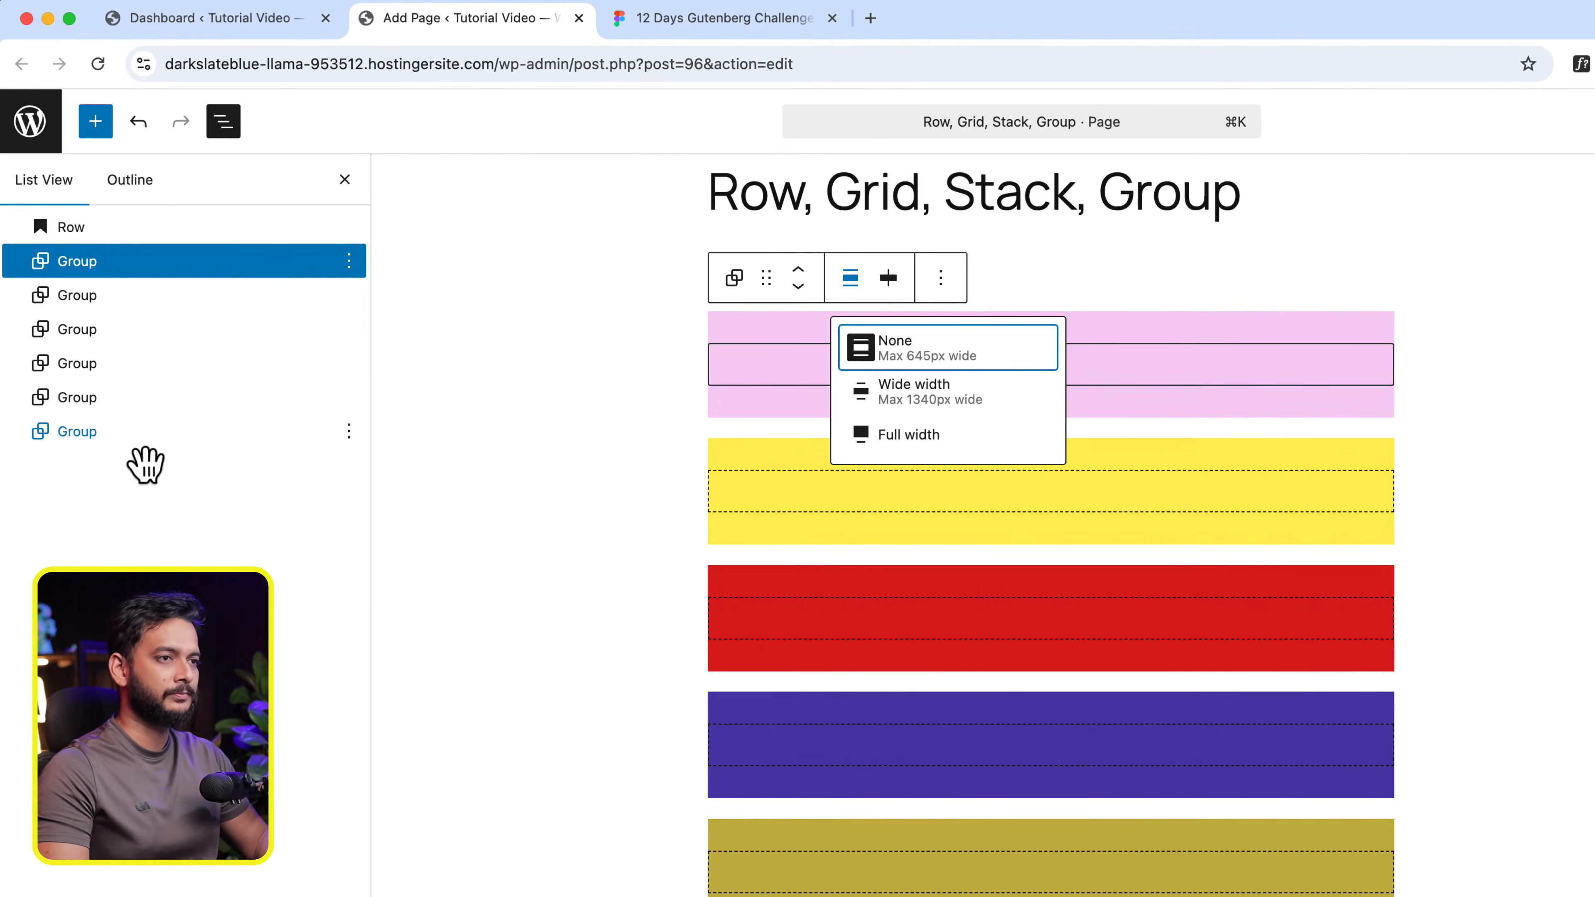
{"action": "left_click", "coordinate": [143, 444], "text": "shift"}
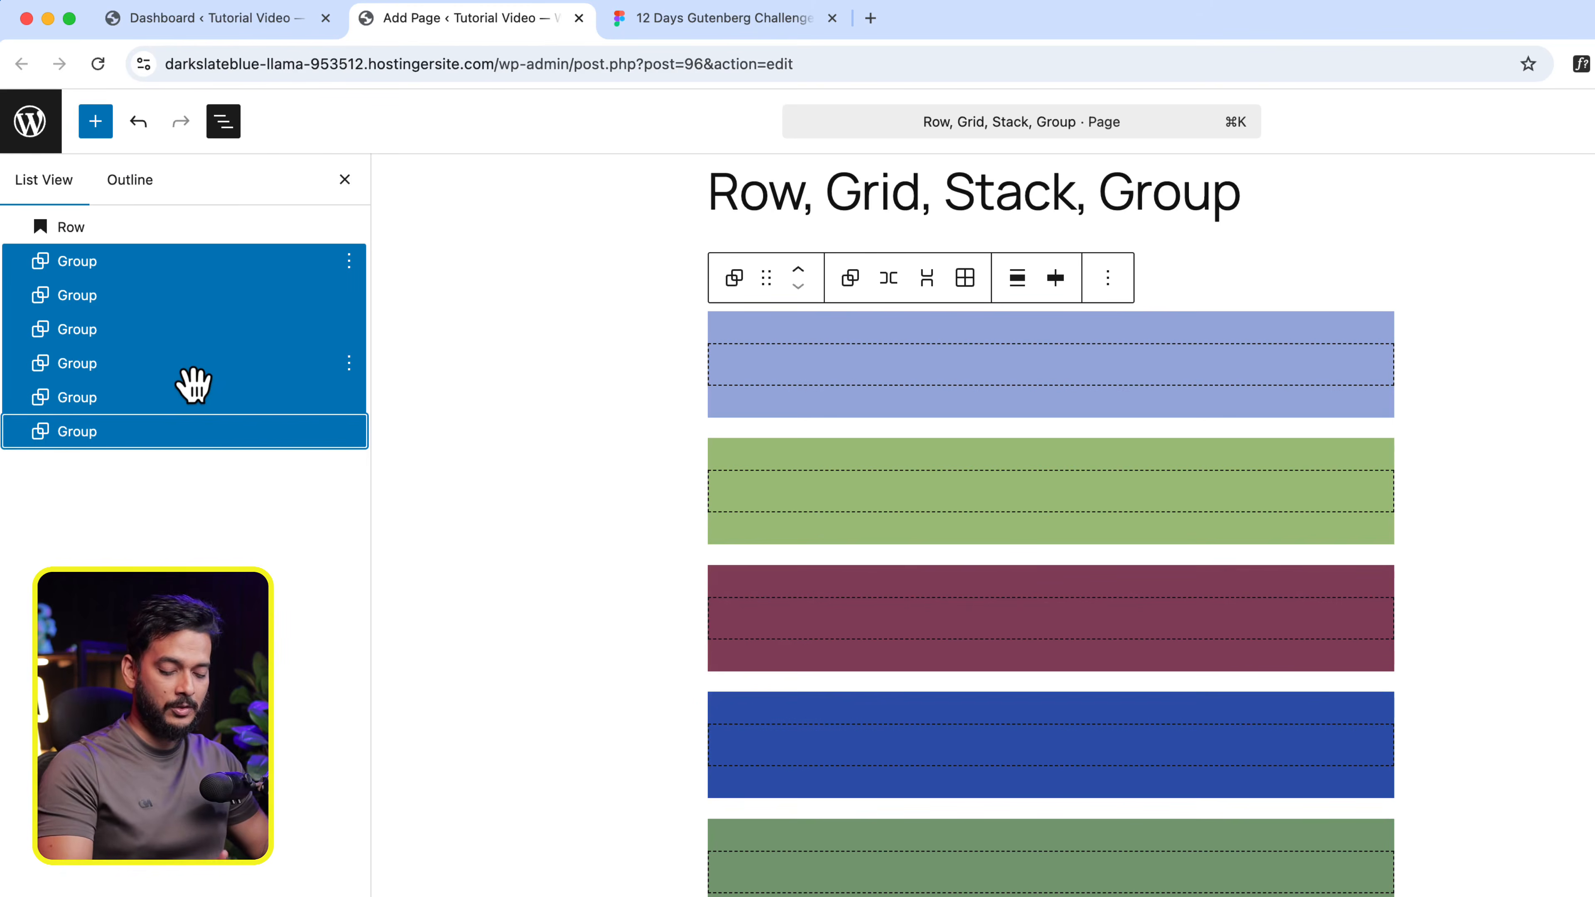
{"action": "left_click", "coordinate": [234, 536]}
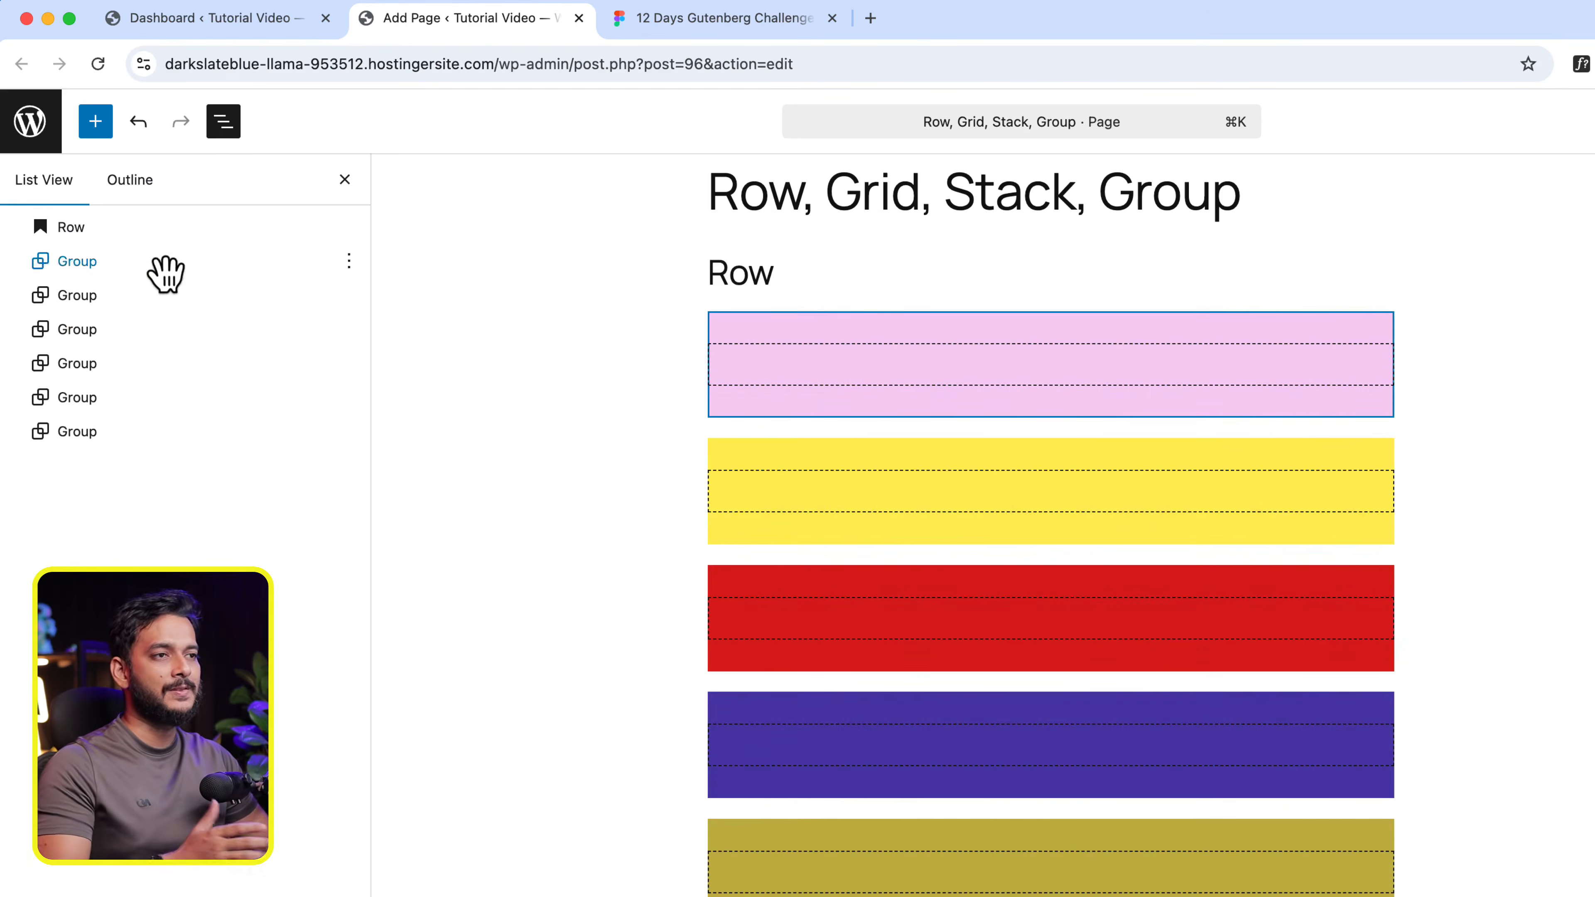
- Select all six Group blocks together and wrap them in a Row block
{"action": "left_click", "coordinate": [164, 267]}
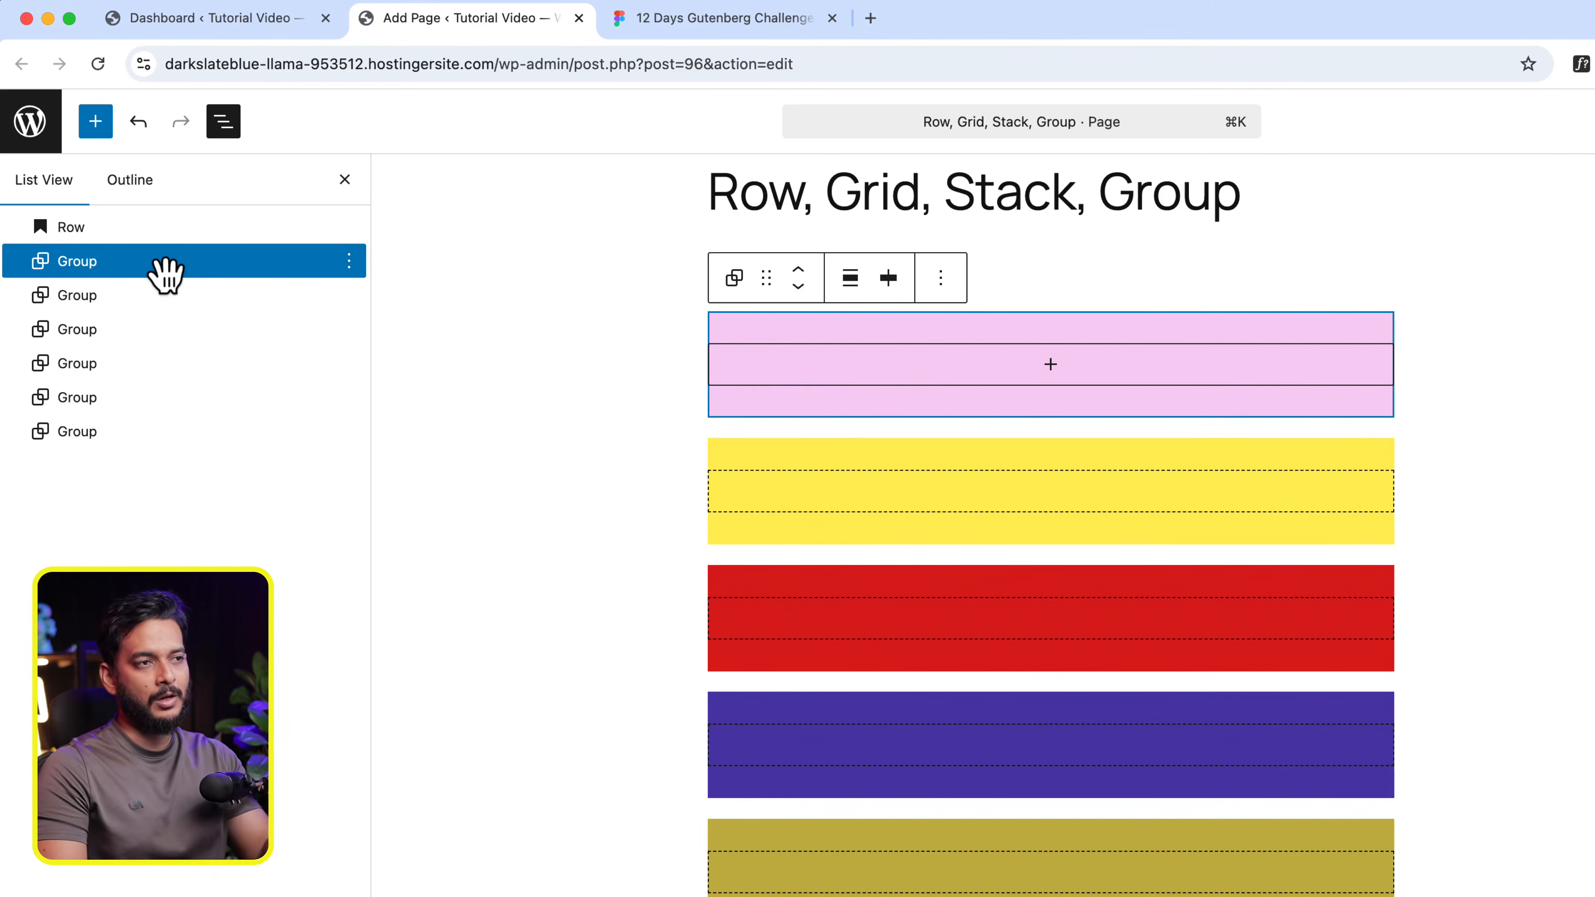
{"action": "key", "text": "shift"}
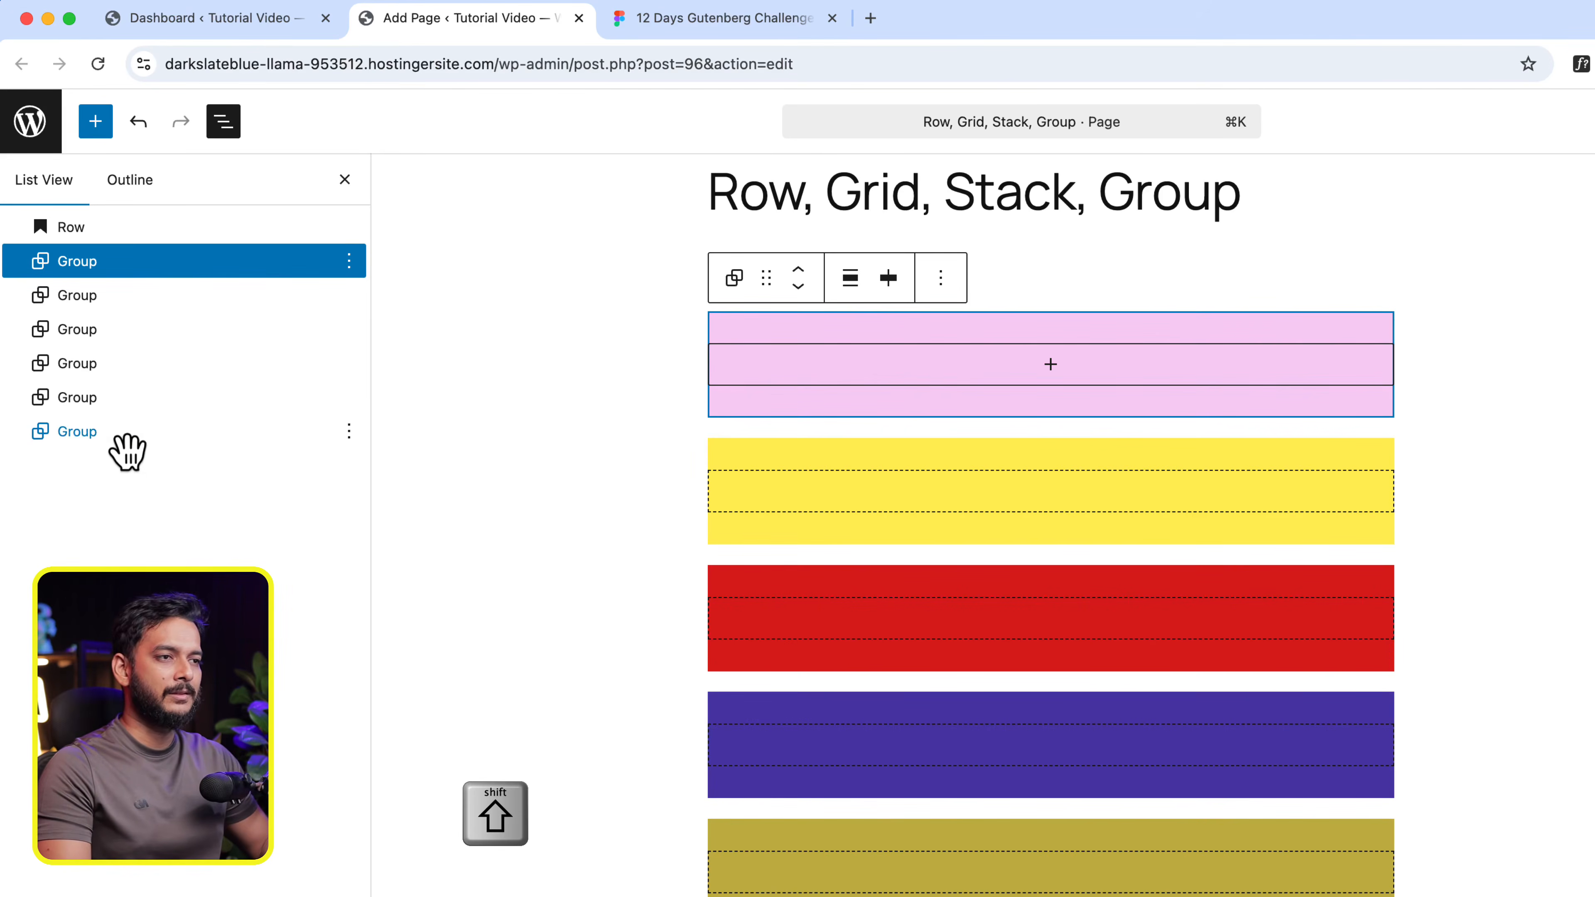
{"action": "left_click", "coordinate": [91, 432], "text": "shift"}
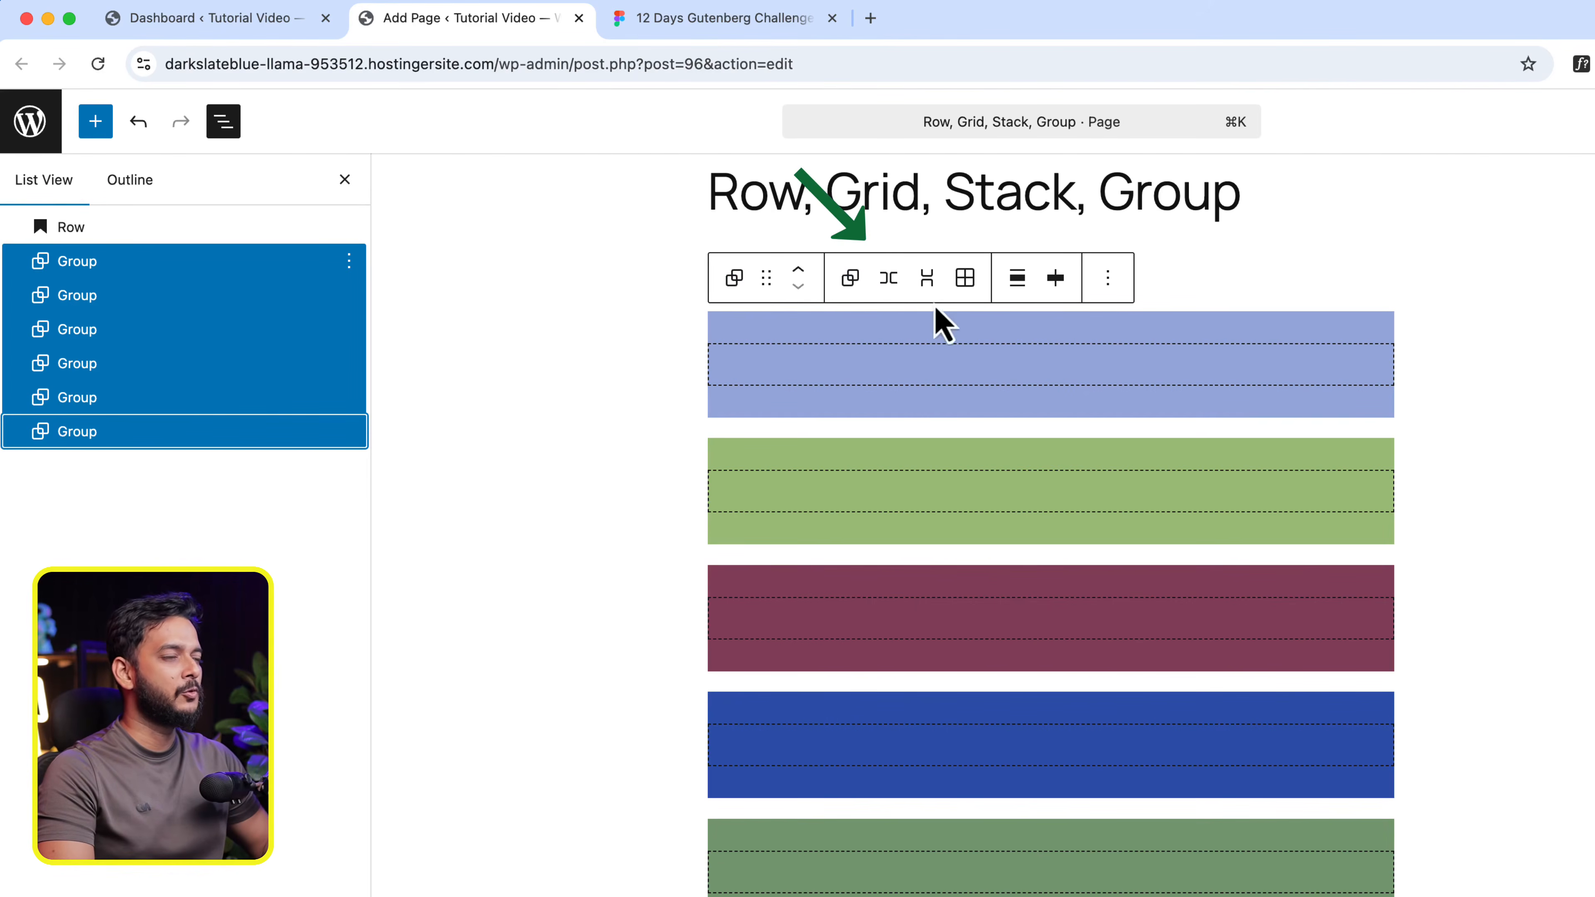
{"action": "left_click", "coordinate": [888, 279]}
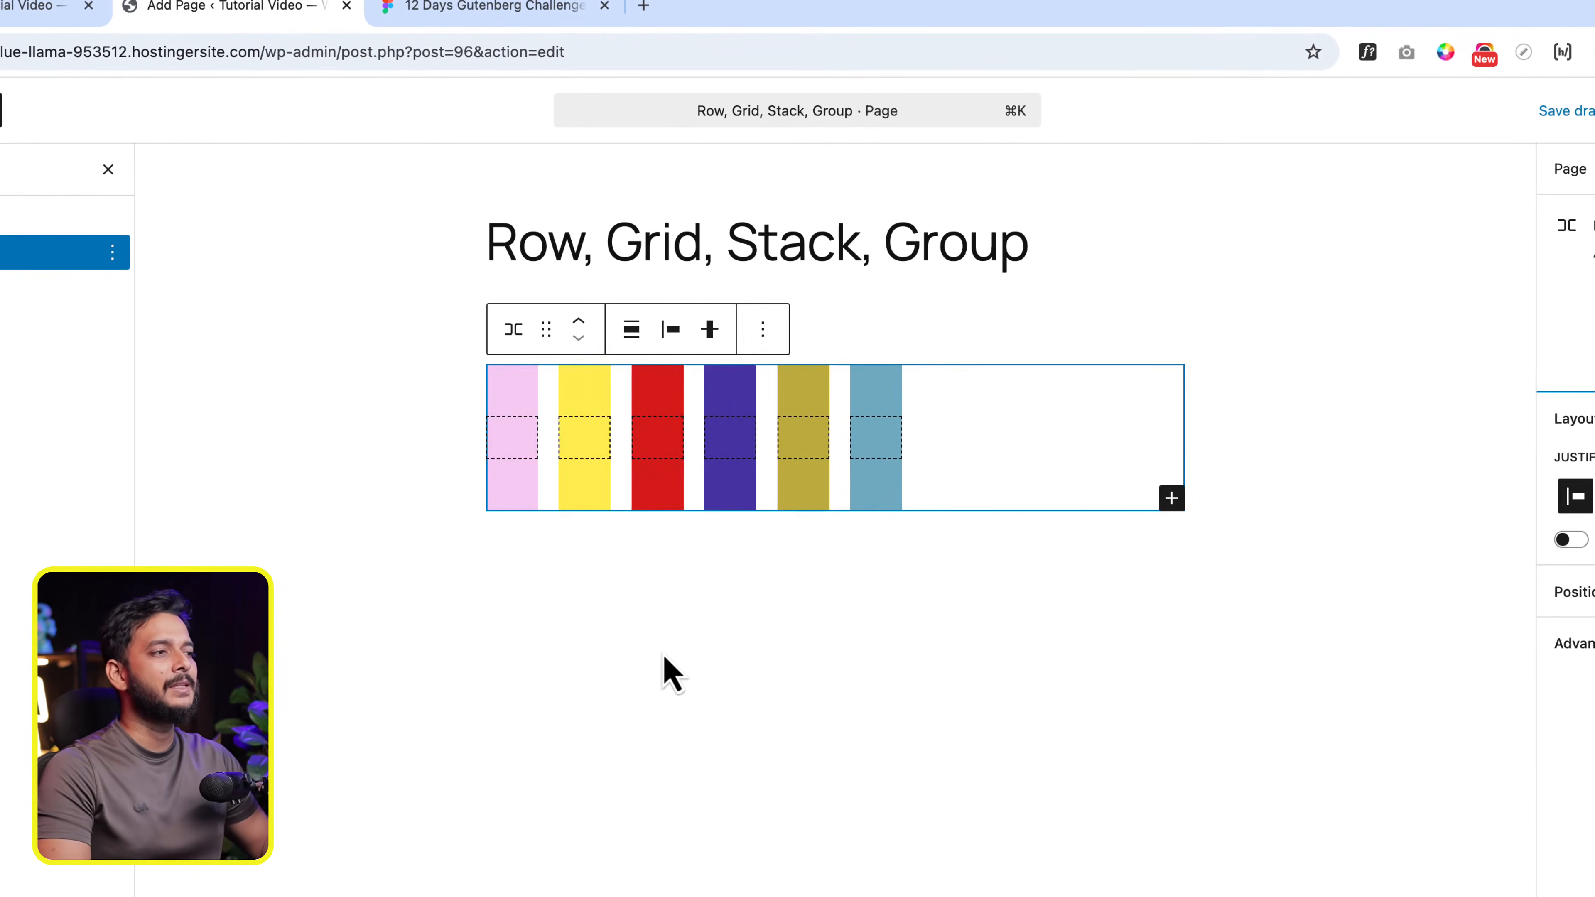
{"action": "left_click", "coordinate": [861, 590]}
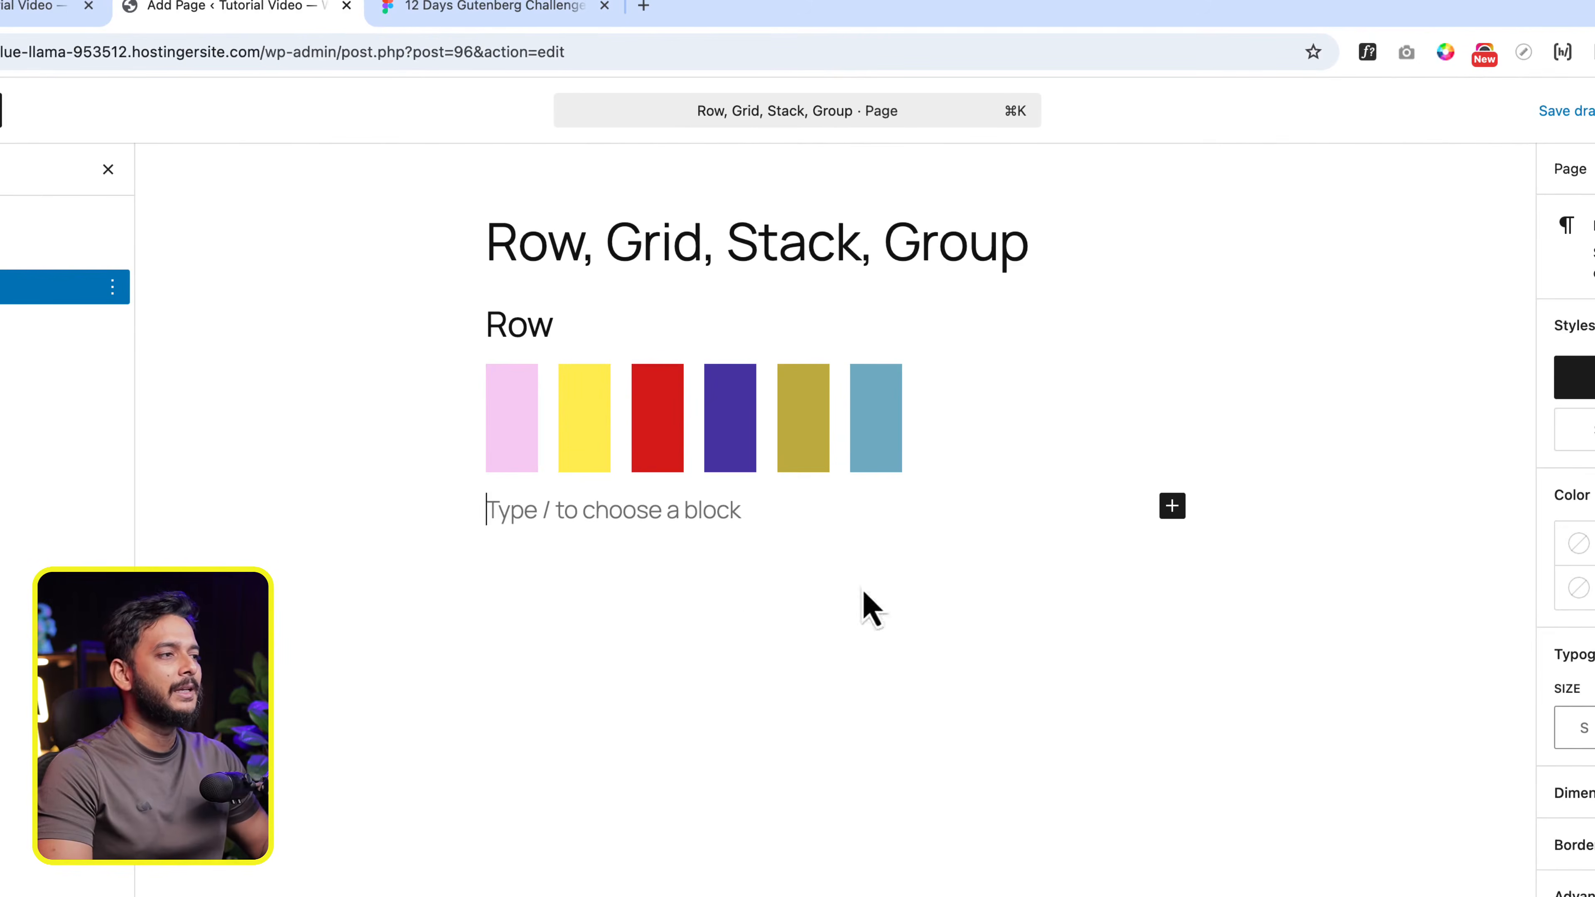
{"action": "left_click", "coordinate": [1057, 450]}
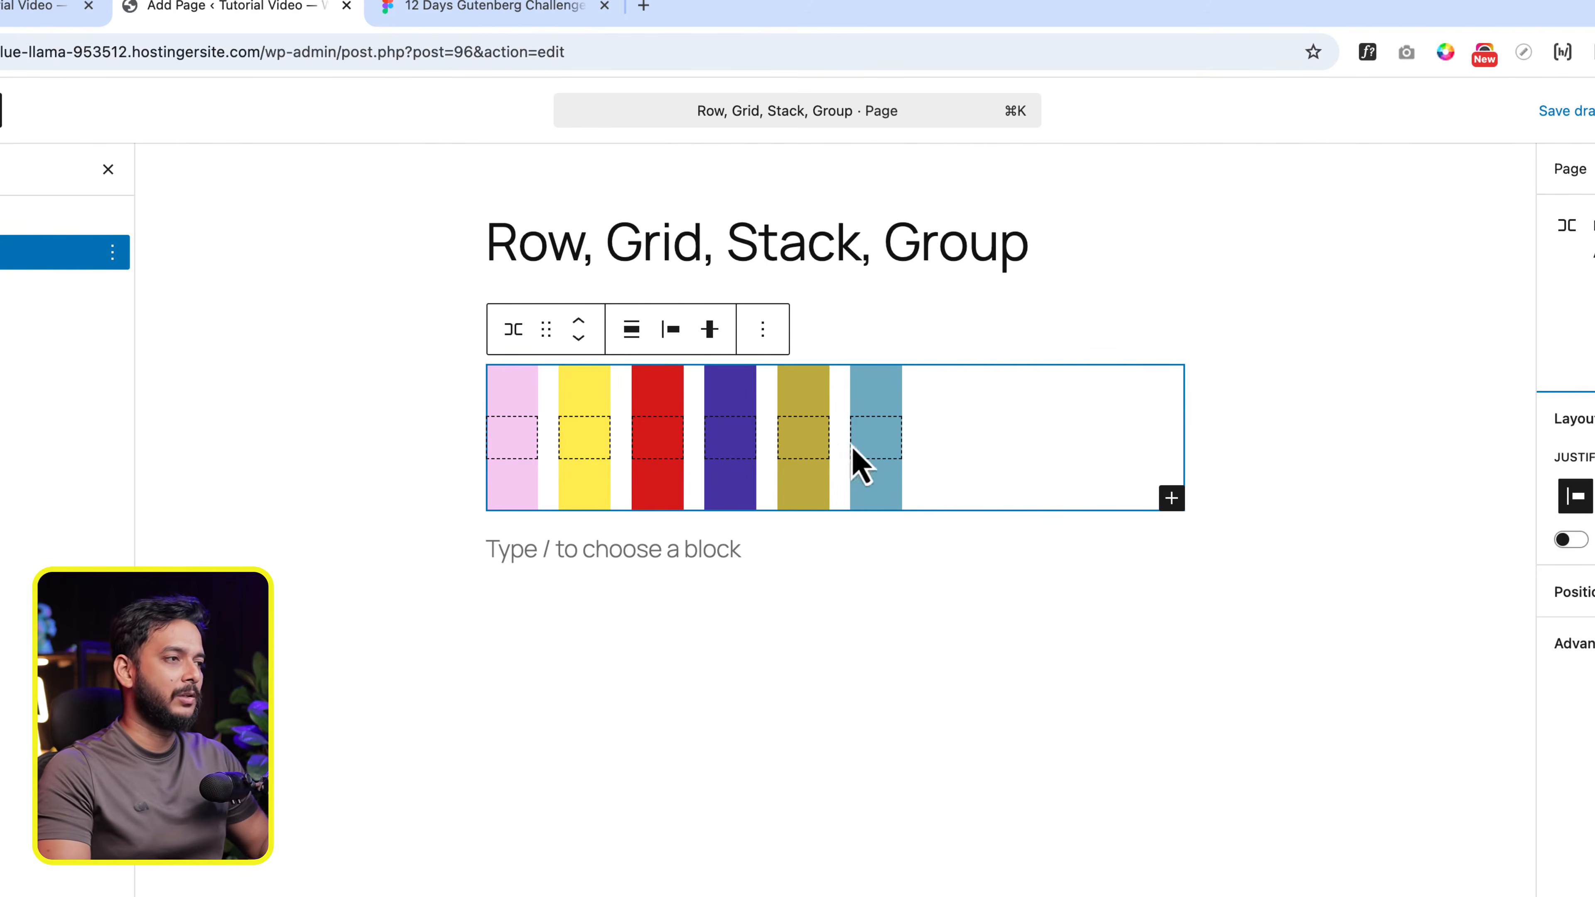
- Add a paragraph reading "This is test text" inside the light blue group of the Row
{"action": "left_click", "coordinate": [879, 447]}
{"action": "left_click", "coordinate": [876, 433]}
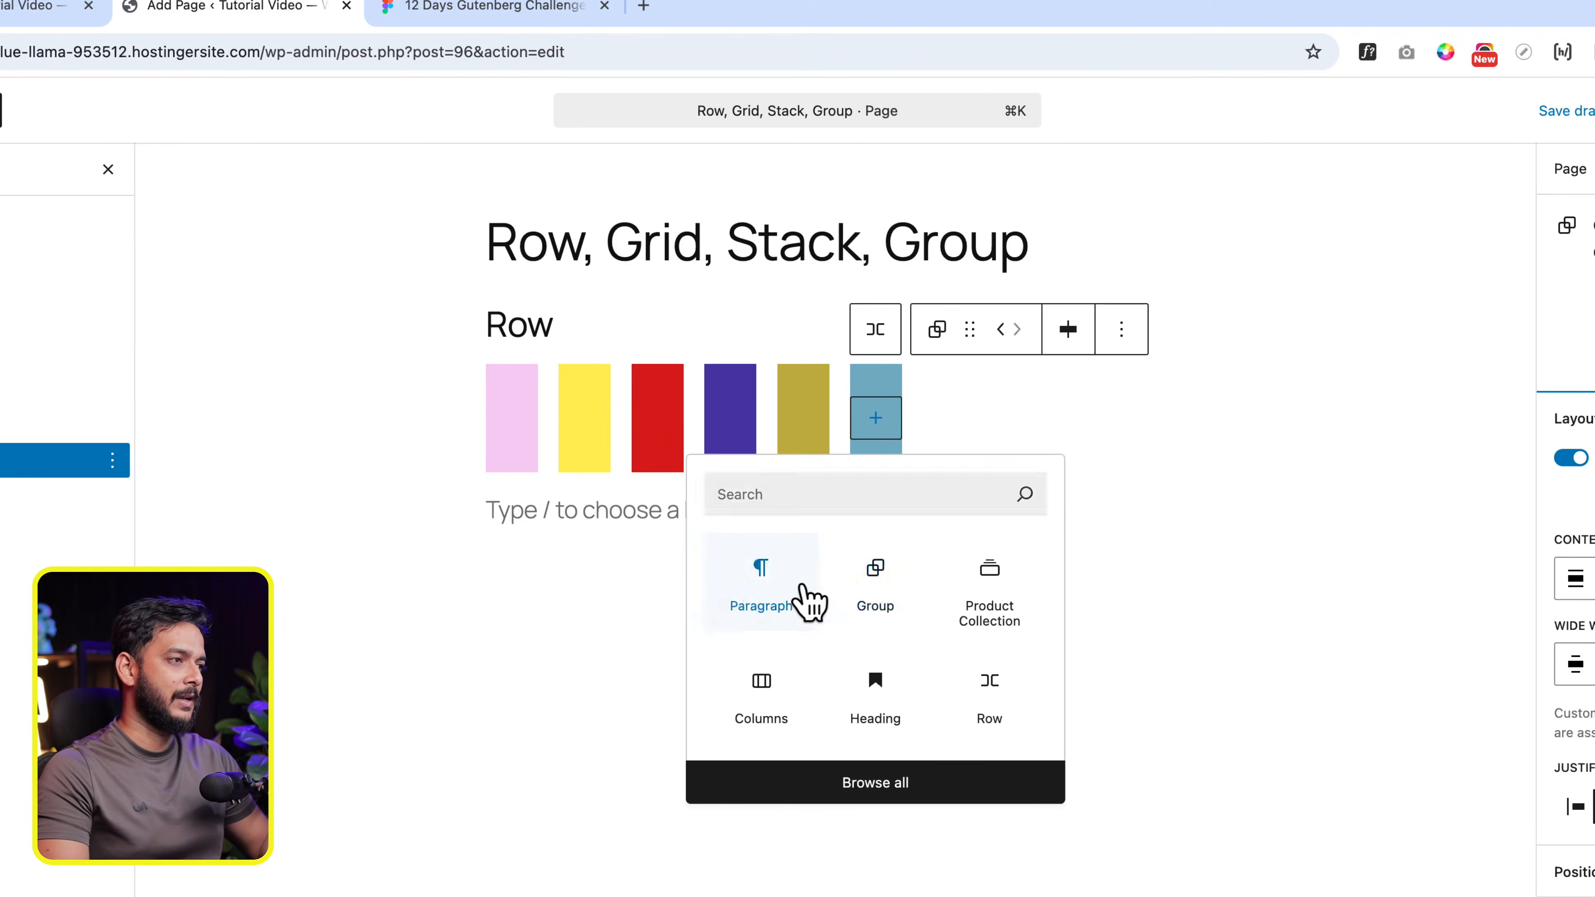
{"action": "left_click", "coordinate": [808, 598]}
{"action": "type", "text": "This is"}
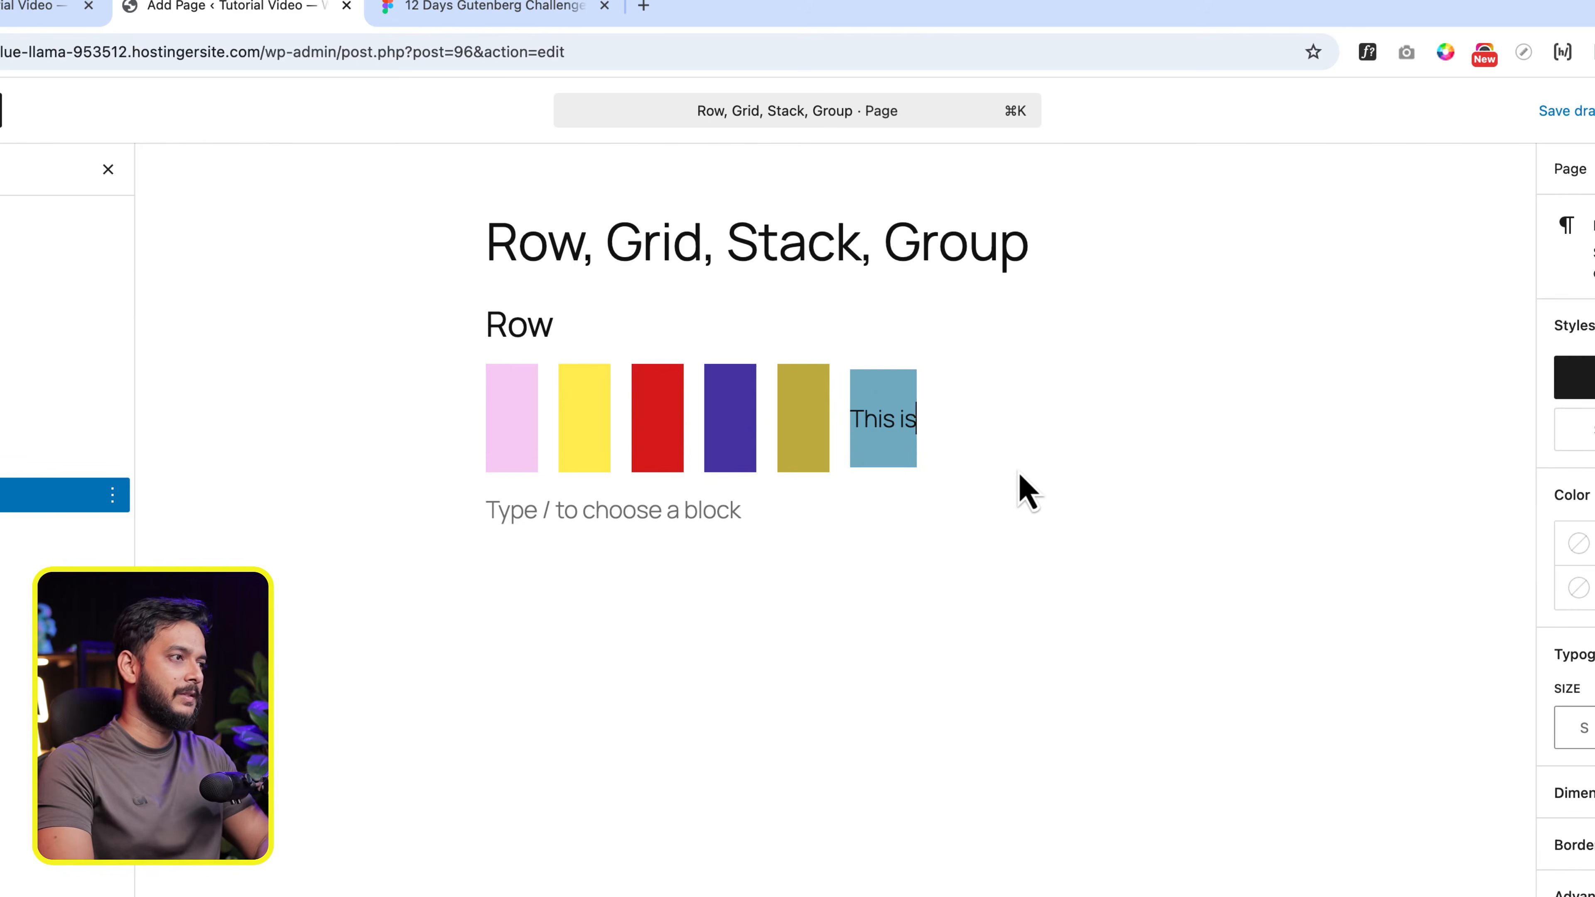
{"action": "type", "text": " test text"}
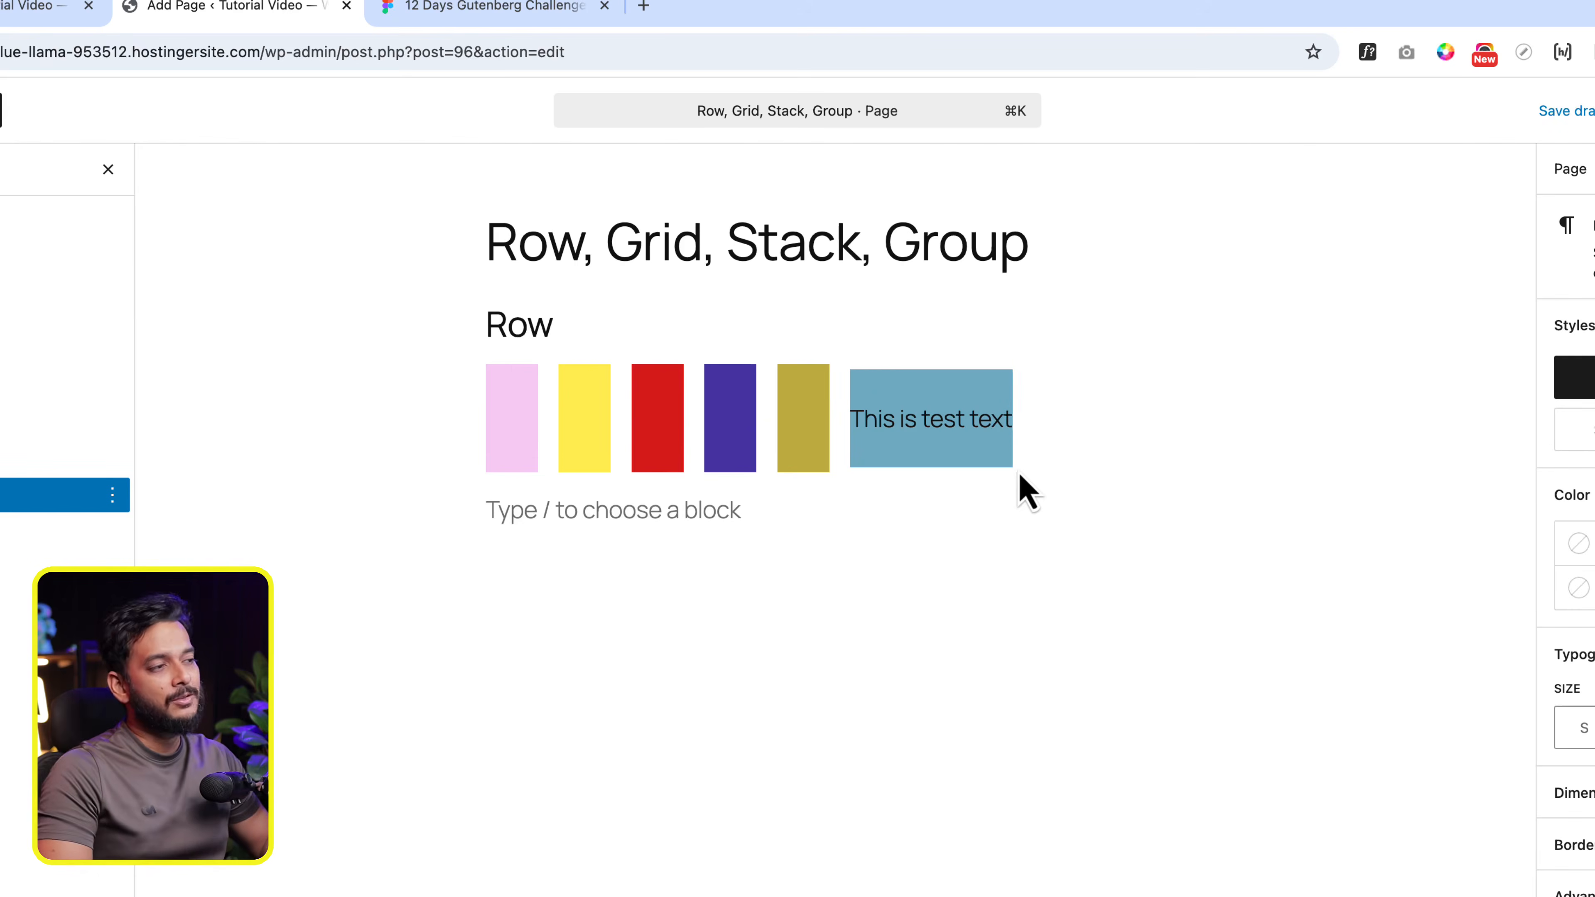
{"action": "left_click", "coordinate": [971, 745]}
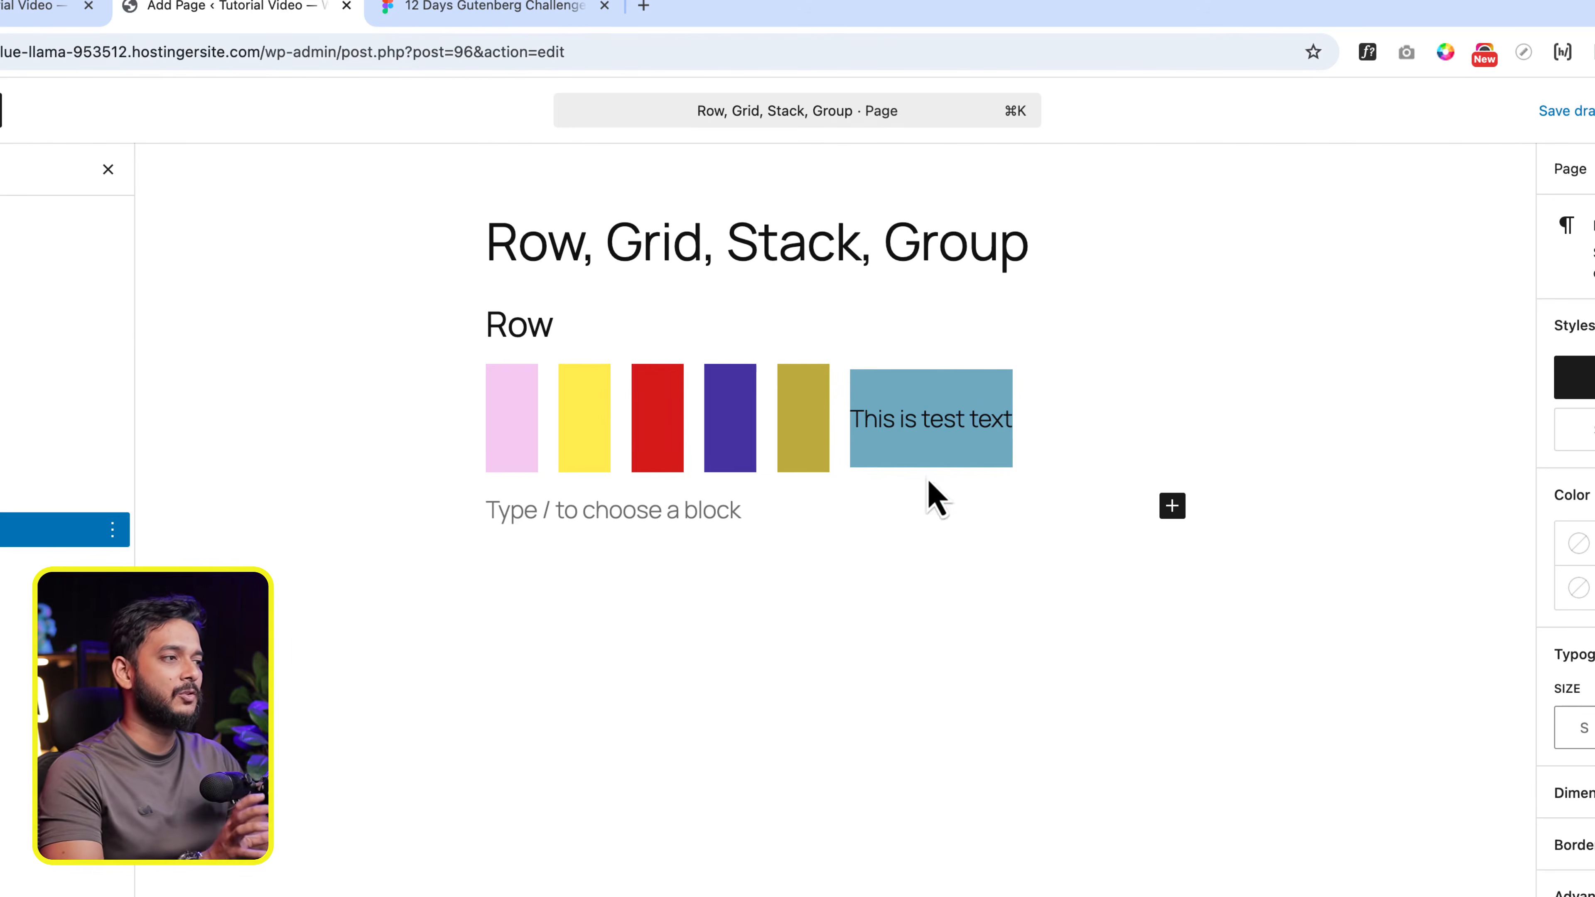
- Delete the test text paragraph from the light blue group
{"action": "left_click", "coordinate": [926, 420]}
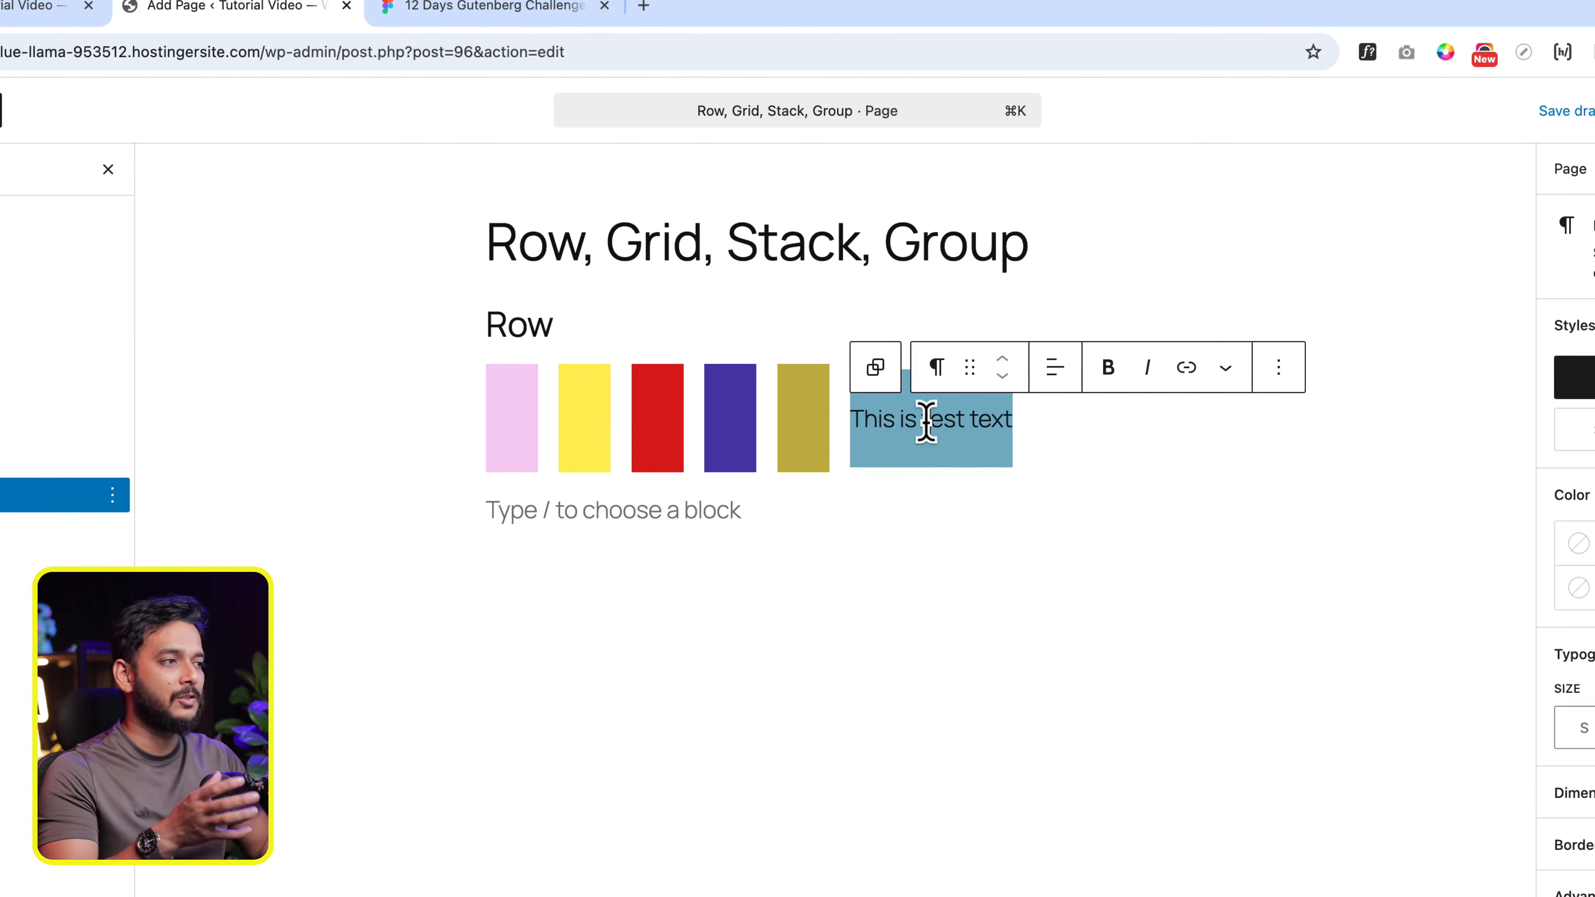
{"action": "left_click", "coordinate": [1278, 366]}
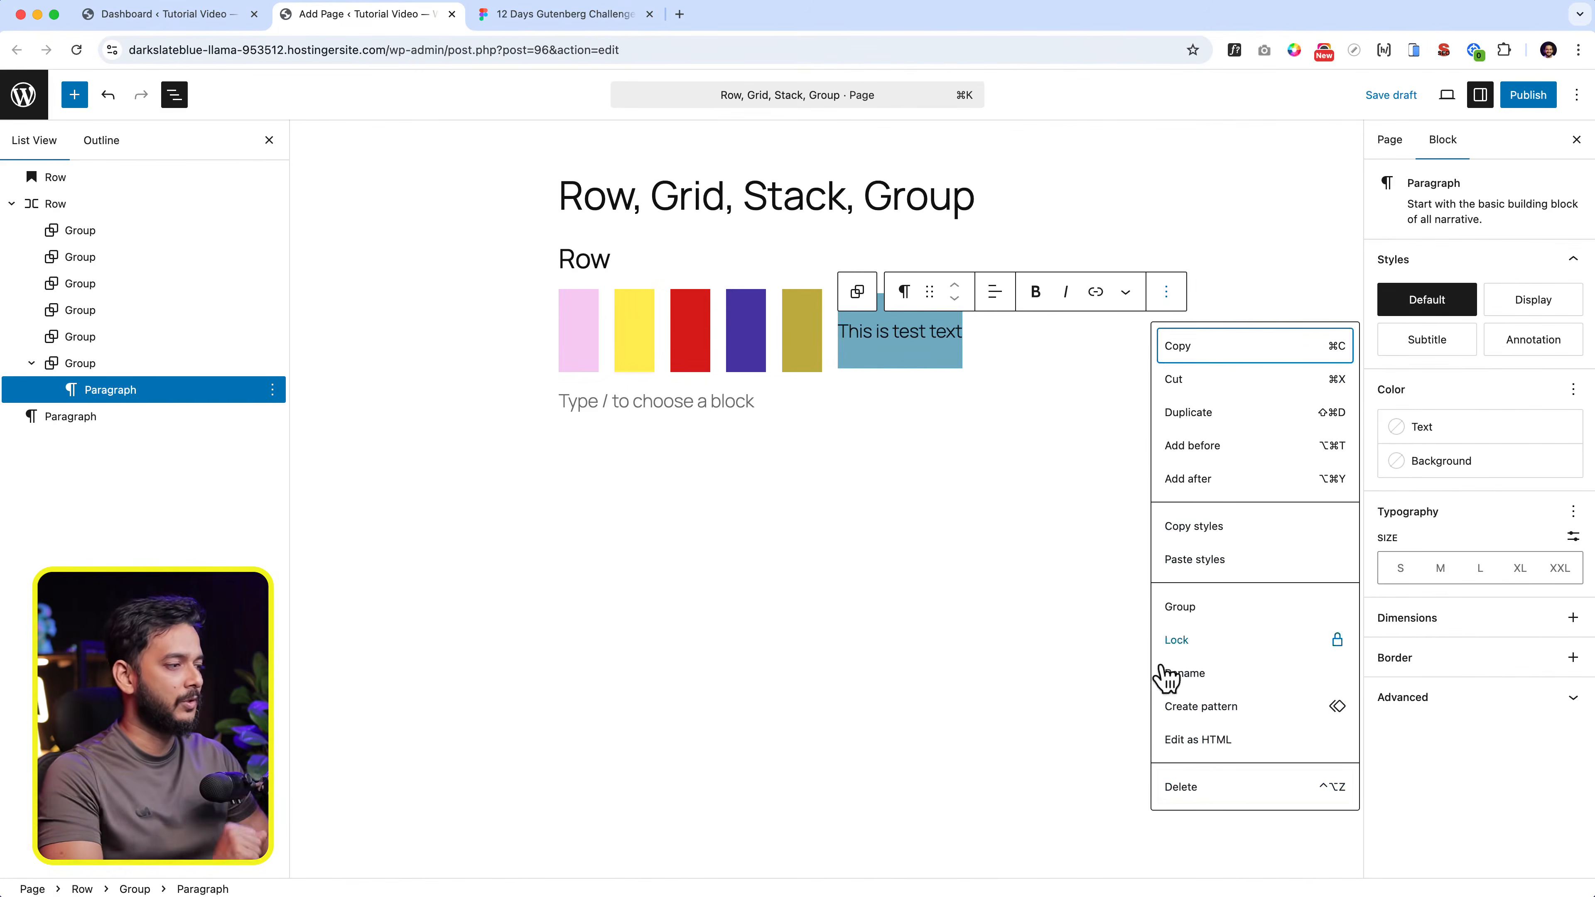
{"action": "left_click", "coordinate": [1184, 790]}
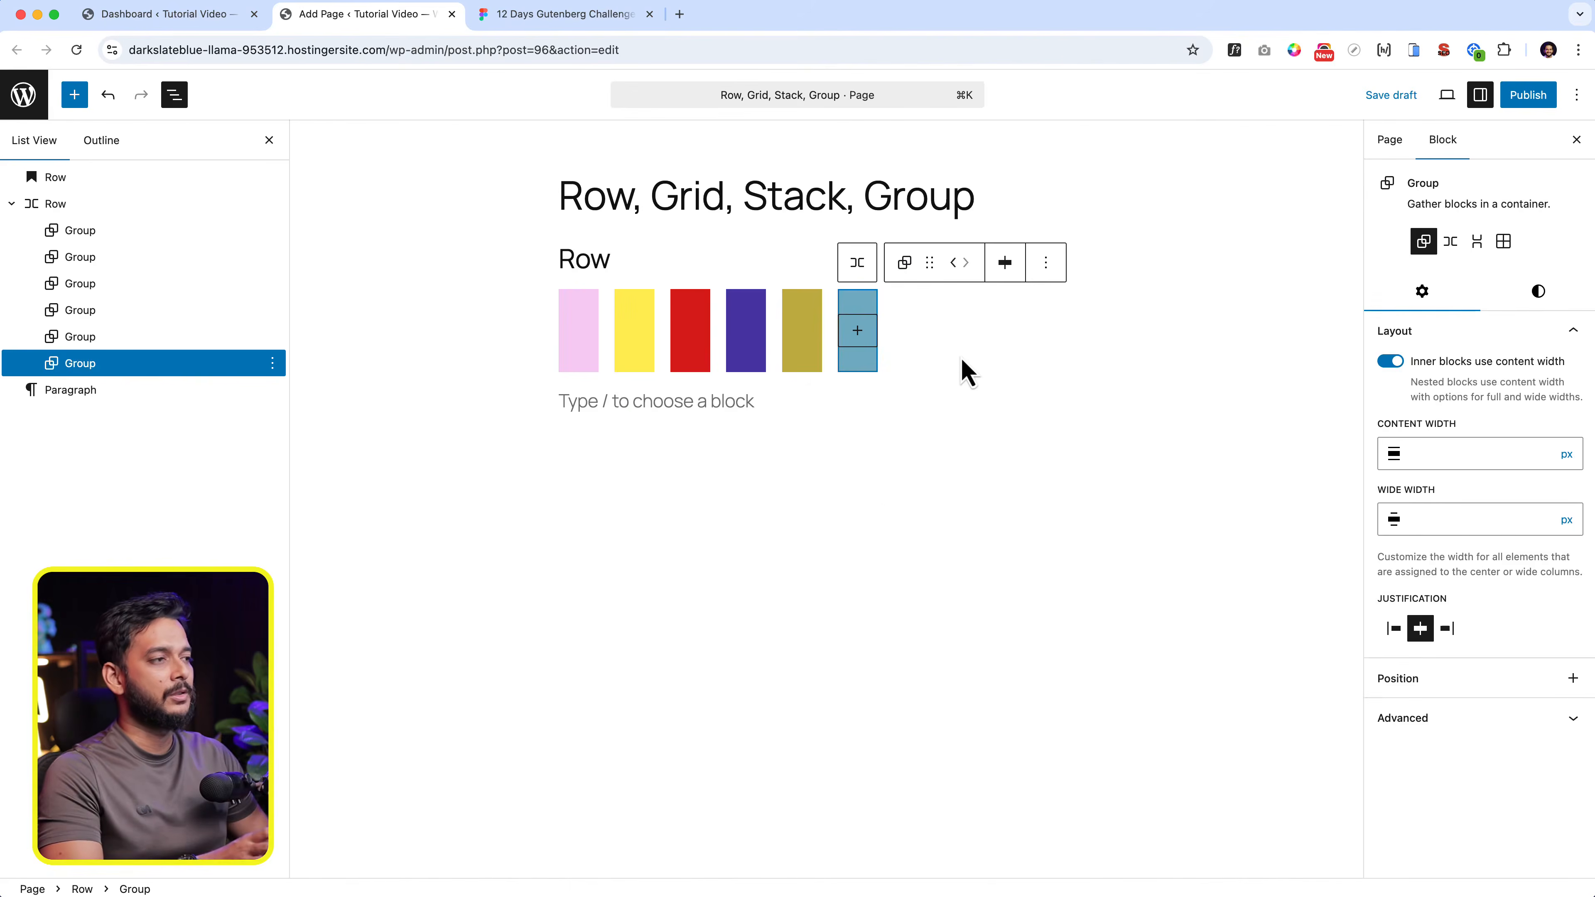
- Select the Row block and justify its items to the center, followed by right justification
{"action": "left_click", "coordinate": [966, 369]}
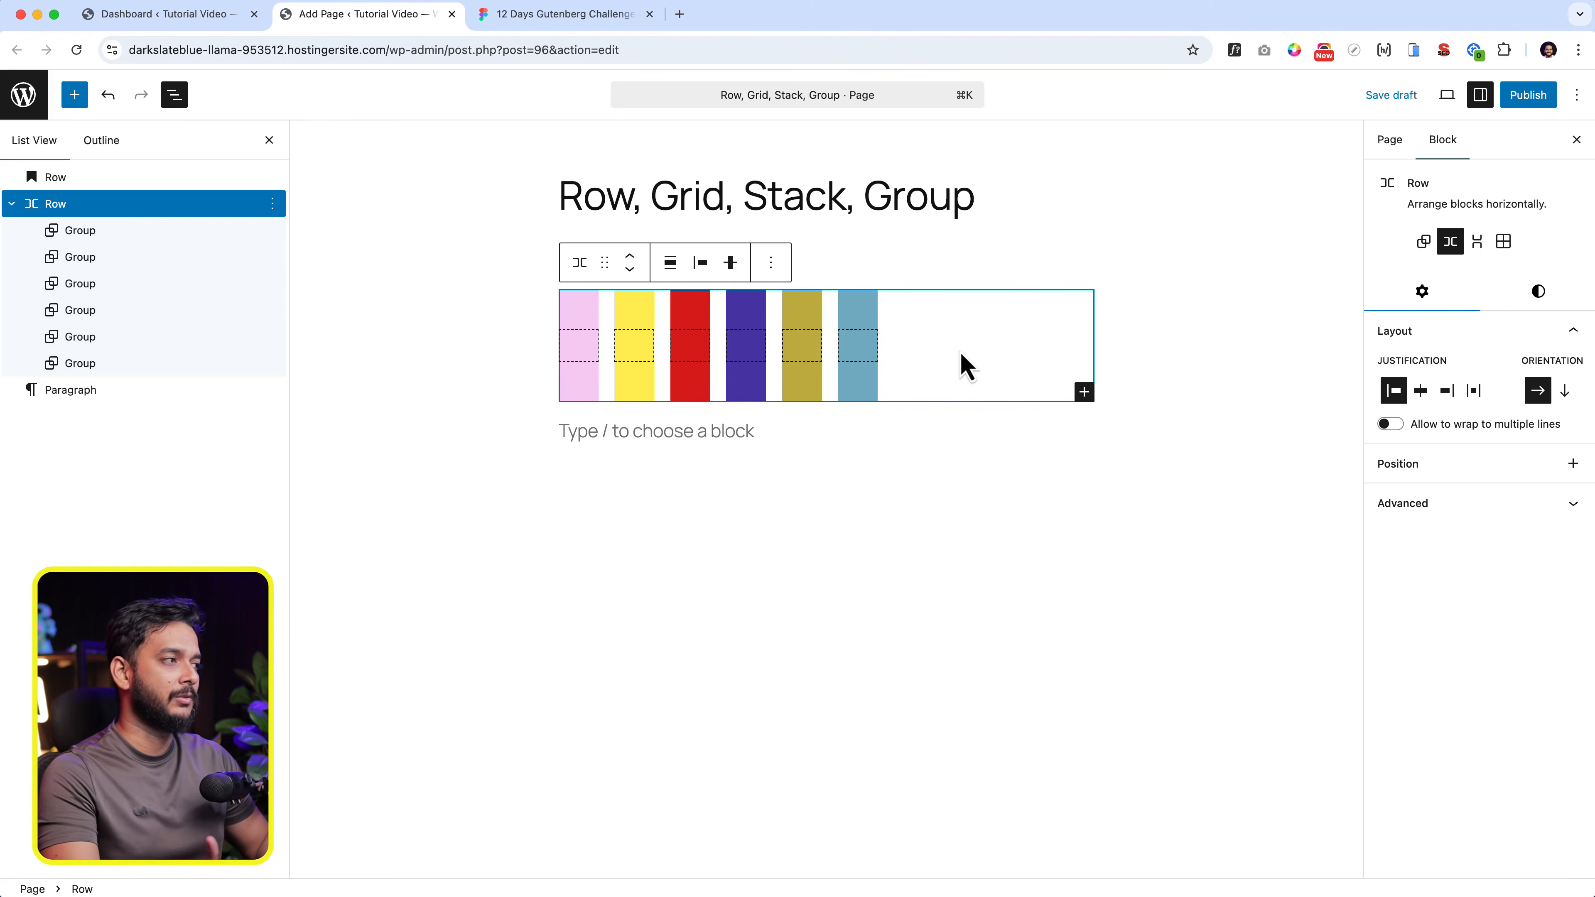
{"action": "left_click", "coordinate": [1539, 405]}
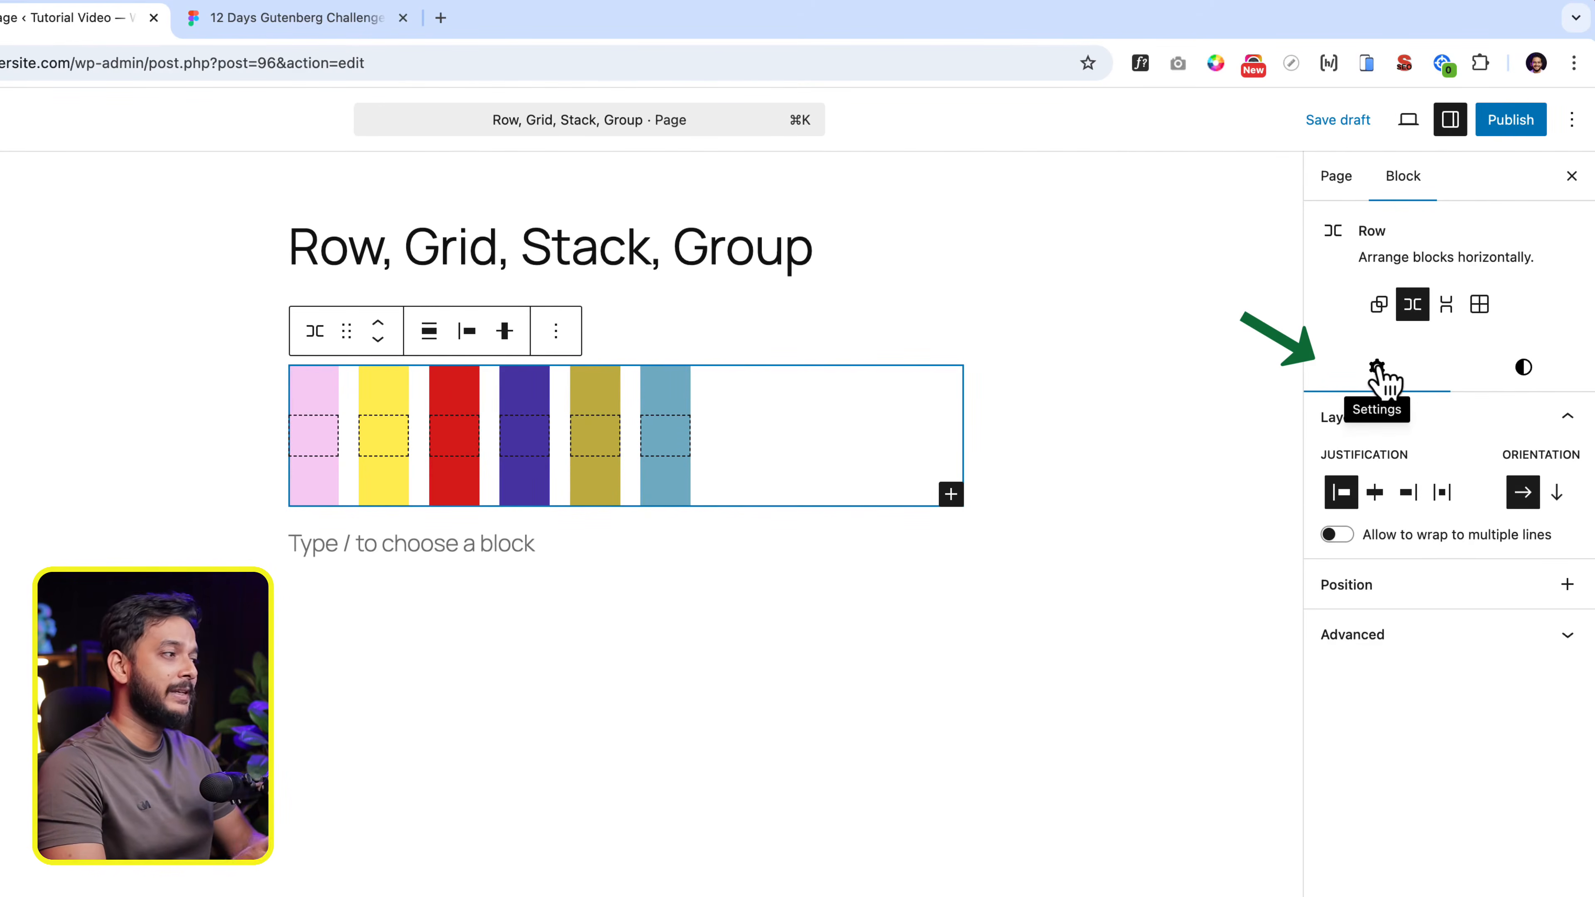
{"action": "left_click", "coordinate": [1375, 493]}
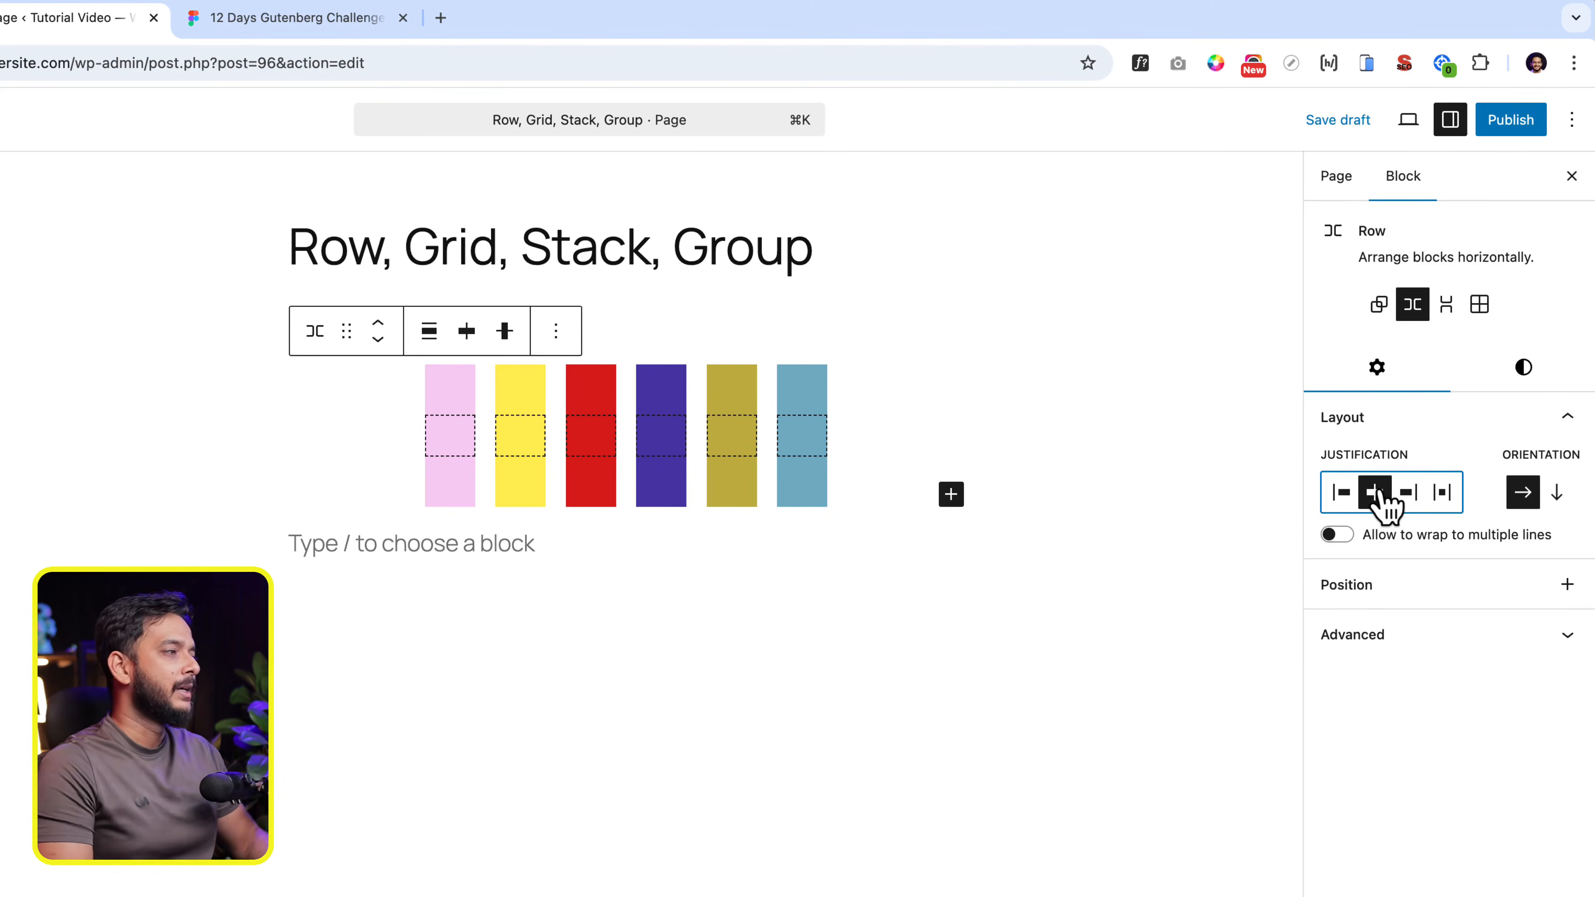
{"action": "left_click", "coordinate": [1420, 495]}
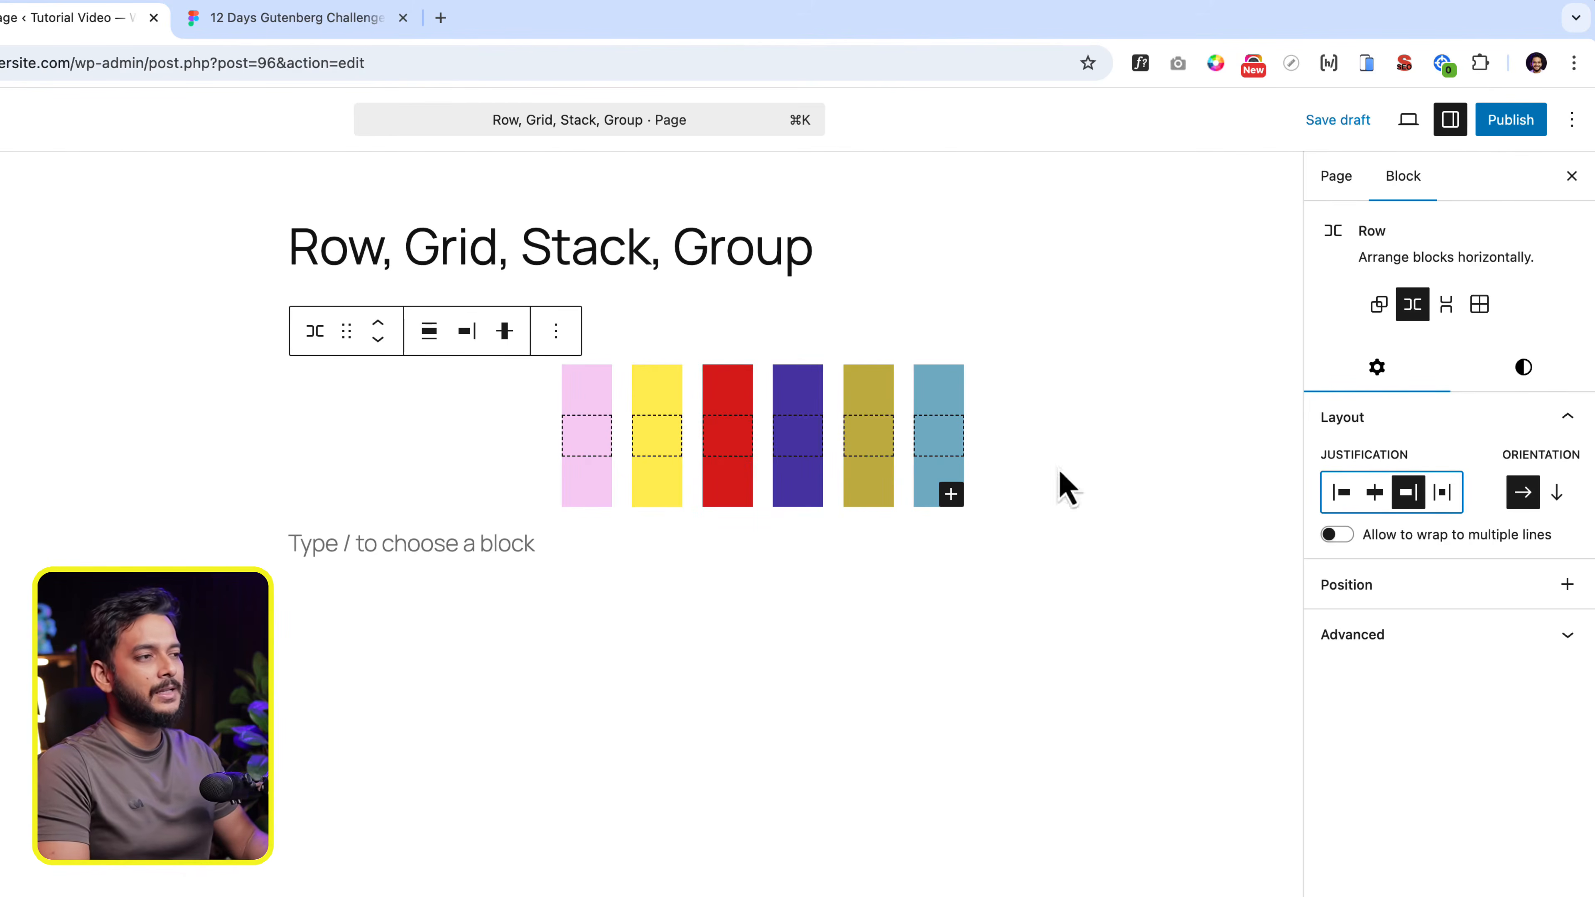
- Set the Row block to Wide width and give it the off-white theme background colour
{"action": "left_click", "coordinate": [429, 331]}
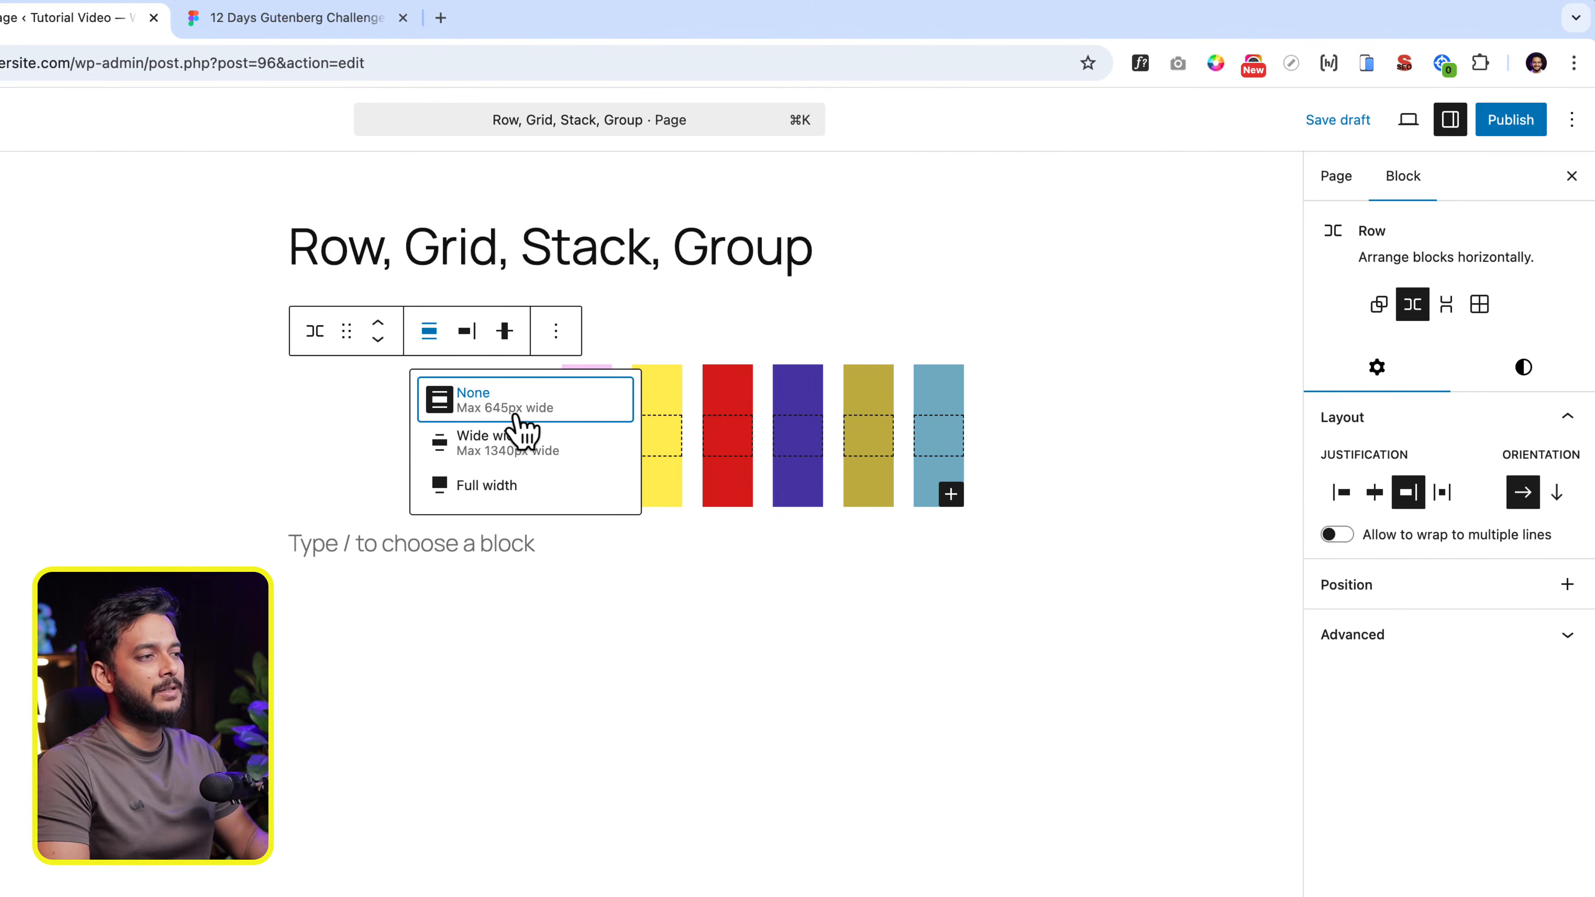
{"action": "left_click", "coordinate": [493, 464]}
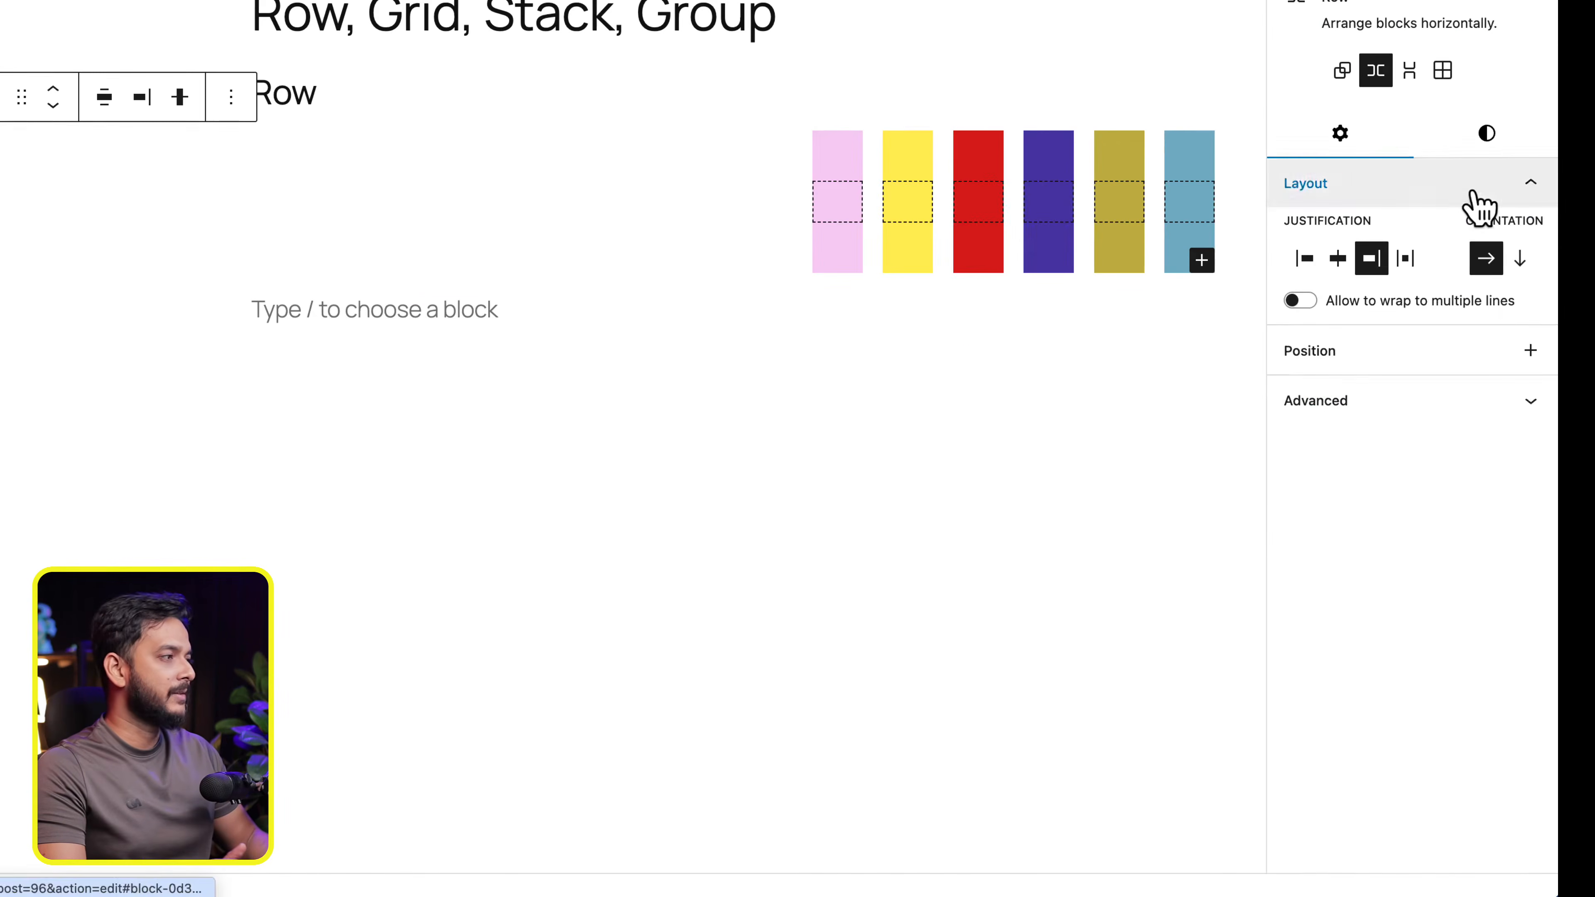
{"action": "left_click", "coordinate": [1505, 145]}
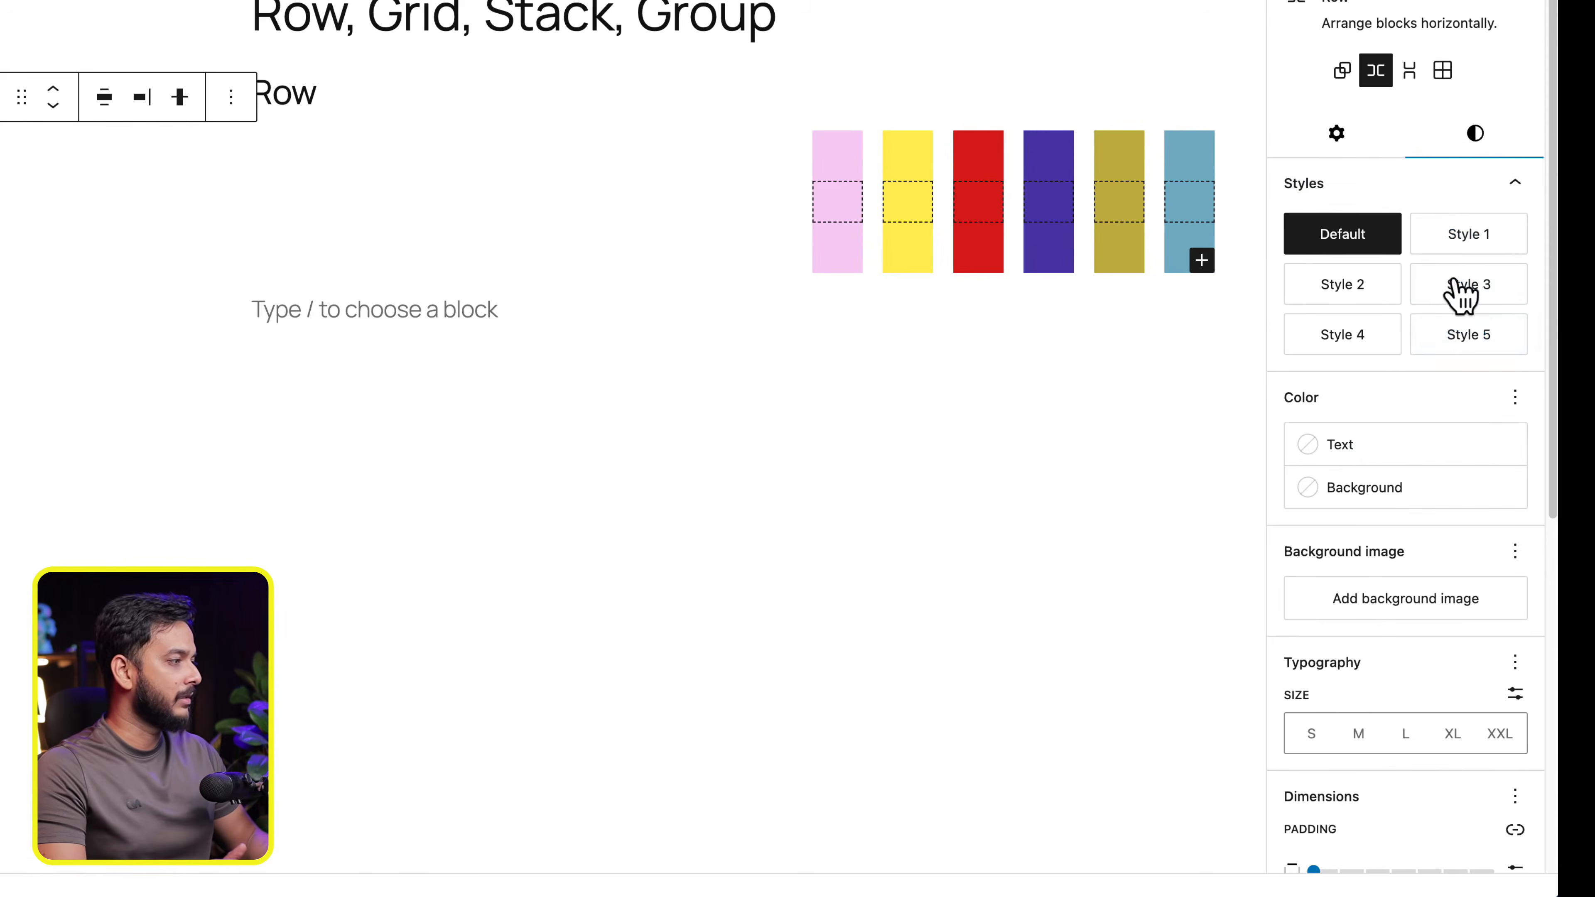
{"action": "left_click", "coordinate": [1406, 497]}
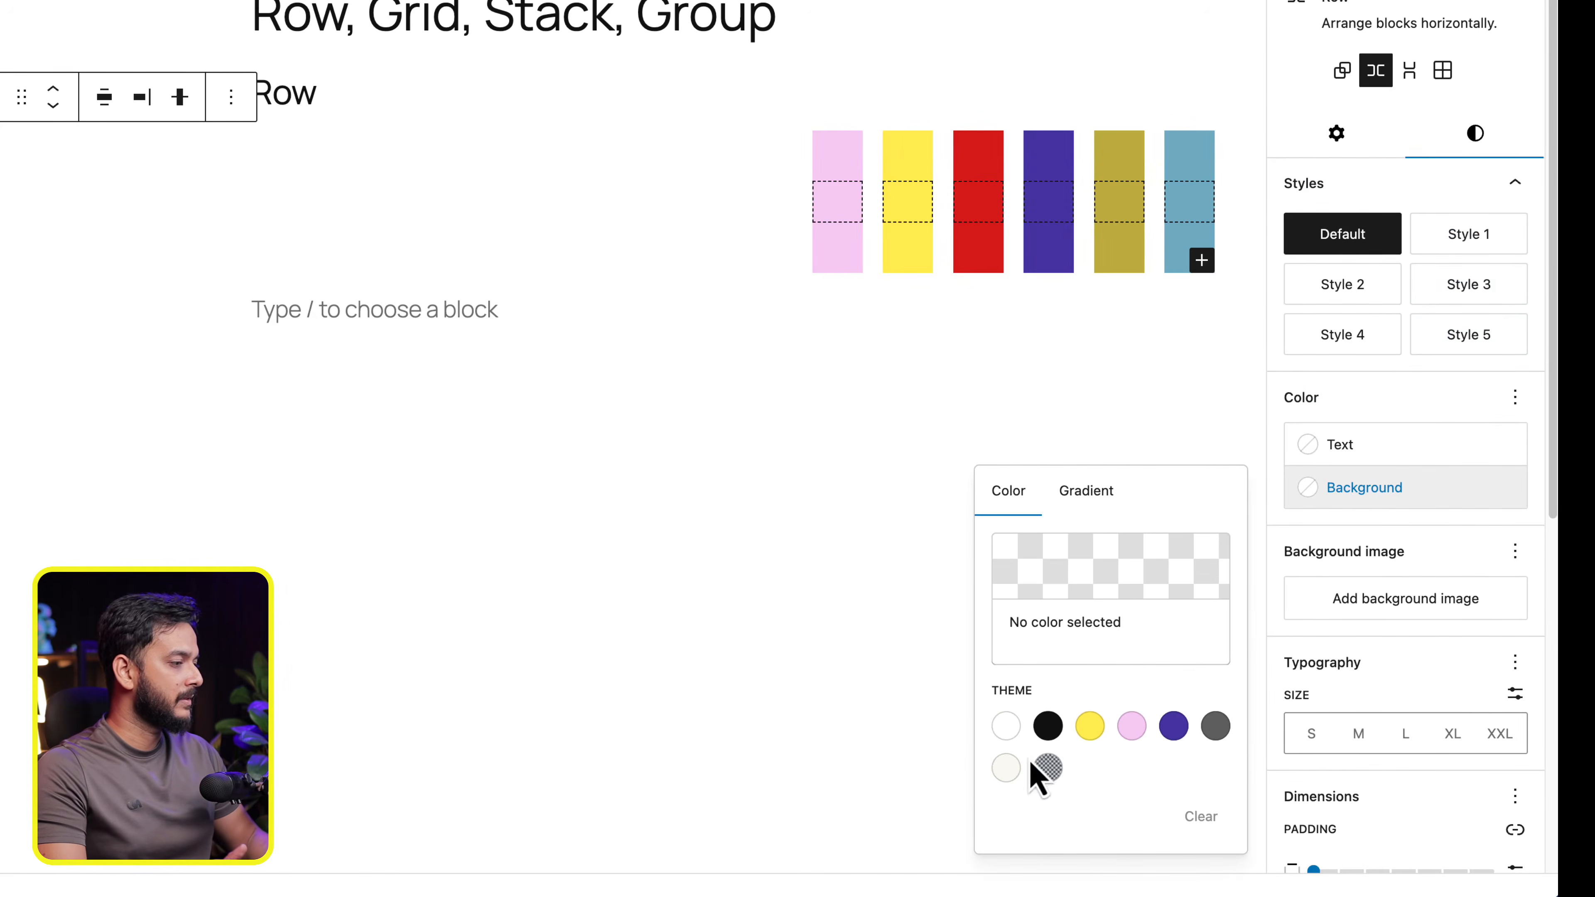
{"action": "left_click", "coordinate": [1006, 767]}
{"action": "left_click", "coordinate": [555, 624]}
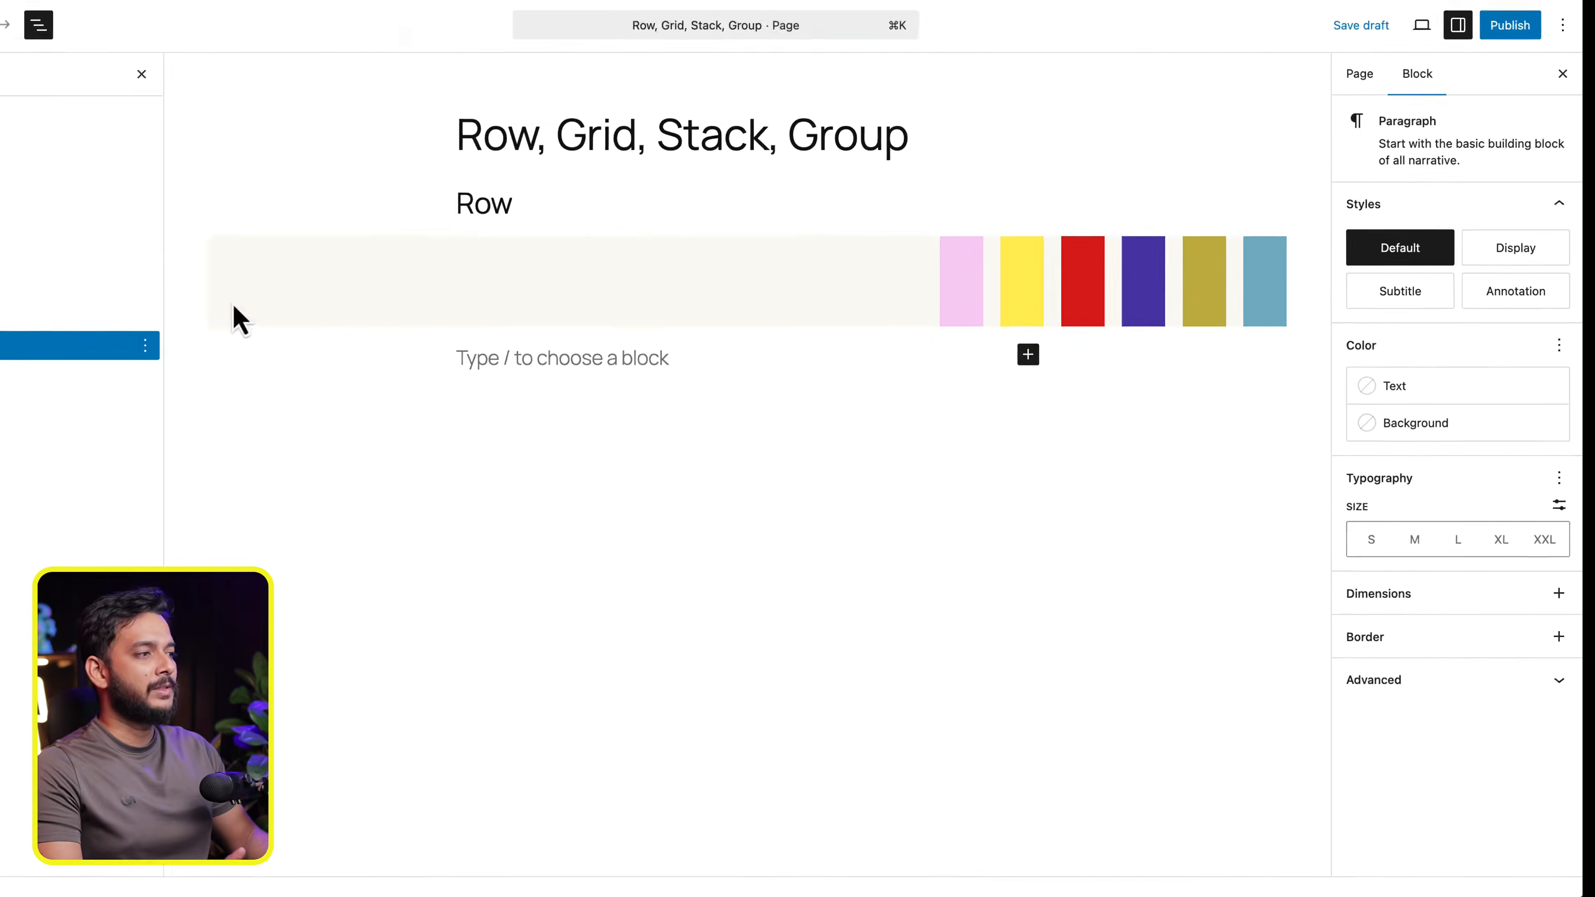
- Set the Row block's justification to Space between items
{"action": "left_click", "coordinate": [76, 210]}
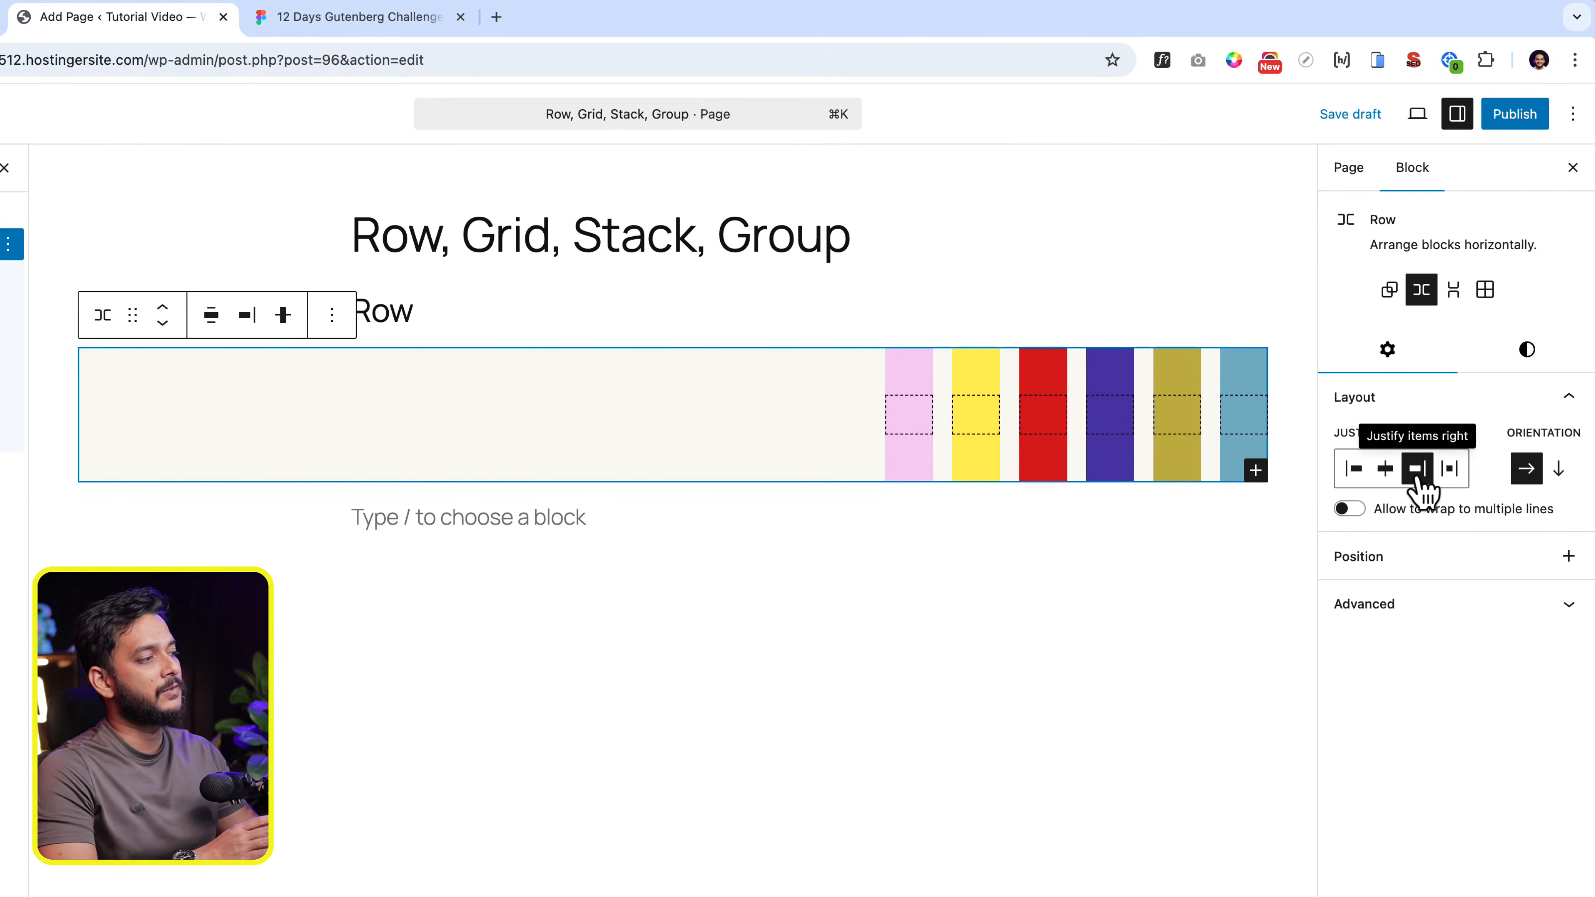
{"action": "left_click", "coordinate": [1451, 471]}
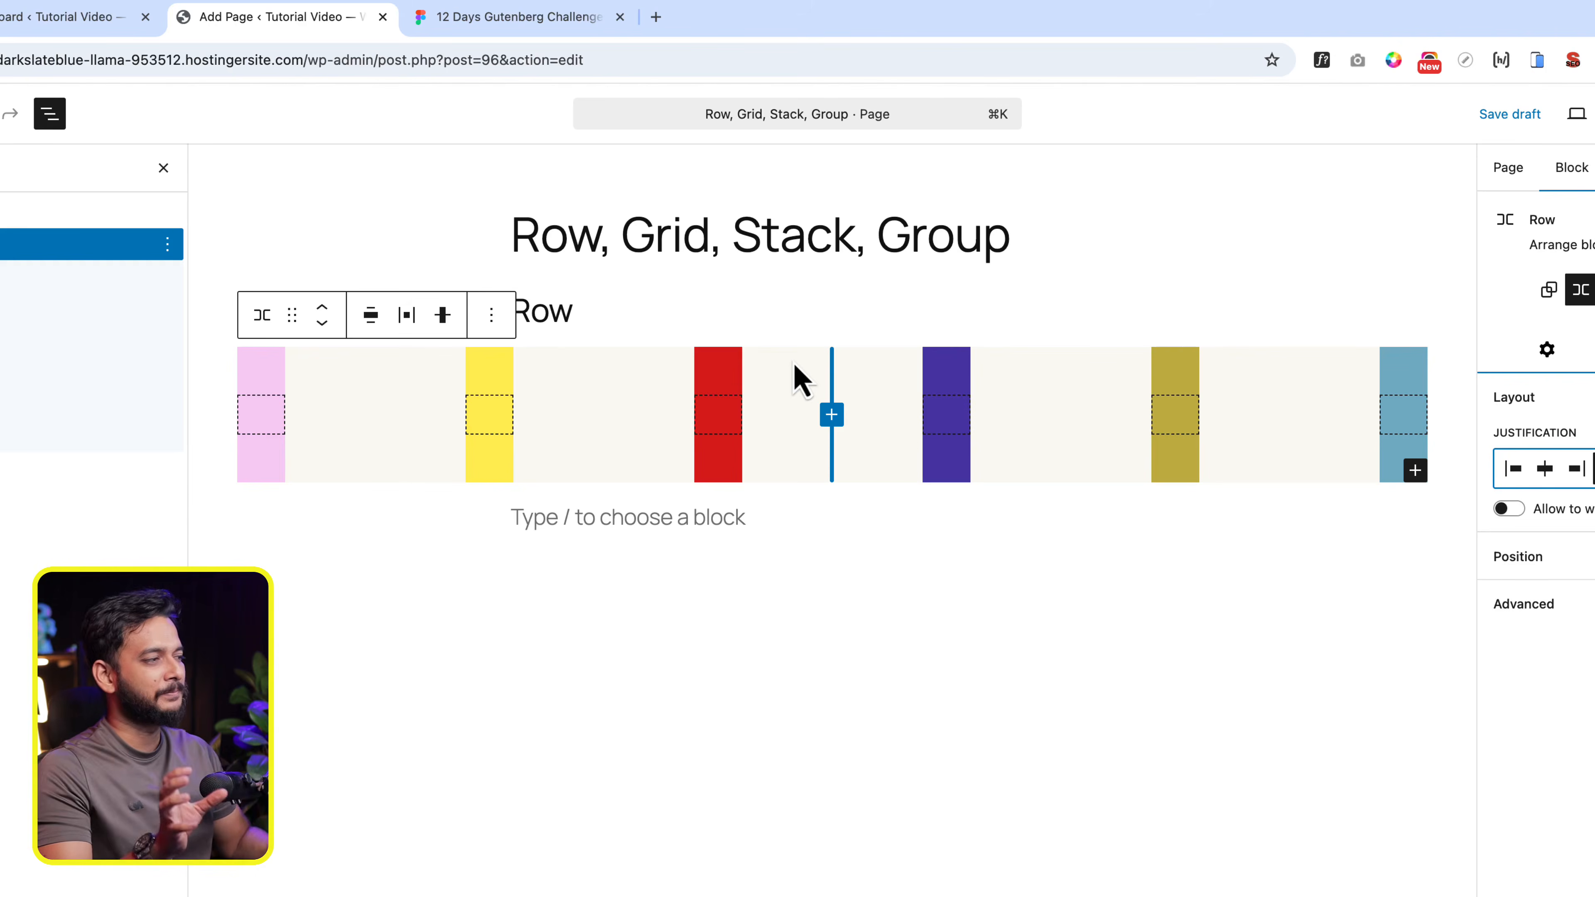
{"action": "left_click", "coordinate": [421, 453]}
{"action": "left_click", "coordinate": [838, 559]}
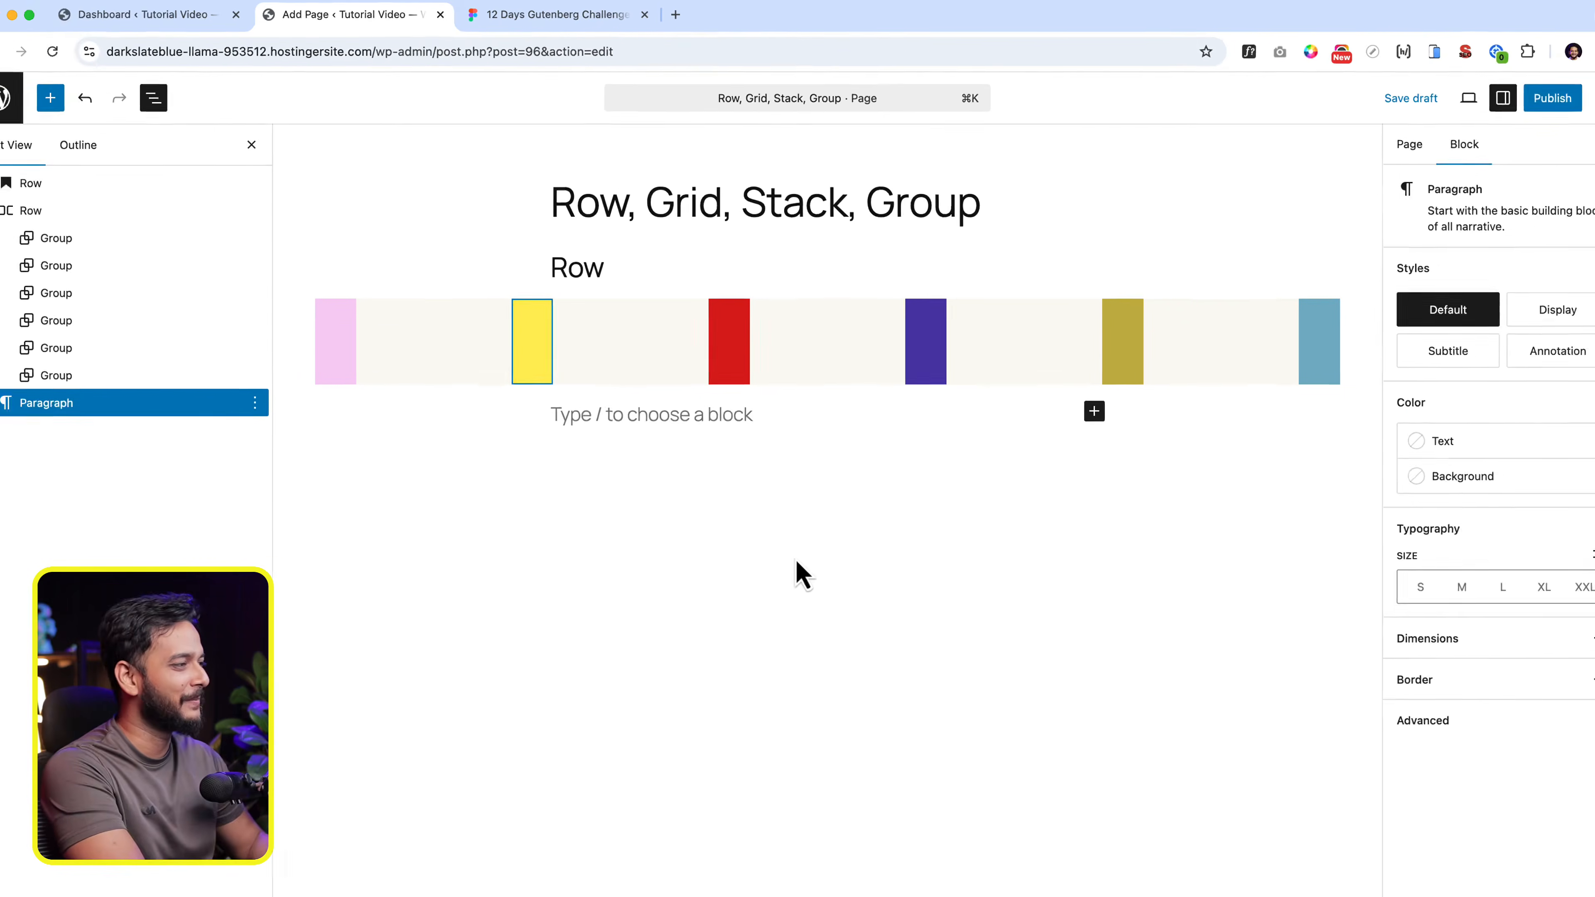
{"action": "left_click", "coordinate": [1199, 356]}
{"action": "left_click", "coordinate": [1127, 358]}
{"action": "left_click", "coordinate": [537, 344]}
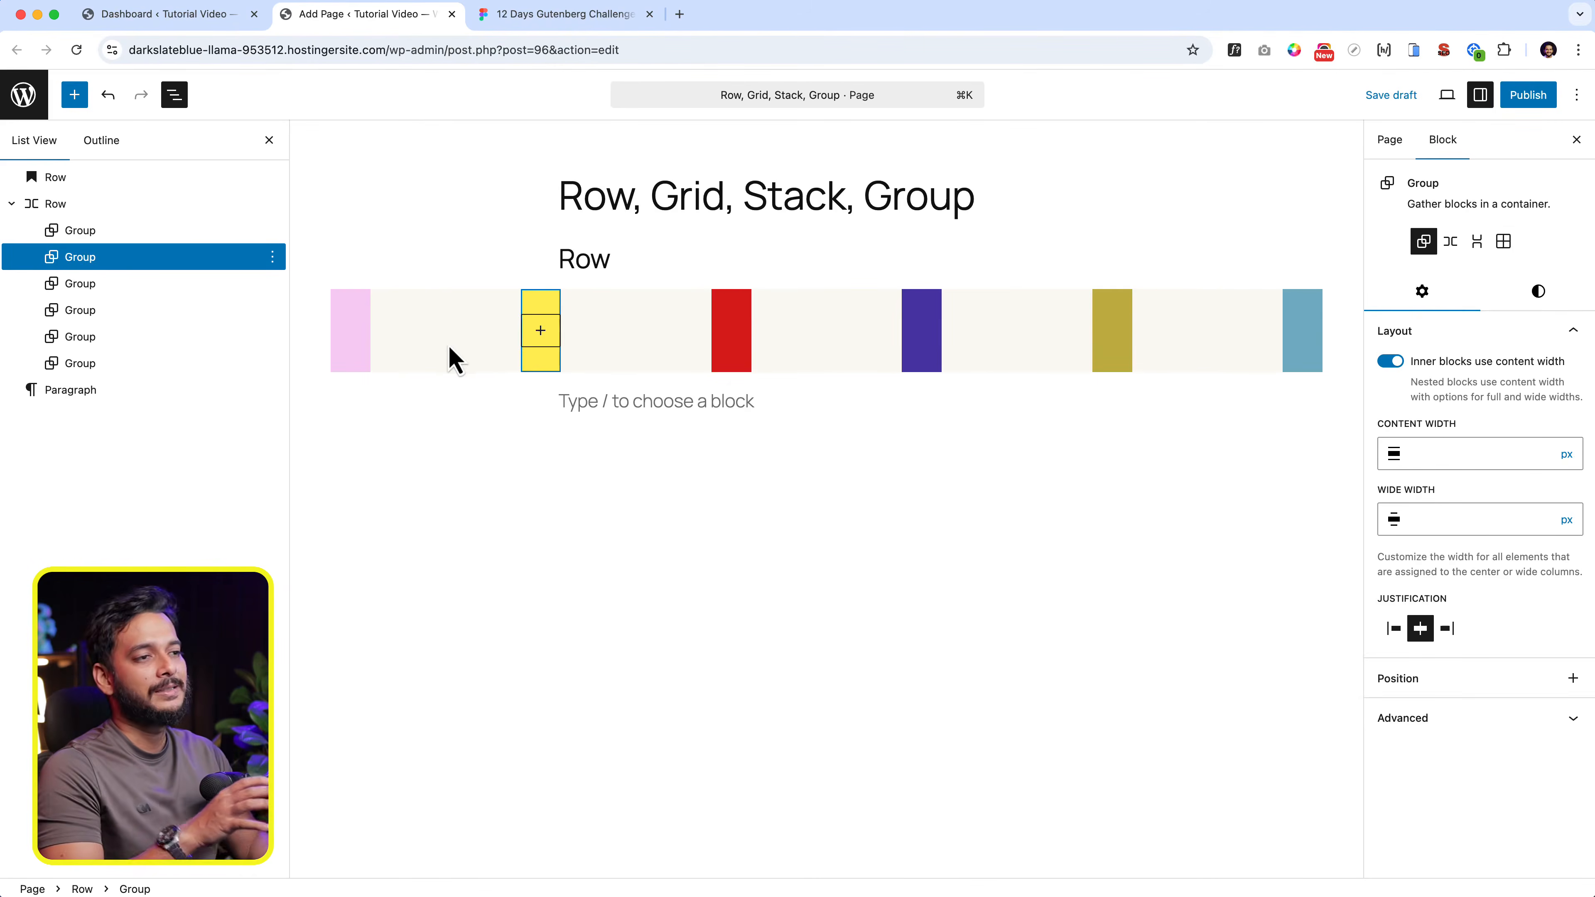
- Try the vertical orientation on the Row block and return it to the Row layout
{"action": "left_click", "coordinate": [142, 212]}
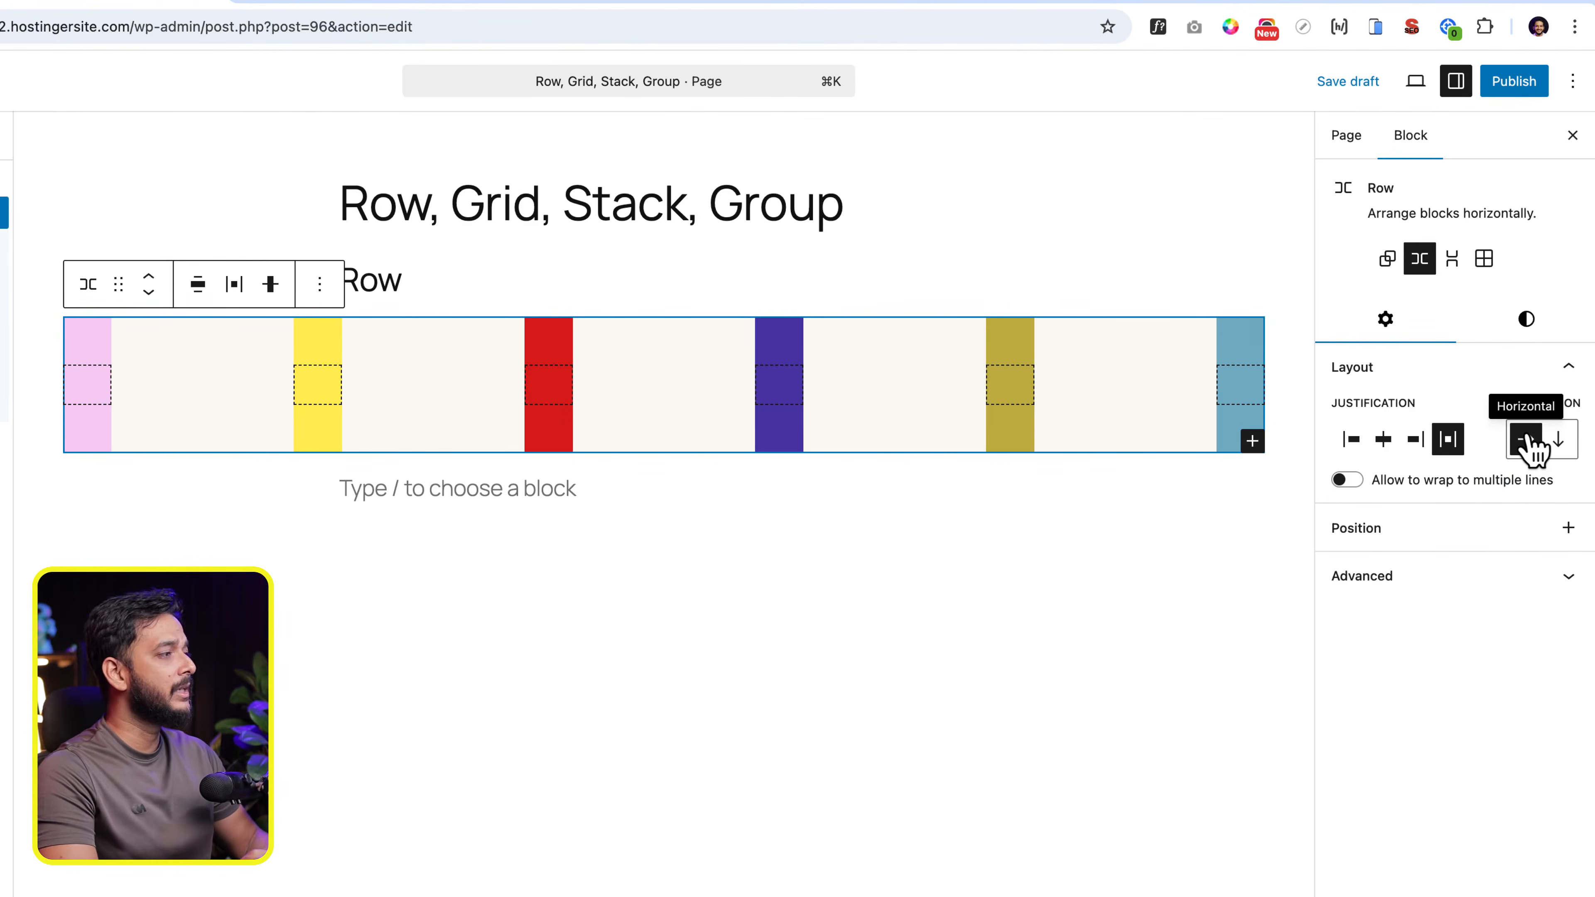
{"action": "left_click", "coordinate": [1557, 440]}
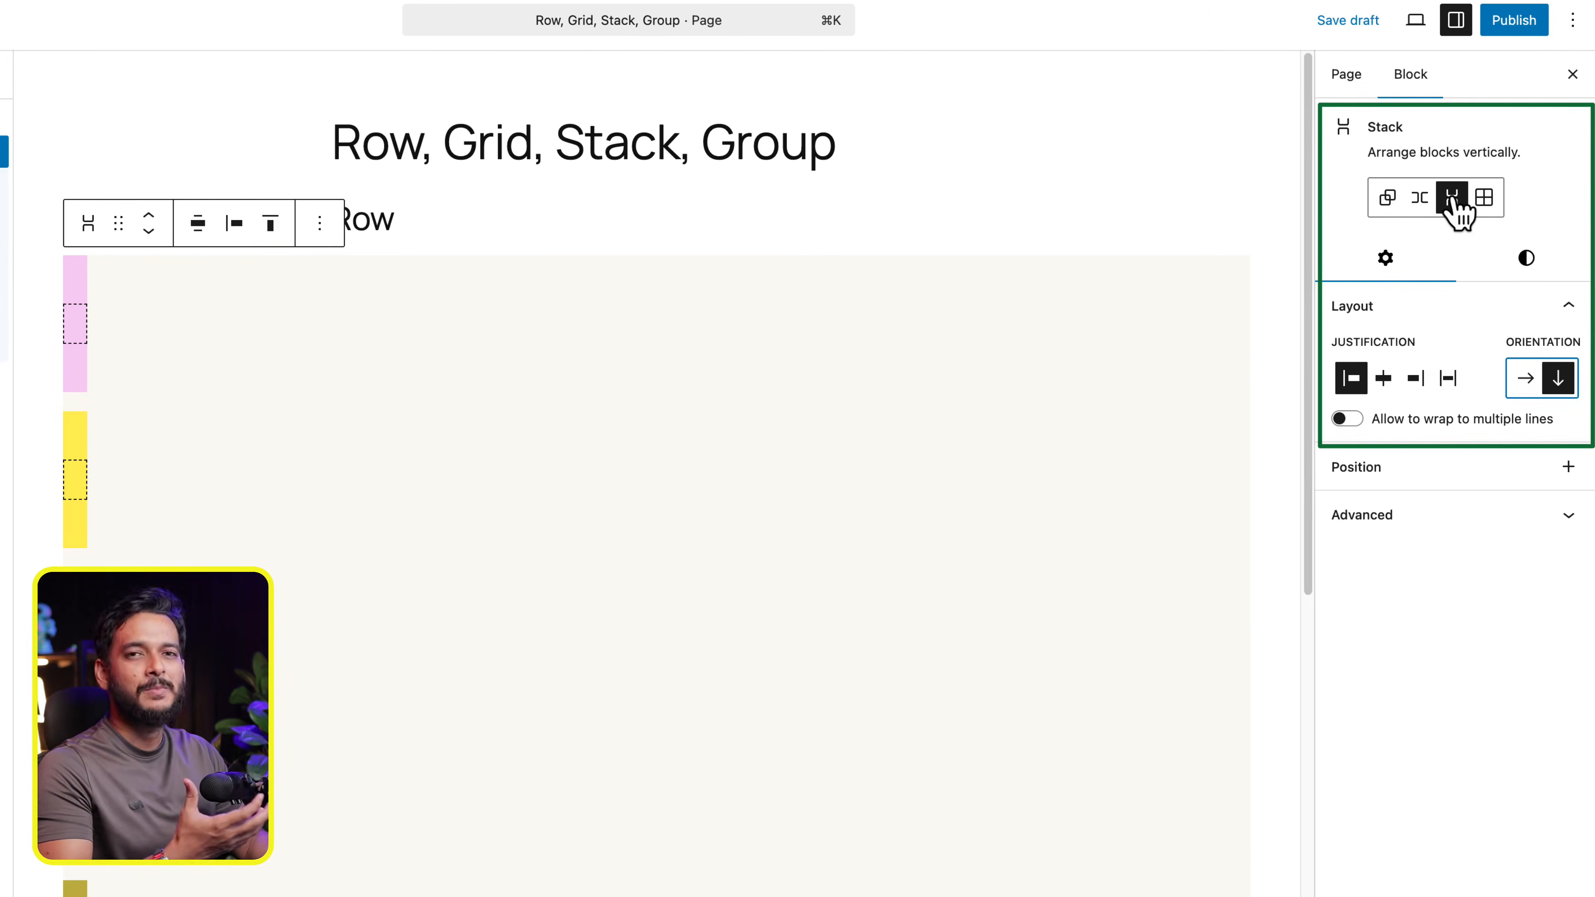
{"action": "left_click", "coordinate": [1420, 198]}
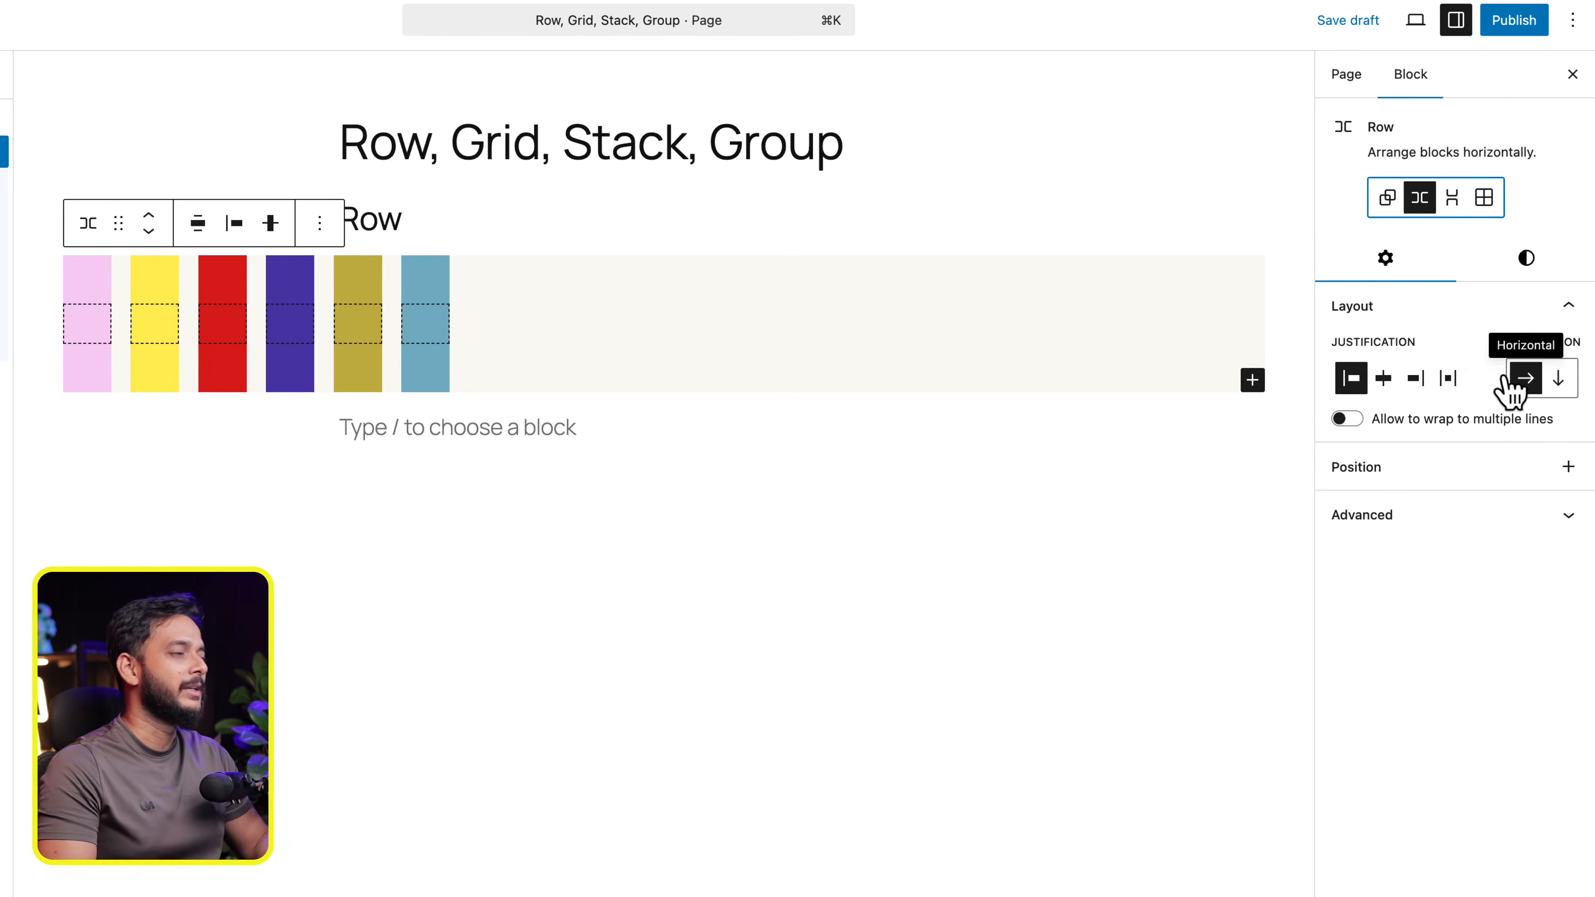
- Toggle wrapping to multiple lines on the Row block and set its justification to Space between items
{"action": "left_click", "coordinate": [1347, 418]}
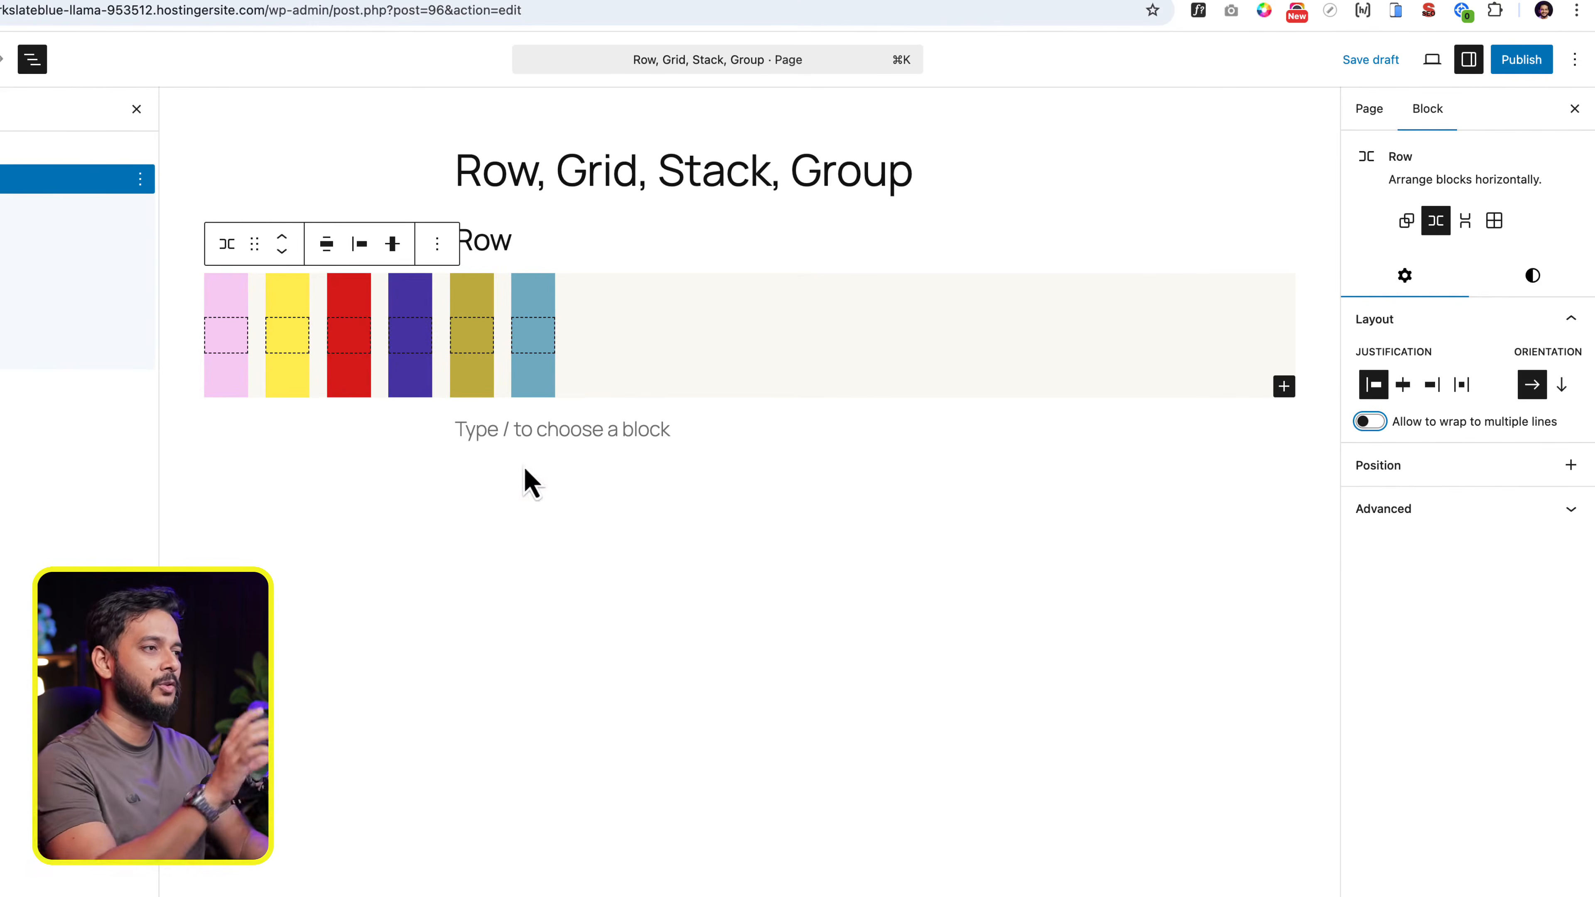
{"action": "left_click", "coordinate": [652, 375]}
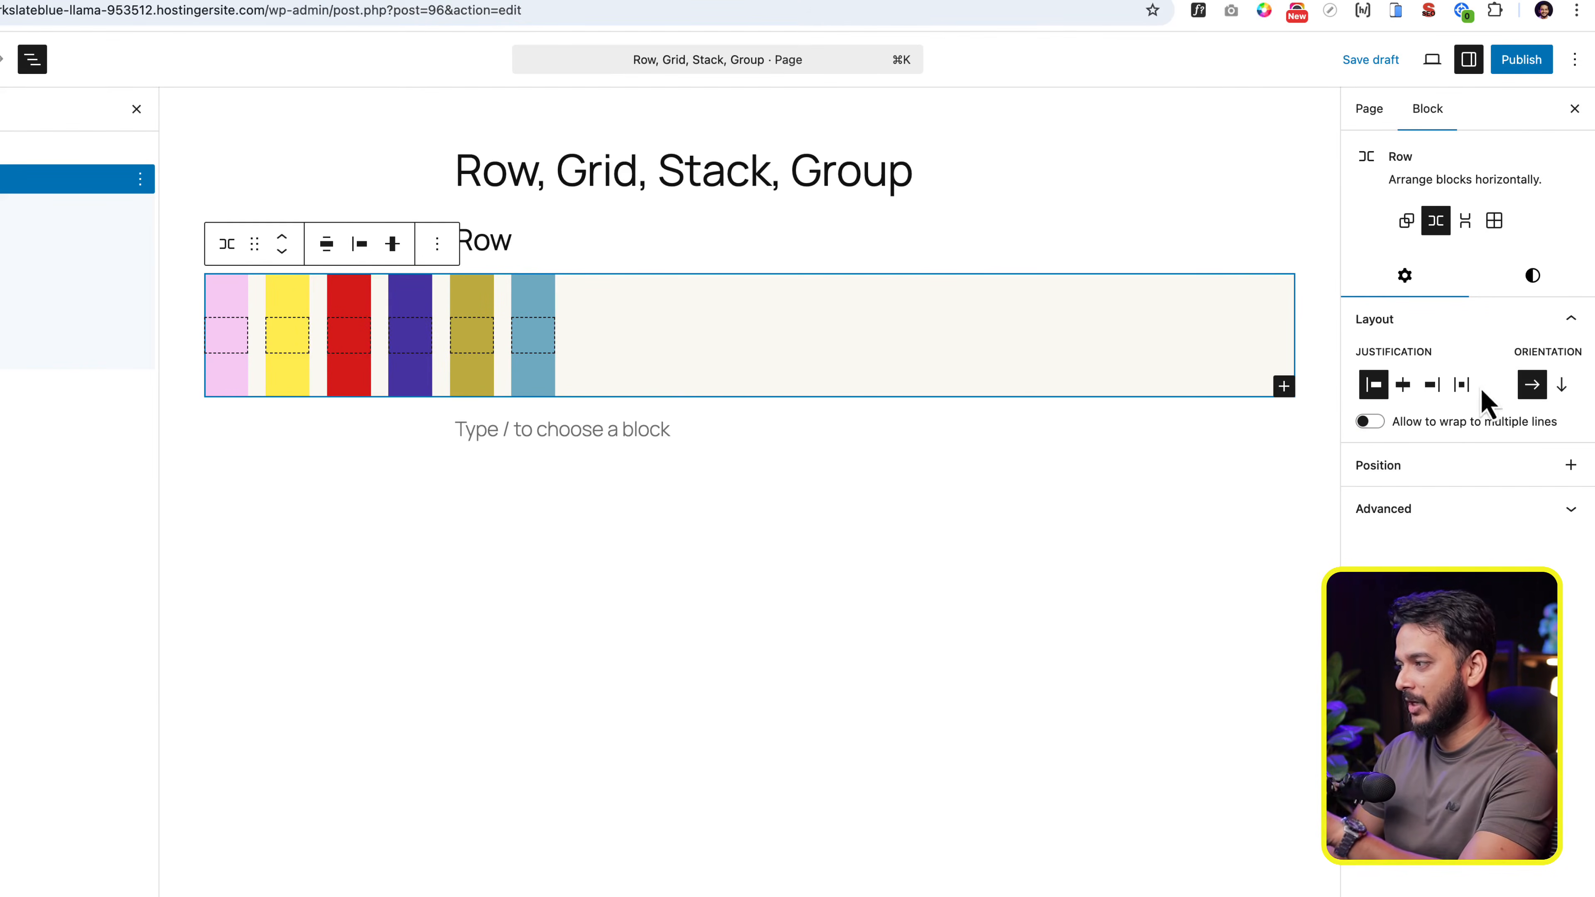
{"action": "left_click", "coordinate": [1461, 384]}
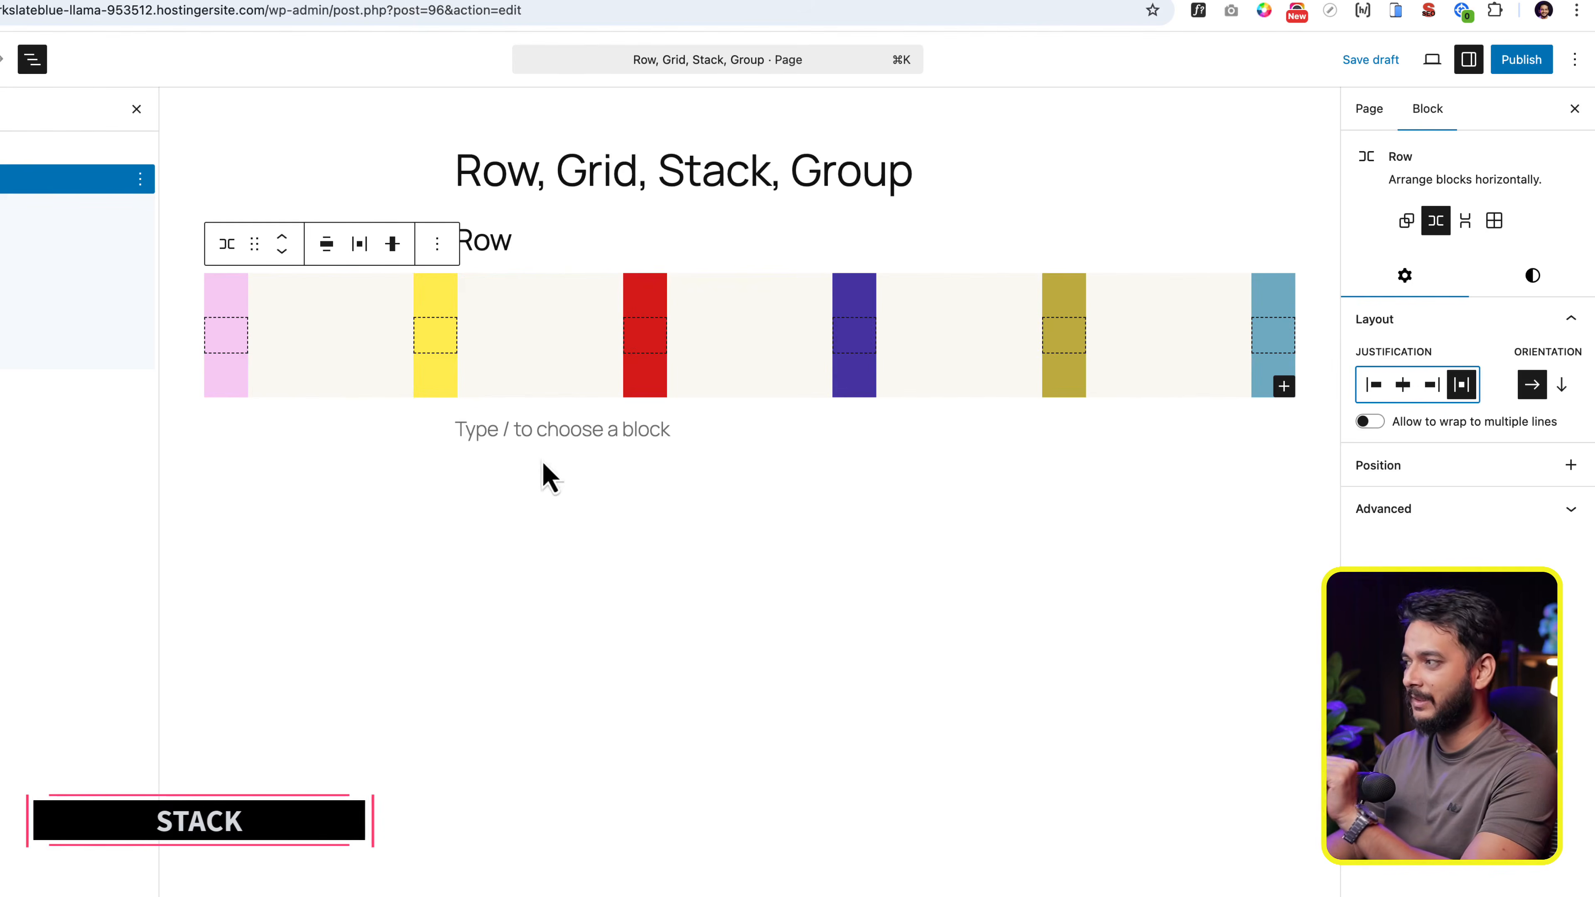
- Convert the Row block to a Stack and cycle its justification through stretch, left, center and right, ending on stretch
{"action": "left_click", "coordinate": [1464, 227]}
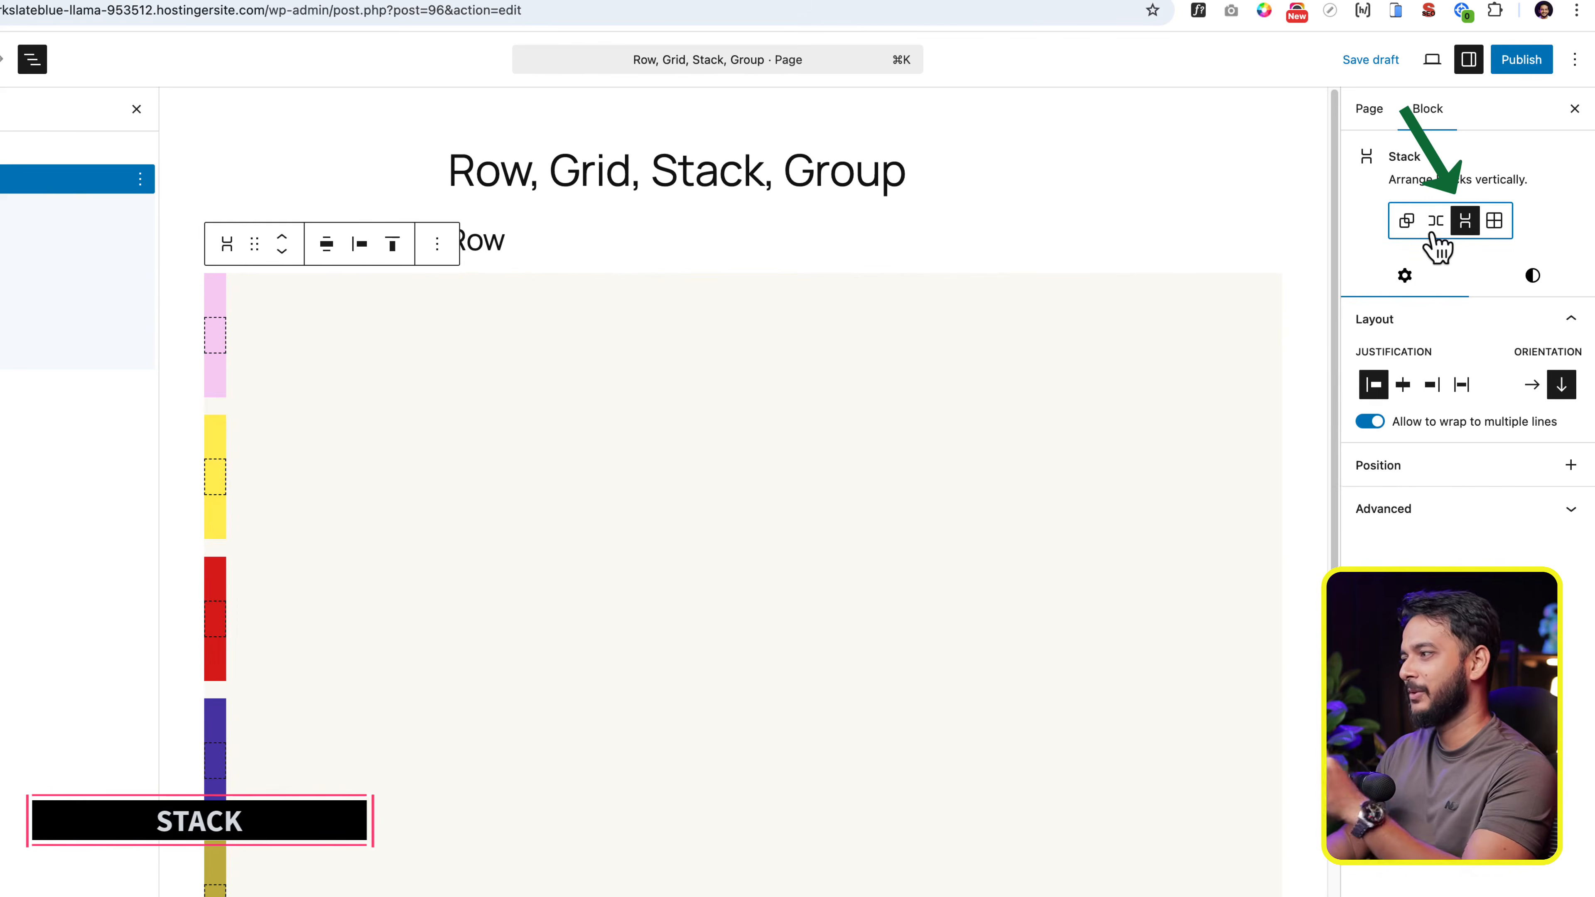
{"action": "left_click", "coordinate": [1461, 384]}
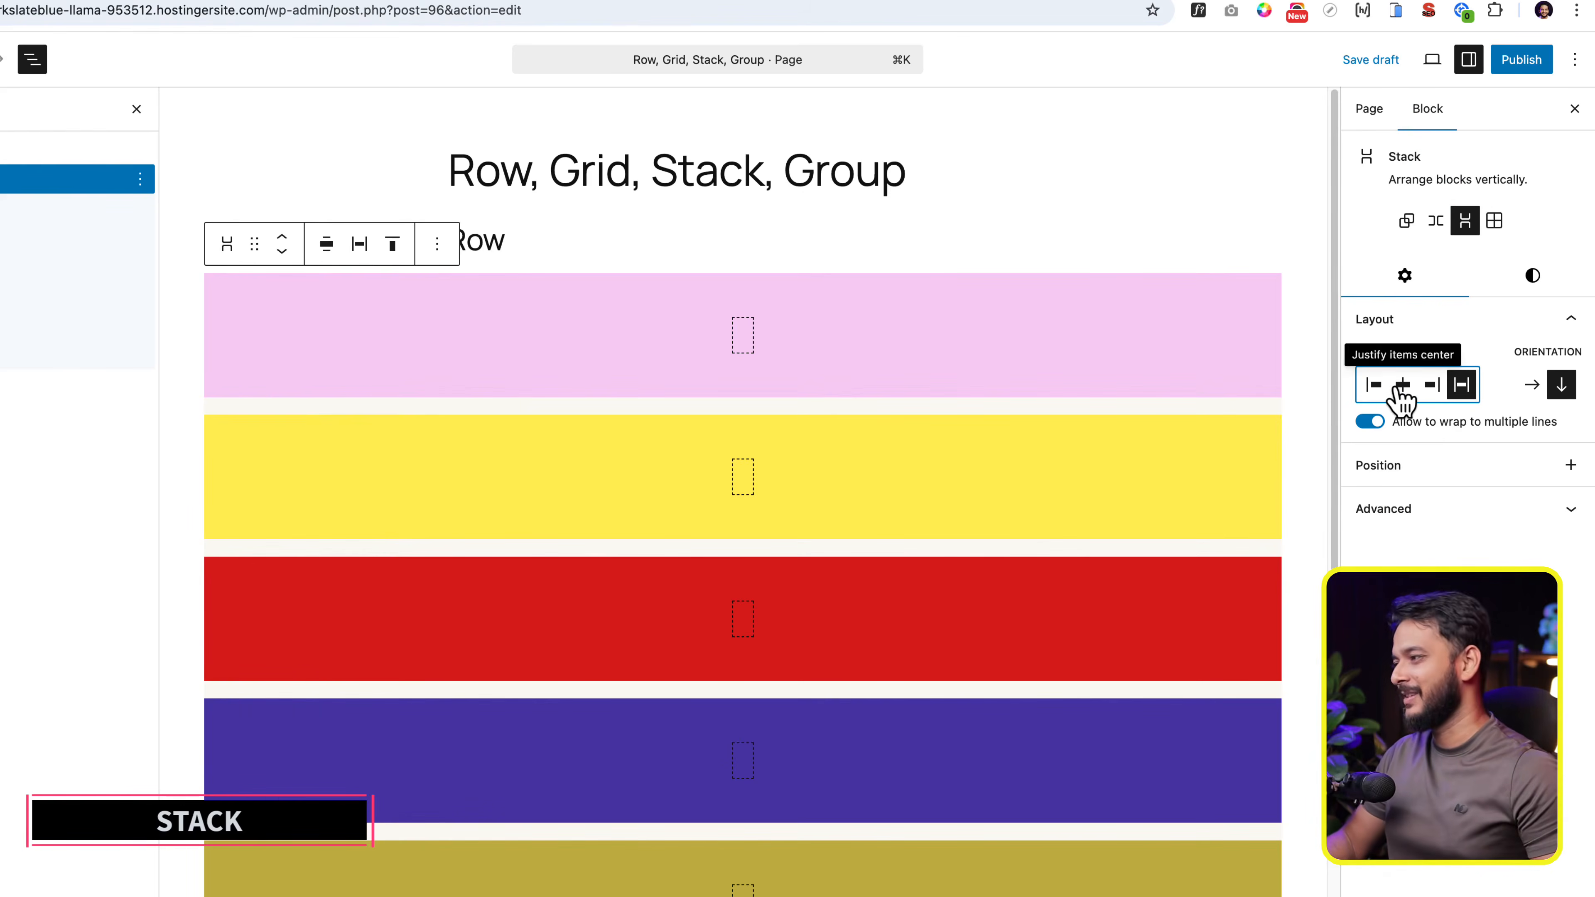
{"action": "left_click", "coordinate": [1374, 386]}
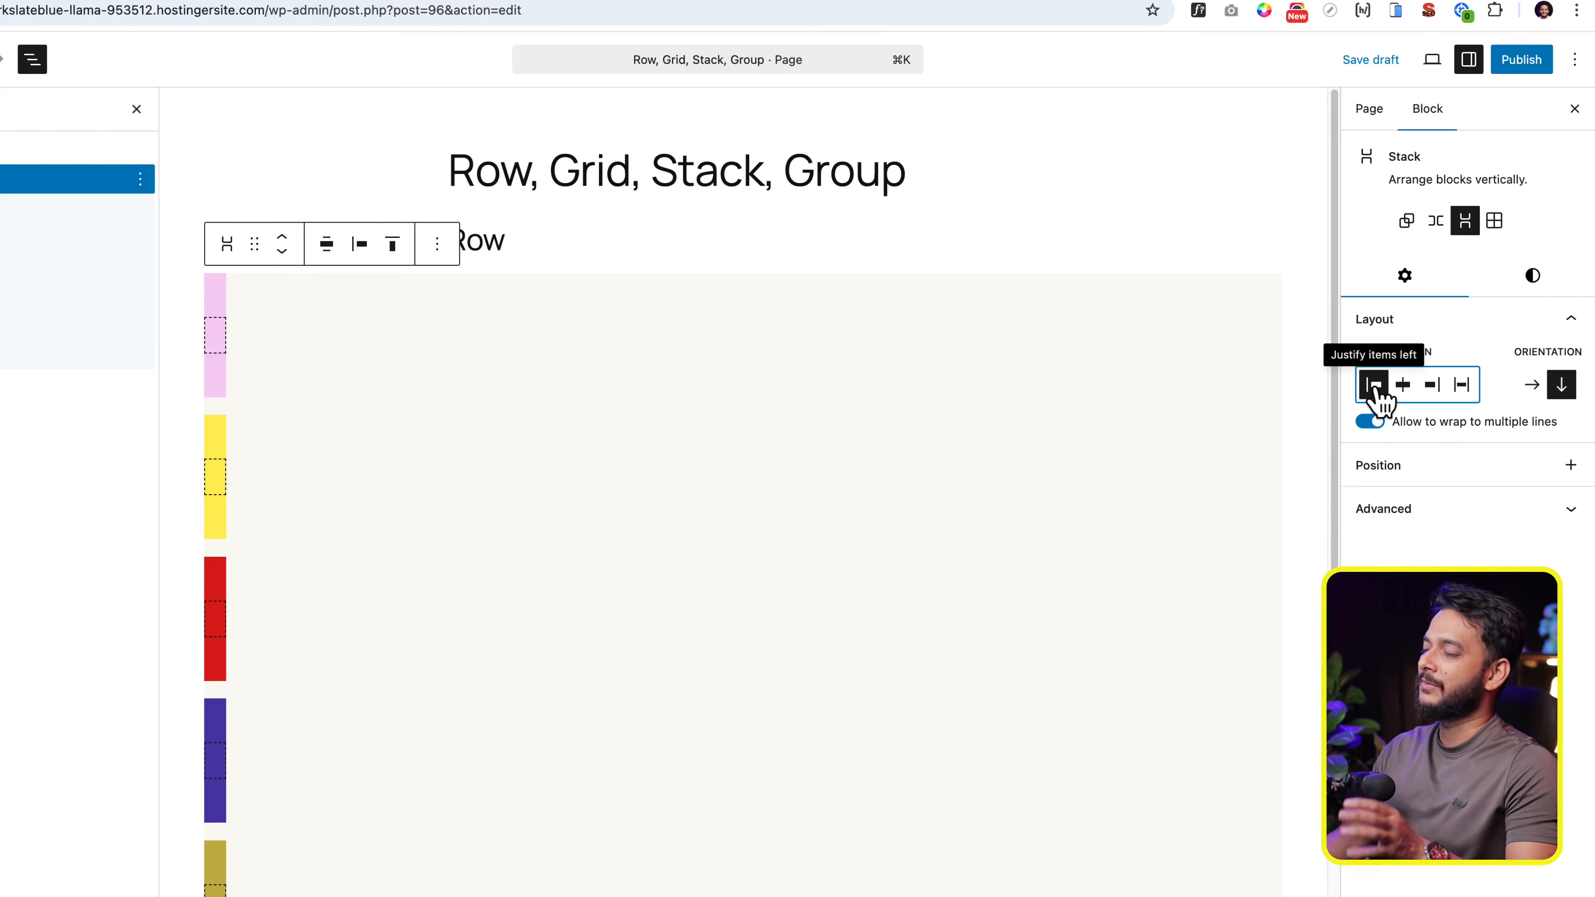
{"action": "left_click", "coordinate": [1404, 387]}
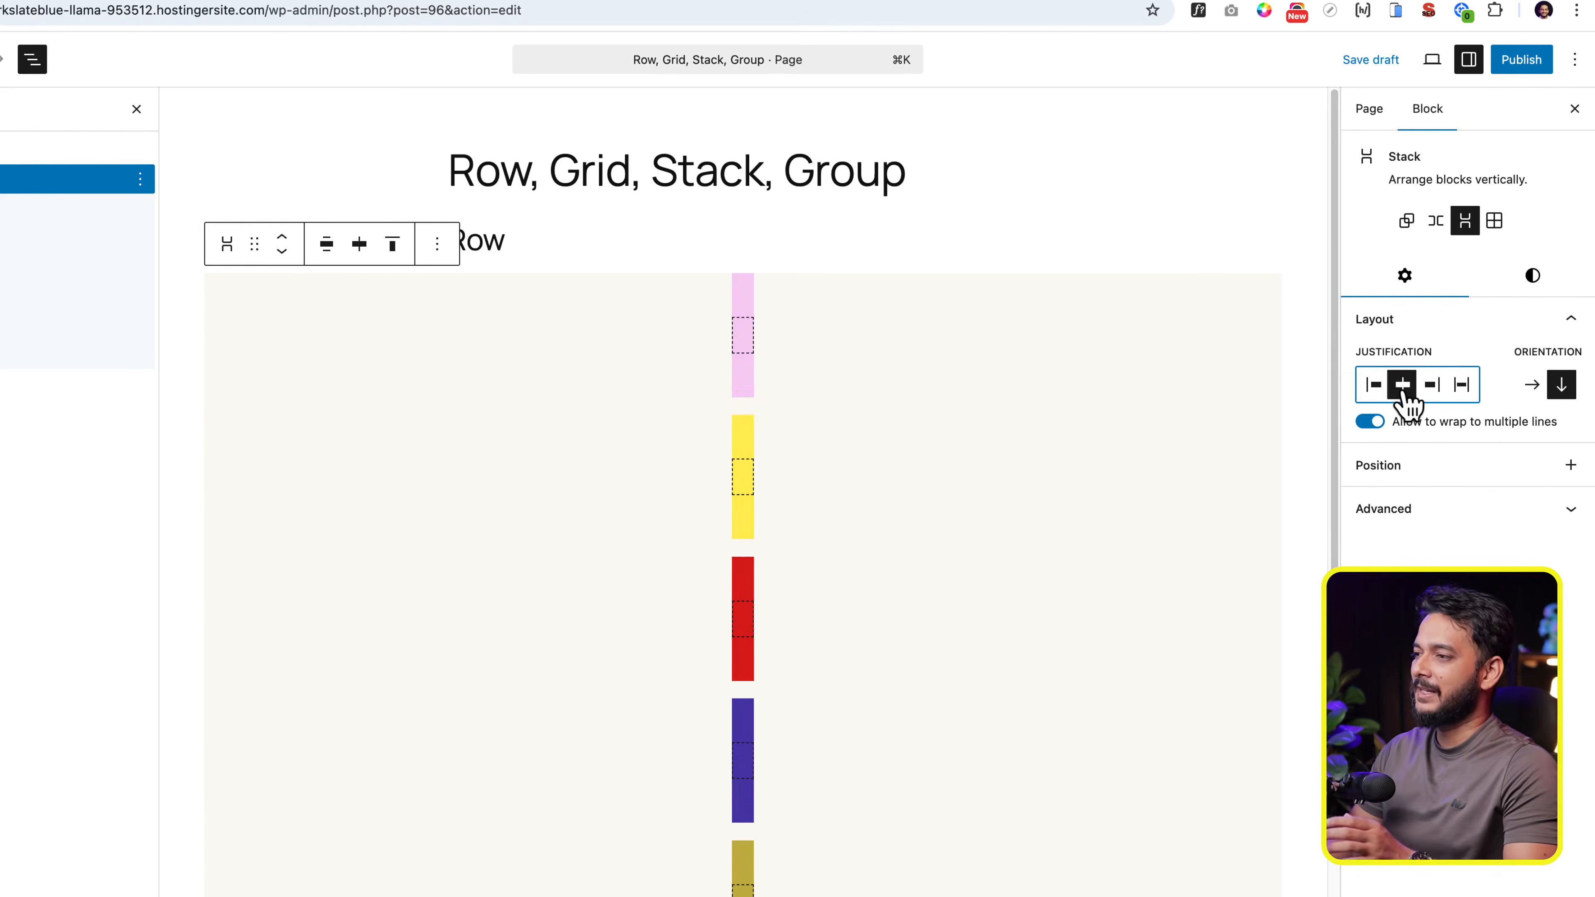
{"action": "left_click", "coordinate": [1432, 386]}
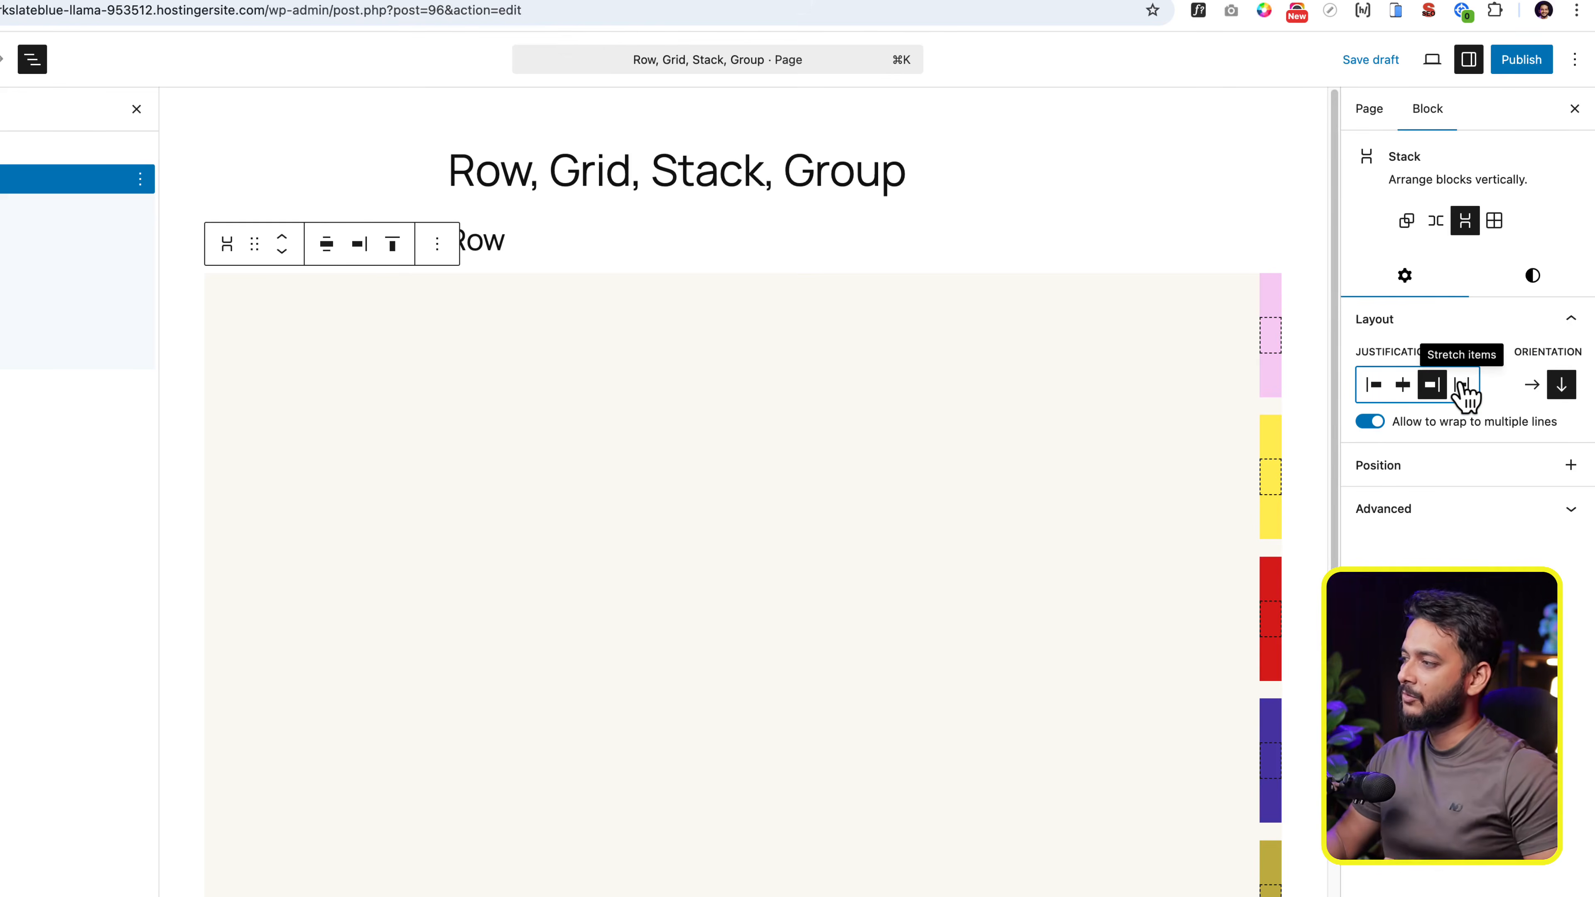
{"action": "left_click", "coordinate": [1463, 385]}
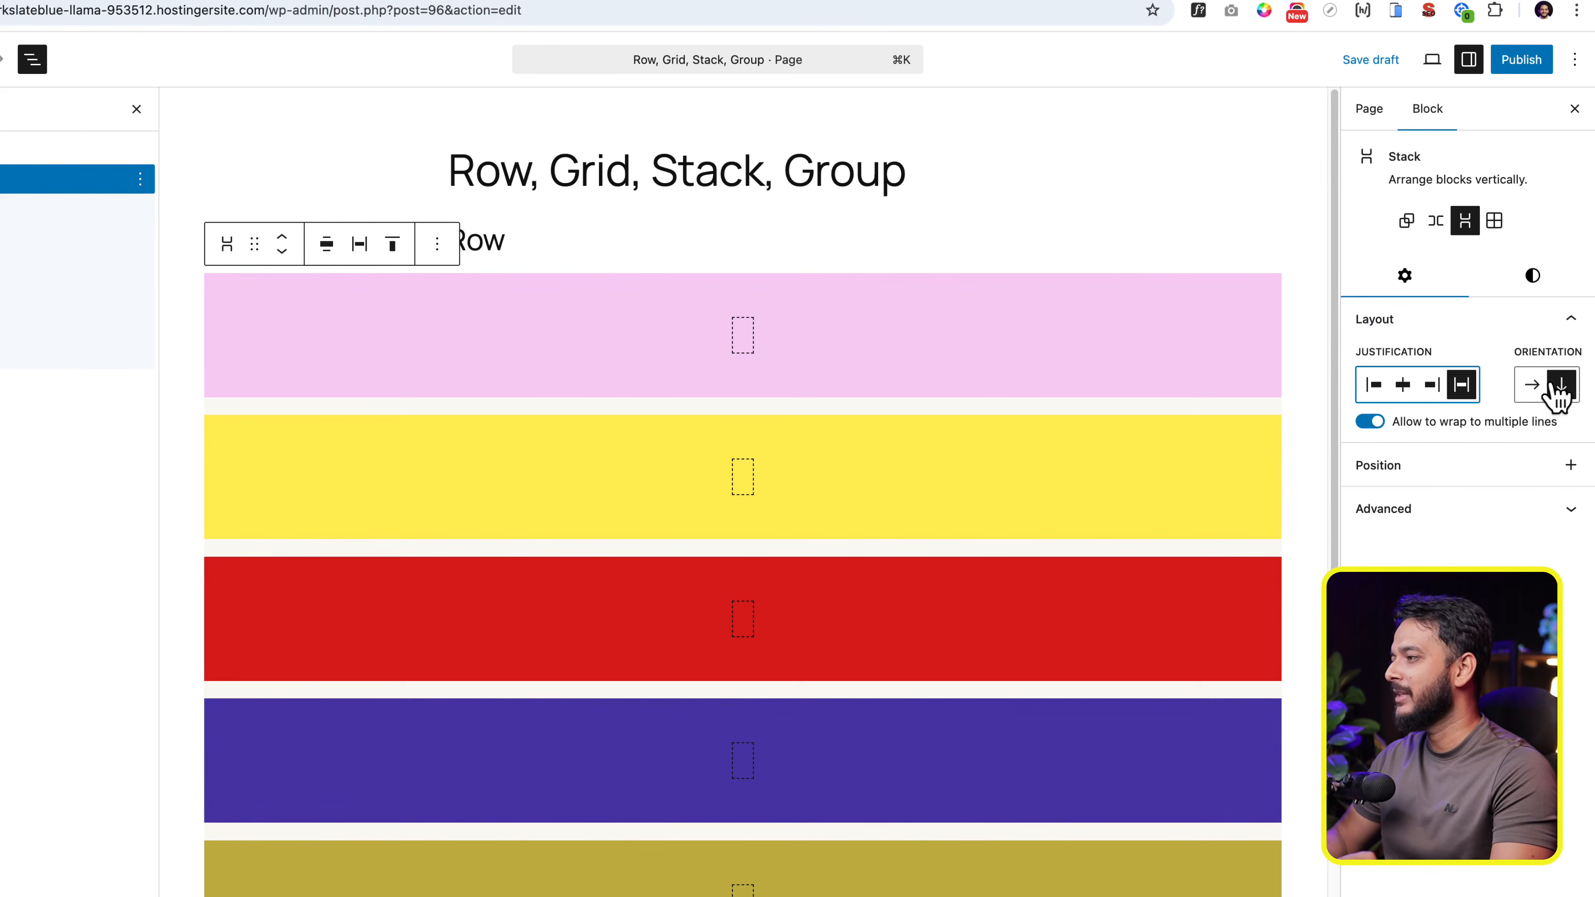
- Try left justification on the Stack and settle on justifying its items right
{"action": "left_click", "coordinate": [1431, 384]}
{"action": "left_click", "coordinate": [1374, 386]}
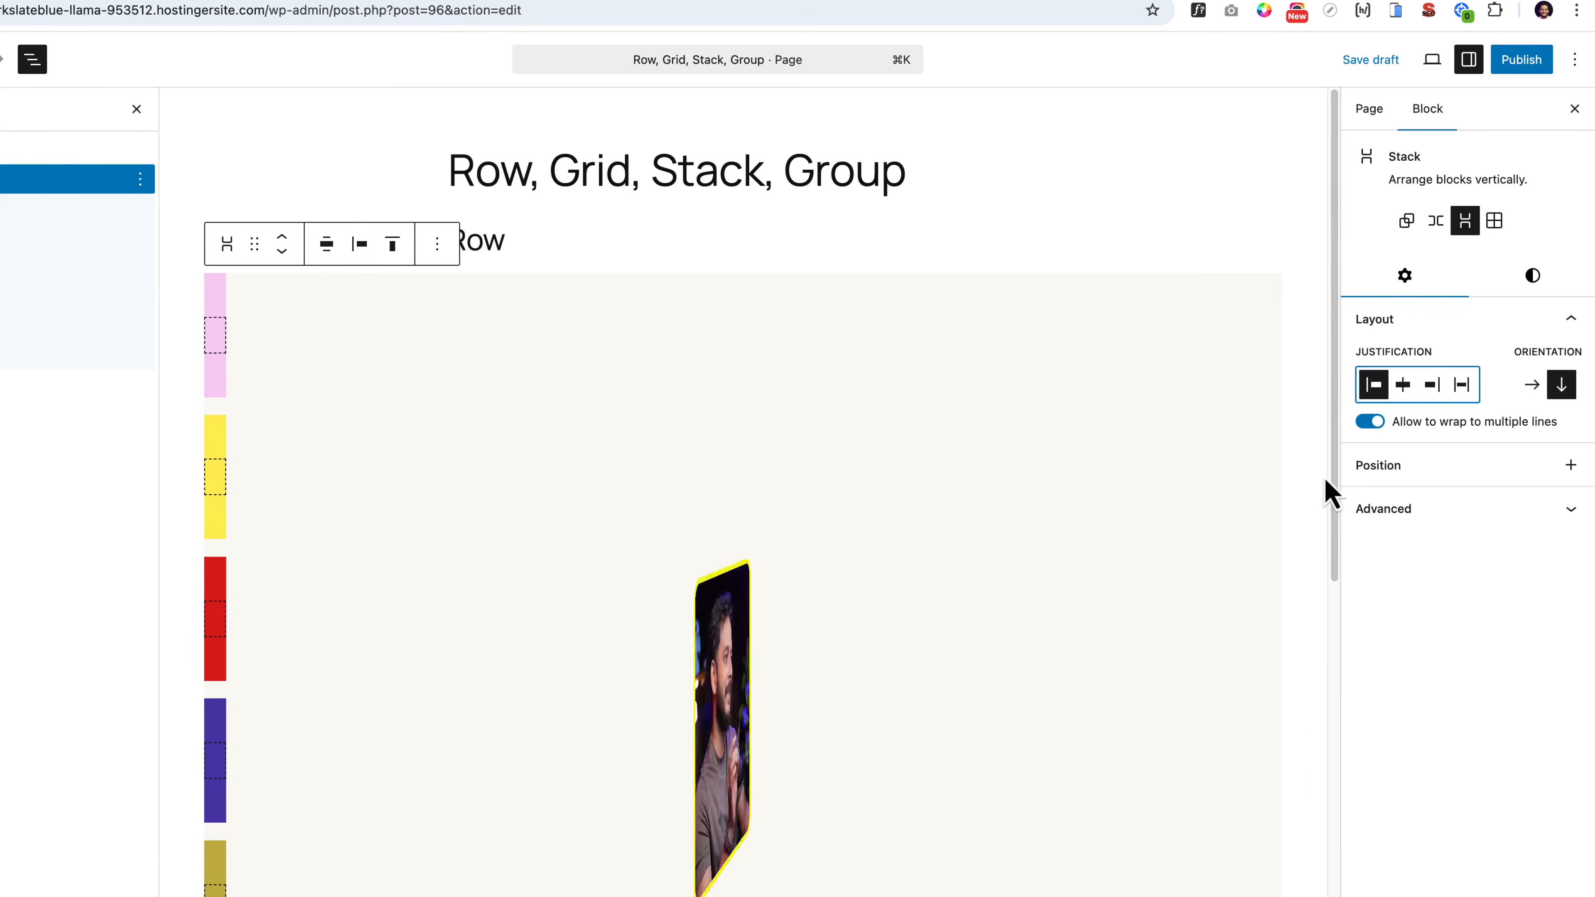
{"action": "left_click", "coordinate": [1434, 390]}
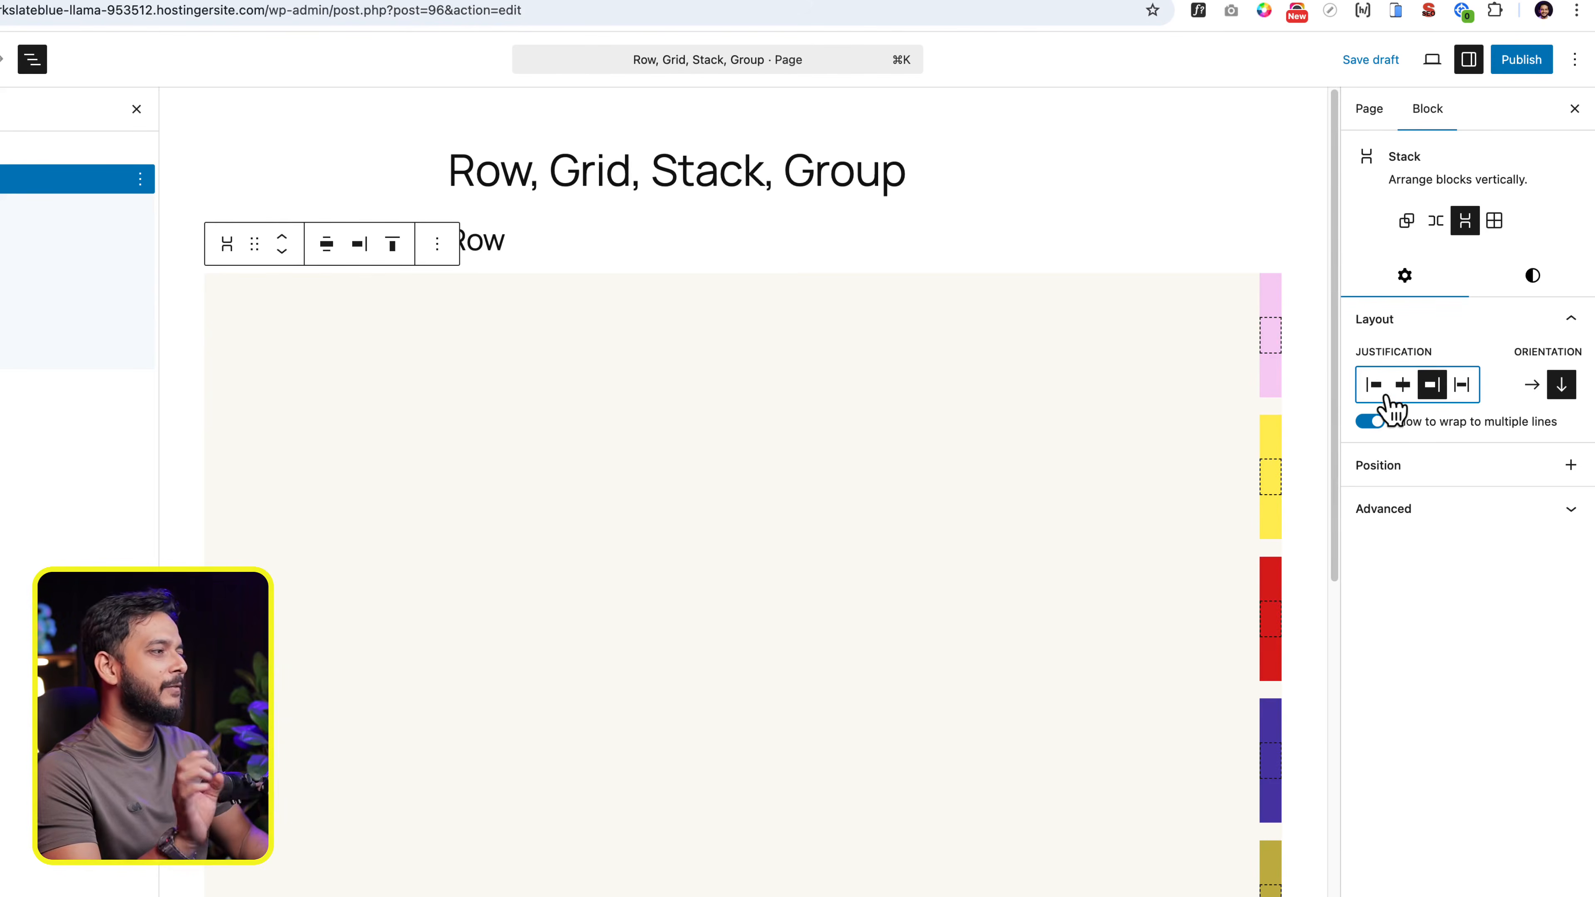
- Add a paragraph reading "This is sample text" inside the pink group
{"action": "left_click", "coordinate": [1274, 348]}
{"action": "left_click", "coordinate": [1271, 329]}
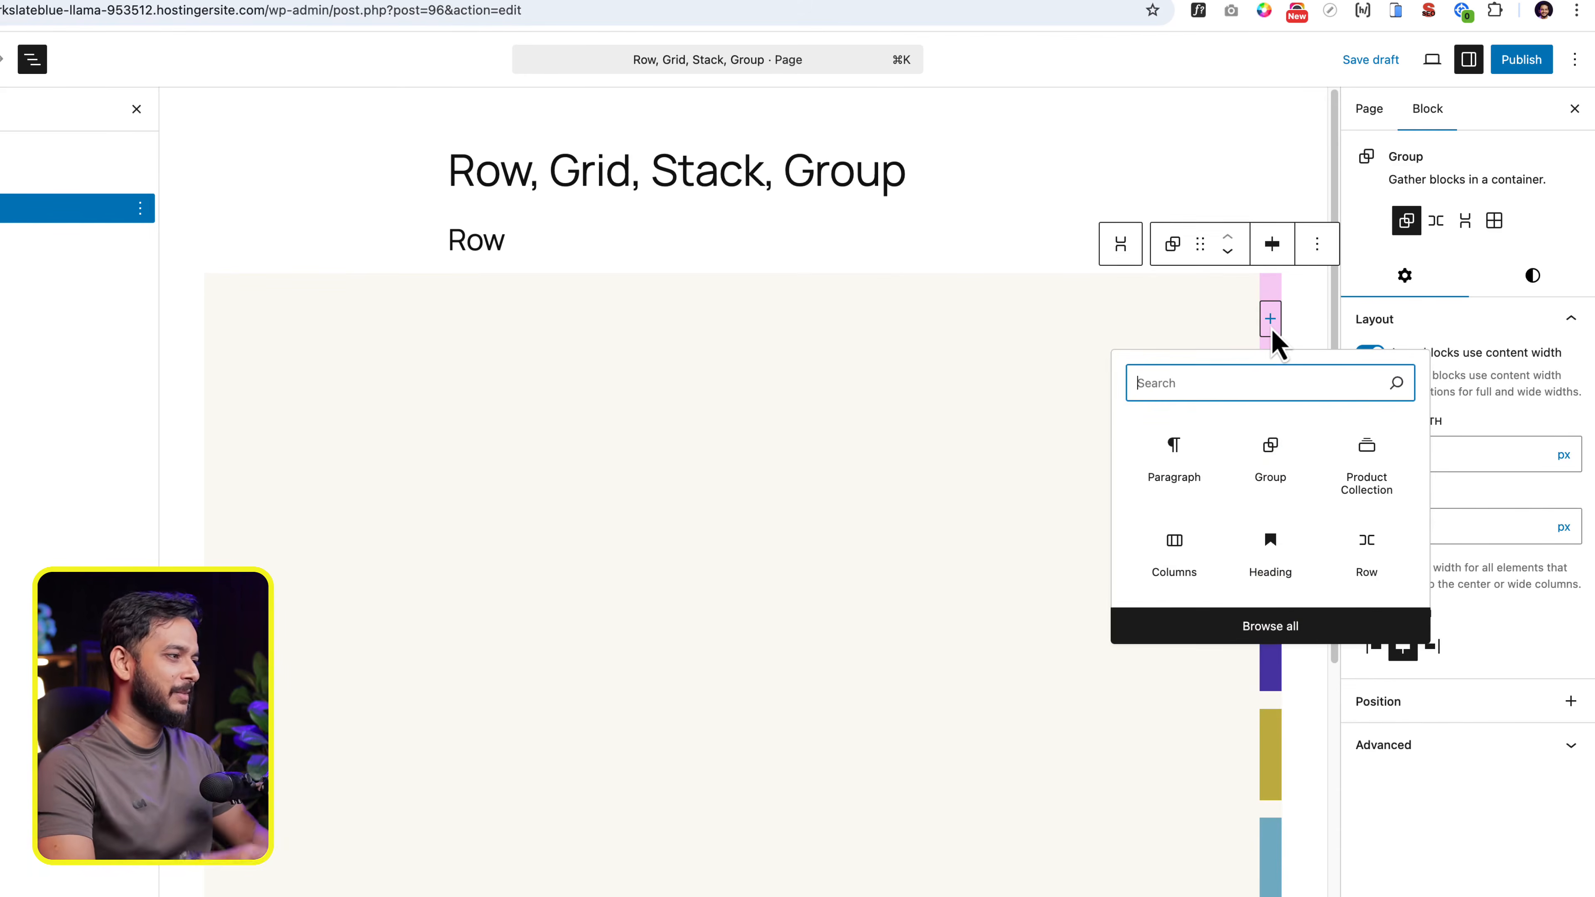
{"action": "left_click", "coordinate": [1174, 457]}
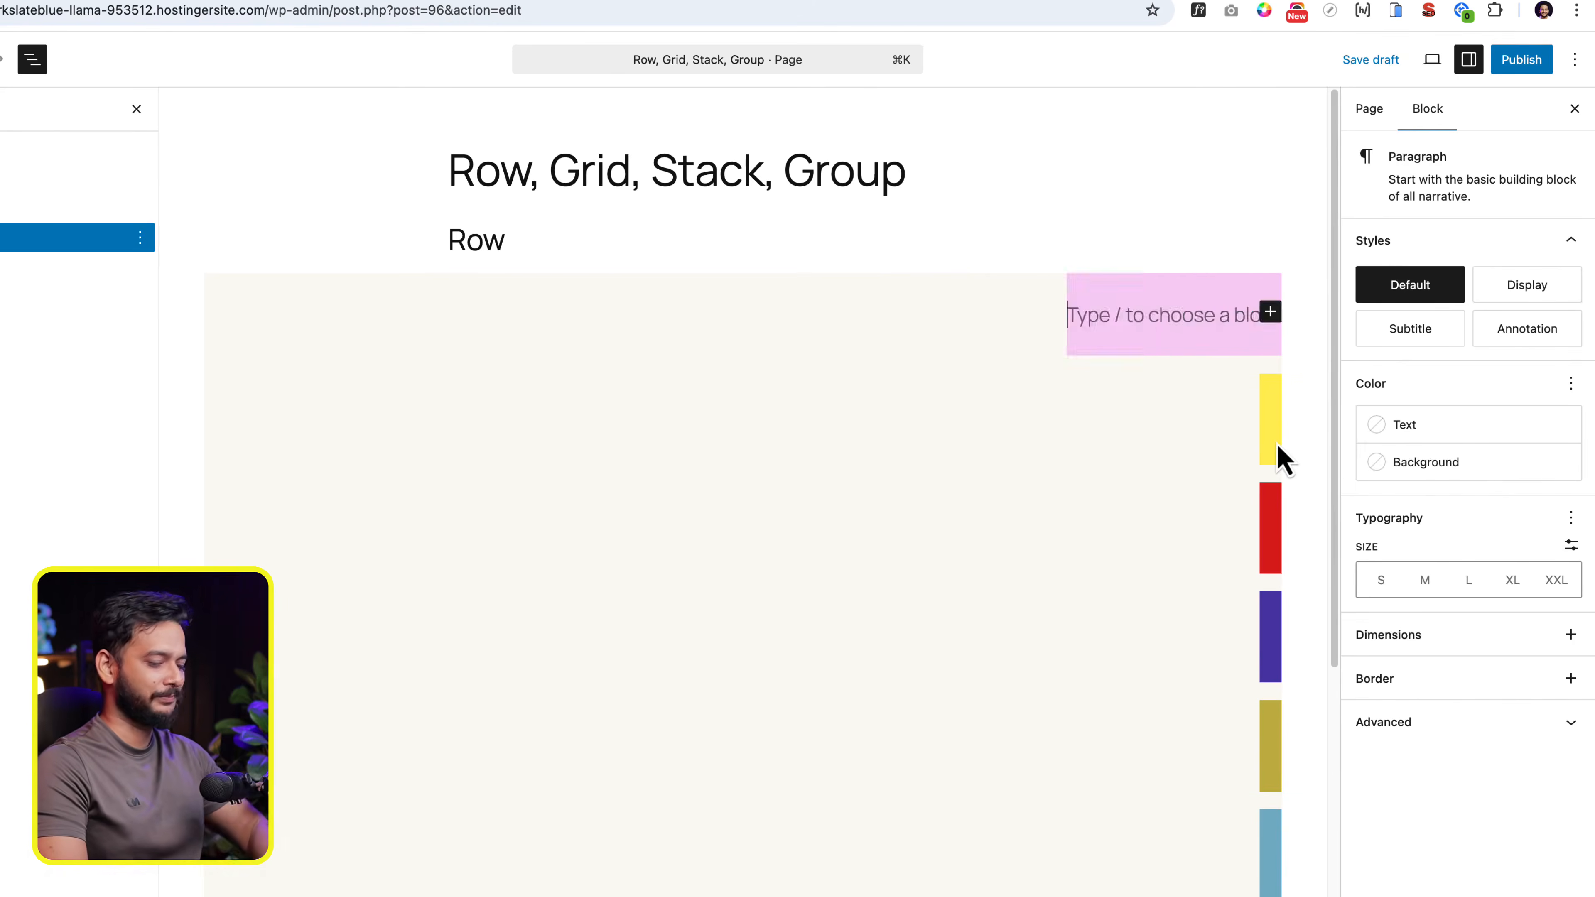
{"action": "type", "text": "This is sample text"}
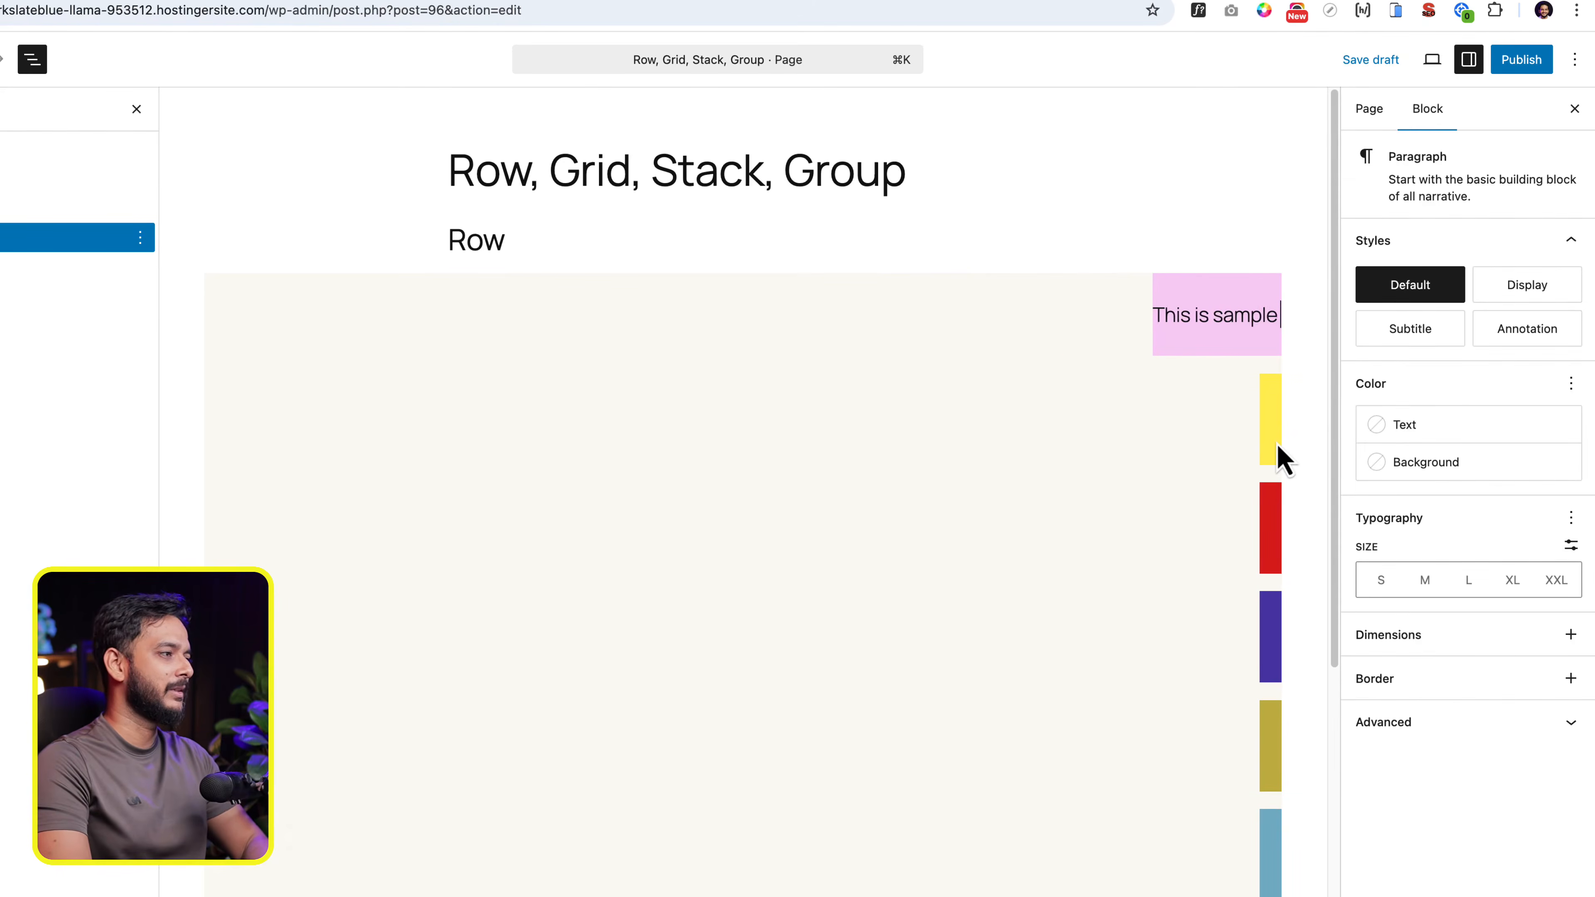
- Add a heading reading "This is another sample text" inside the yellow group
{"action": "left_click", "coordinate": [1274, 459]}
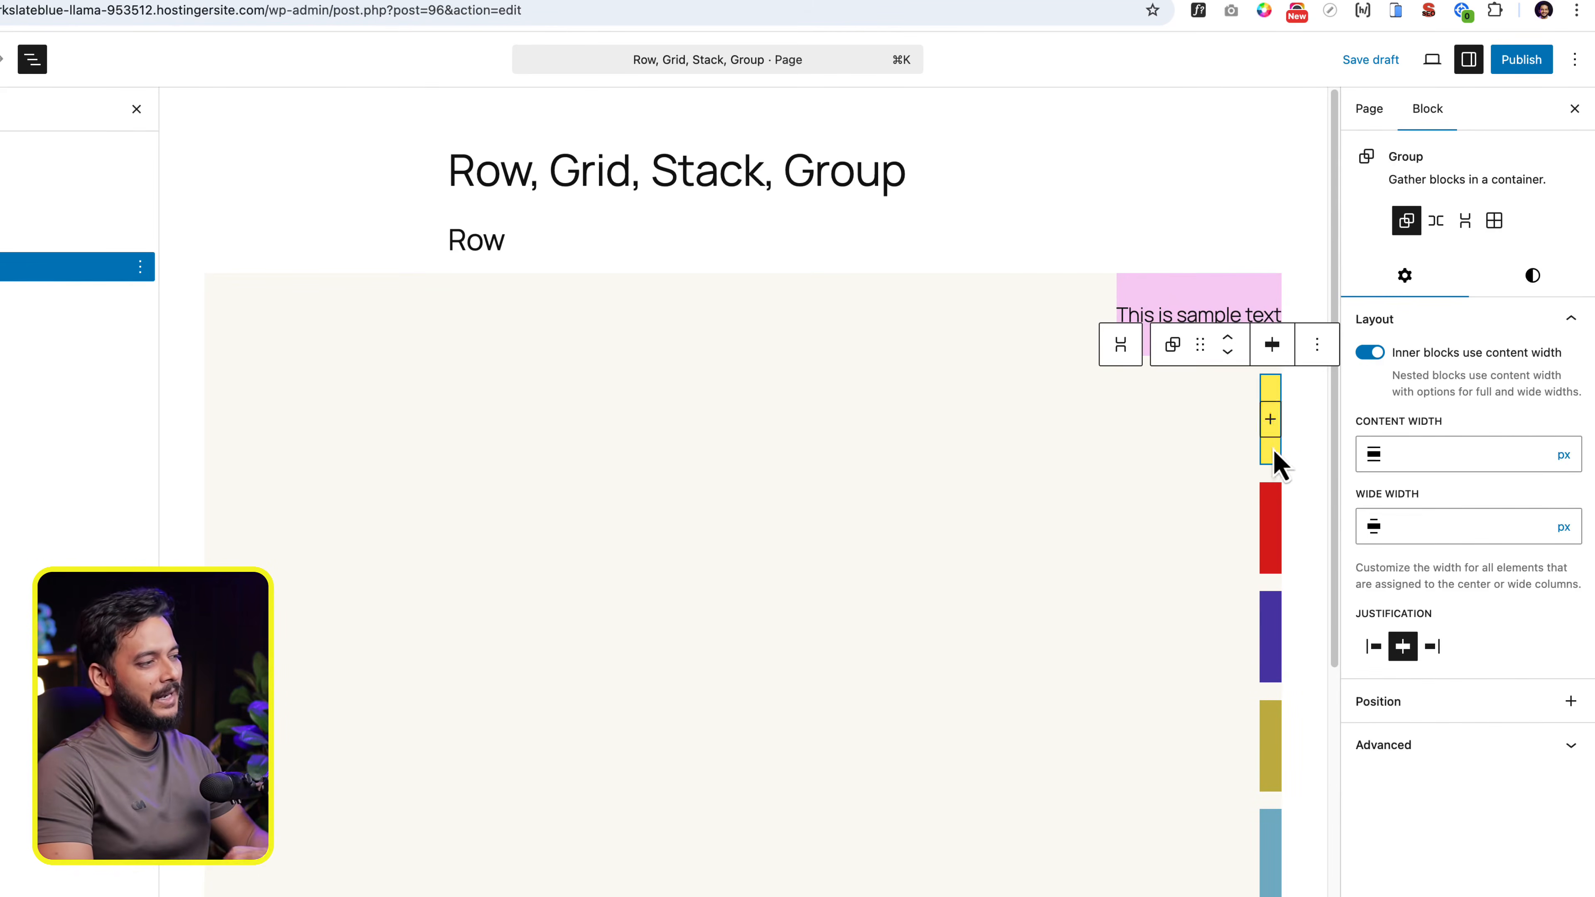
{"action": "left_click", "coordinate": [1267, 433]}
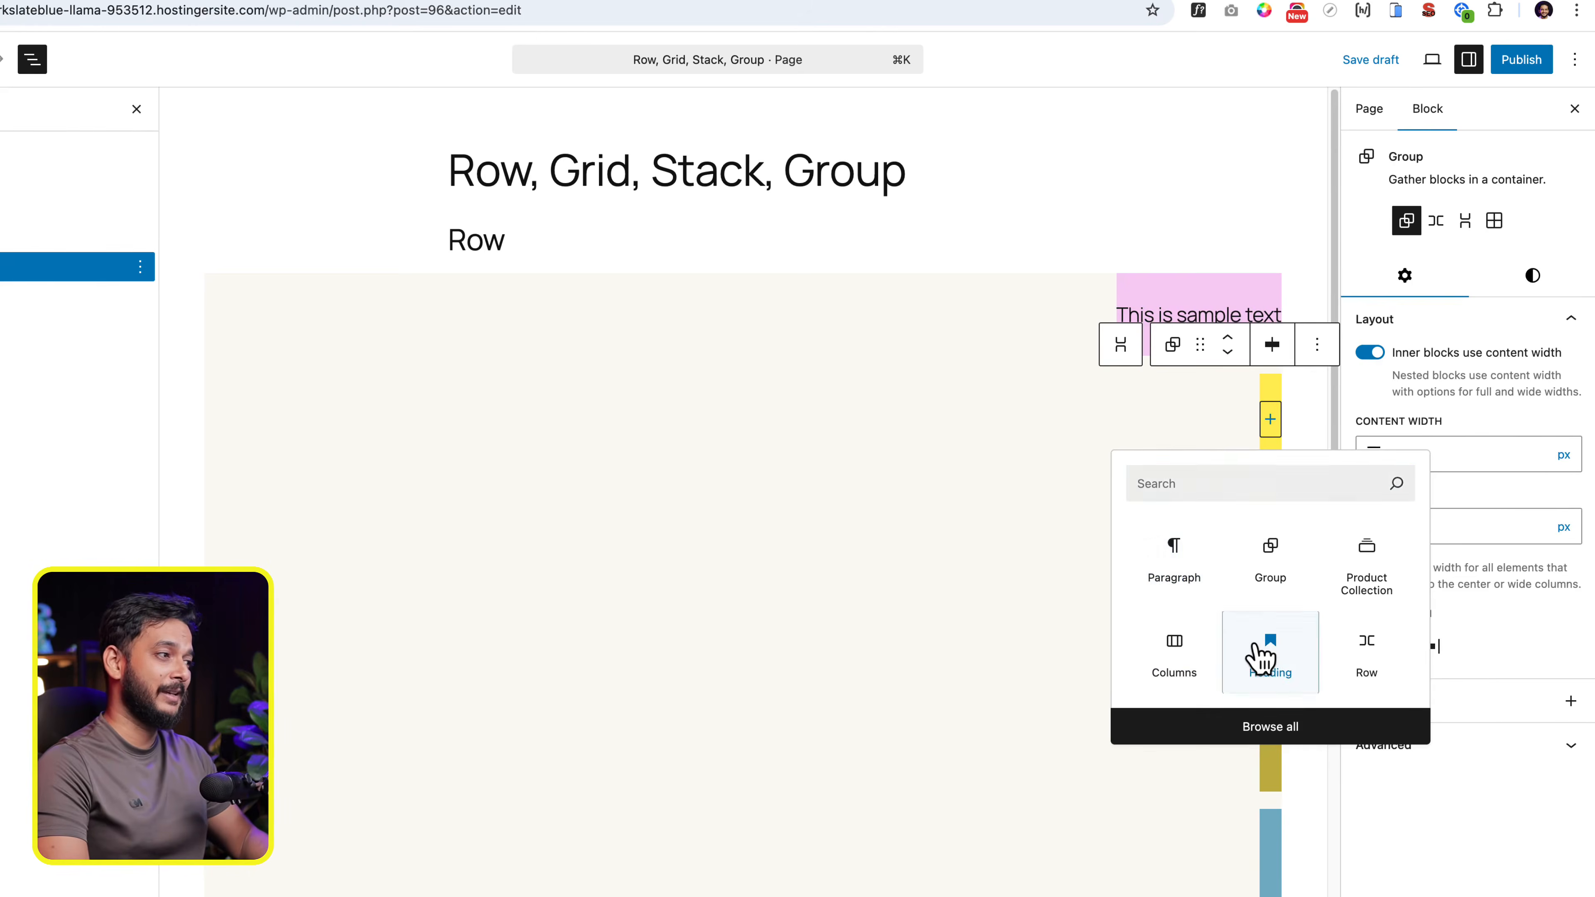
{"action": "left_click", "coordinate": [1264, 653]}
{"action": "type", "text": "This is a"}
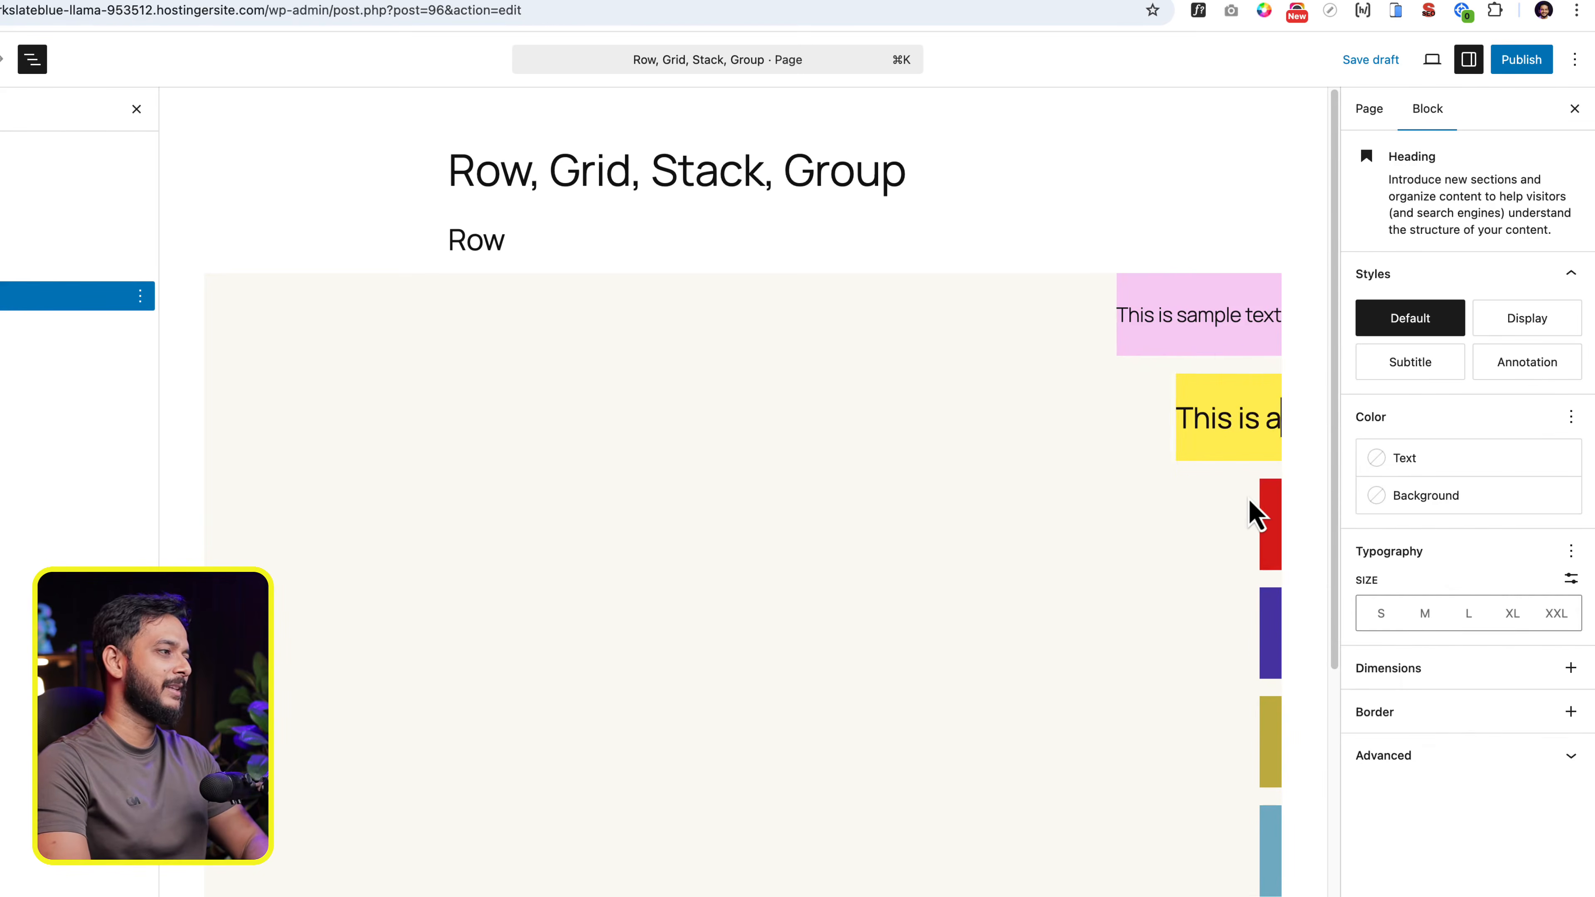
{"action": "type", "text": "nother sample text"}
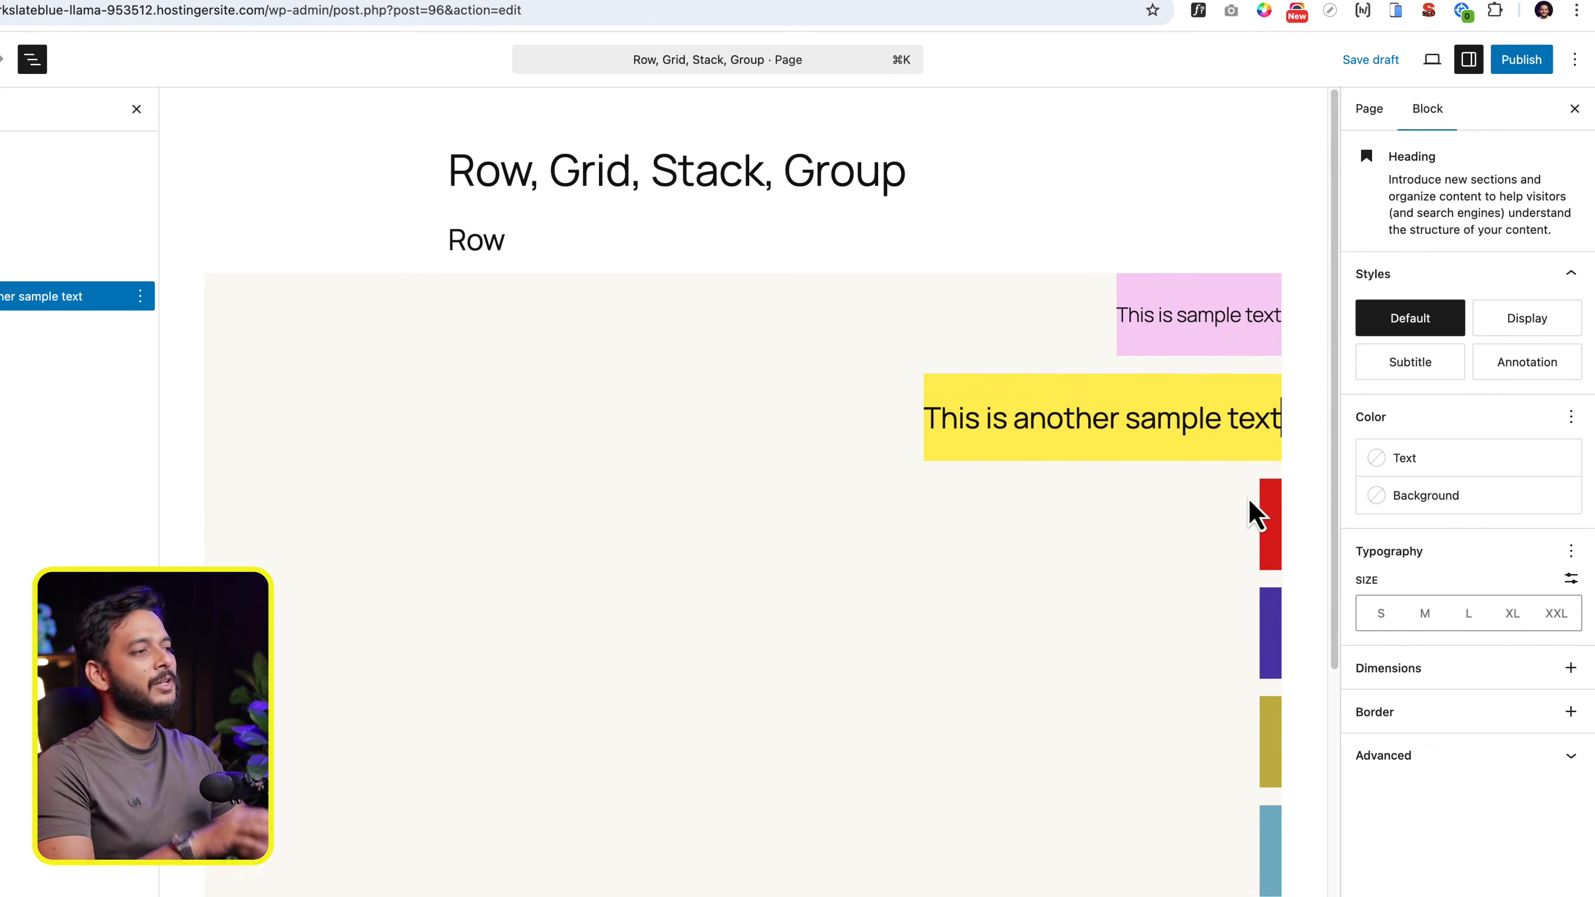
{"action": "left_click", "coordinate": [1151, 577]}
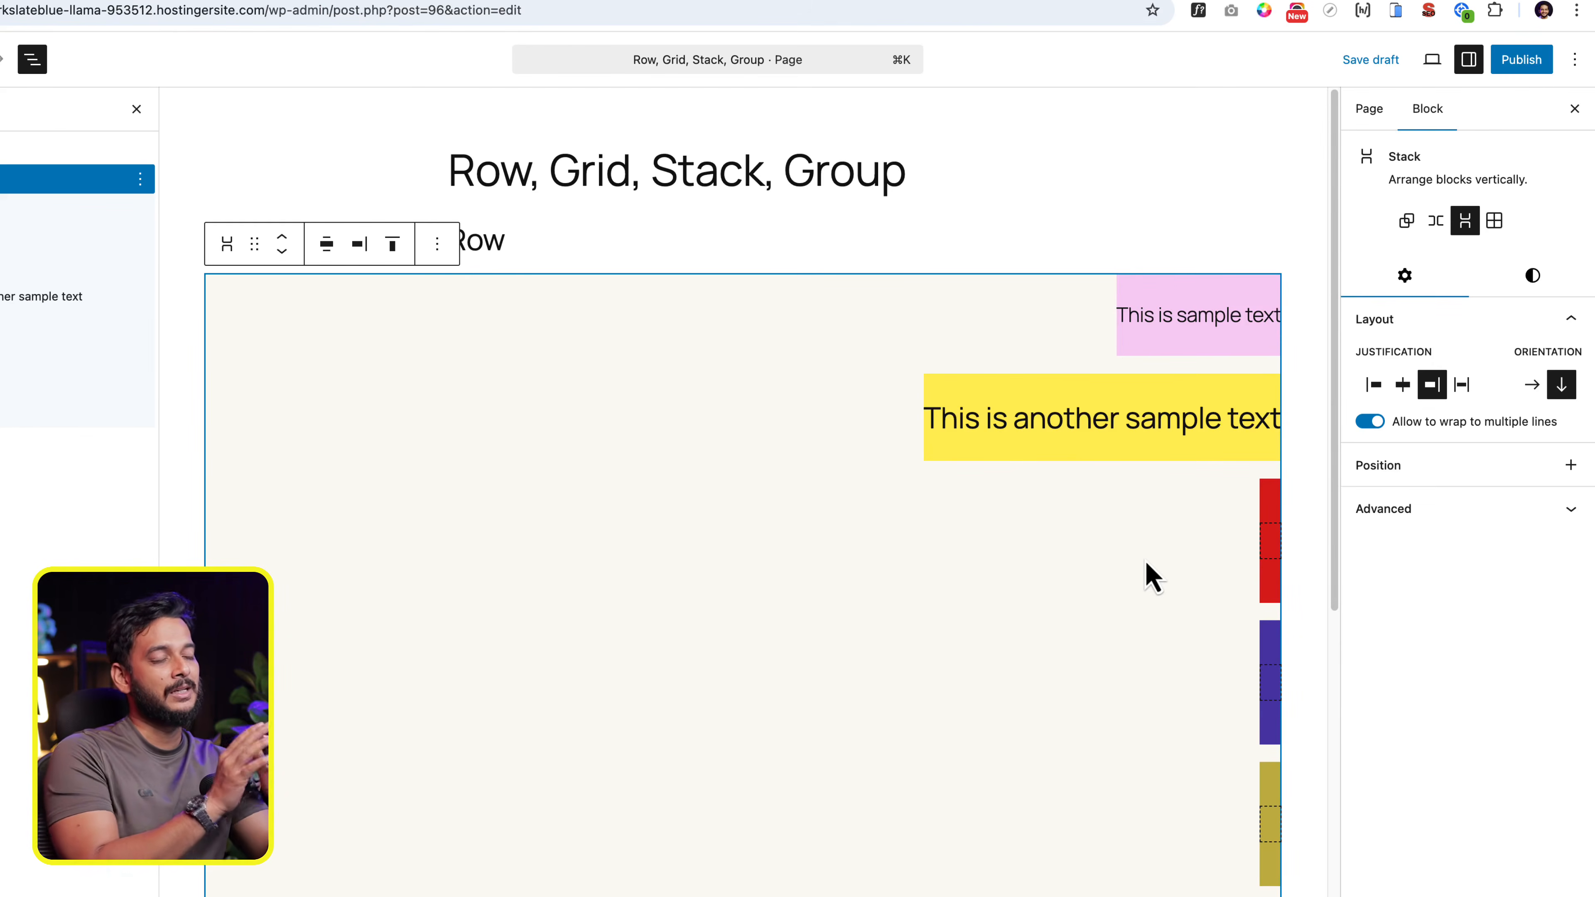
{"action": "left_click", "coordinate": [1004, 416]}
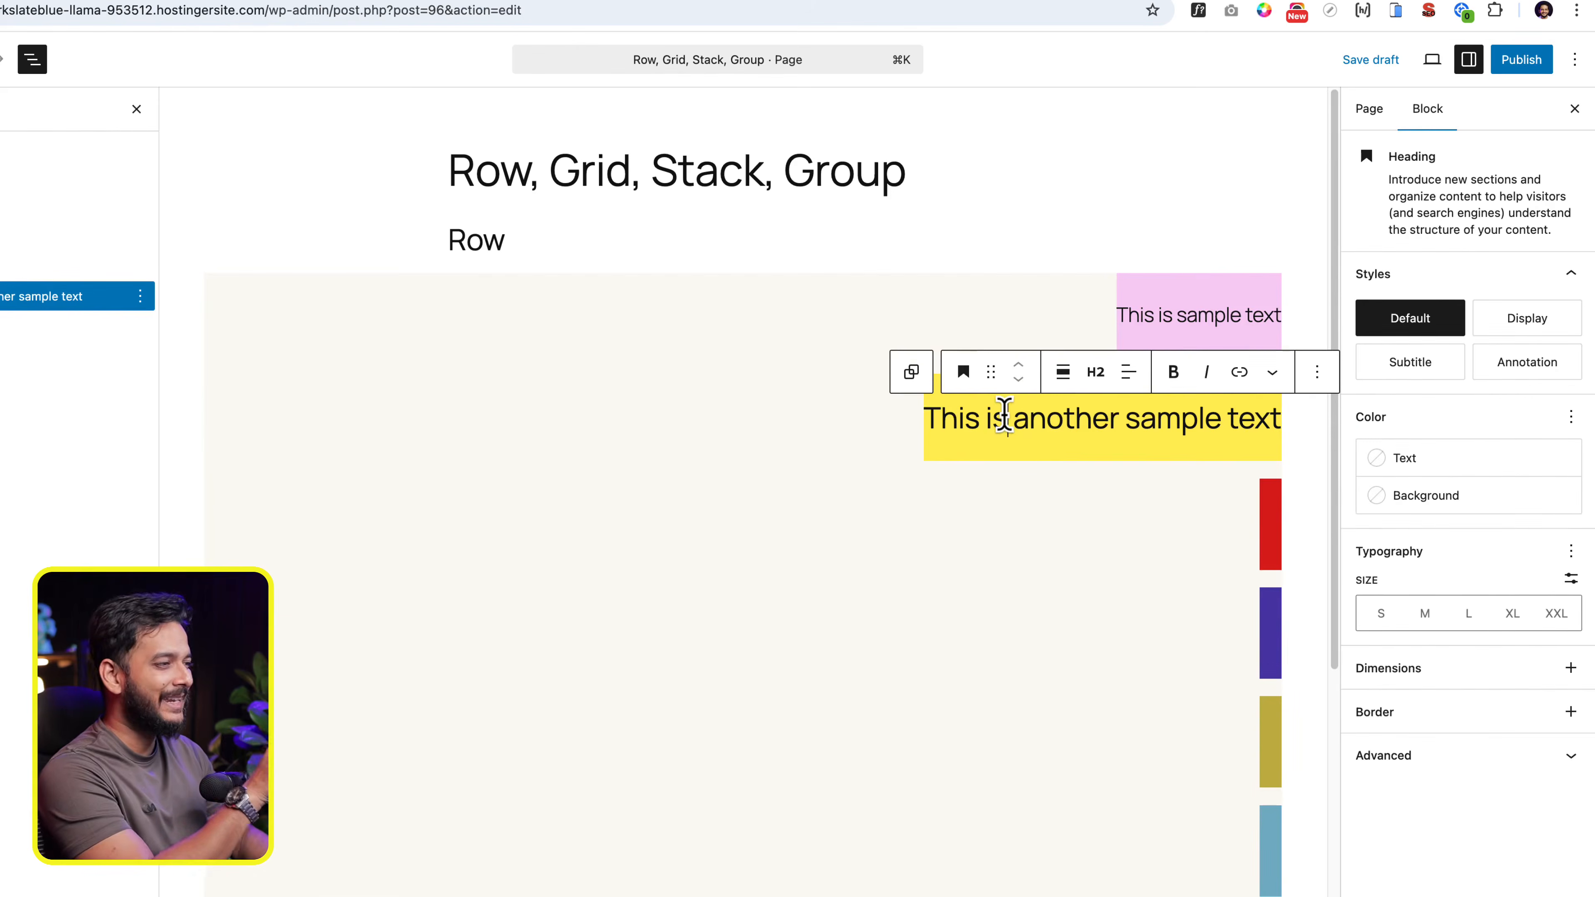
{"action": "left_click_drag", "start_coordinate": [927, 422], "coordinate": [1239, 413]}
{"action": "left_click", "coordinate": [1217, 456]}
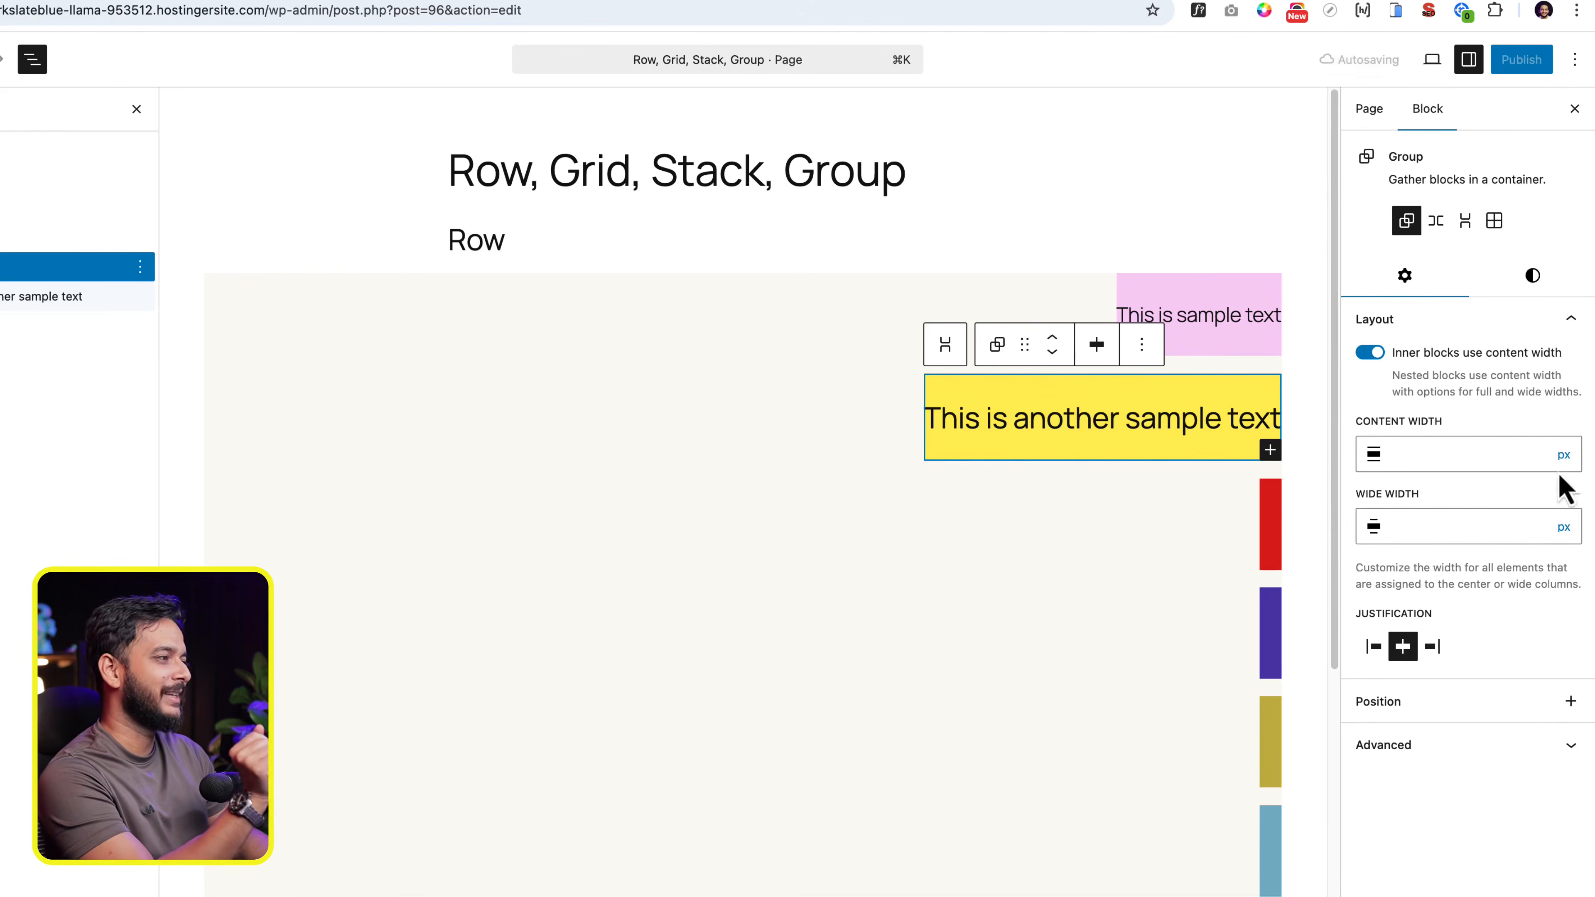
- Select the parent Stack and try stretch, left and center justification on it, returning to right justification
{"action": "left_click", "coordinate": [945, 344]}
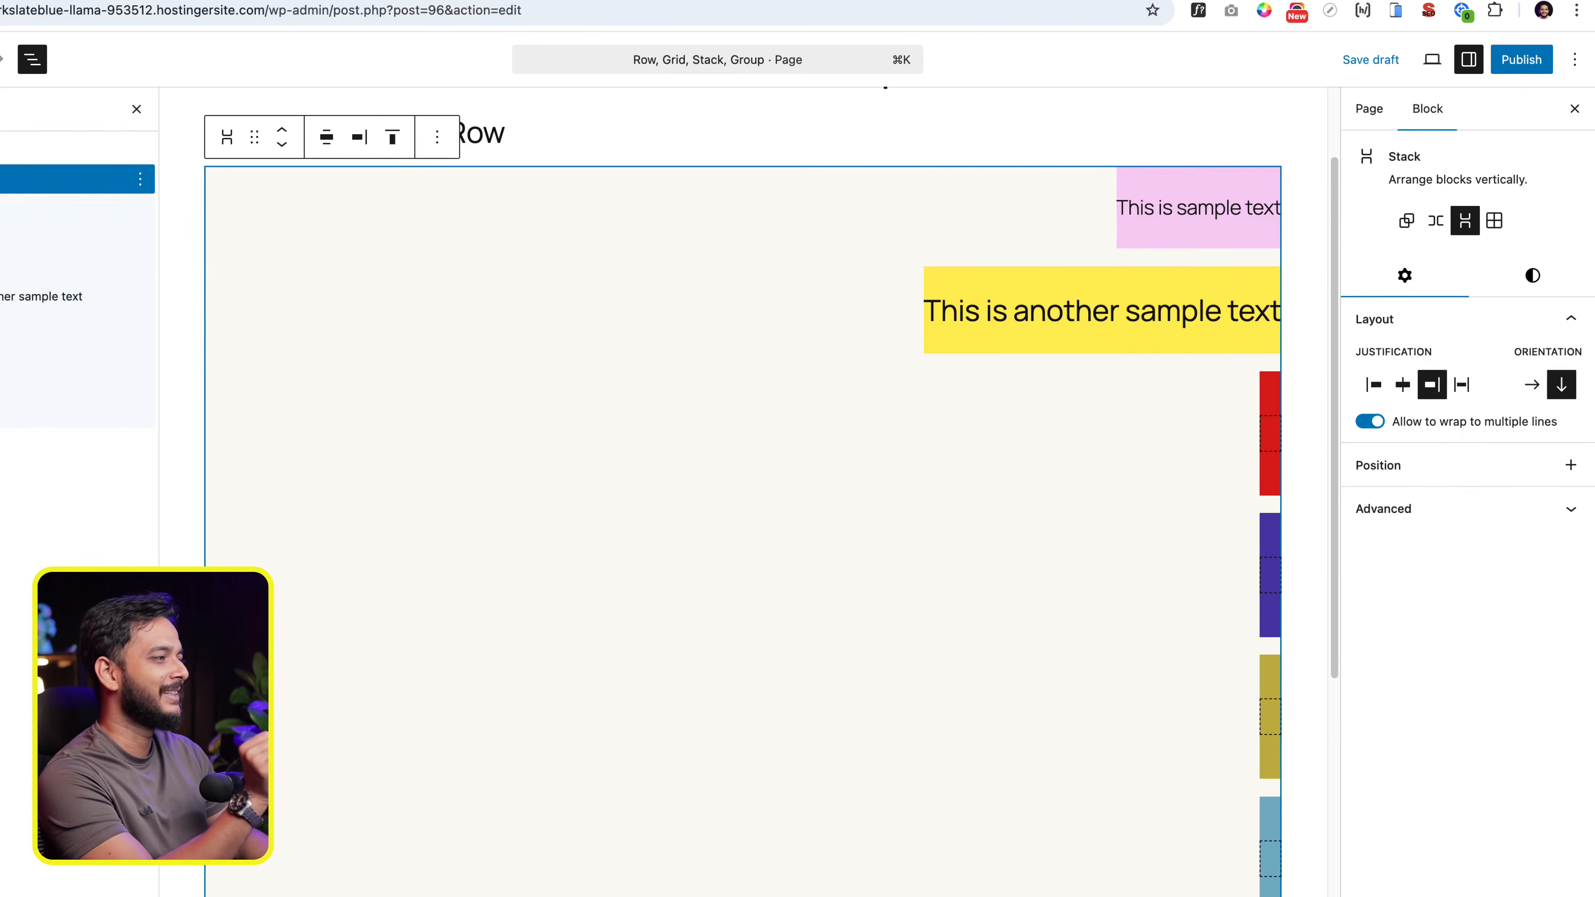
{"action": "left_click", "coordinate": [1462, 384]}
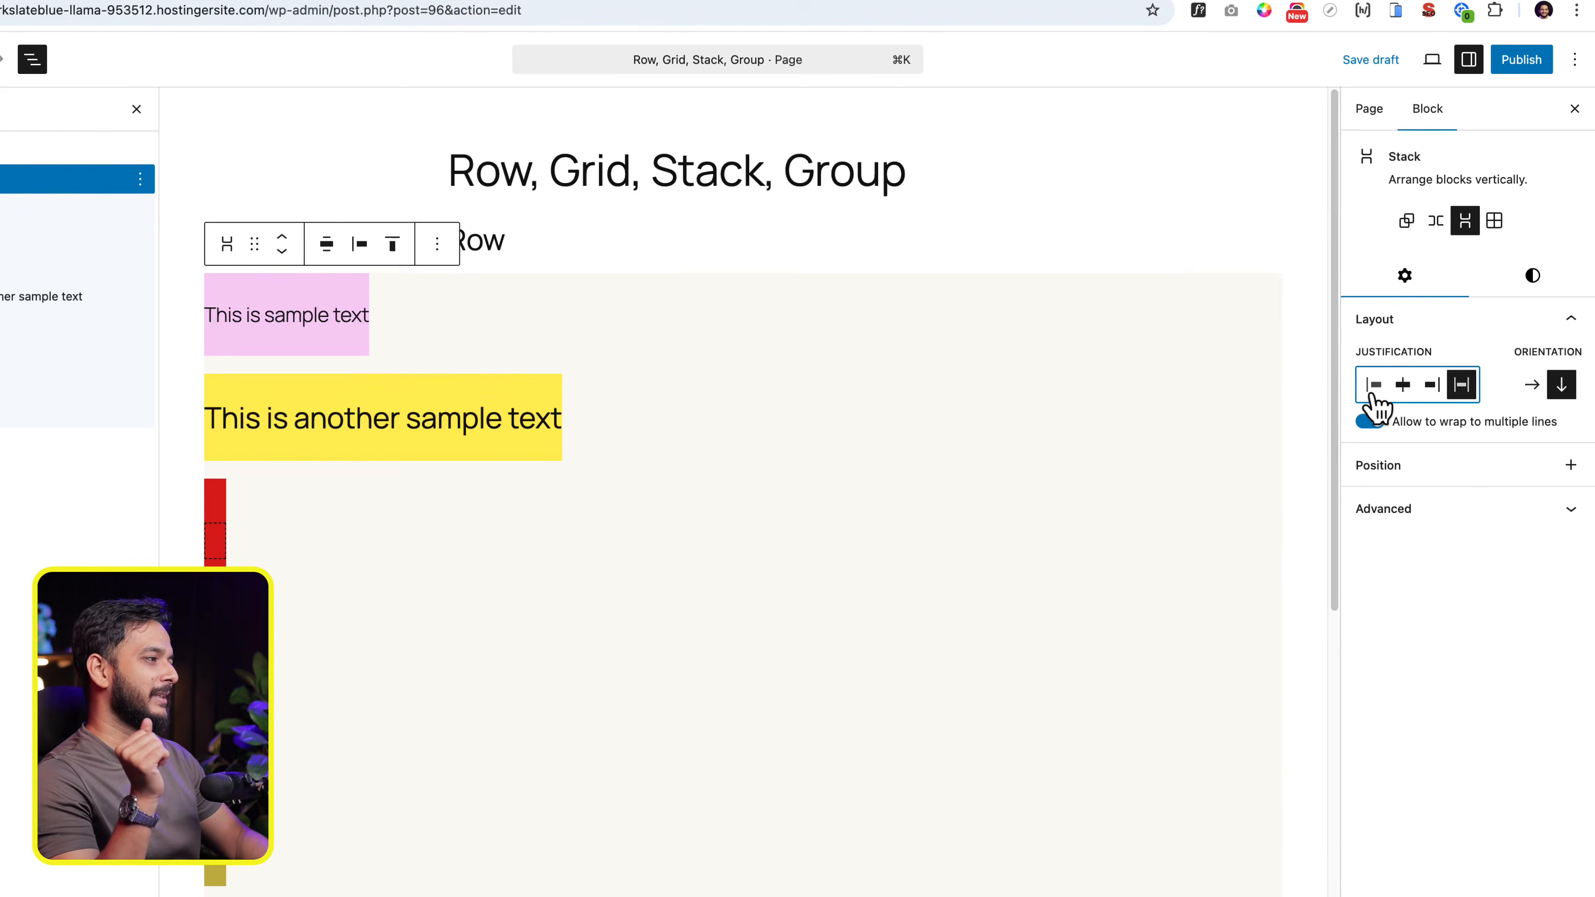
{"action": "left_click", "coordinate": [1373, 384]}
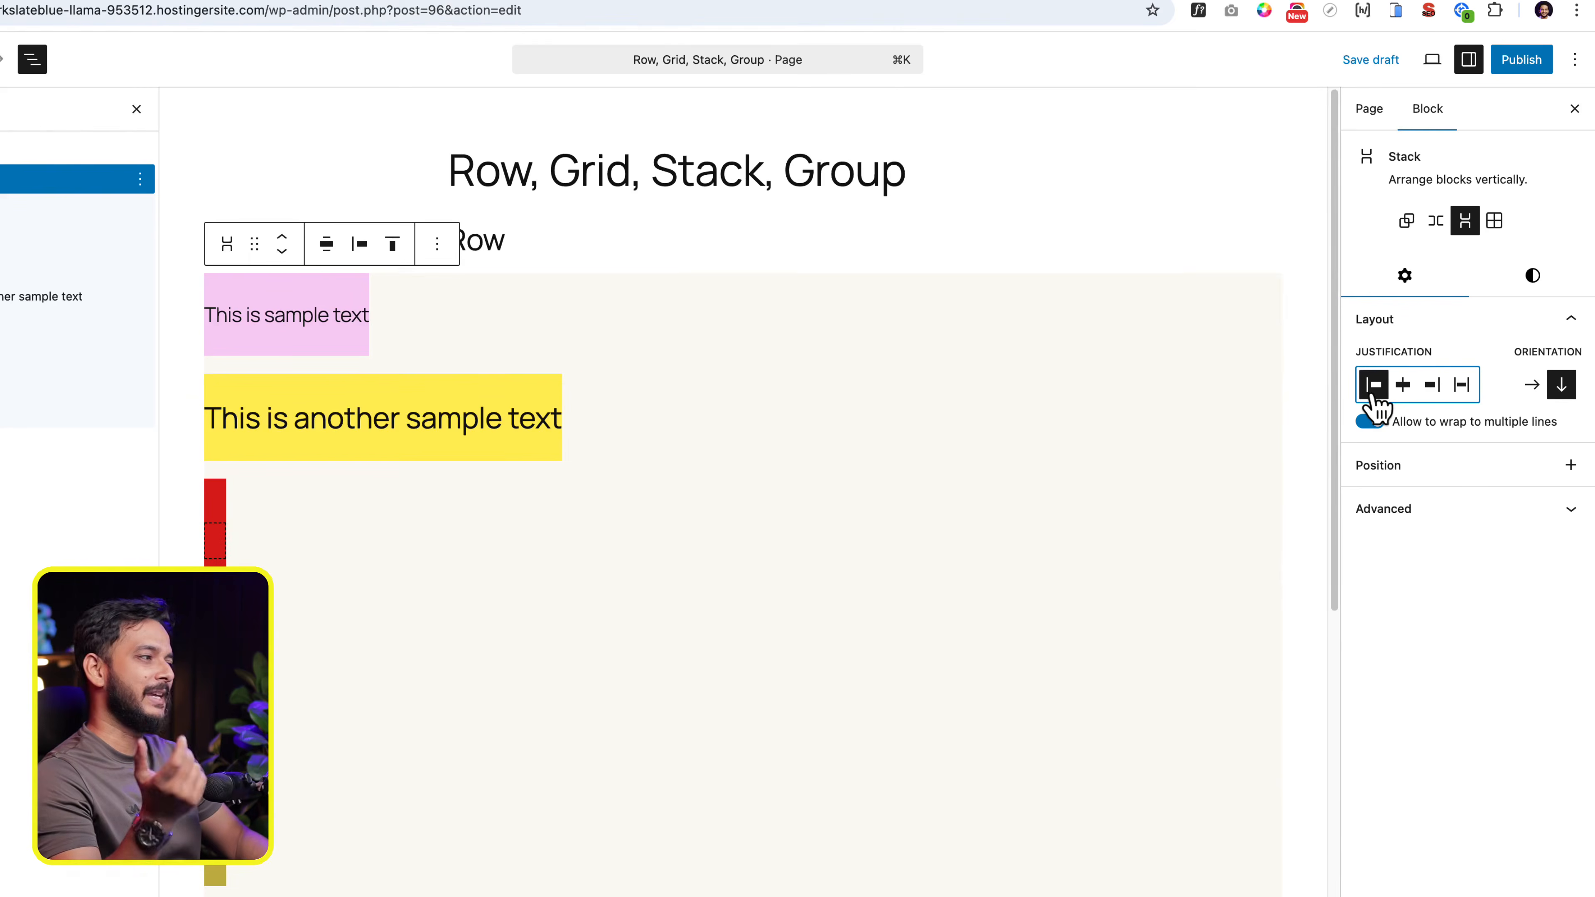
{"action": "left_click", "coordinate": [1404, 386]}
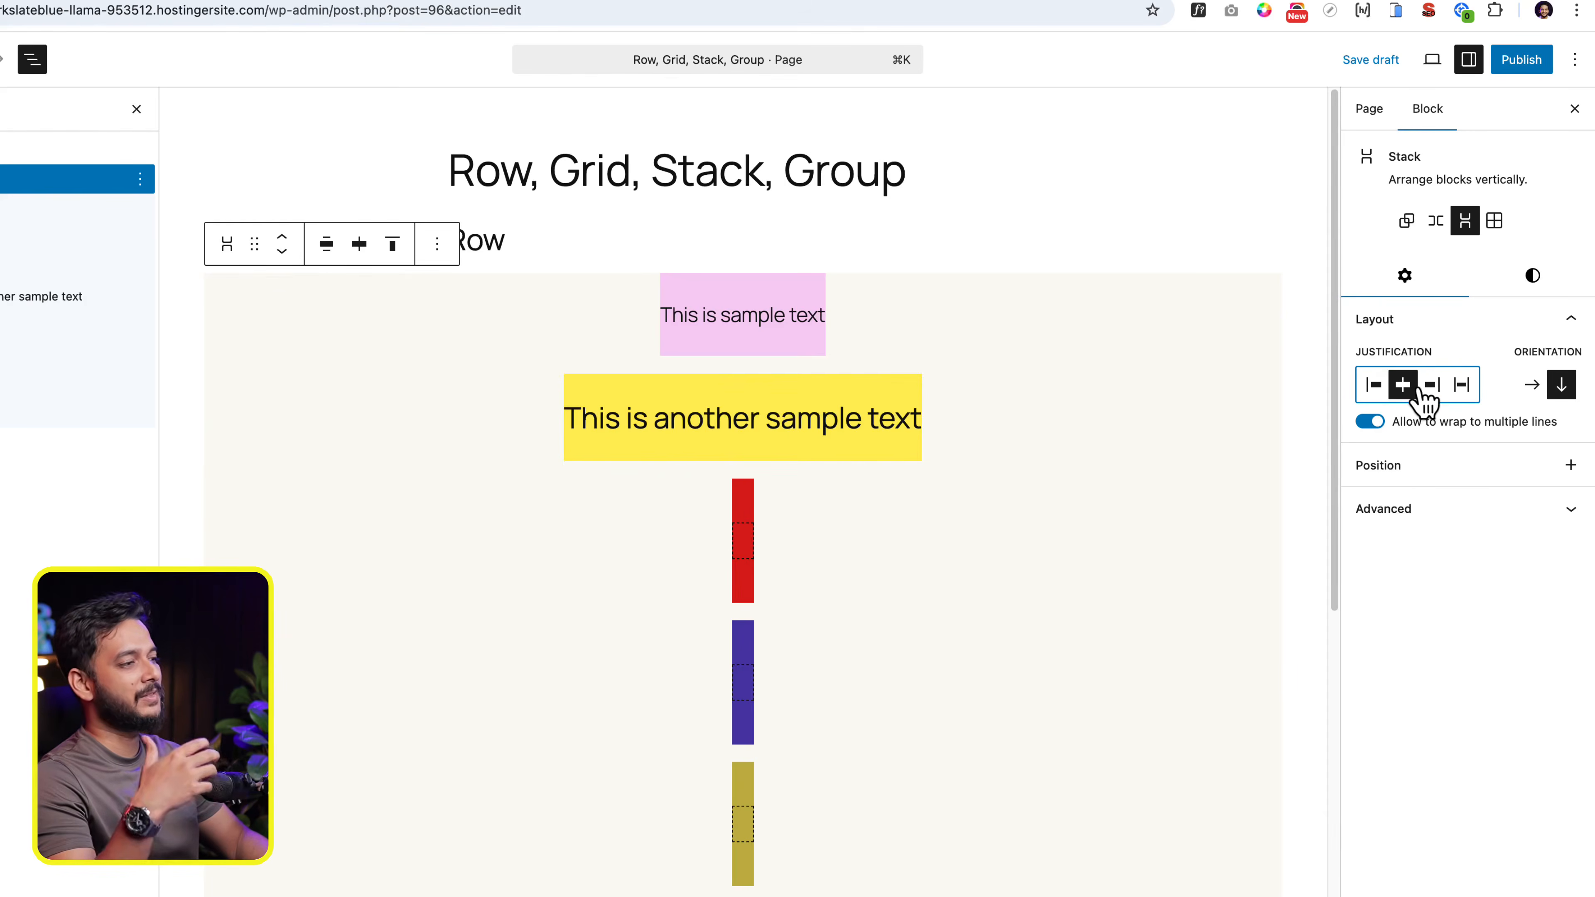
{"action": "left_click", "coordinate": [1433, 386]}
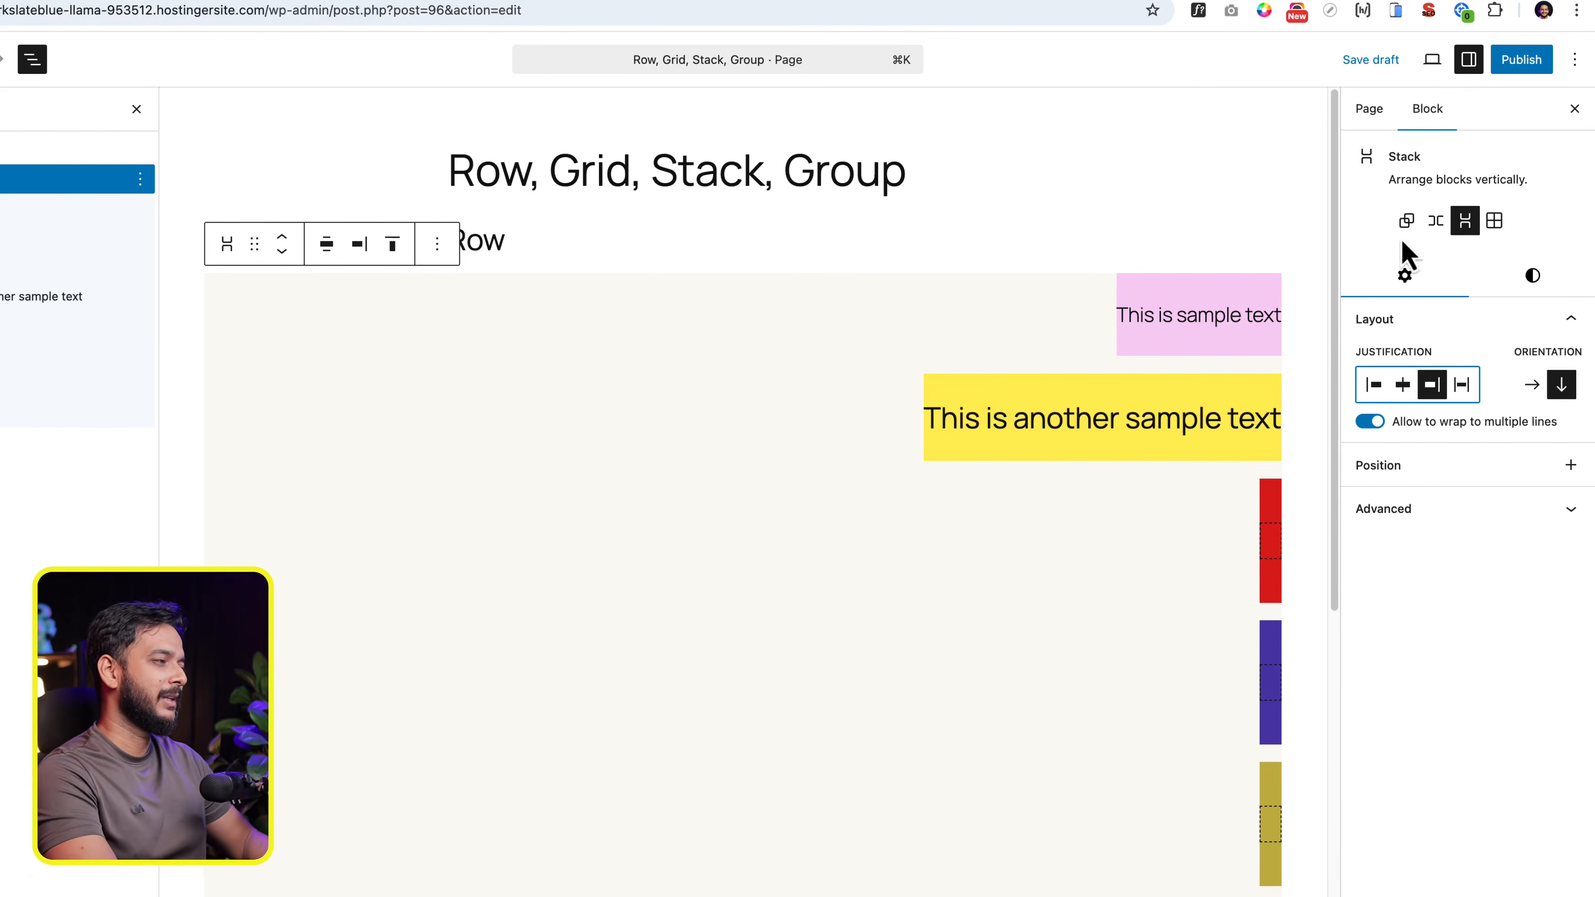
- Set the Stack's block spacing to Small
{"action": "left_click", "coordinate": [1541, 284]}
{"action": "scroll", "coordinate": [1579, 779], "scroll_direction": "down", "scroll_amount": 8}
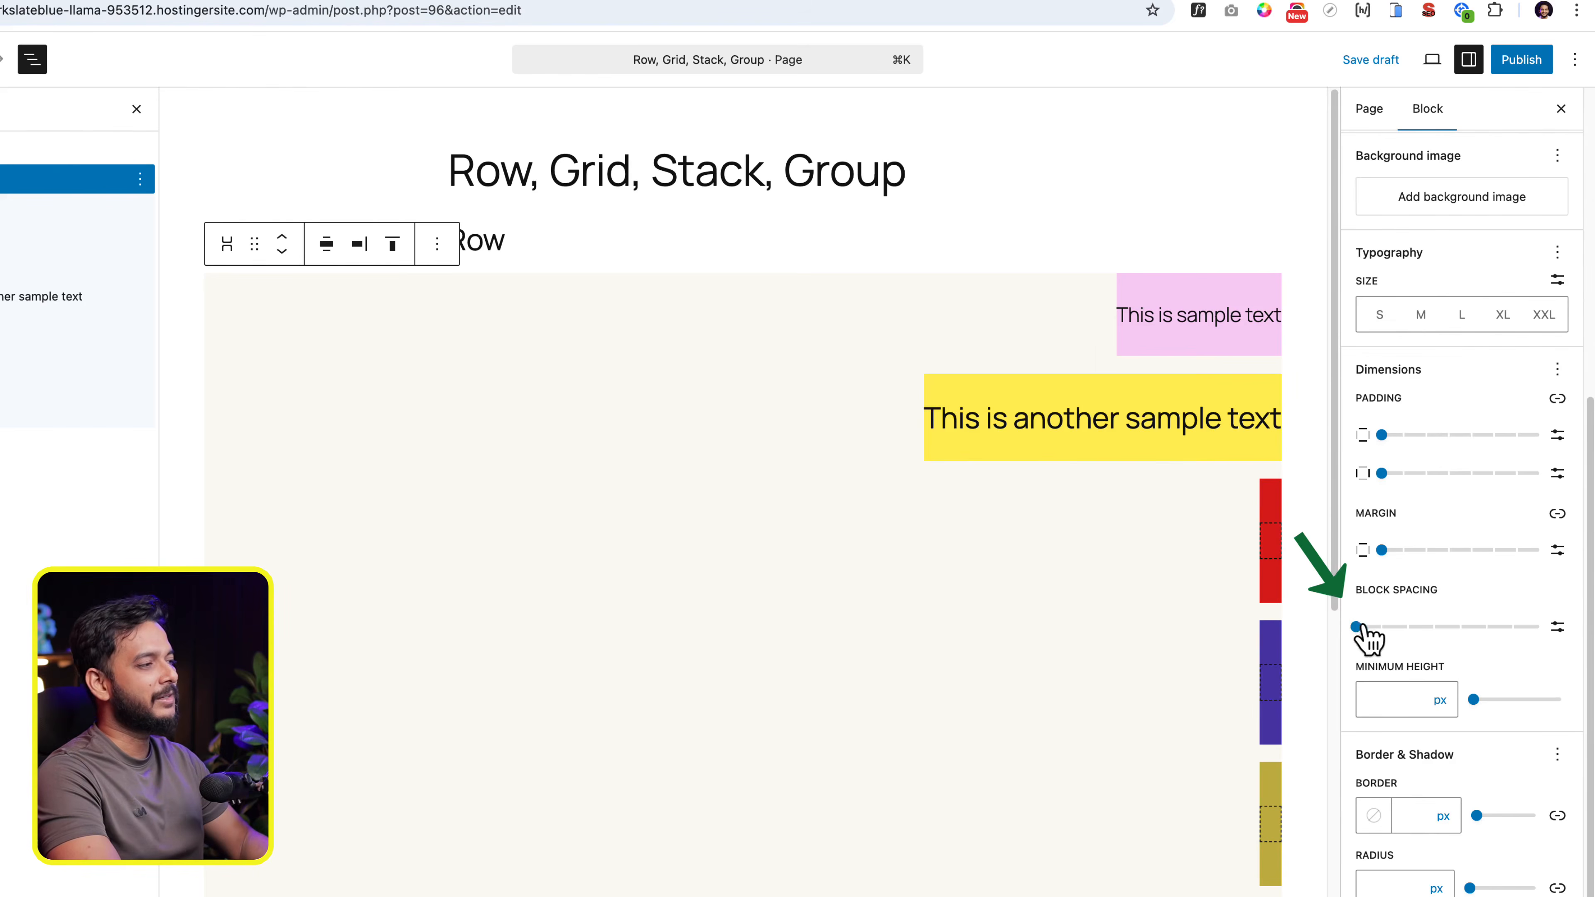
{"action": "left_click_drag", "start_coordinate": [1361, 628], "coordinate": [1430, 664]}
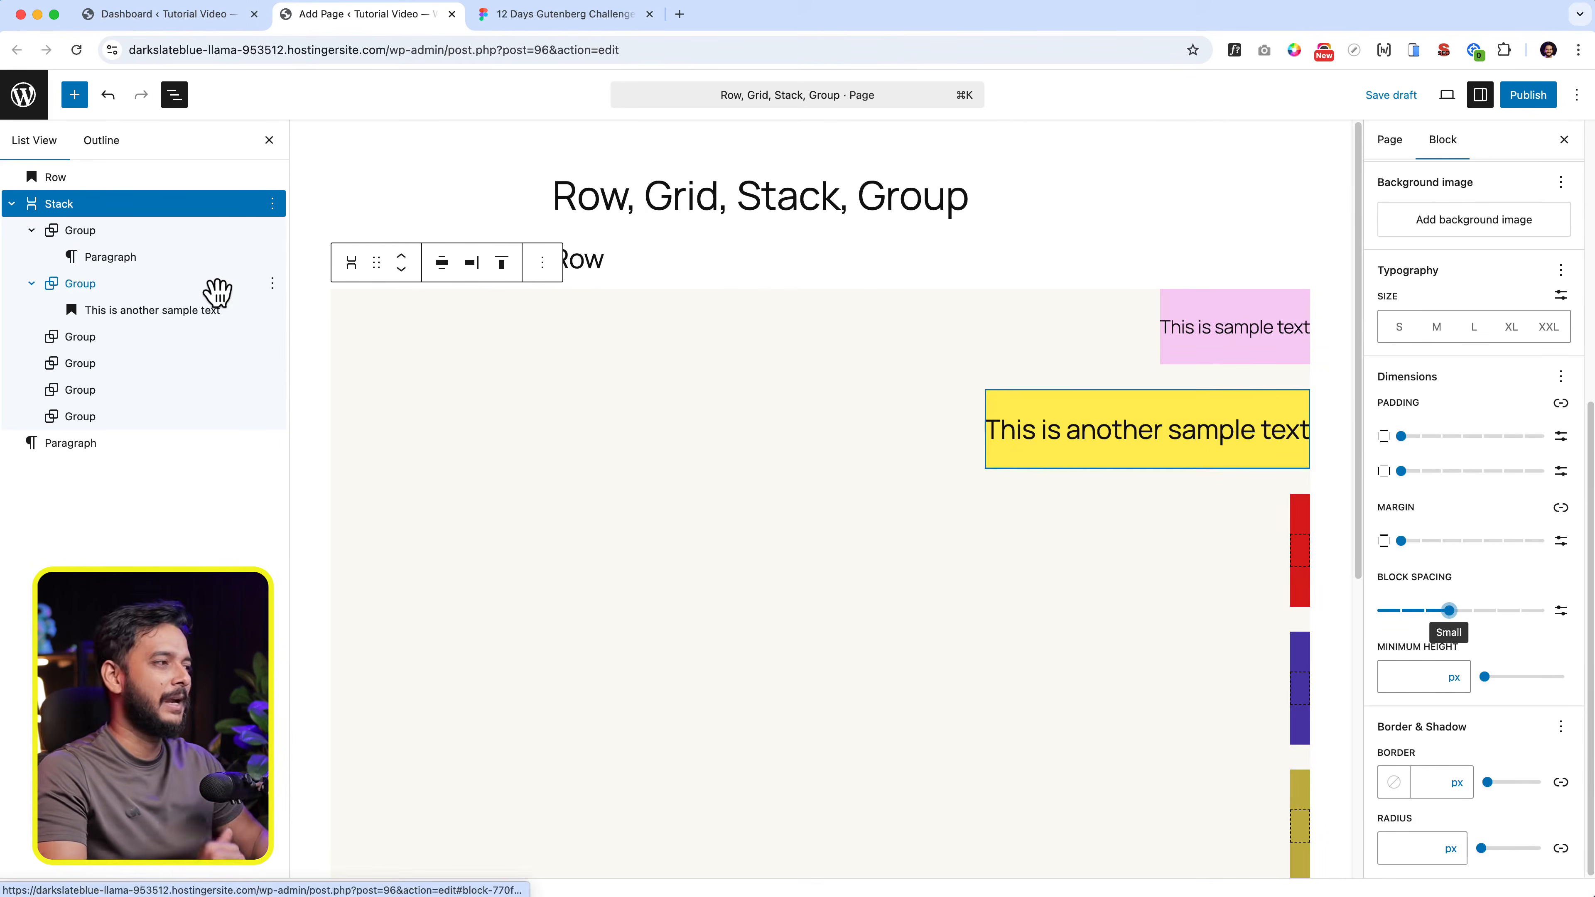
- Unlink the pink group's padding sides and greatly increase its bottom padding
{"action": "left_click", "coordinate": [217, 286]}
{"action": "left_click", "coordinate": [135, 232]}
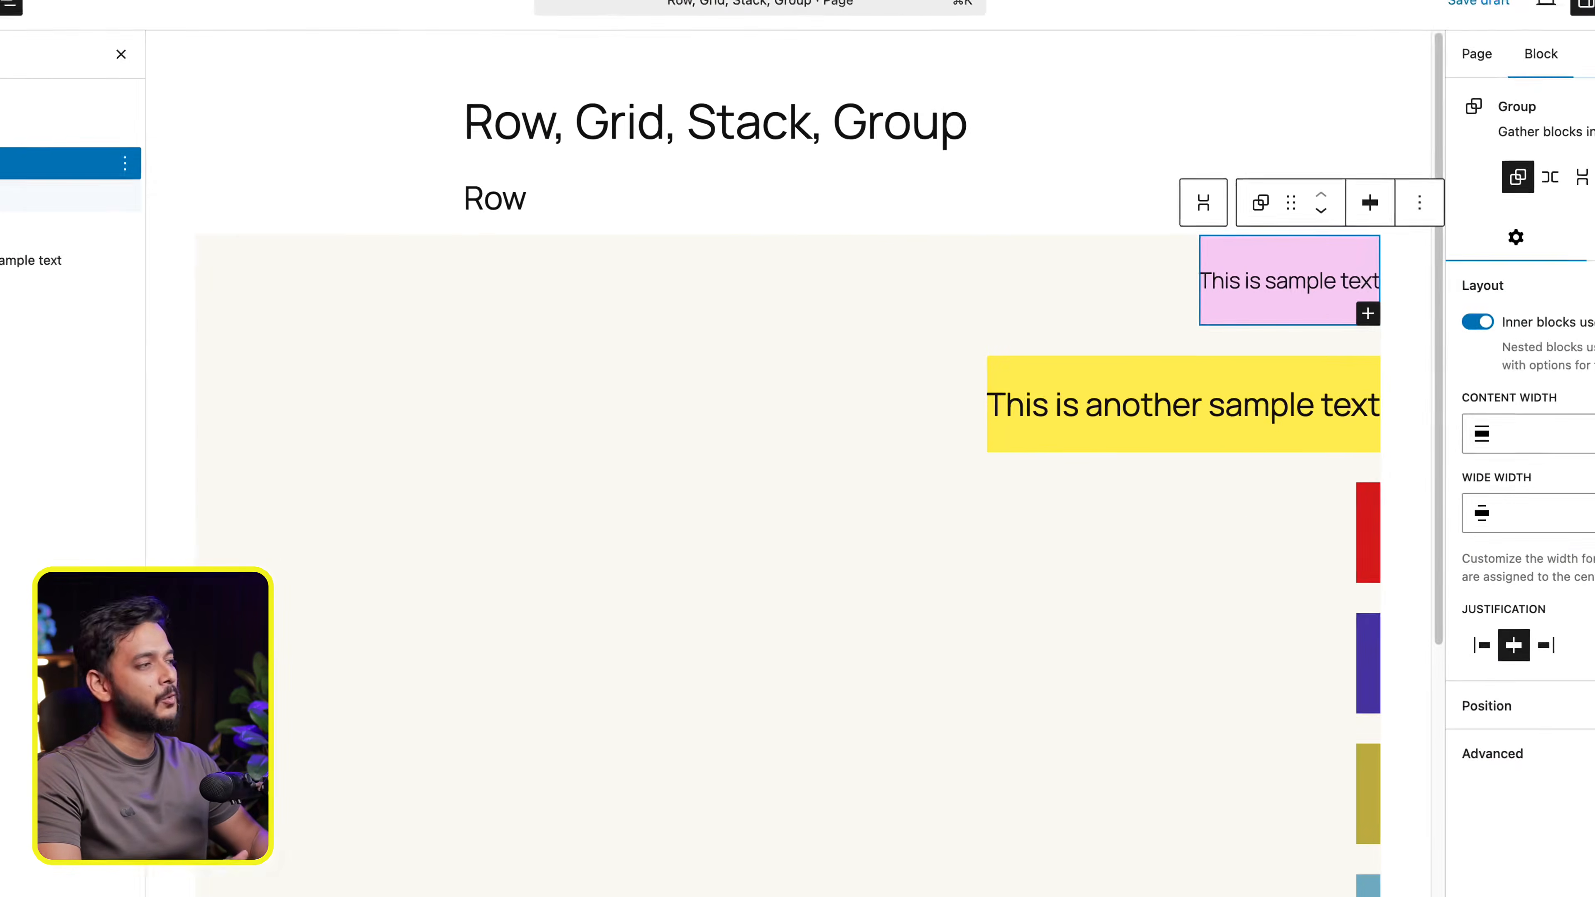
{"action": "left_click", "coordinate": [1547, 181]}
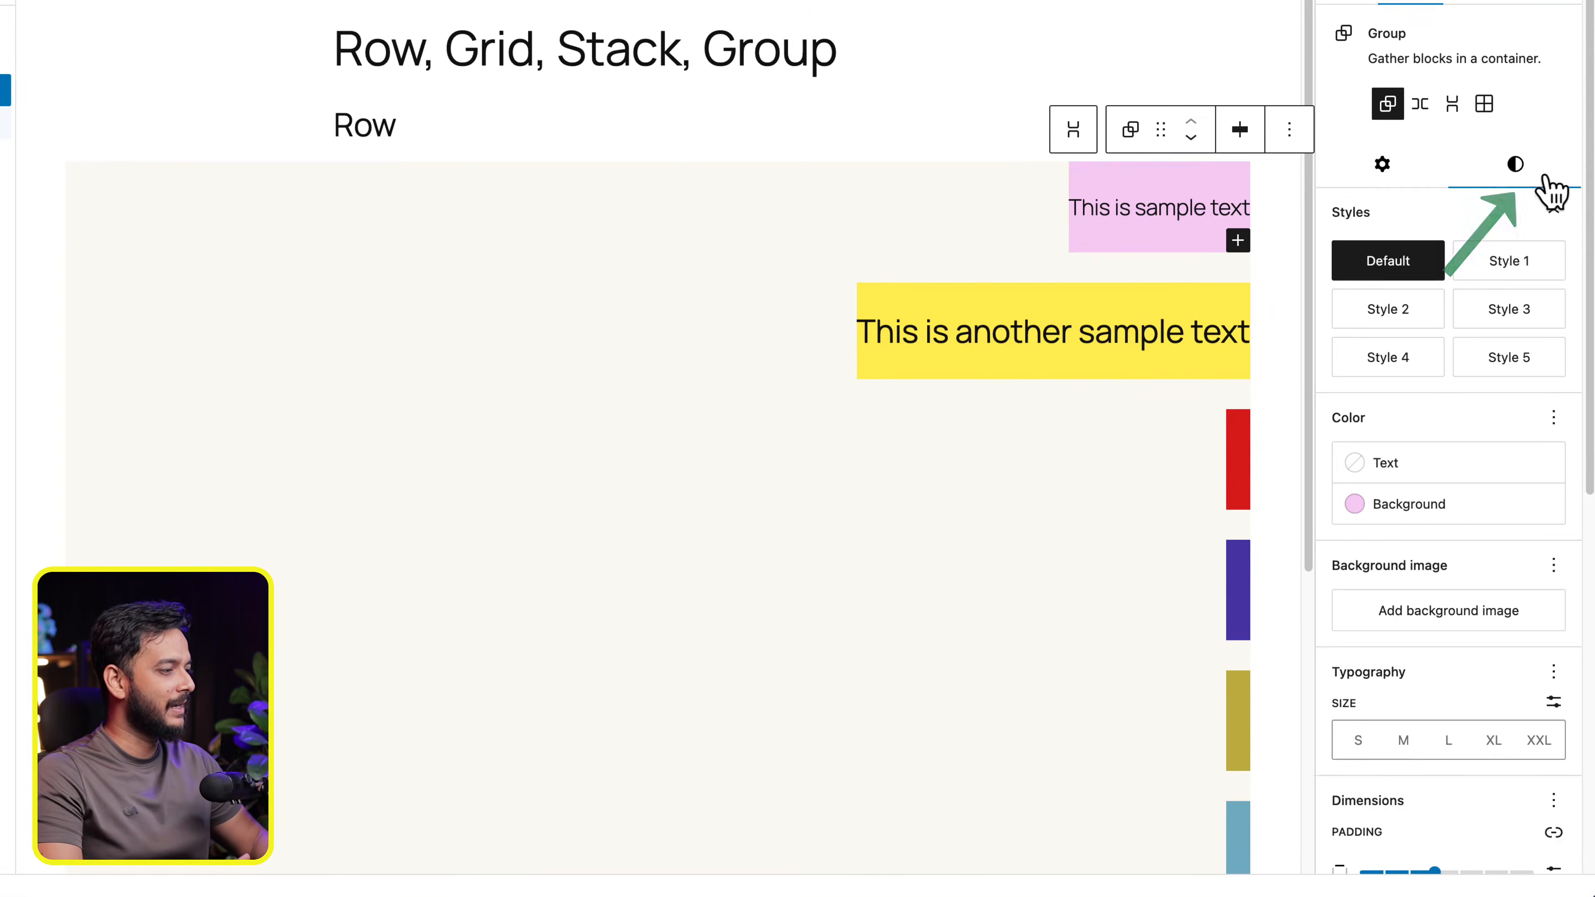
{"action": "scroll", "coordinate": [1506, 577], "scroll_direction": "down", "scroll_amount": 5}
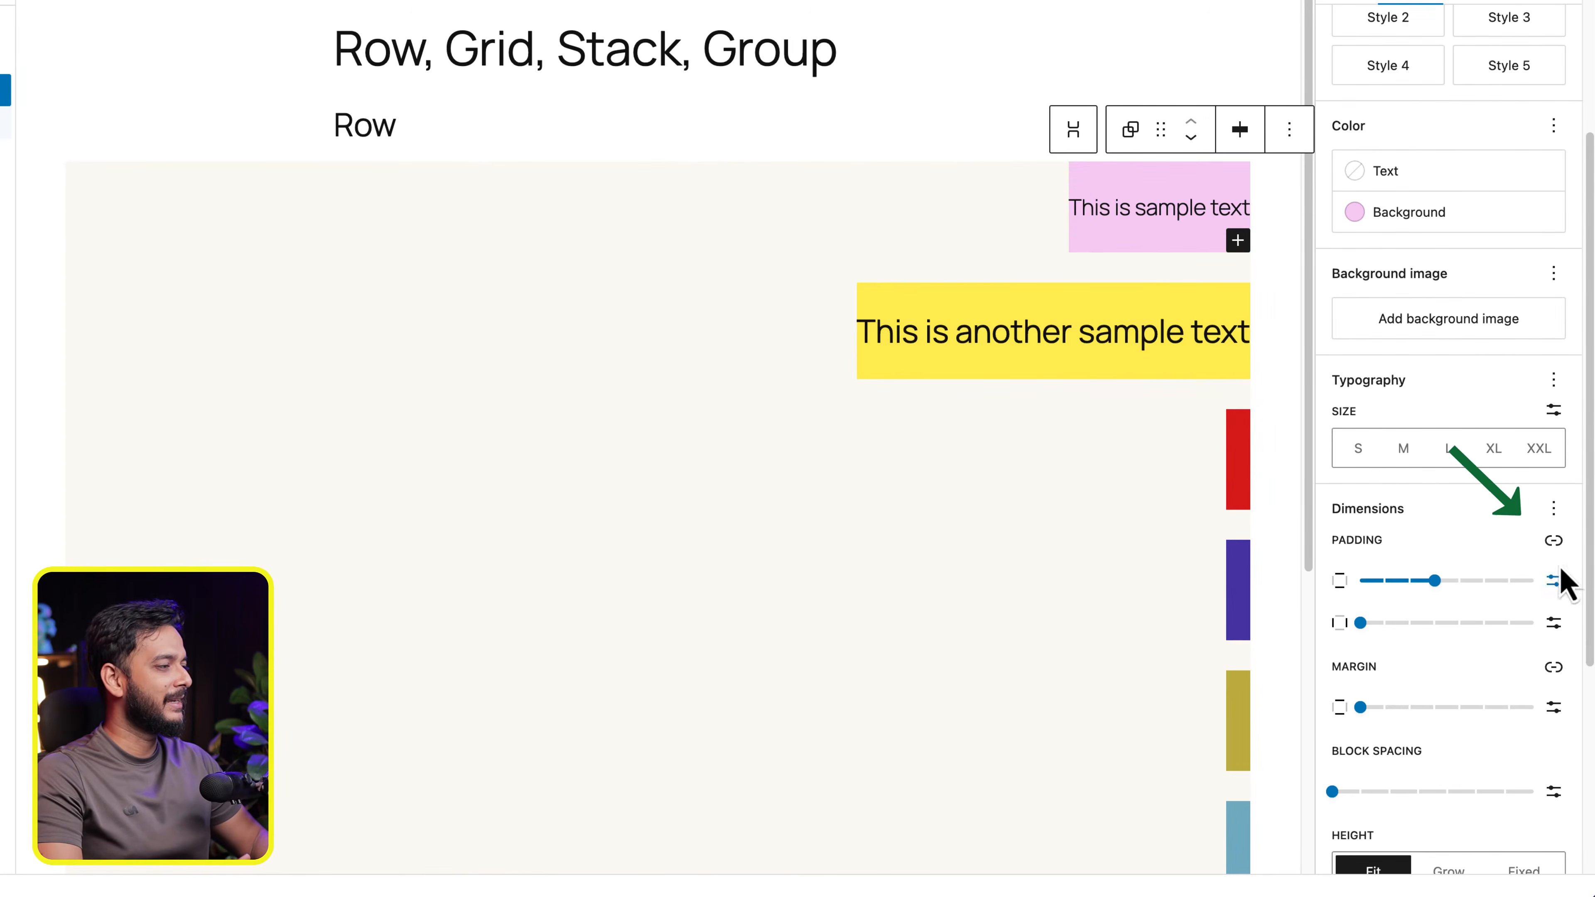
{"action": "left_click", "coordinate": [1554, 540]}
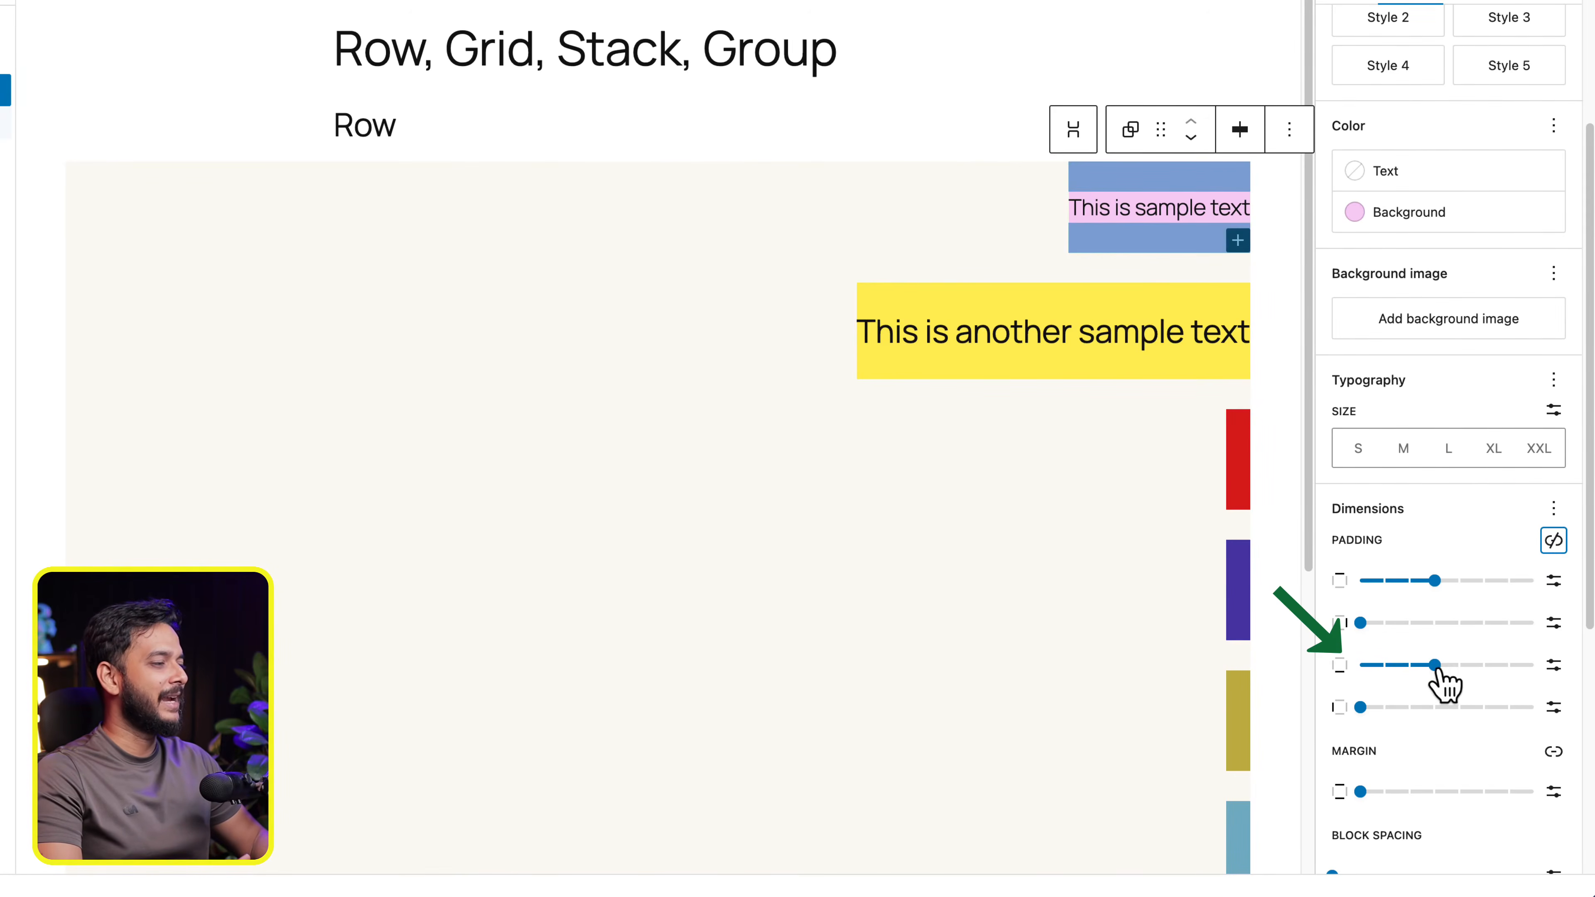
{"action": "left_click_drag", "start_coordinate": [1437, 667], "coordinate": [1552, 678]}
{"action": "left_click", "coordinate": [541, 319]}
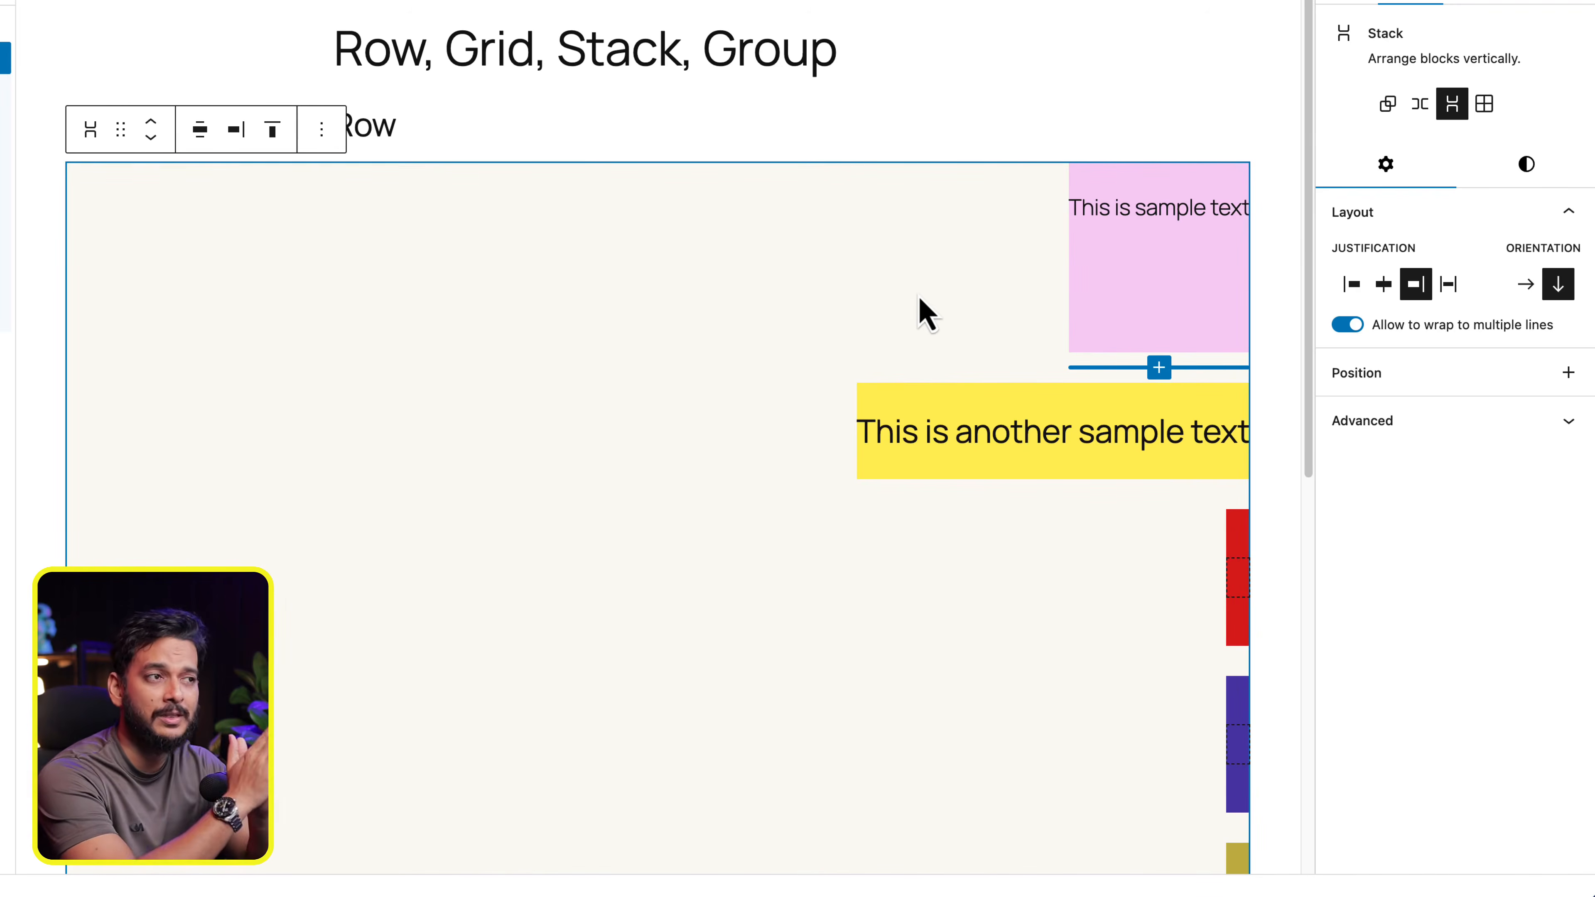
- Reset the pink group's padding, relink its sides, and set the vertical padding to Small
{"action": "left_click", "coordinate": [1124, 432]}
{"action": "left_click", "coordinate": [1177, 344]}
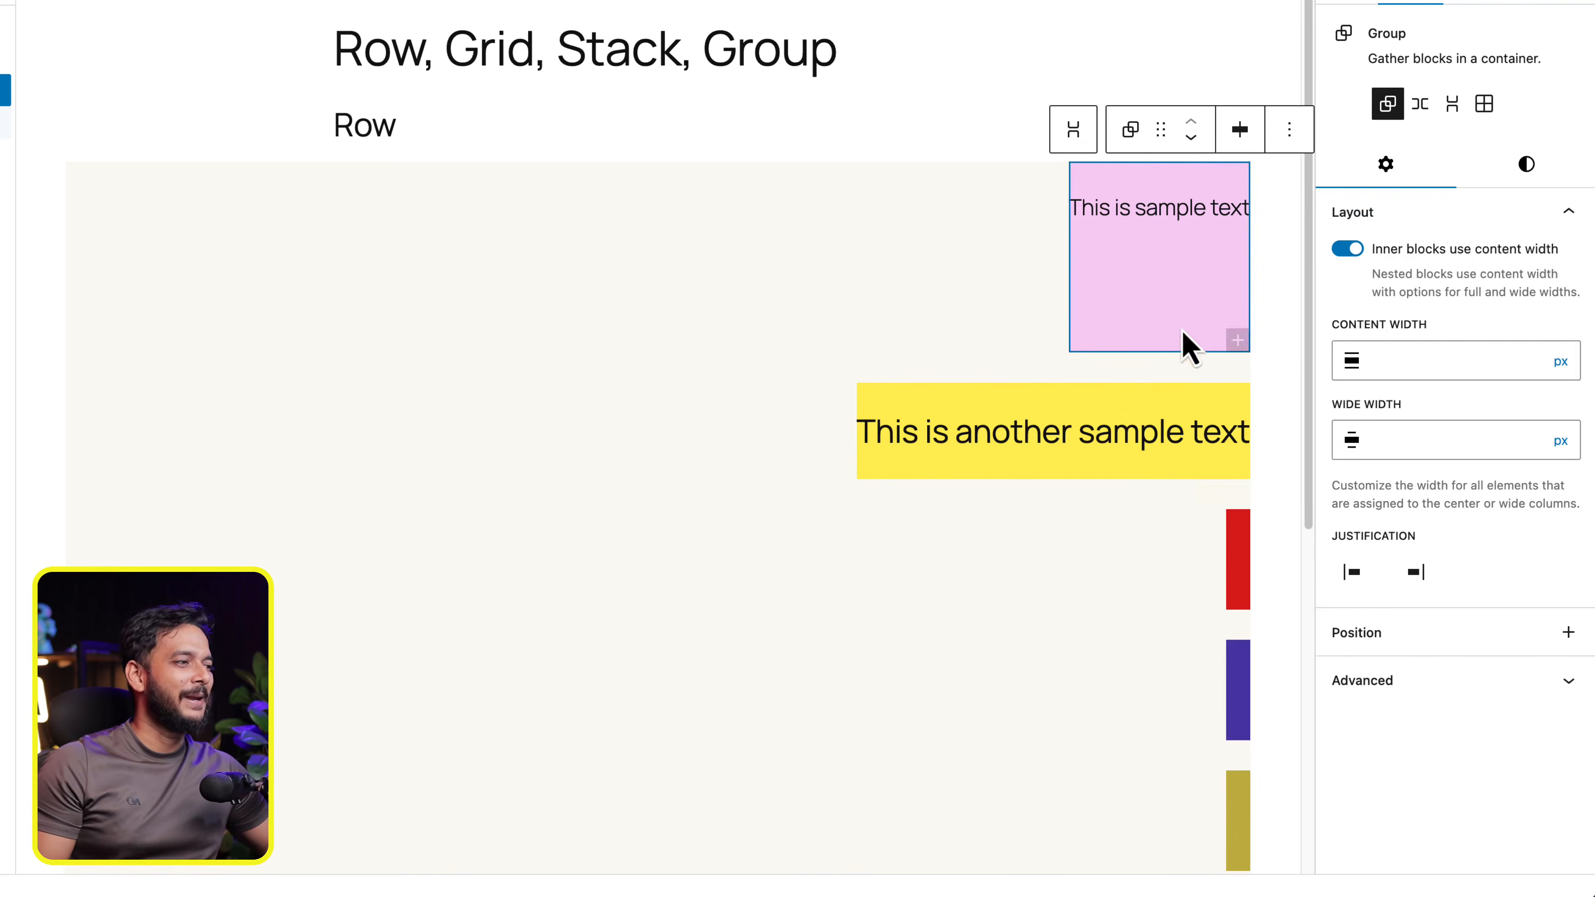
{"action": "left_click", "coordinate": [1523, 182]}
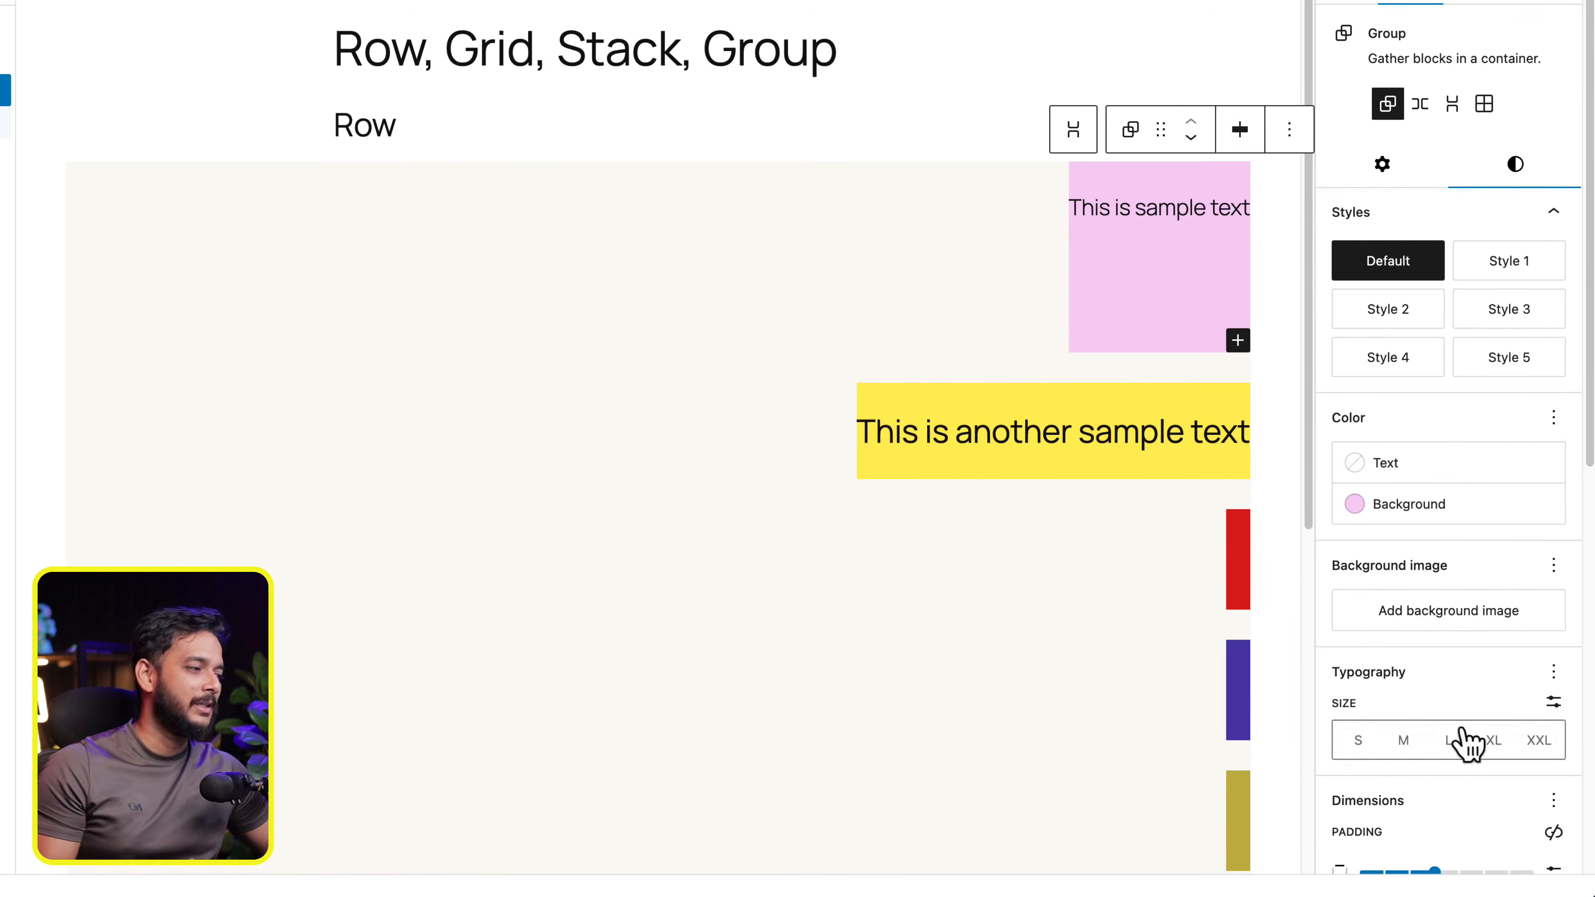
{"action": "left_click", "coordinate": [1554, 800]}
{"action": "left_click", "coordinate": [1254, 566]}
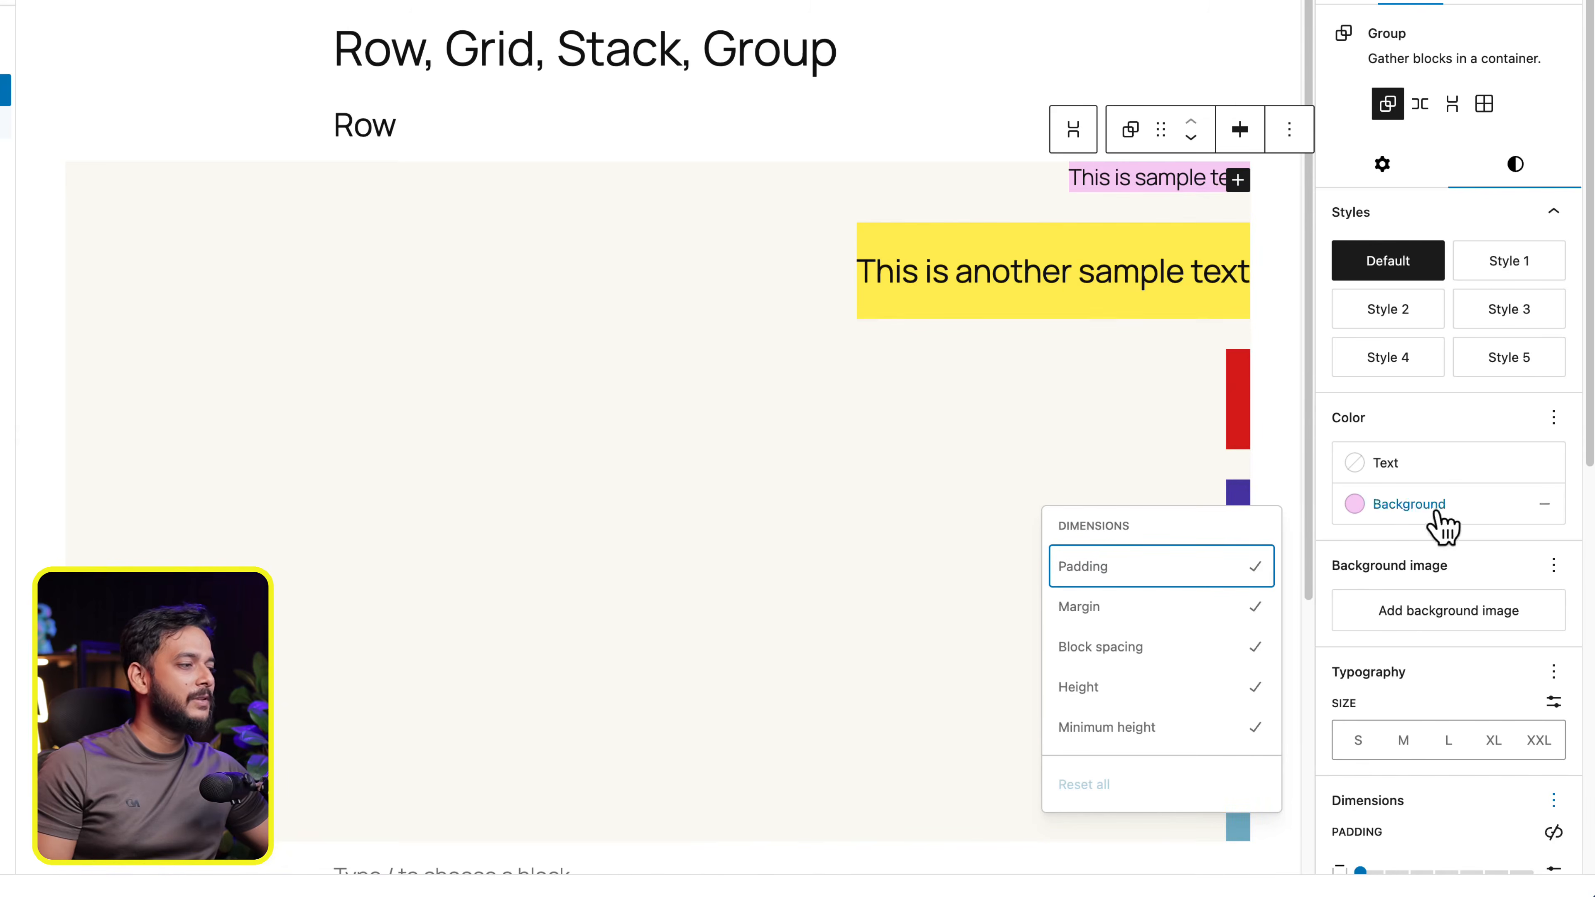
{"action": "left_click", "coordinate": [1554, 828]}
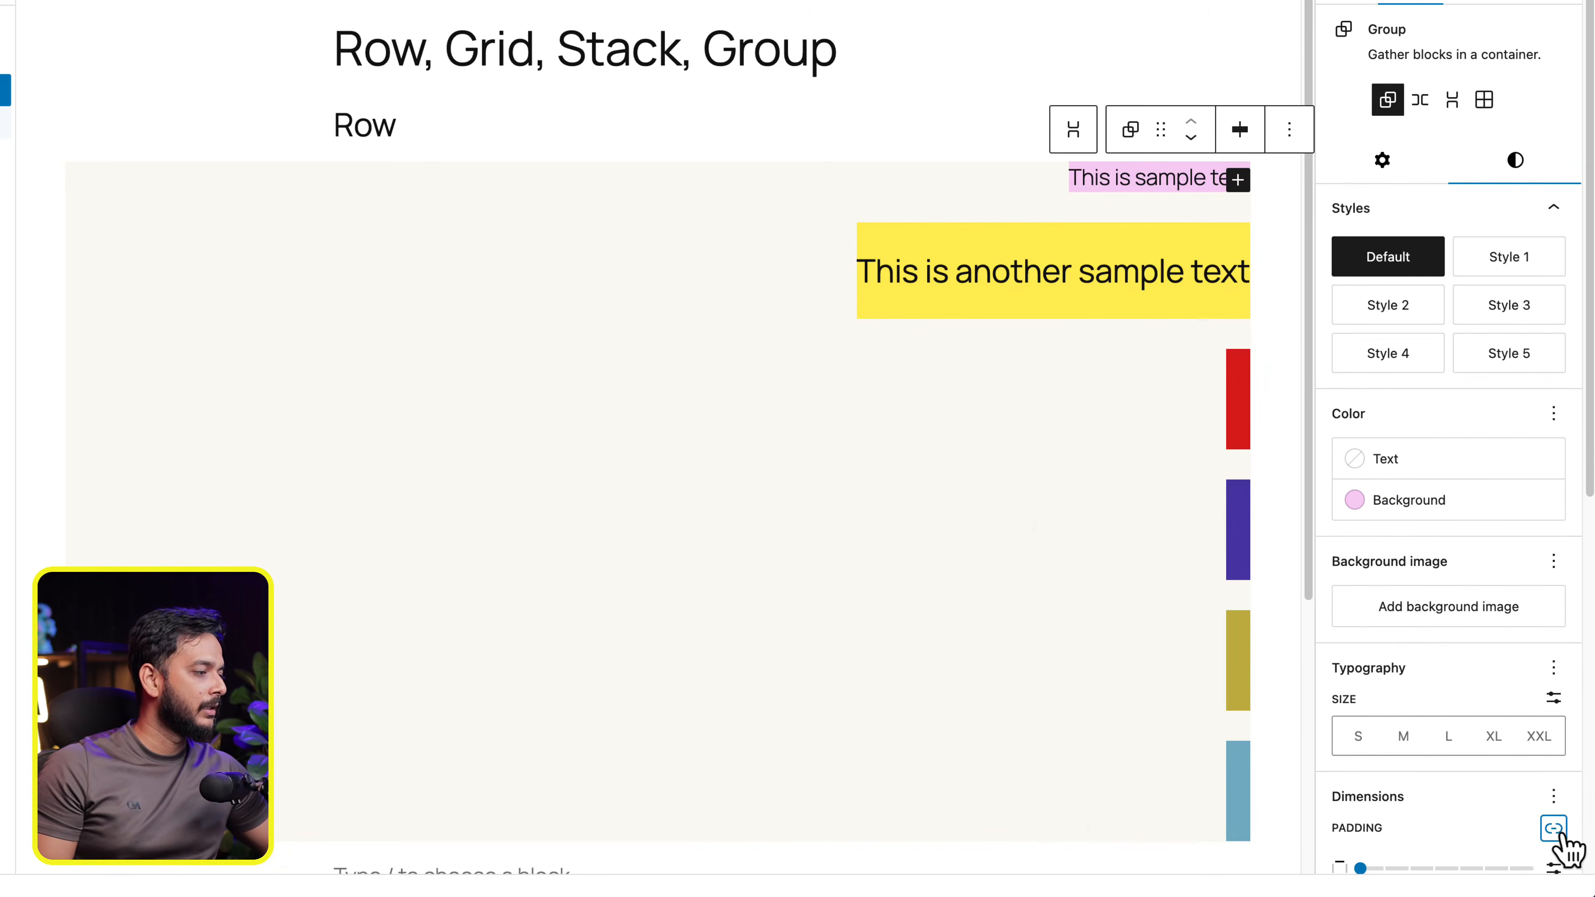
{"action": "scroll", "coordinate": [1469, 792], "scroll_direction": "down", "scroll_amount": 3}
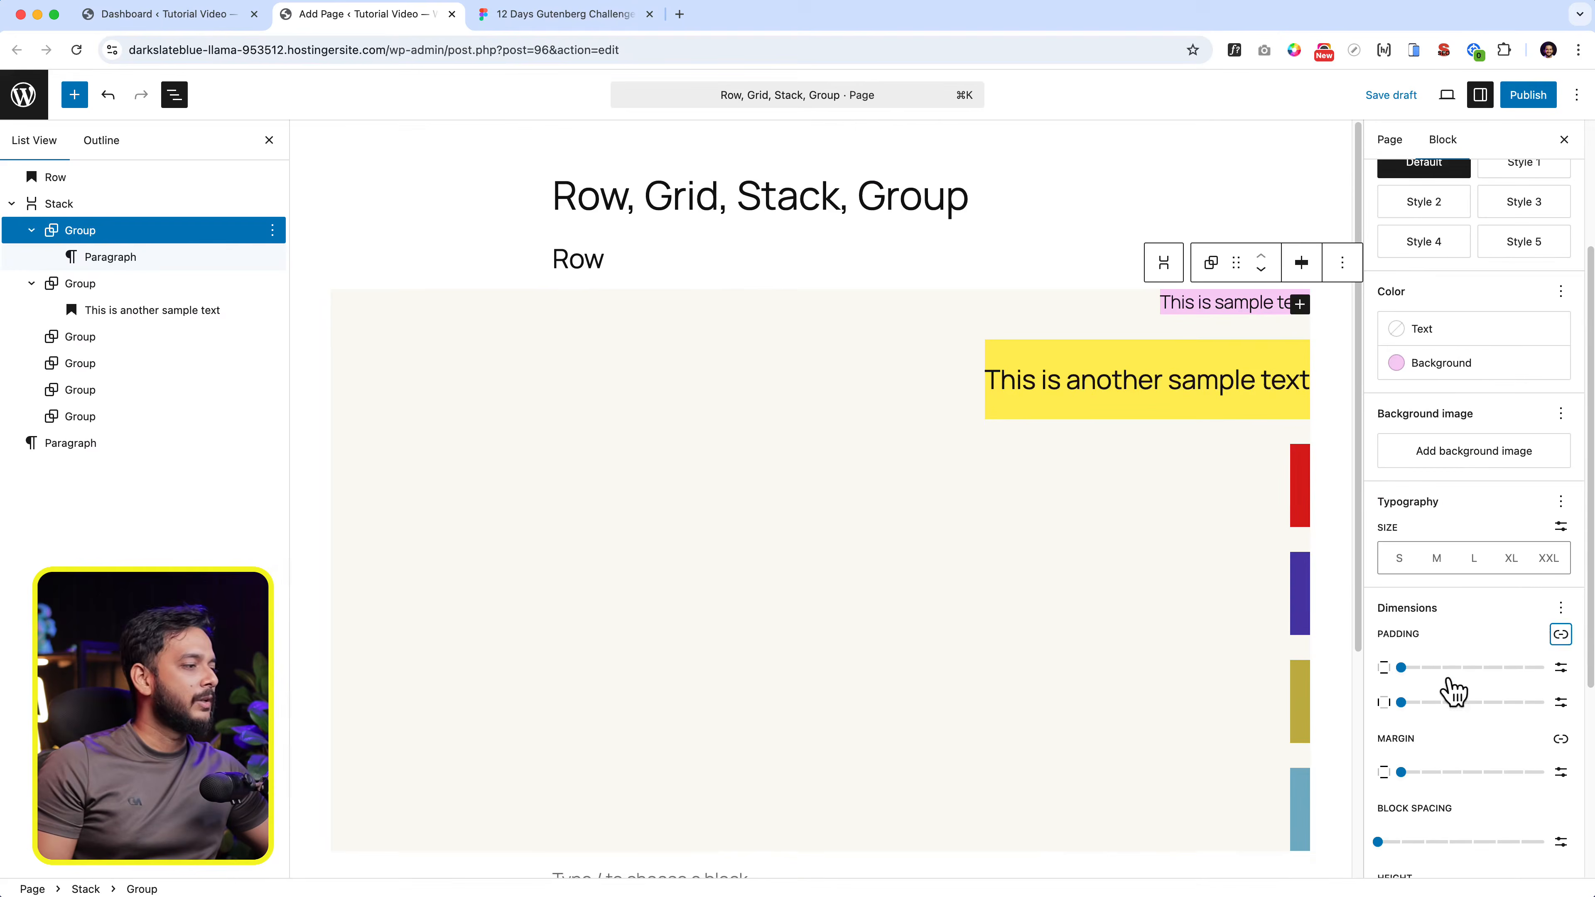
{"action": "left_click", "coordinate": [1461, 667]}
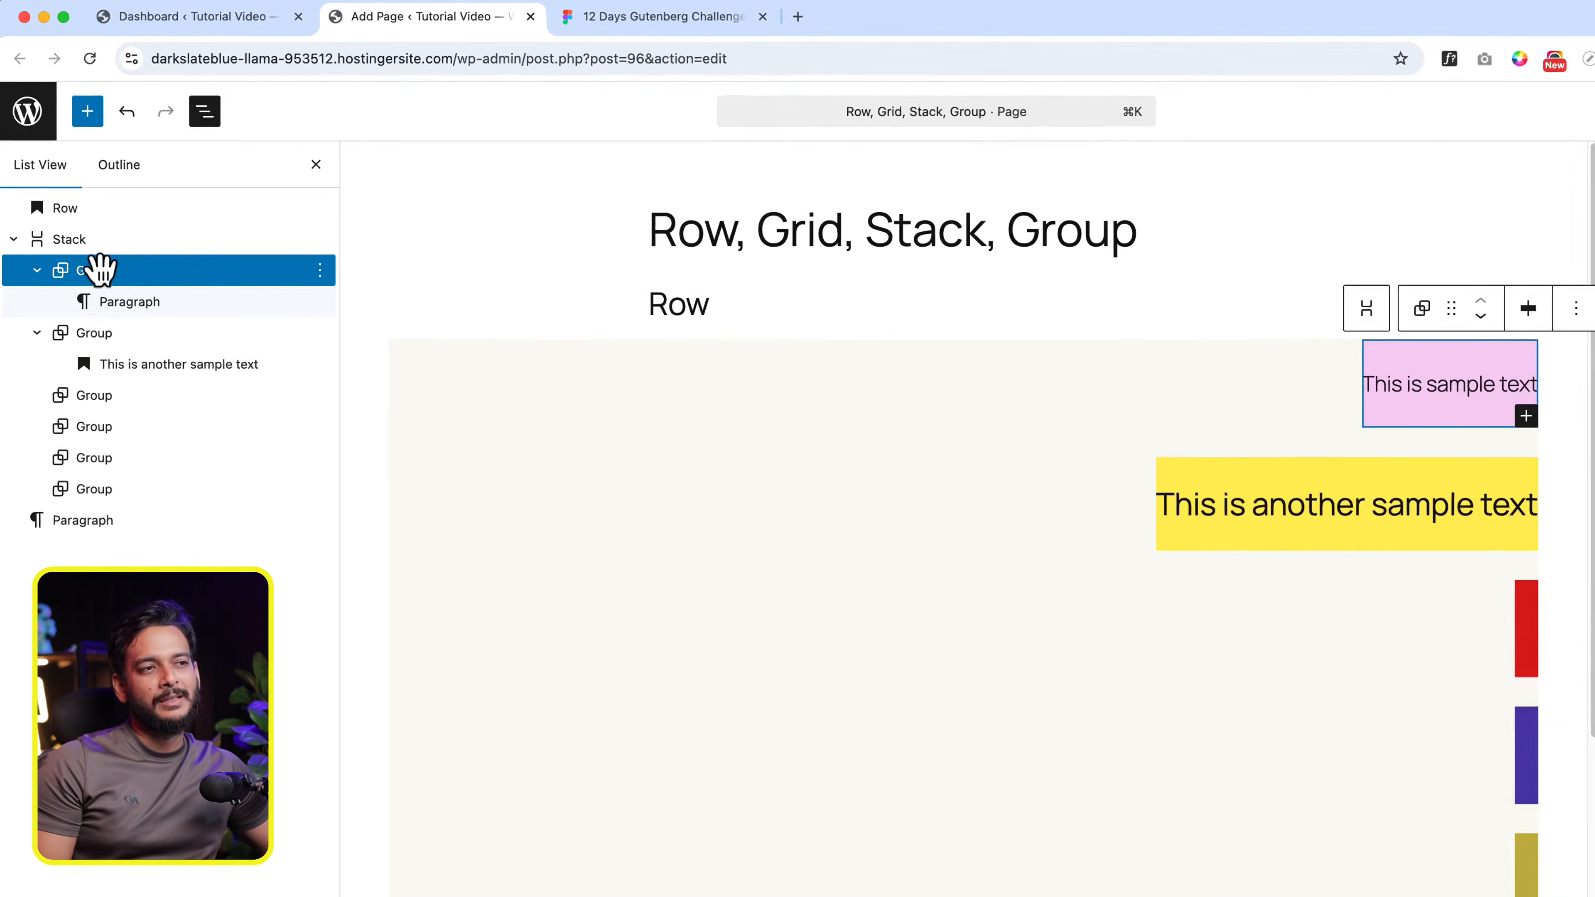
- Set the parent Stack's block spacing to XX-Large
{"action": "left_click", "coordinate": [104, 241]}
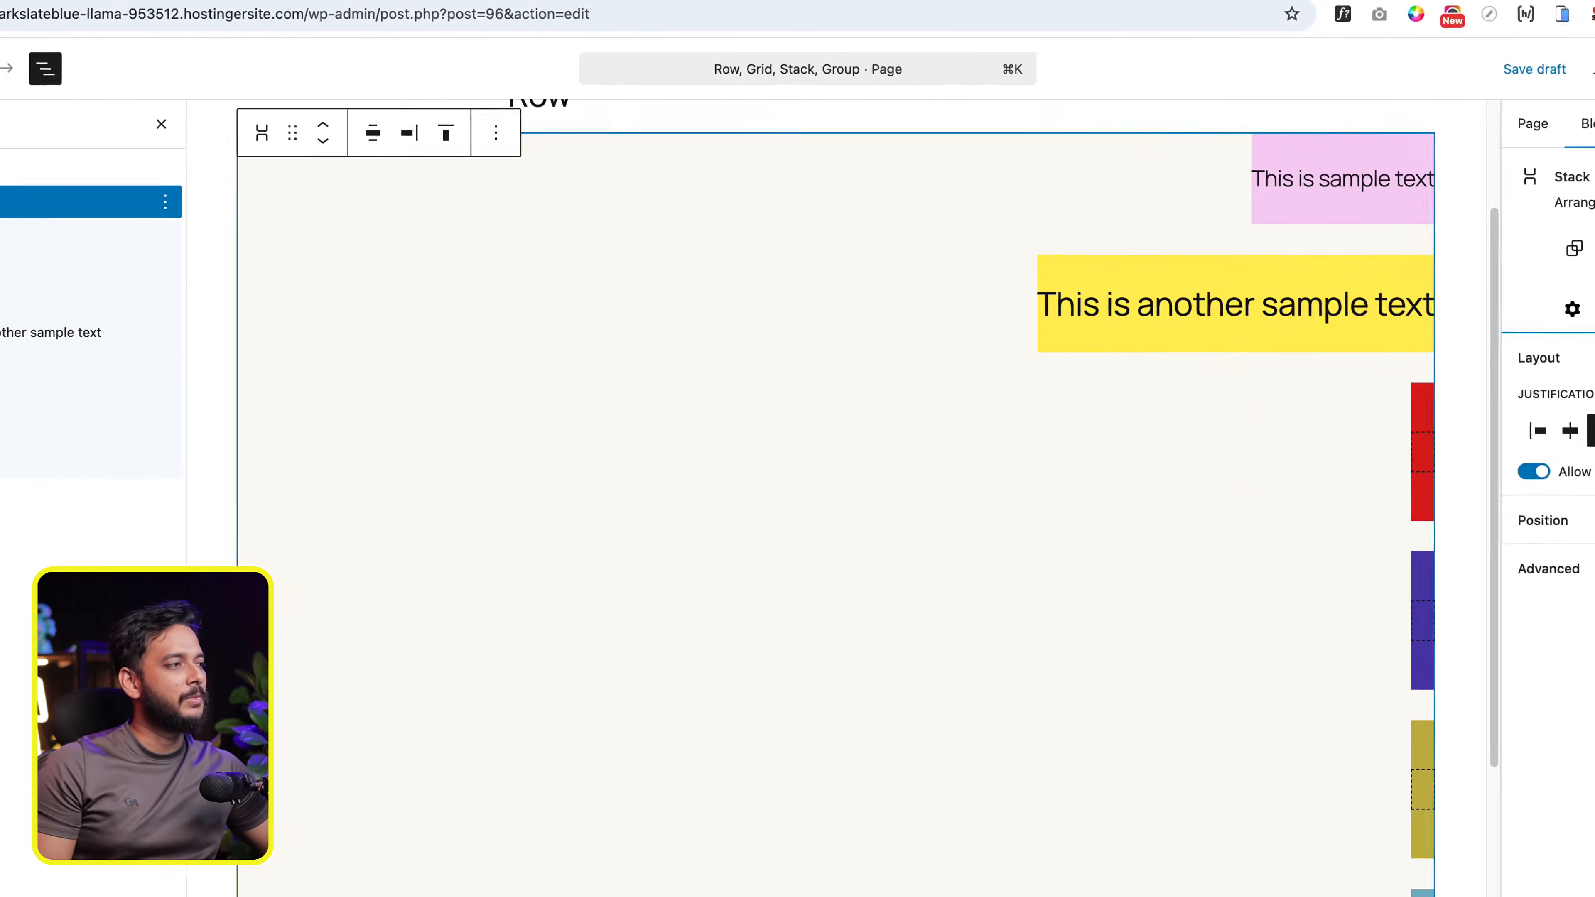
{"action": "left_click", "coordinate": [1526, 258]}
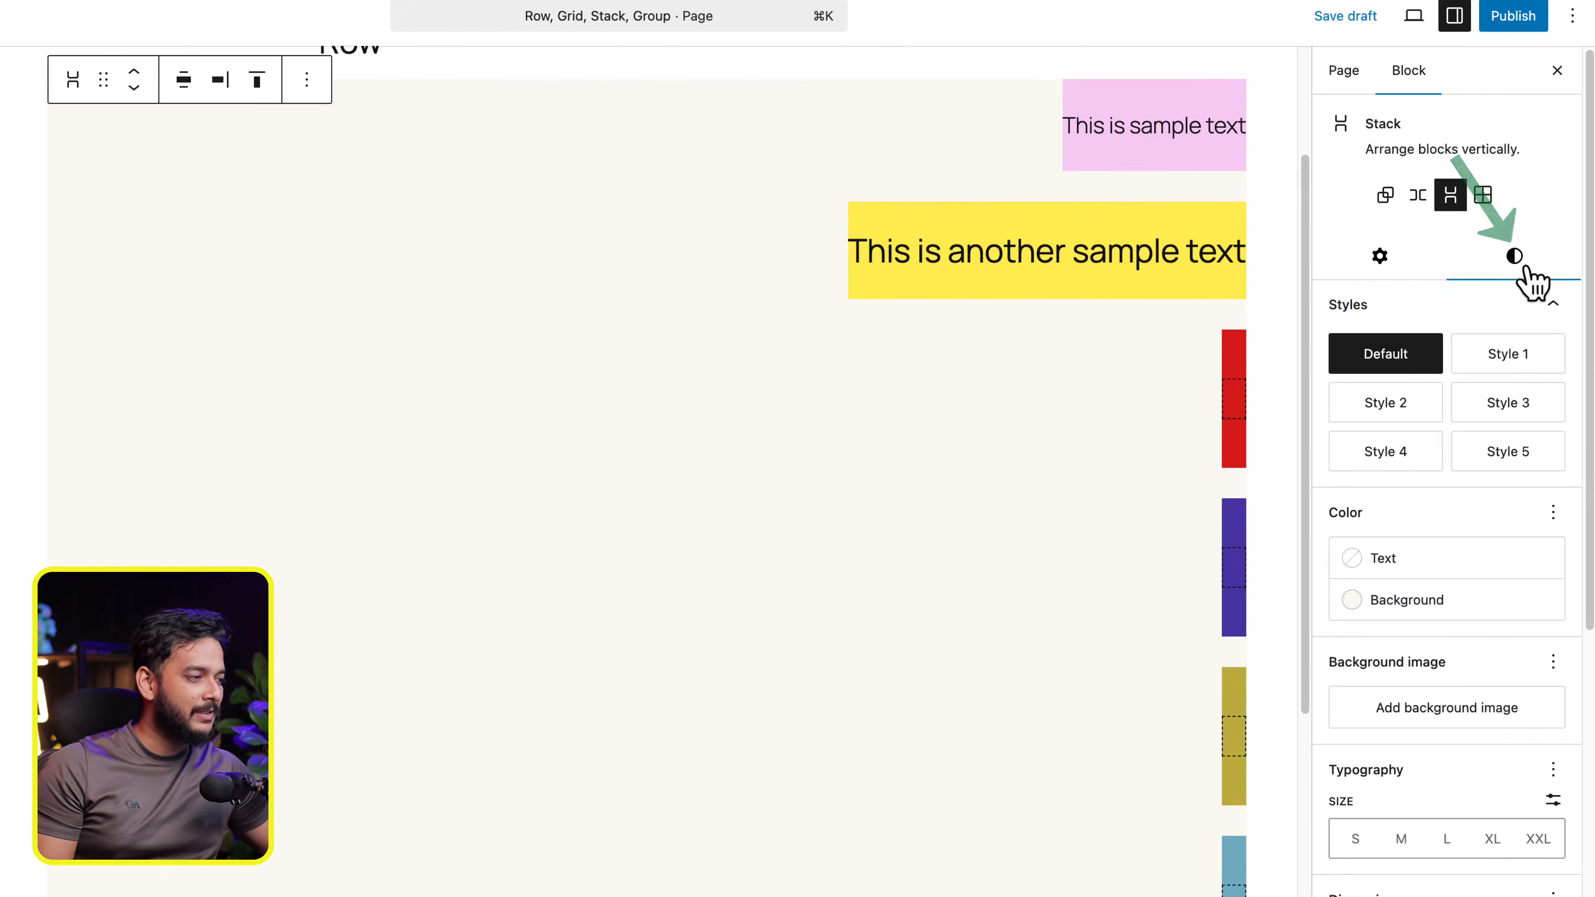
{"action": "scroll", "coordinate": [1475, 703], "scroll_direction": "down", "scroll_amount": 5}
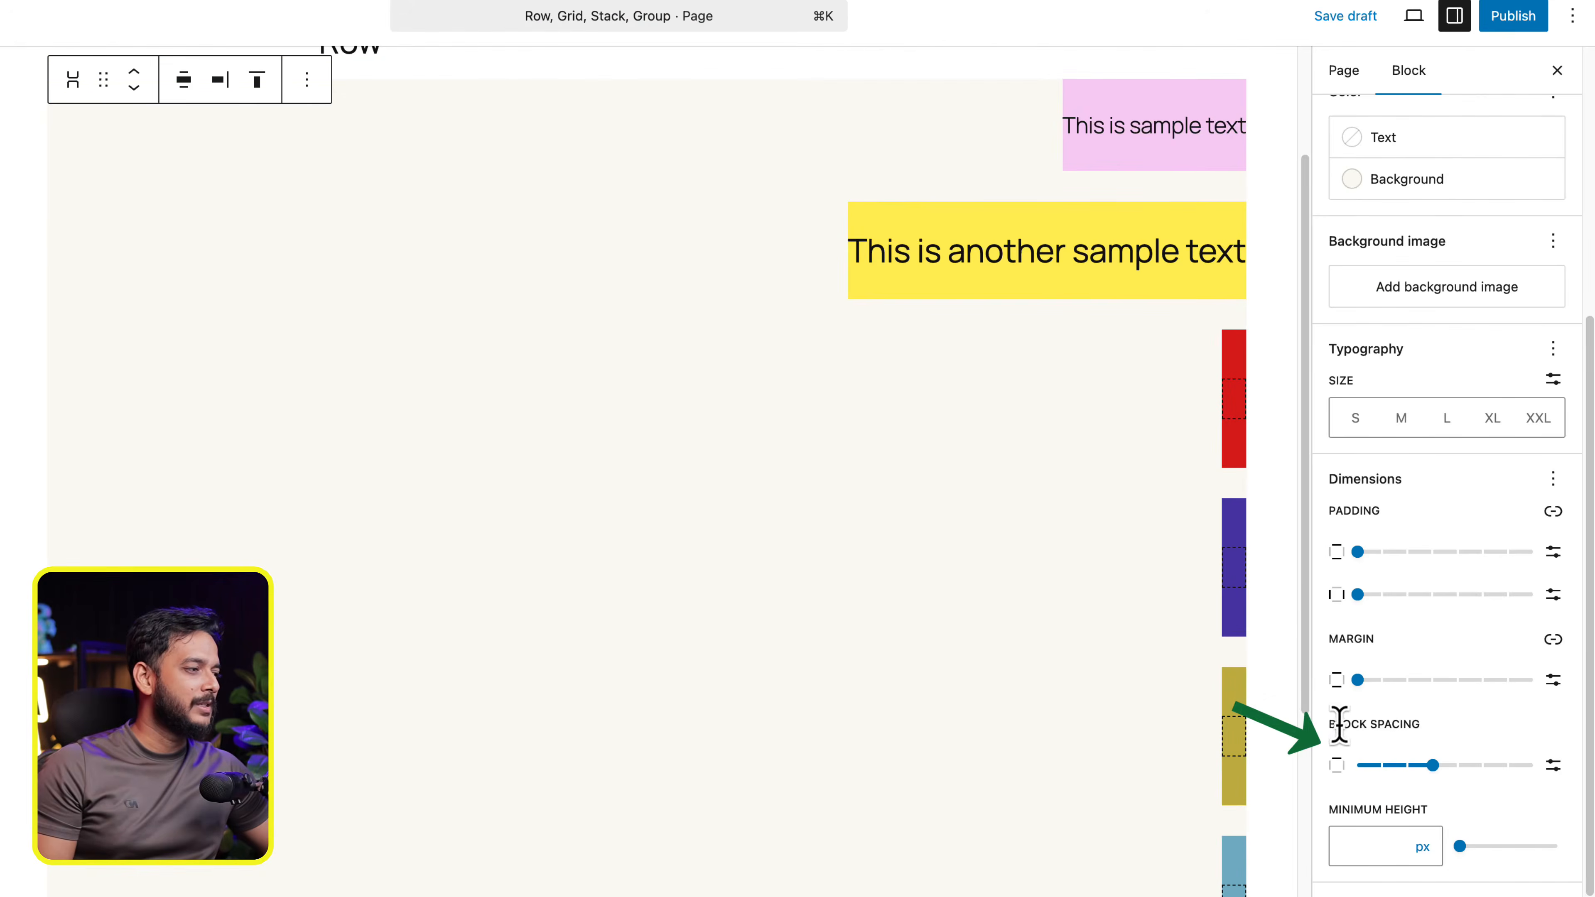
{"action": "left_click_drag", "start_coordinate": [1342, 724], "coordinate": [1541, 798]}
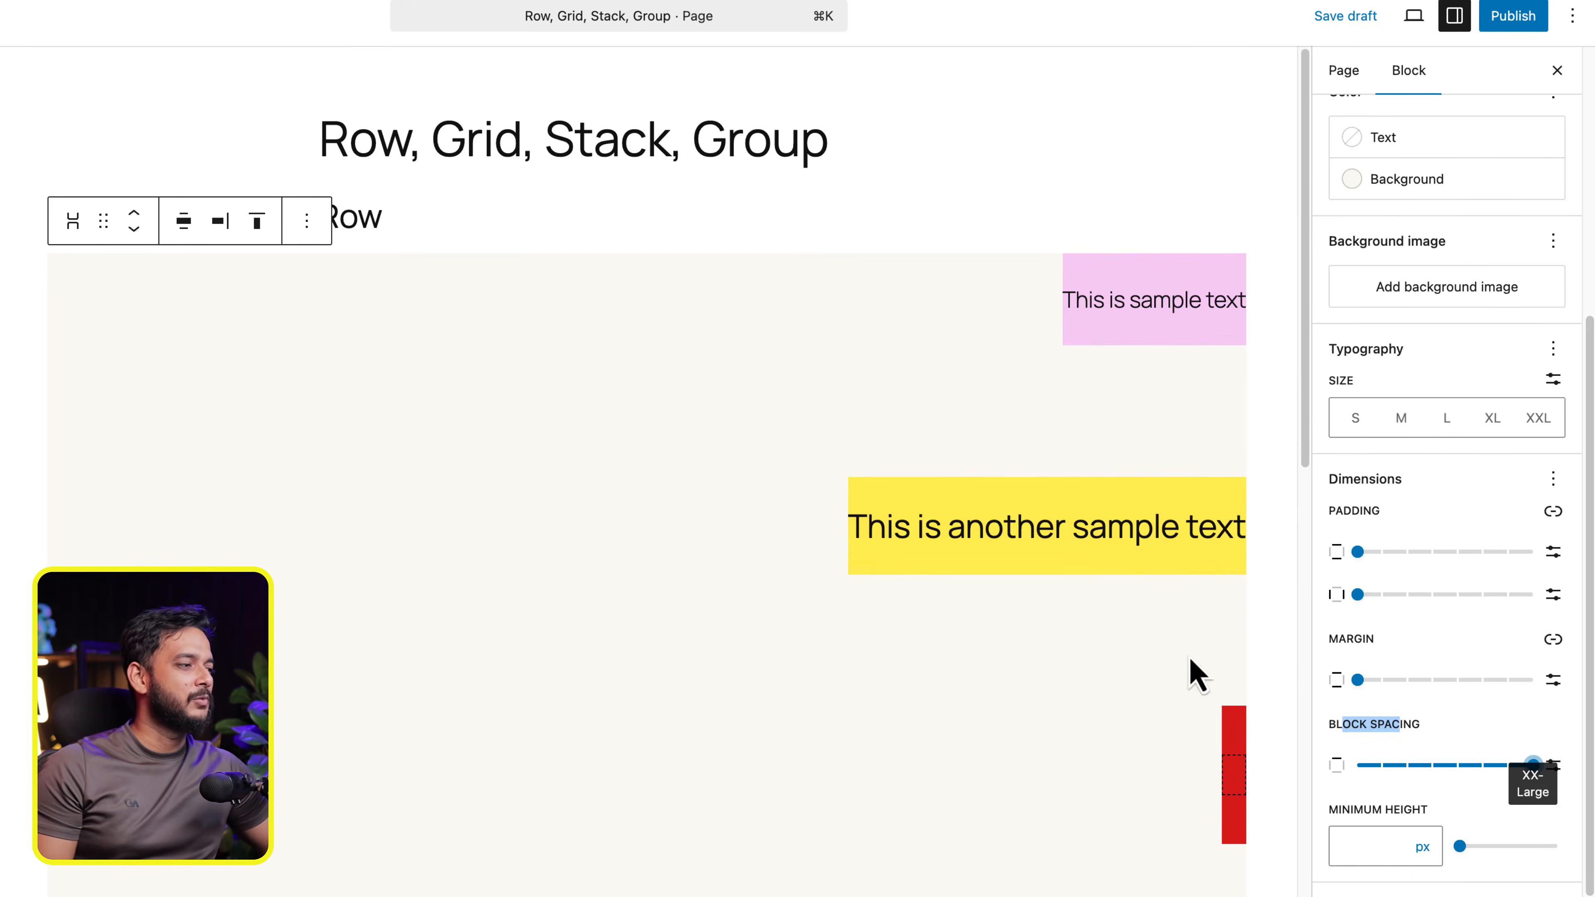
{"action": "scroll", "coordinate": [1192, 671], "scroll_direction": "down", "scroll_amount": 5}
- Convert the Stack to a Row layout and set its block spacing to Regular
{"action": "scroll", "coordinate": [1395, 637], "scroll_direction": "up", "scroll_amount": 7}
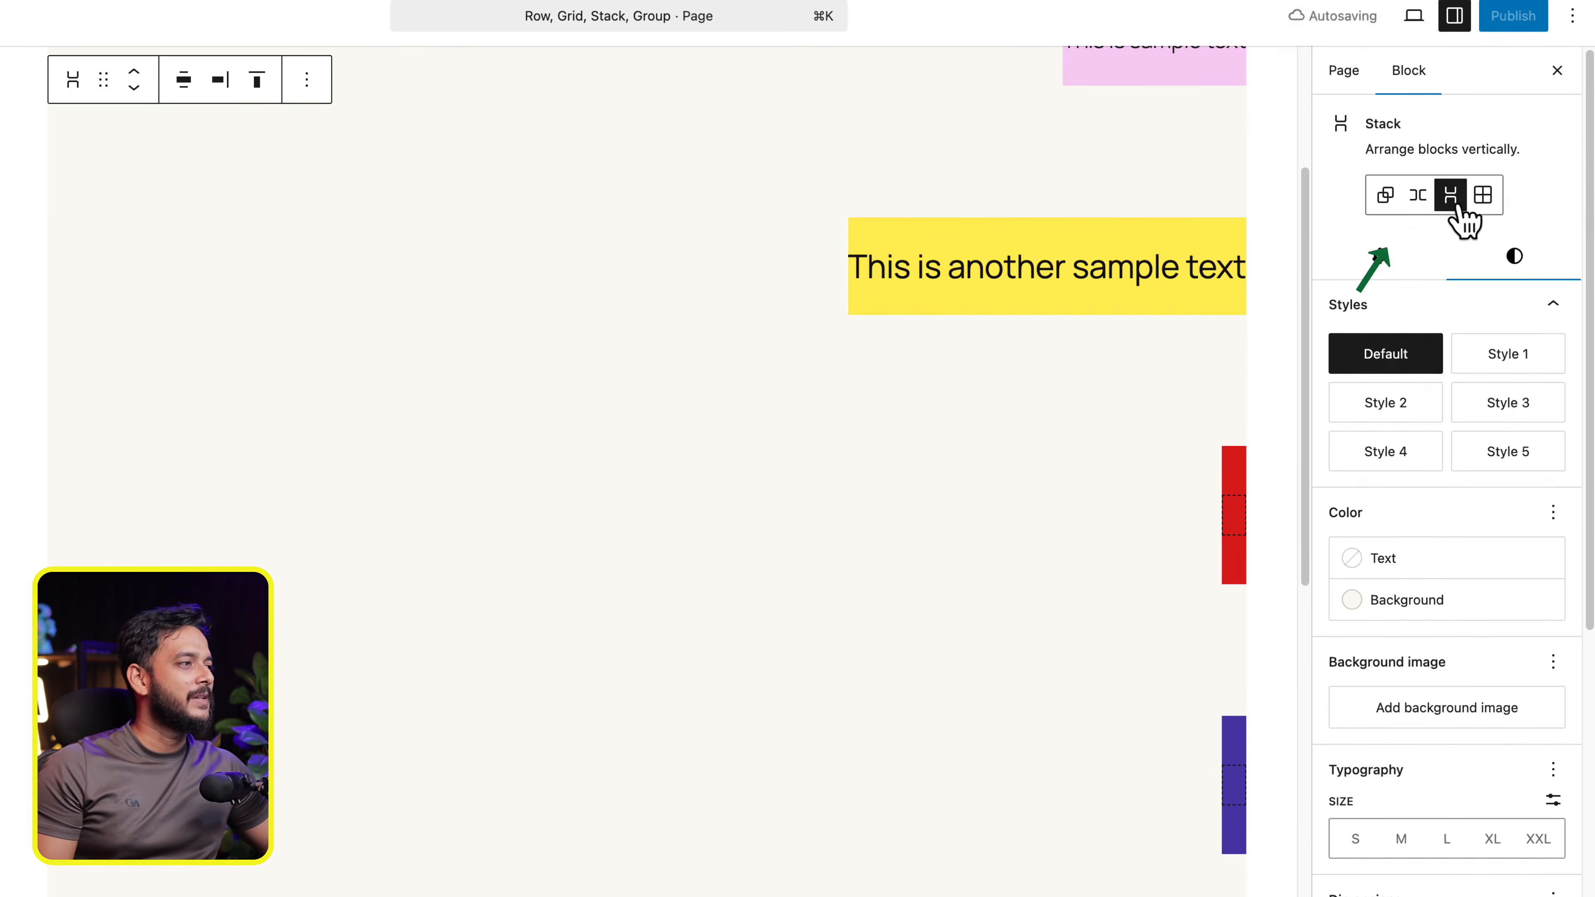
{"action": "left_click", "coordinate": [1417, 196]}
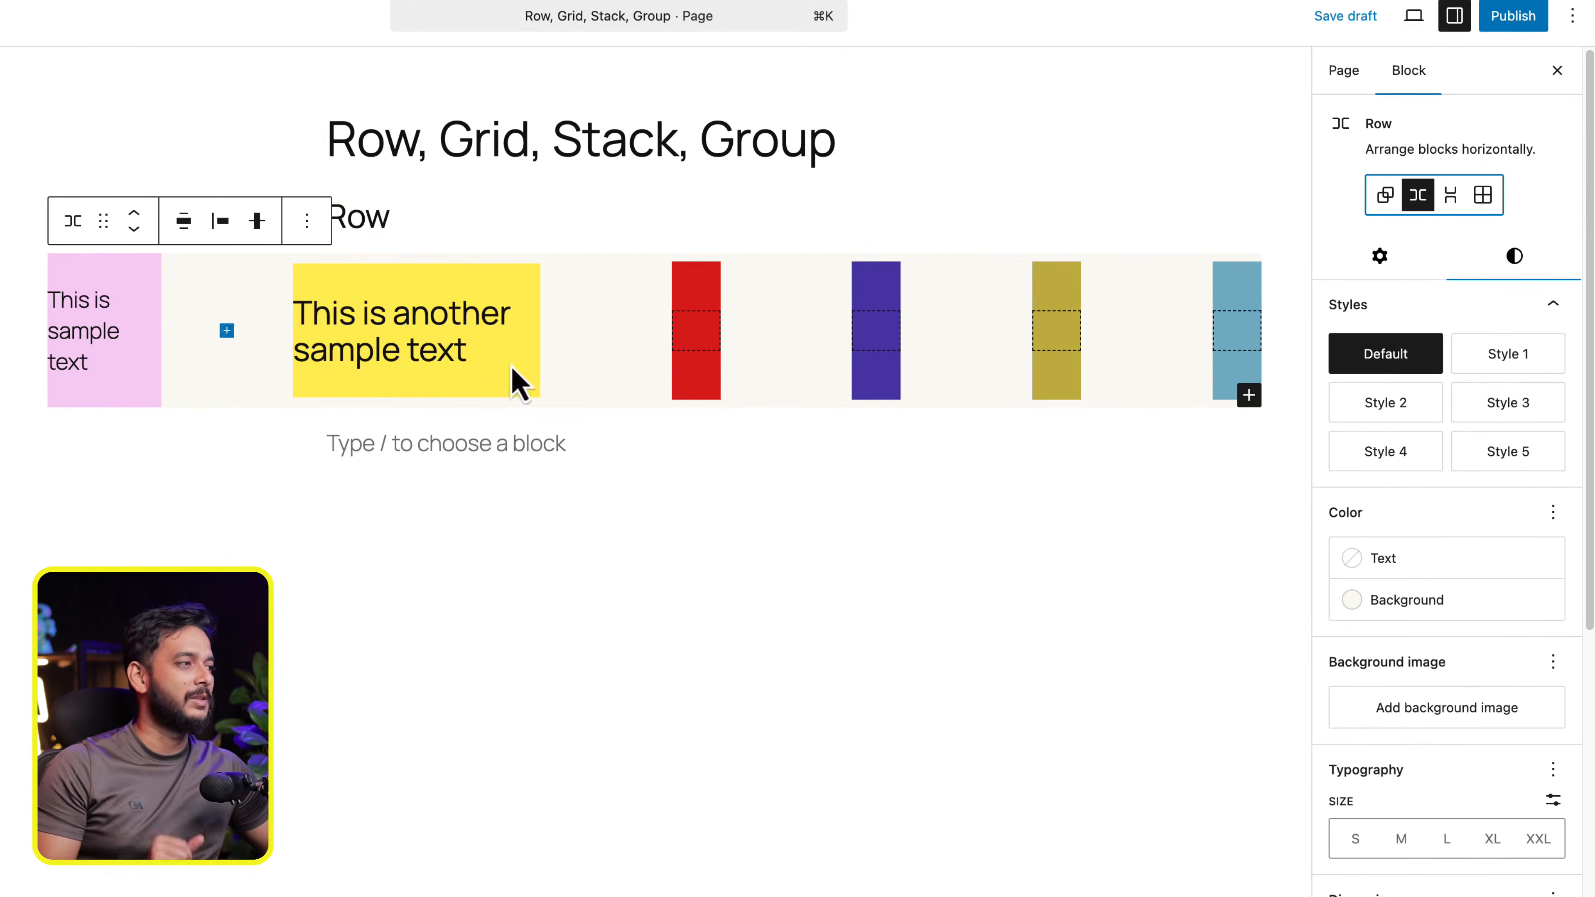
{"action": "left_click", "coordinate": [1362, 271]}
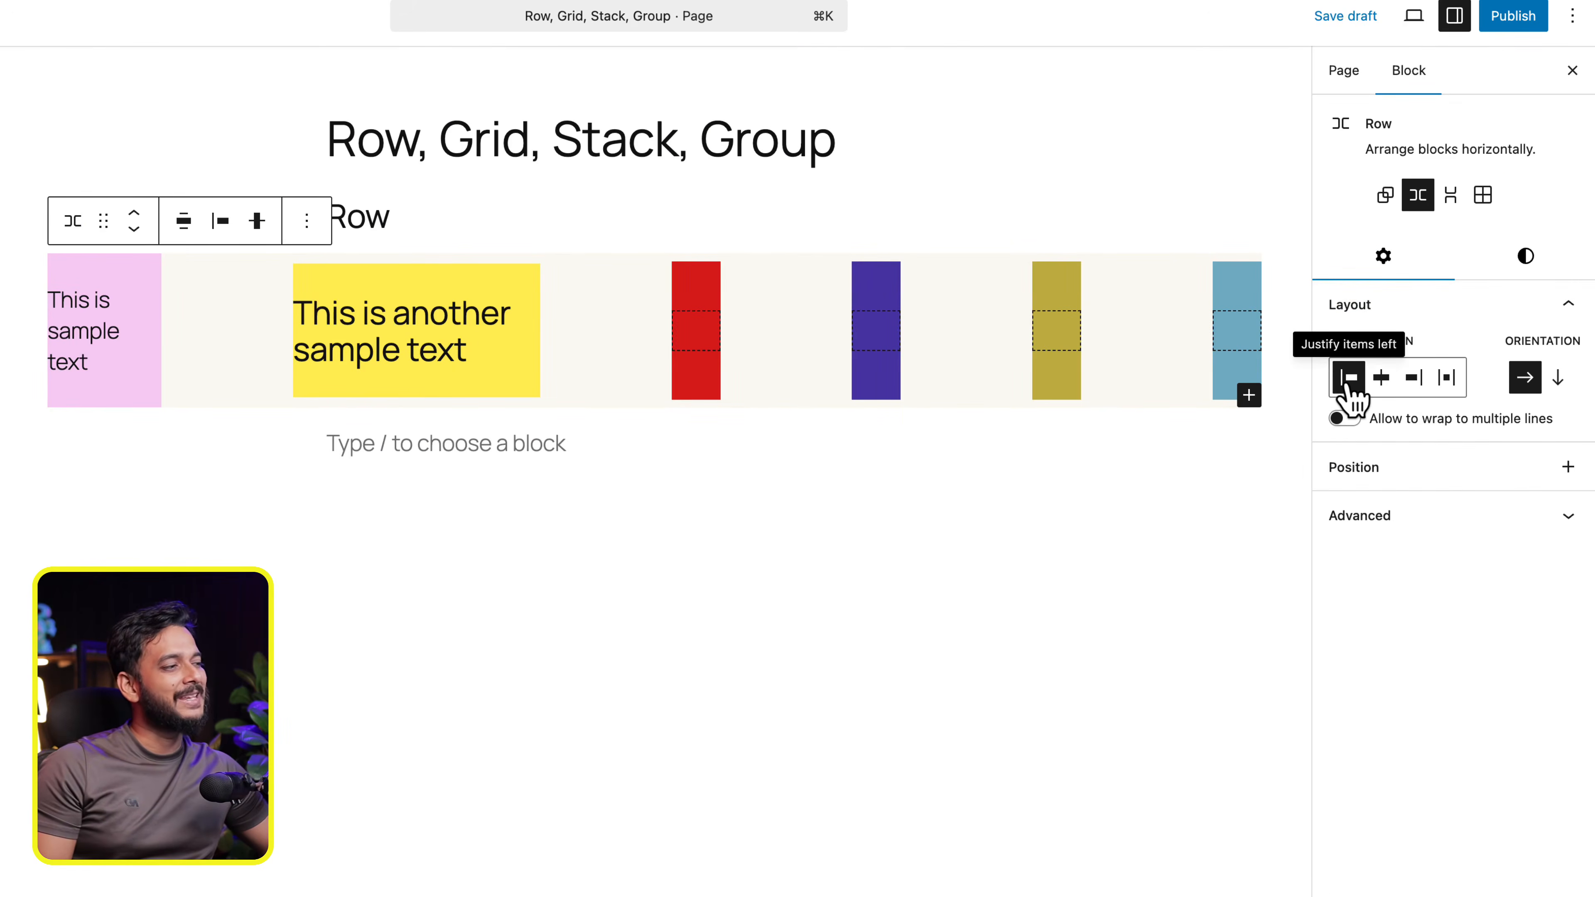
{"action": "left_click", "coordinate": [1550, 272]}
{"action": "scroll", "coordinate": [1481, 628], "scroll_direction": "down", "scroll_amount": 10}
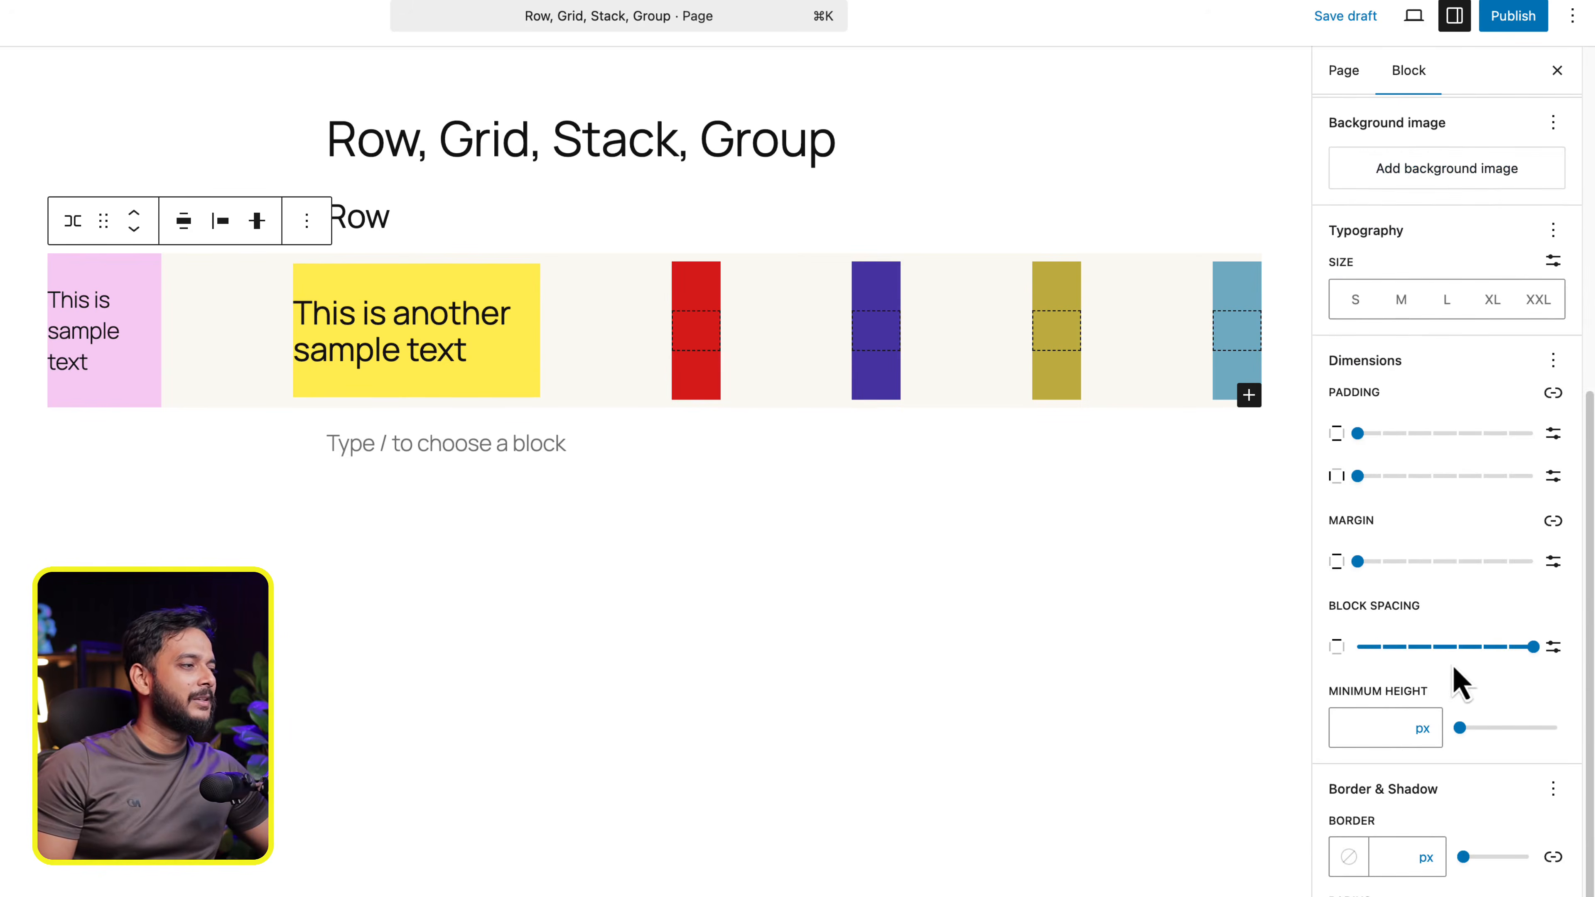
{"action": "left_click_drag", "start_coordinate": [1375, 637], "coordinate": [1464, 655]}
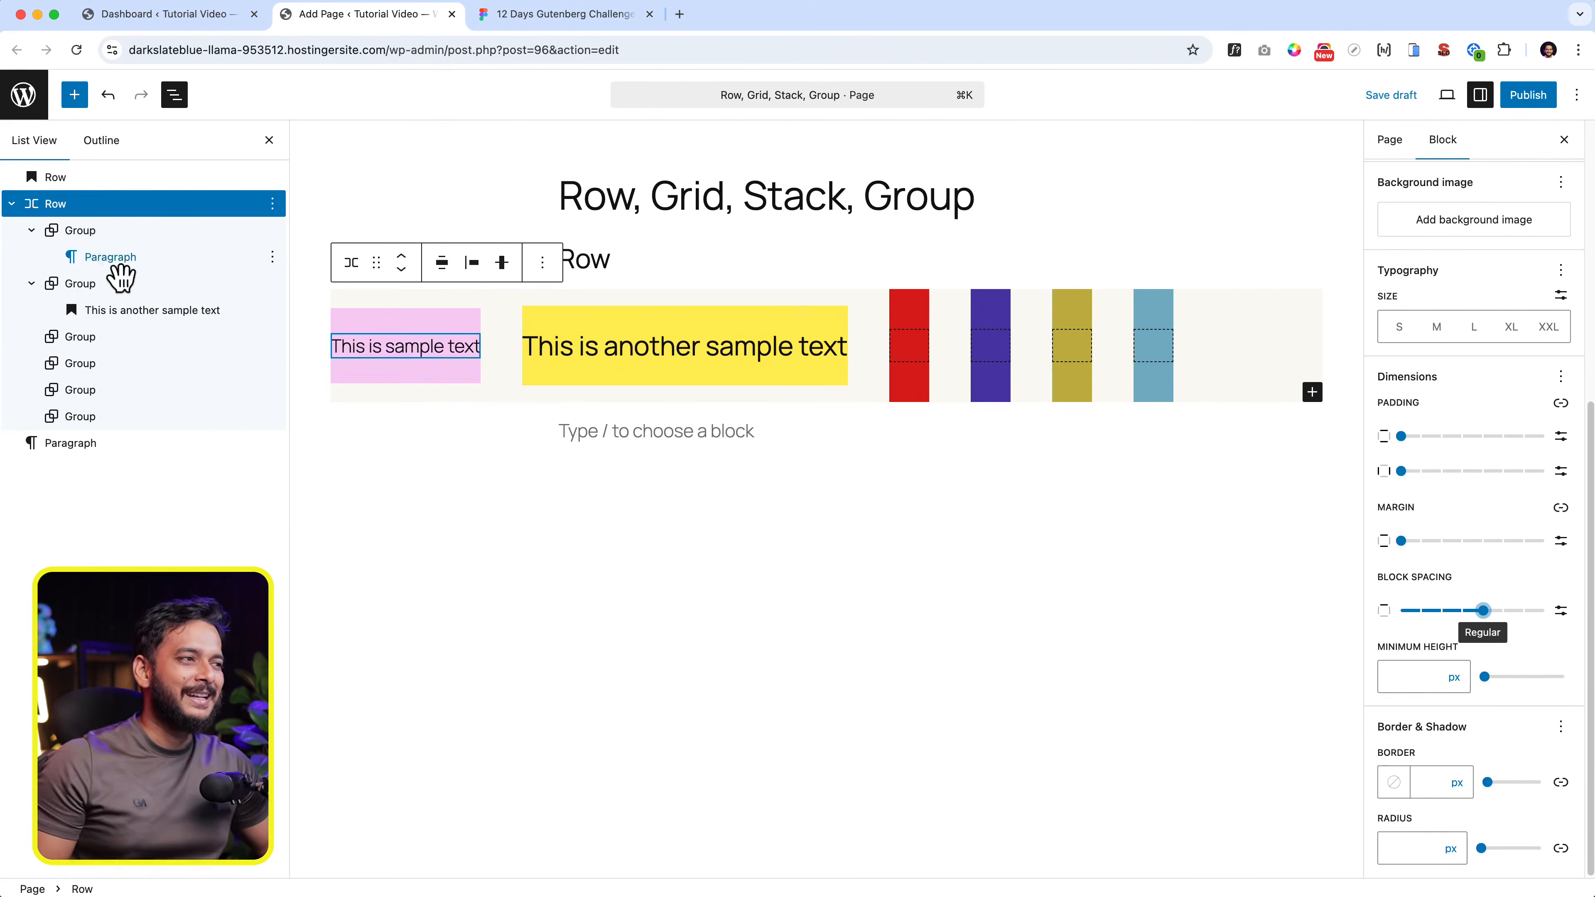
{"action": "scroll", "coordinate": [1545, 520], "scroll_direction": "up", "scroll_amount": 7}
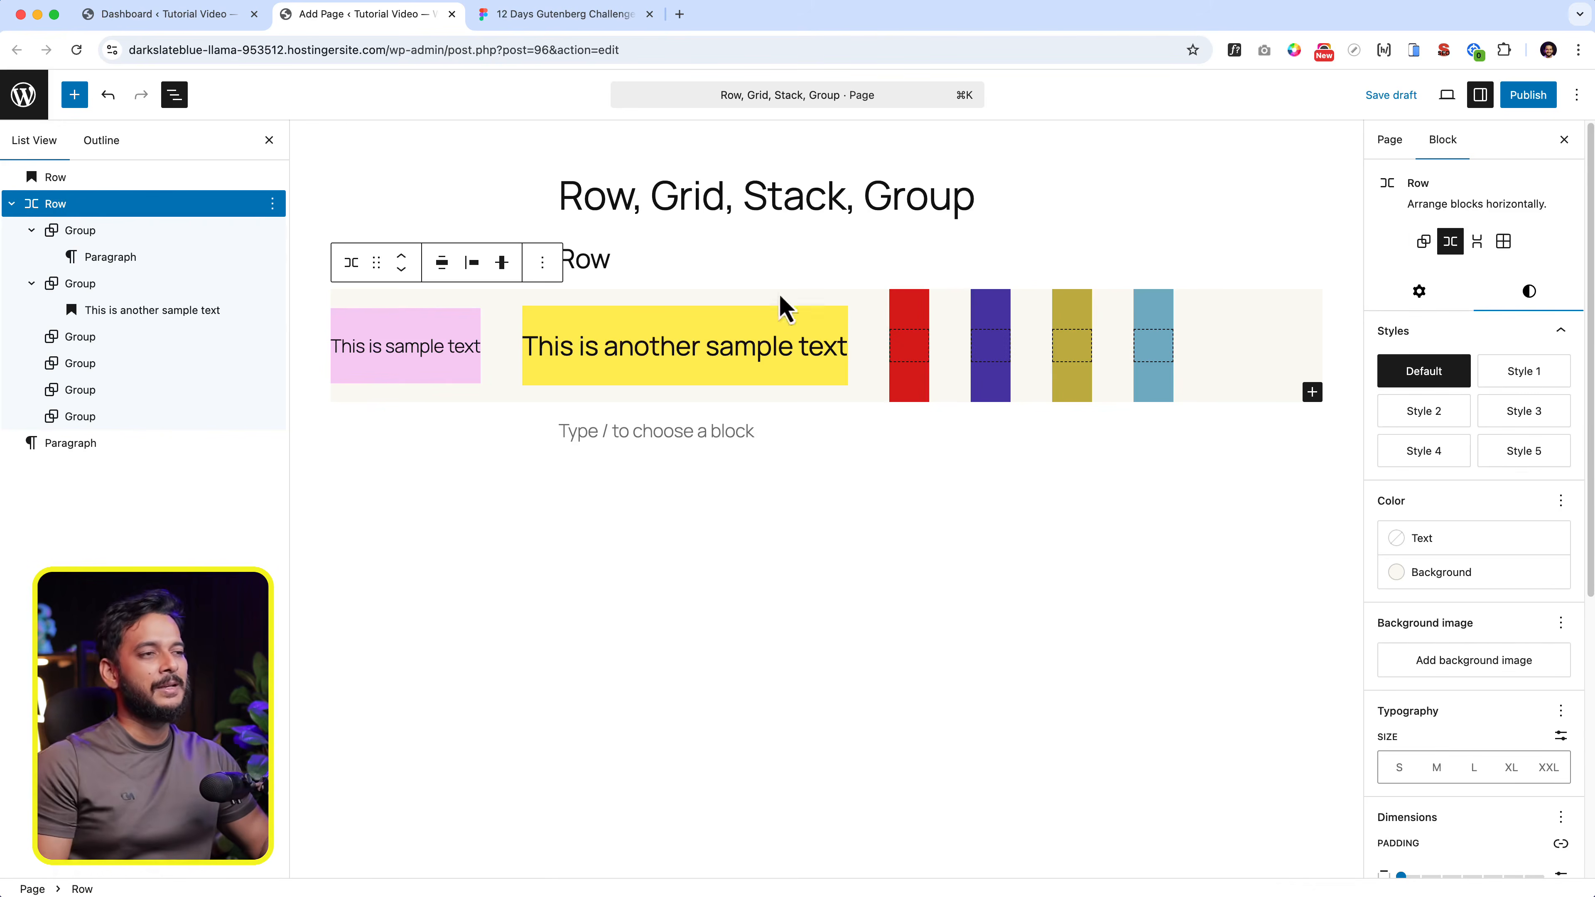
{"action": "left_click", "coordinate": [101, 237]}
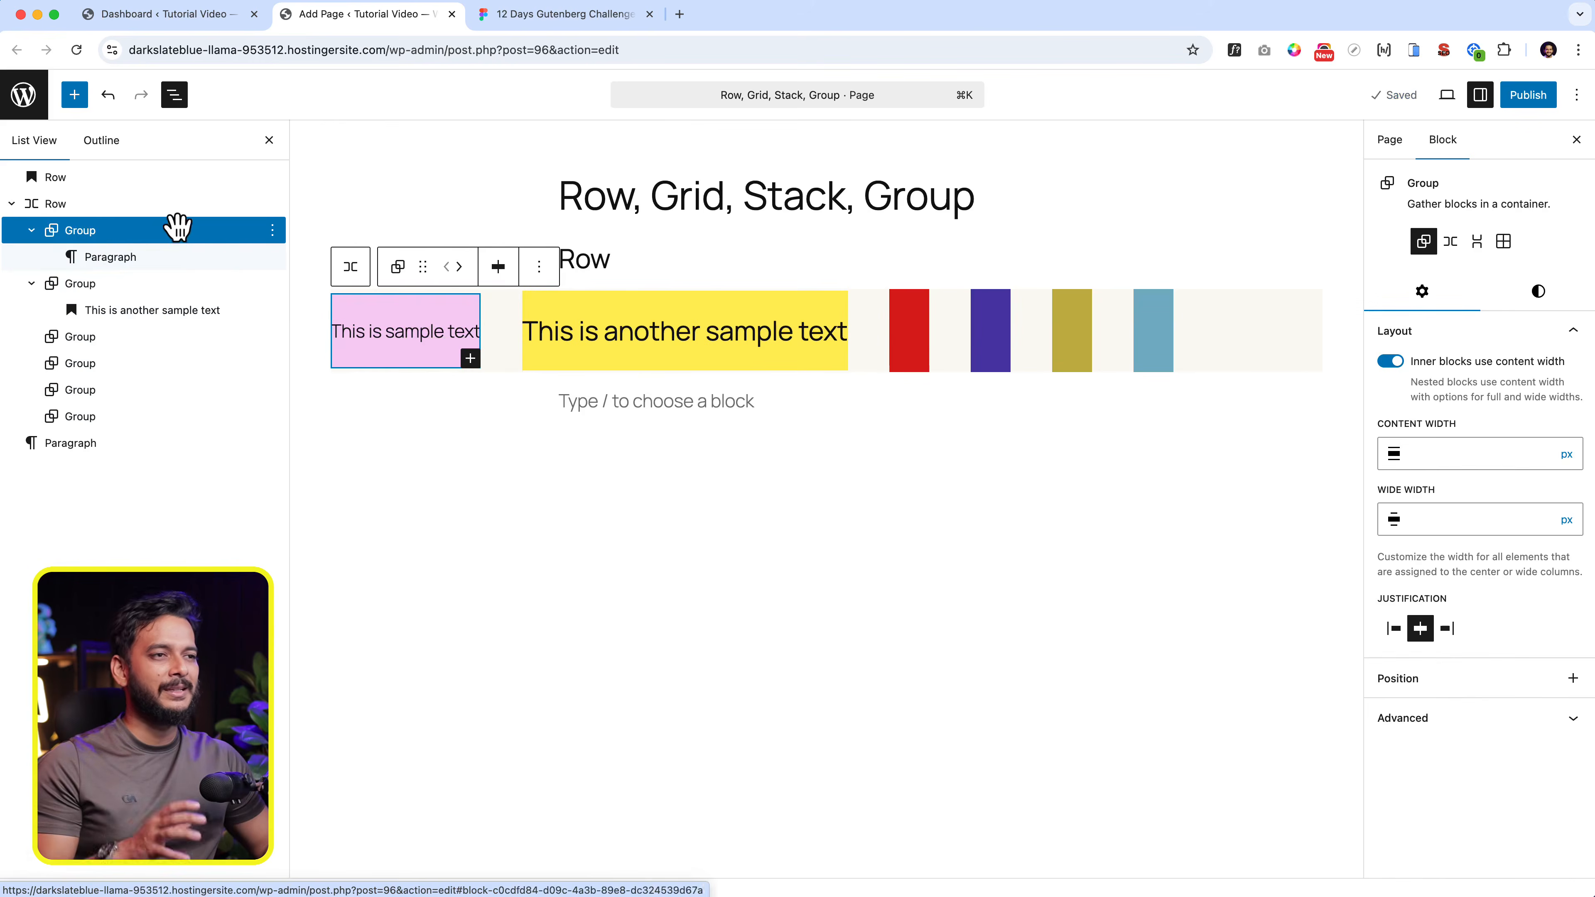
{"action": "left_click", "coordinate": [172, 207]}
- Write "This is paragraph" in the empty paragraph below the Row and add a heading reading "This is heading" above it
{"action": "left_click", "coordinate": [705, 722]}
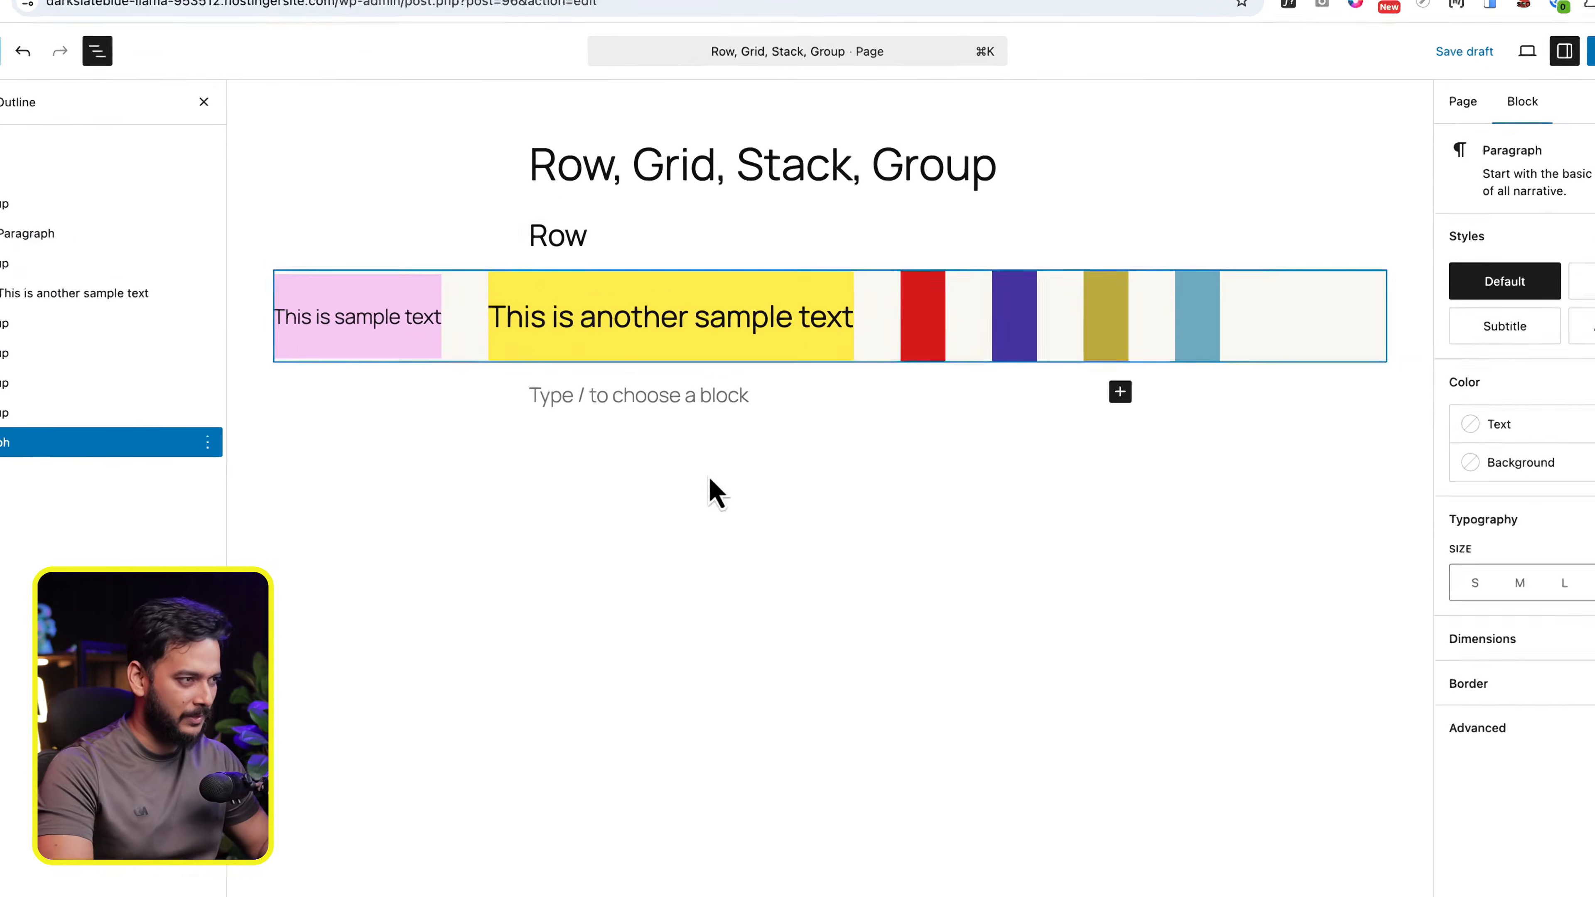
{"action": "type", "text": "This is paragraph"}
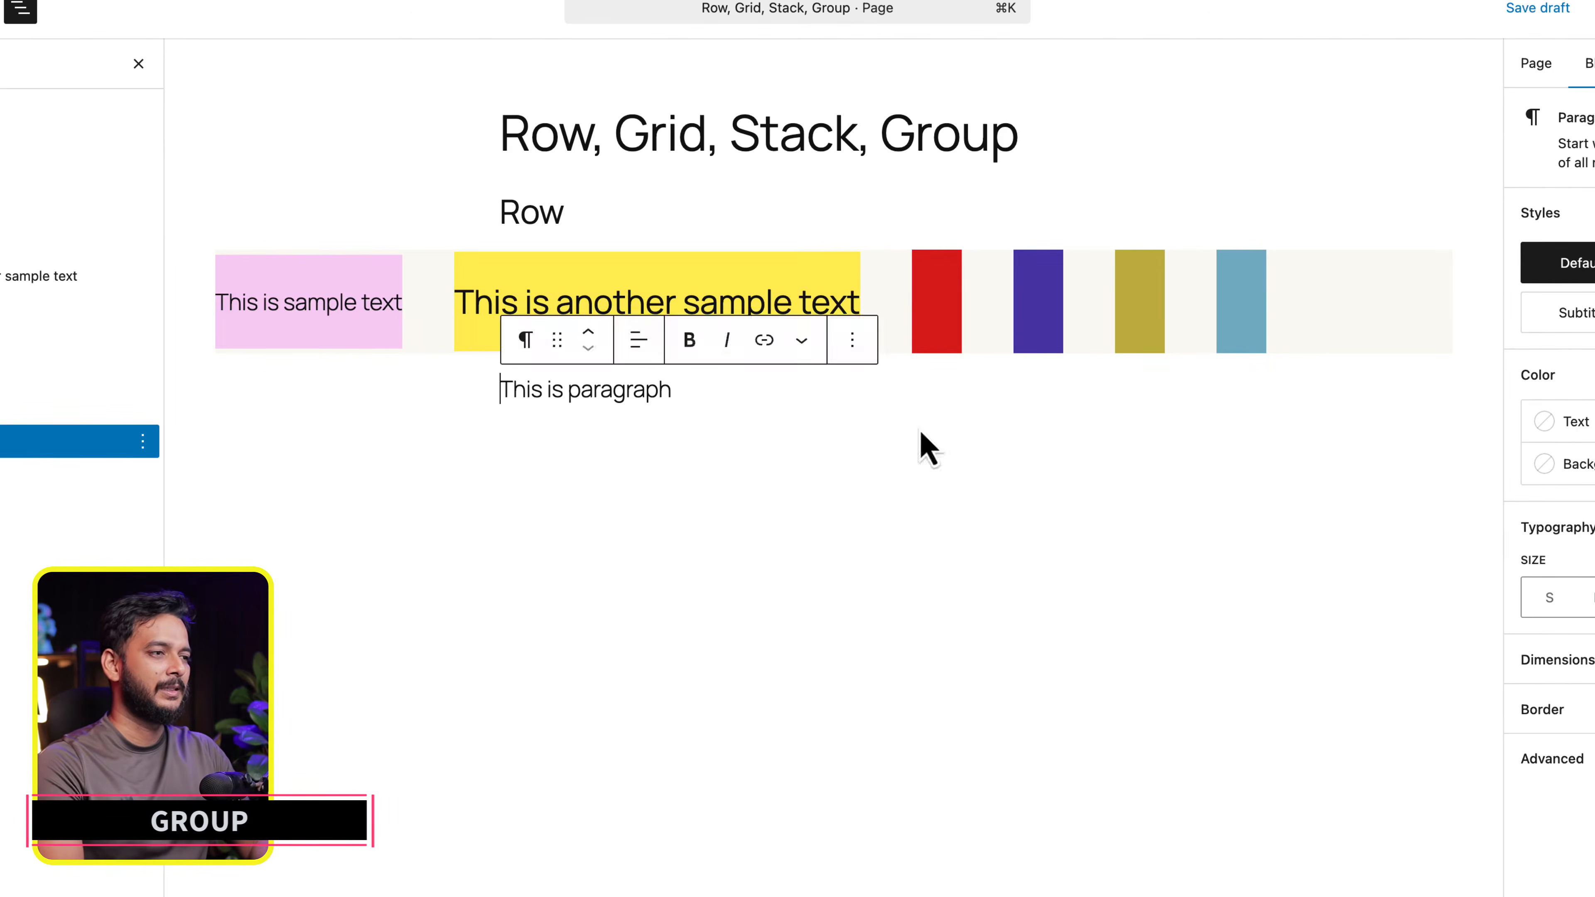
{"action": "key", "text": "super+alt+t"}
{"action": "type", "text": "Thi"}
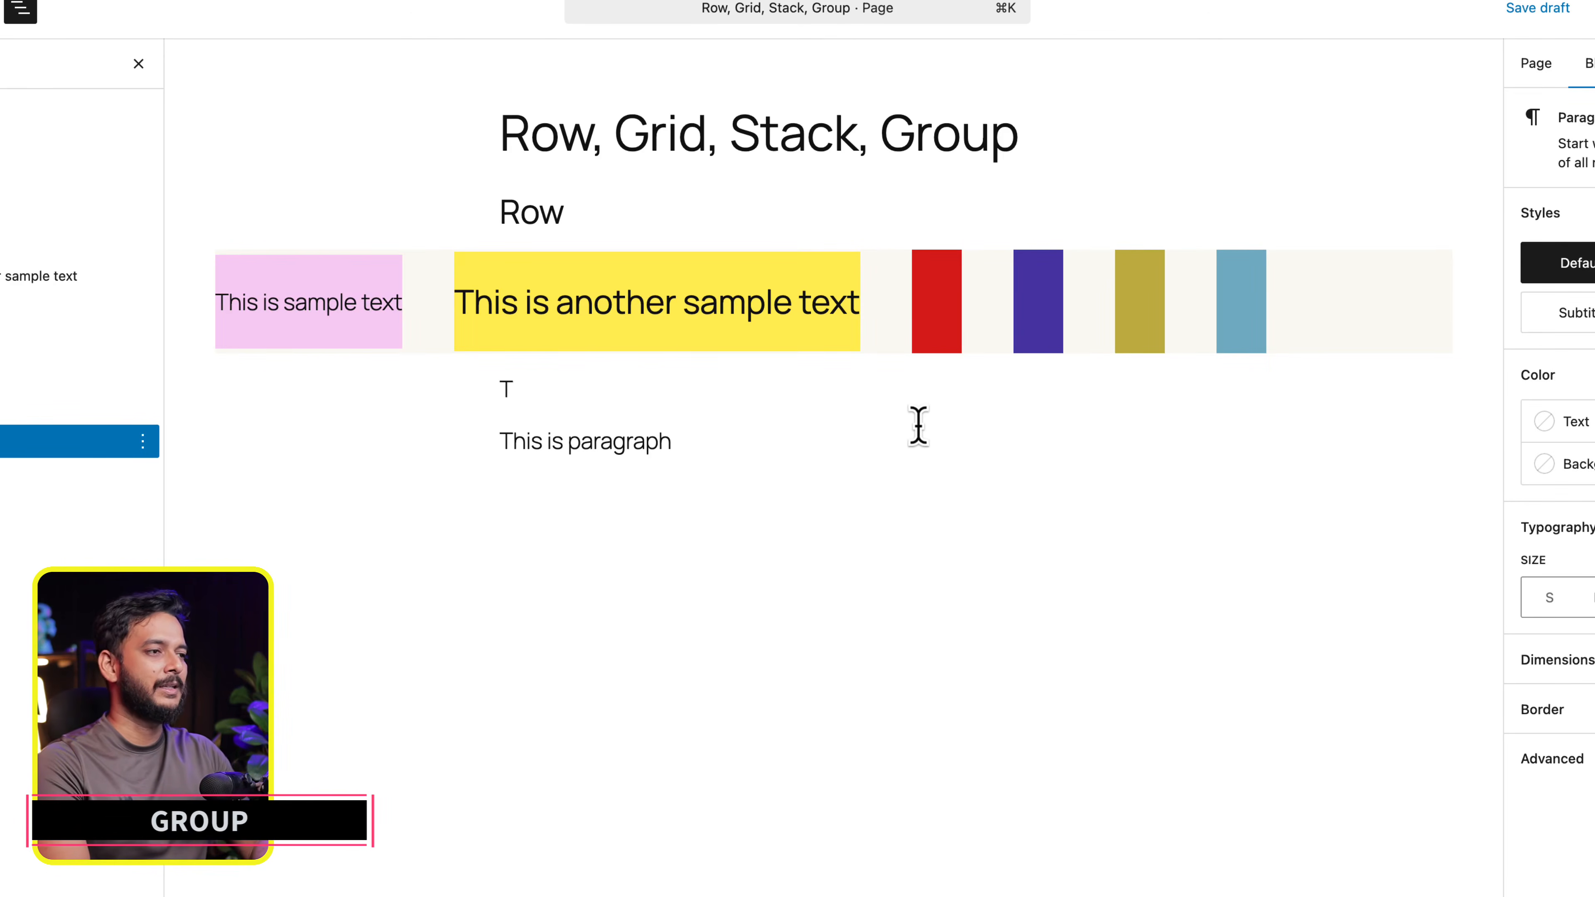
{"action": "key", "text": "BackSpace"}
{"action": "type", "text": "/ha"}
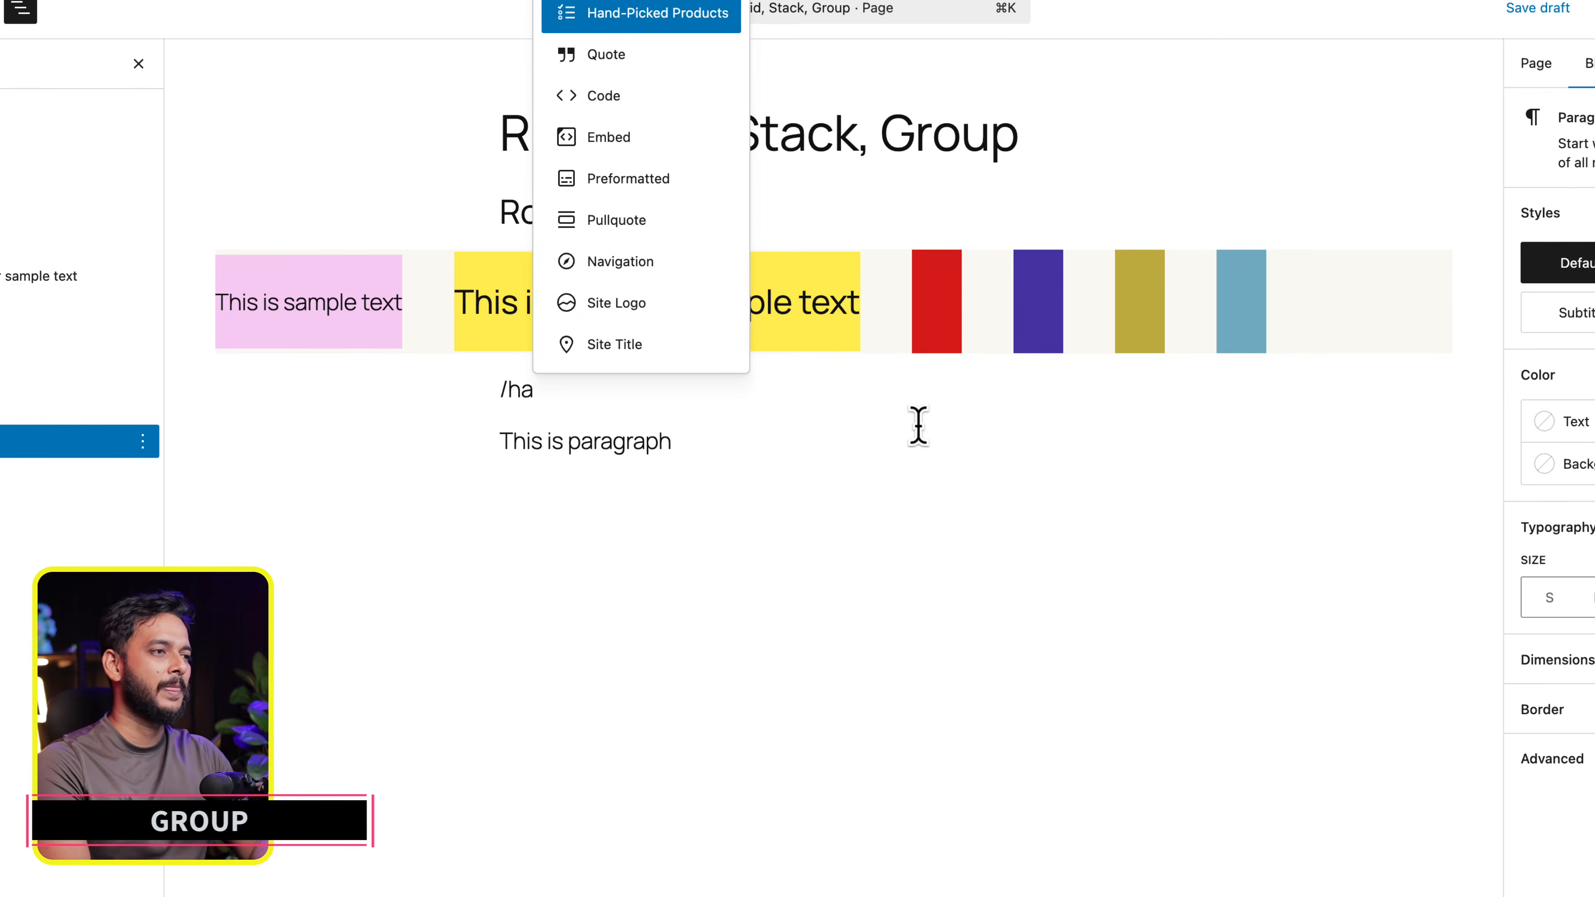
{"action": "key", "text": "BackSpace"}
{"action": "type", "text": "ea"}
{"action": "key", "text": "Return"}
{"action": "type", "text": "This is"}
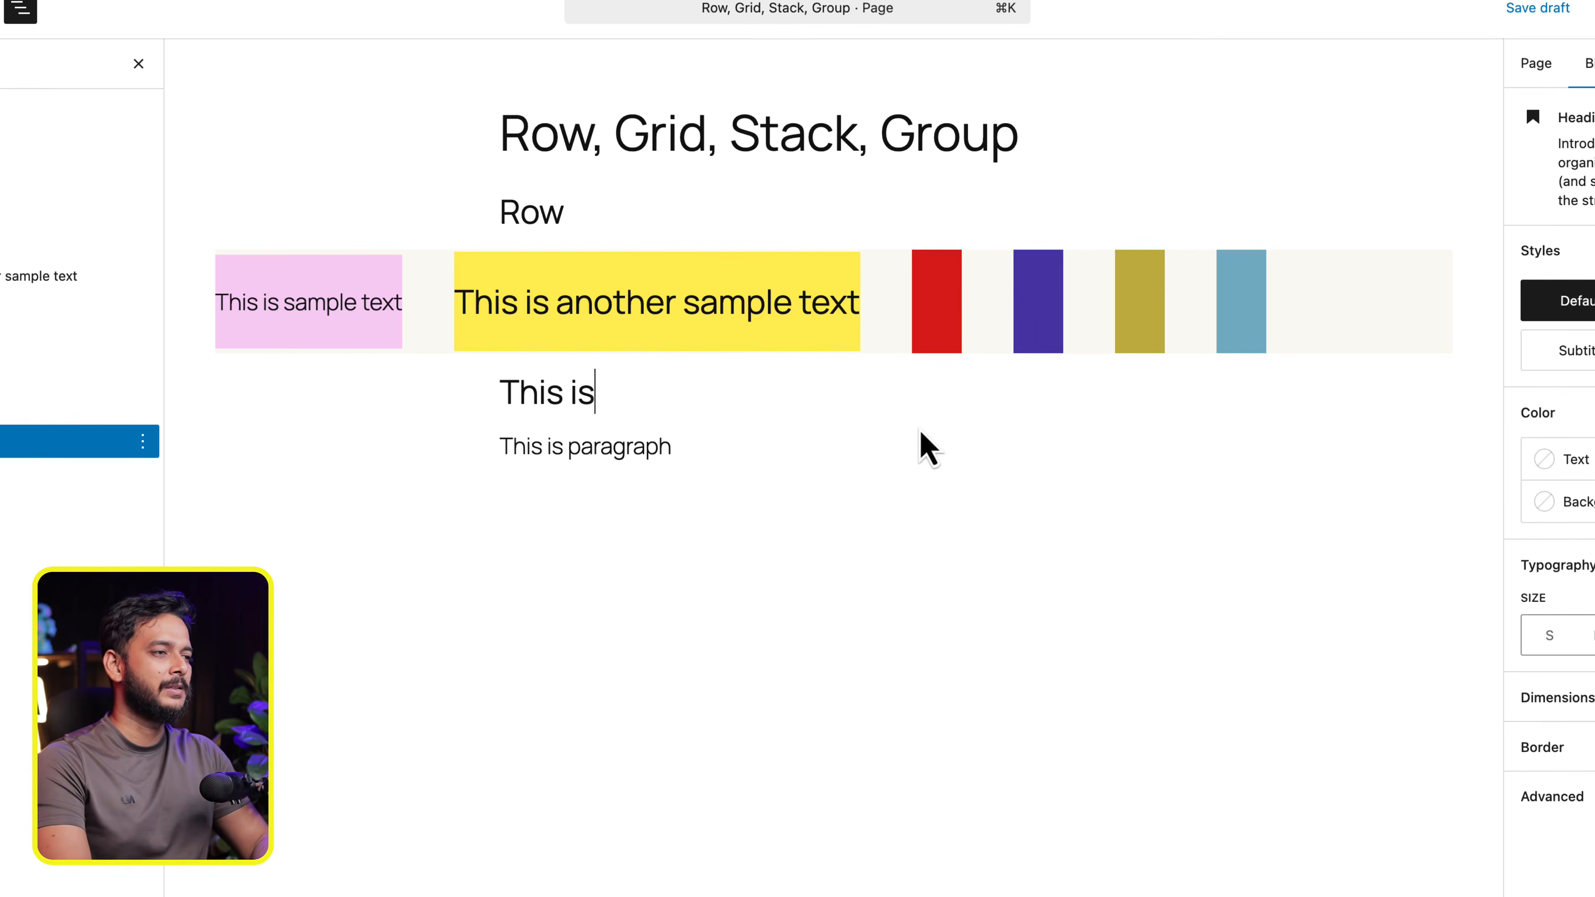
{"action": "type", "text": " heading"}
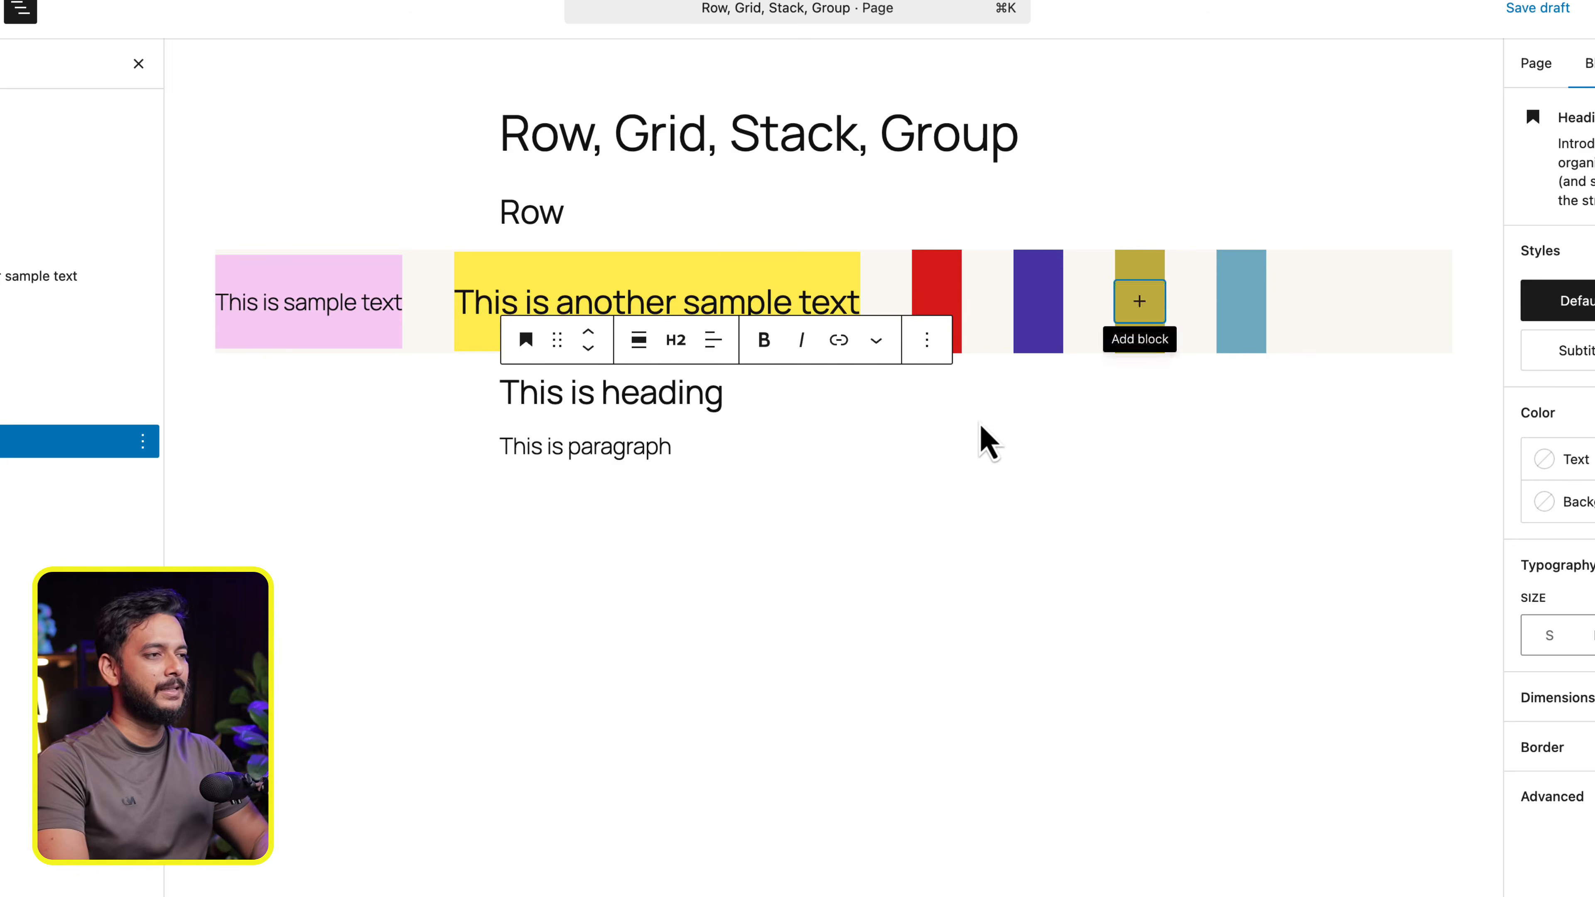
- Add a Social Icons block above the "This is heading" heading, with a WordPress icon linked to "#"
{"action": "key", "text": "Return"}
{"action": "key", "text": "Up"}
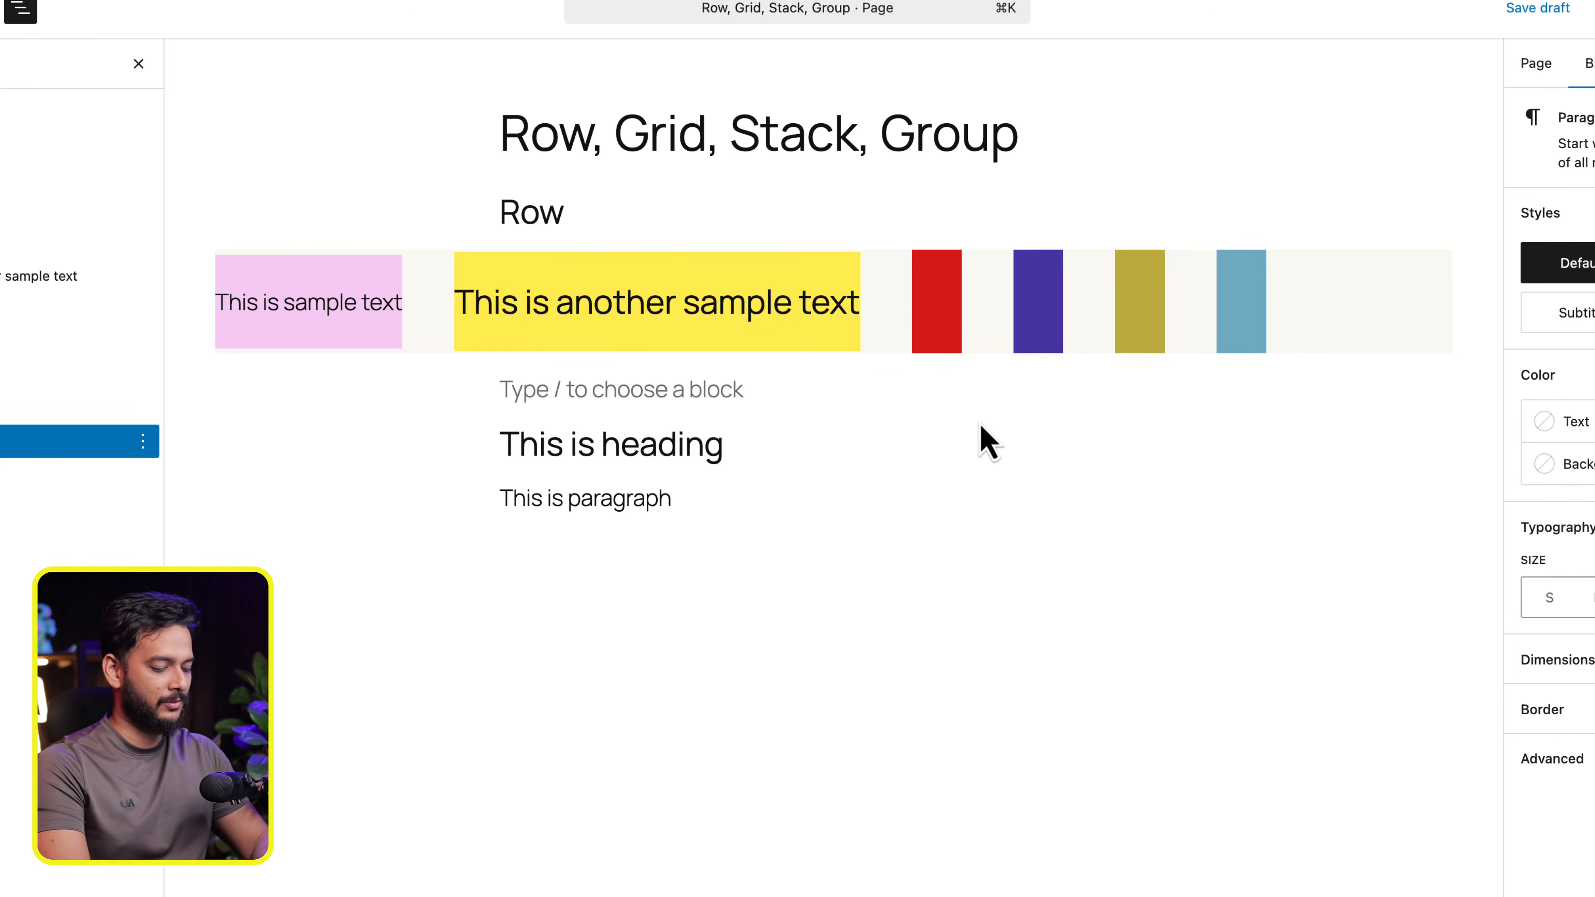
{"action": "type", "text": "/icon"}
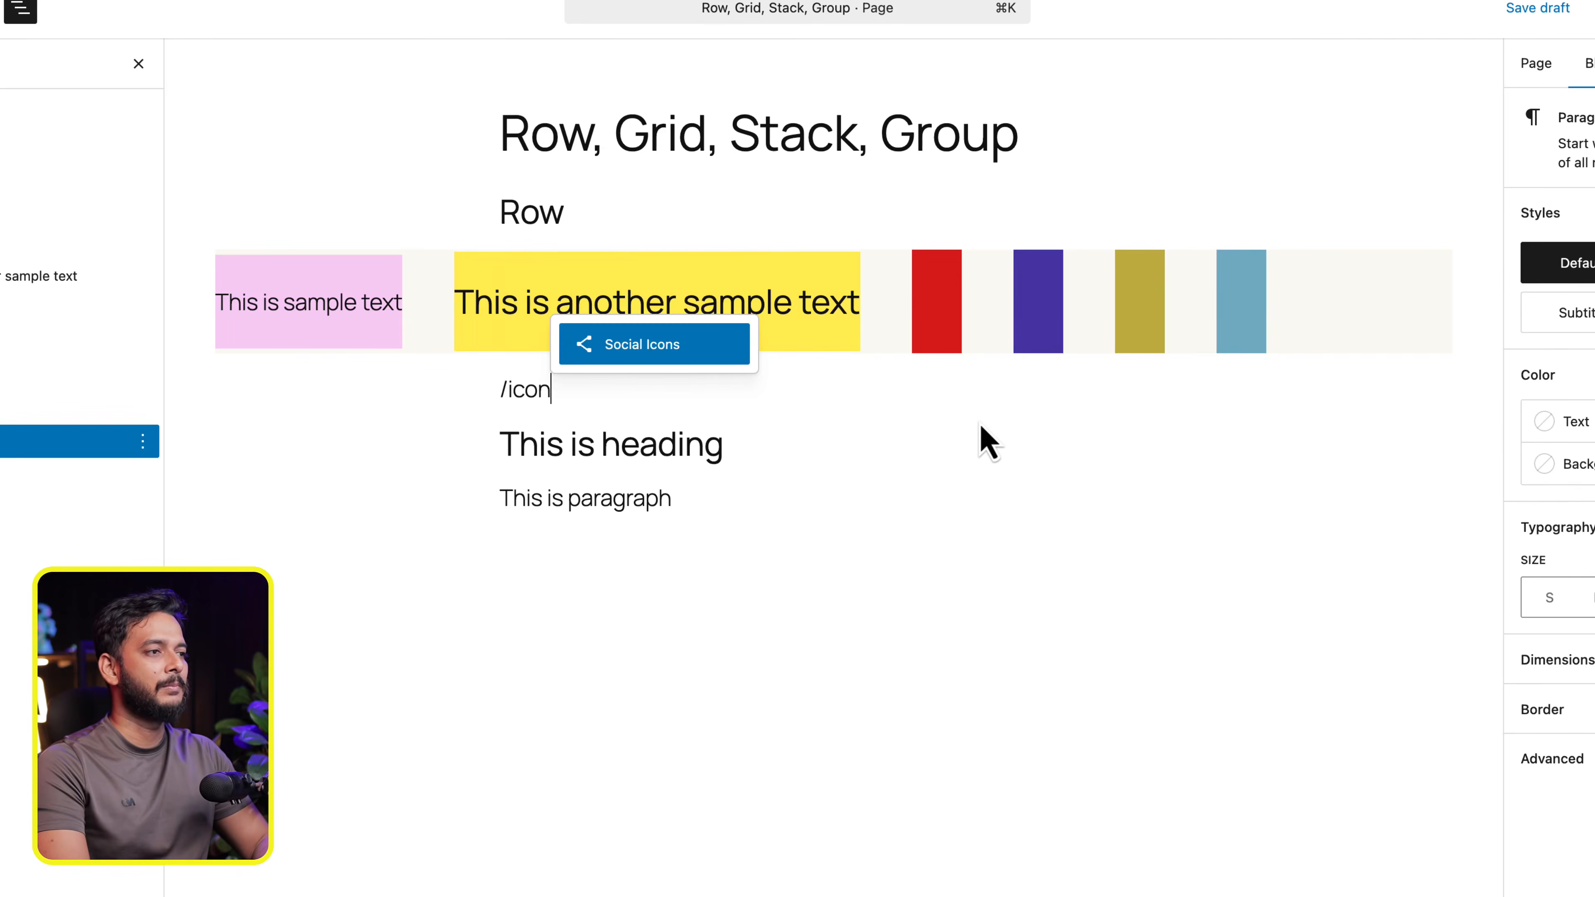
{"action": "key", "text": "Return"}
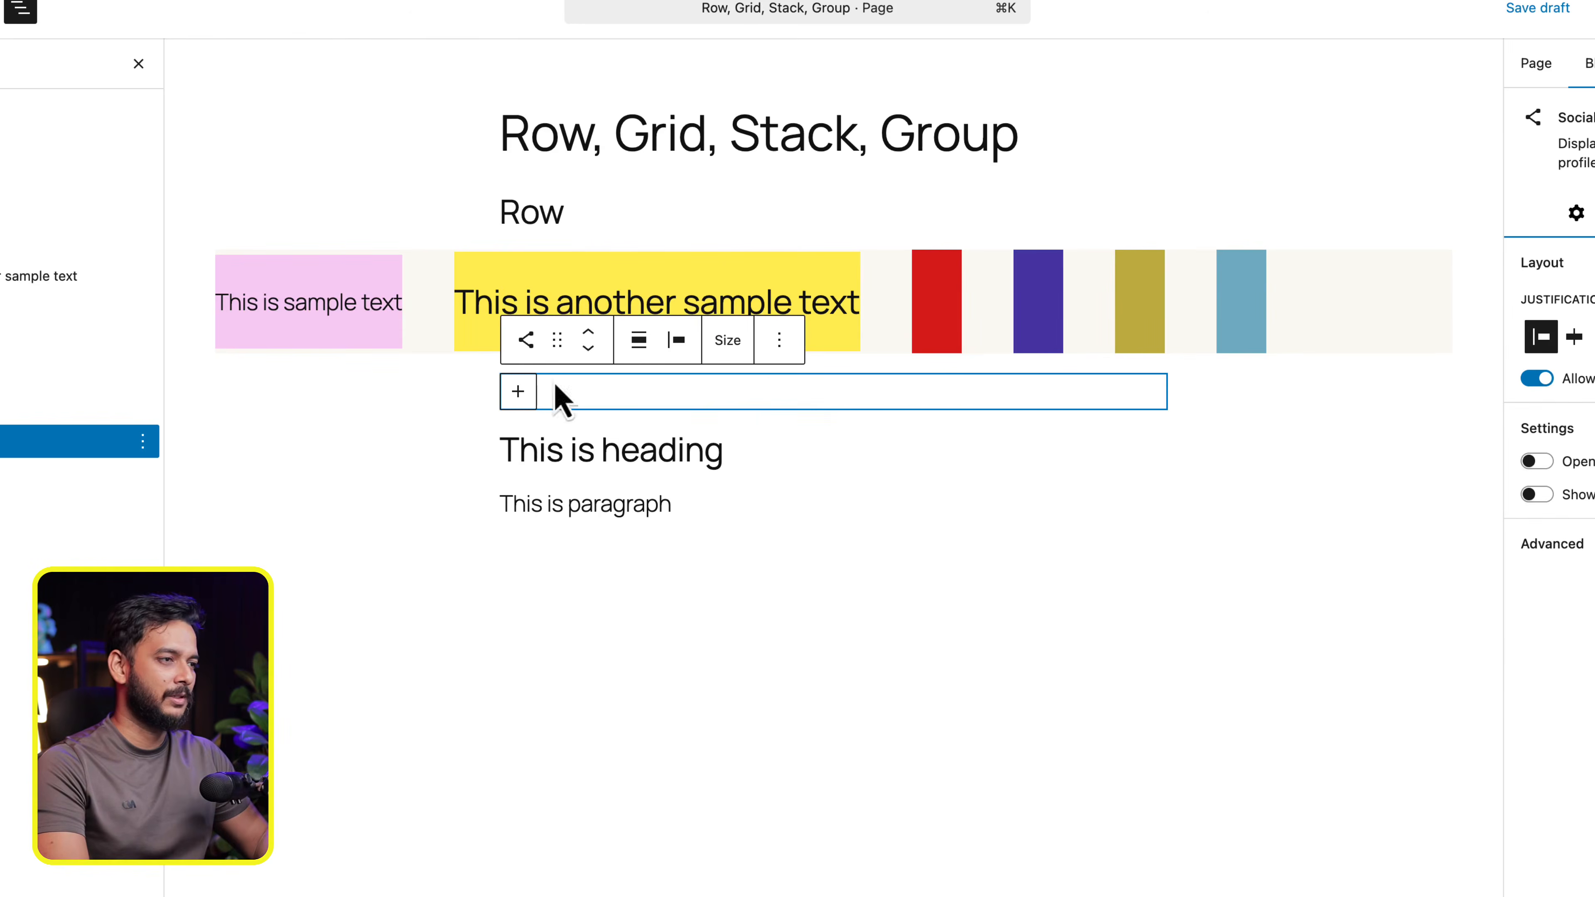
{"action": "left_click", "coordinate": [518, 391]}
{"action": "left_click", "coordinate": [449, 537]}
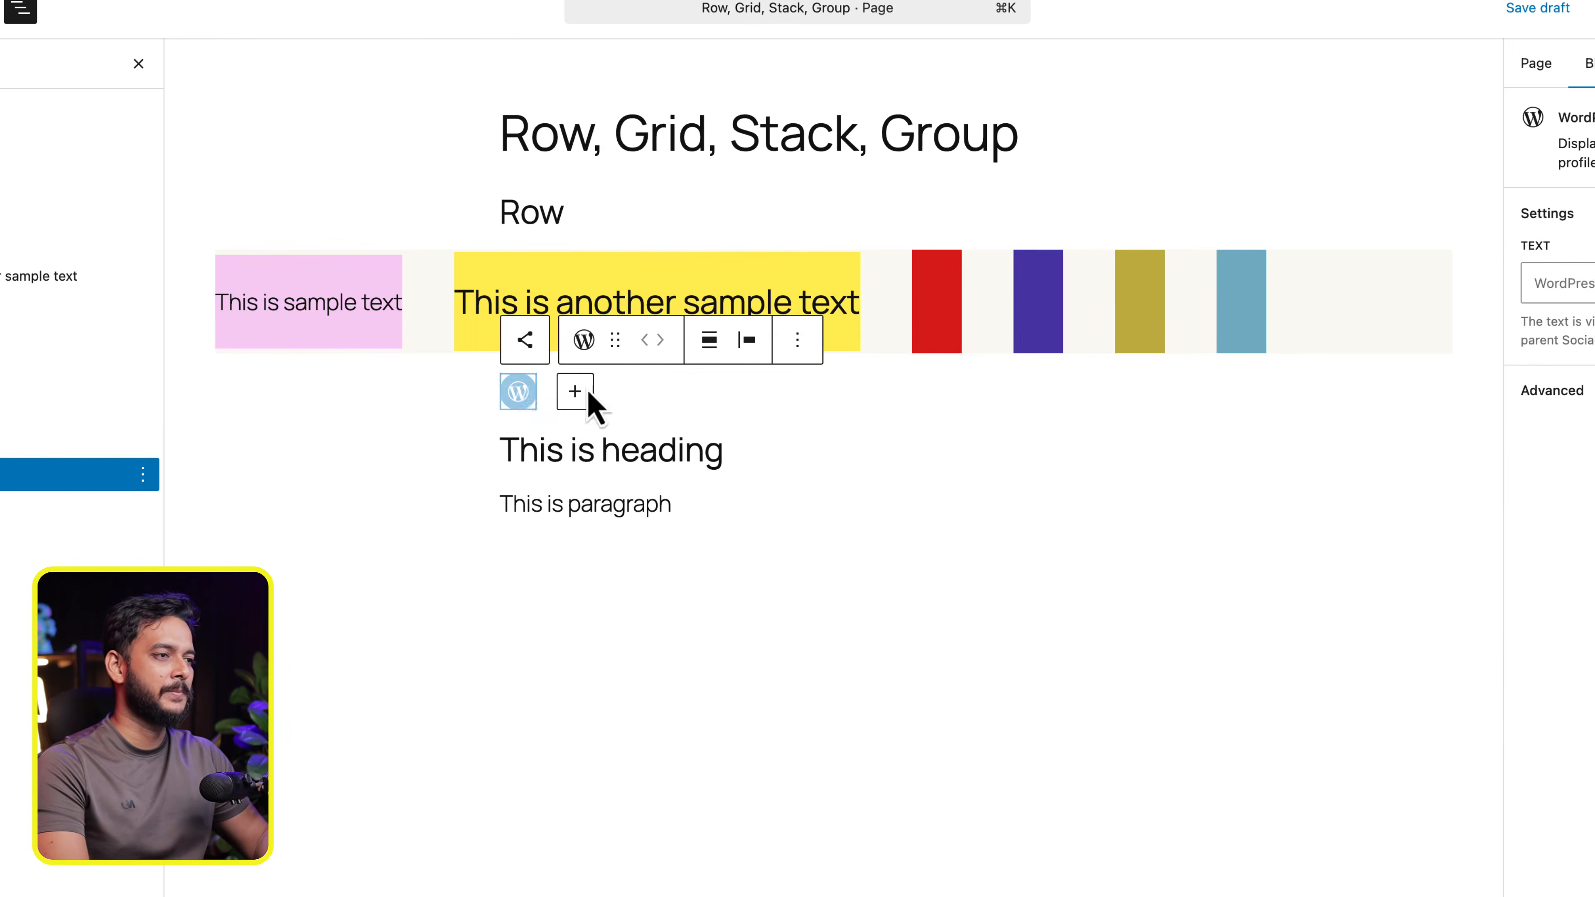
{"action": "left_click", "coordinate": [524, 396]}
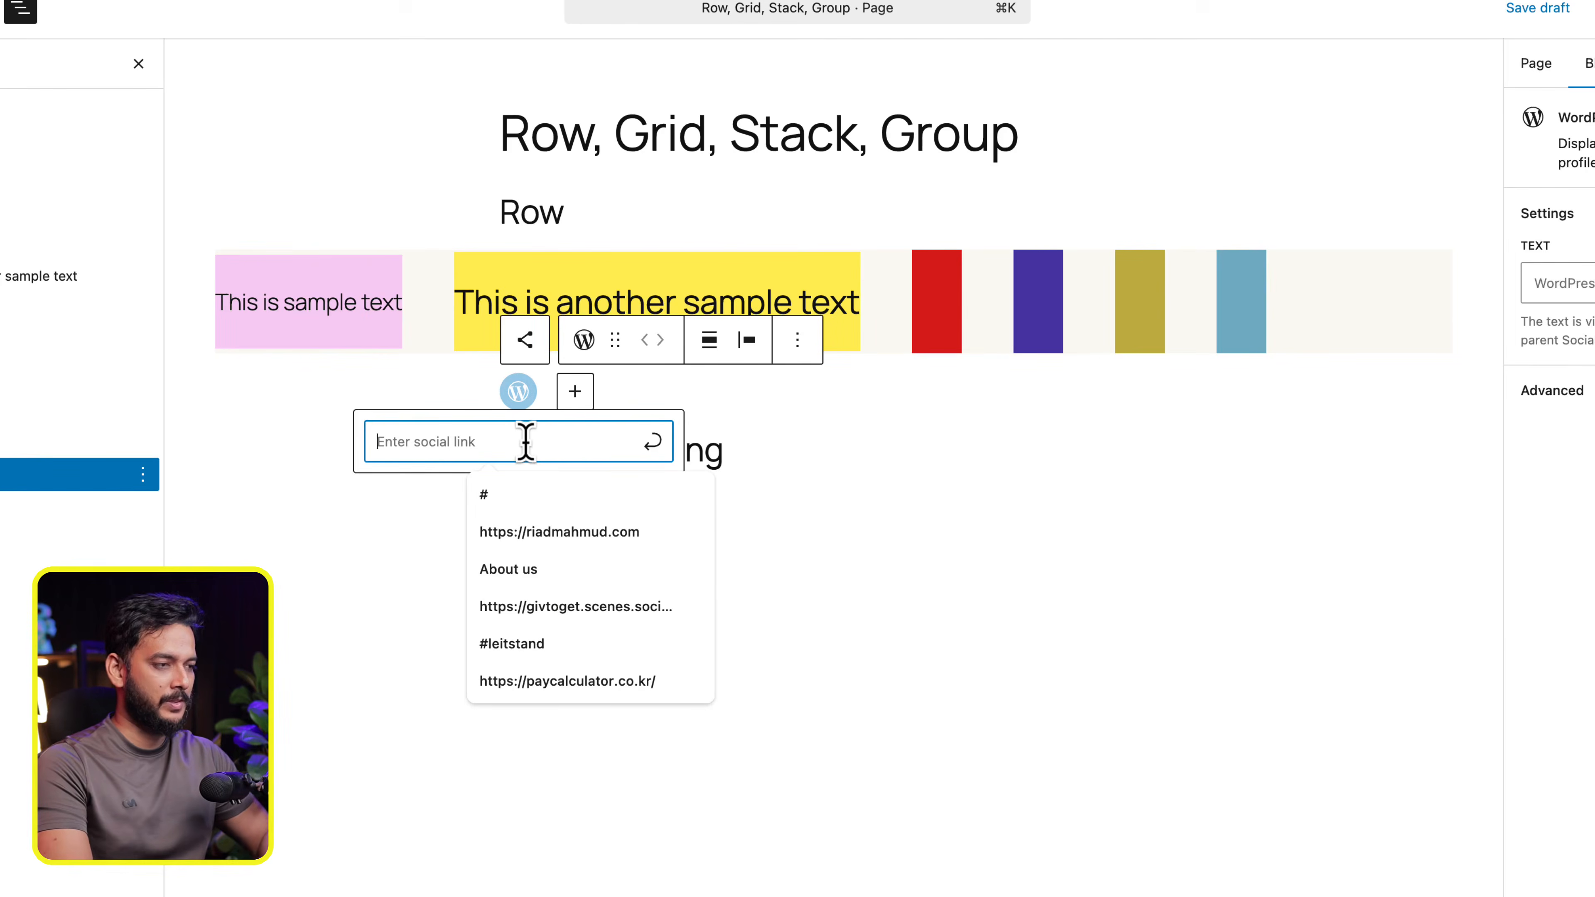
{"action": "type", "text": "#"}
{"action": "key", "text": "Return"}
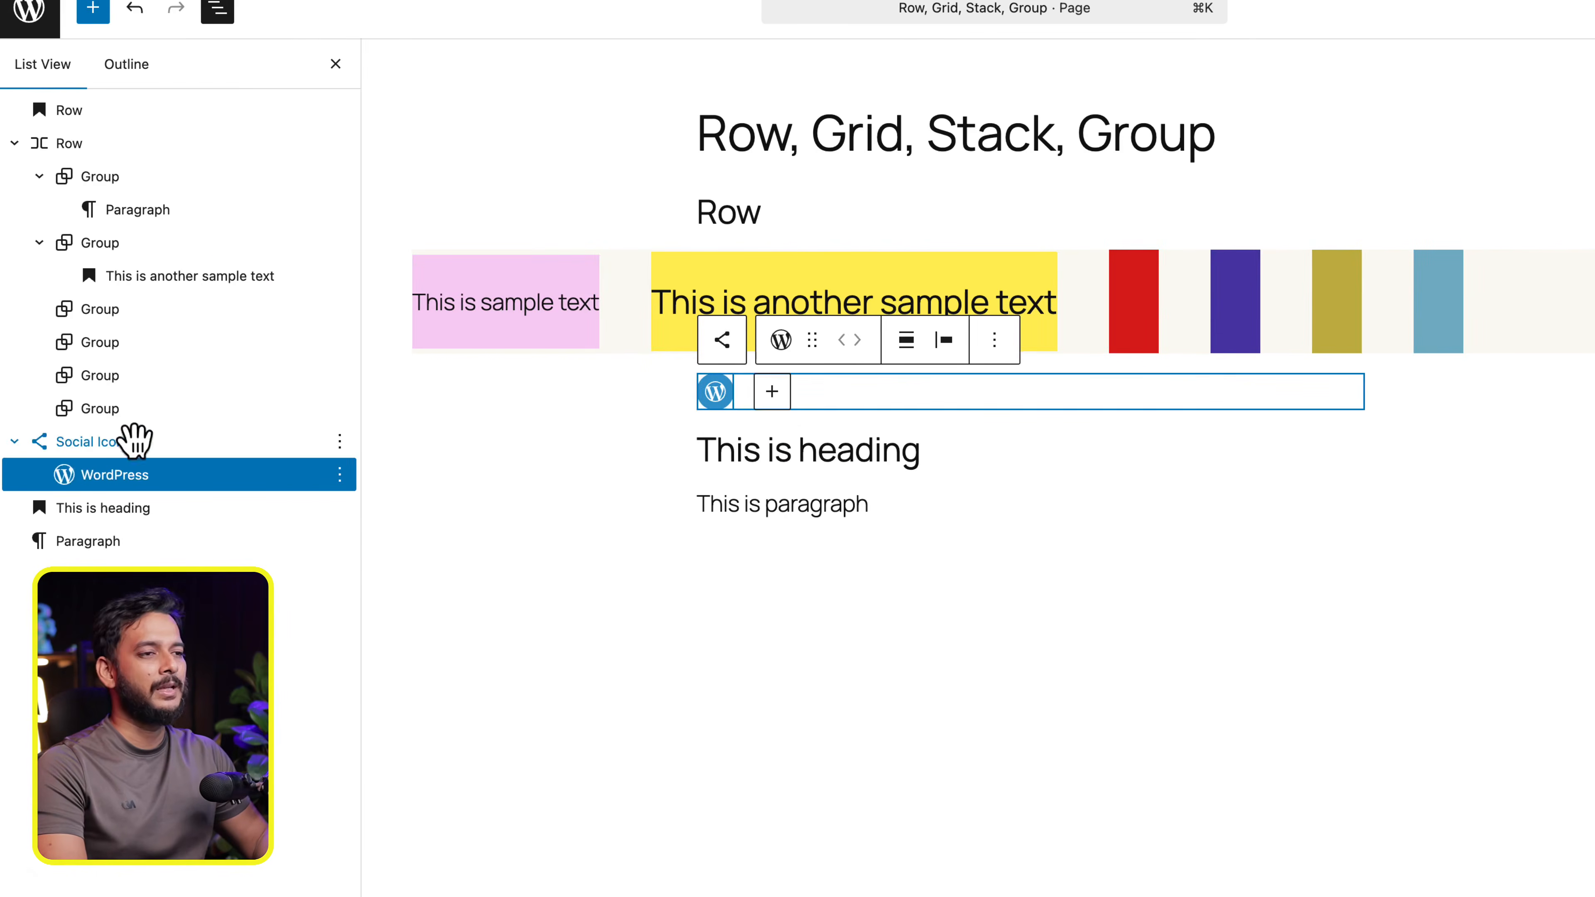
- Combine the Social Icons, "This is heading" and paragraph blocks into one Group
{"action": "left_click", "coordinate": [14, 442]}
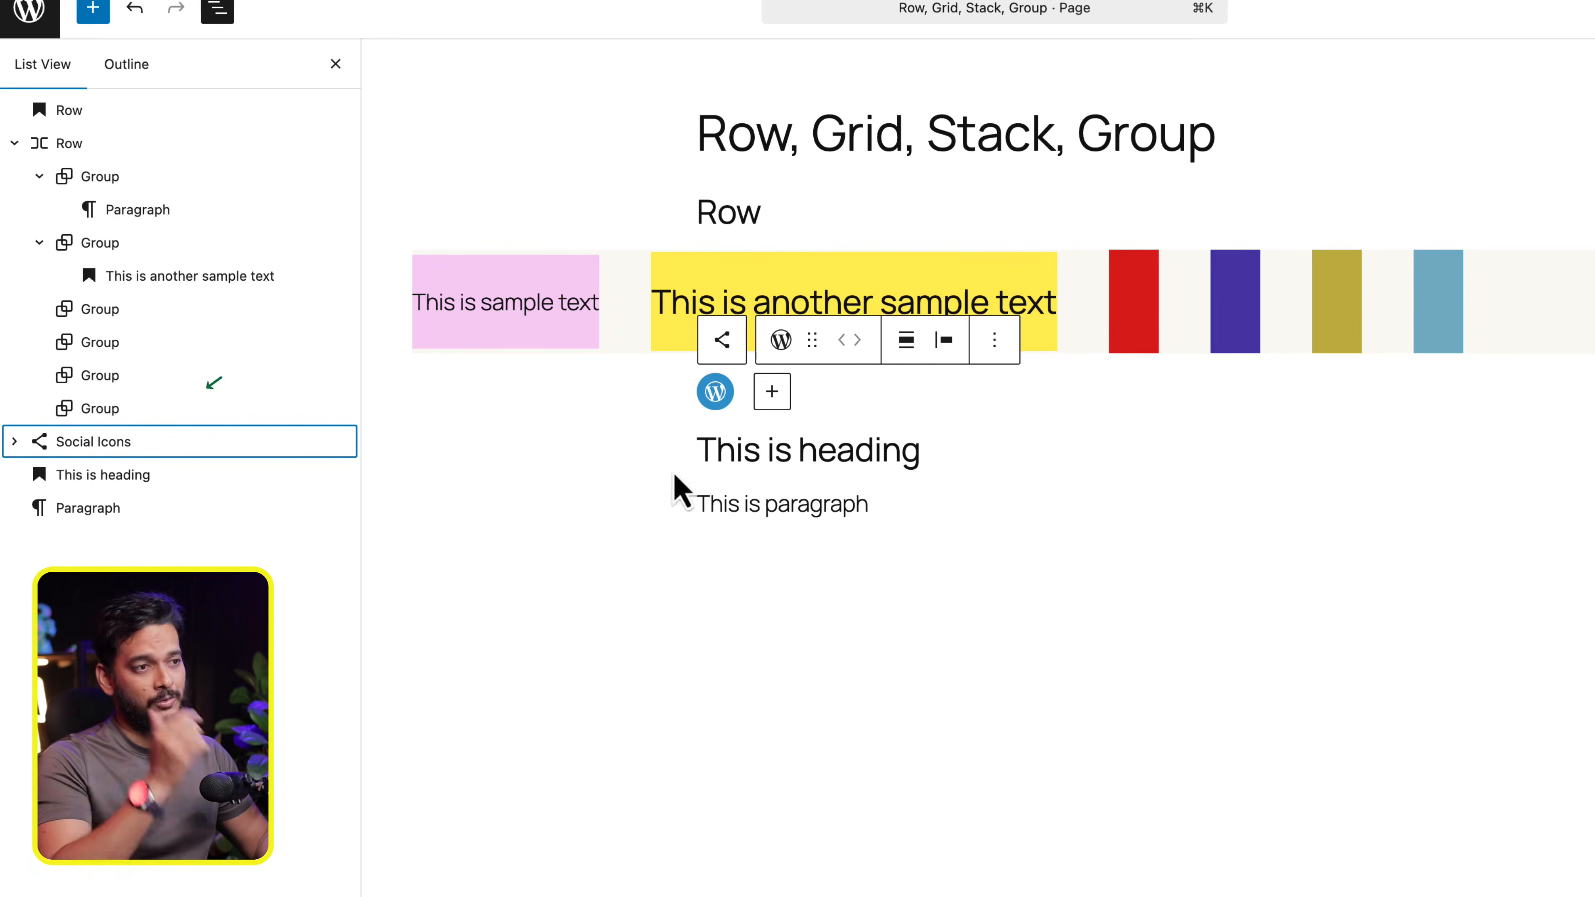
{"action": "left_click", "coordinate": [125, 446]}
{"action": "key", "text": "shift"}
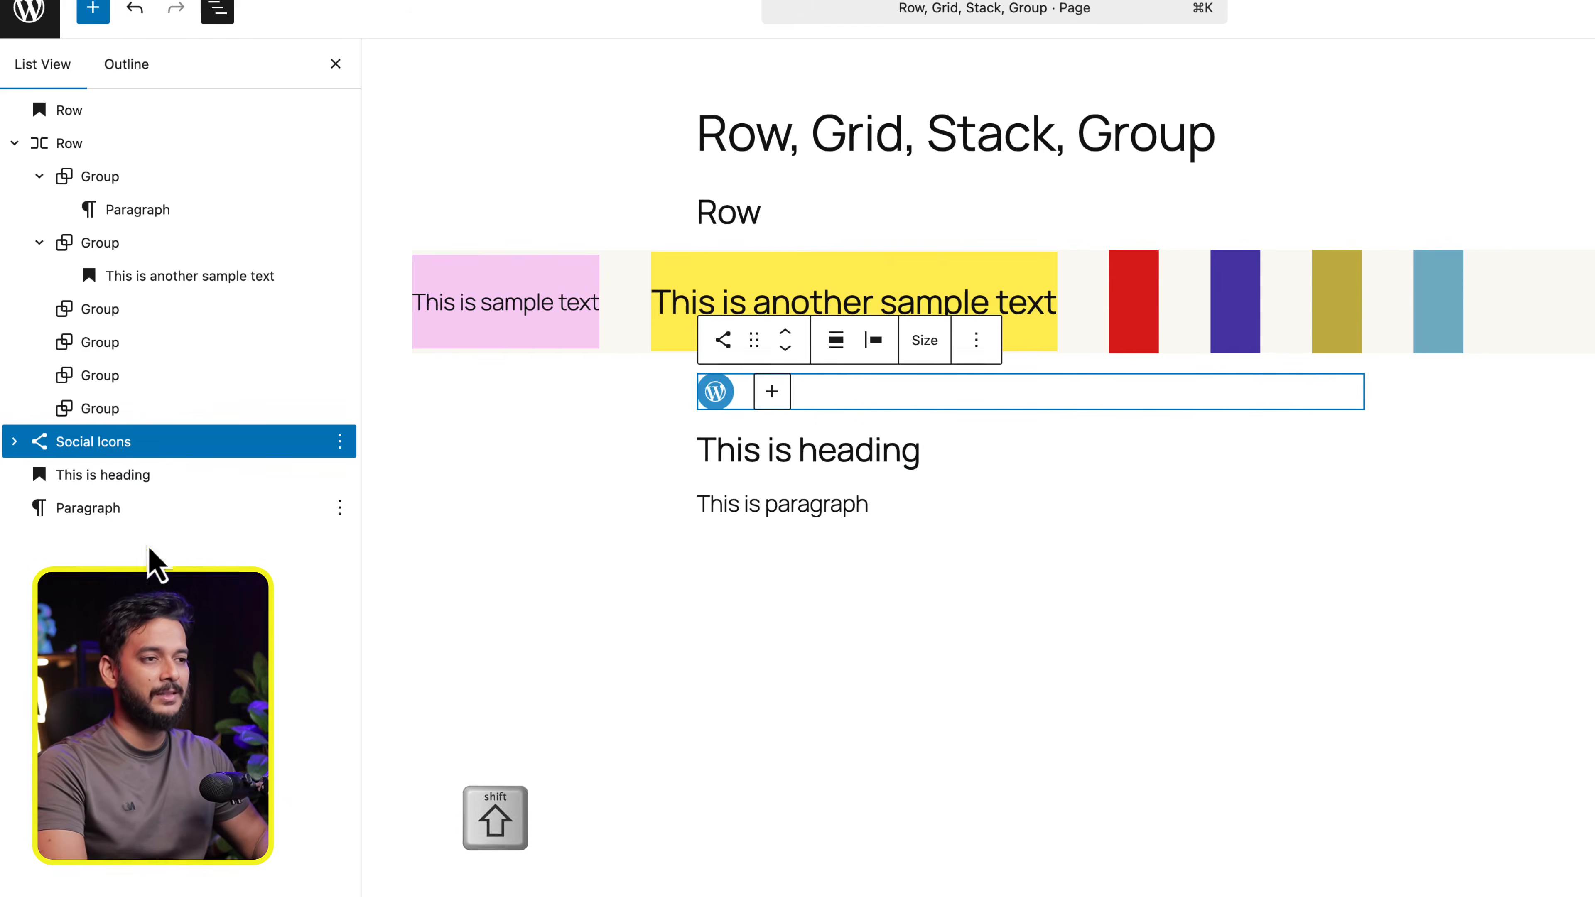
{"action": "left_click", "coordinate": [106, 516], "text": "shift"}
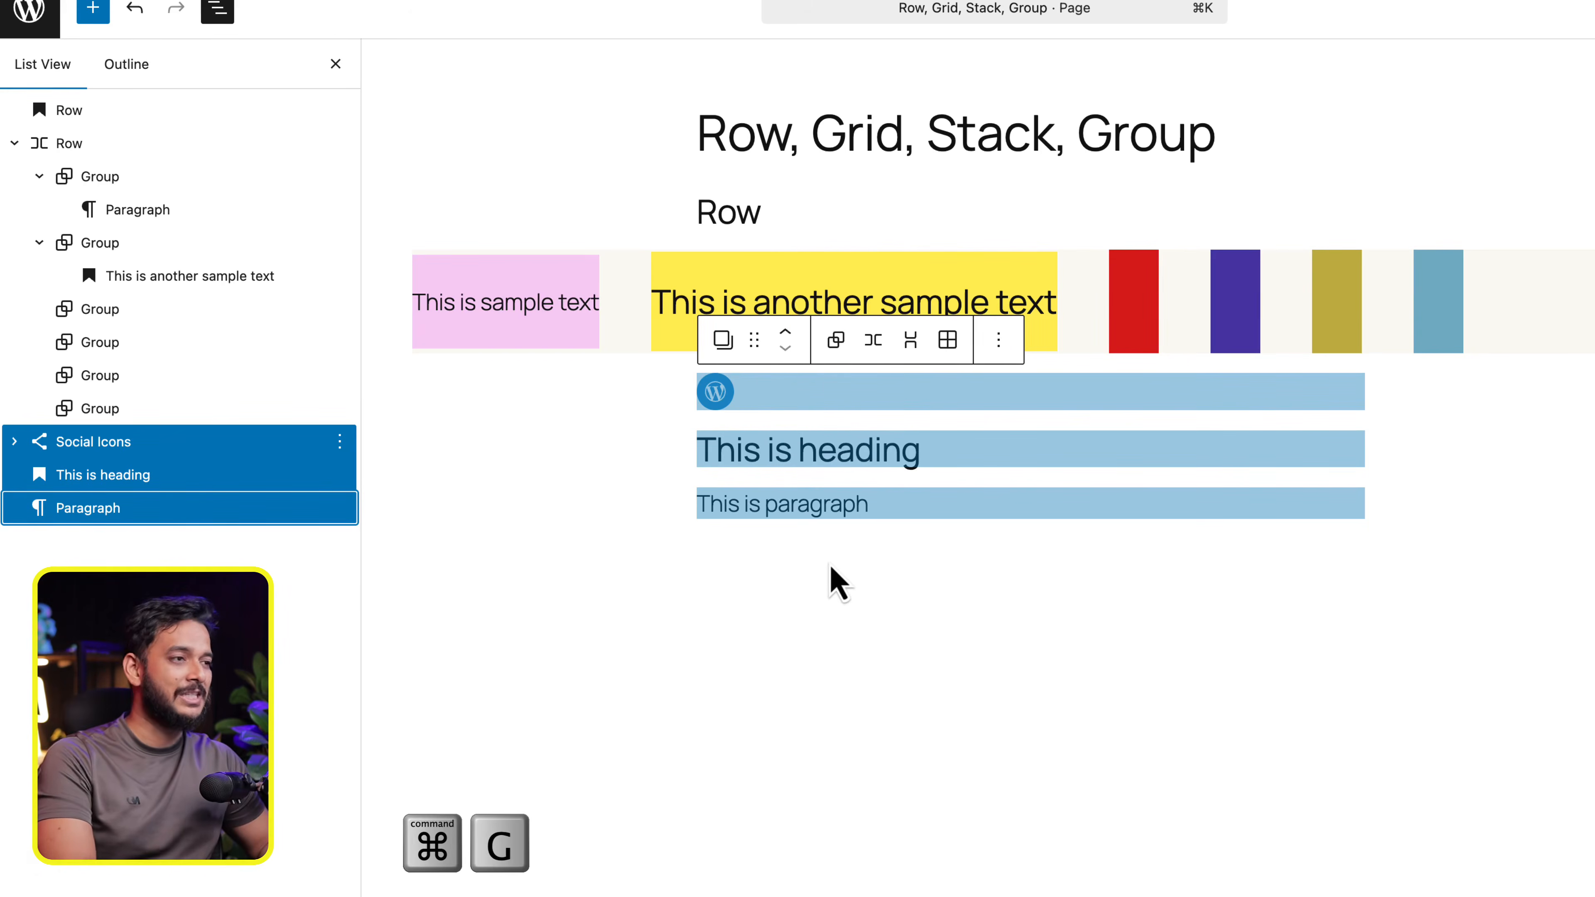
{"action": "key", "text": "super+g"}
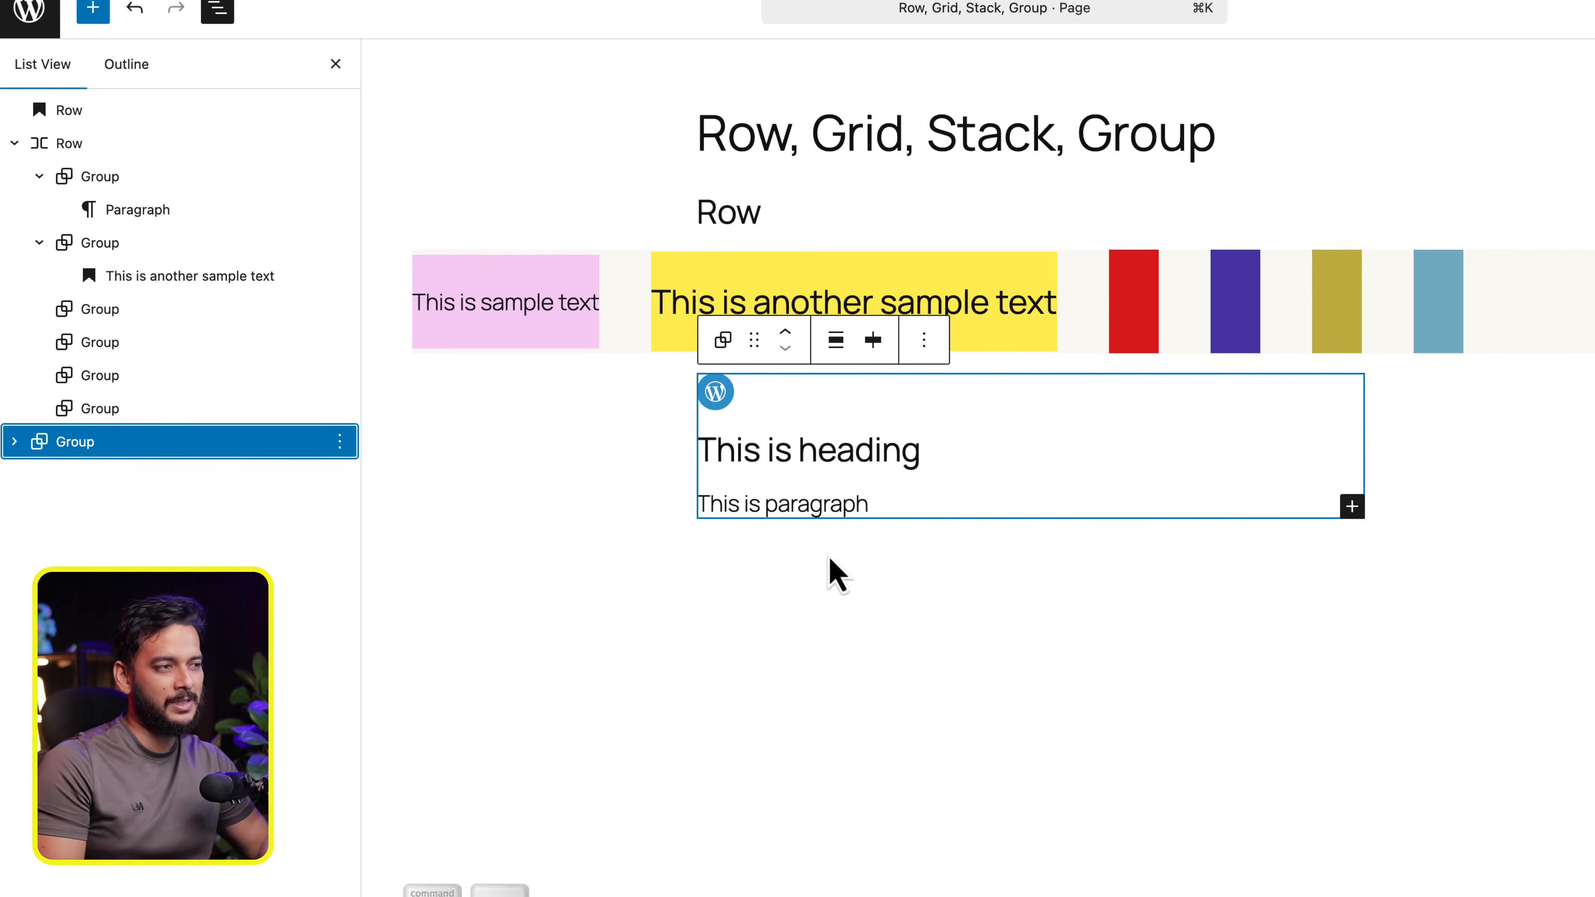
- Duplicate the new Group twice and wrap all three Groups in a Row
{"action": "key", "text": "shift+super+d"}
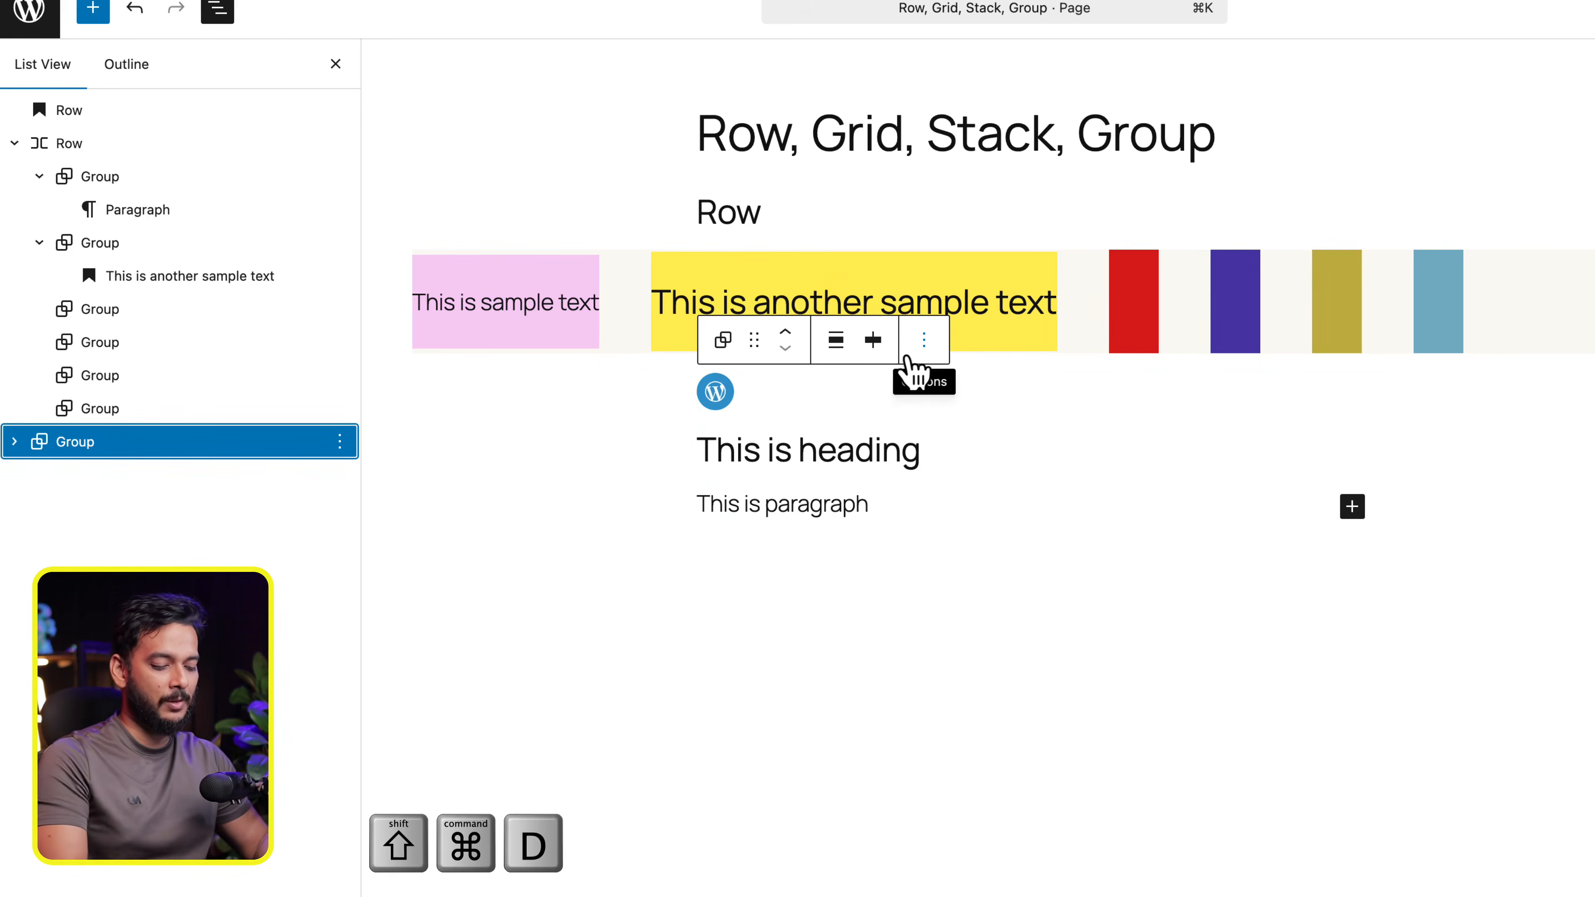
{"action": "key", "text": "shift+super+d"}
{"action": "key", "text": "shift+super+d"}
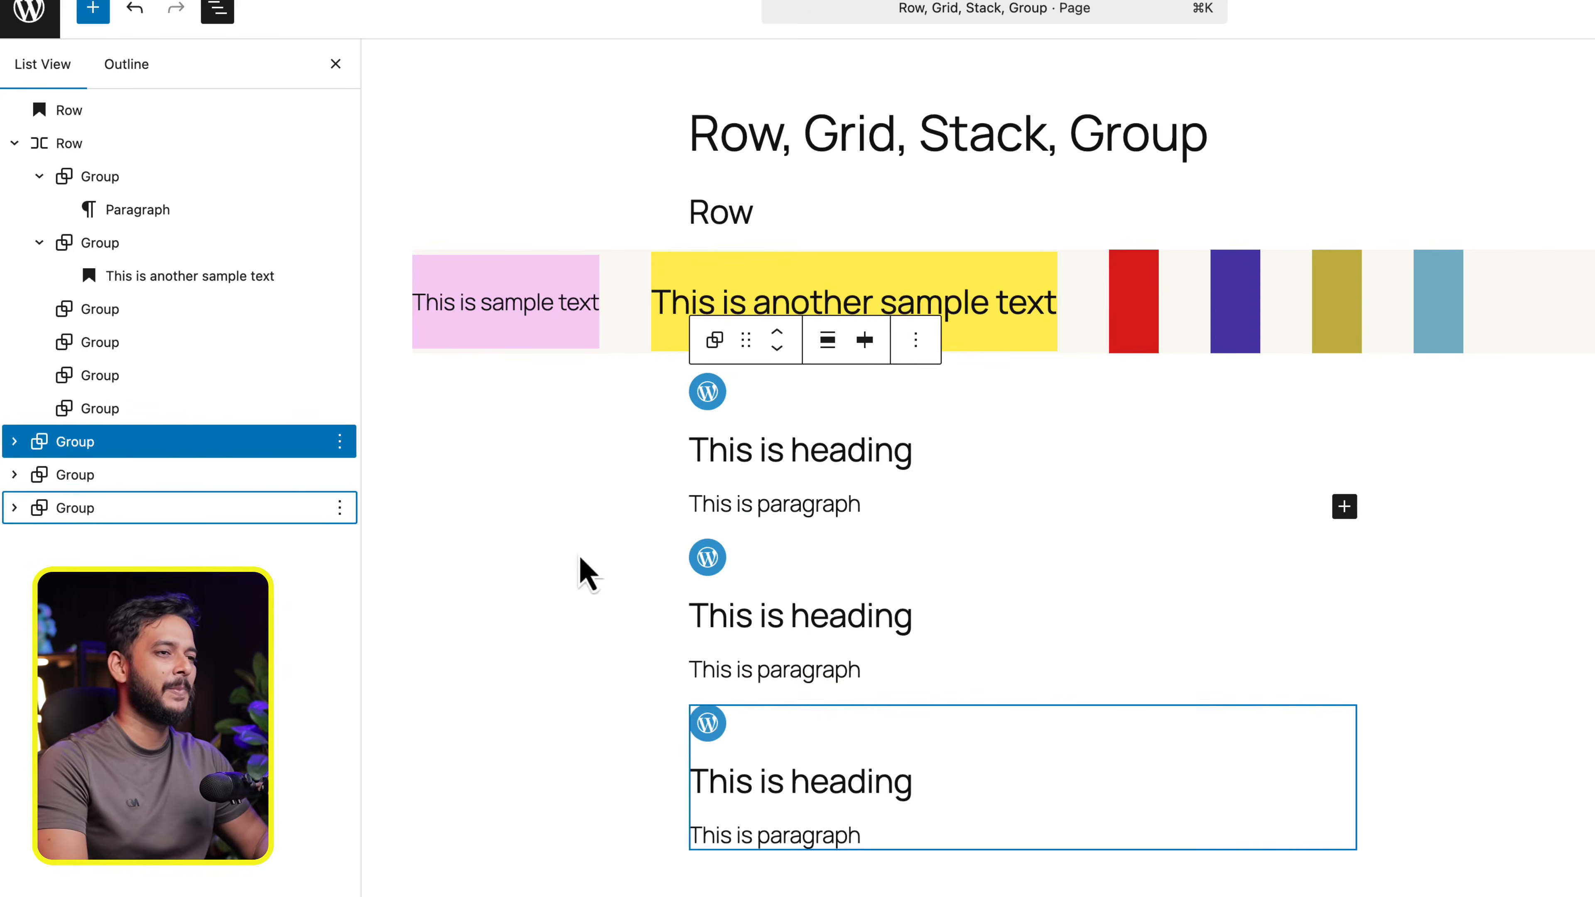
{"action": "left_click", "coordinate": [141, 507], "text": "shift"}
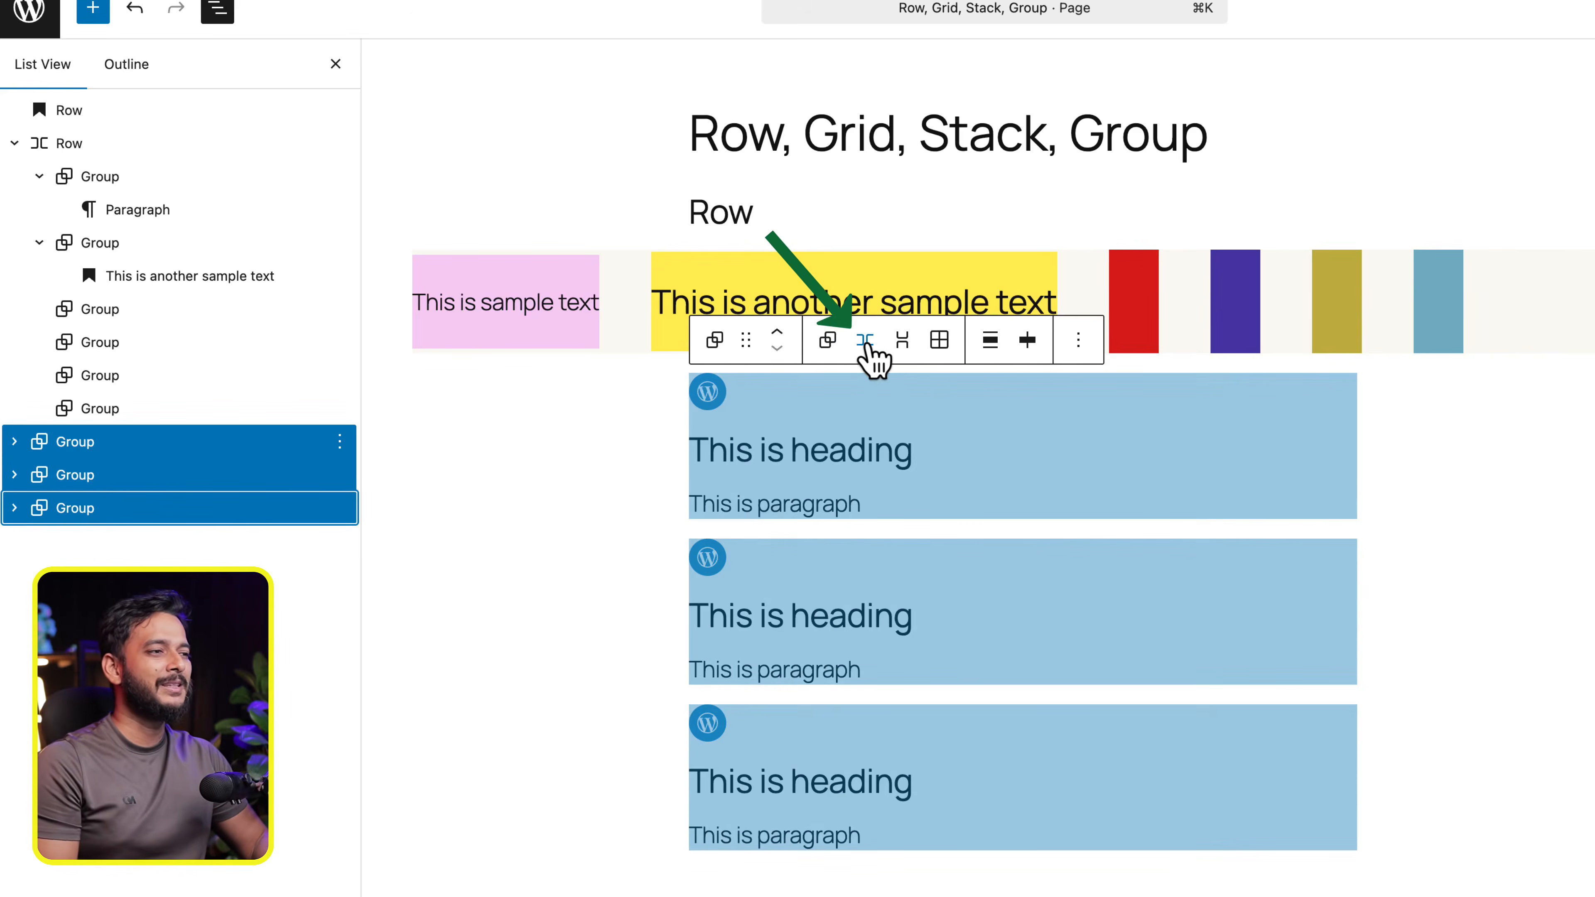
{"action": "left_click", "coordinate": [865, 340]}
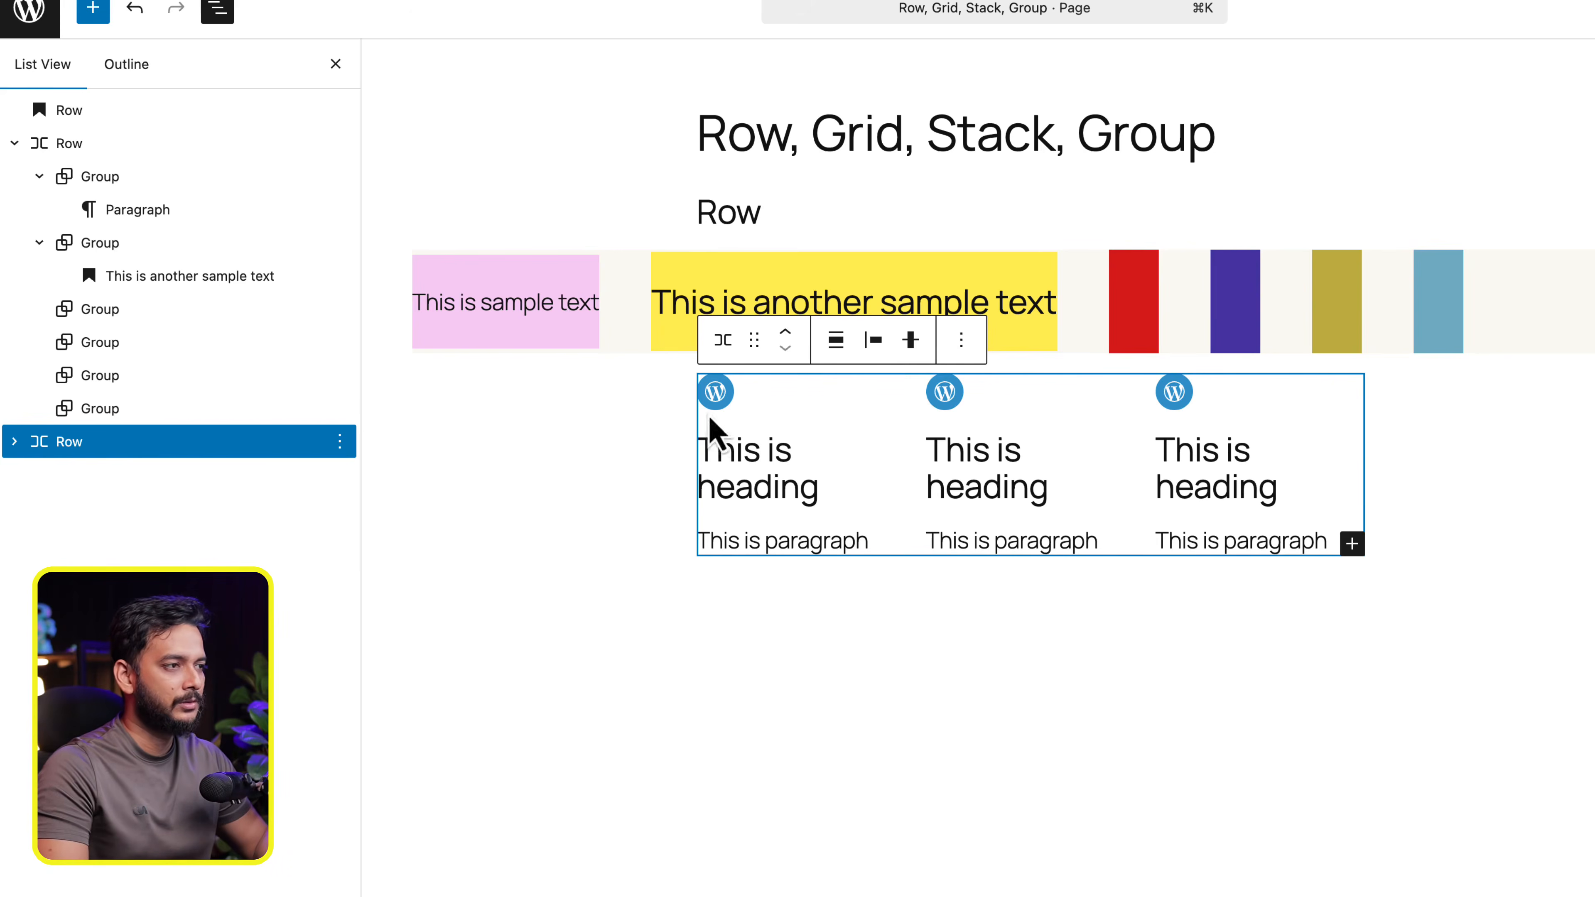
- Set the Row containing the three Groups to Wide width and select the Row after checking an inner heading
{"action": "left_click", "coordinate": [832, 344]}
{"action": "left_click", "coordinate": [918, 453]}
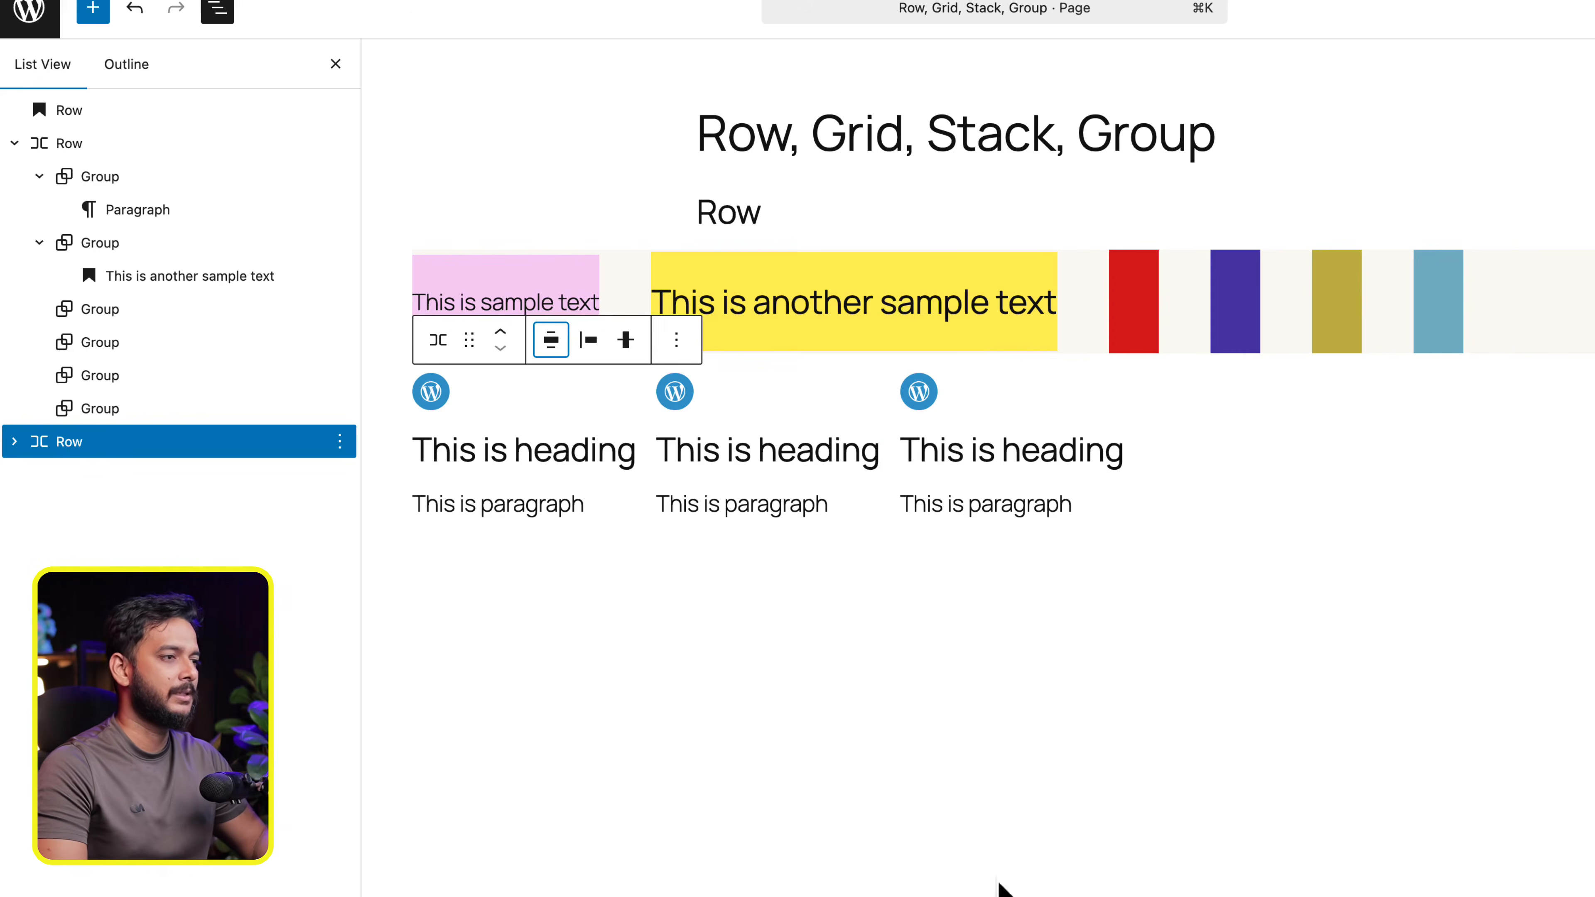
{"action": "left_click", "coordinate": [669, 449]}
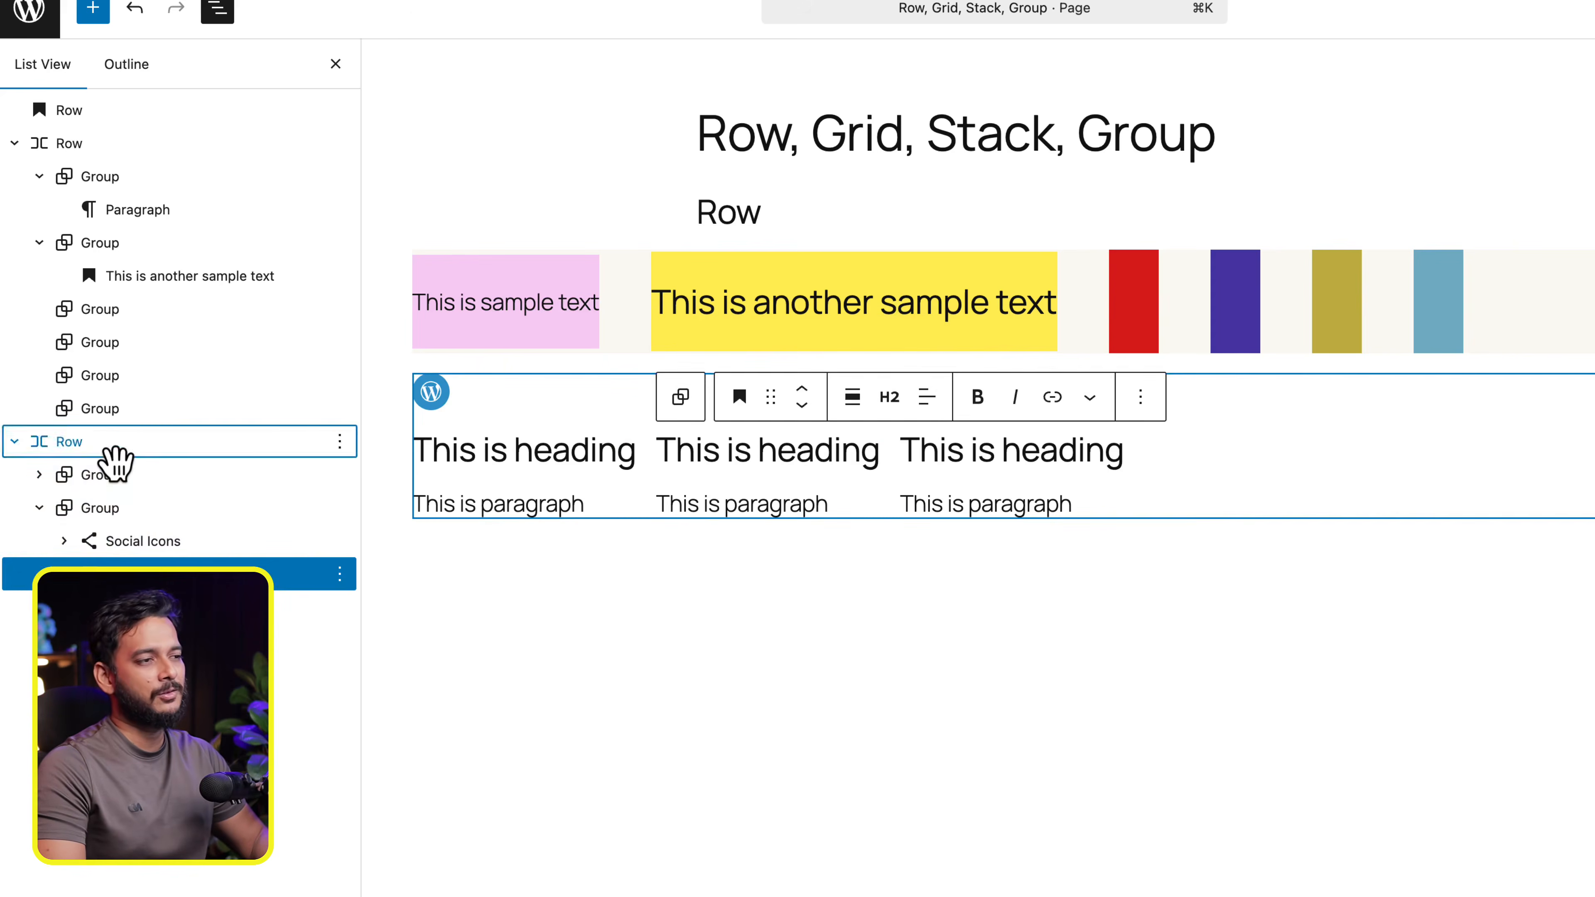
{"action": "left_click", "coordinate": [115, 443]}
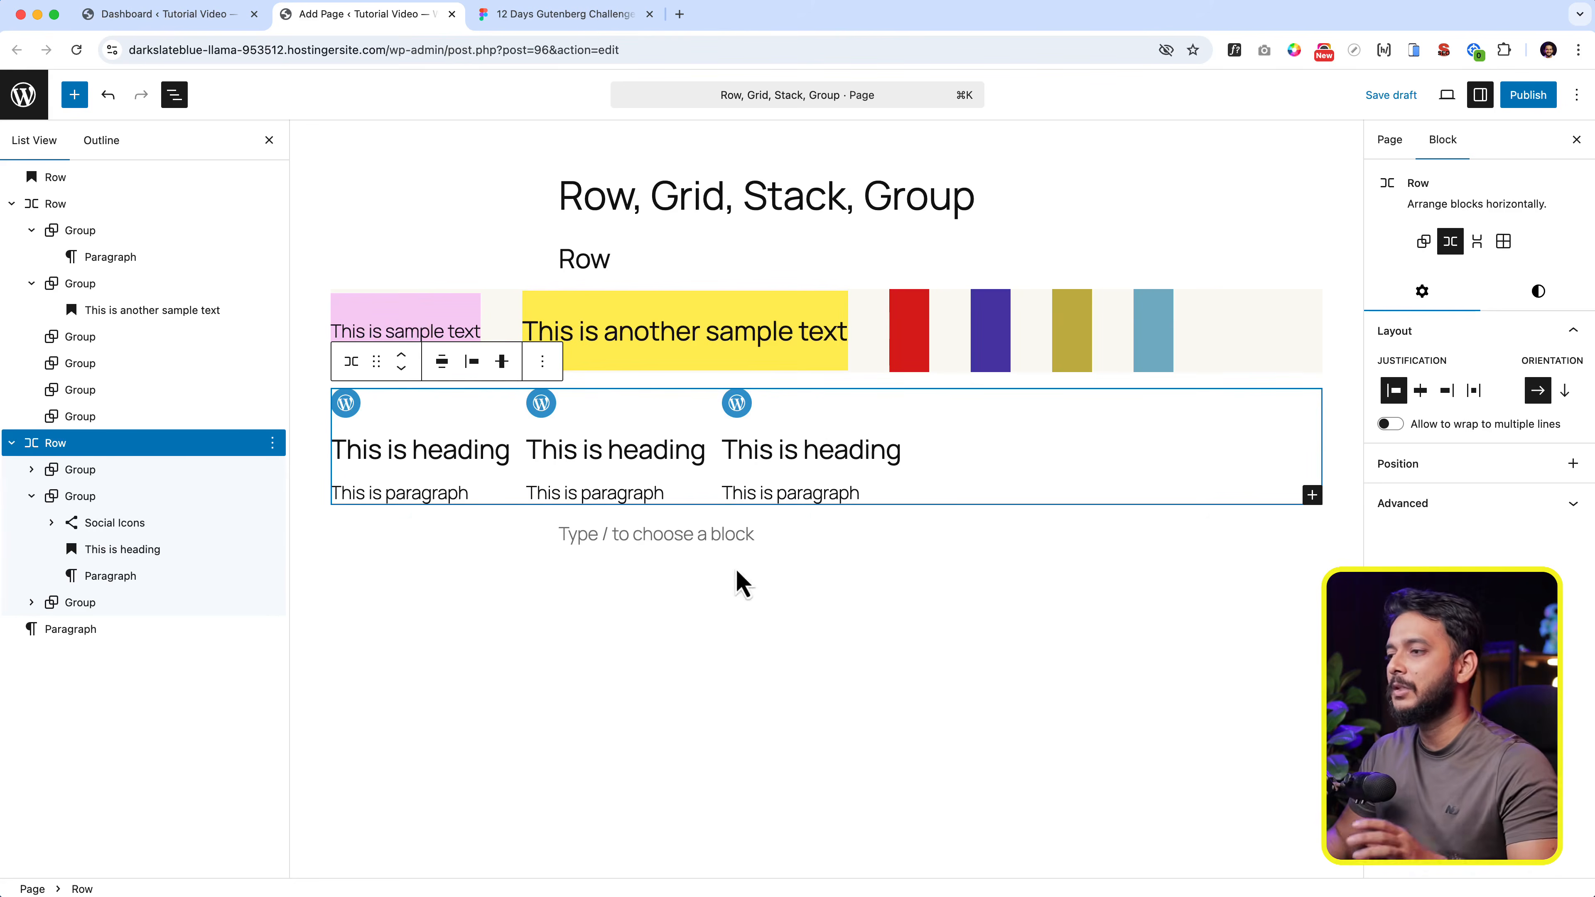
- Add a Spacer block below the Row of Groups and increase its height to about 169 px
{"action": "left_click", "coordinate": [733, 536]}
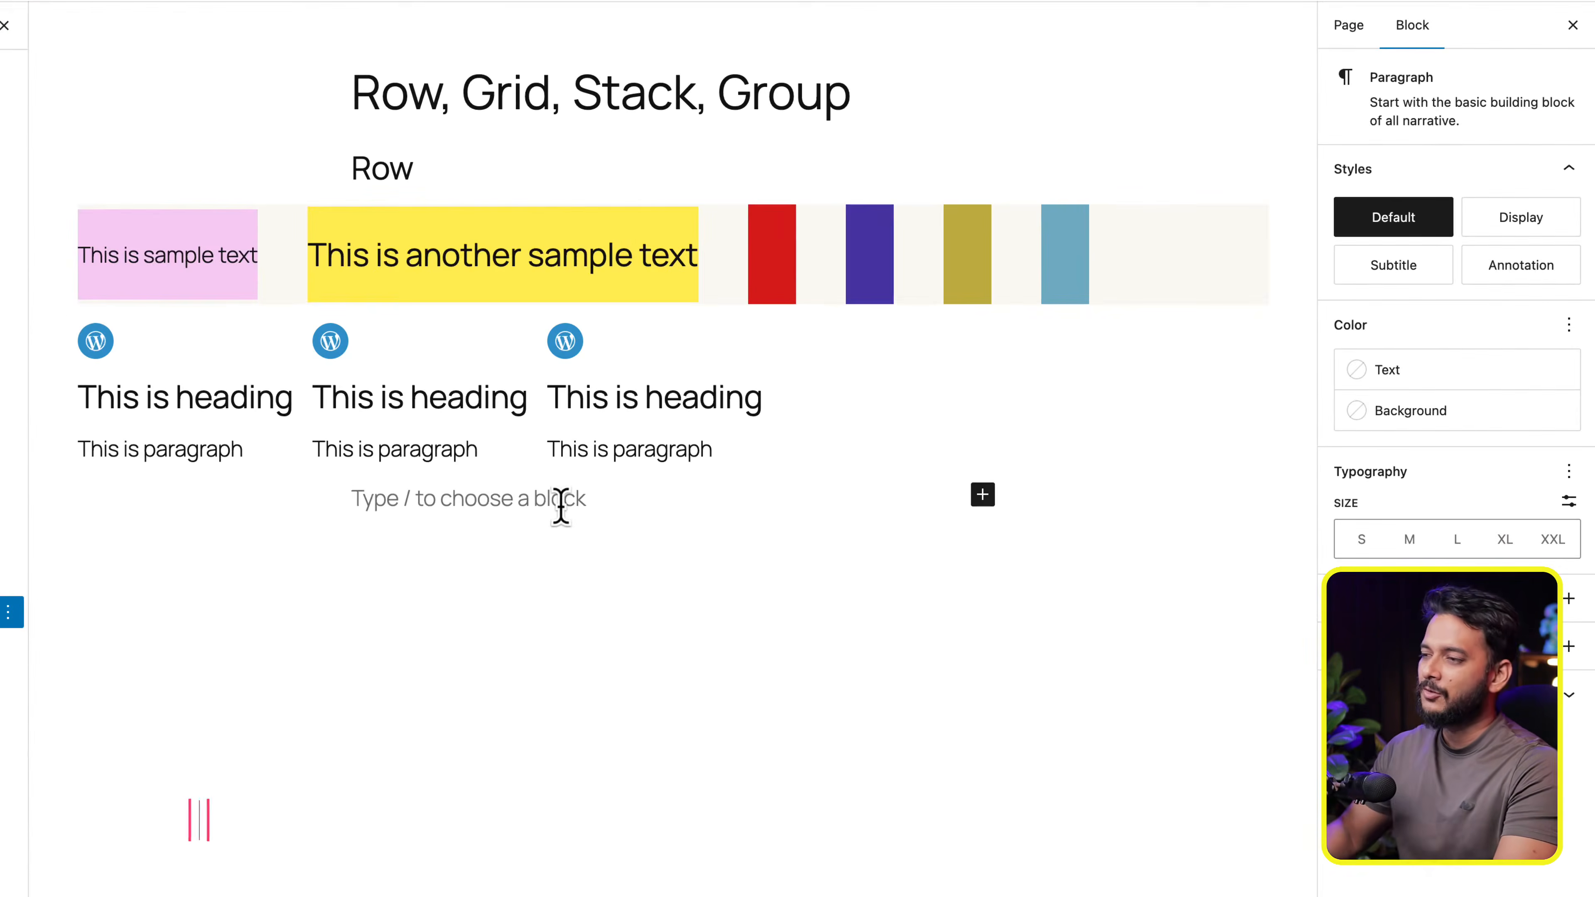
{"action": "type", "text": "/sp"}
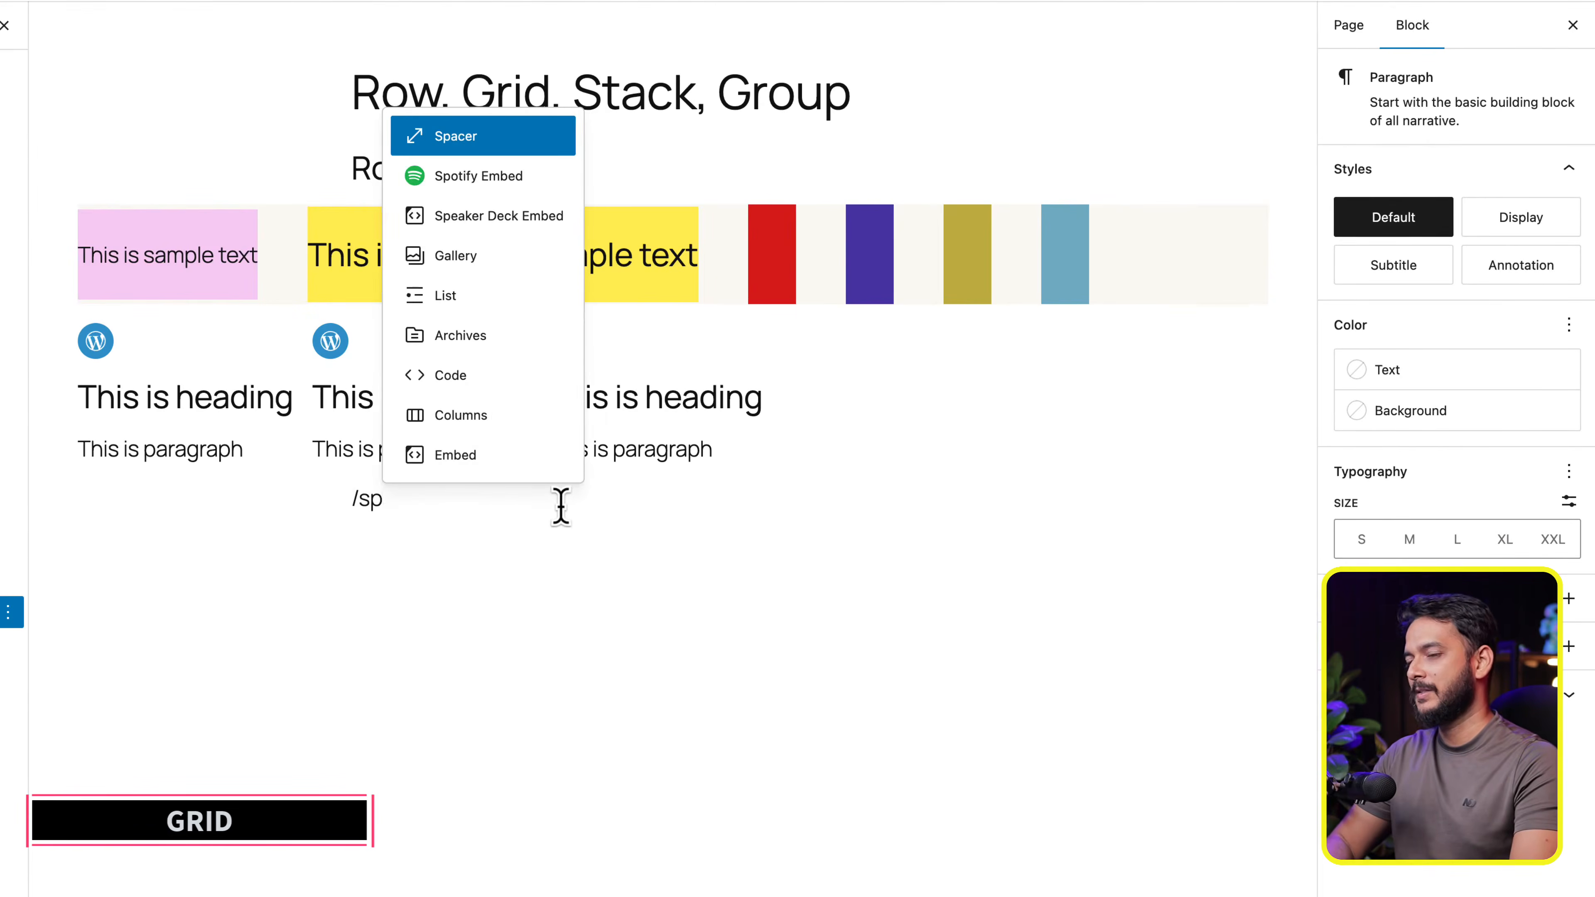
{"action": "key", "text": "Return"}
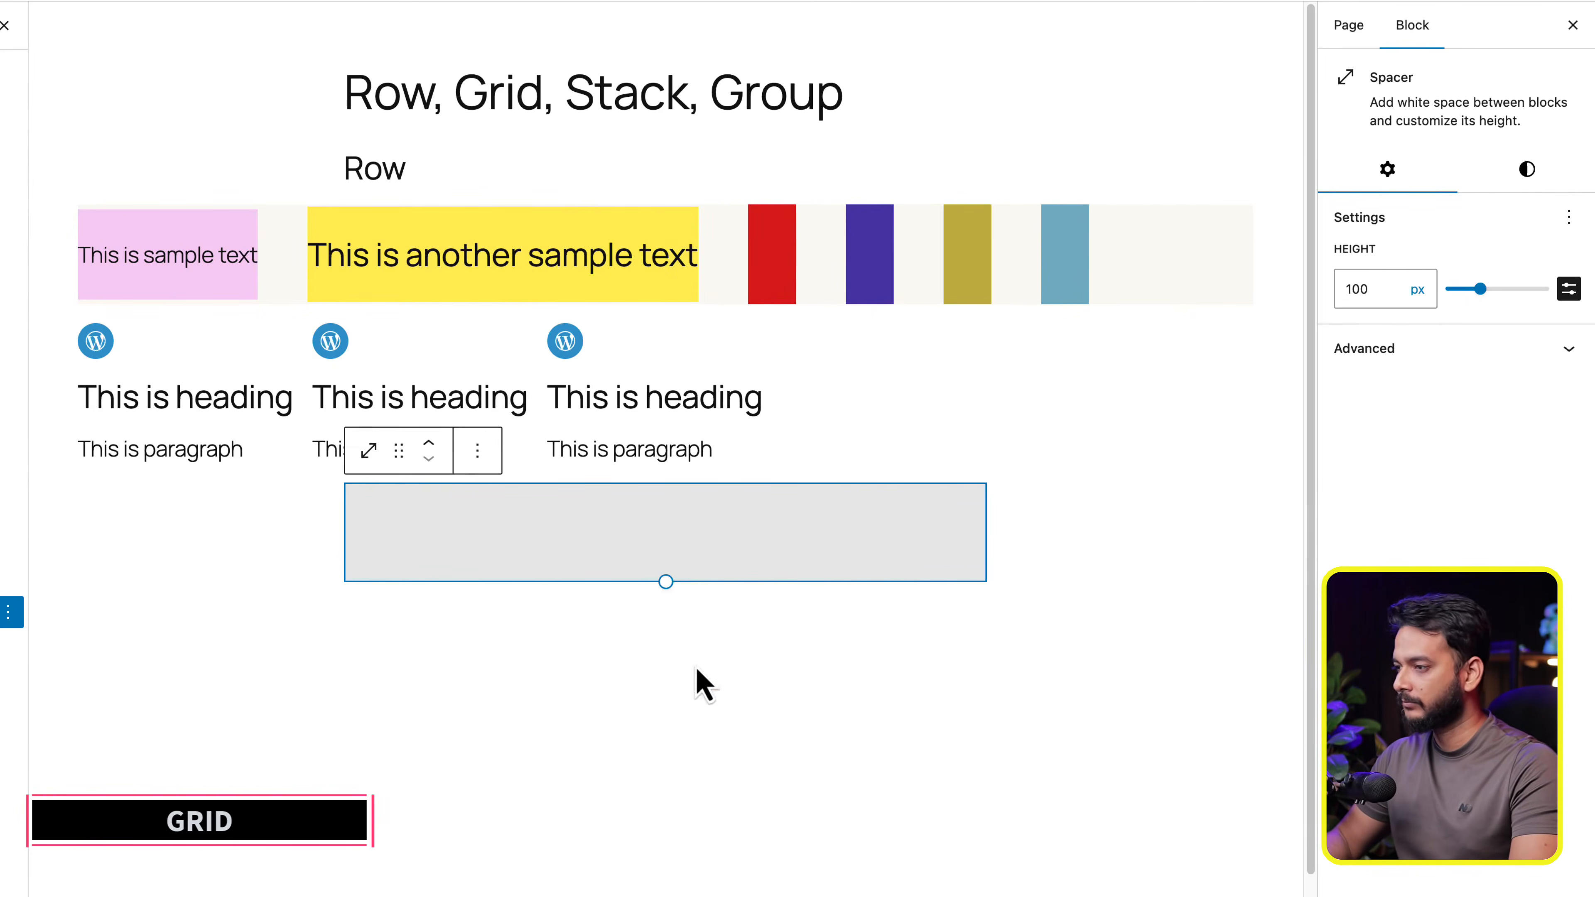
{"action": "left_click_drag", "start_coordinate": [664, 596], "coordinate": [663, 650]}
{"action": "scroll", "coordinate": [603, 691], "scroll_direction": "down", "scroll_amount": 2}
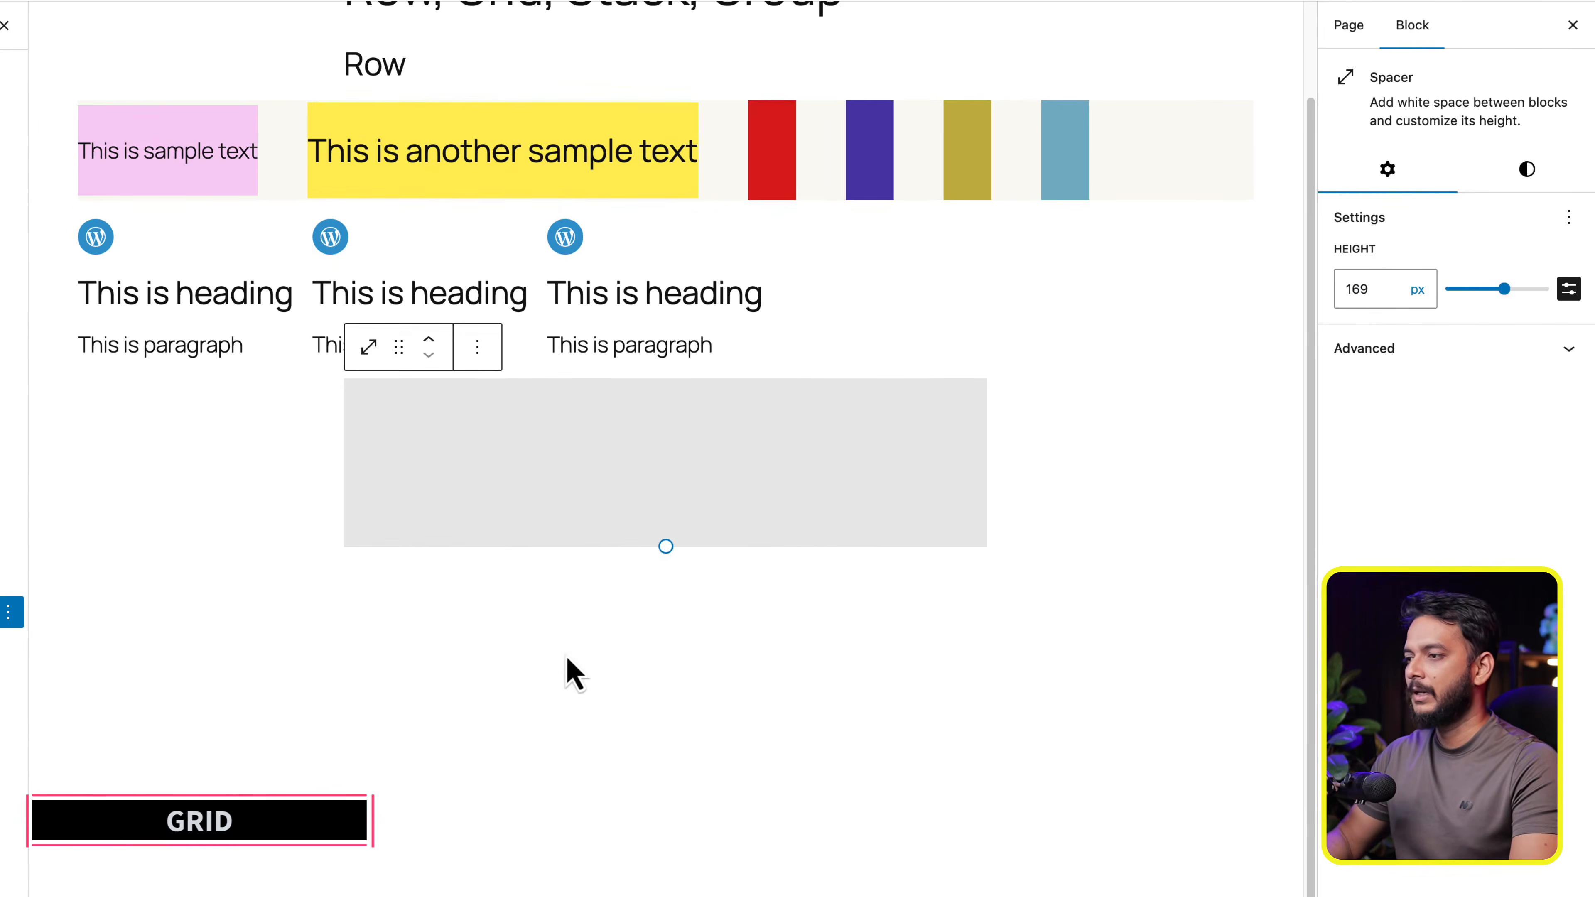
- Insert a Grid block below the Spacer
{"action": "left_click", "coordinate": [541, 572]}
{"action": "type", "text": "/grid"}
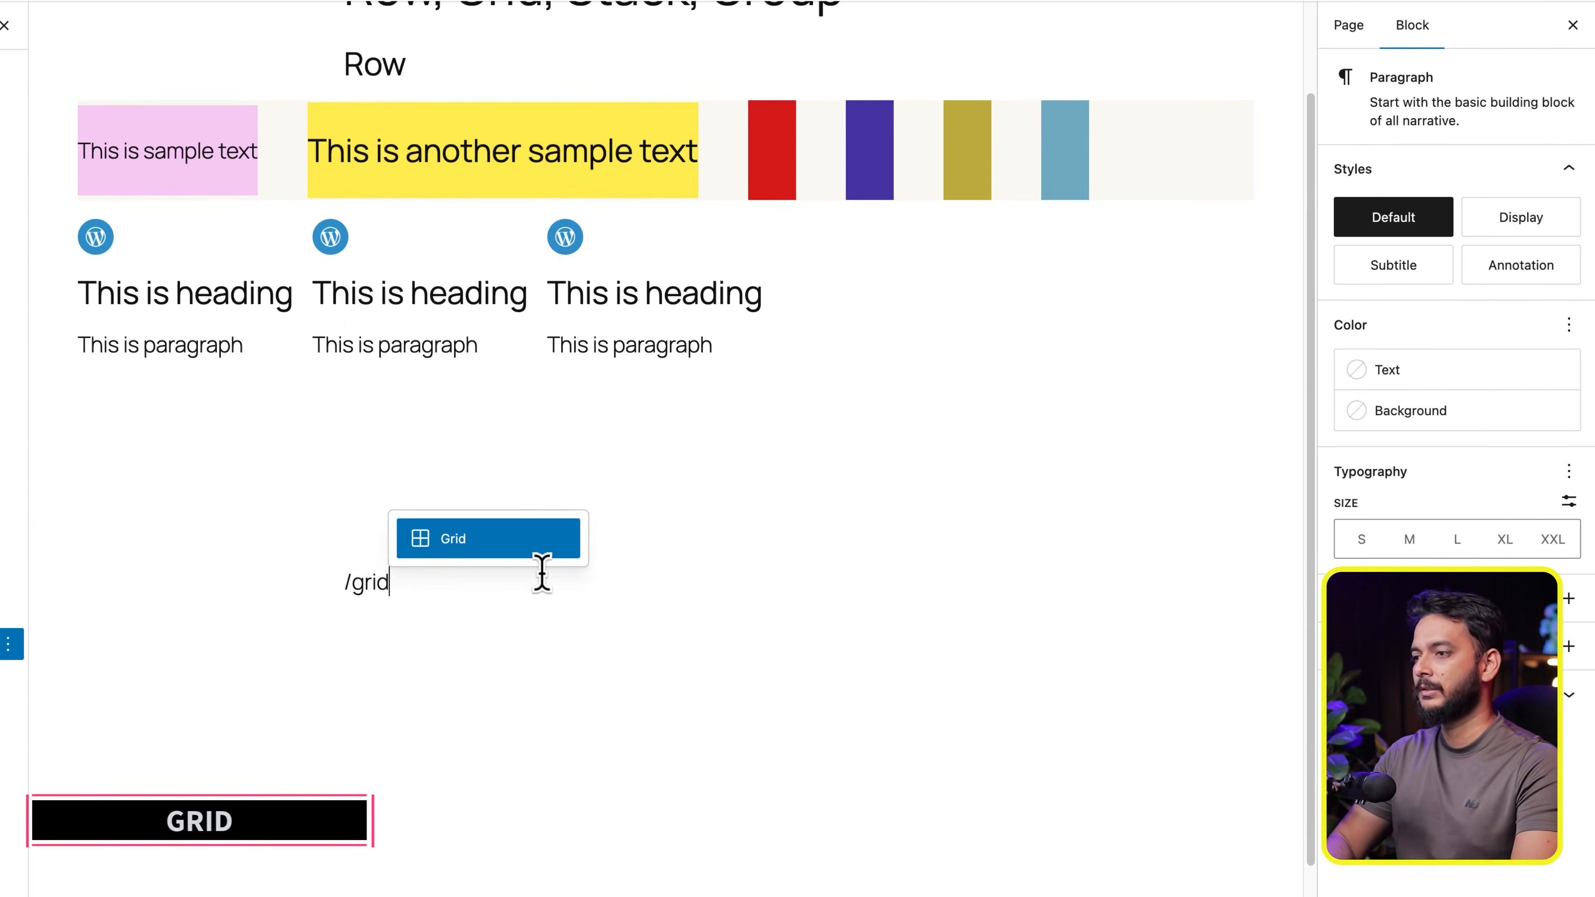
{"action": "key", "text": "Return"}
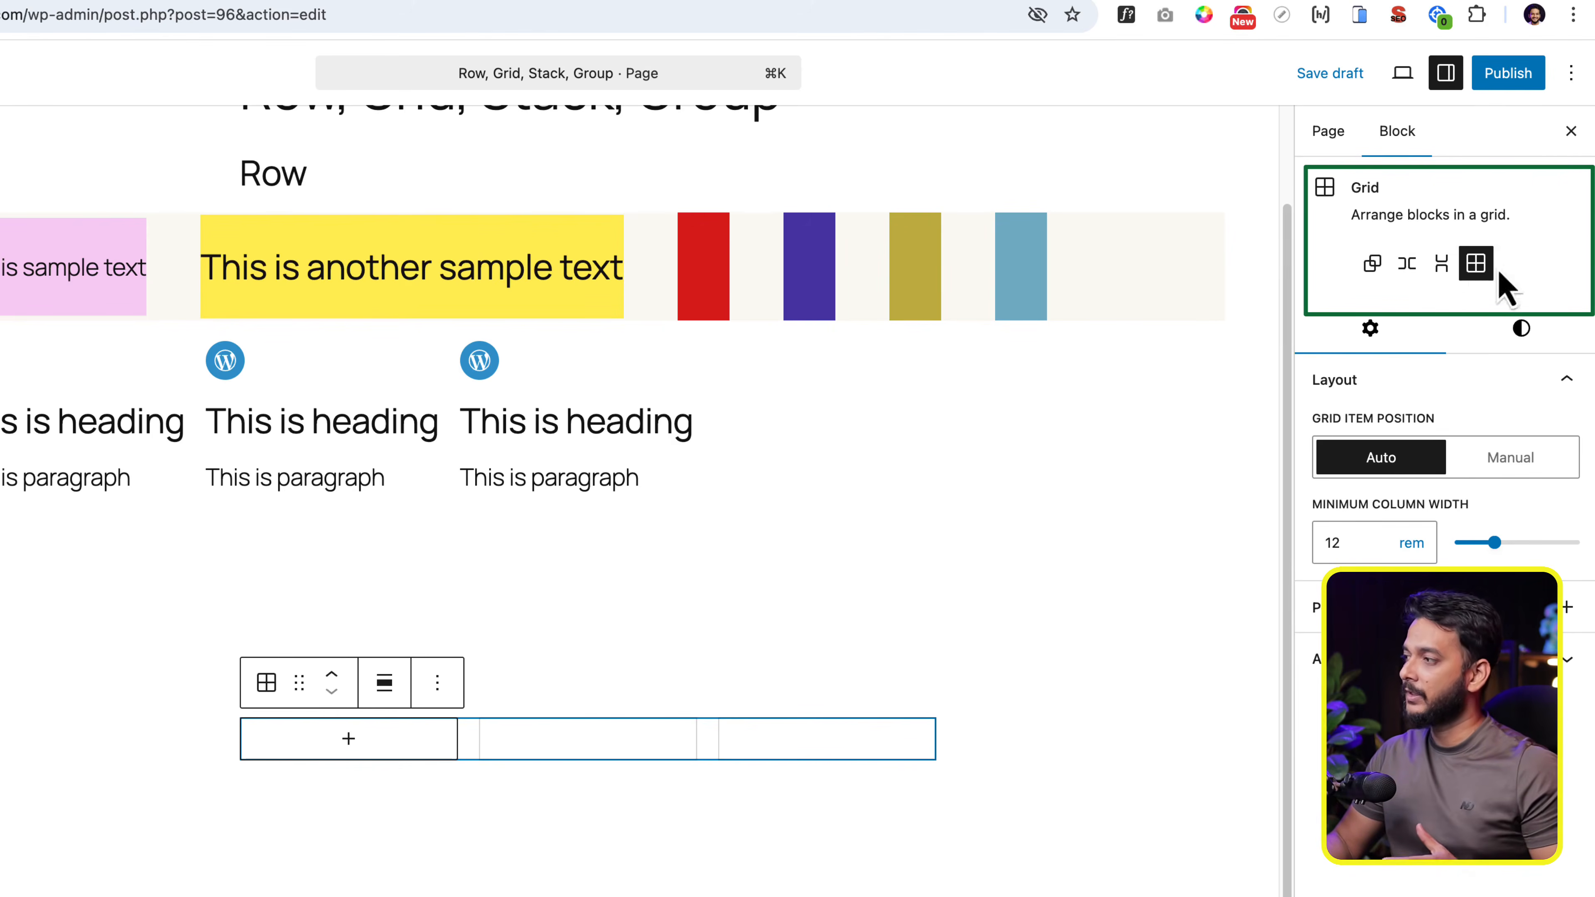
- Try the Row, Group and Stack layouts on the new block and return it to Grid
{"action": "left_click", "coordinate": [1406, 263]}
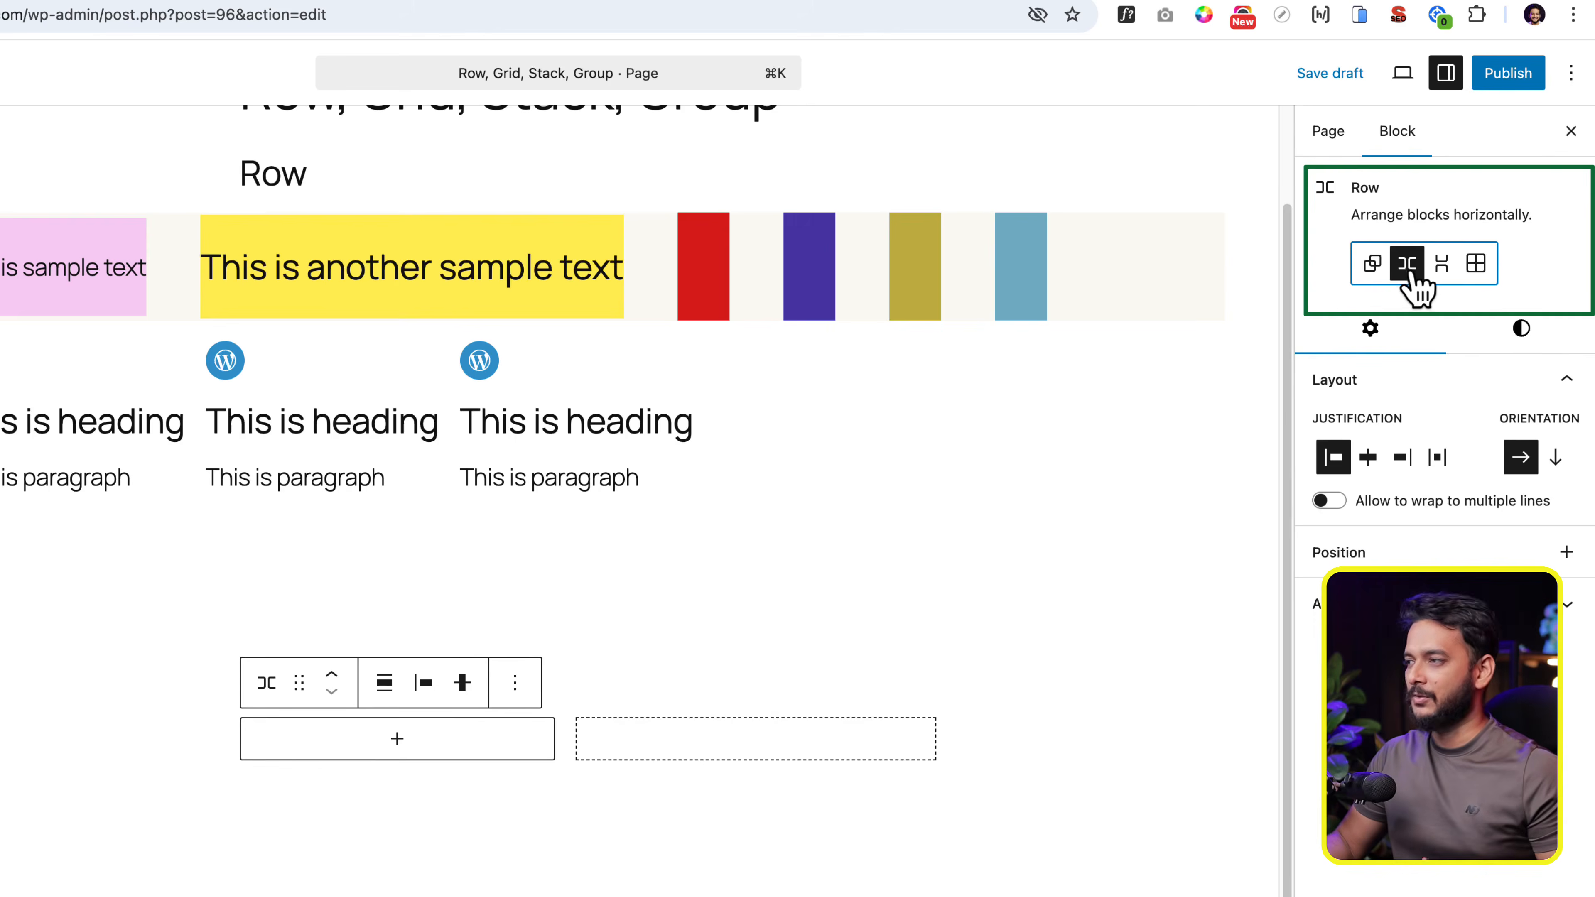
{"action": "left_click", "coordinate": [1374, 267]}
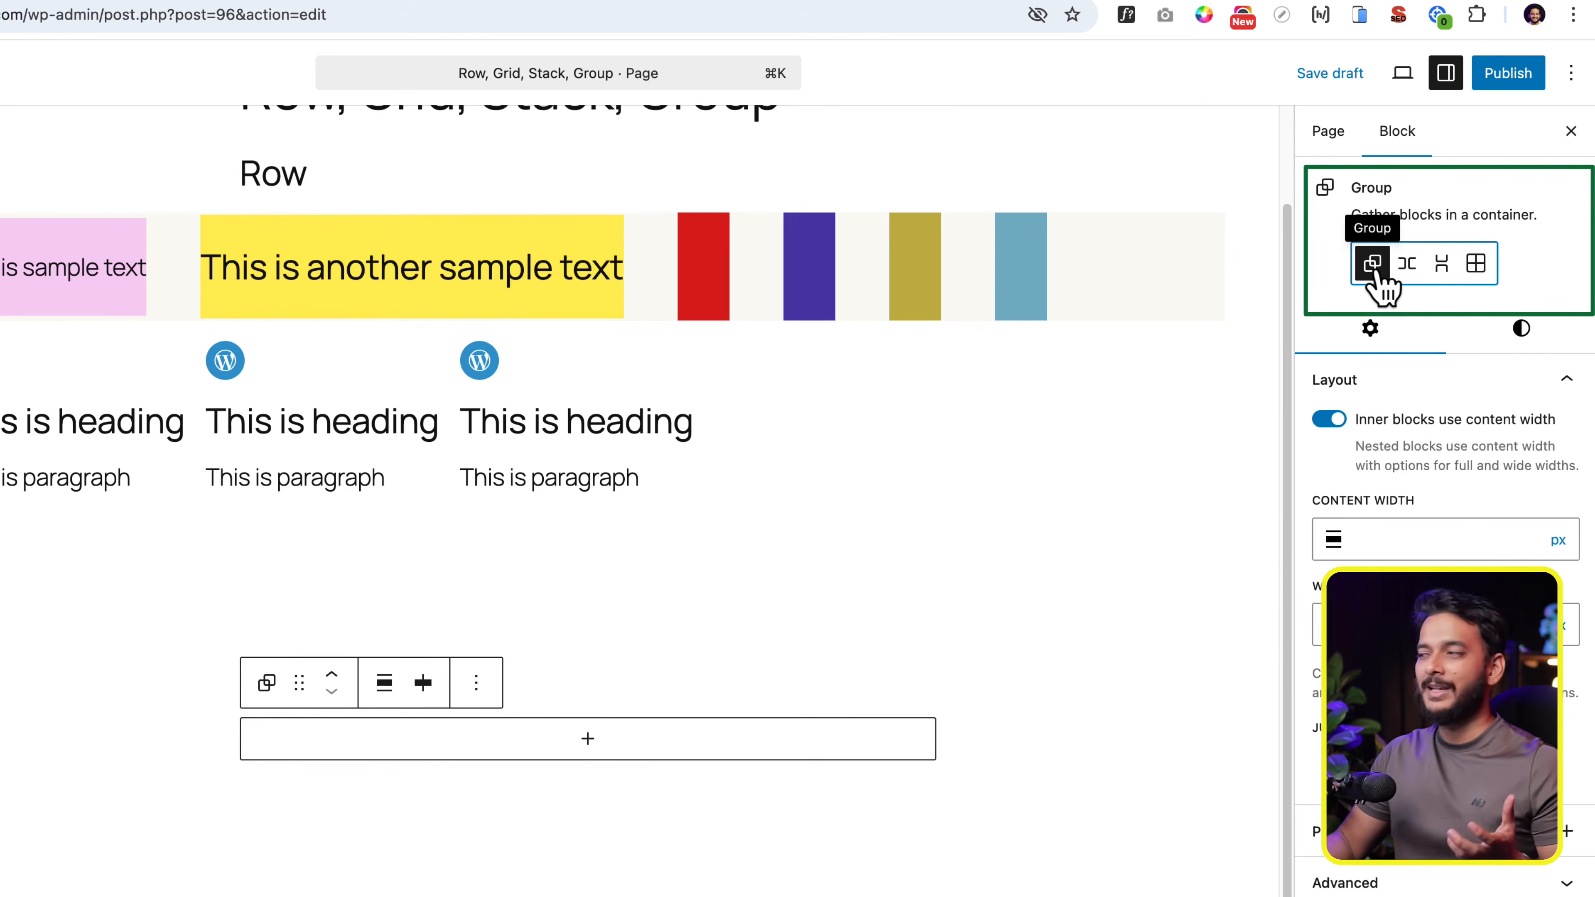
{"action": "left_click", "coordinate": [1441, 265]}
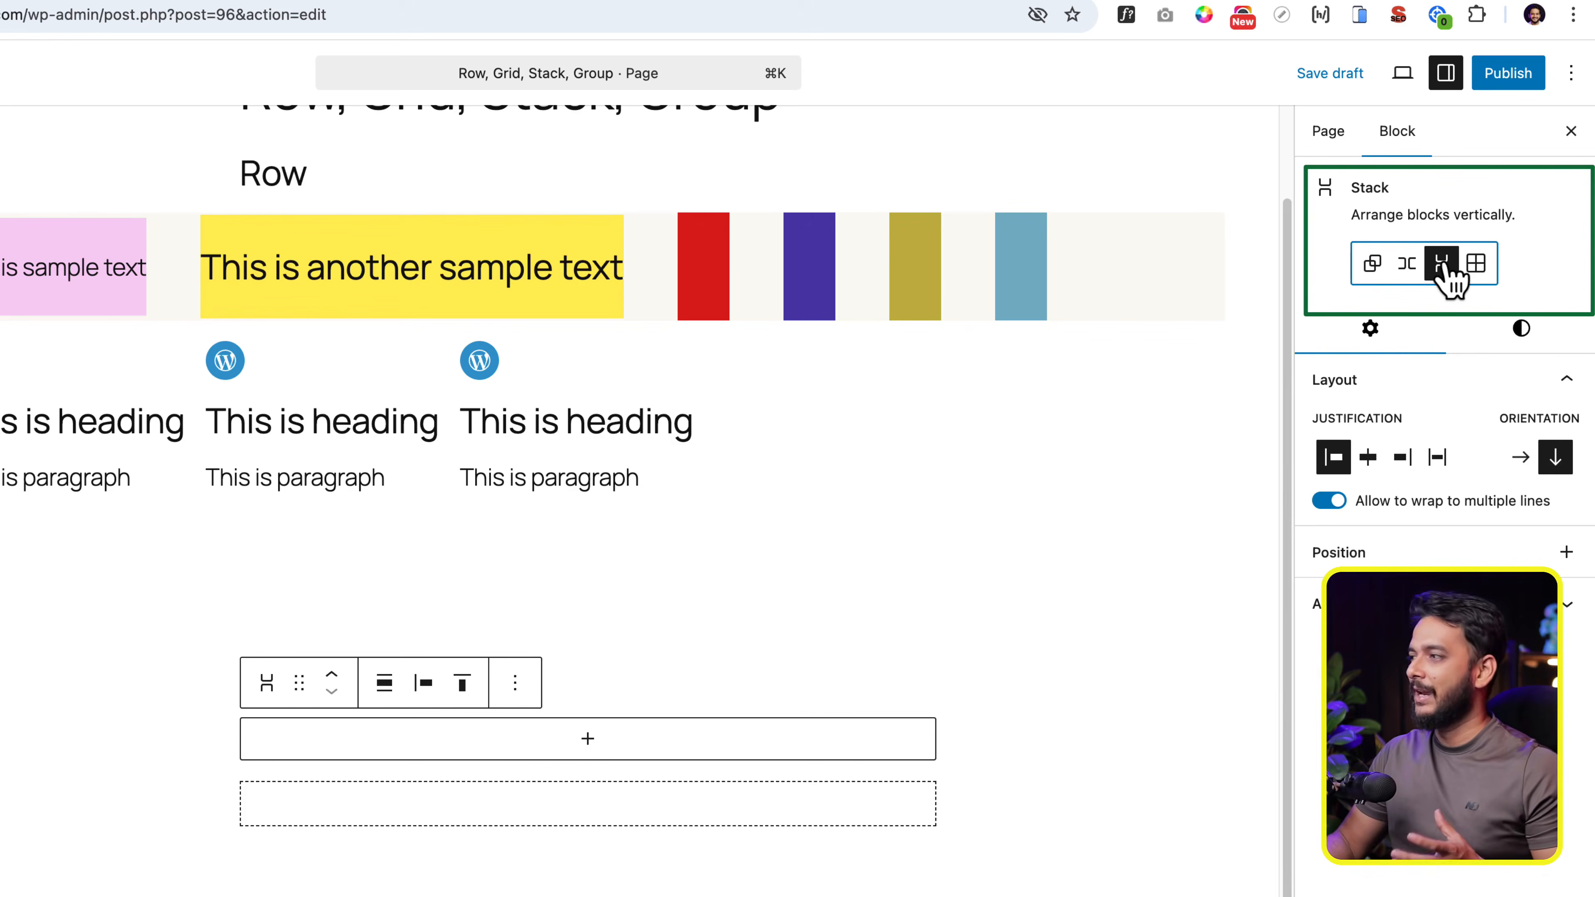
{"action": "left_click", "coordinate": [1476, 264]}
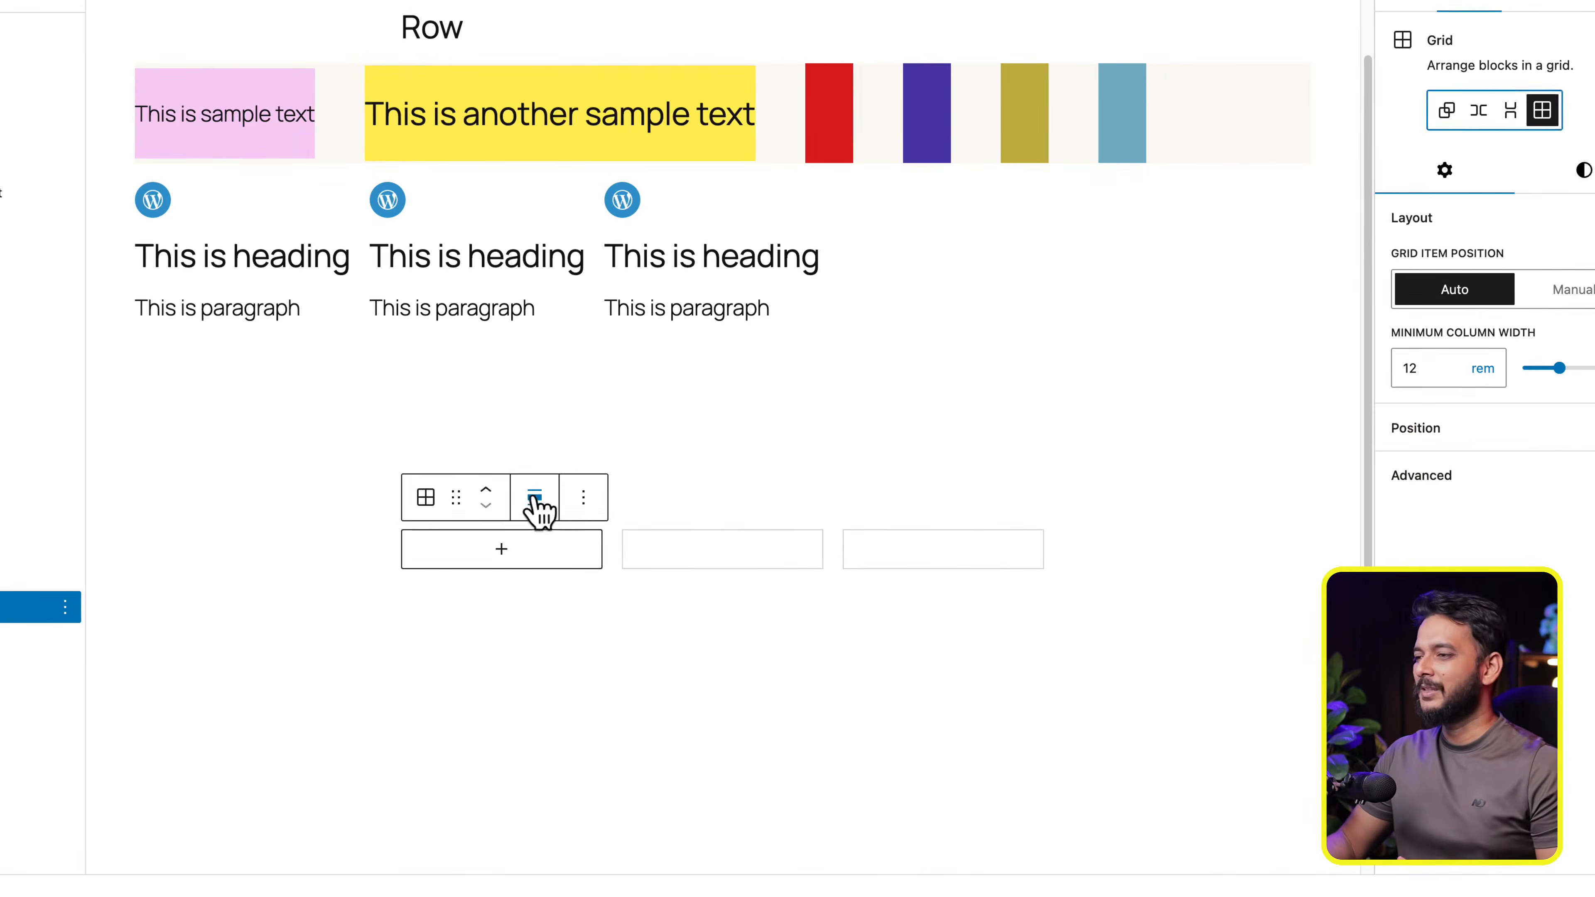
- Set the Grid to Wide width and its minimum column width to 30 rem
{"action": "left_click", "coordinate": [531, 496]}
{"action": "left_click", "coordinate": [623, 634]}
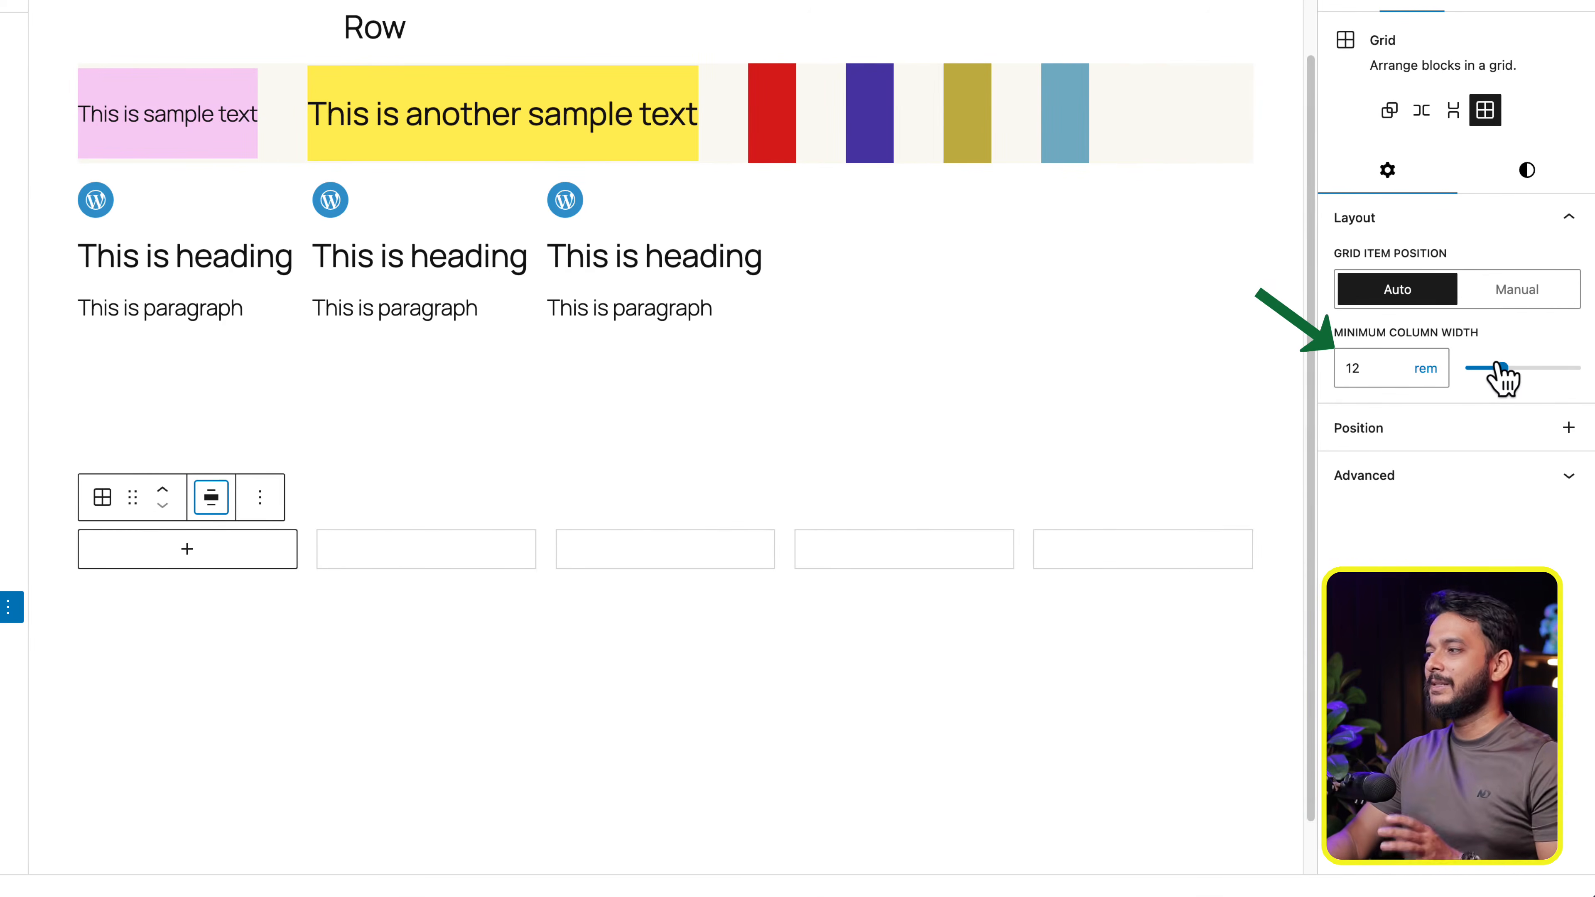
{"action": "left_click_drag", "start_coordinate": [1503, 369], "coordinate": [1557, 370]}
{"action": "left_click", "coordinate": [420, 670]}
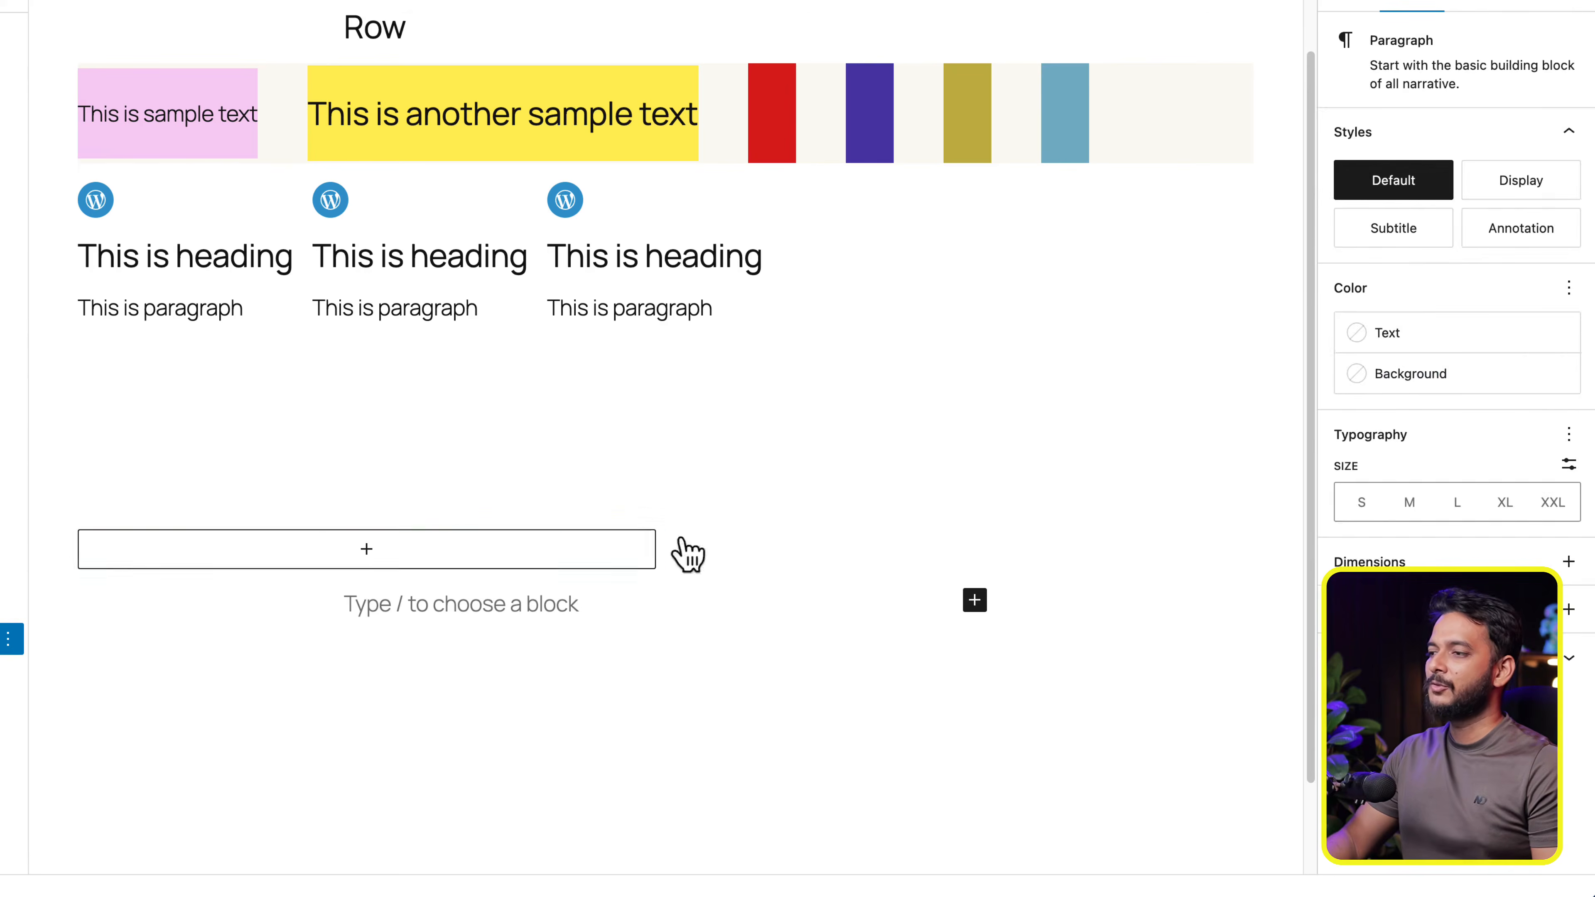
- Set the Grid's minimum column width to 15 rem and reselect the Grid to inspect its columns
{"action": "left_click", "coordinate": [712, 554]}
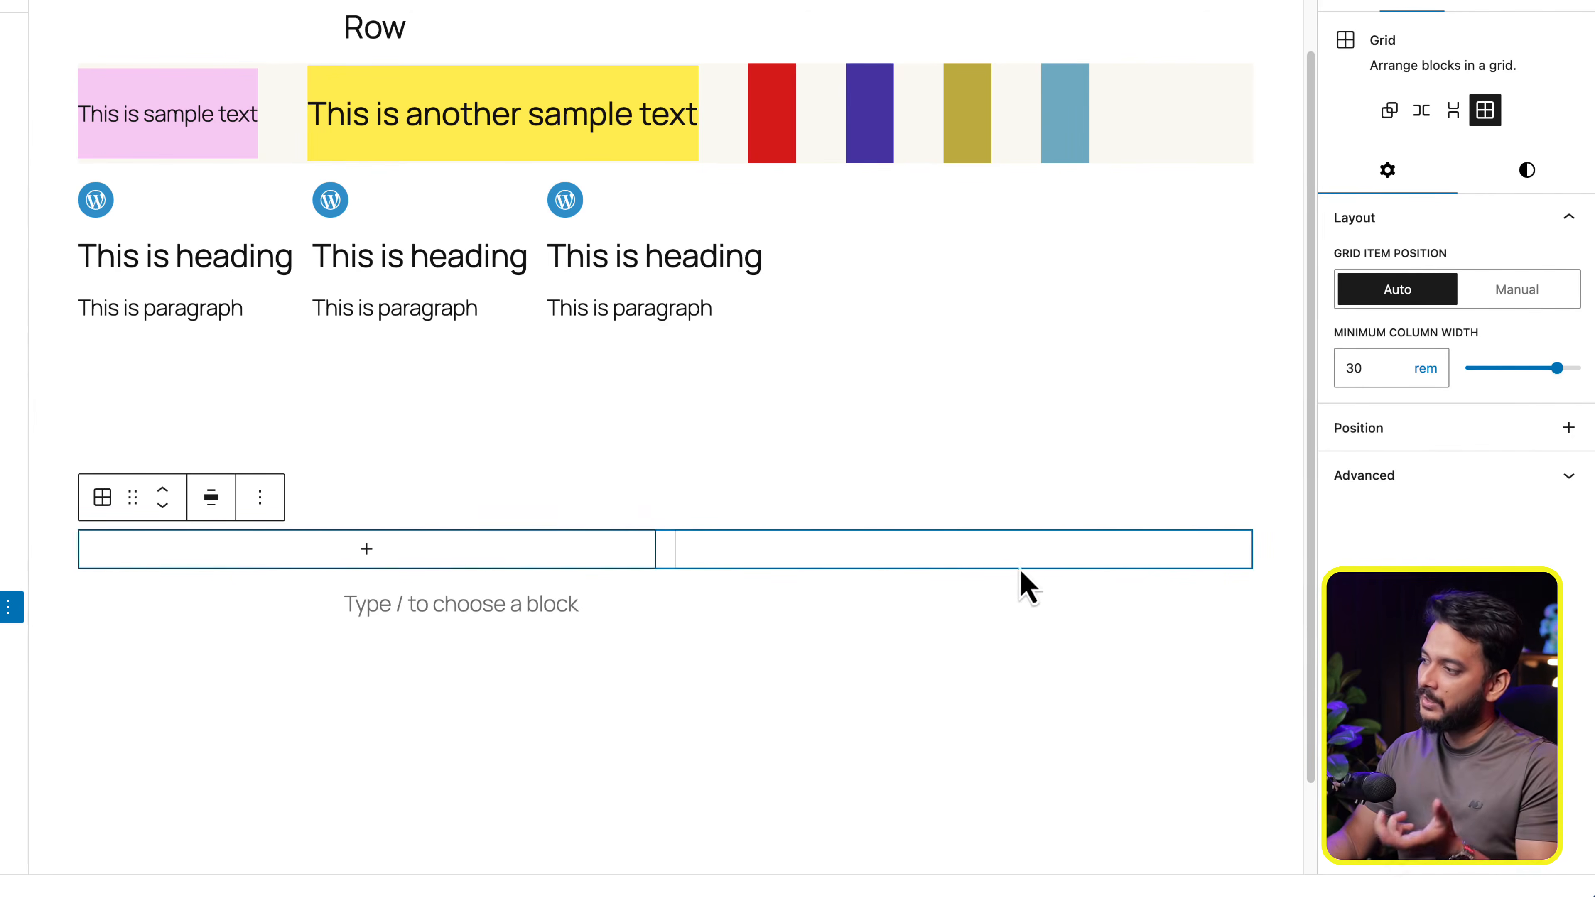
{"action": "left_click", "coordinate": [1511, 369]}
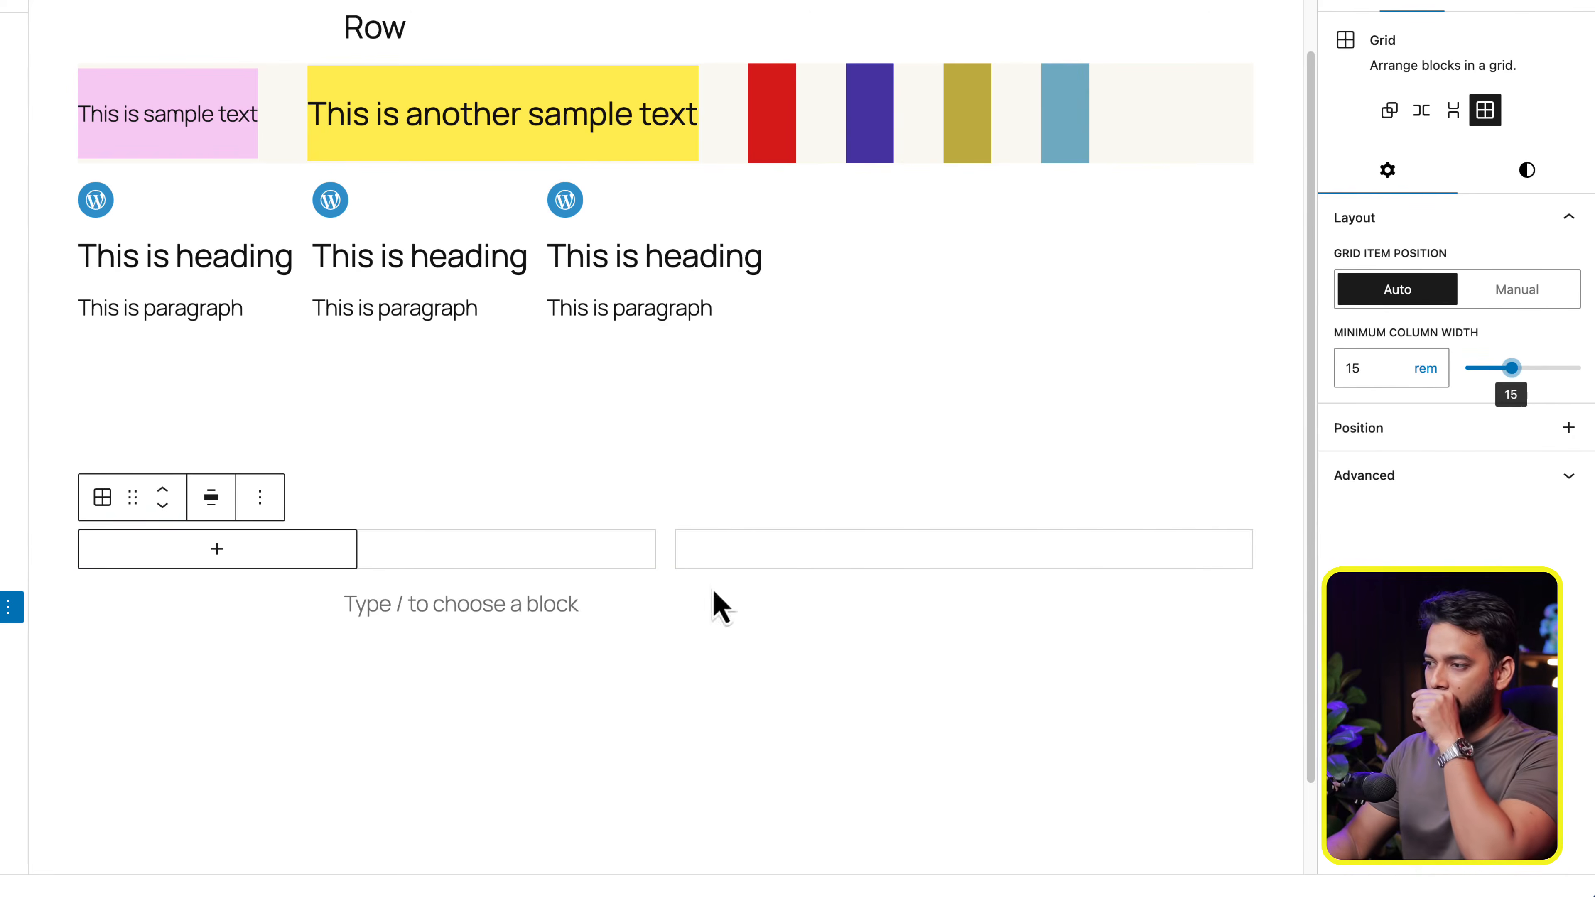
{"action": "left_click", "coordinate": [559, 564]}
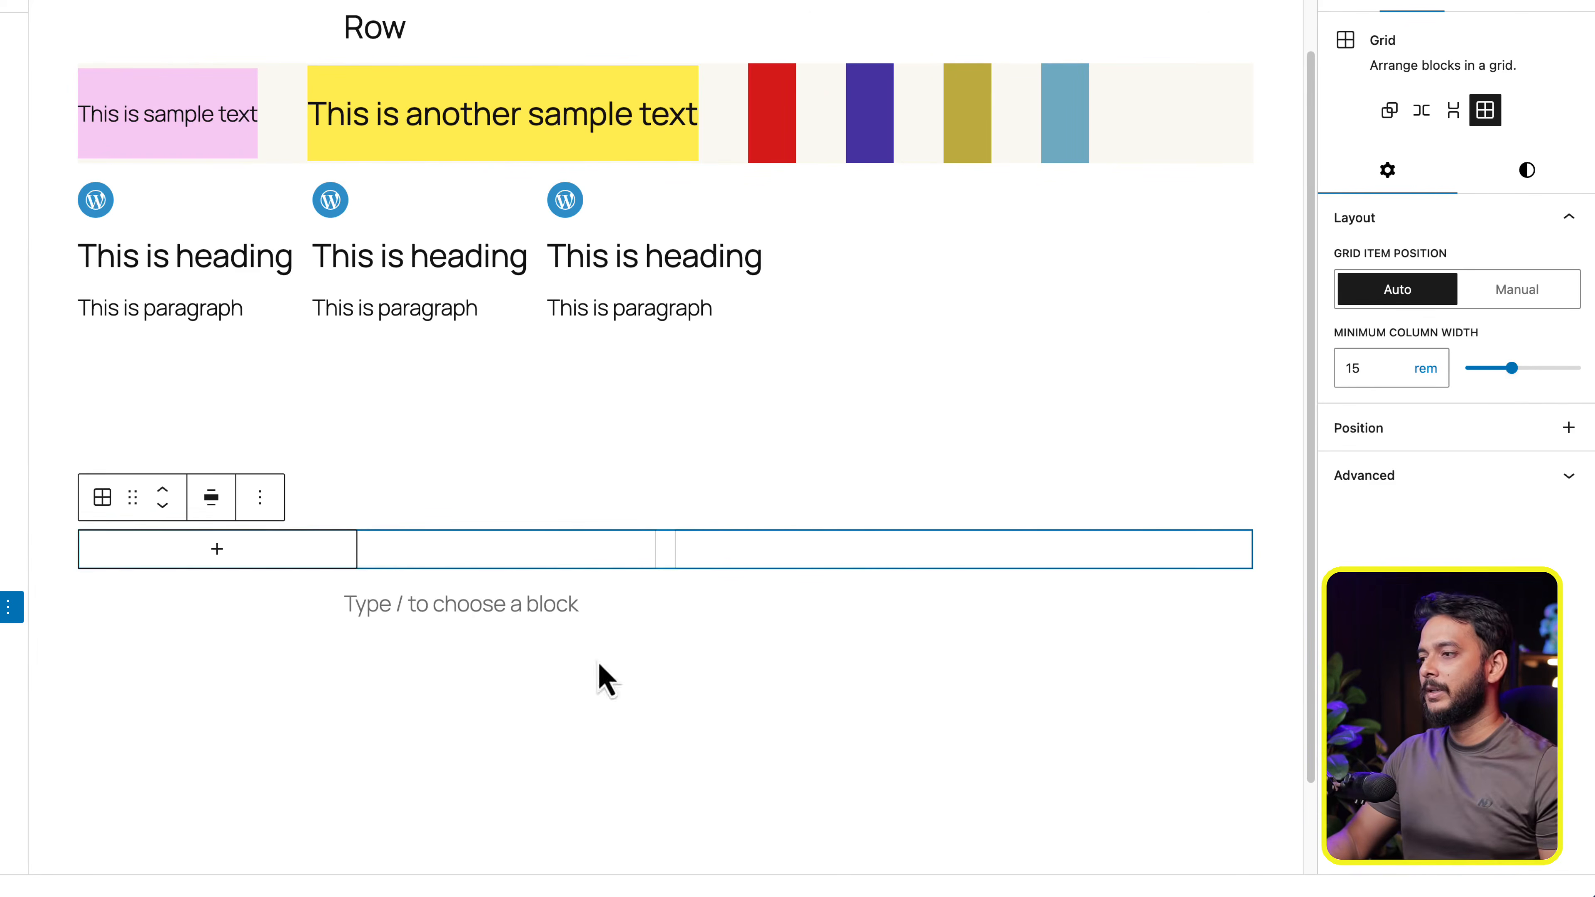
{"action": "left_click", "coordinate": [1003, 742]}
{"action": "left_click", "coordinate": [599, 533]}
{"action": "left_click", "coordinate": [599, 535]}
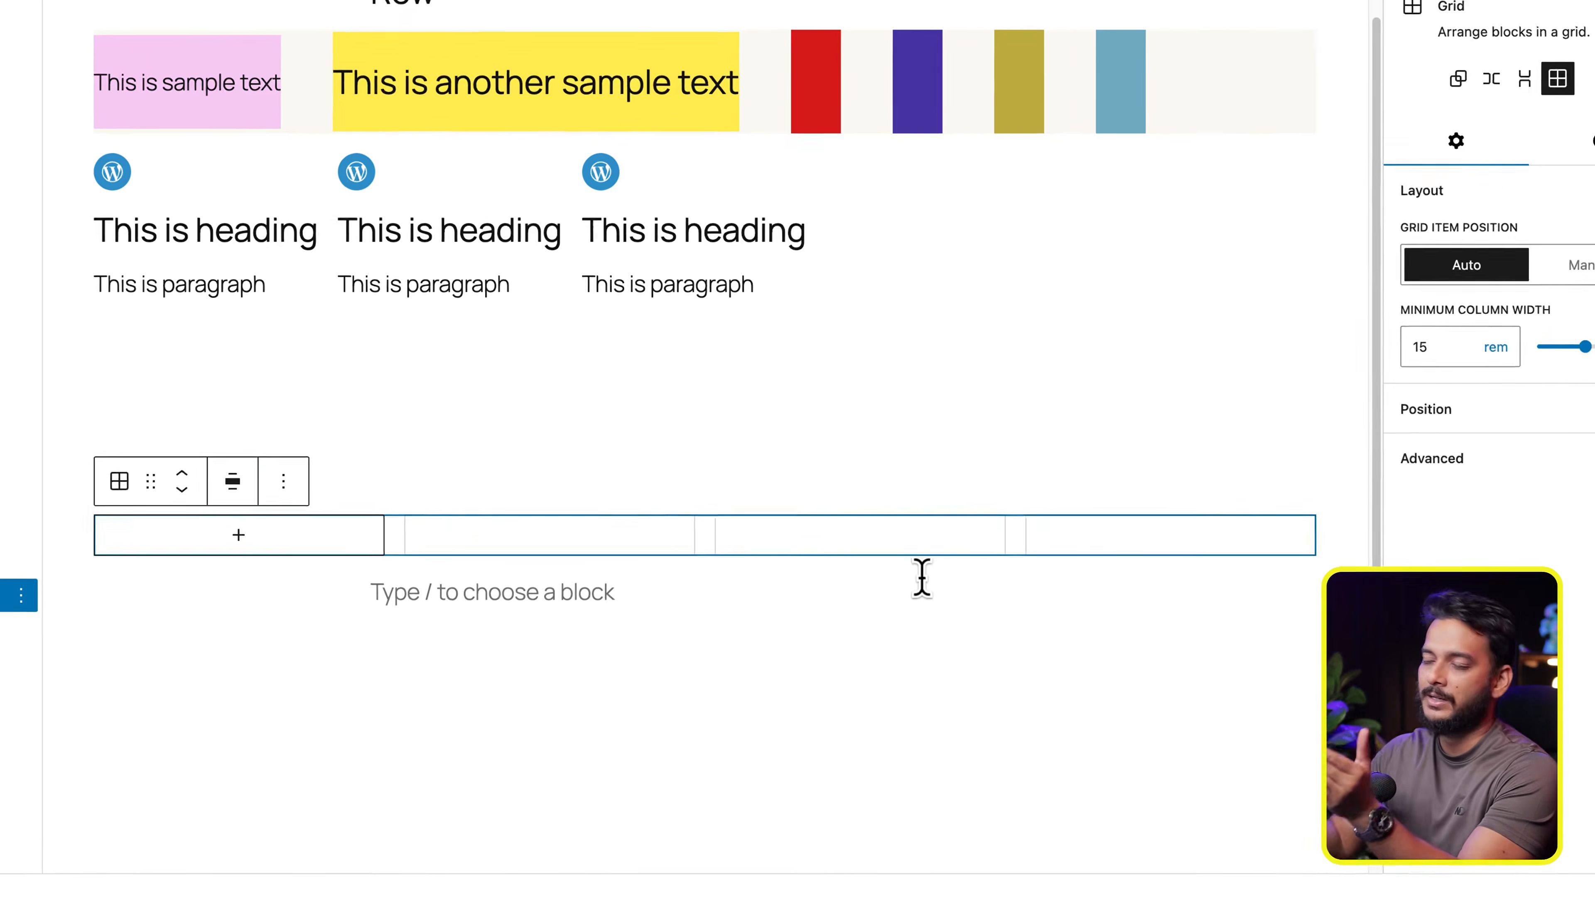
- Examine the Grid's alignment options and the minimum column width's value and available units without changing them
{"action": "left_click", "coordinate": [203, 507]}
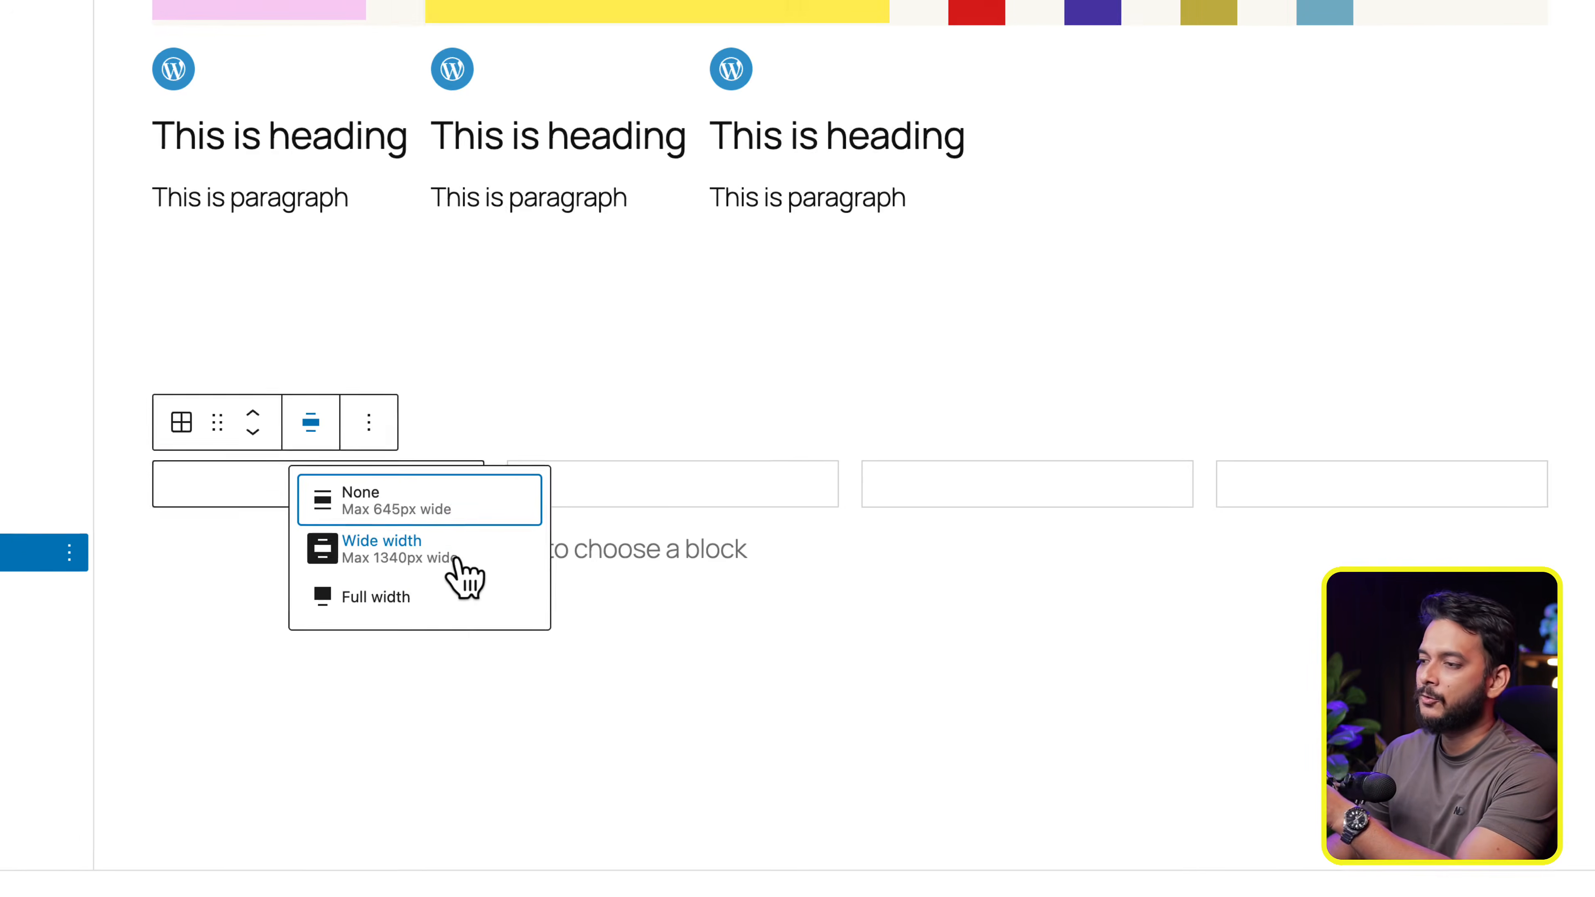
{"action": "left_click", "coordinate": [1442, 753]}
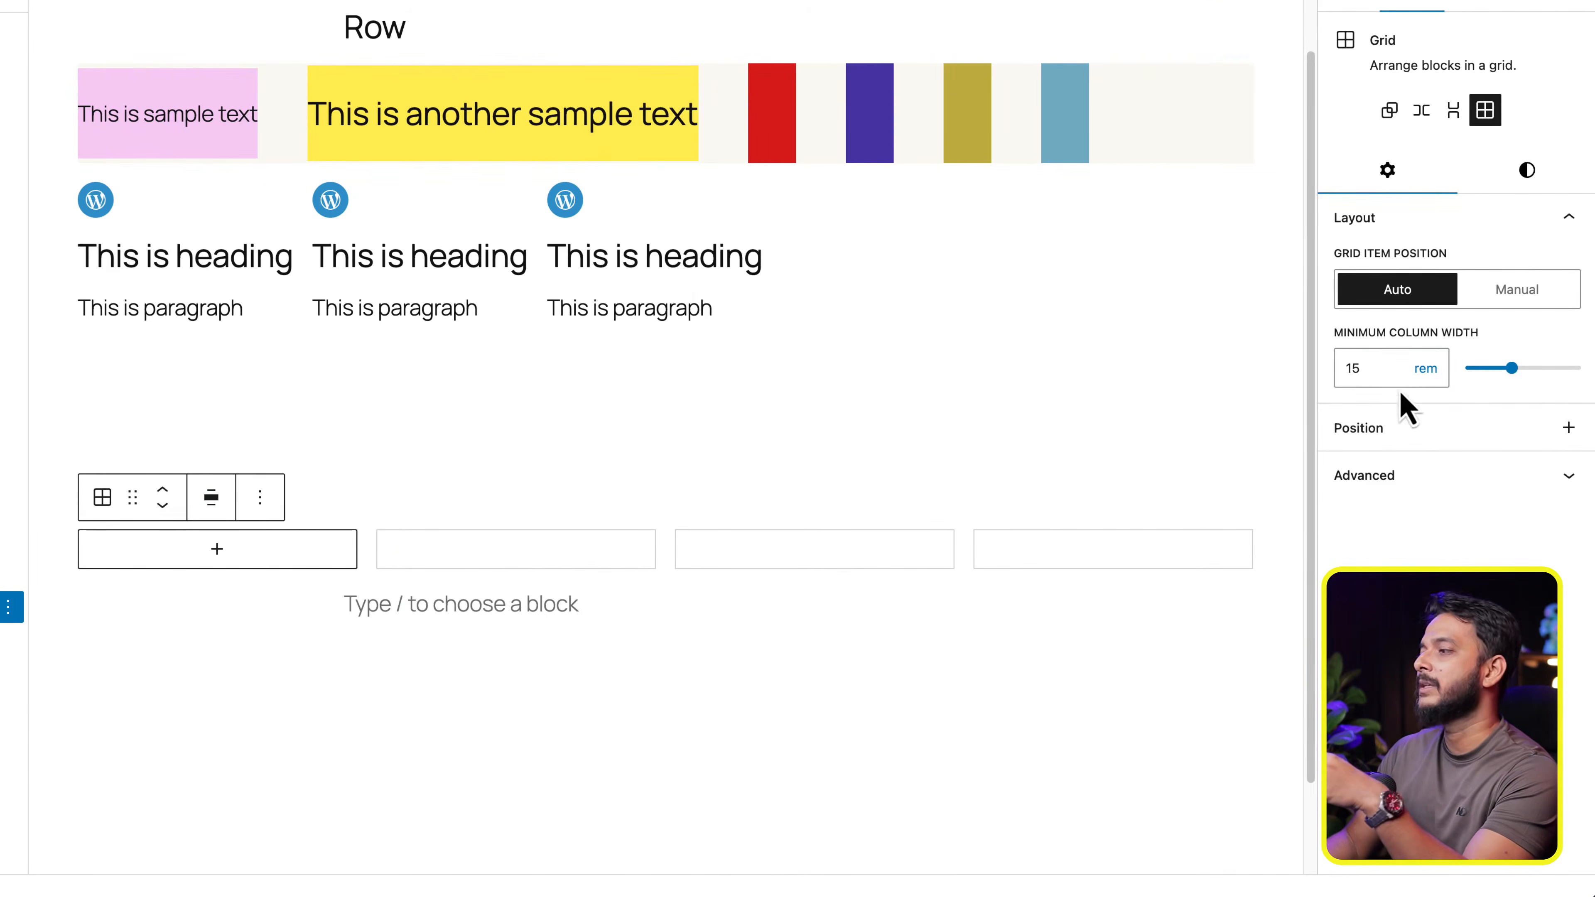
{"action": "left_click_drag", "start_coordinate": [1371, 367], "coordinate": [1336, 367]}
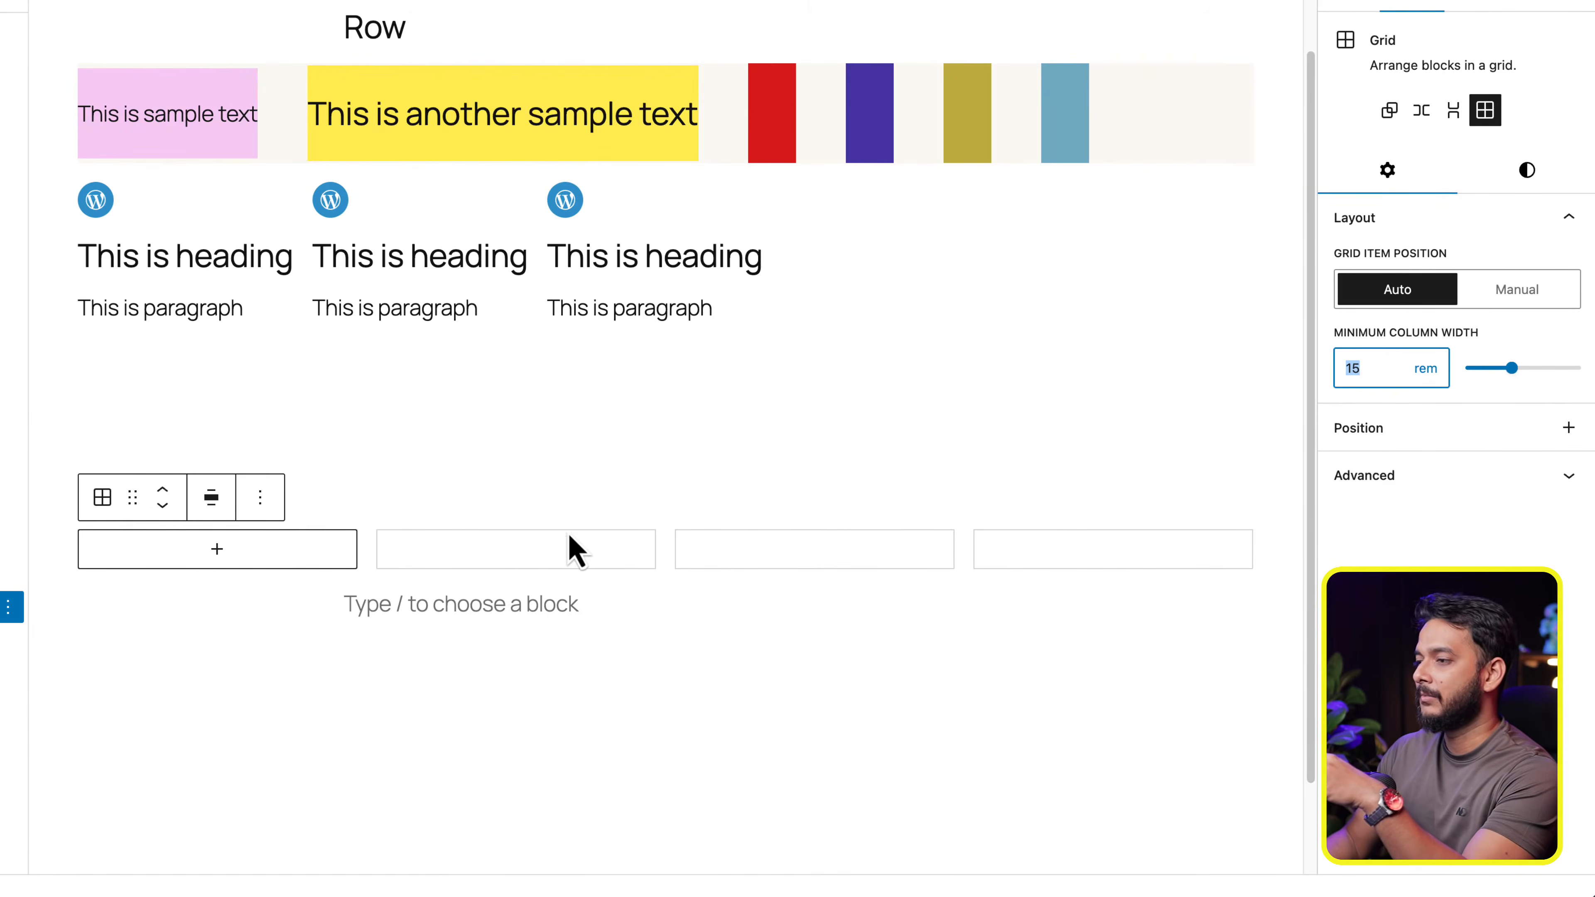
{"action": "left_click", "coordinate": [668, 565]}
{"action": "left_click", "coordinate": [1428, 377]}
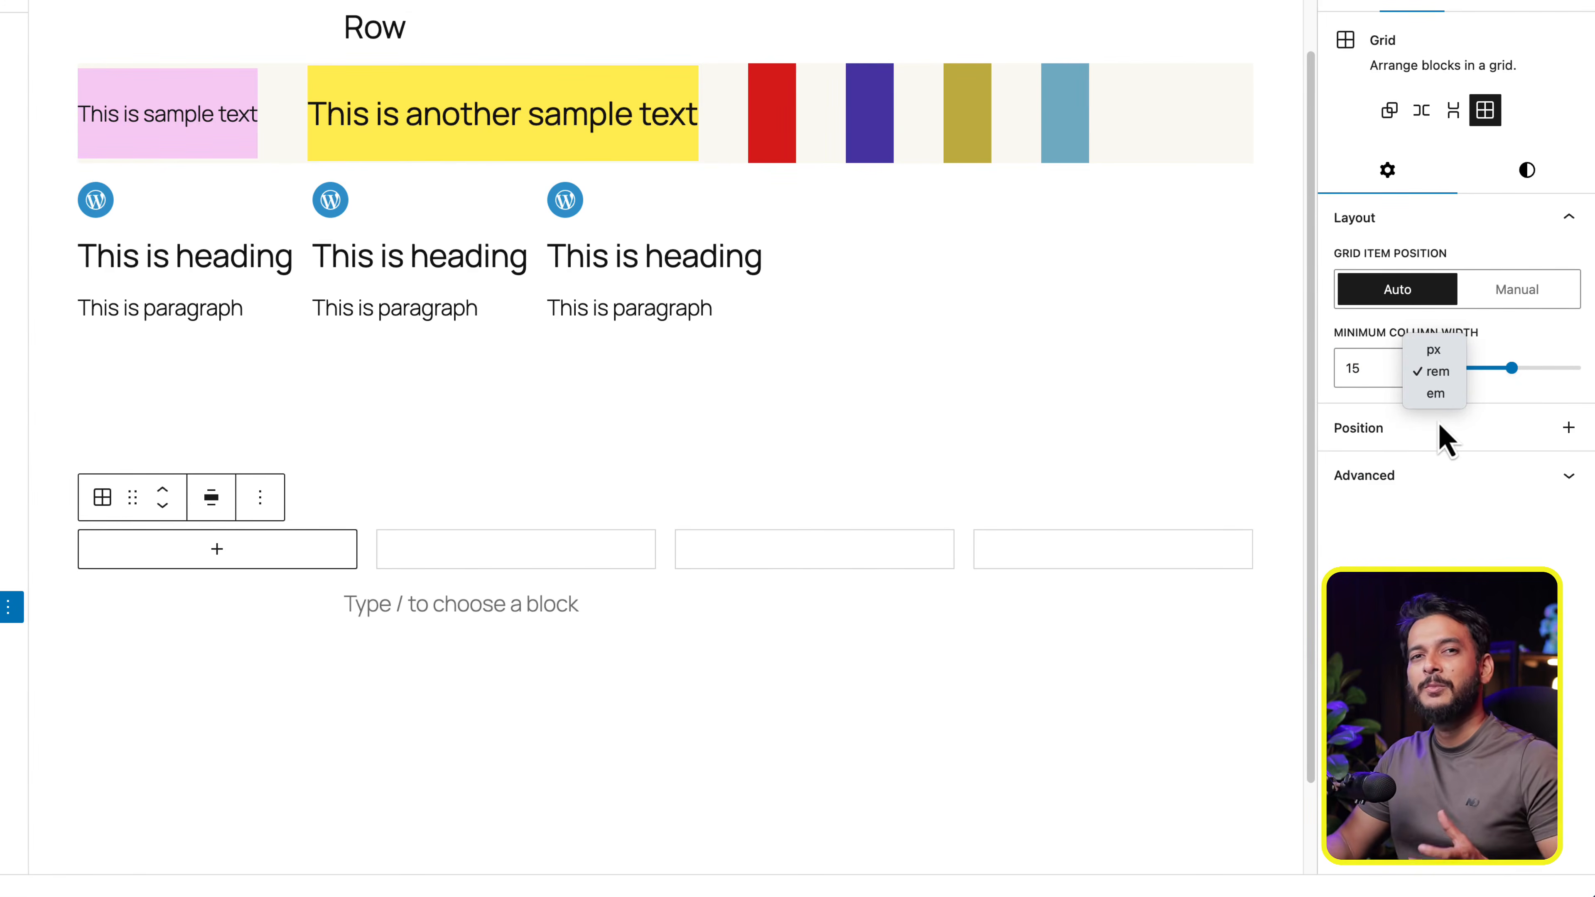
{"action": "left_click", "coordinate": [1468, 578]}
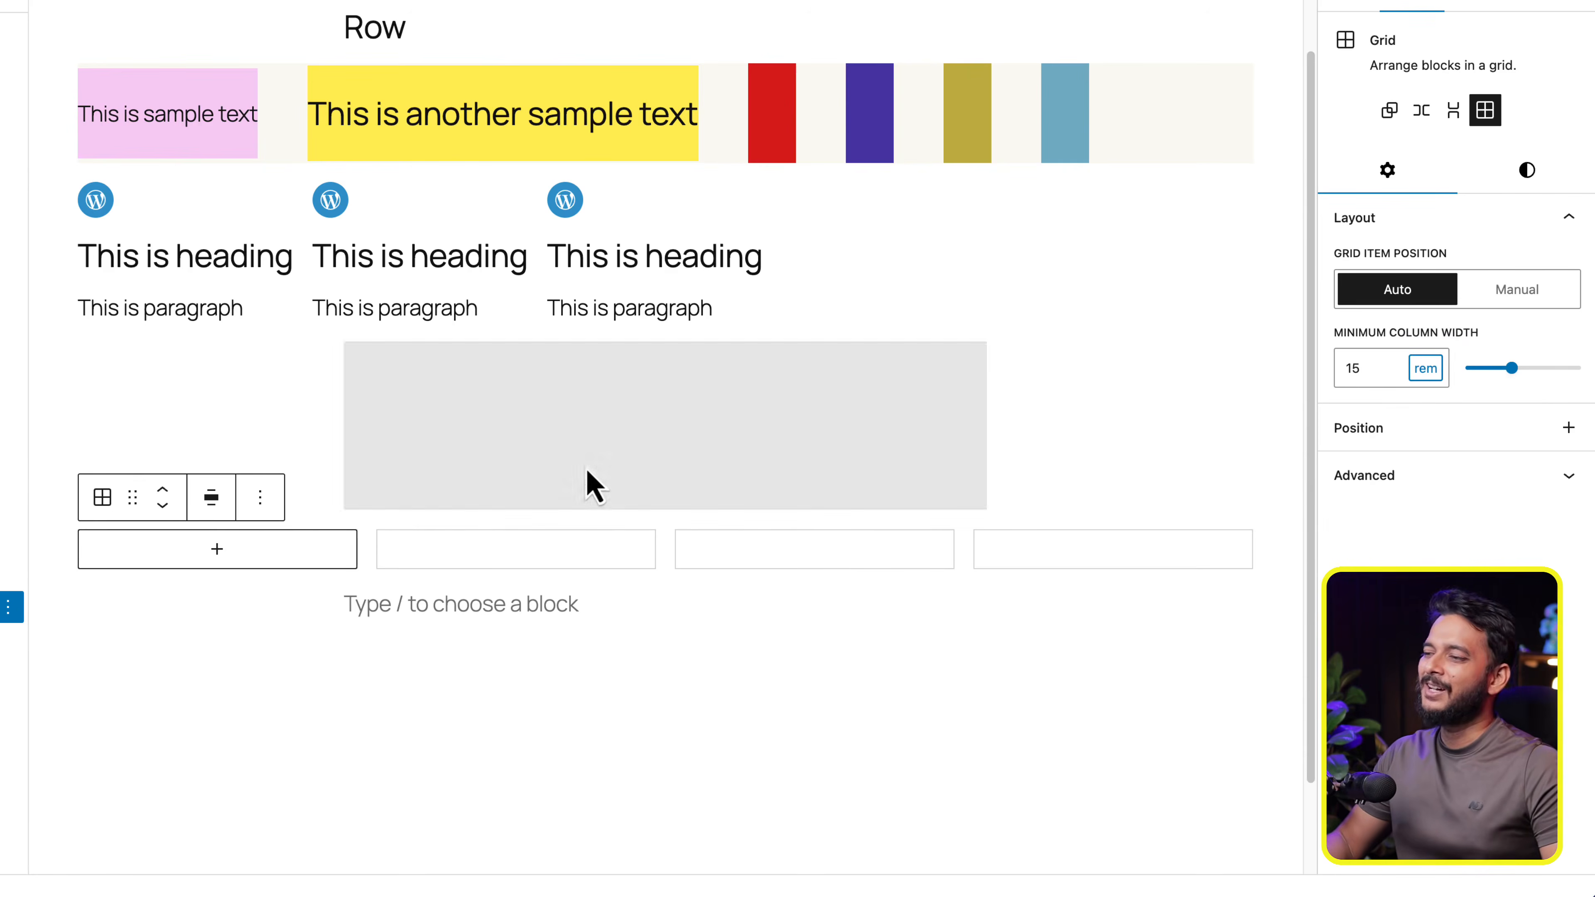
- Set the Grid's minimum column width to 12 rem
{"action": "left_click", "coordinate": [663, 556]}
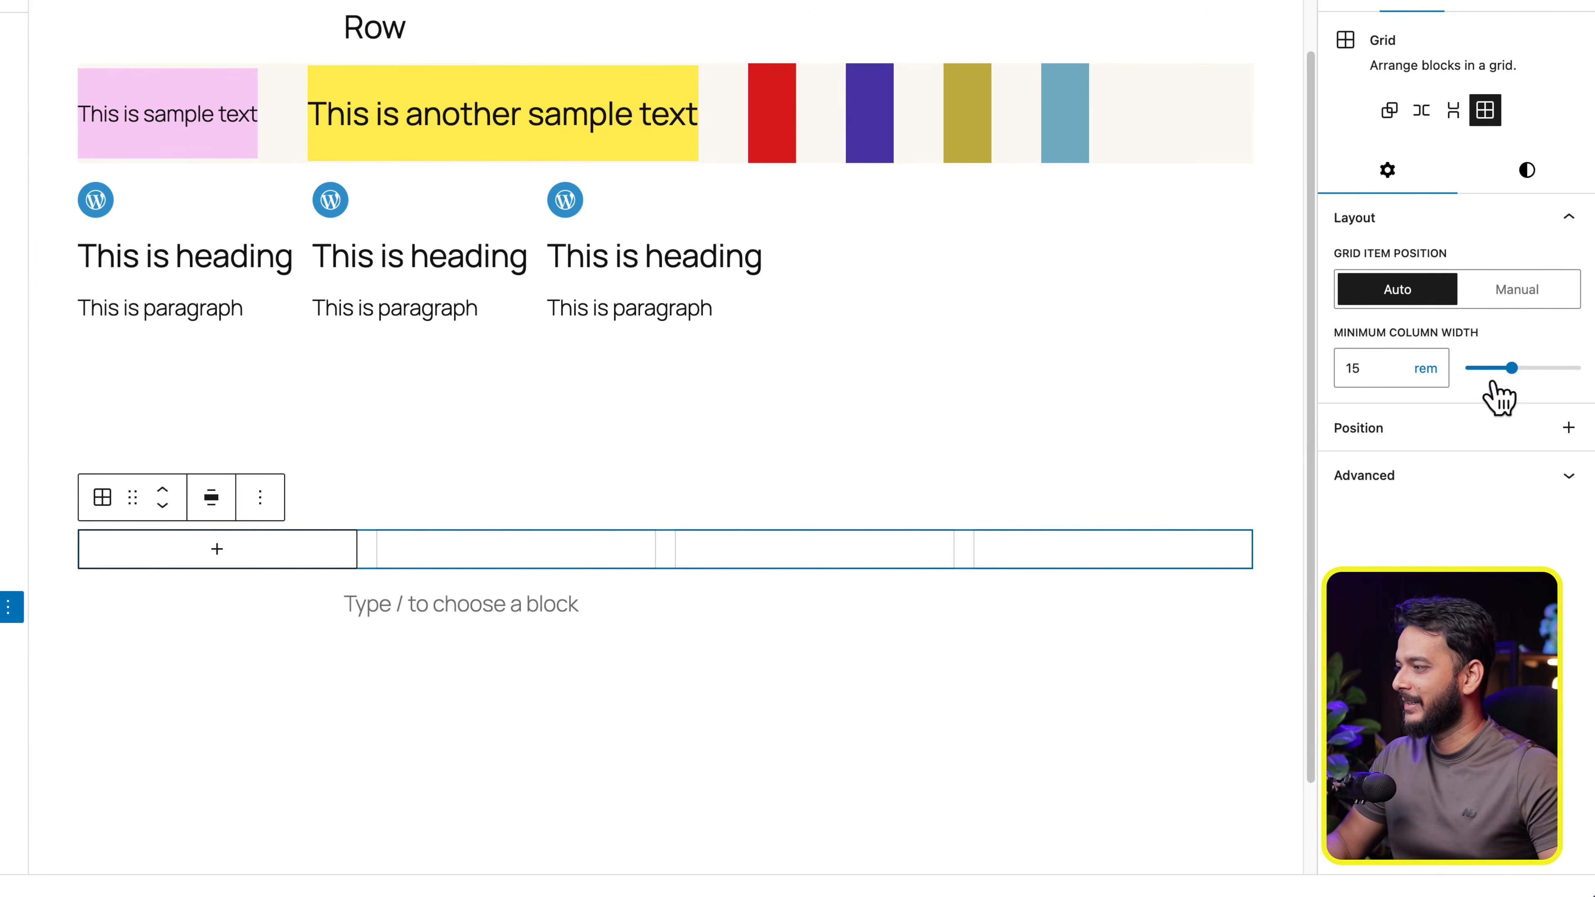
{"action": "mouse_move", "coordinate": [1510, 369]}
{"action": "left_mouse_down"}
{"action": "mouse_move", "coordinate": [1489, 370]}
{"action": "mouse_move", "coordinate": [1505, 372]}
{"action": "left_mouse_up"}
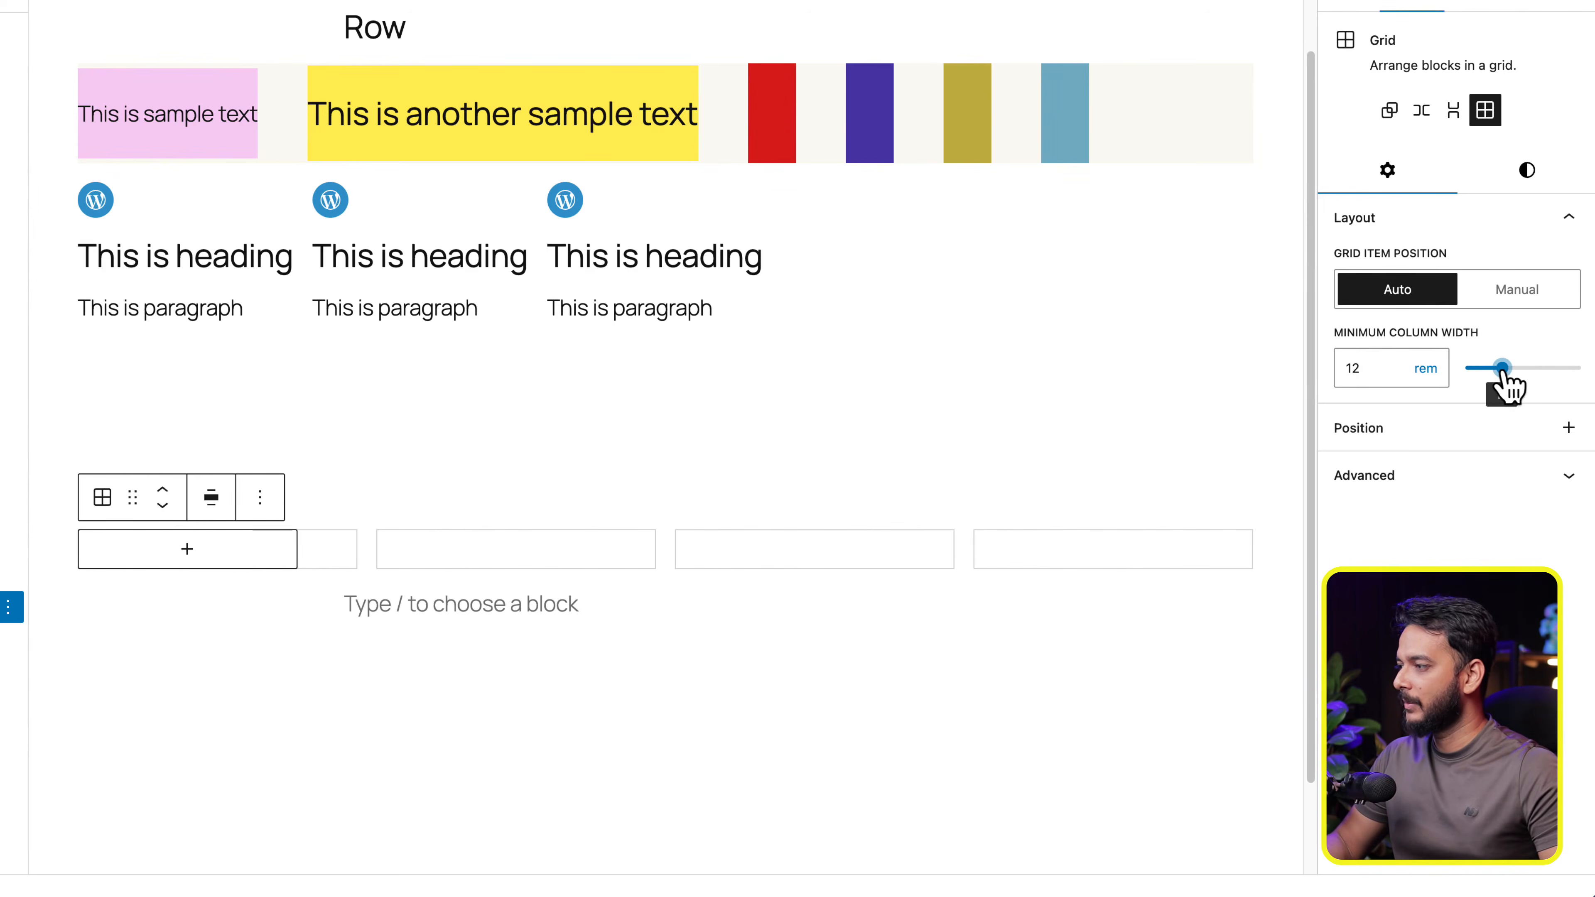
{"action": "left_click", "coordinate": [561, 747]}
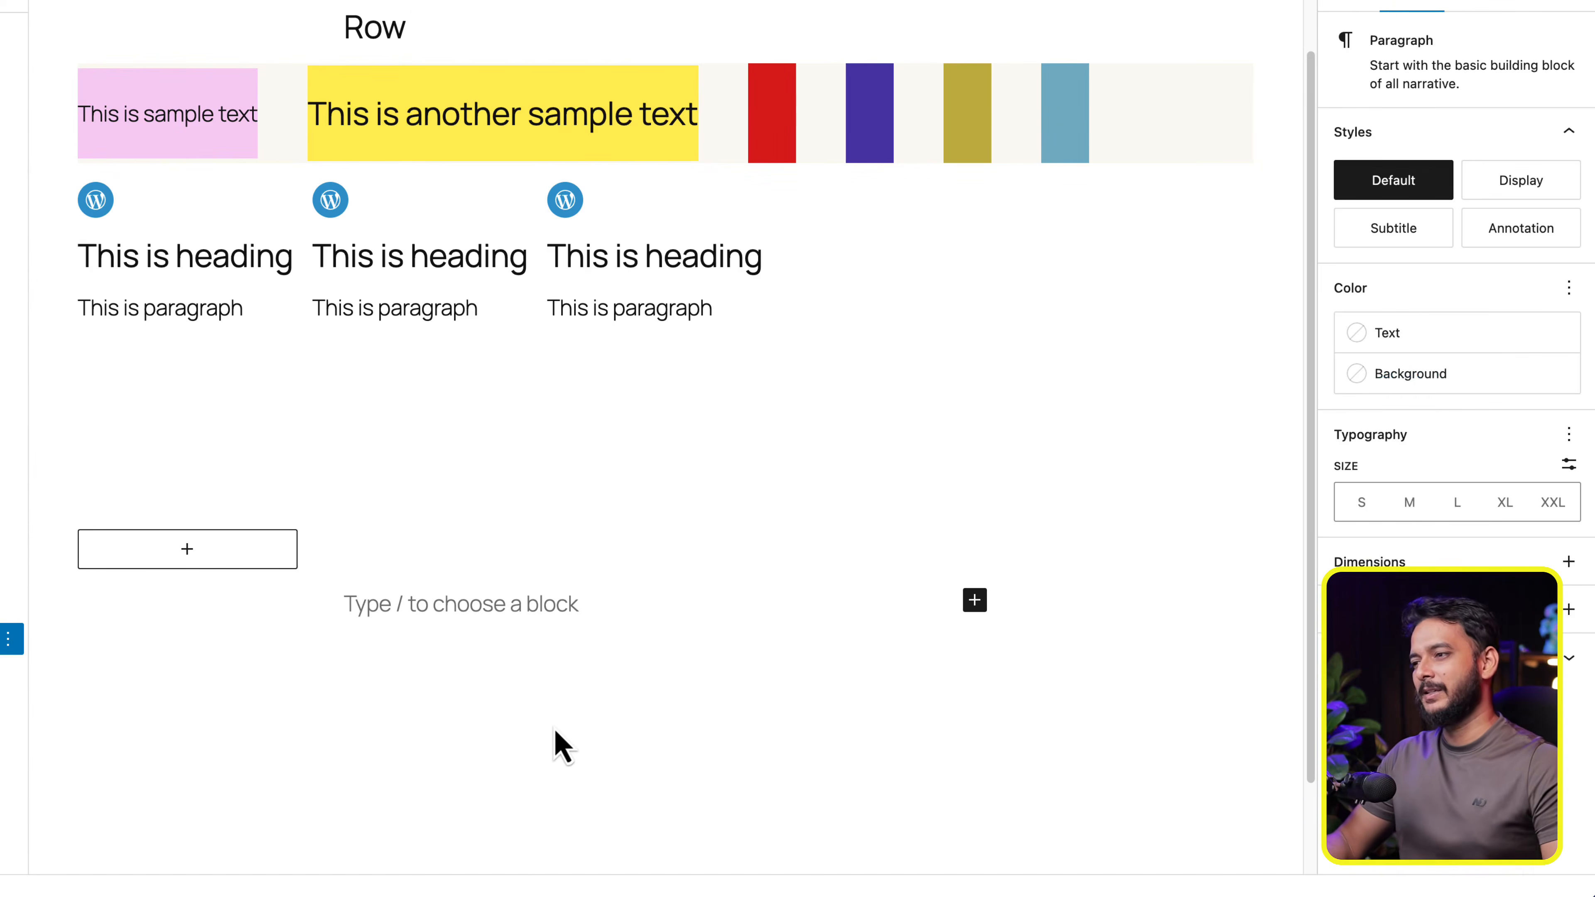
- Try minimum column widths of 6 rem and 4 rem on the Grid, reselecting it to compare the columns
{"action": "left_click", "coordinate": [506, 543]}
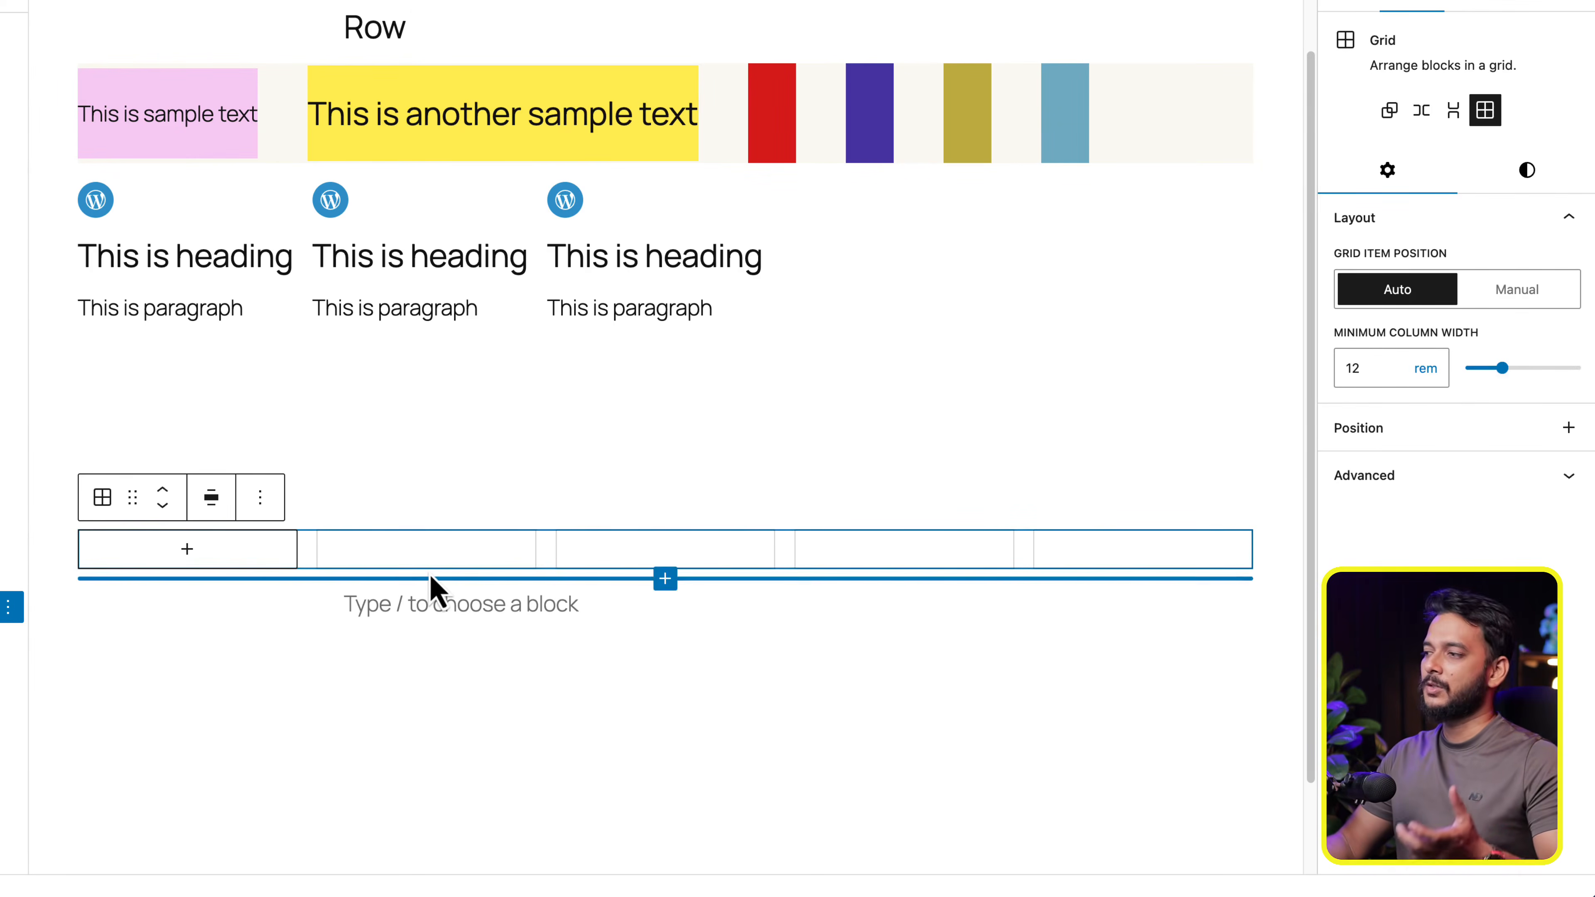
{"action": "left_click", "coordinate": [1483, 370]}
{"action": "left_click", "coordinate": [1048, 603]}
{"action": "left_click", "coordinate": [389, 559]}
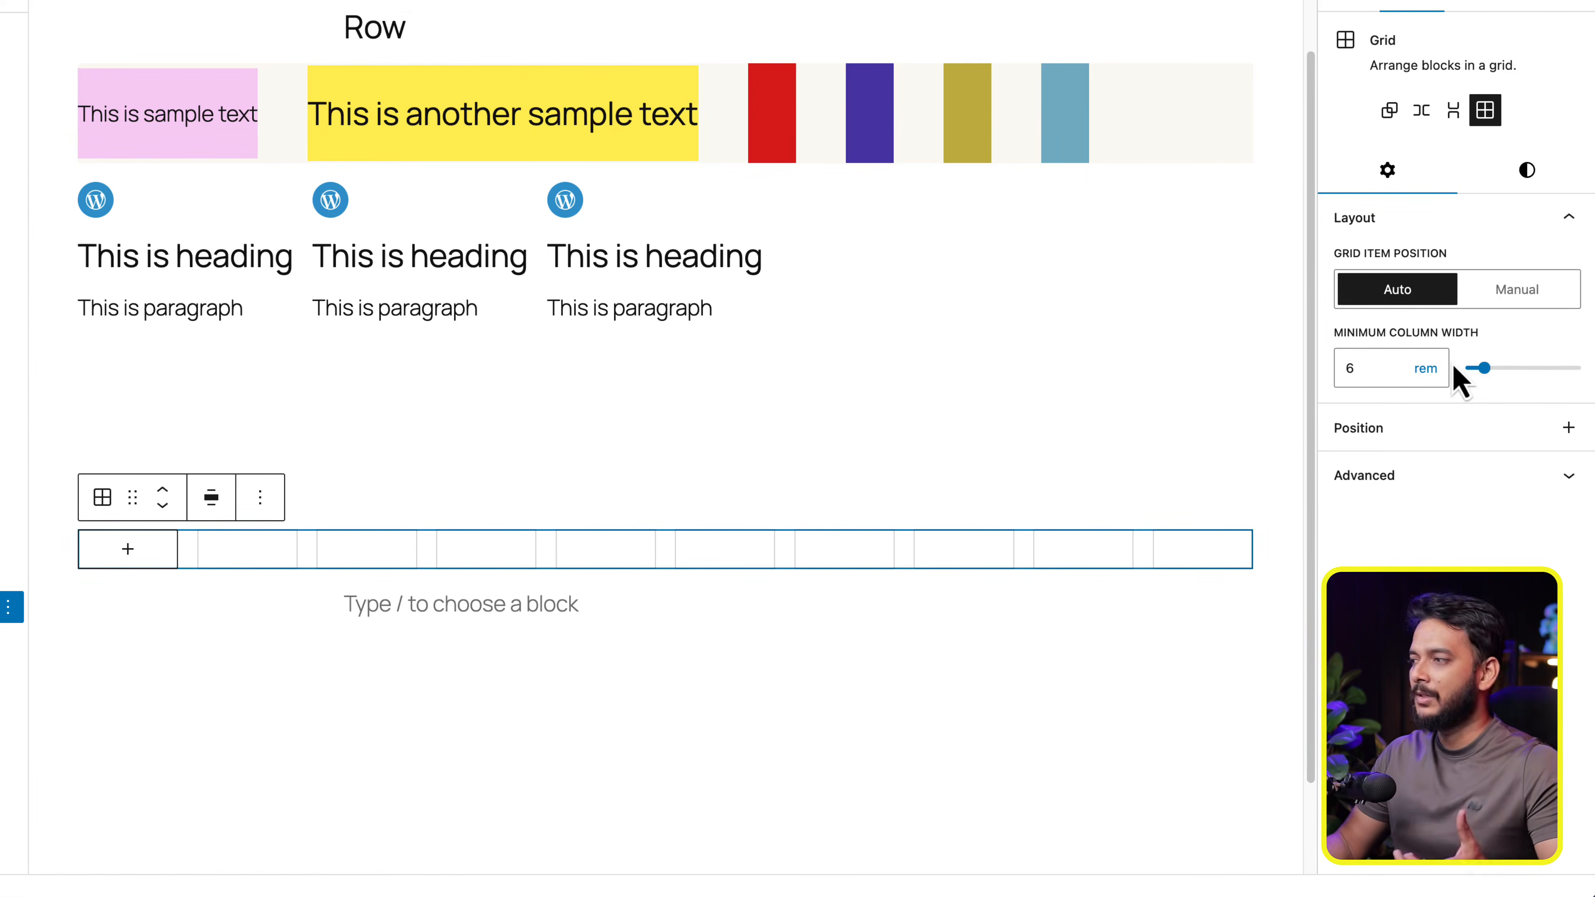
{"action": "left_click_drag", "start_coordinate": [1489, 376], "coordinate": [1473, 377]}
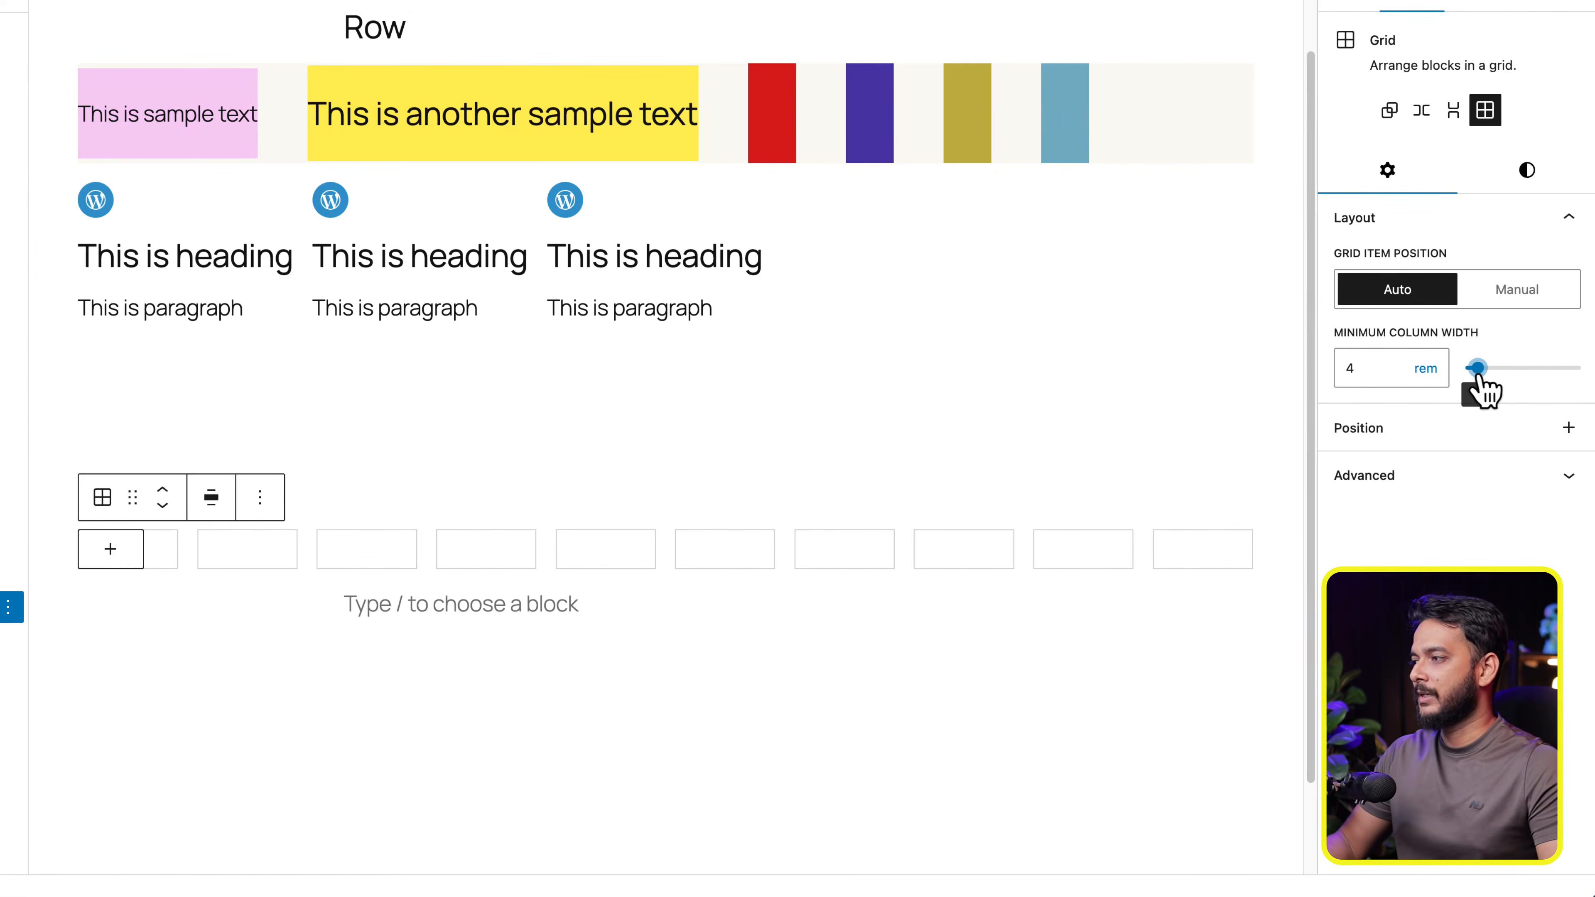
{"action": "left_click", "coordinate": [747, 772]}
{"action": "left_click", "coordinate": [140, 564]}
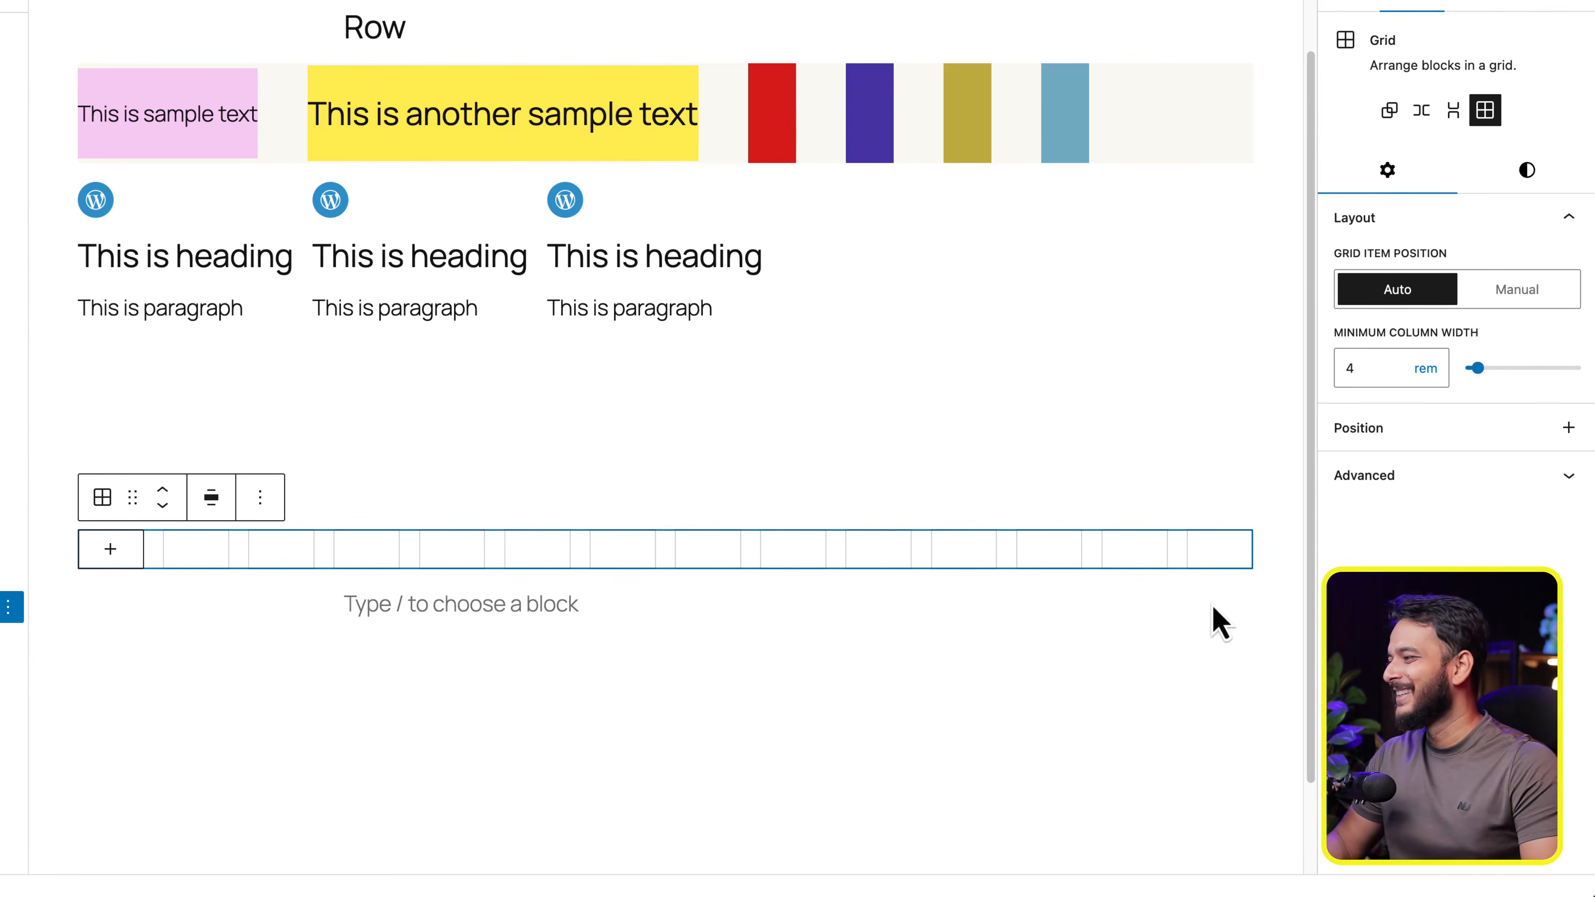
- Enter exact minimum column widths of 5 rem and 6 rem for the Grid
{"action": "left_click", "coordinate": [1404, 368]}
{"action": "key", "text": "BackSpace"}
{"action": "type", "text": "5"}
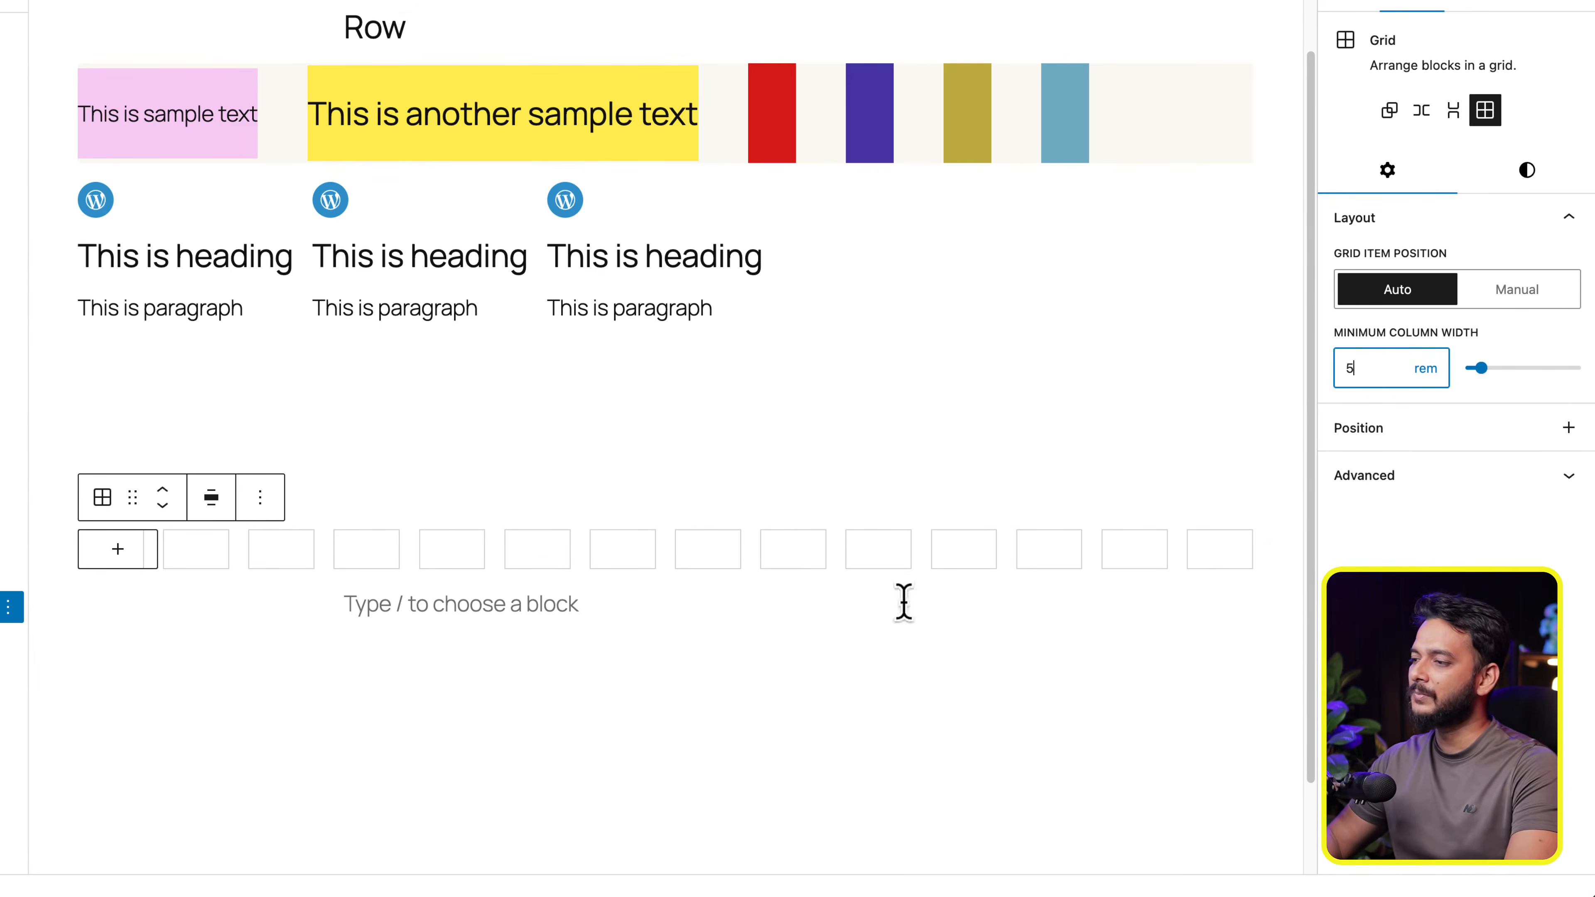
{"action": "left_click", "coordinate": [772, 551]}
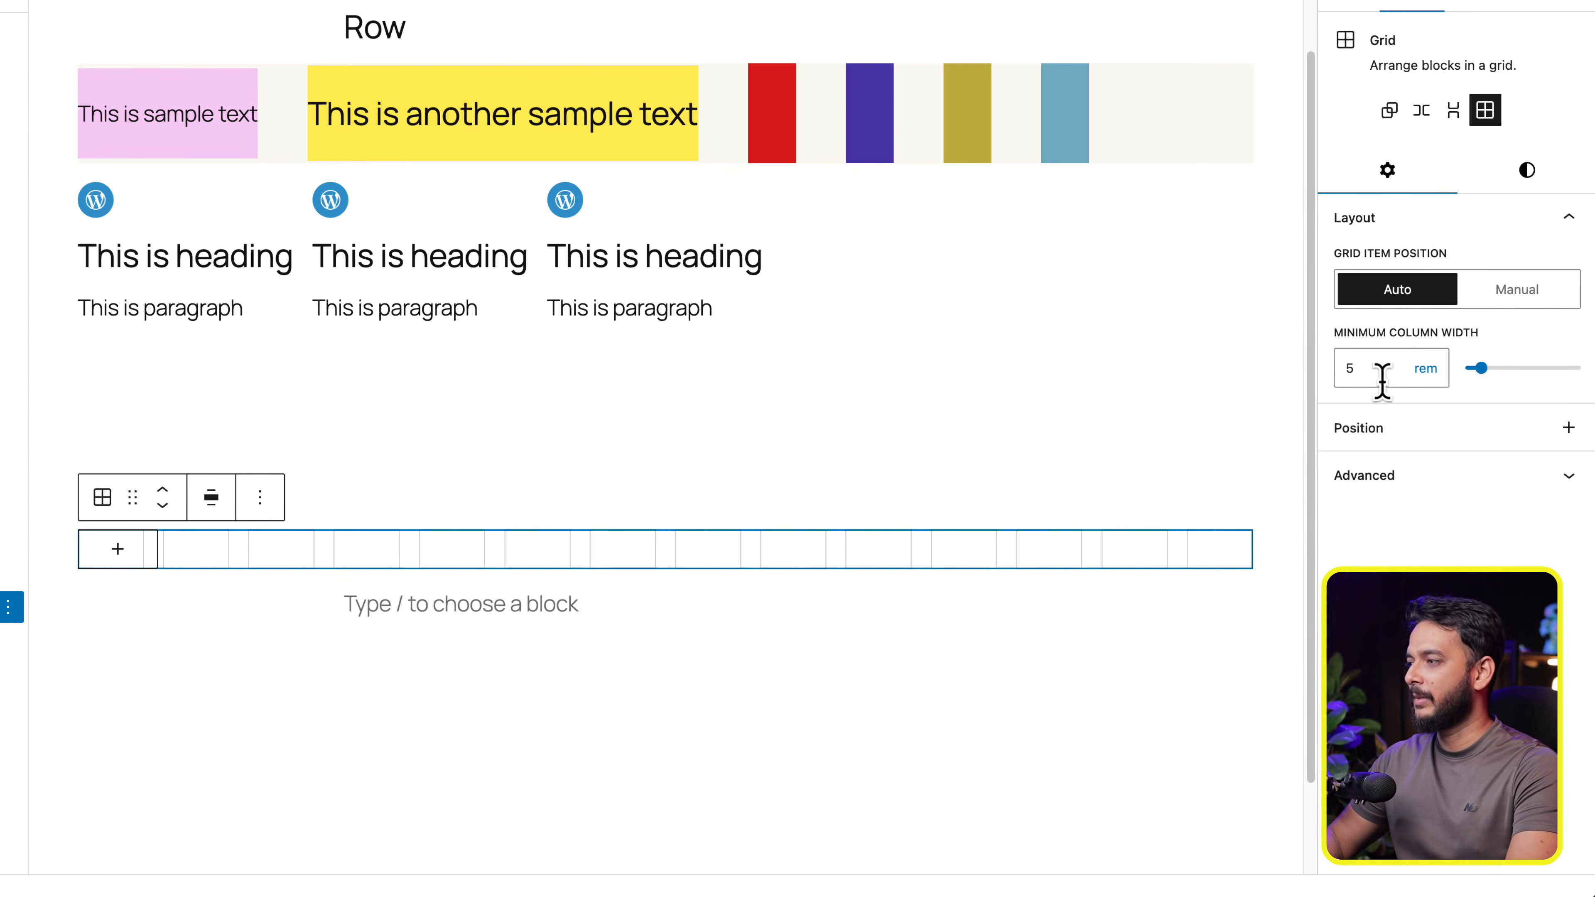
{"action": "left_click_drag", "start_coordinate": [1377, 369], "coordinate": [1332, 371]}
{"action": "type", "text": "6"}
{"action": "left_click", "coordinate": [805, 569]}
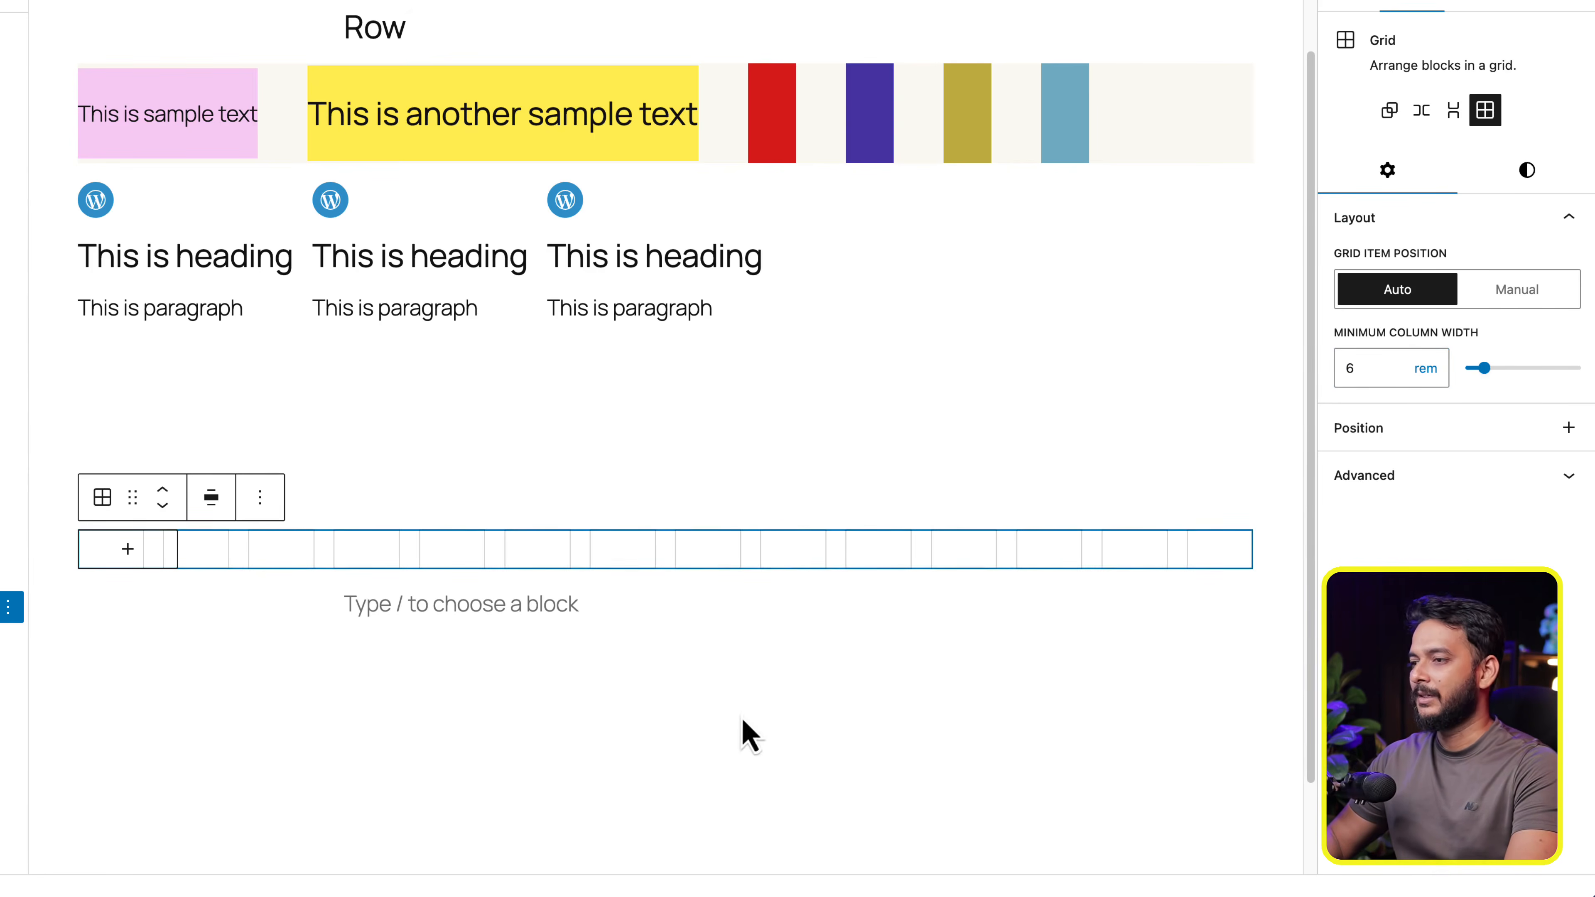
{"action": "left_click", "coordinate": [538, 663]}
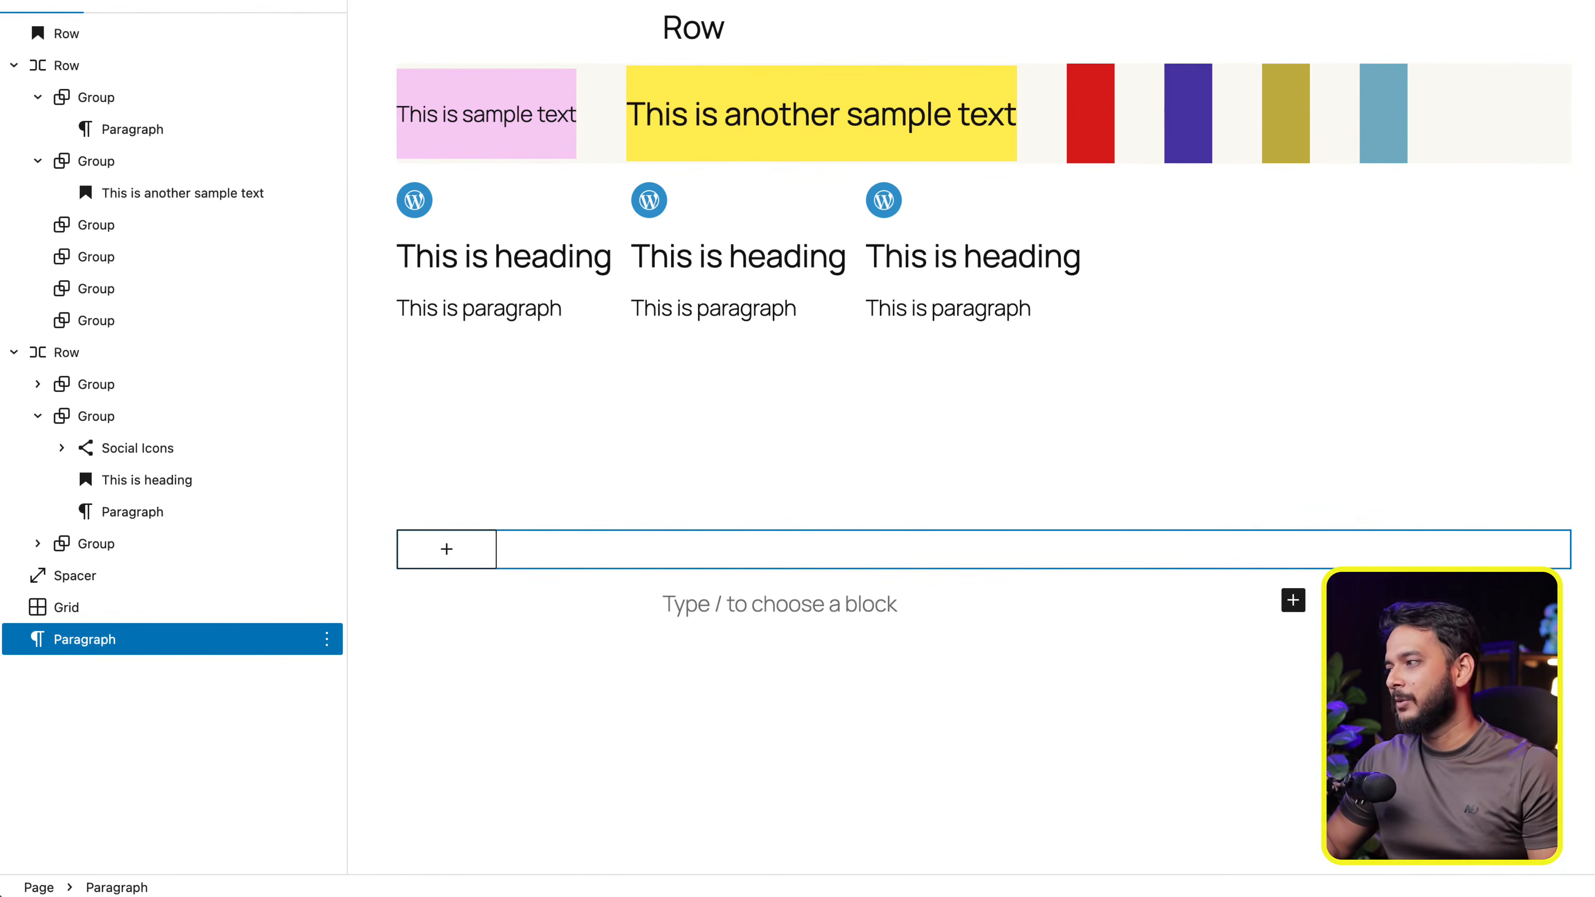
- Set the Grid's minimum column width to 16 rem and reselect the Grid to inspect its columns
{"action": "left_click", "coordinate": [173, 612]}
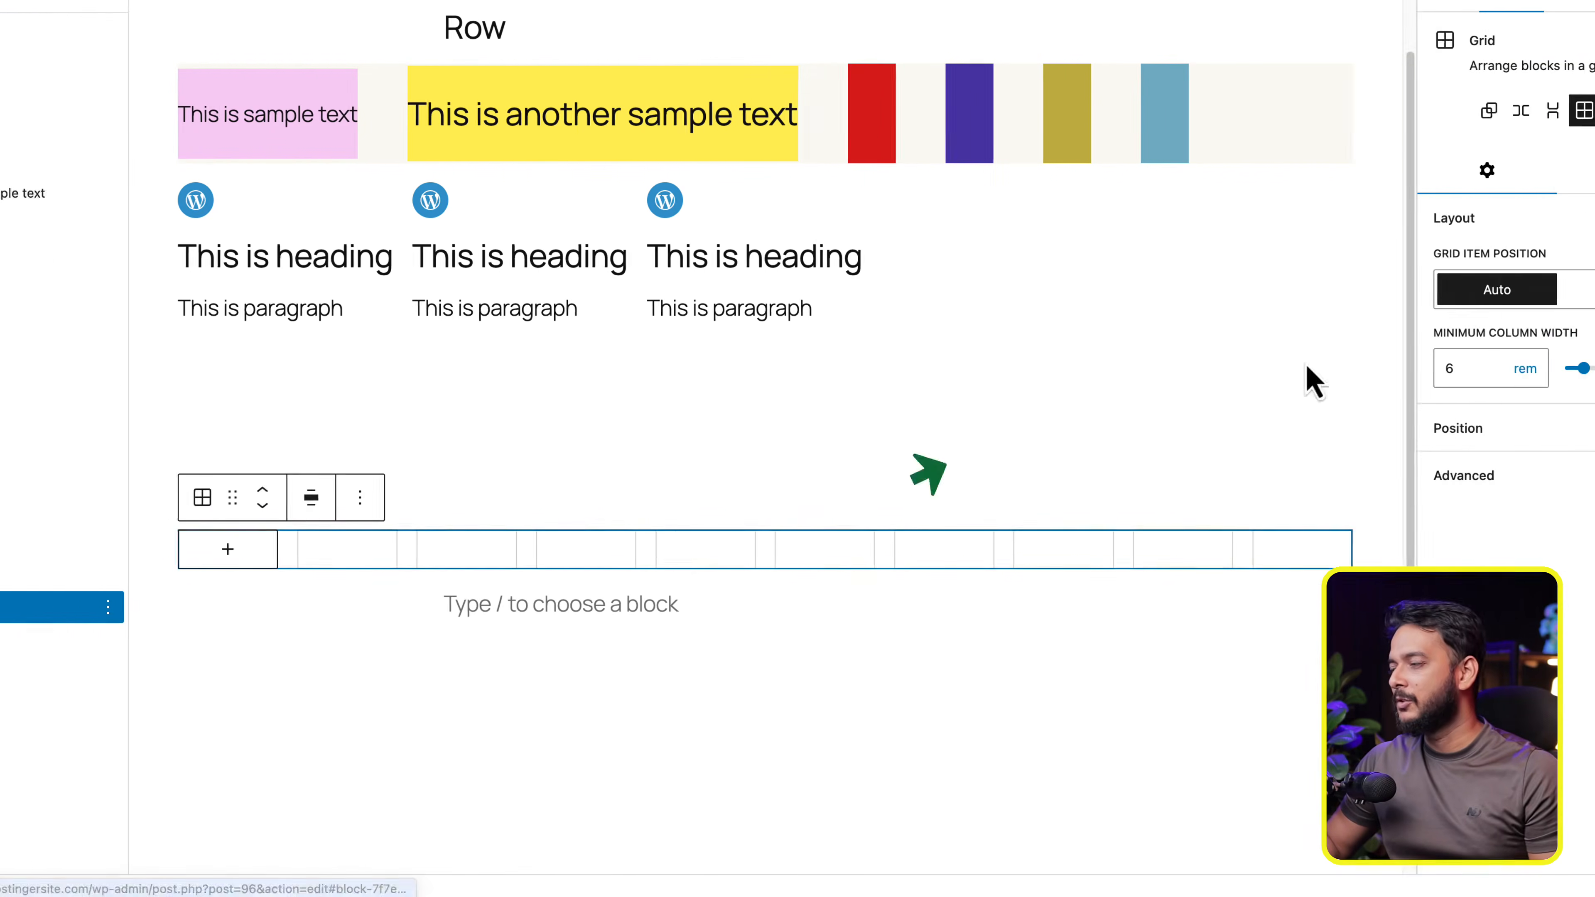
{"action": "left_click_drag", "start_coordinate": [1498, 371], "coordinate": [1514, 370]}
{"action": "left_click", "coordinate": [434, 594]}
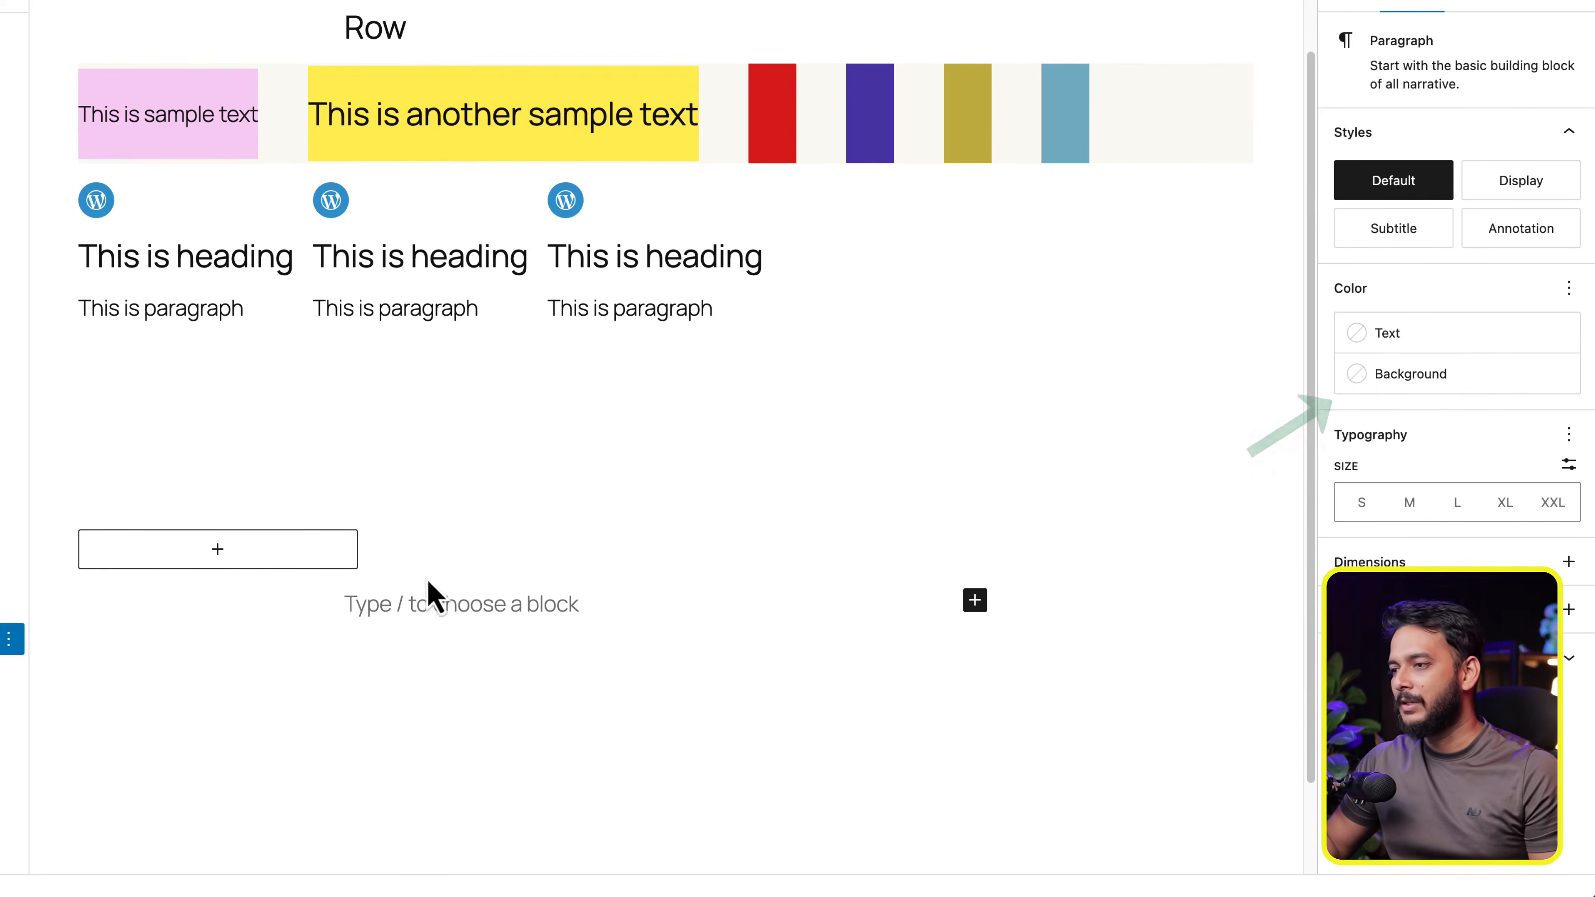
{"action": "left_click", "coordinate": [443, 552]}
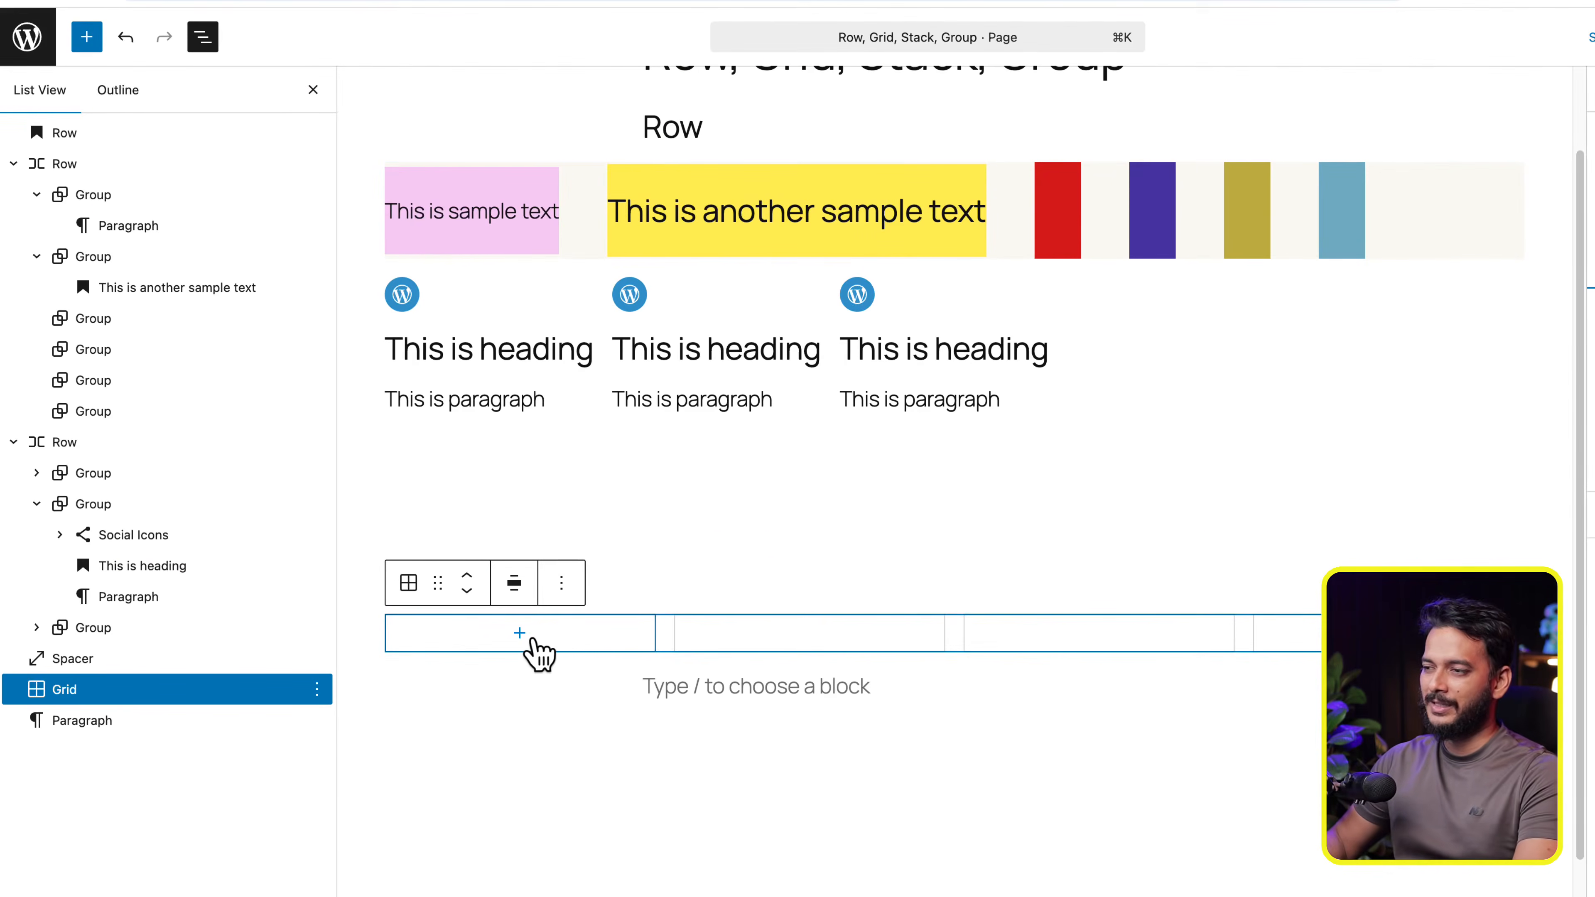
- Insert a Group block with the single-container layout in the Grid's first cell
{"action": "left_click", "coordinate": [520, 633]}
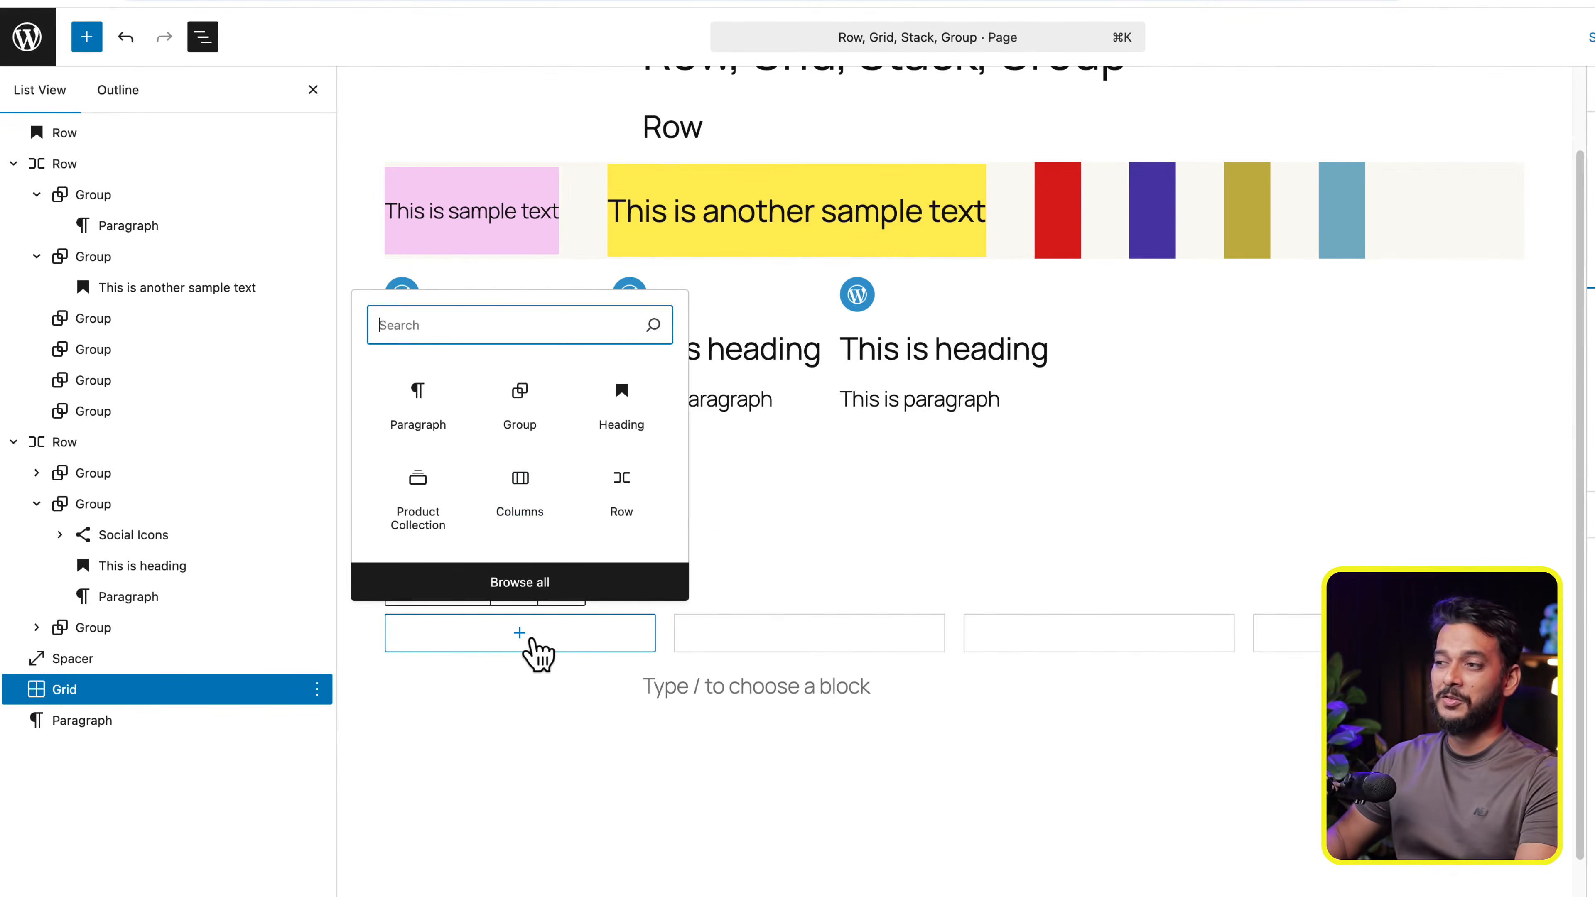
{"action": "left_click", "coordinate": [482, 410]}
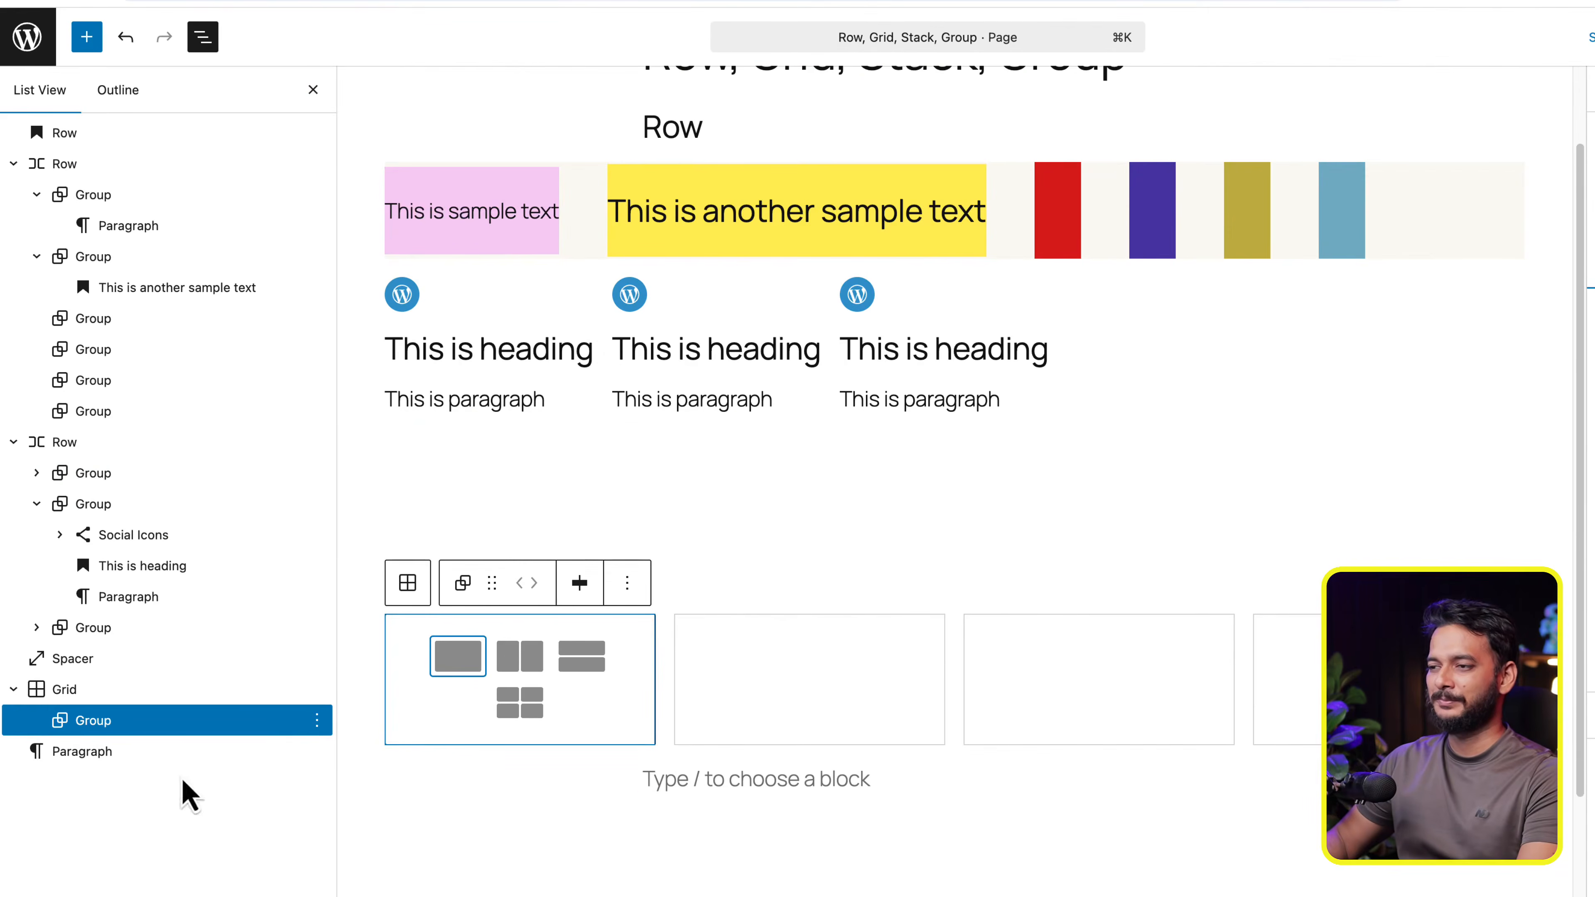
{"action": "left_click", "coordinate": [450, 667]}
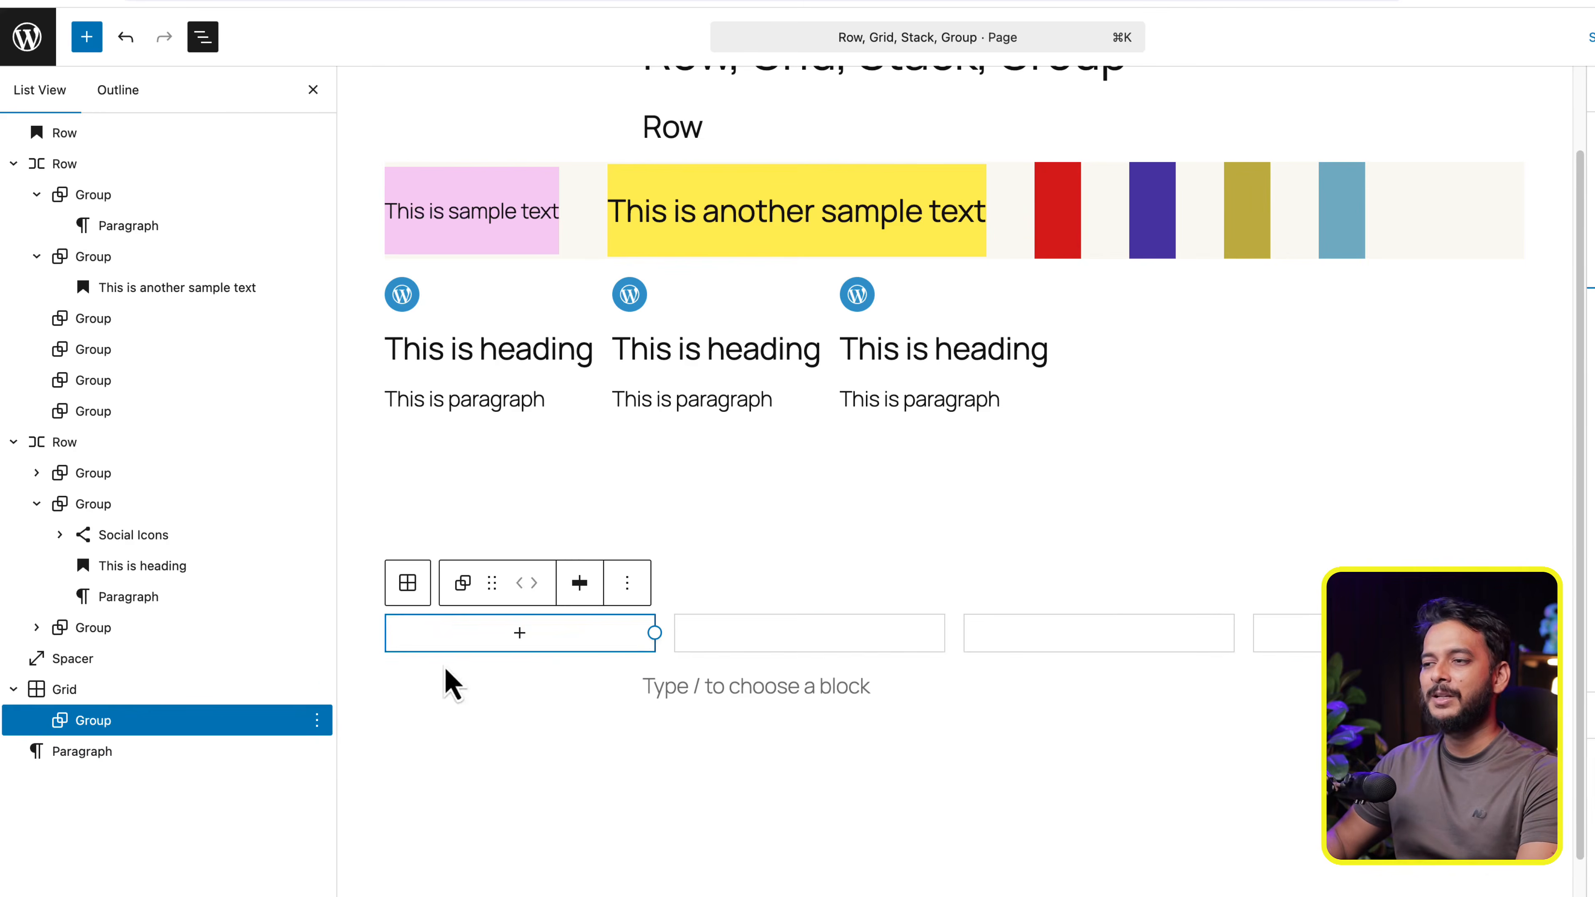
- Rename the Group inside the Grid as Div
{"action": "left_click", "coordinate": [317, 720]}
{"action": "left_click", "coordinate": [389, 585]}
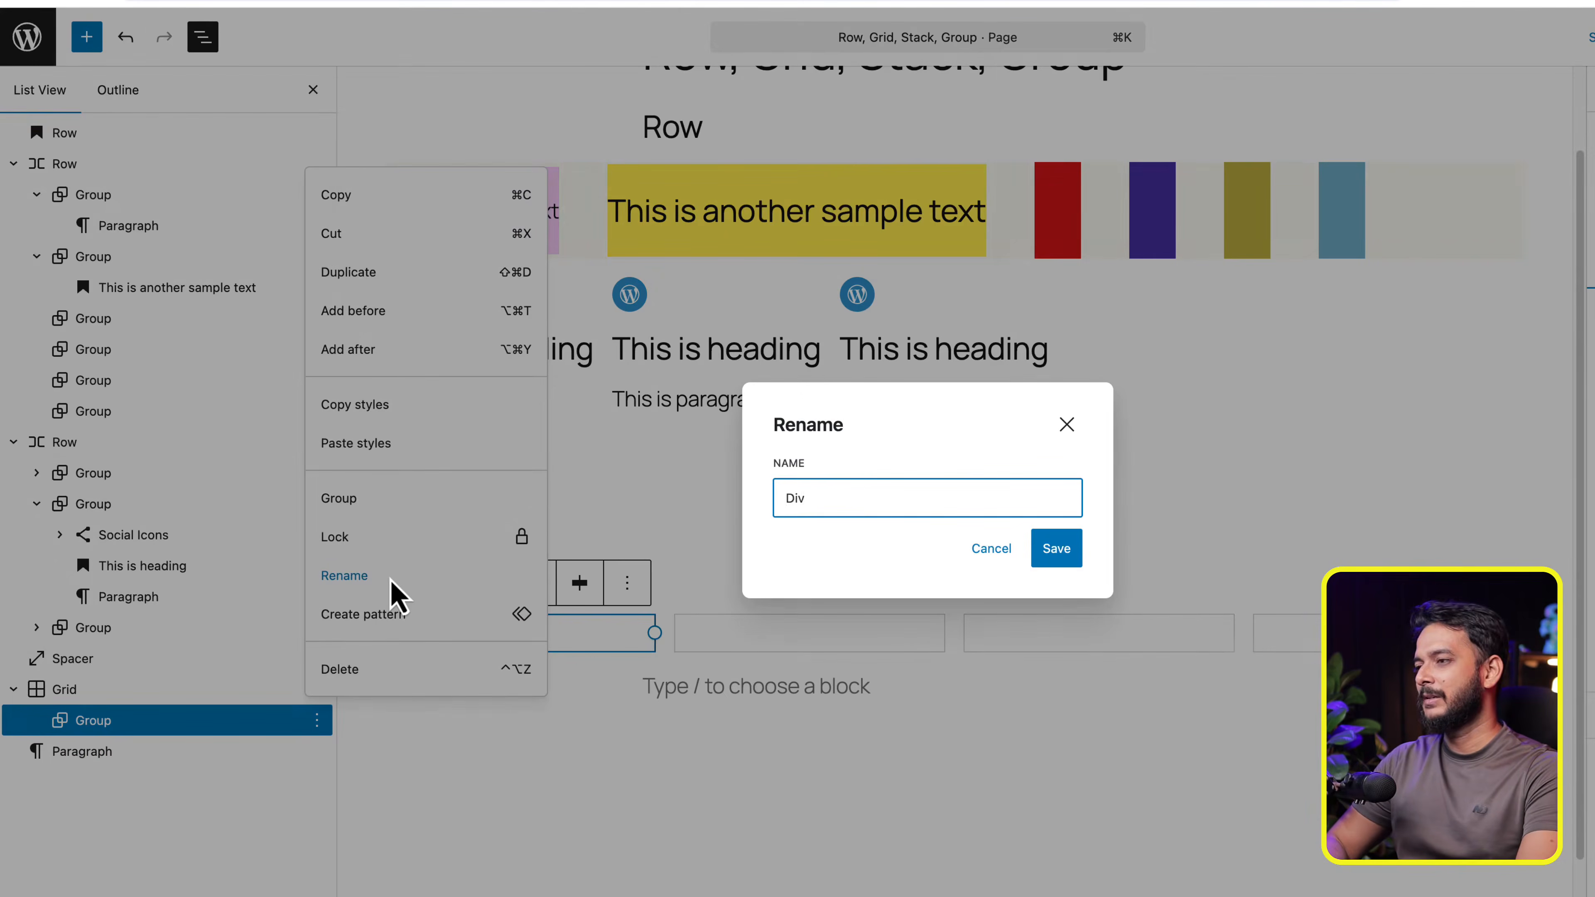
{"action": "key", "text": "Return"}
{"action": "left_click", "coordinate": [623, 755]}
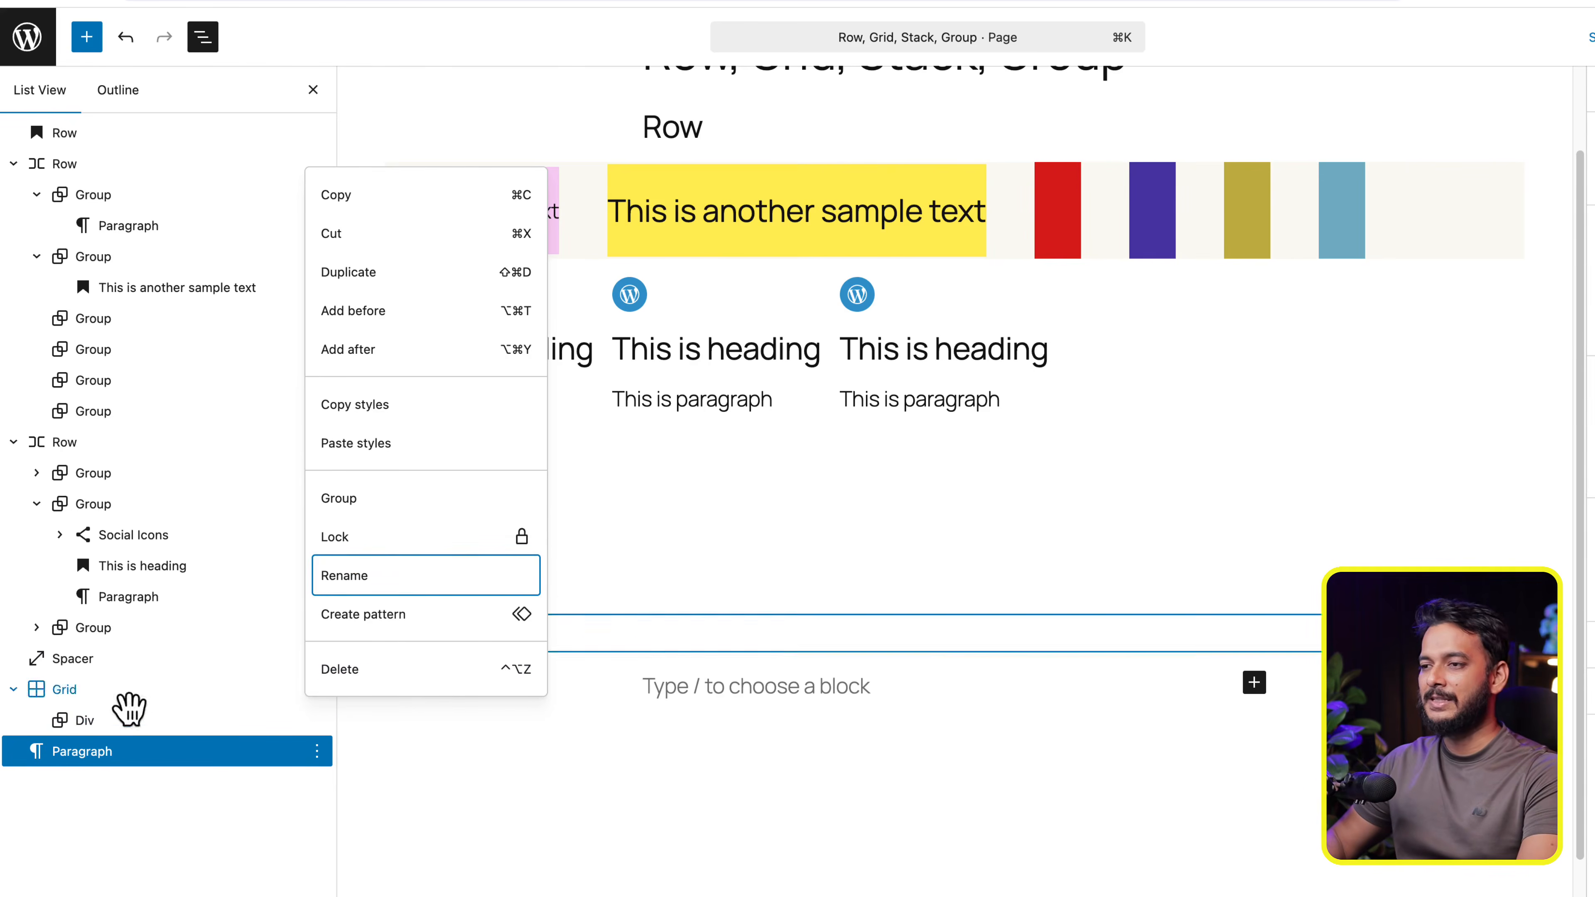
- Widen the Div to span the Grid's first two columns
{"action": "left_click", "coordinate": [575, 645]}
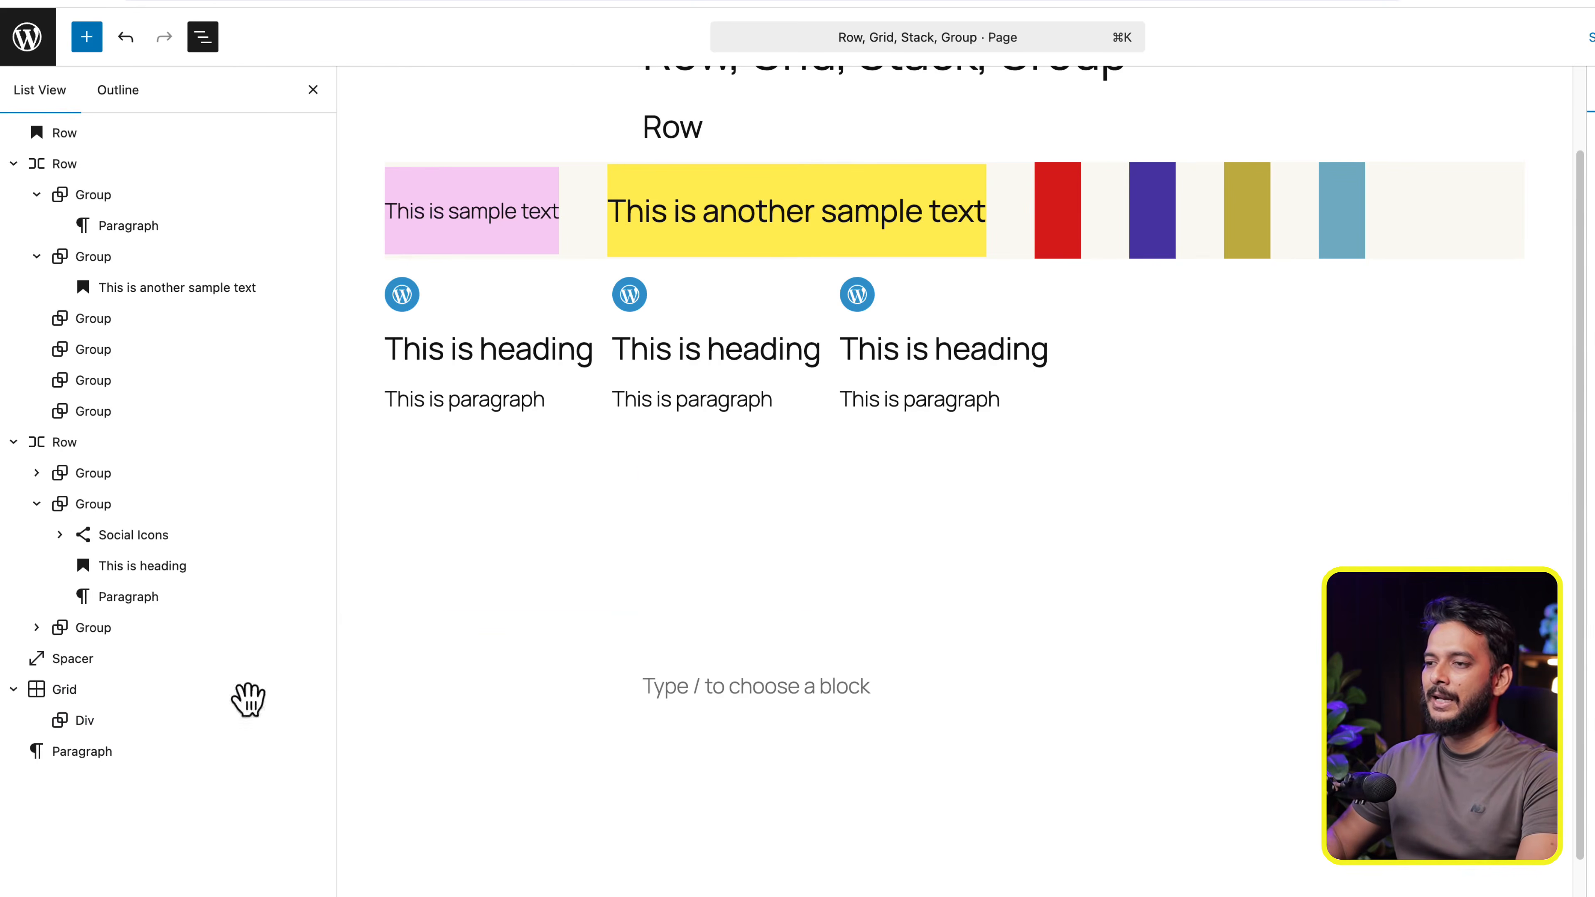
{"action": "left_click", "coordinate": [709, 647]}
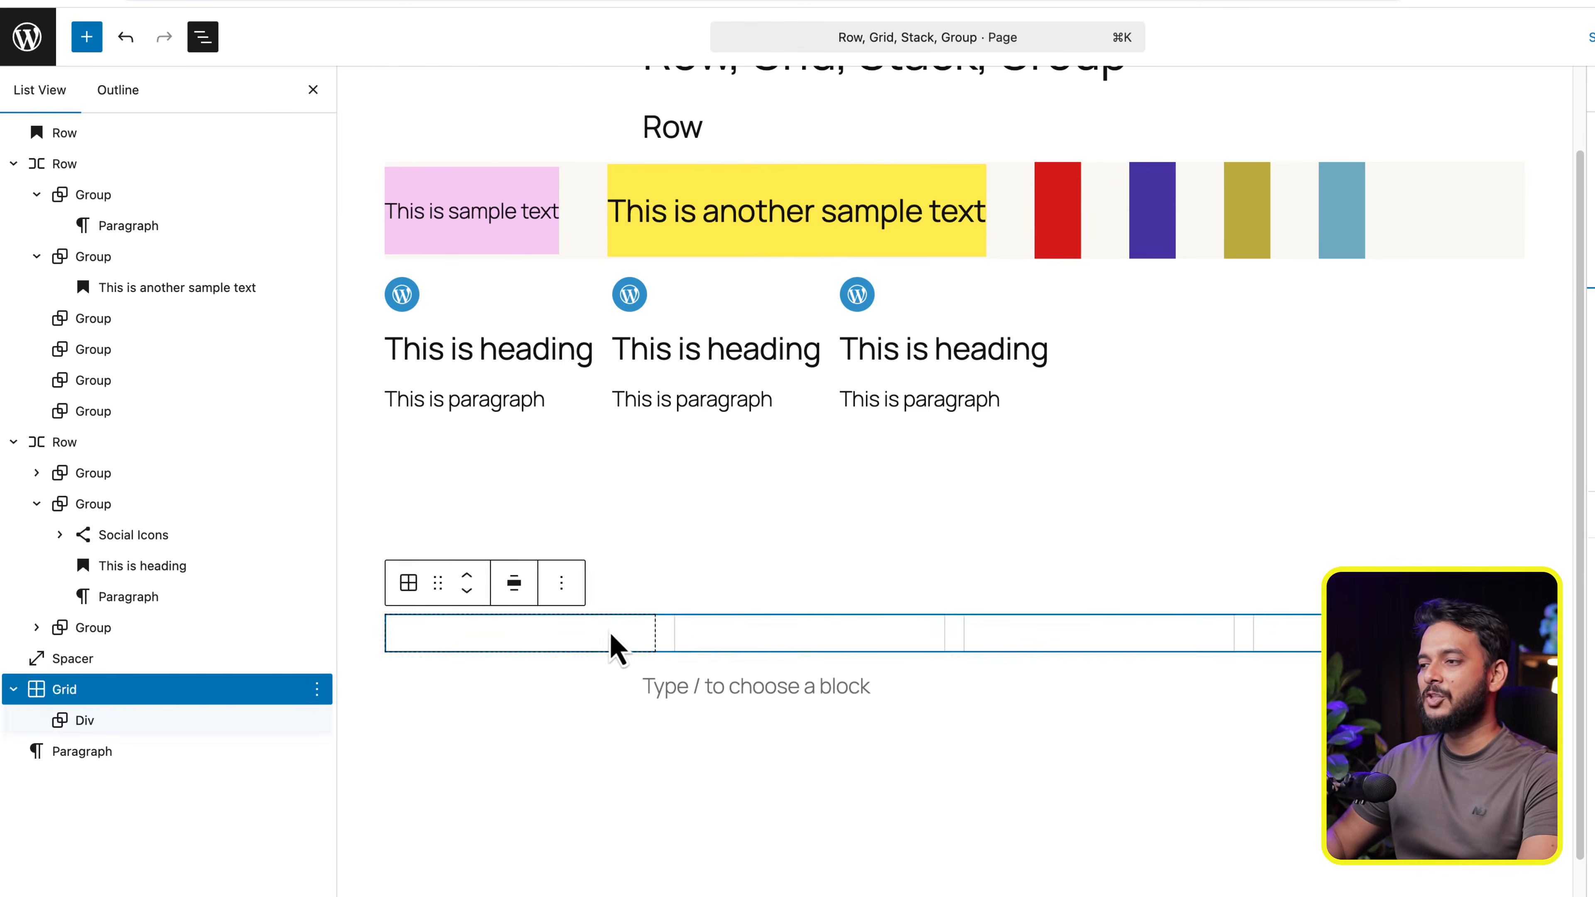
{"action": "left_click", "coordinate": [616, 647]}
{"action": "left_click_drag", "start_coordinate": [646, 633], "coordinate": [928, 647]}
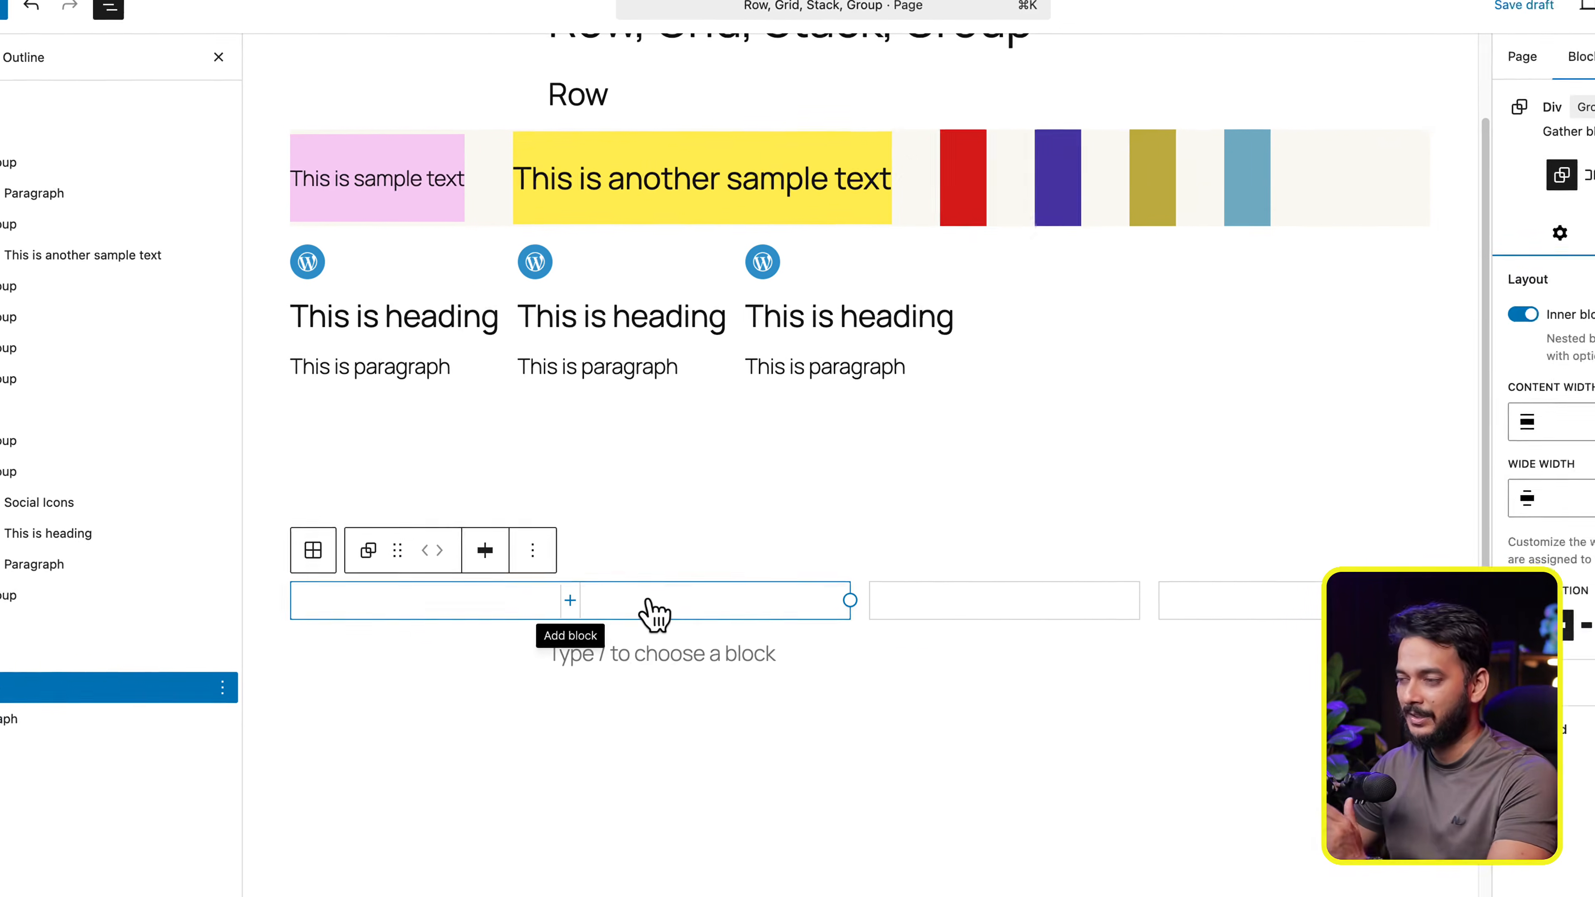
{"action": "left_click", "coordinate": [648, 602]}
{"action": "left_click", "coordinate": [755, 597]}
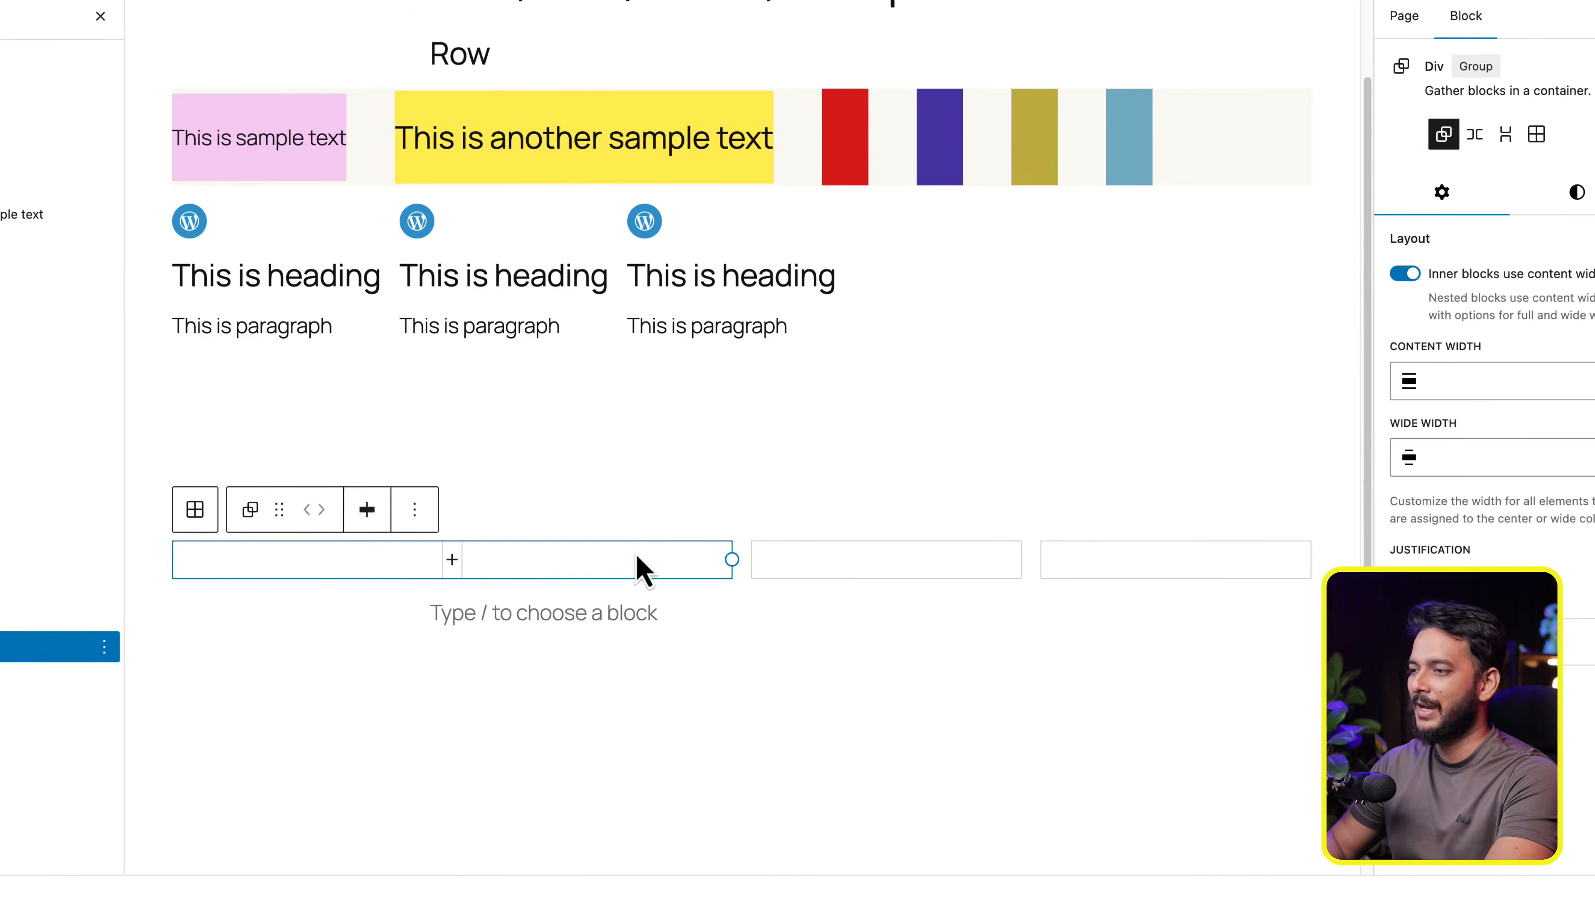
{"action": "left_click", "coordinate": [866, 560]}
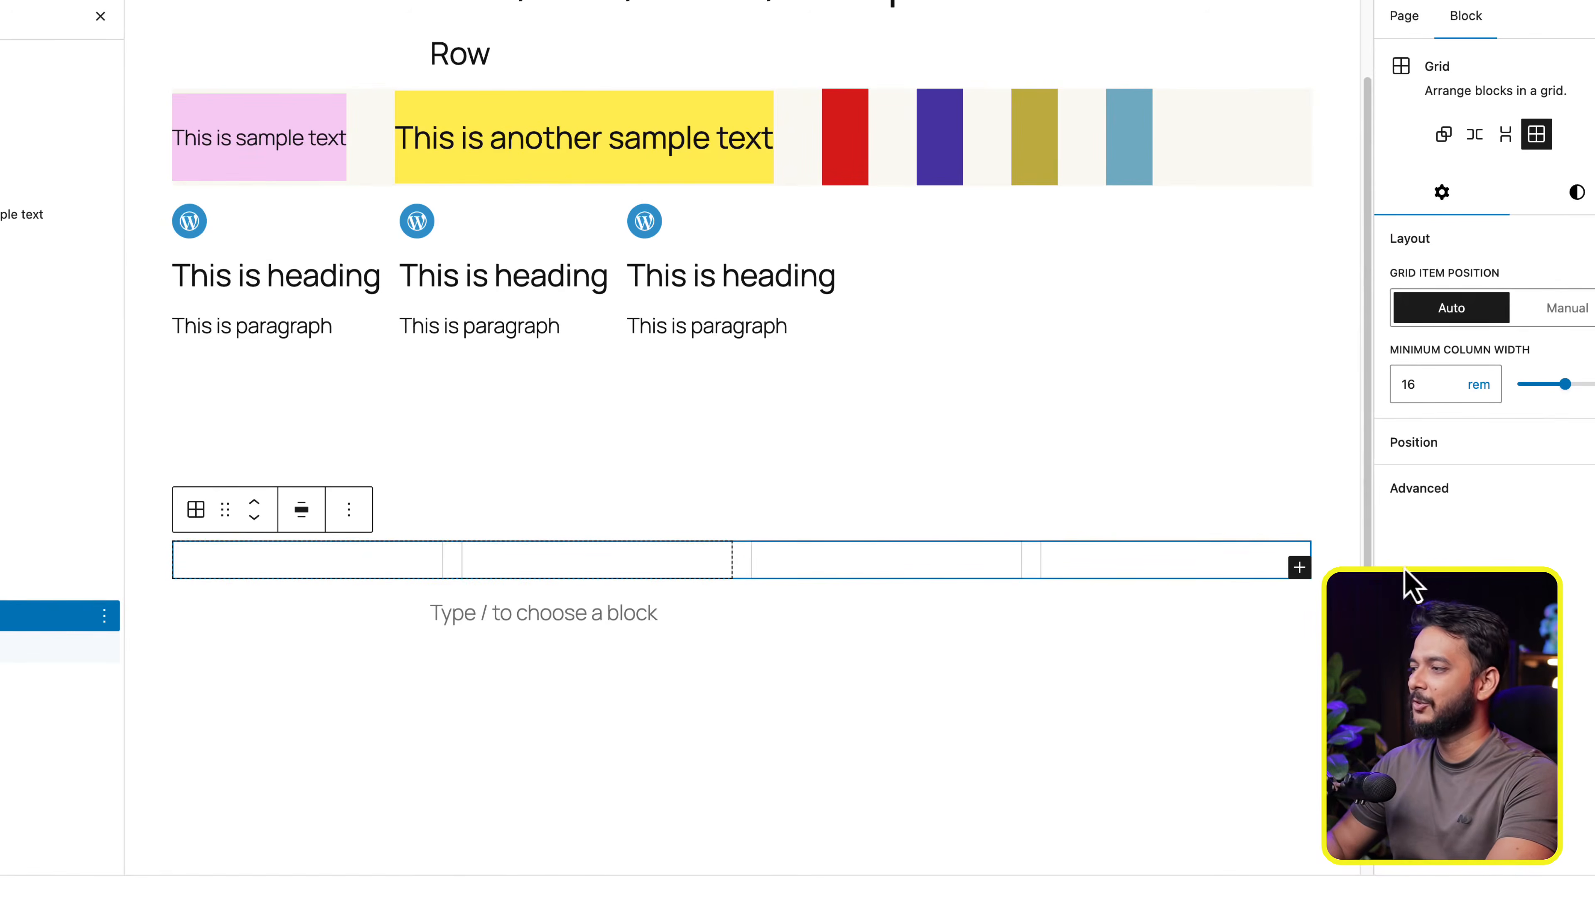
- Duplicate the two-column Div twice within the Grid
{"action": "left_click", "coordinate": [623, 570]}
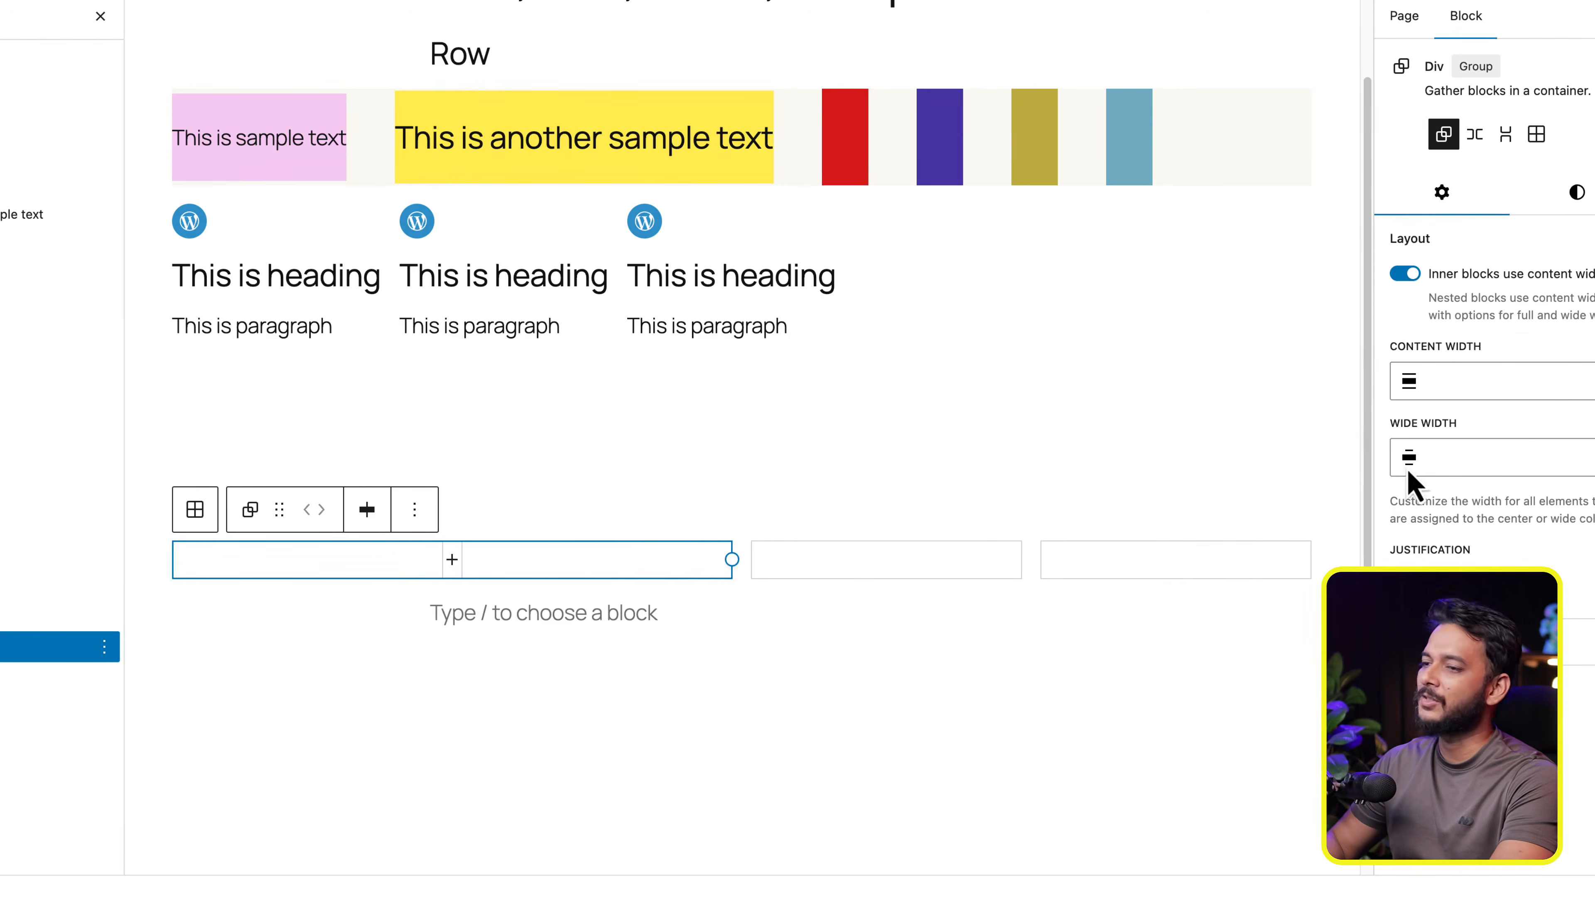
{"action": "left_click", "coordinate": [1098, 578]}
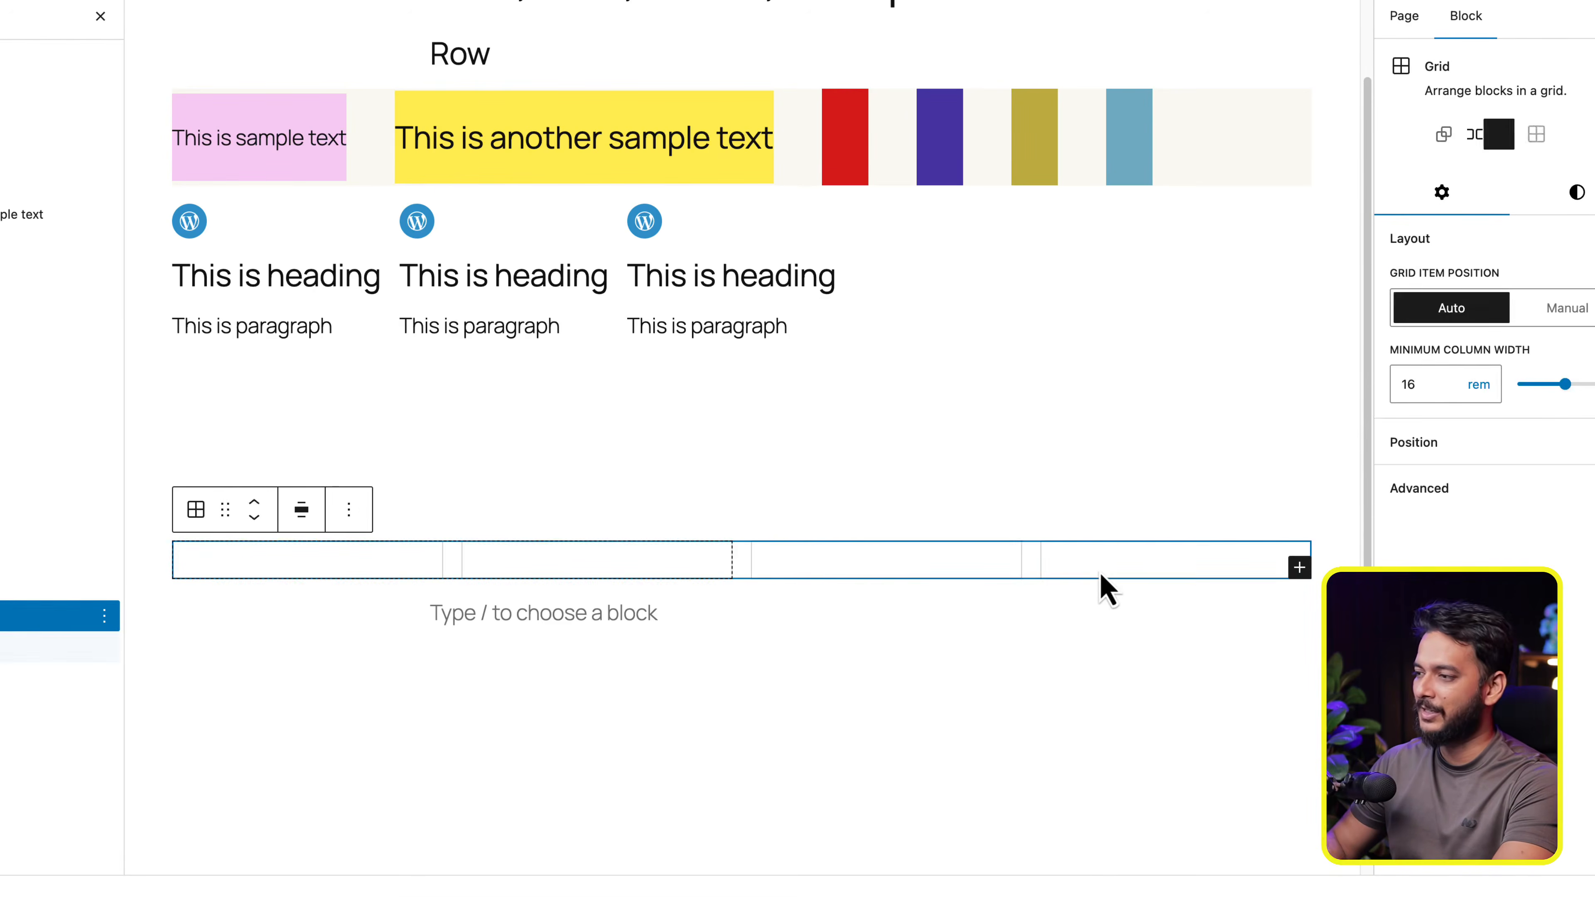
{"action": "left_click", "coordinate": [637, 559]}
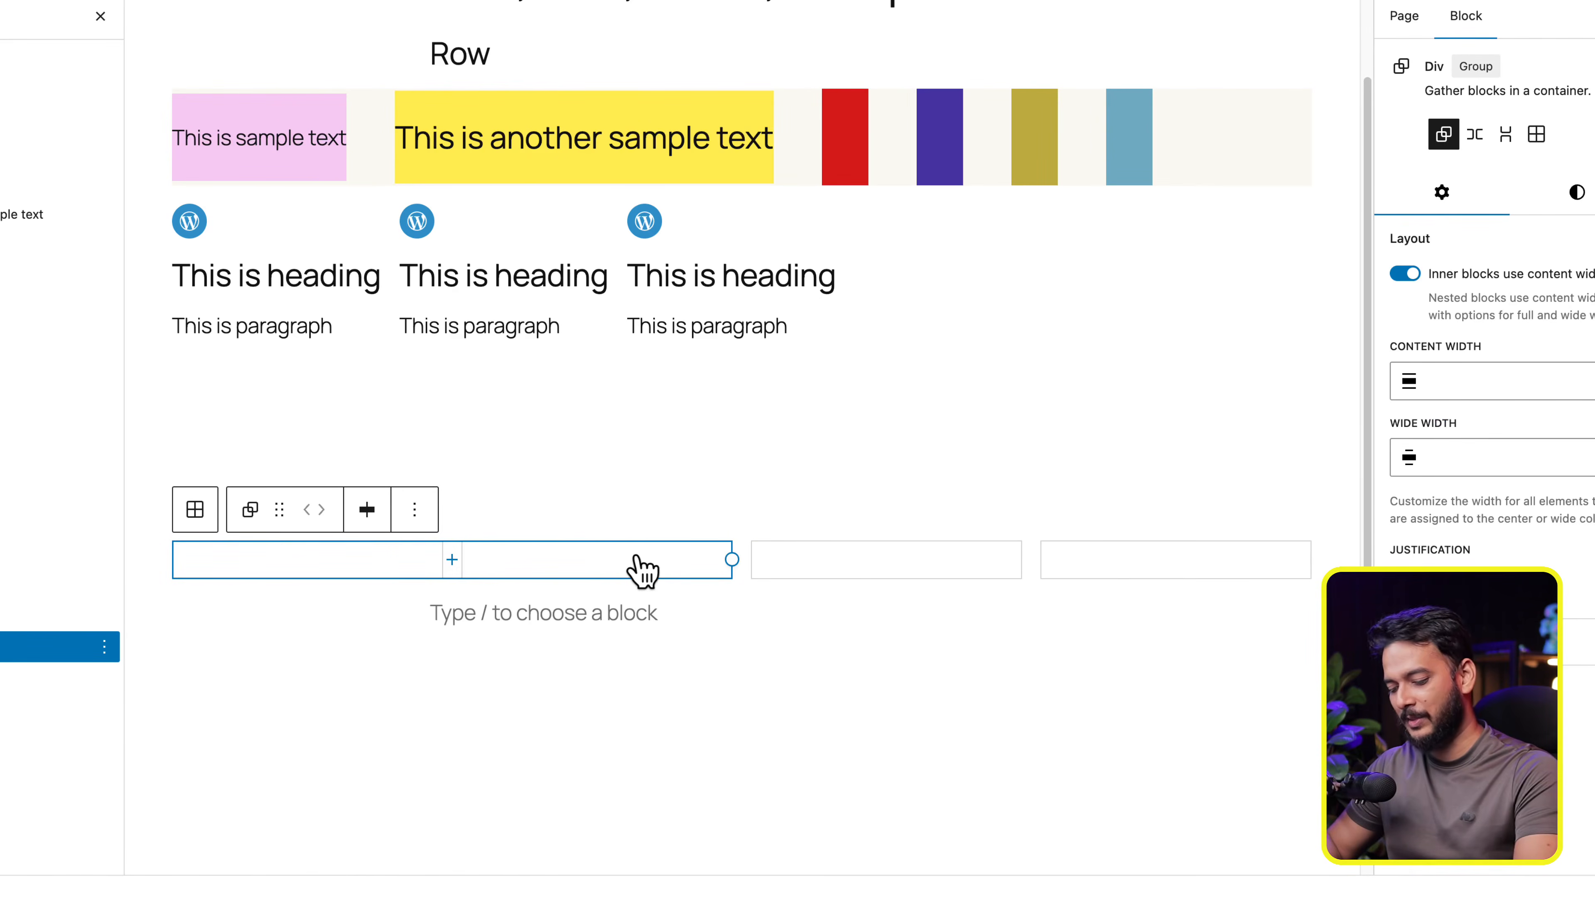
{"action": "key", "text": "super+shift+d"}
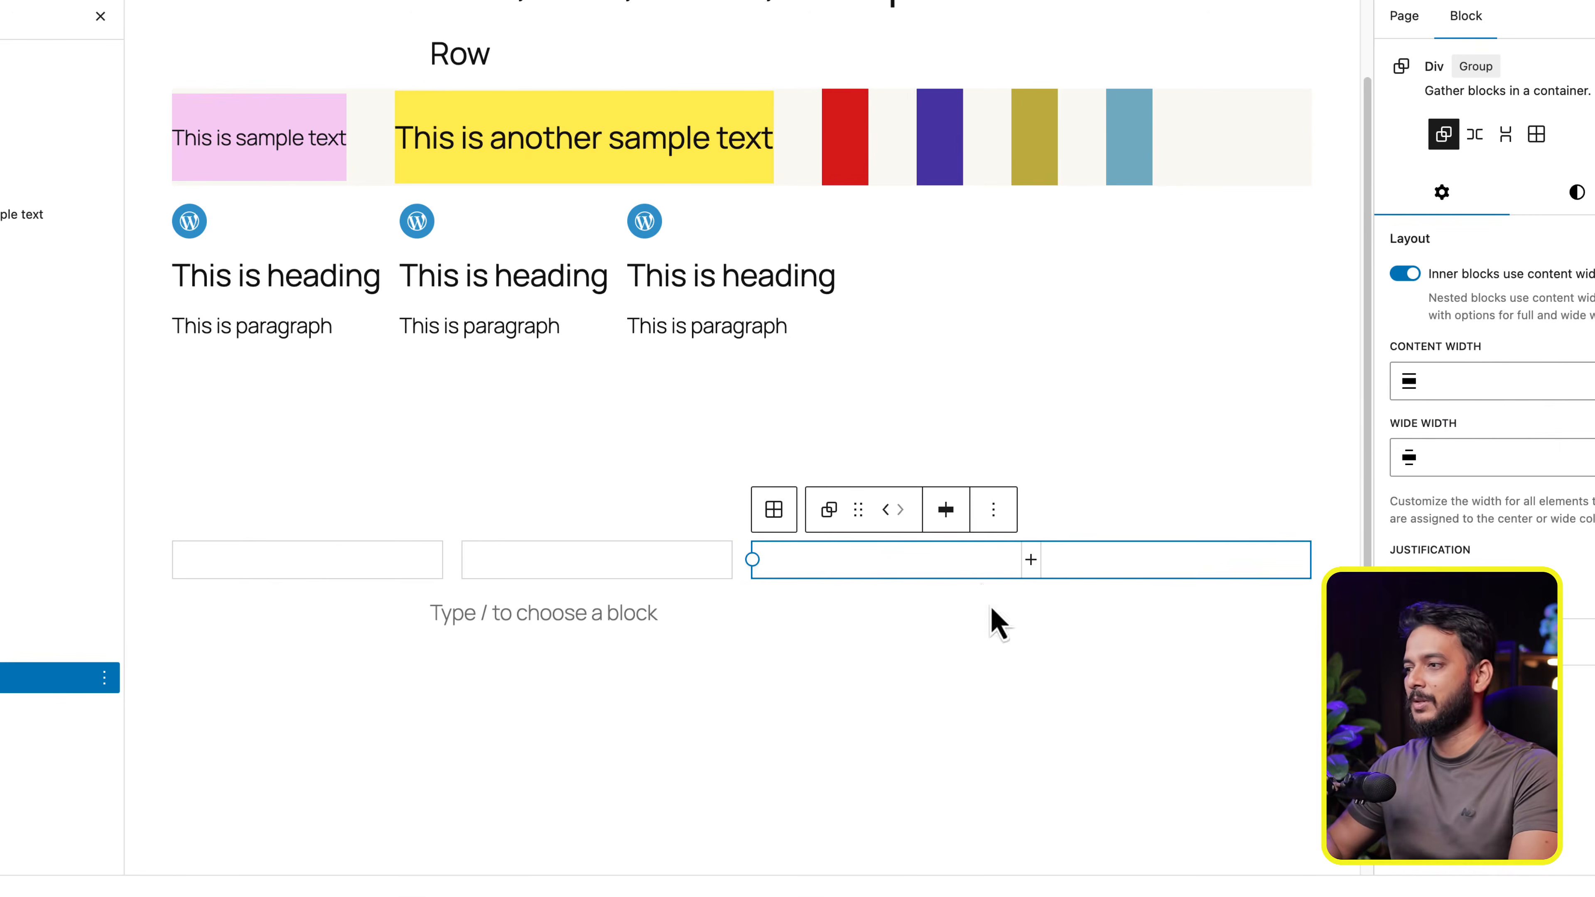
{"action": "key", "text": "super+shift+d"}
- Give the first Div in the Grid the theme's pink background color
{"action": "left_click", "coordinate": [497, 563]}
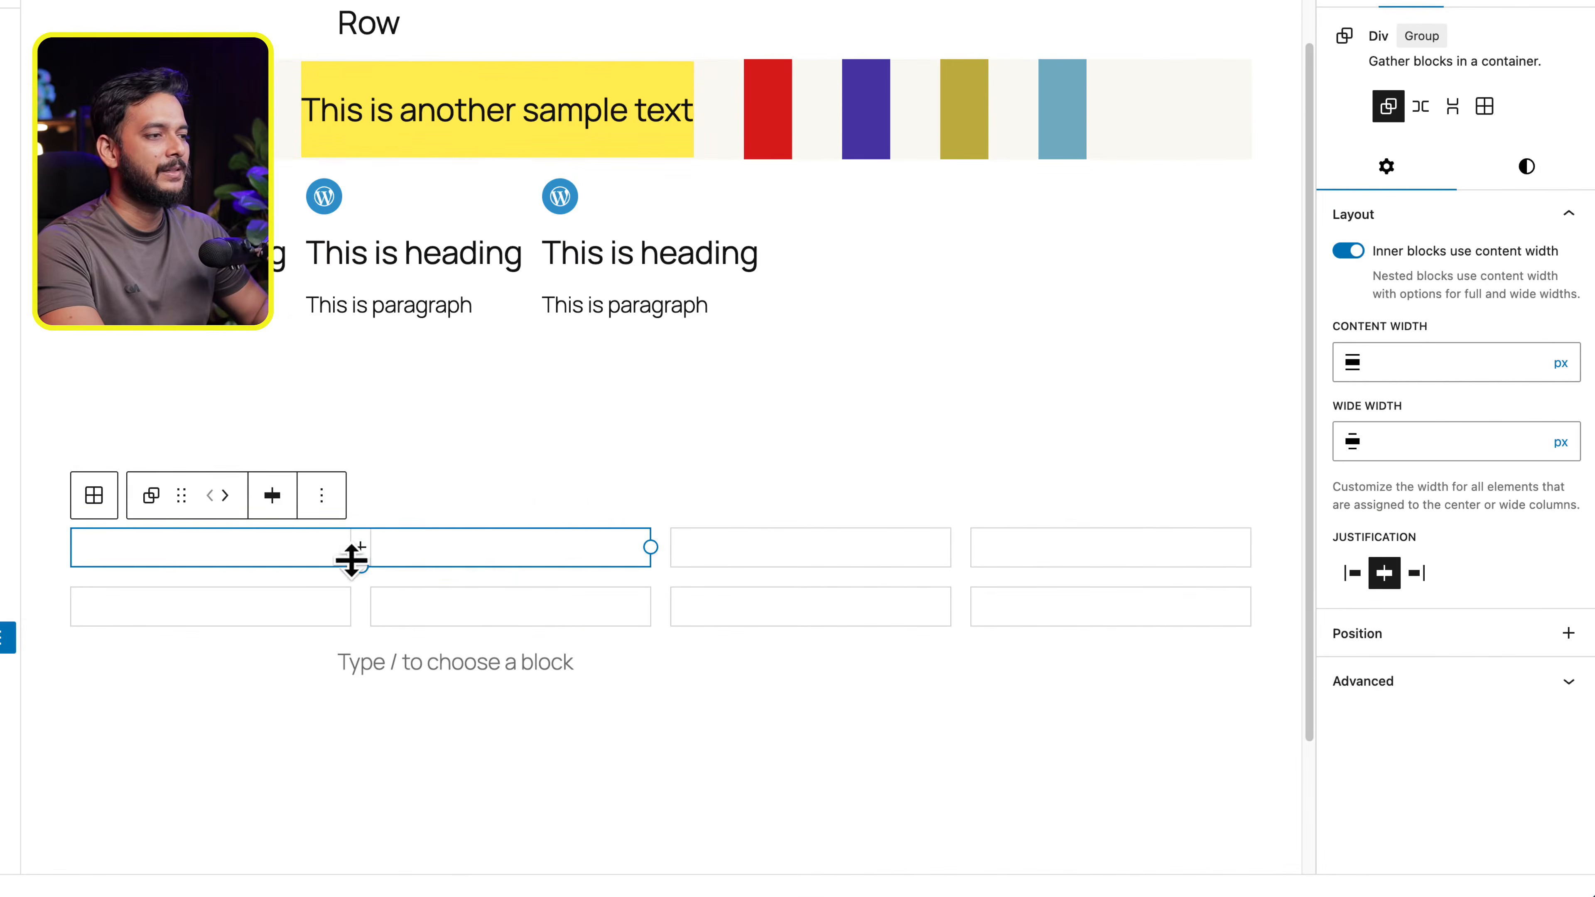
{"action": "left_click", "coordinate": [1548, 182]}
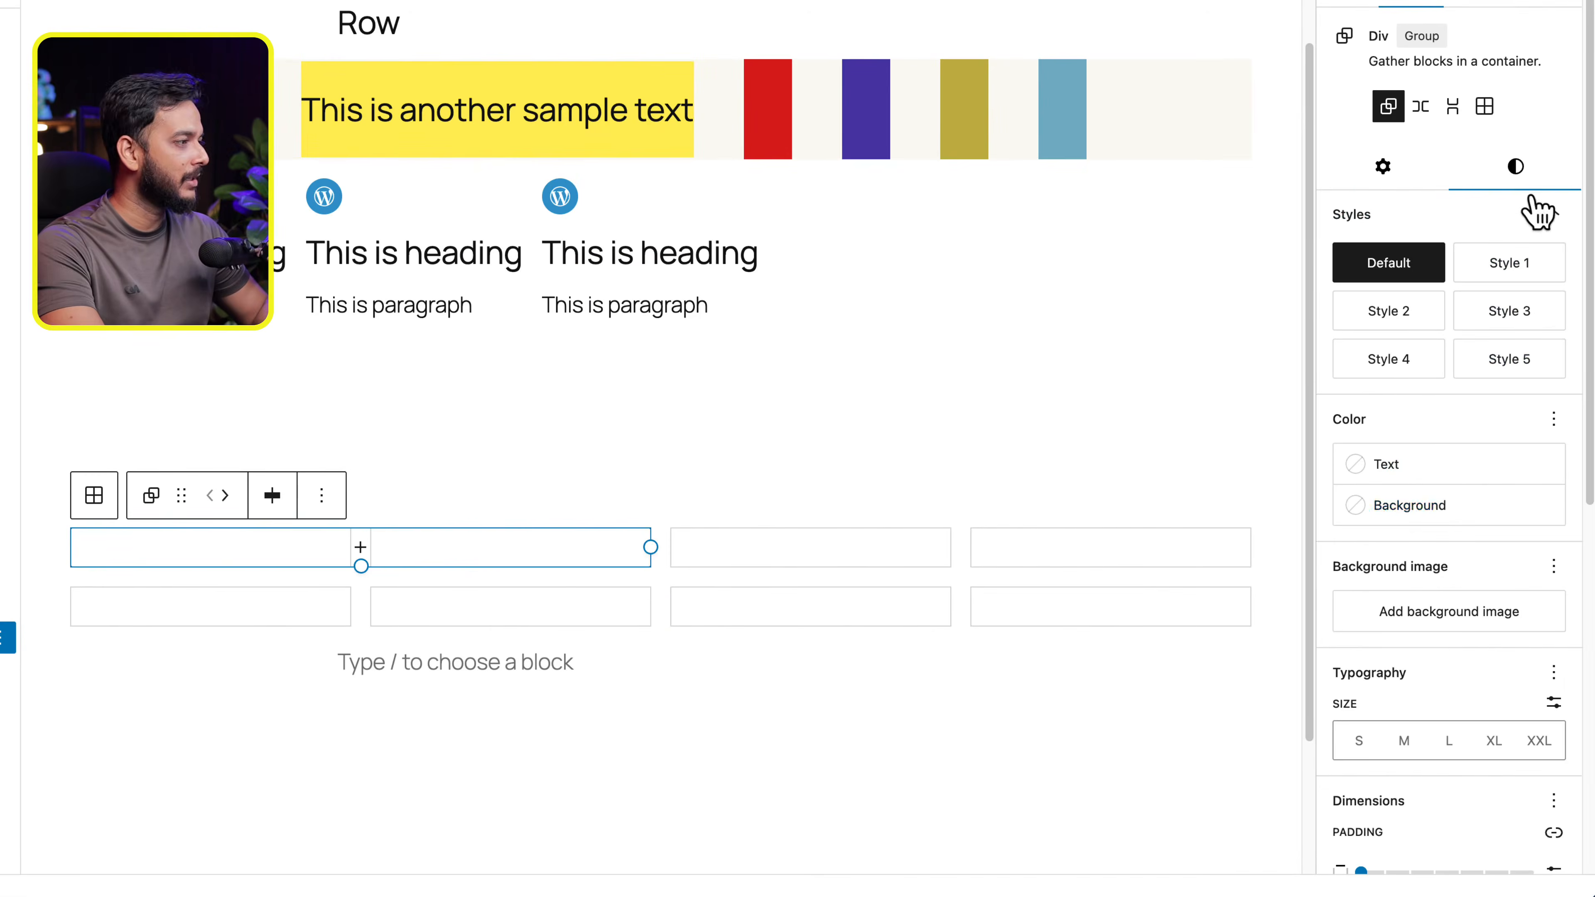
{"action": "left_click", "coordinate": [1450, 510]}
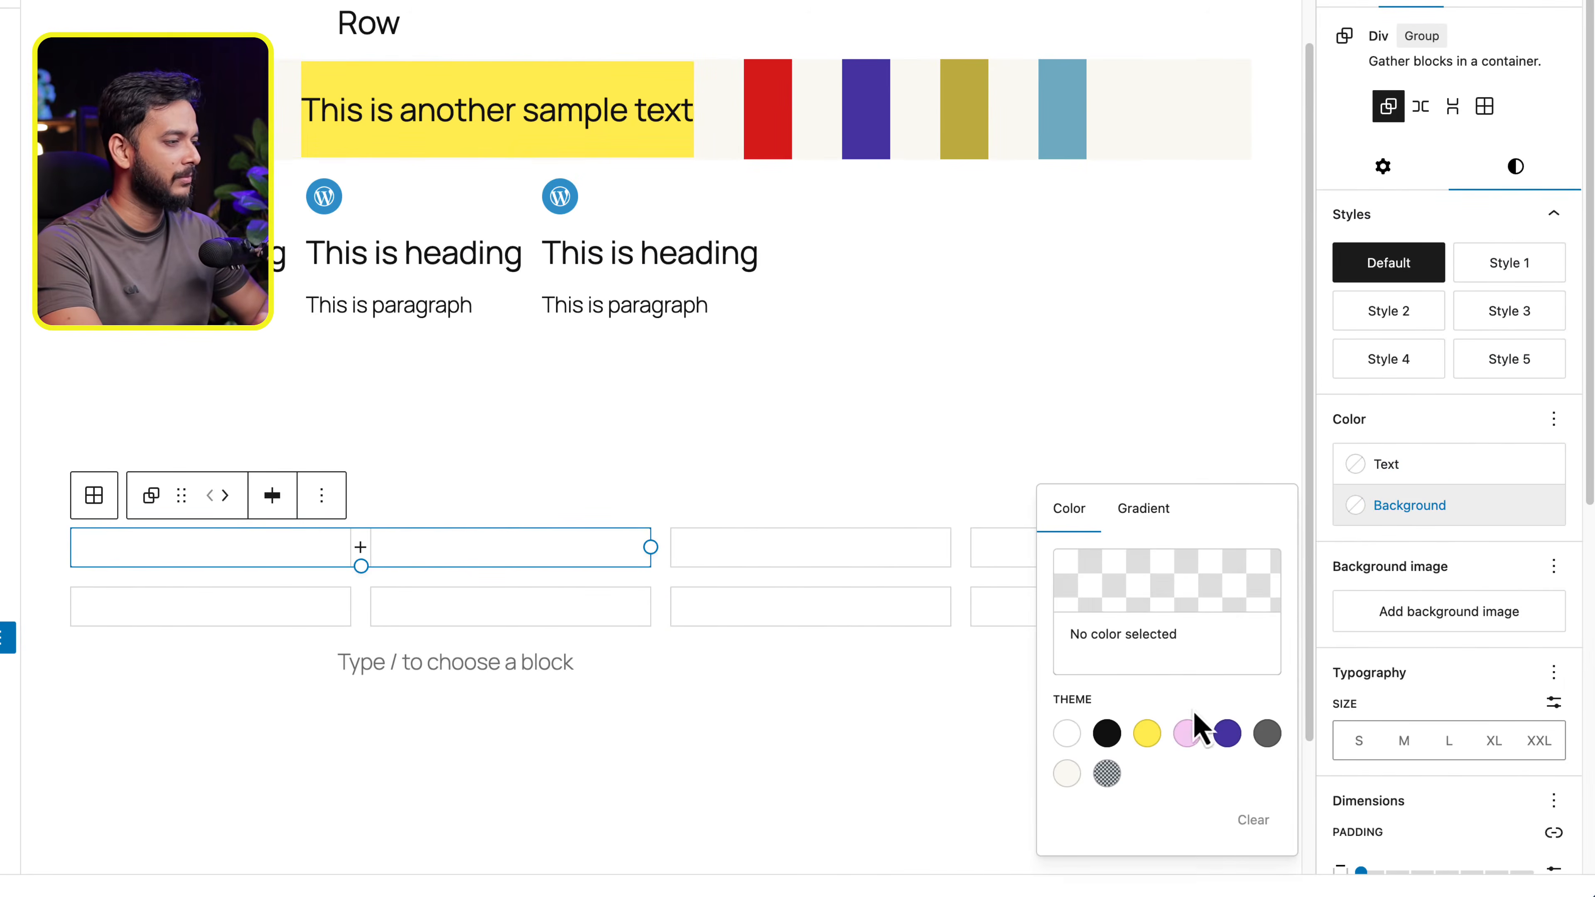
{"action": "left_click", "coordinate": [1186, 733]}
- Give the second Div in the Grid's first row the theme's yellow background color
{"action": "left_click", "coordinate": [882, 558]}
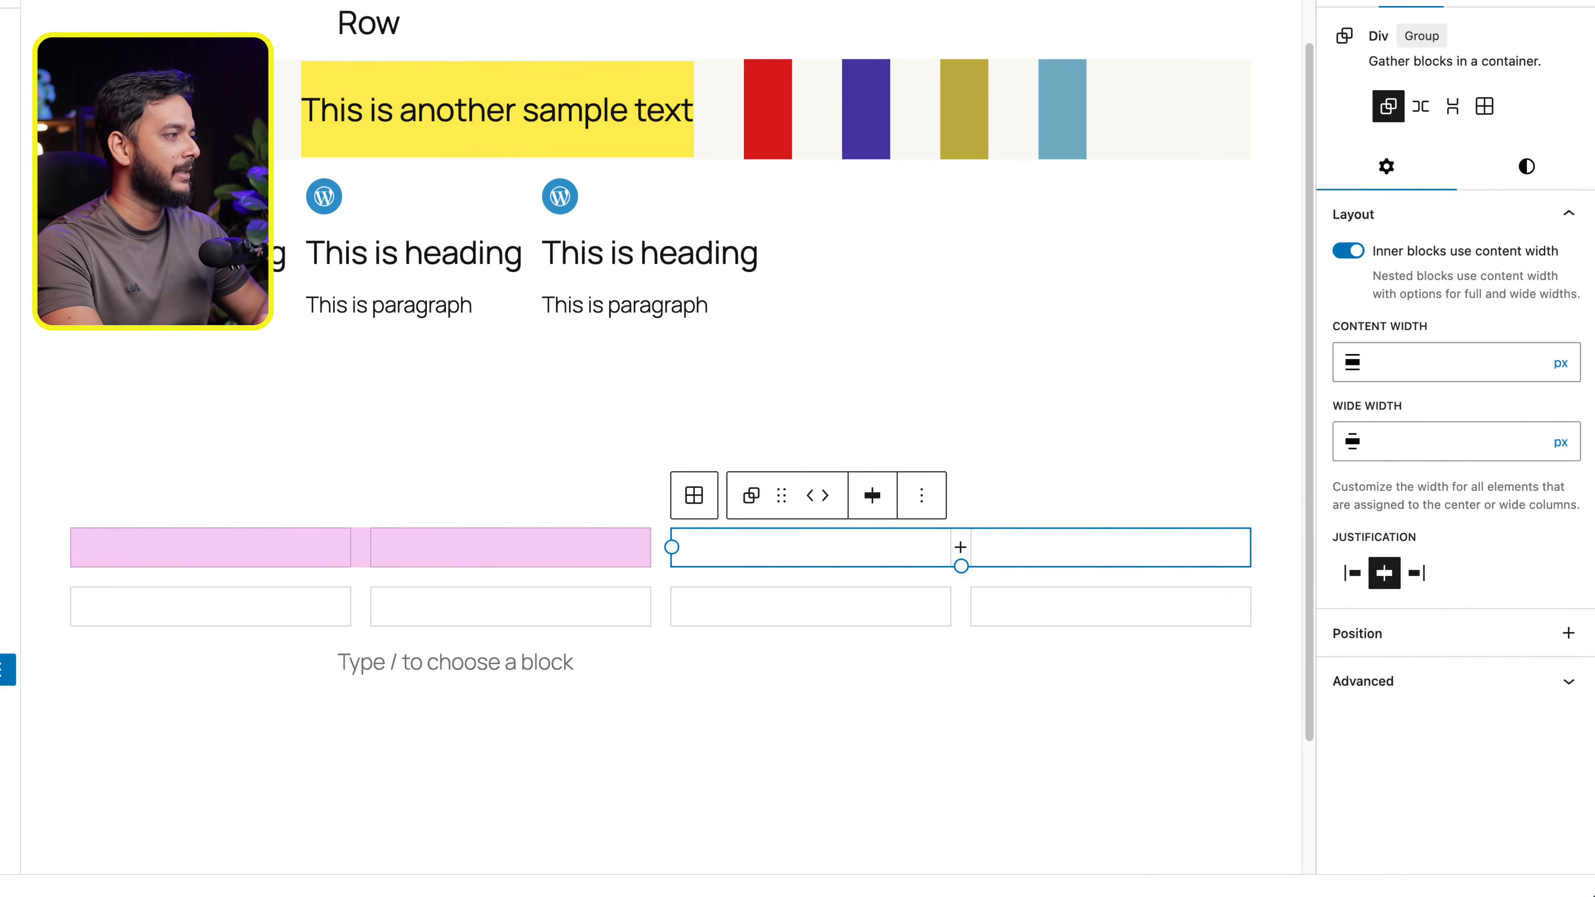
{"action": "left_click", "coordinate": [1529, 168]}
{"action": "left_click", "coordinate": [1420, 510]}
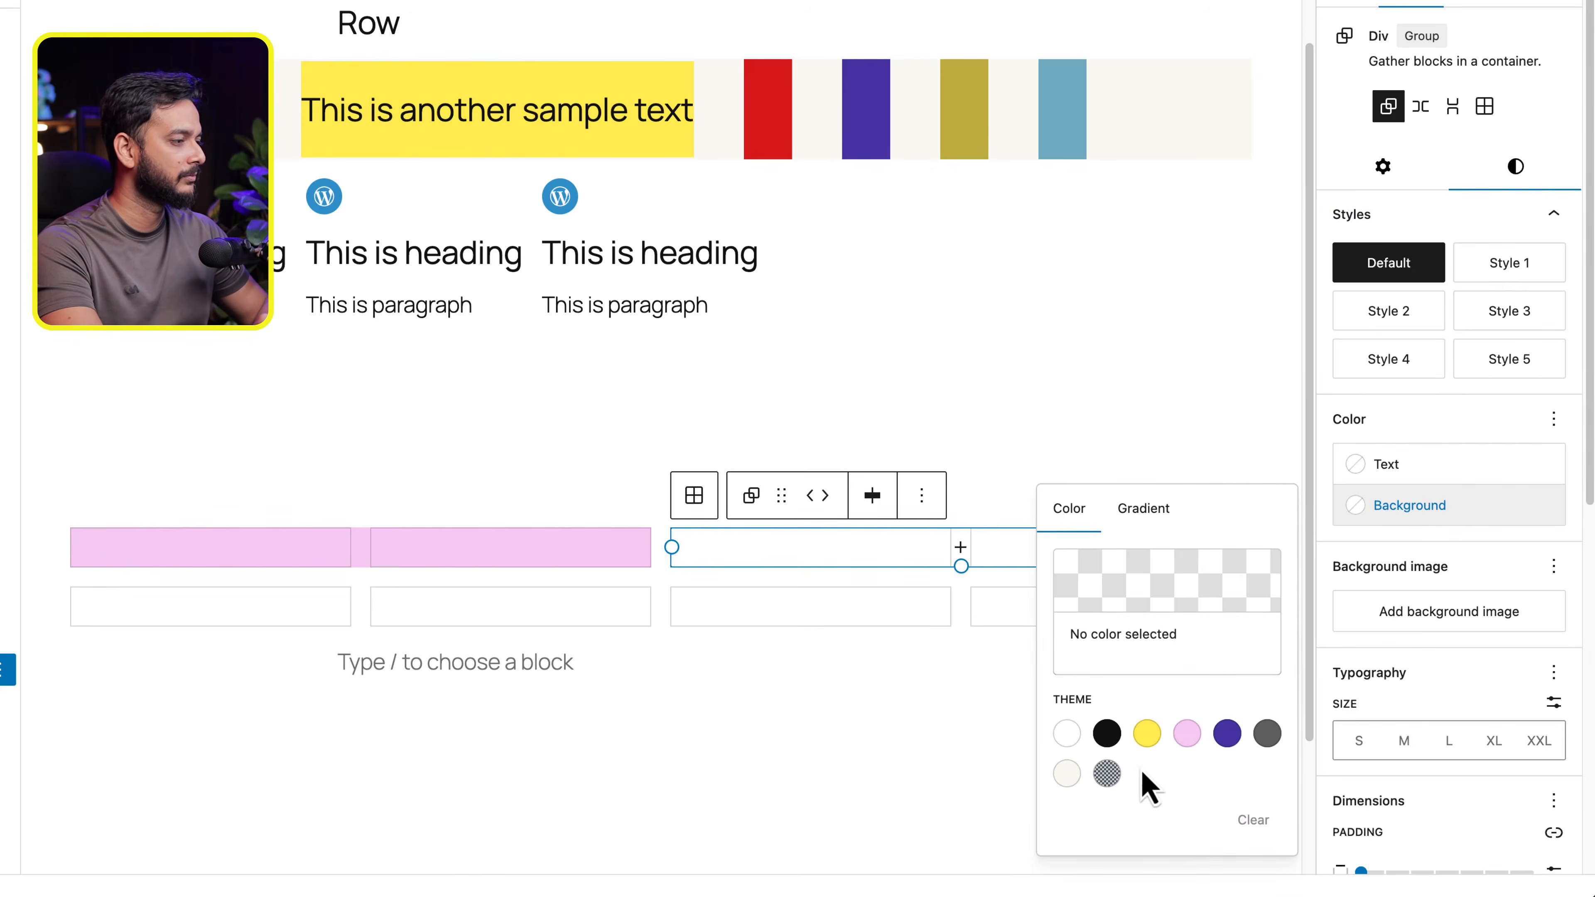
{"action": "left_click", "coordinate": [1147, 733]}
{"action": "left_click", "coordinate": [499, 729]}
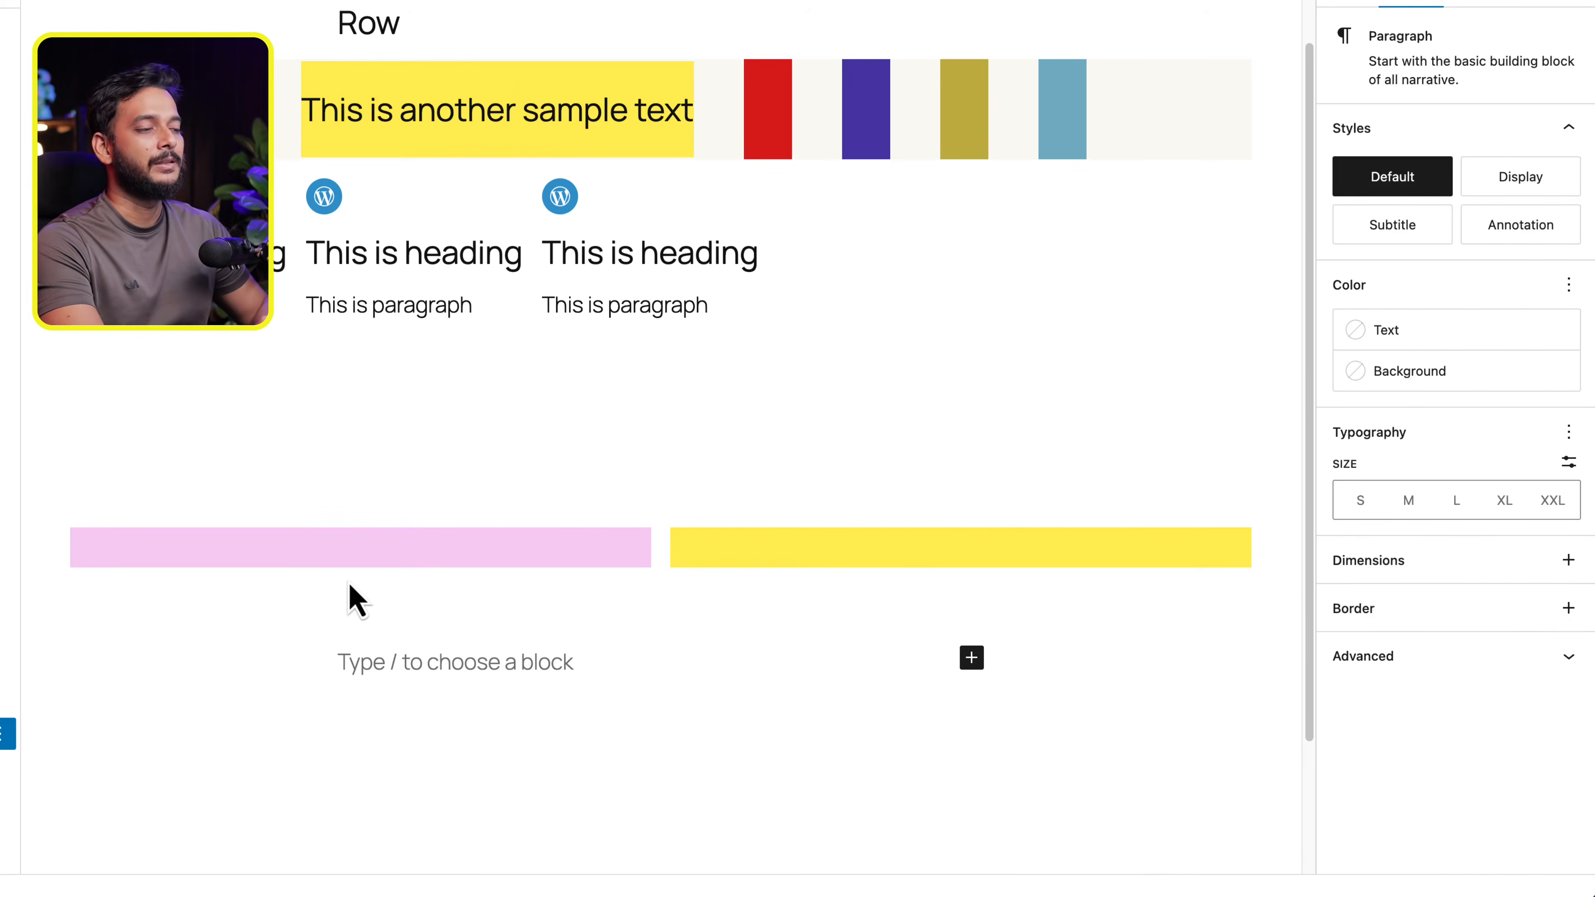
- Extend the pink Div downward to span two rows of the Grid
{"action": "left_click", "coordinate": [360, 571]}
{"action": "left_click", "coordinate": [362, 565]}
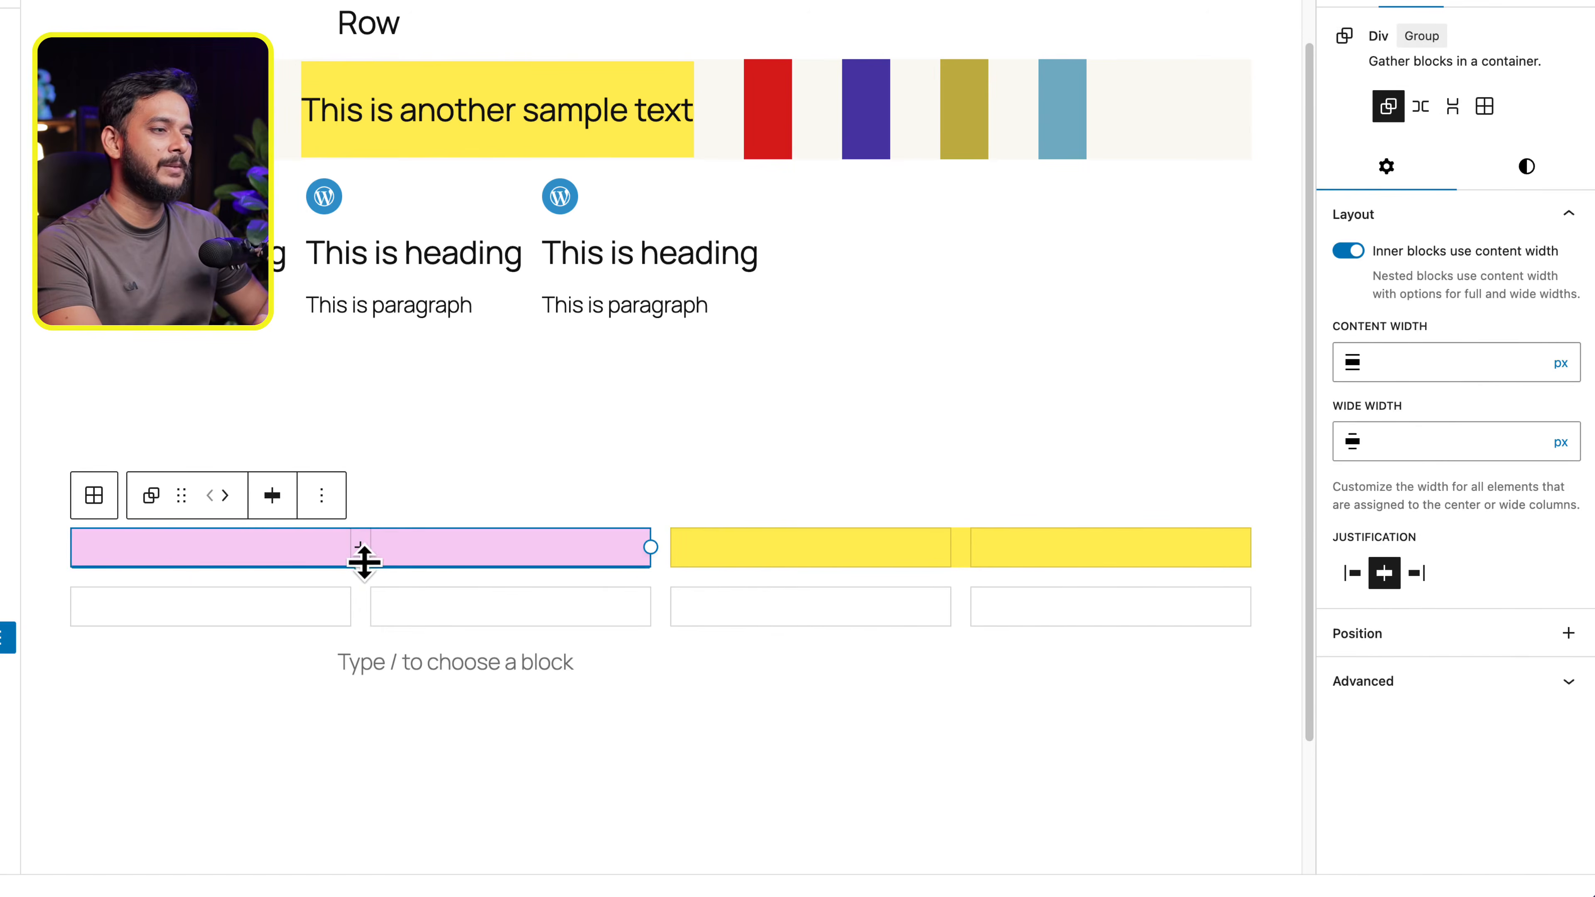
{"action": "left_click_drag", "start_coordinate": [362, 561], "coordinate": [370, 722]}
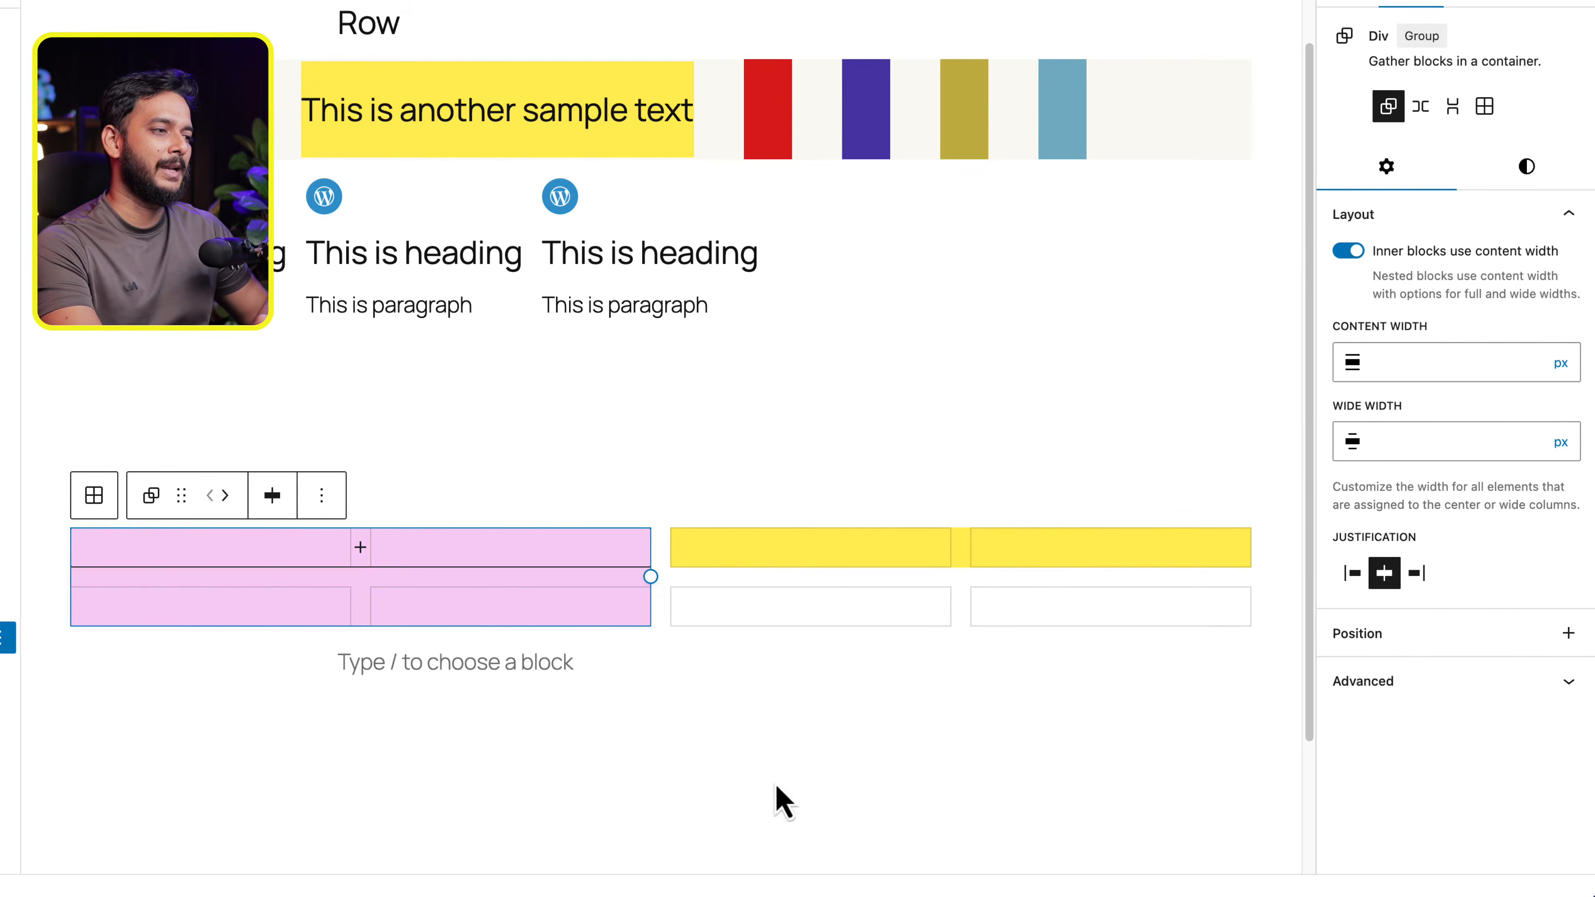
{"action": "left_click", "coordinate": [781, 801]}
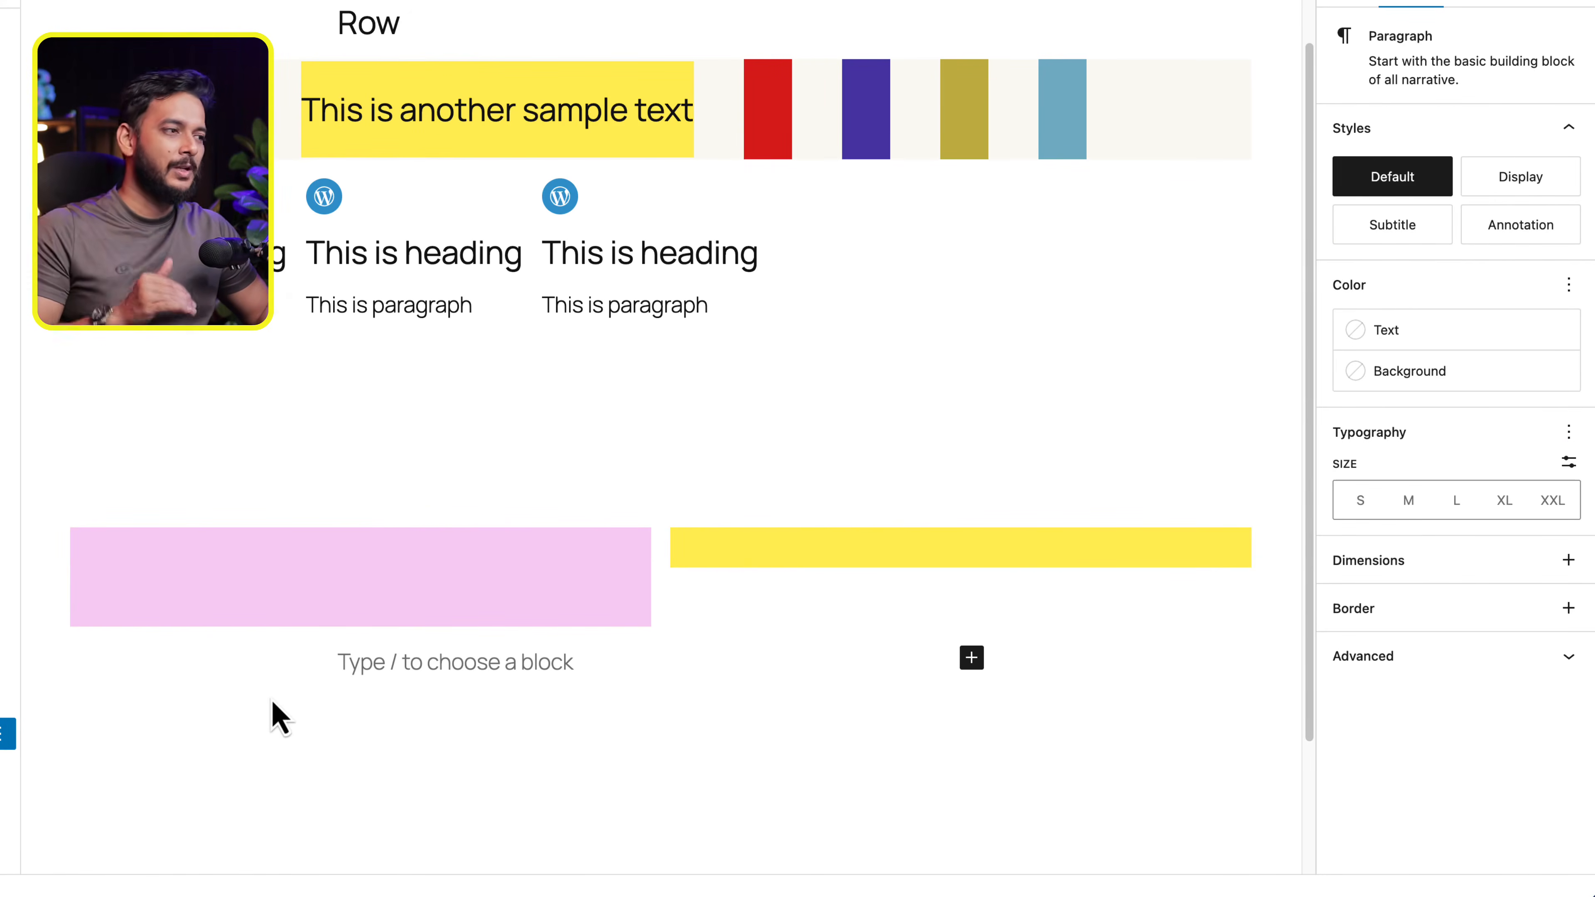
- Give the Div in the Grid's second row, below the yellow one, the theme's purple background color
{"action": "left_click", "coordinate": [810, 579]}
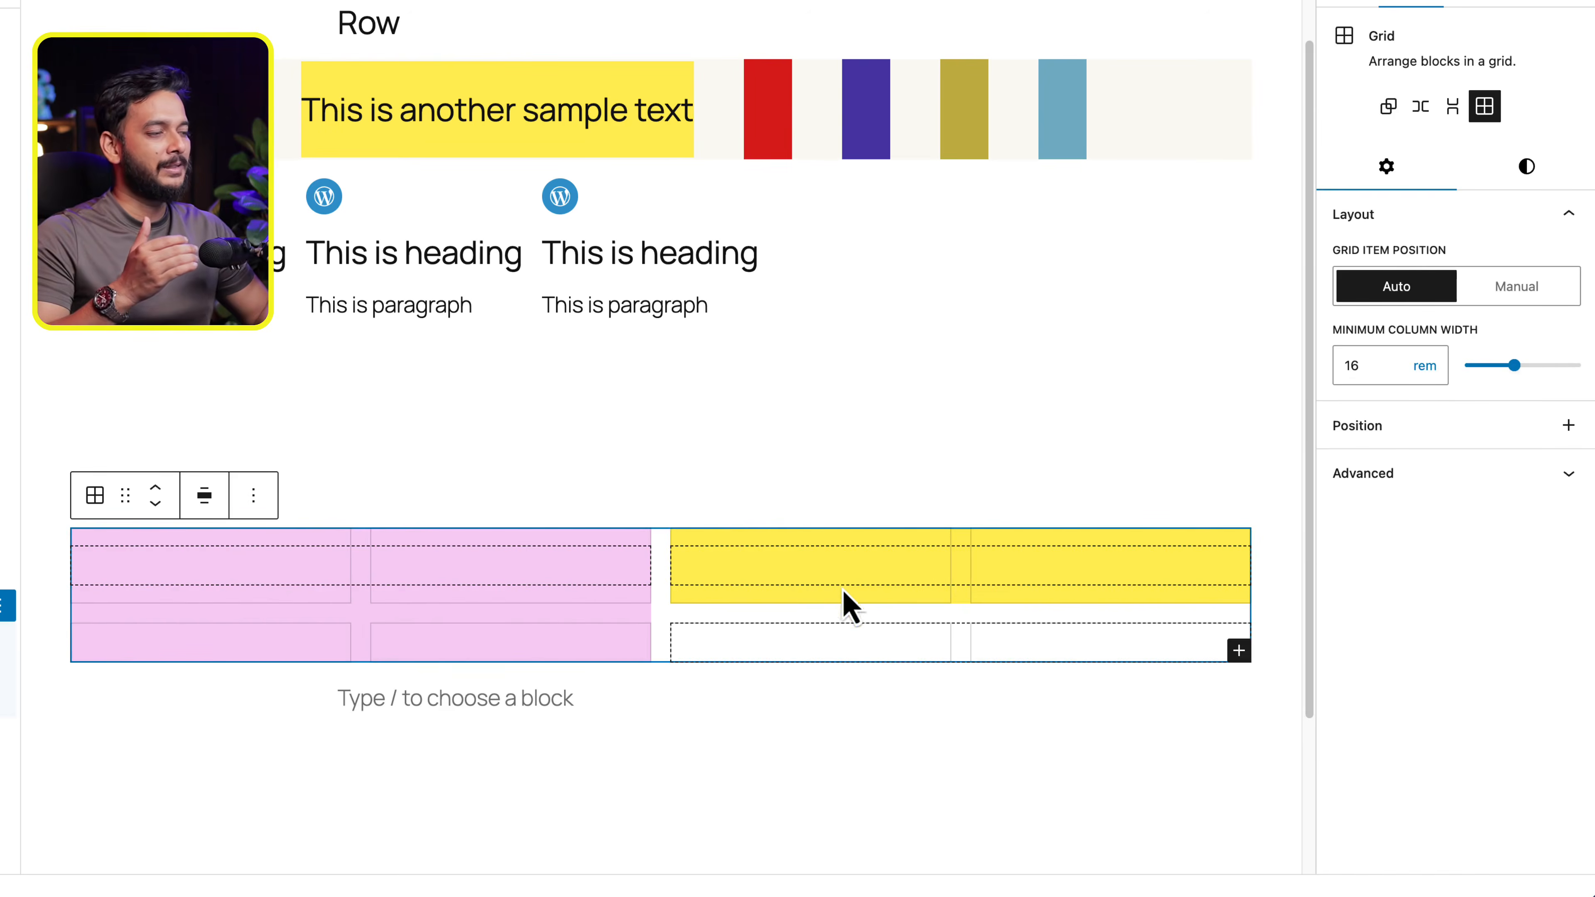
{"action": "left_click", "coordinate": [843, 590]}
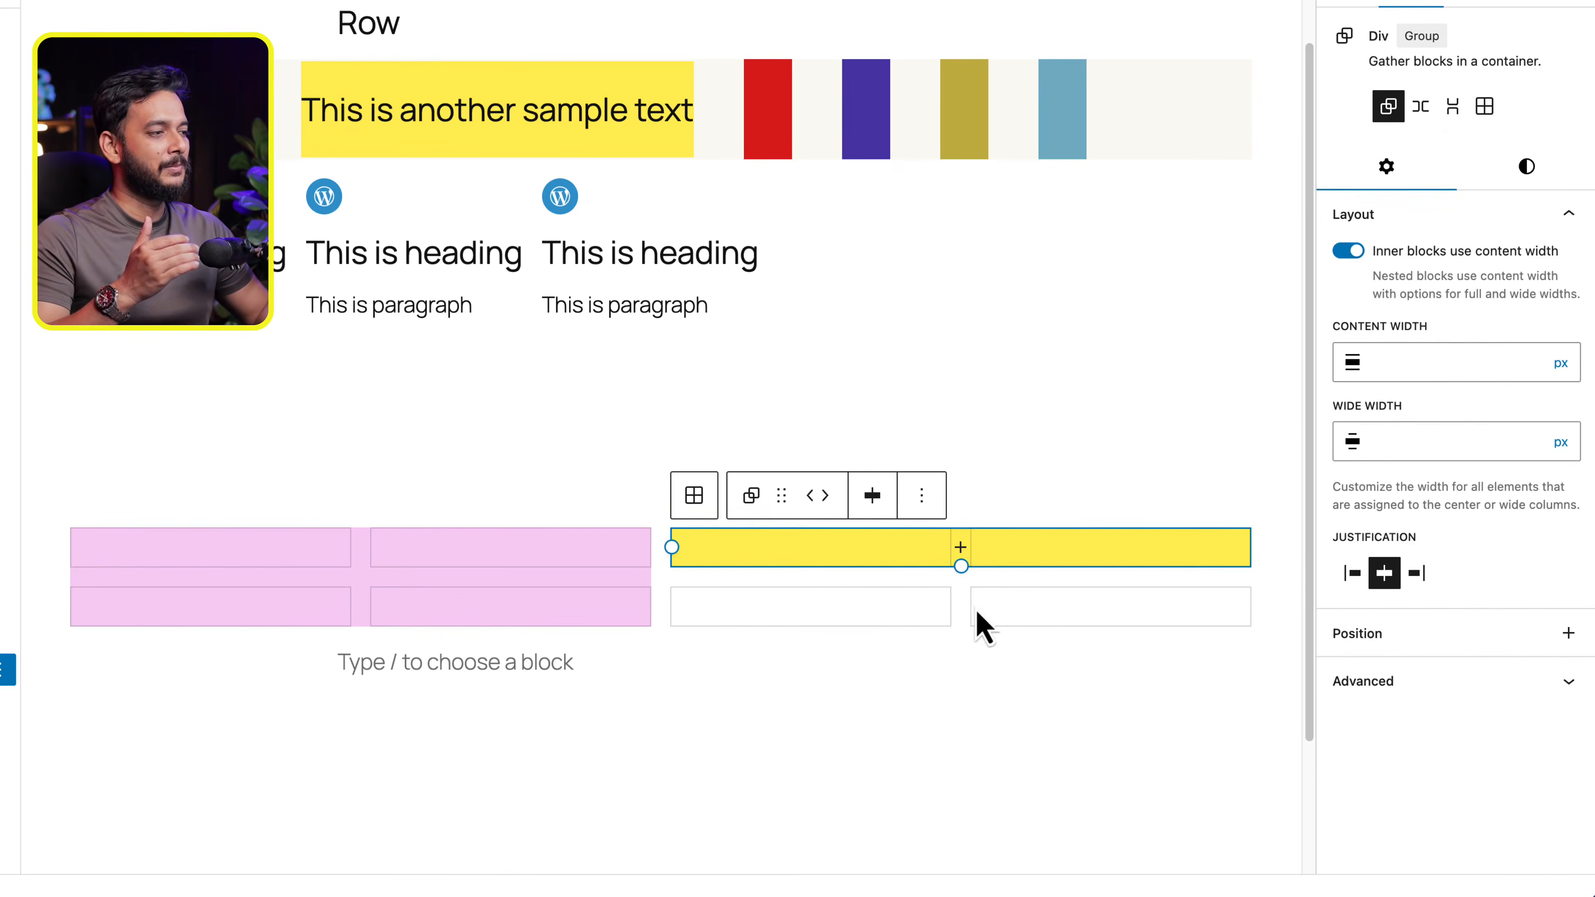
{"action": "left_click", "coordinate": [946, 614]}
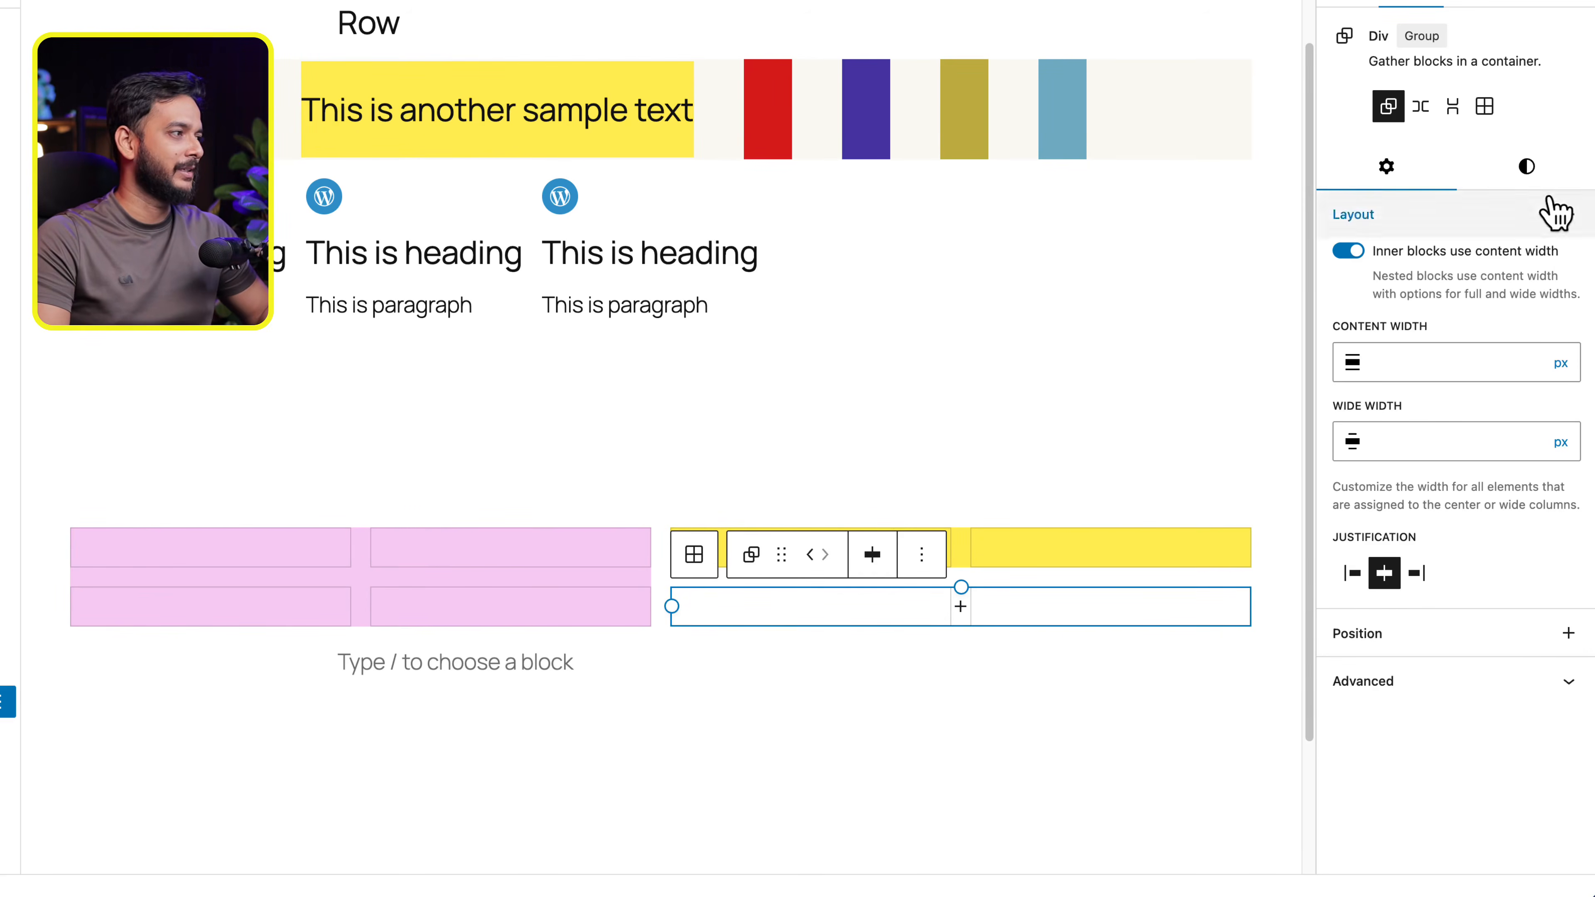
{"action": "left_click", "coordinate": [1529, 182]}
{"action": "left_click", "coordinate": [1463, 521]}
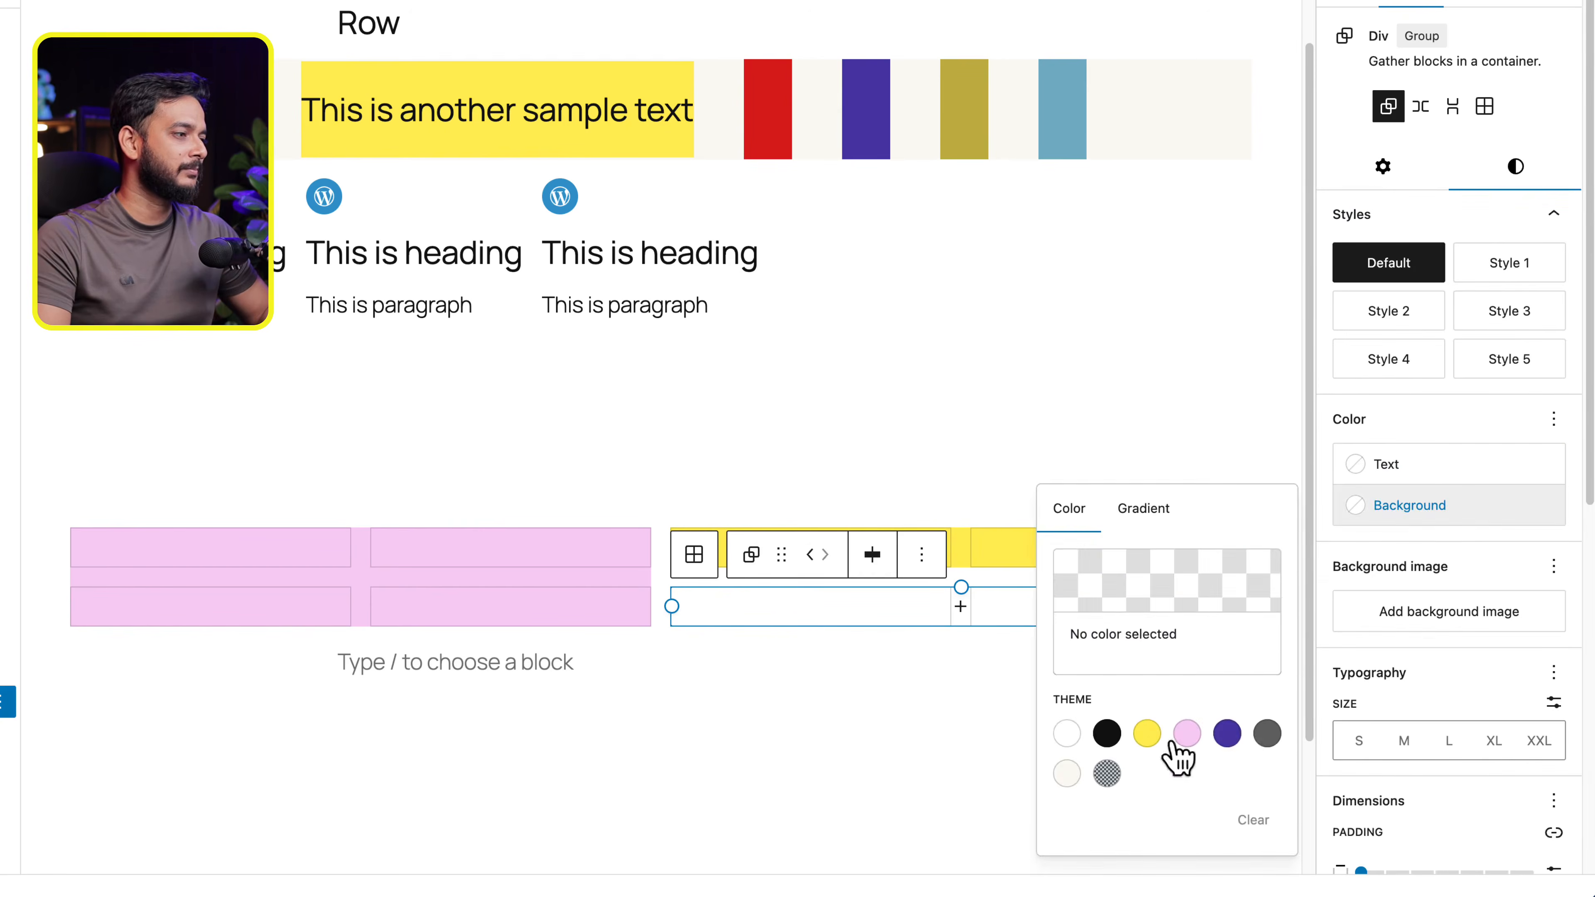
{"action": "left_click", "coordinate": [1228, 731]}
{"action": "left_click", "coordinate": [916, 722]}
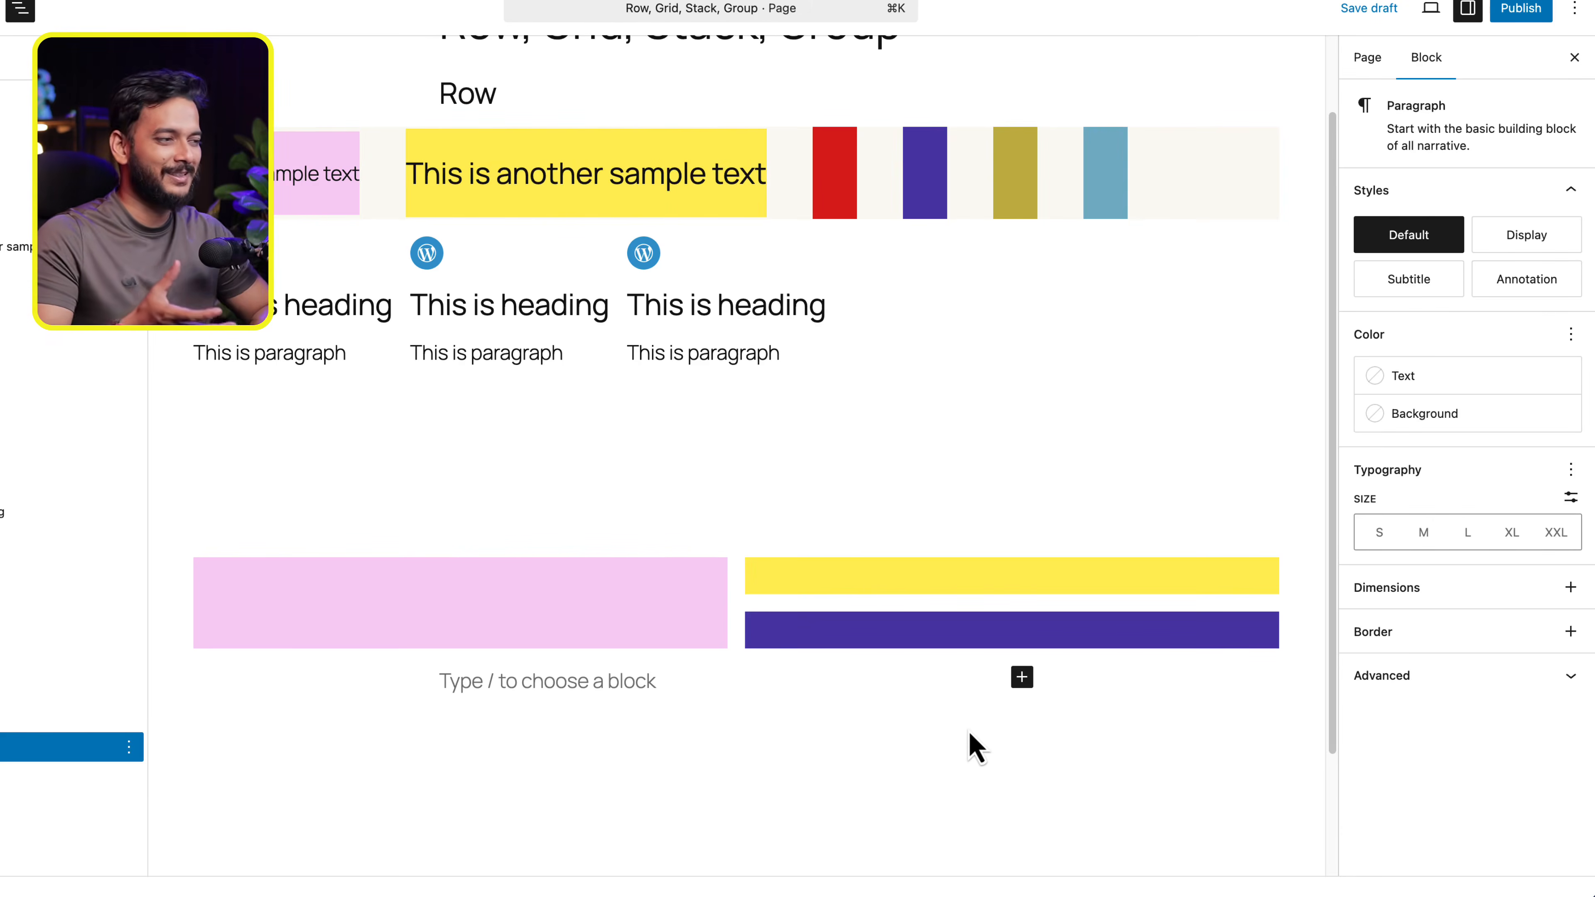
- Narrow the pink Div to a single column of the Grid
{"action": "left_click", "coordinate": [714, 603]}
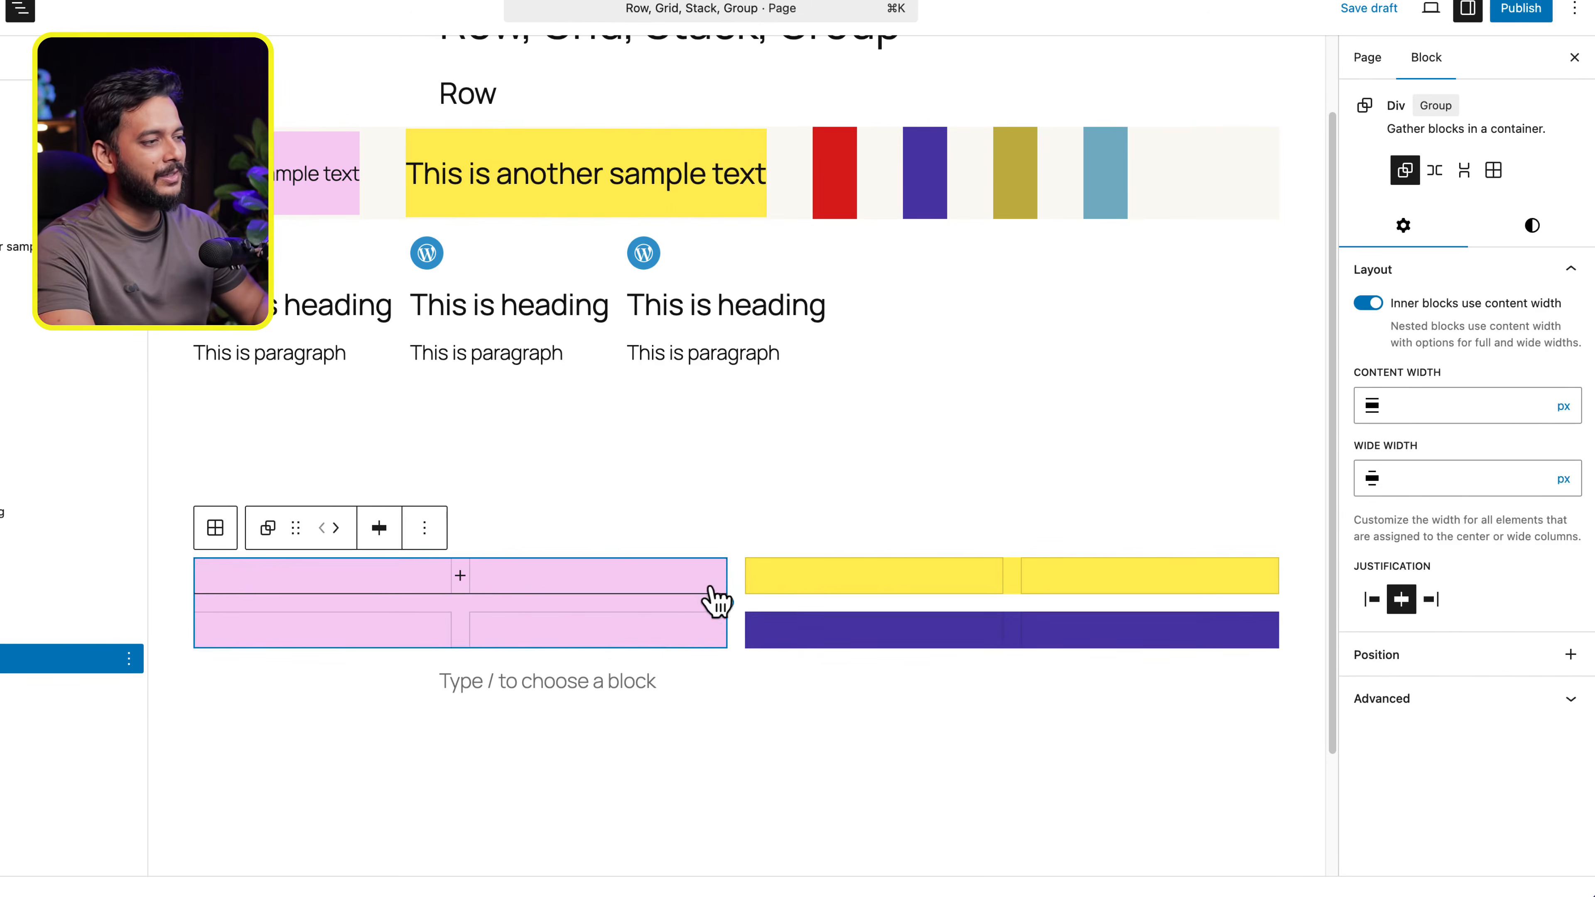
{"action": "left_click_drag", "start_coordinate": [722, 598], "coordinate": [456, 608]}
{"action": "left_click", "coordinate": [933, 590]}
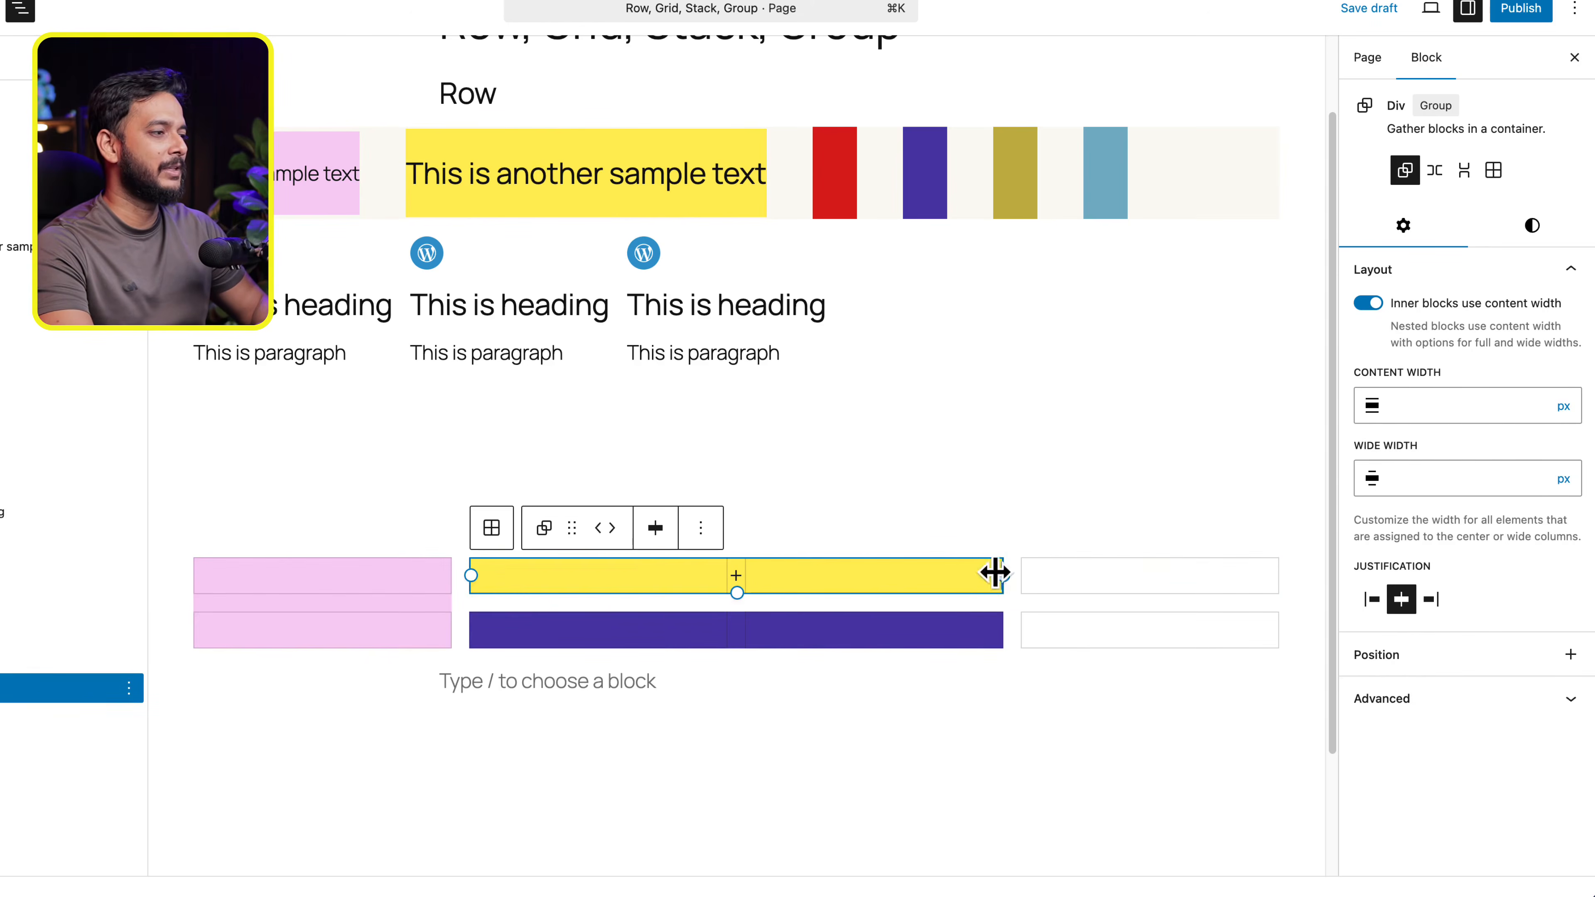
{"action": "mouse_move", "coordinate": [998, 575]}
{"action": "left_mouse_down"}
{"action": "mouse_move", "coordinate": [1276, 589]}
{"action": "mouse_move", "coordinate": [1009, 589]}
{"action": "left_mouse_up"}
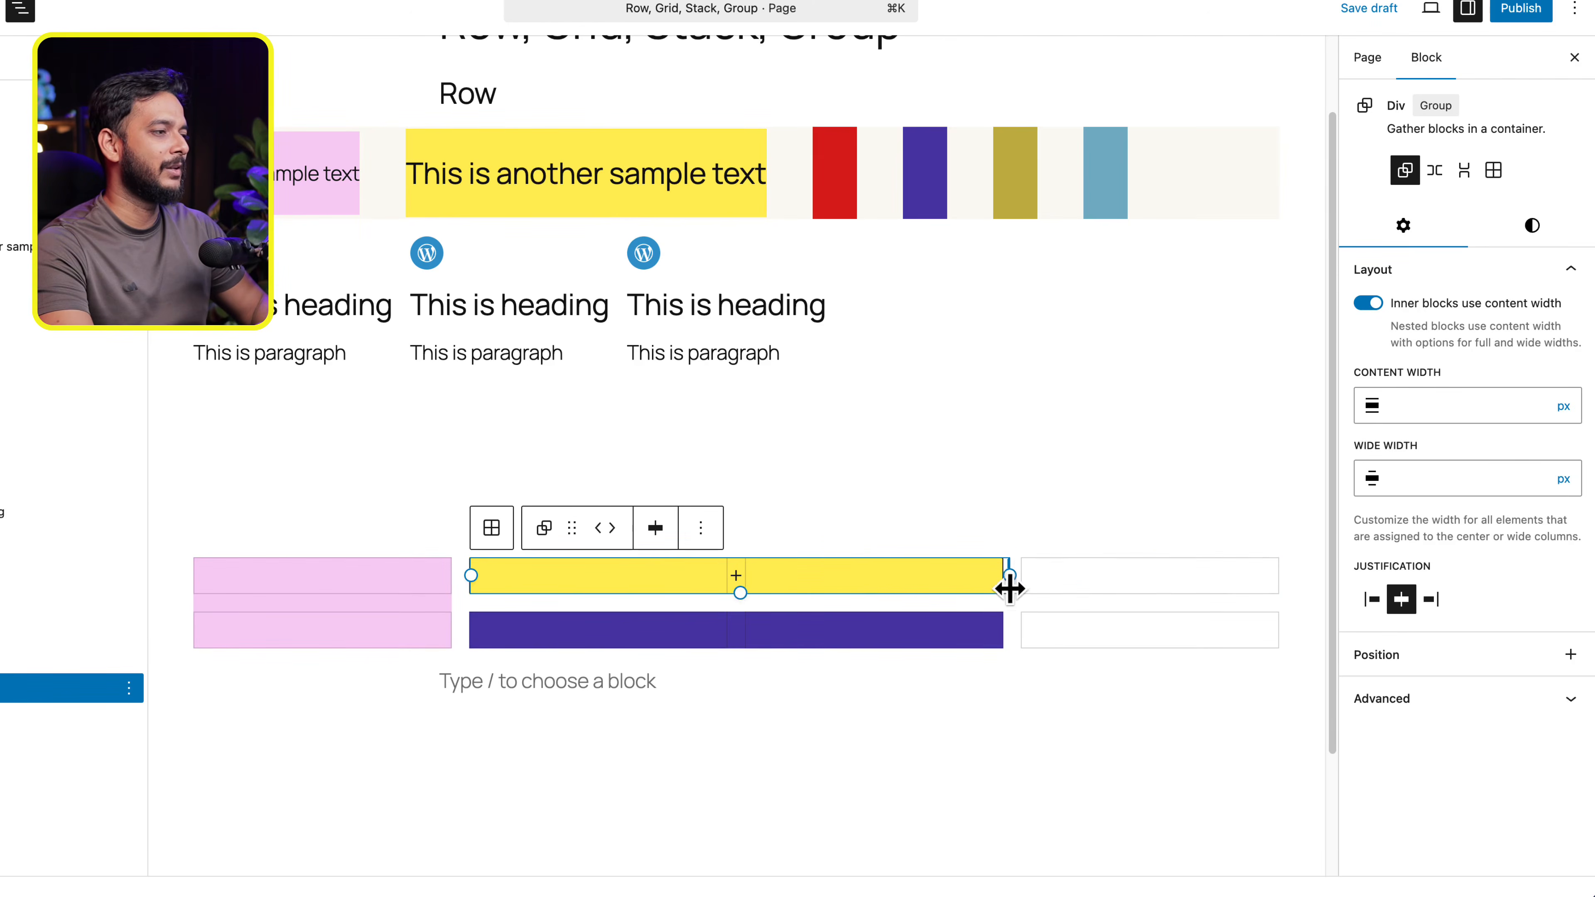
- Add a Group block with the single-container layout to the Grid
{"action": "left_click", "coordinate": [1115, 609]}
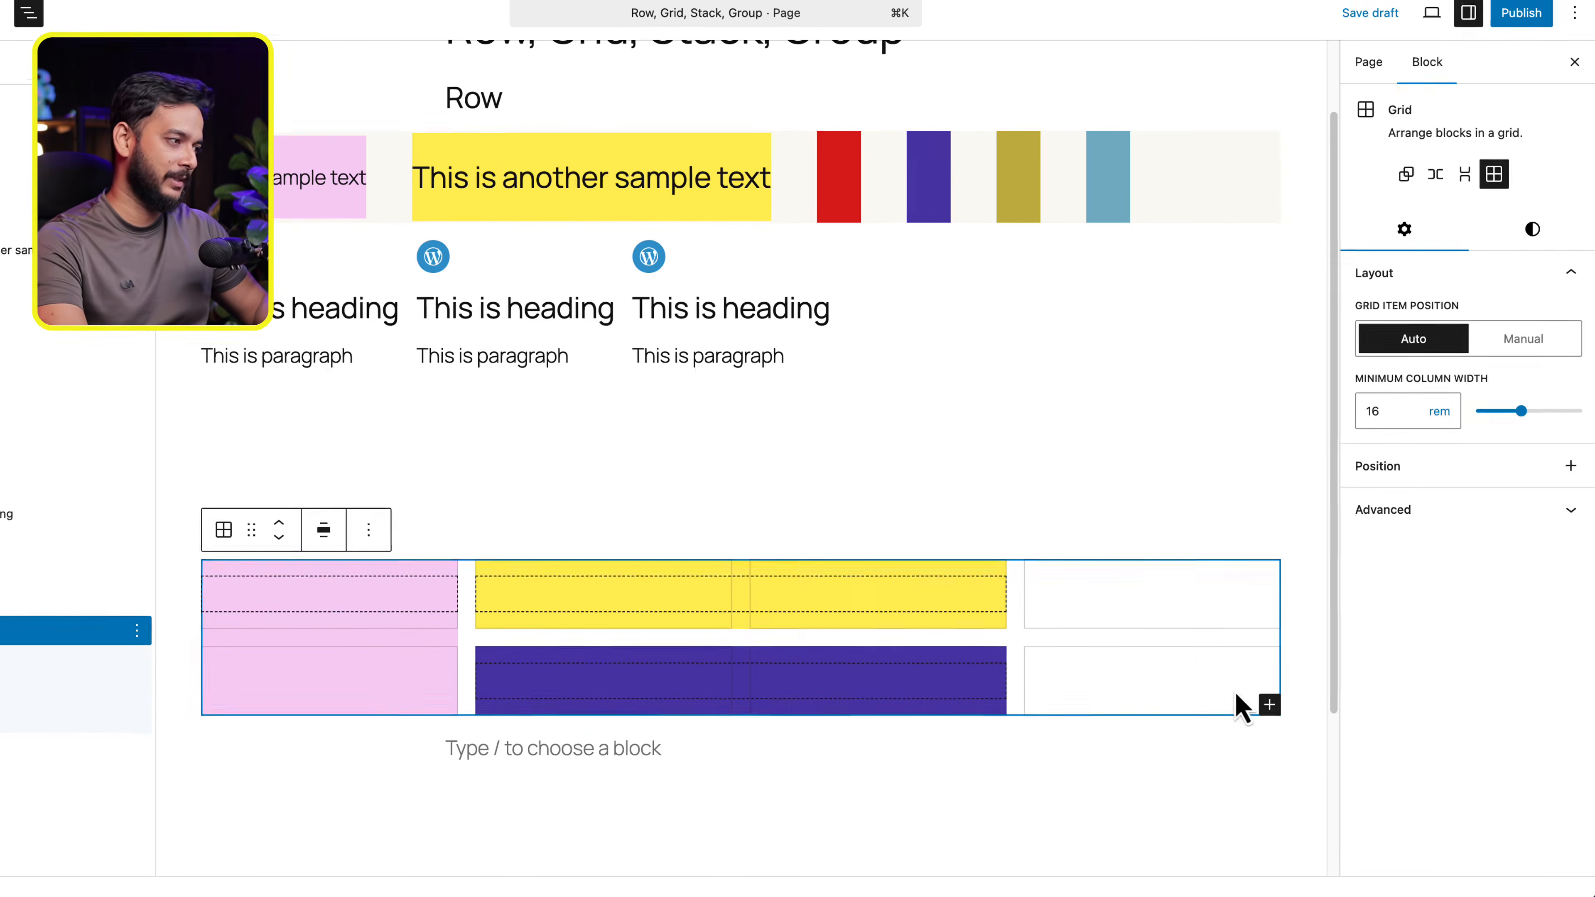
{"action": "left_click", "coordinate": [1268, 703]}
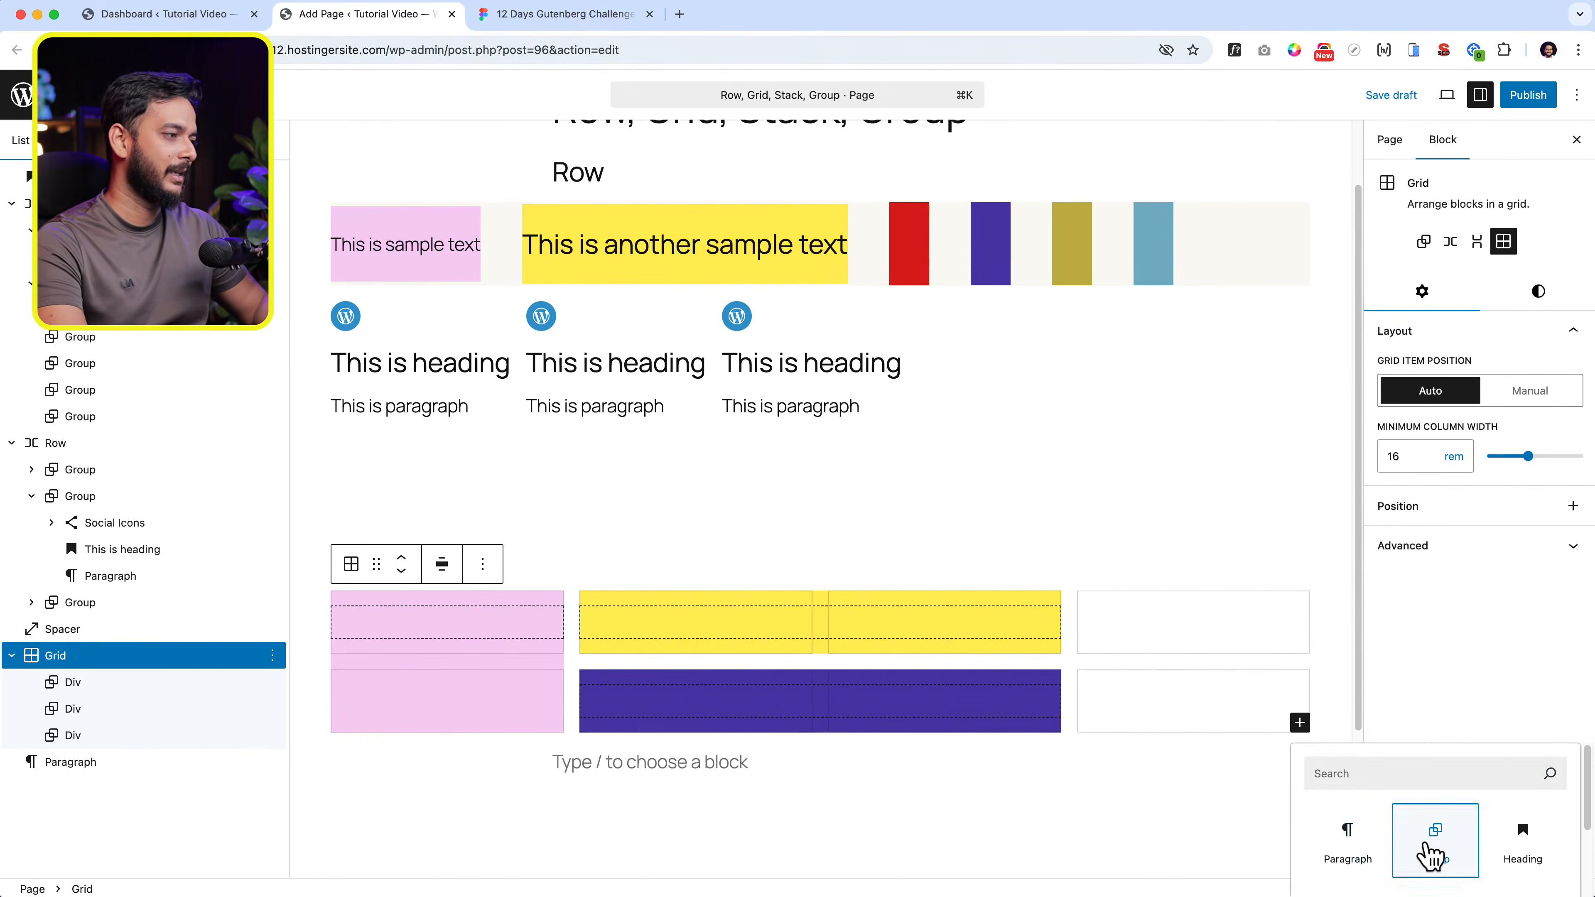
{"action": "left_click", "coordinate": [1430, 854]}
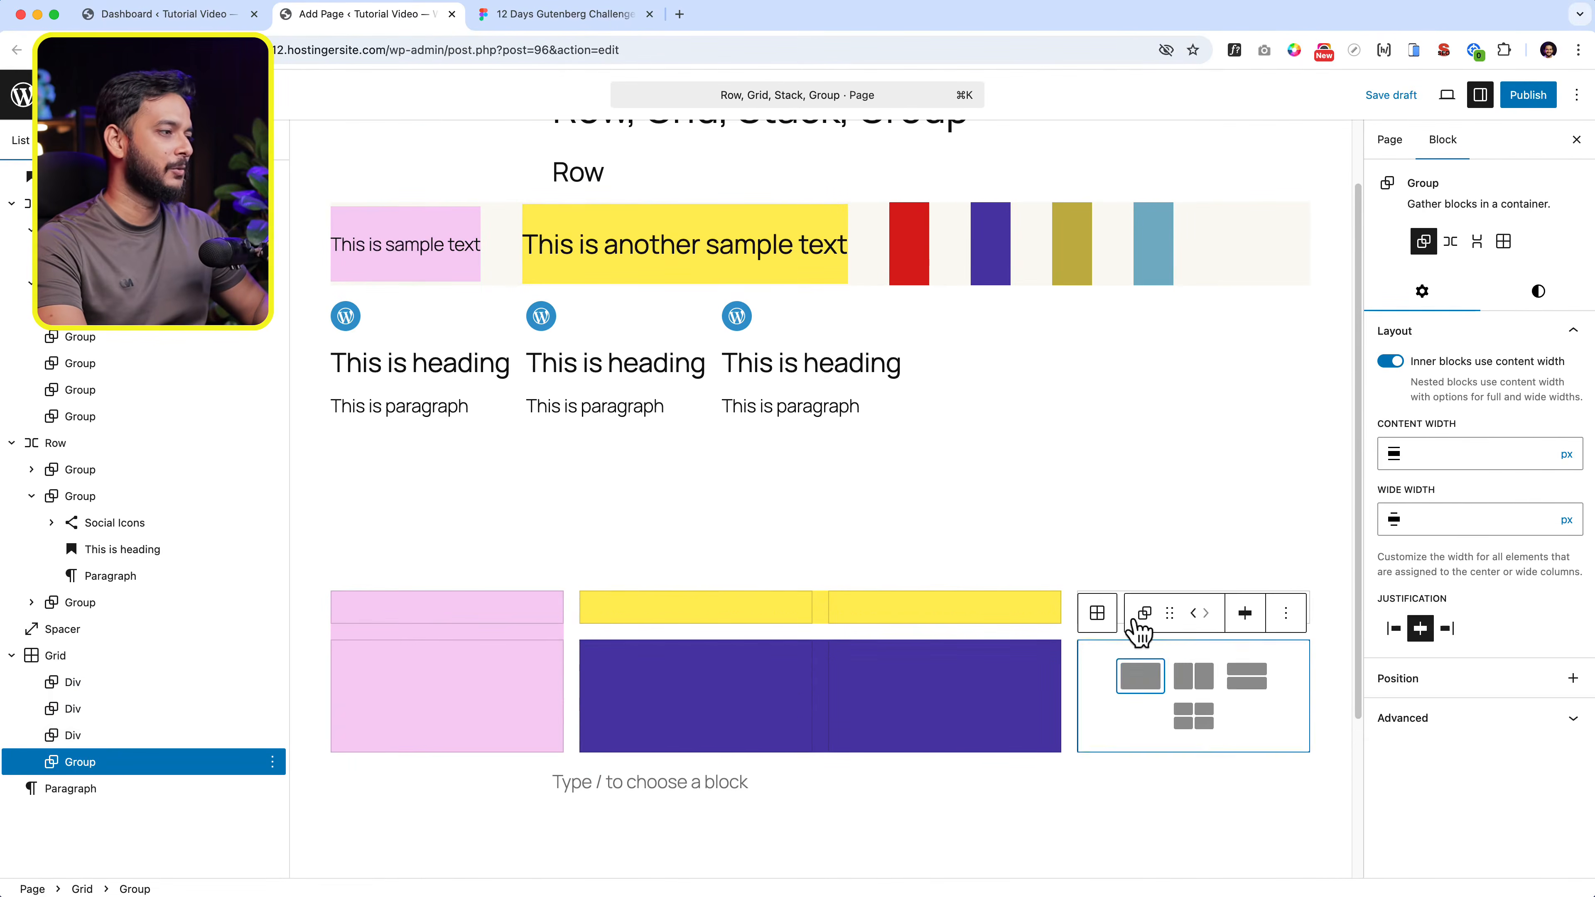
{"action": "left_click", "coordinate": [1134, 680]}
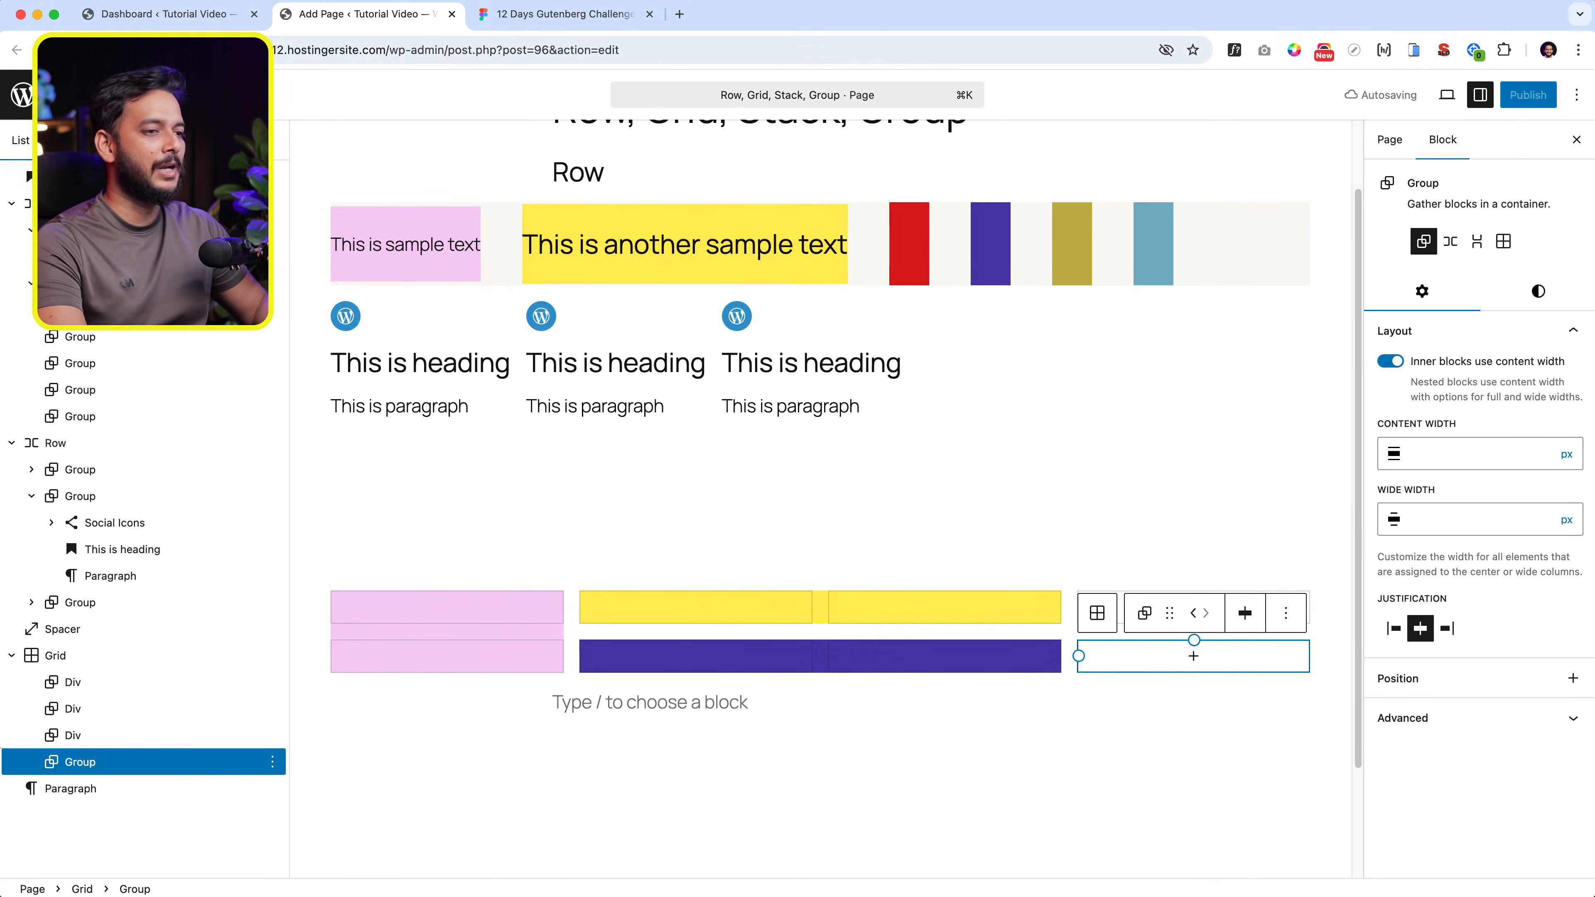
- Rename the new Group in the Grid as div
{"action": "left_click", "coordinate": [272, 762]}
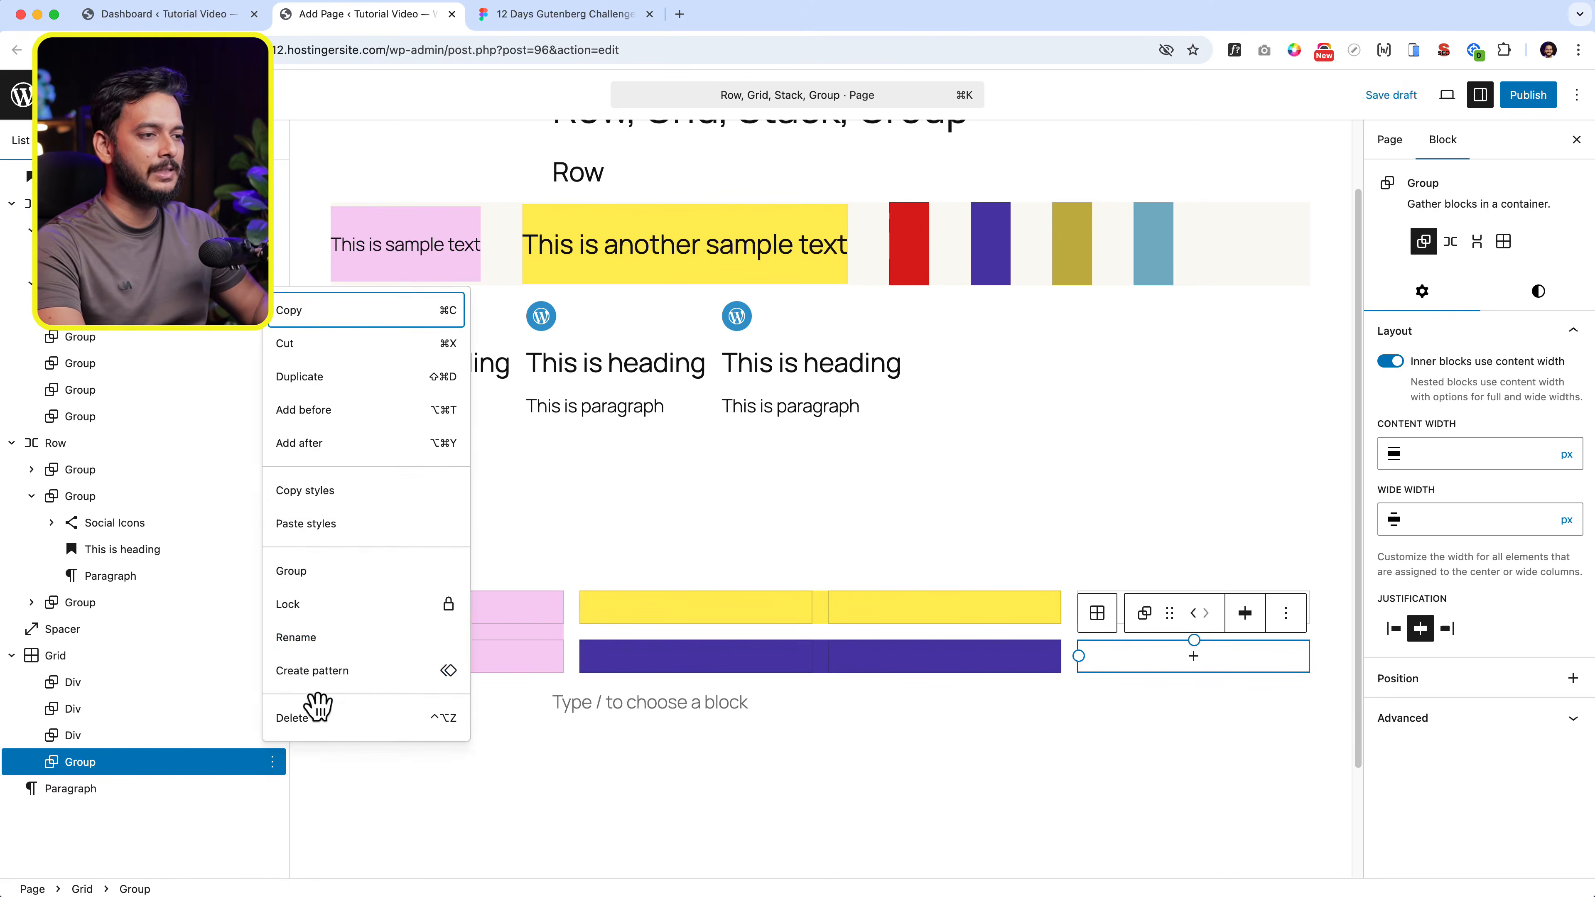
{"action": "left_click", "coordinate": [322, 647]}
{"action": "type", "text": "di"}
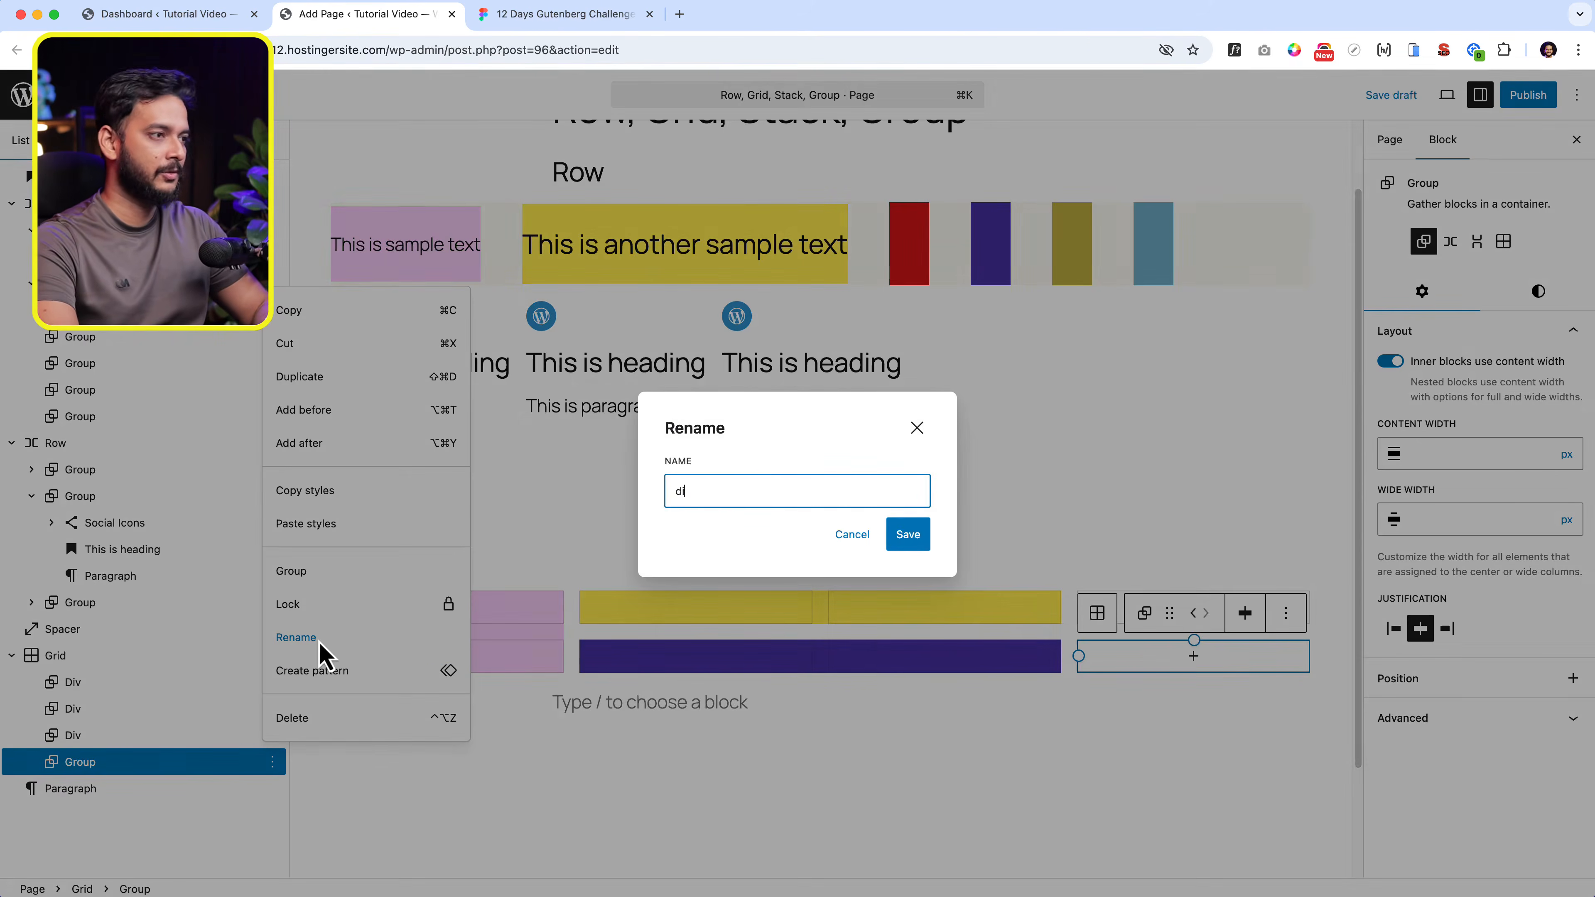
{"action": "type", "text": "v"}
{"action": "key", "text": "Return"}
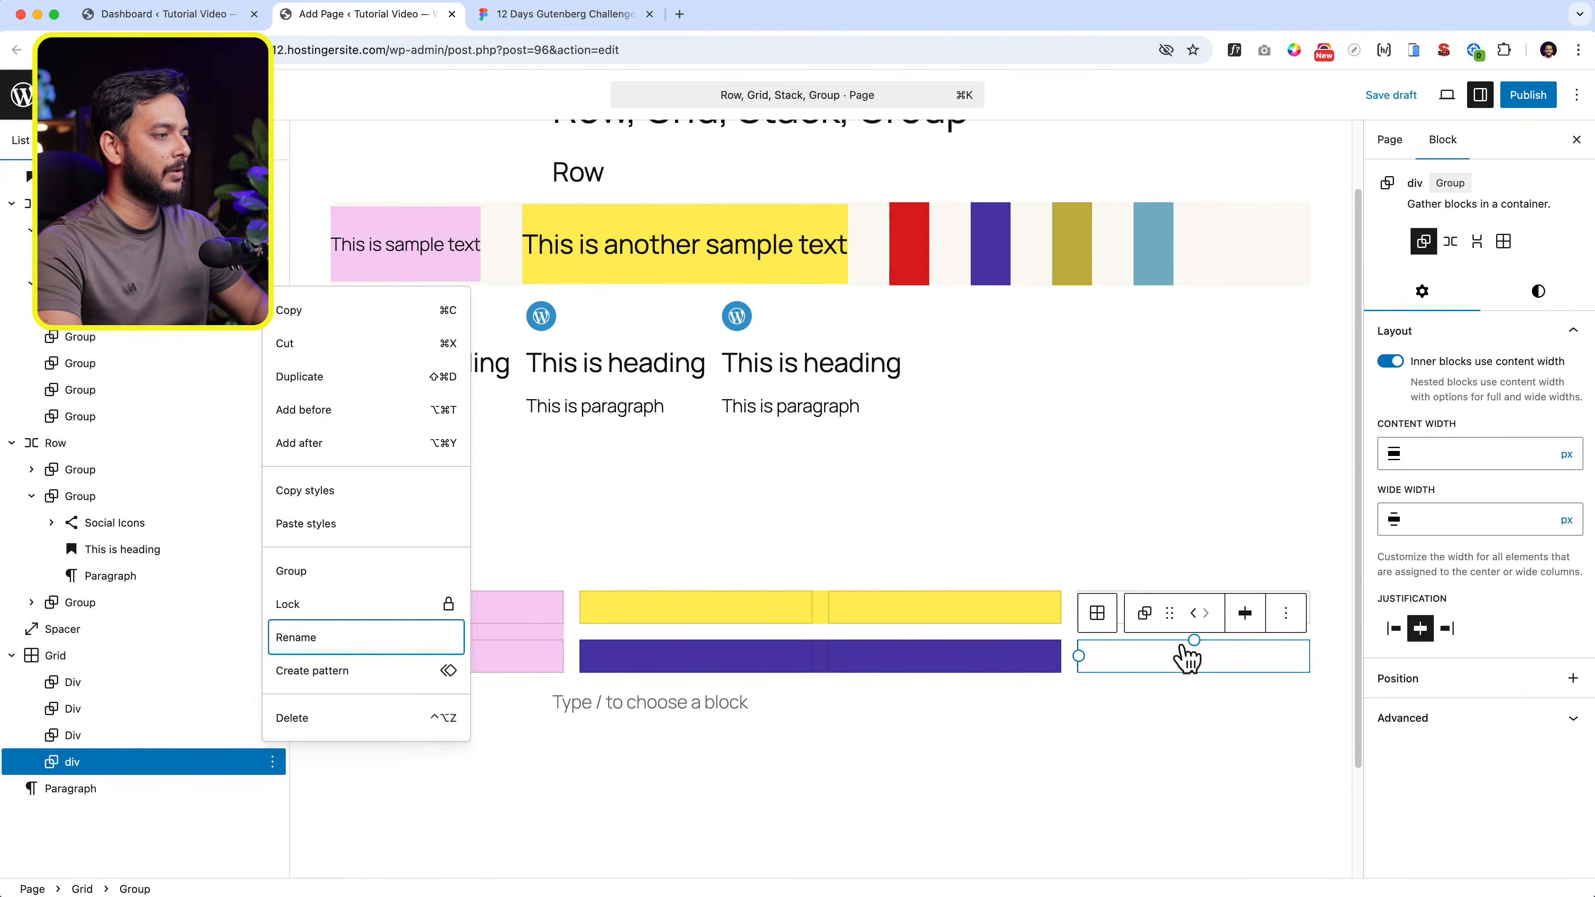
- Extend the new div downward and give it the theme's yellow background color
{"action": "left_click", "coordinate": [1186, 657]}
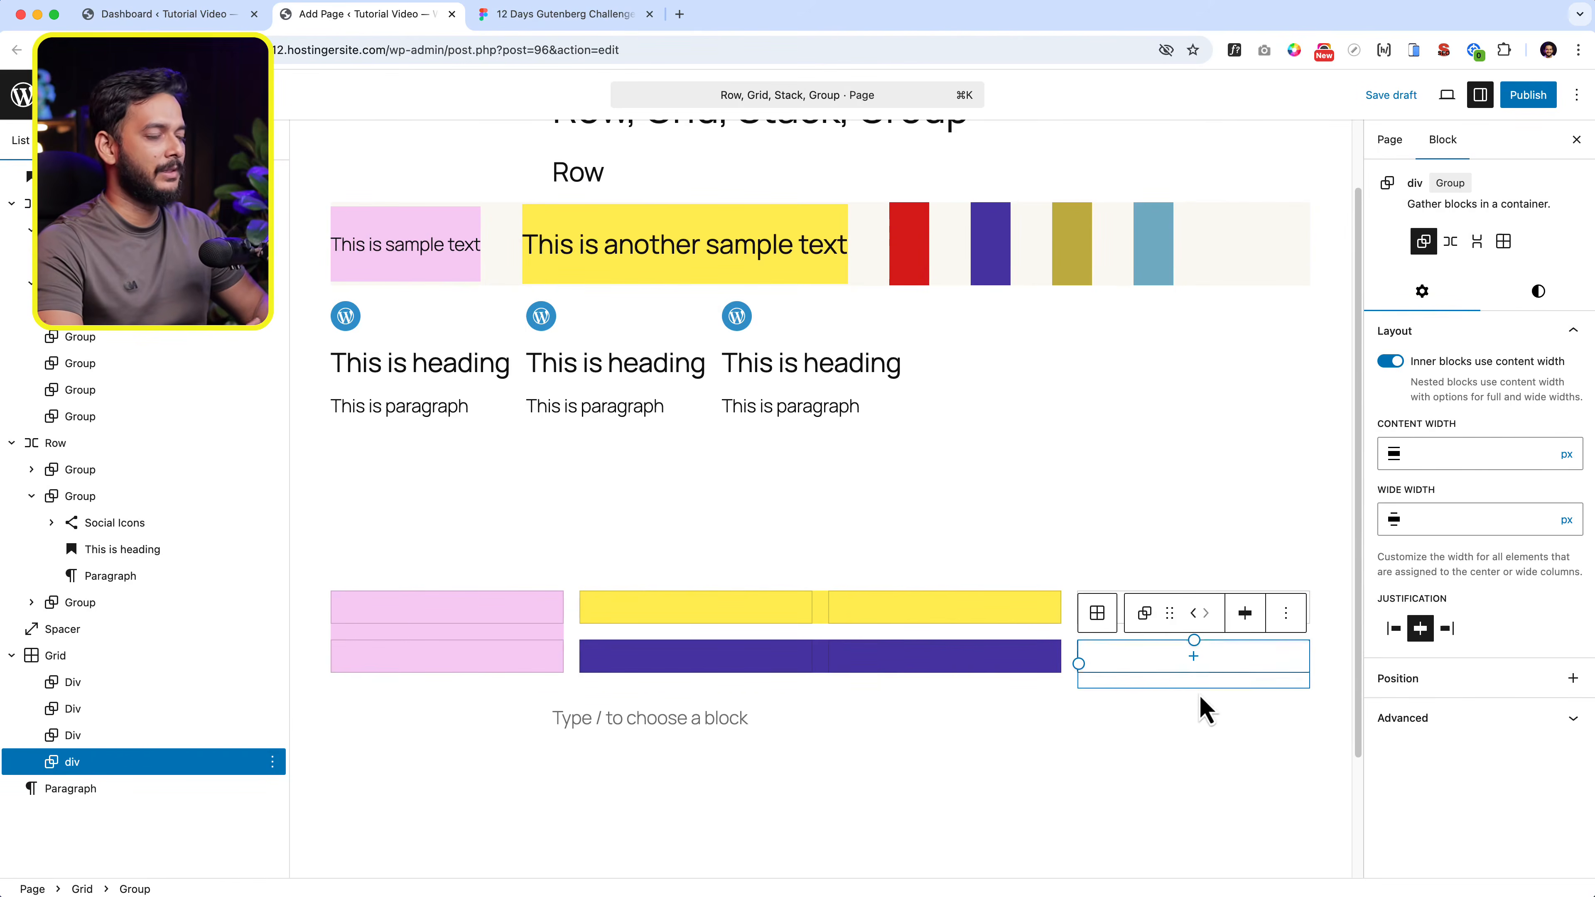
{"action": "left_click", "coordinate": [1202, 709]}
{"action": "left_click", "coordinate": [1184, 625]}
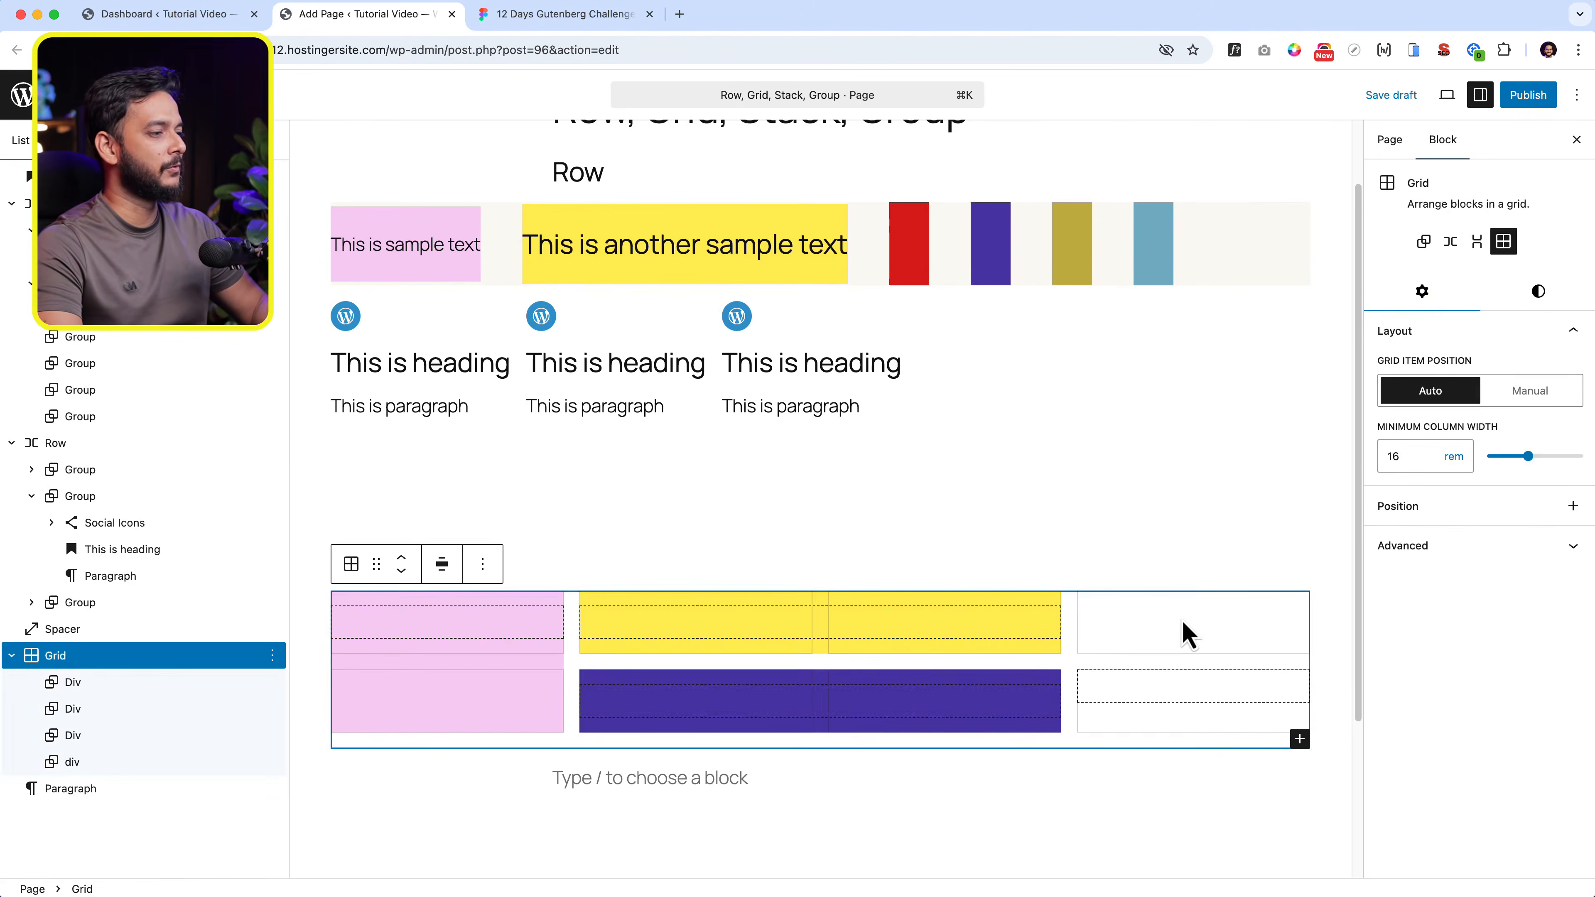
{"action": "left_click", "coordinate": [1192, 686]}
{"action": "left_click", "coordinate": [1535, 294]}
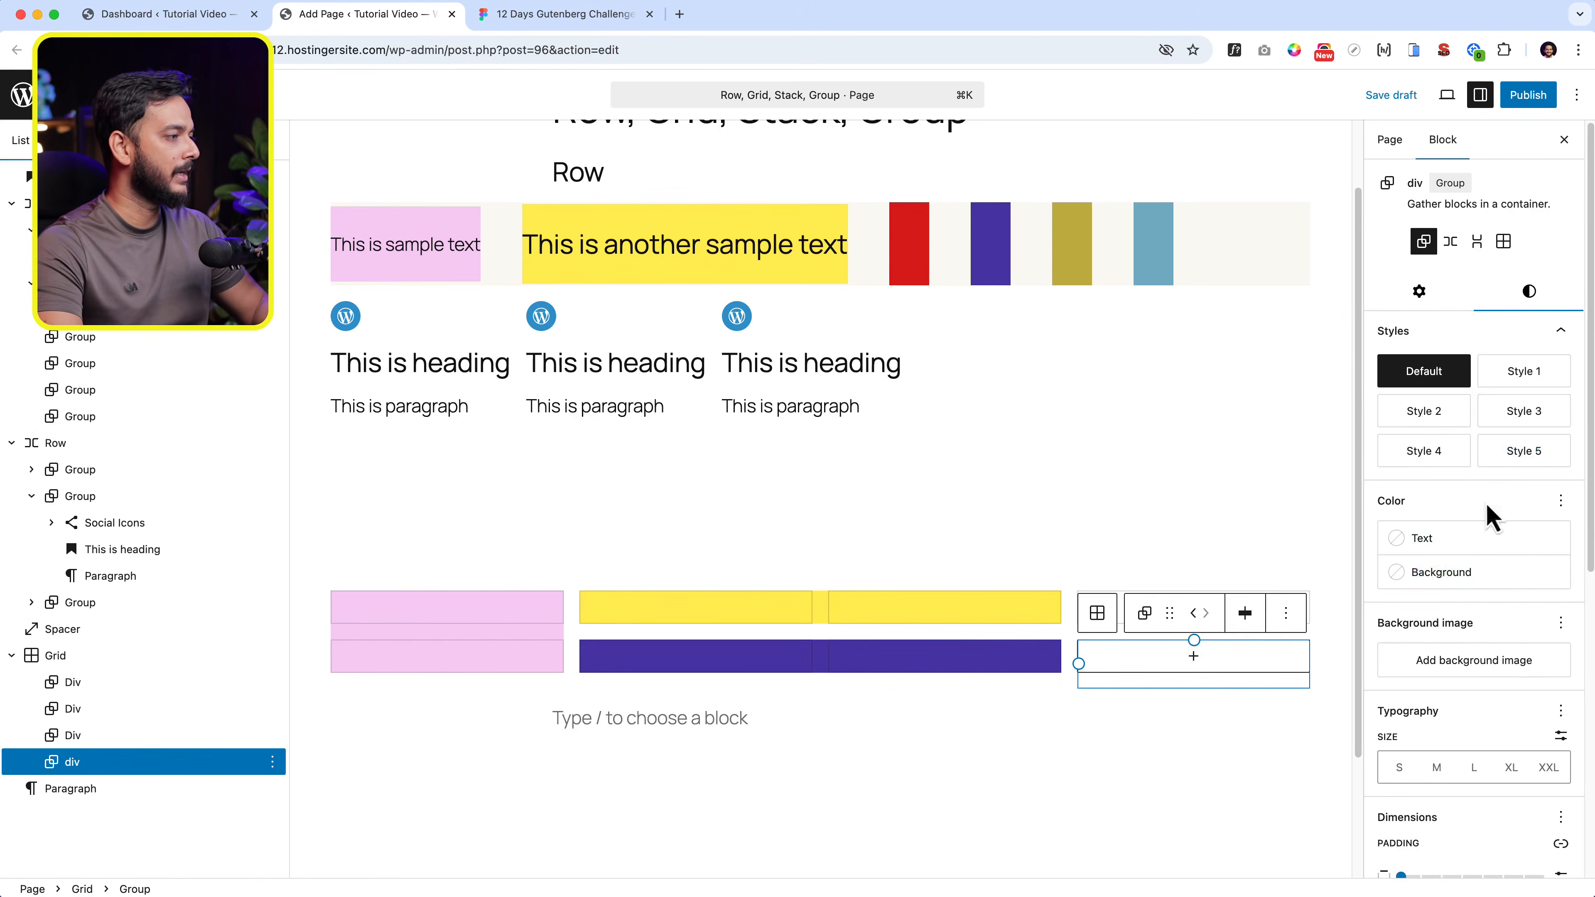
{"action": "left_click", "coordinate": [1457, 575]}
{"action": "left_click", "coordinate": [1221, 759]}
{"action": "left_click", "coordinate": [1121, 713]}
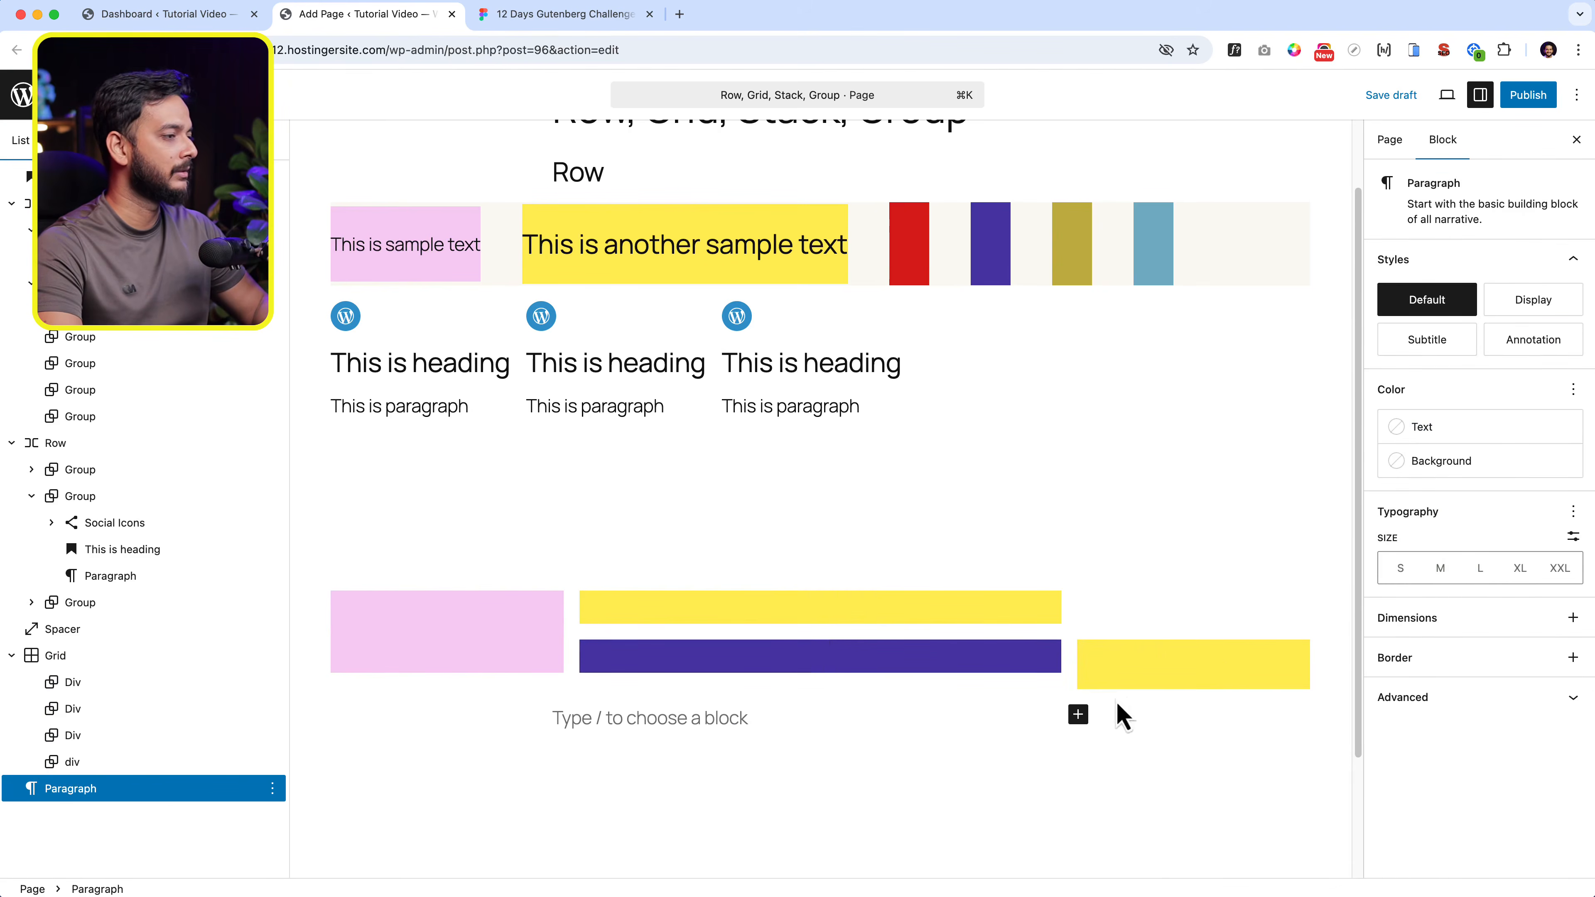
- Extend the new yellow div over more rows and widen it to span two columns of the Grid
{"action": "left_click", "coordinate": [1206, 674]}
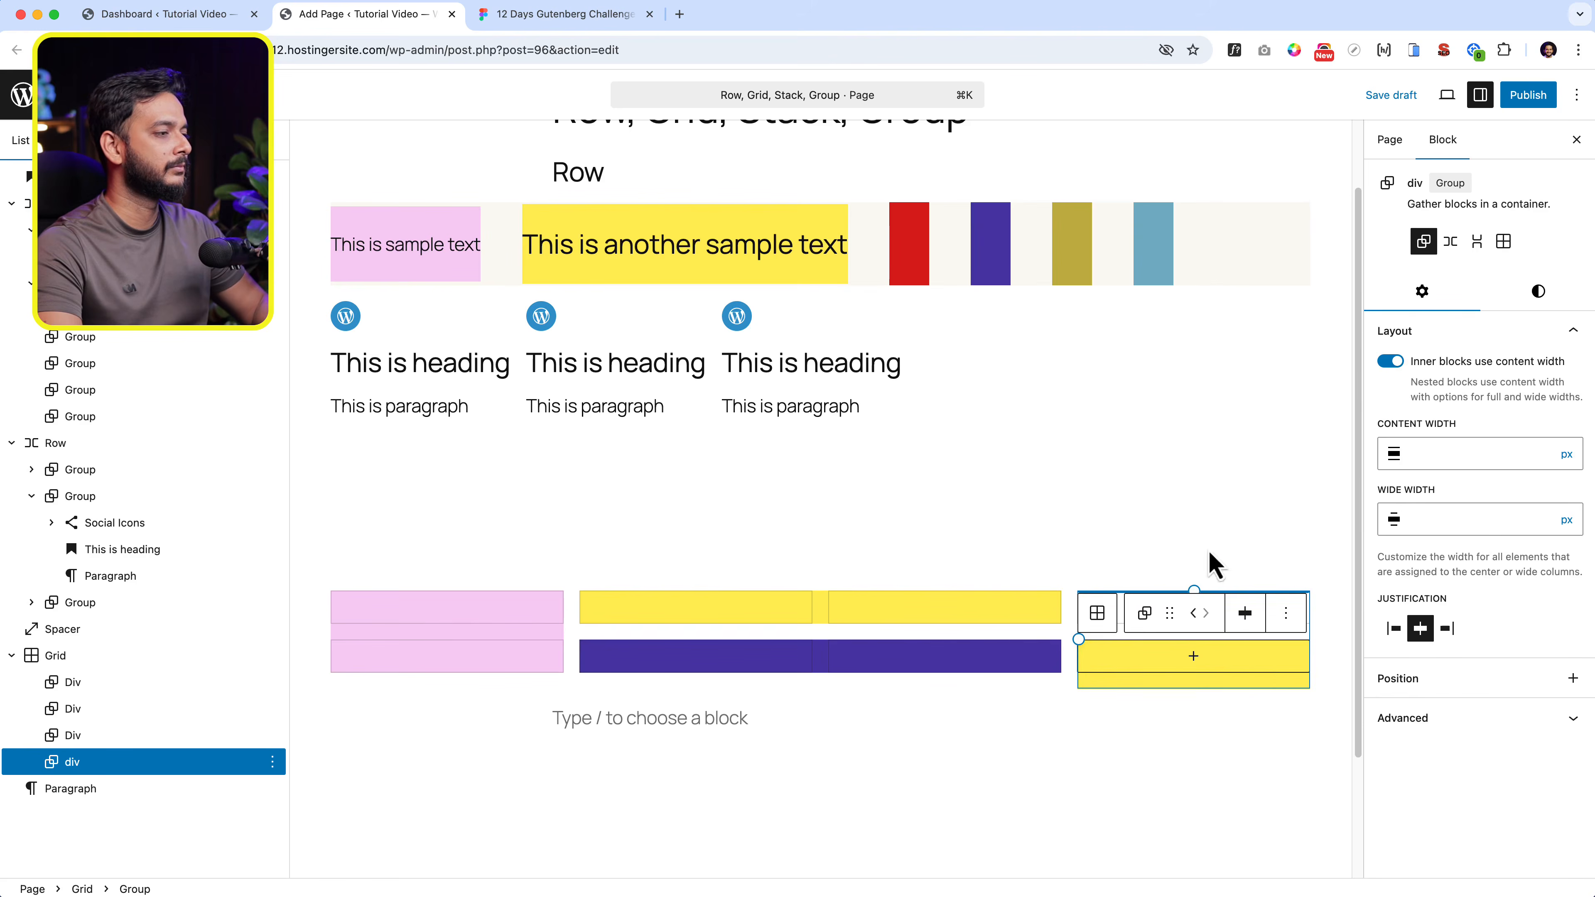
{"action": "left_click", "coordinate": [1139, 653]}
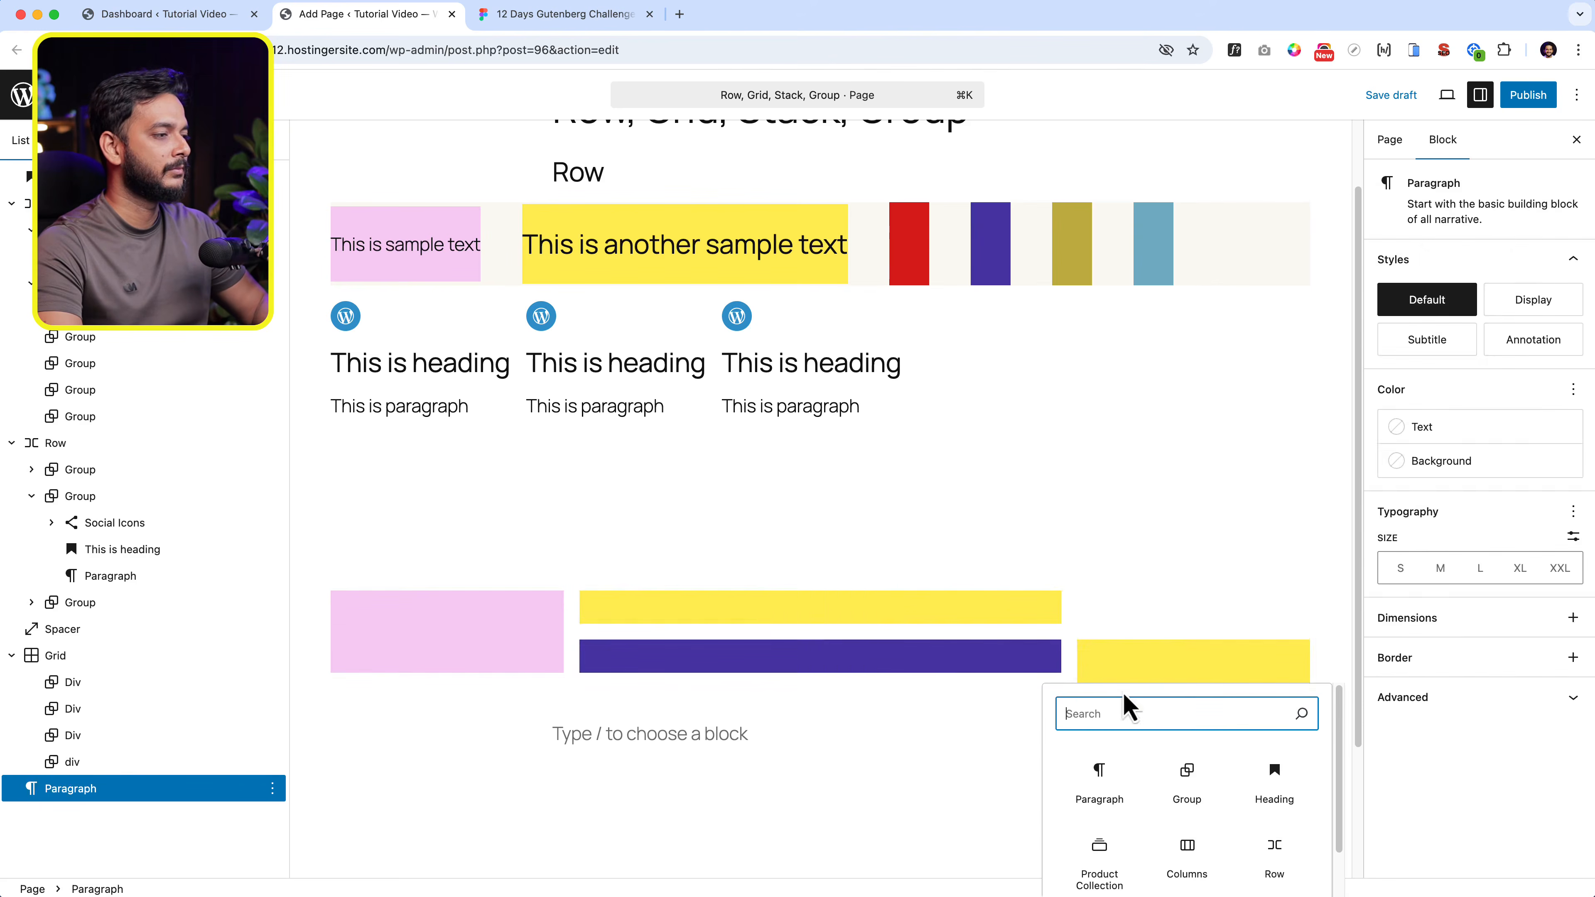
{"action": "left_click", "coordinate": [1141, 661]}
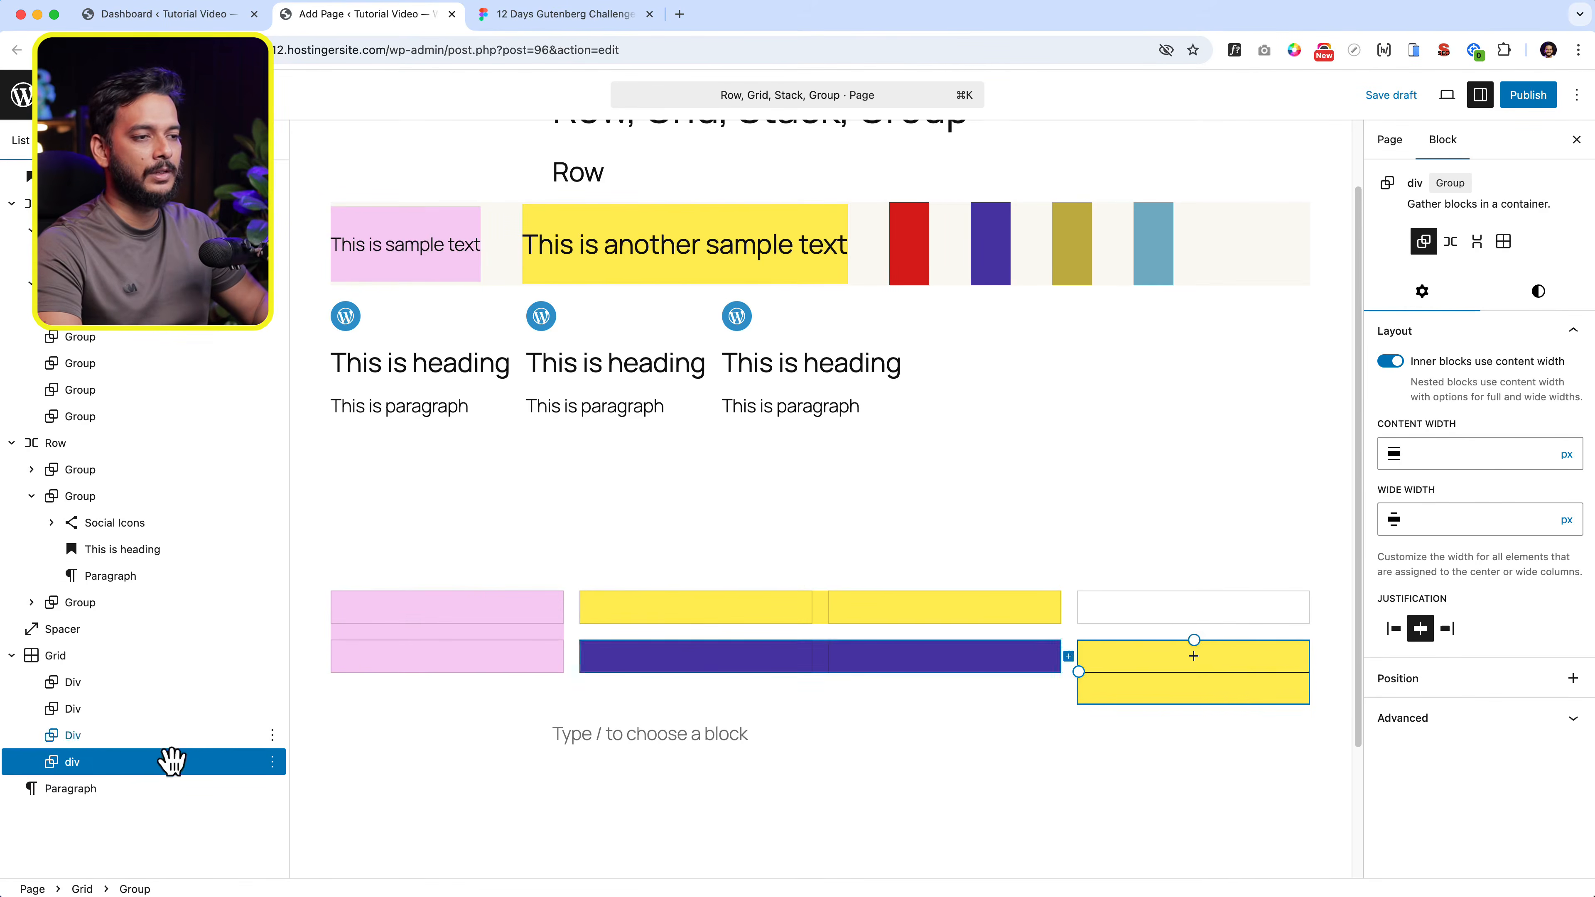
{"action": "mouse_move", "coordinate": [173, 758]}
{"action": "left_mouse_down"}
{"action": "mouse_move", "coordinate": [179, 729]}
{"action": "mouse_move", "coordinate": [195, 766]}
{"action": "left_mouse_up"}
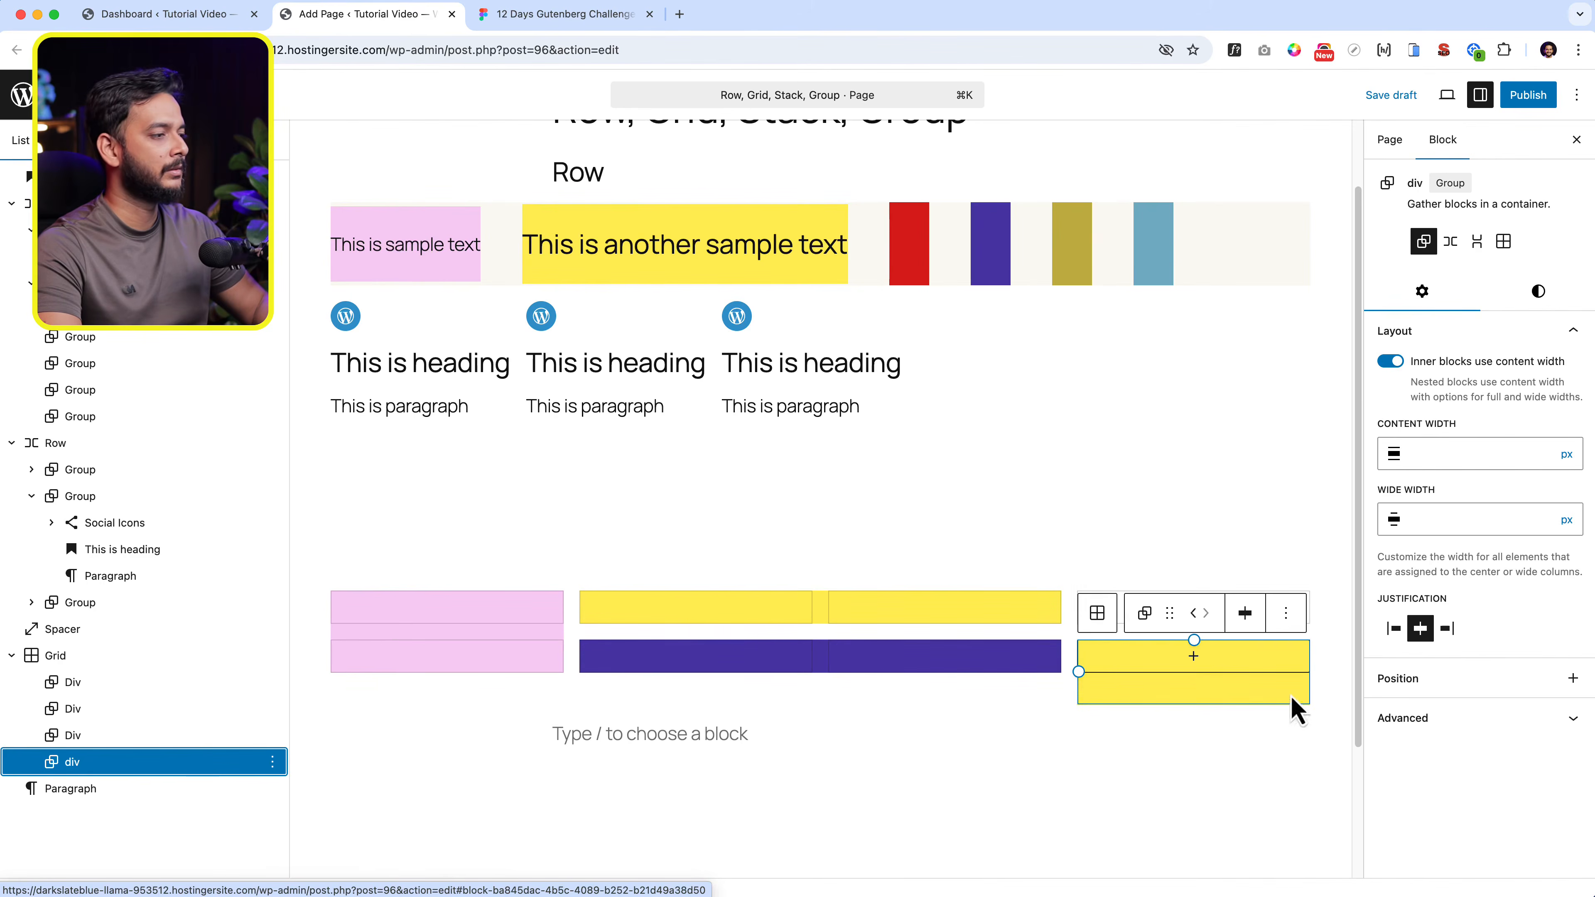
{"action": "left_click_drag", "start_coordinate": [1076, 670], "coordinate": [812, 671]}
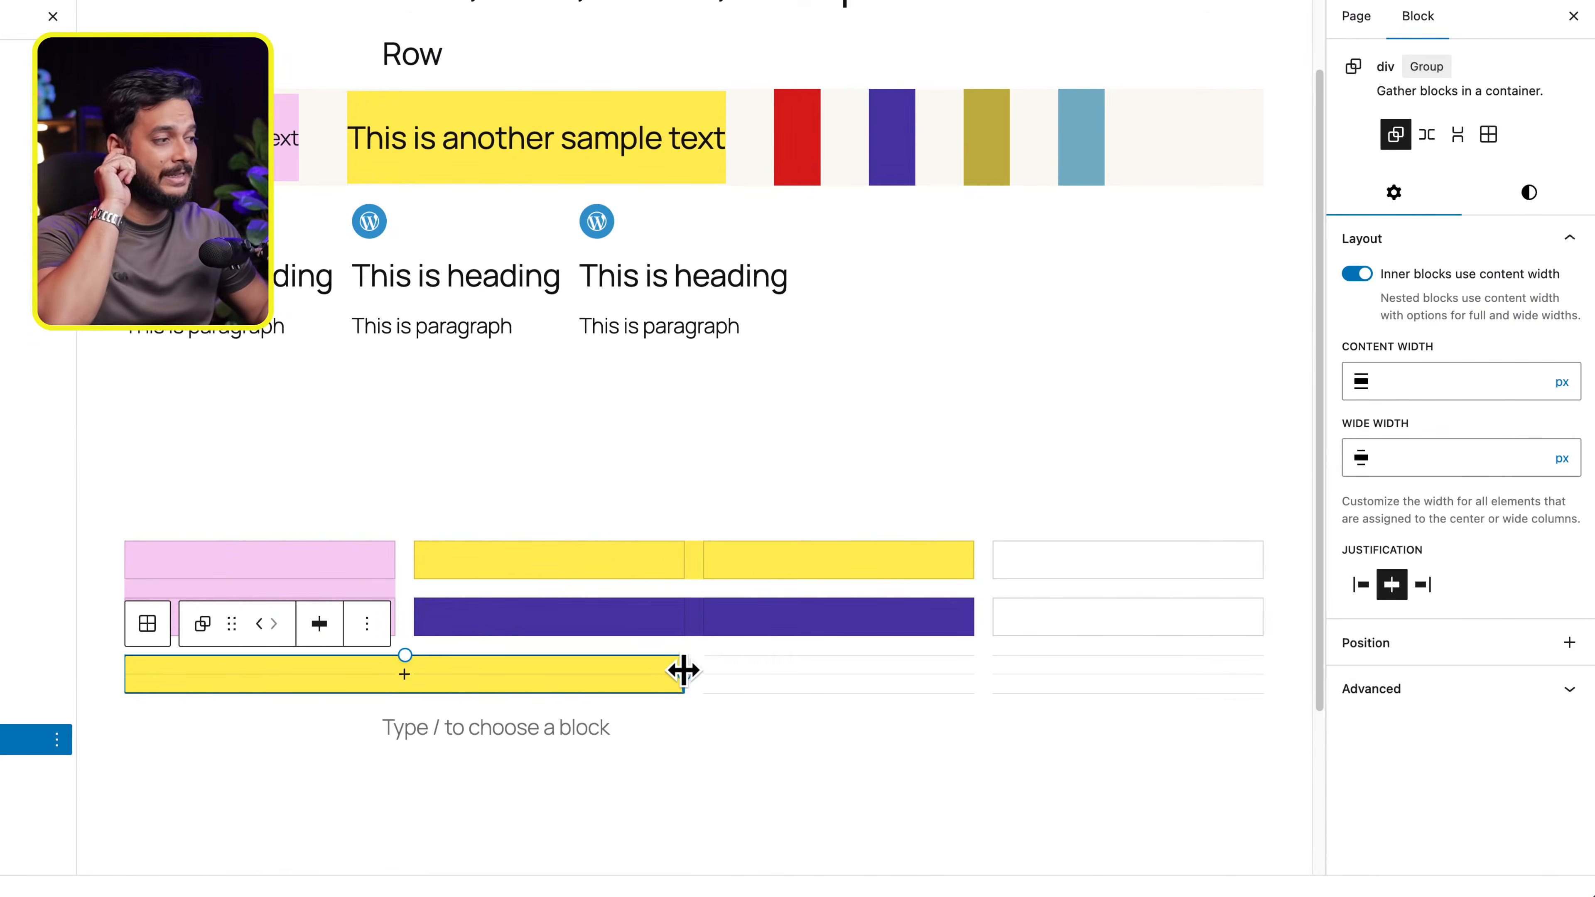
- Narrow the yellow Div in the Grid's first row to a single column
{"action": "left_click", "coordinate": [1164, 573]}
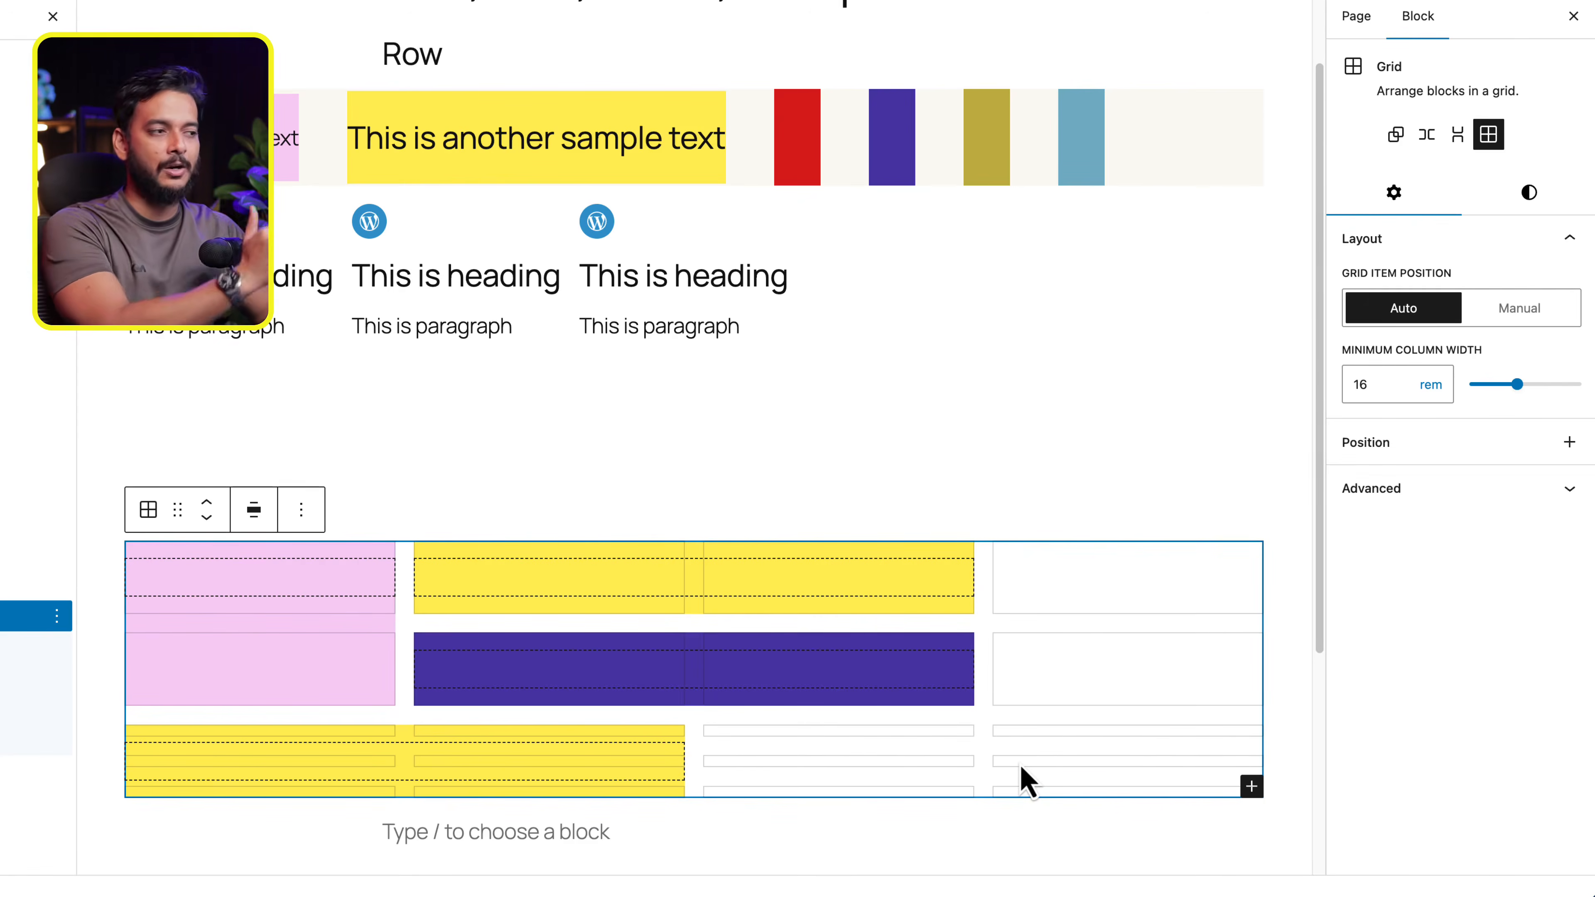
{"action": "left_click", "coordinate": [894, 603]}
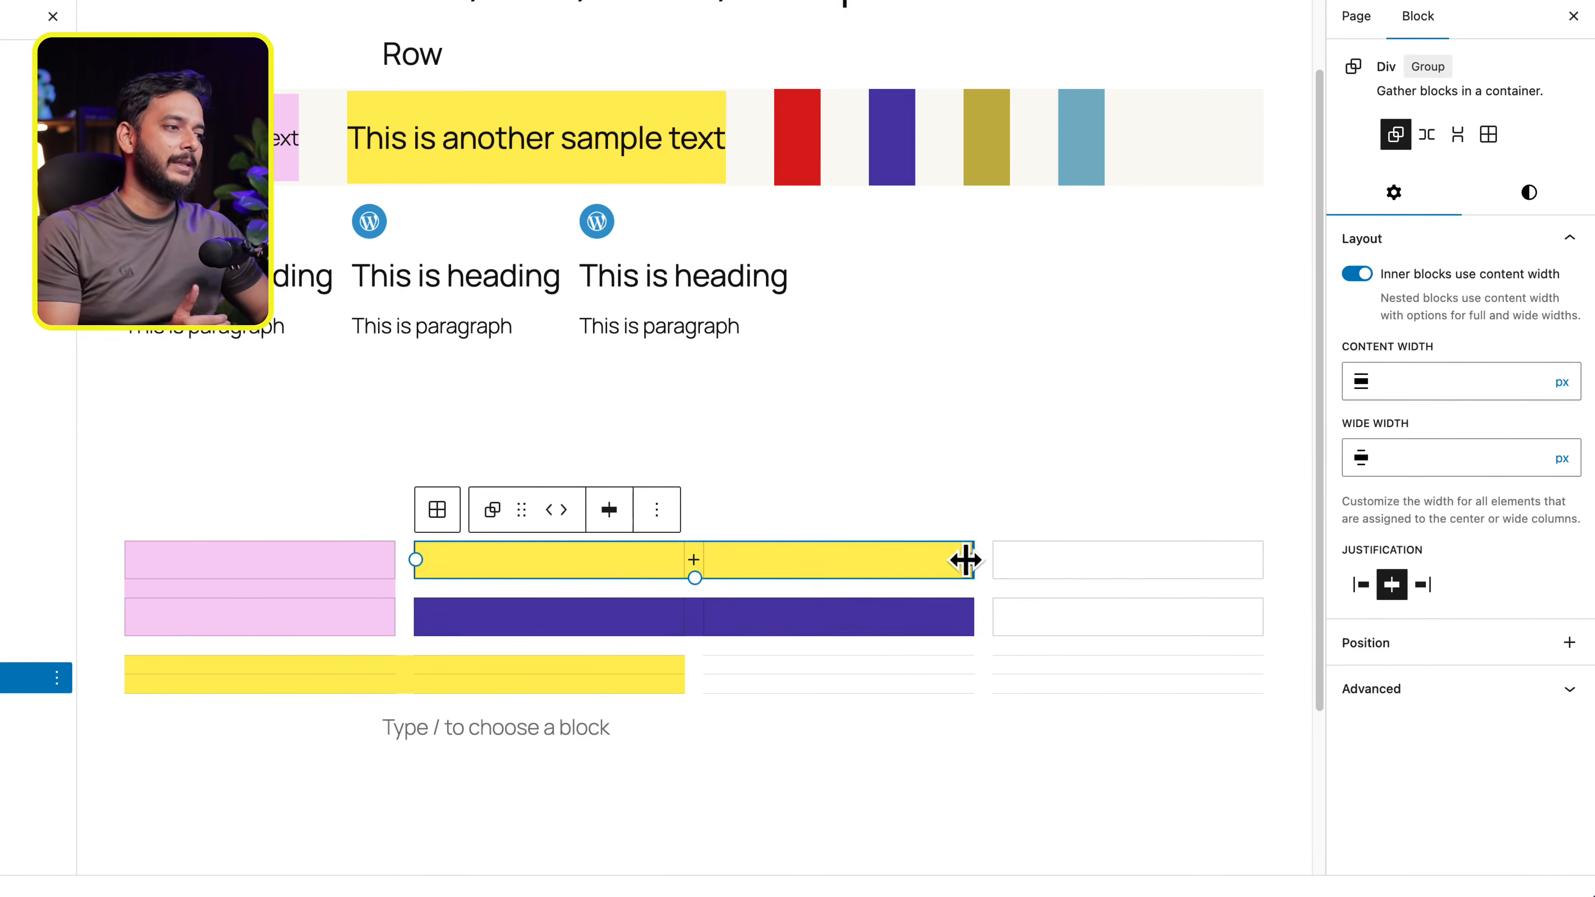
{"action": "left_click_drag", "start_coordinate": [965, 559], "coordinate": [684, 559]}
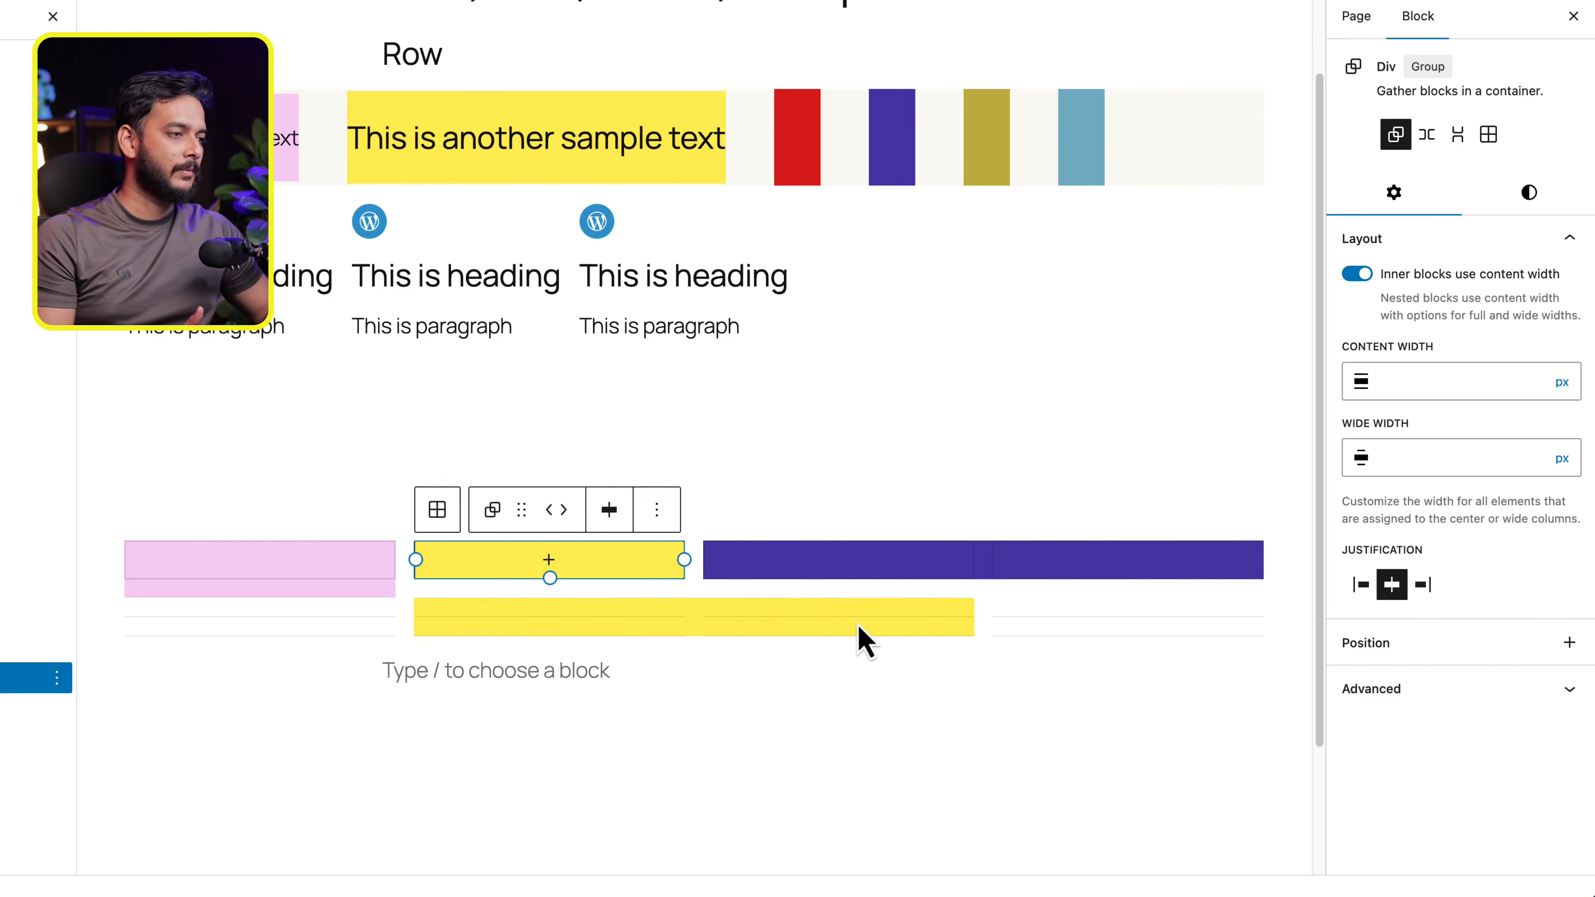
- Widen the lower yellow div to span three columns of the Grid
{"action": "left_click", "coordinate": [860, 628]}
{"action": "left_click_drag", "start_coordinate": [414, 619], "coordinate": [117, 651]}
{"action": "left_click", "coordinate": [660, 763]}
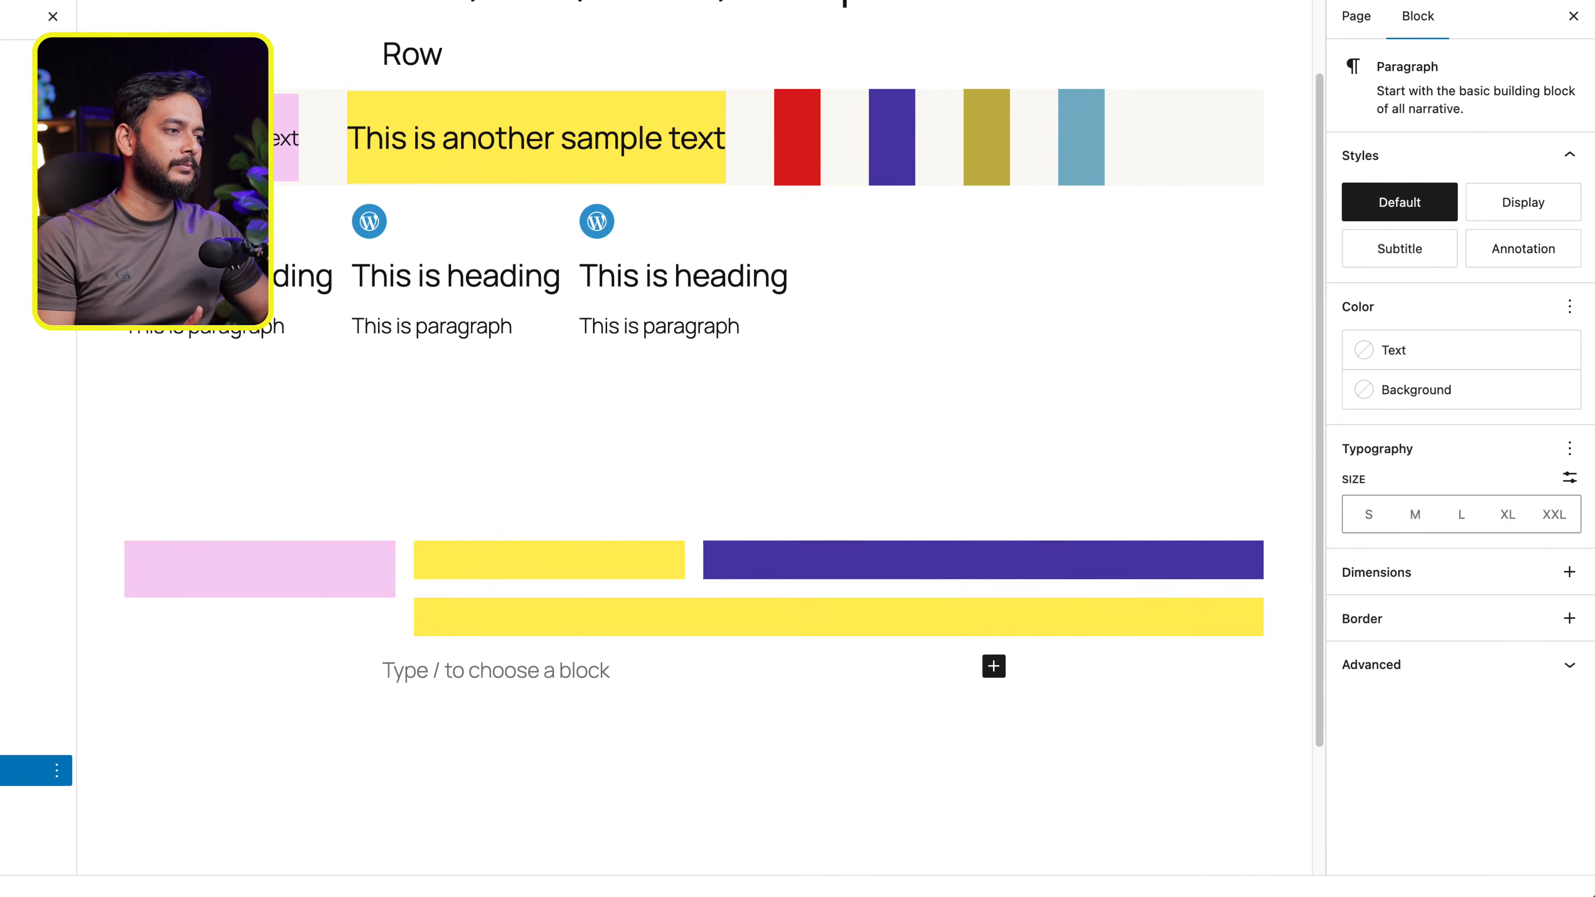
- Extend the pink Div downward until it reaches the bottom edge of the lower yellow div
{"action": "left_click", "coordinate": [297, 590]}
{"action": "left_click_drag", "start_coordinate": [254, 614], "coordinate": [258, 636]}
{"action": "left_click", "coordinate": [557, 736]}
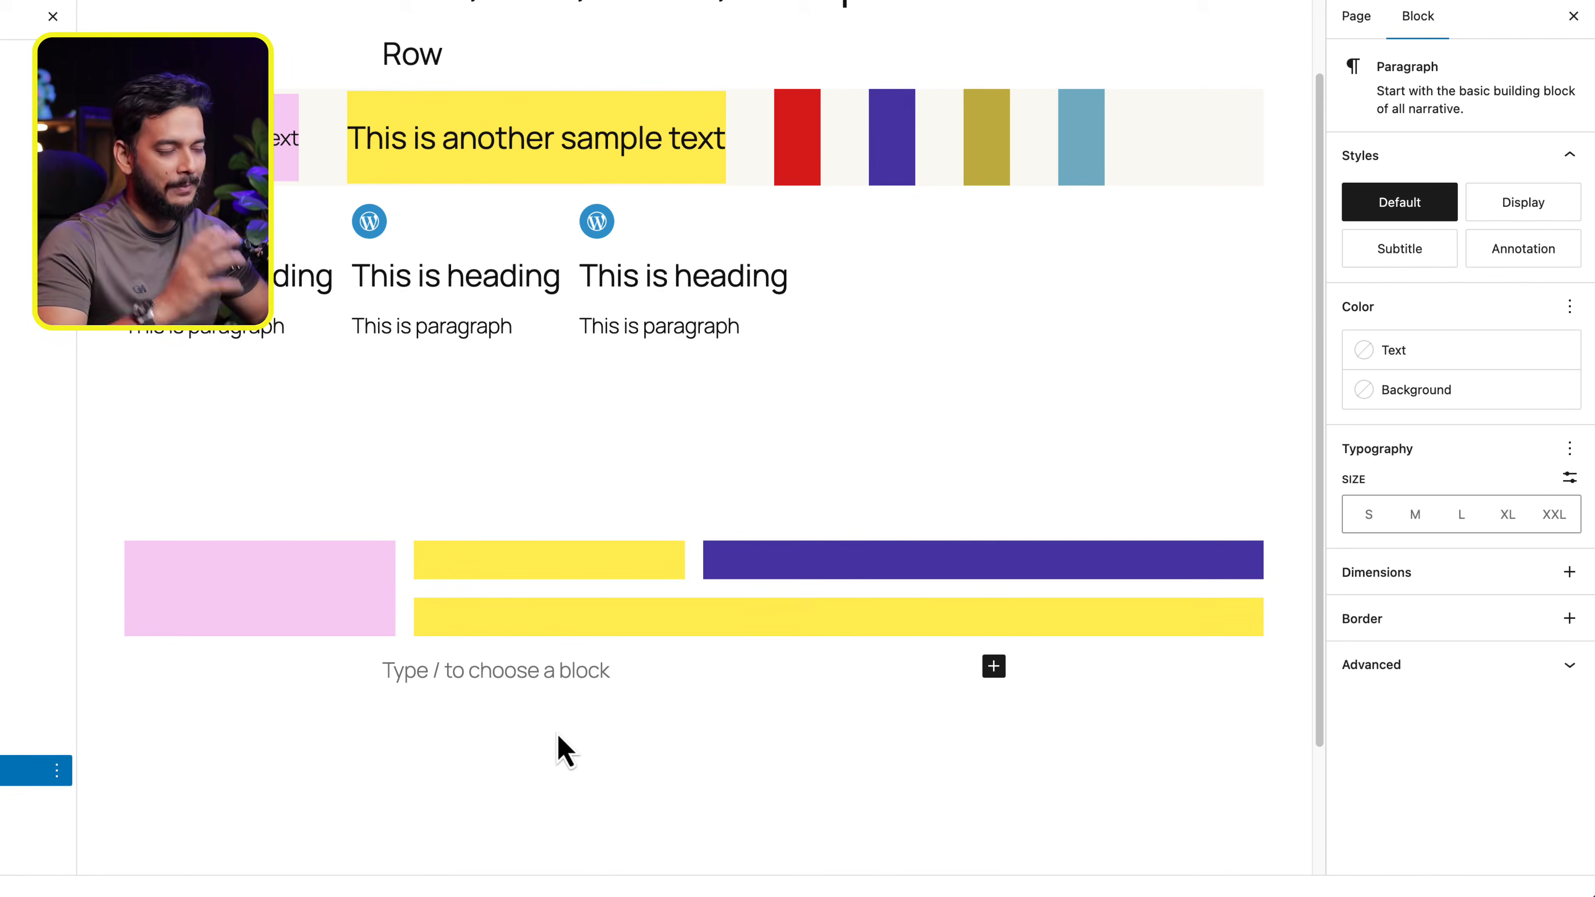
- Show the Position setting for the whole Grid and view its available options
{"action": "left_click", "coordinate": [404, 596]}
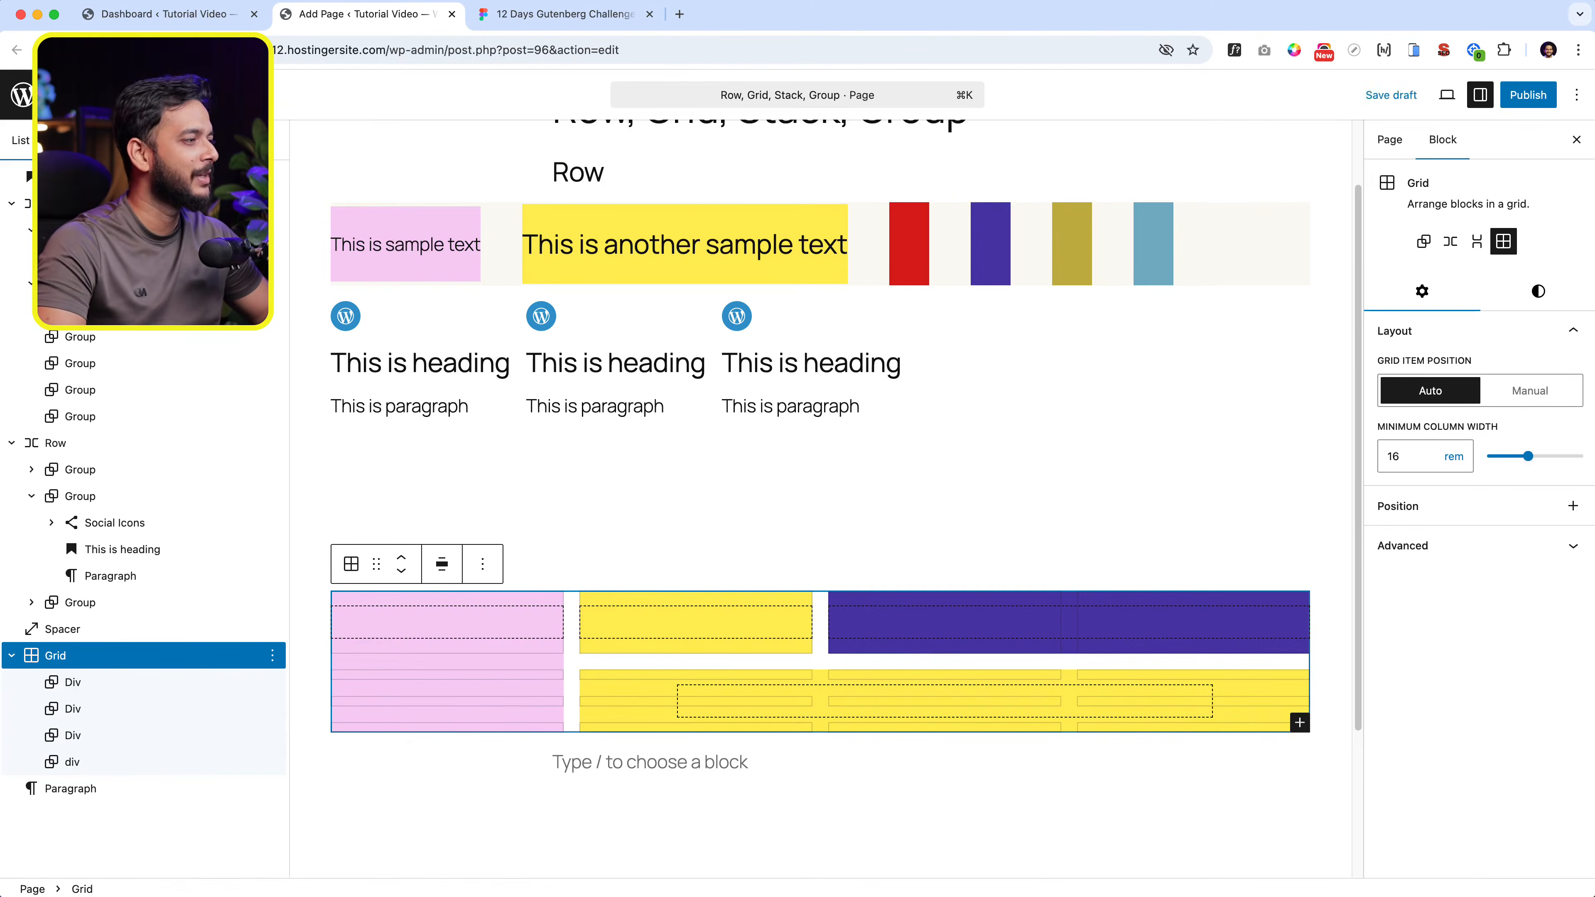
{"action": "left_click", "coordinate": [1572, 505]}
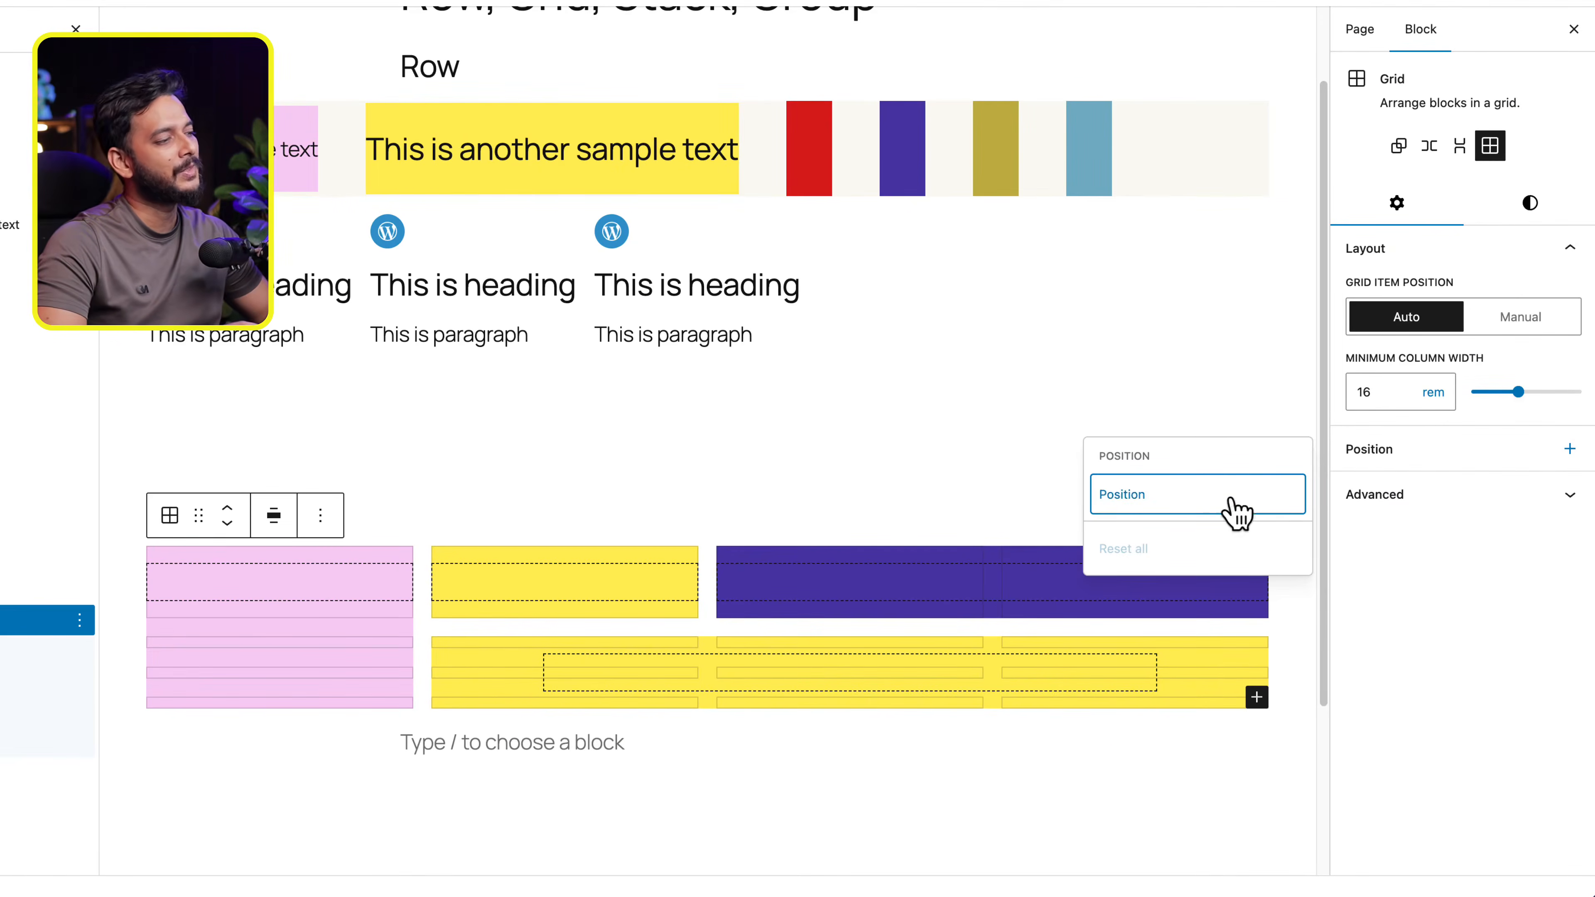
{"action": "left_click", "coordinate": [1205, 510]}
{"action": "left_click", "coordinate": [1412, 496]}
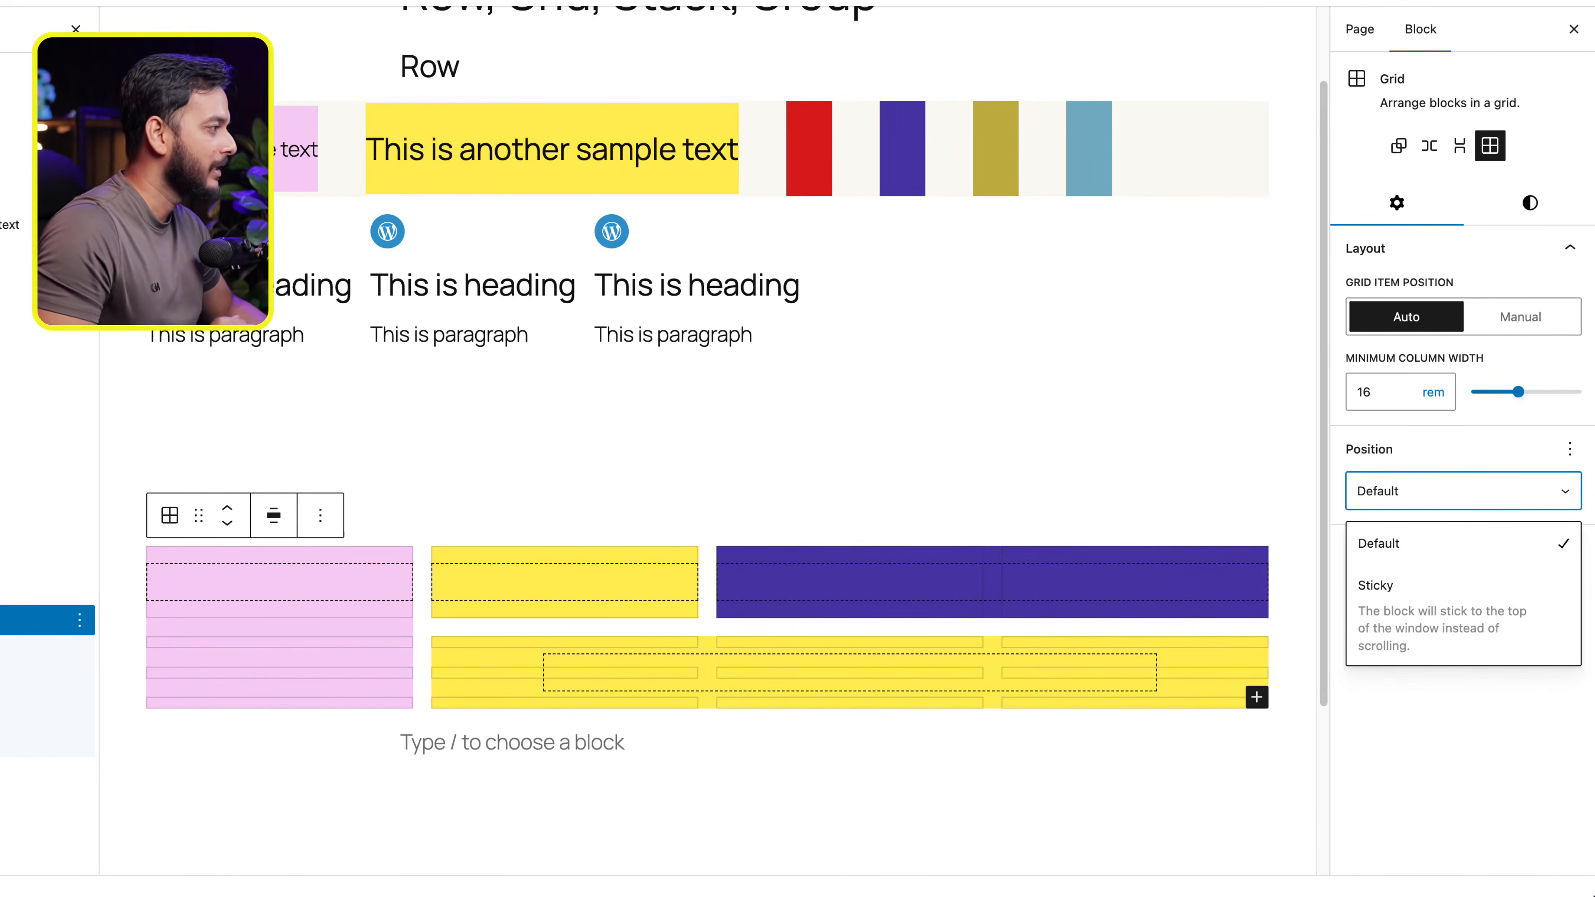
- Preview Style 1 on the Grid and apply Style 3 in its place
{"action": "left_click", "coordinate": [1529, 204]}
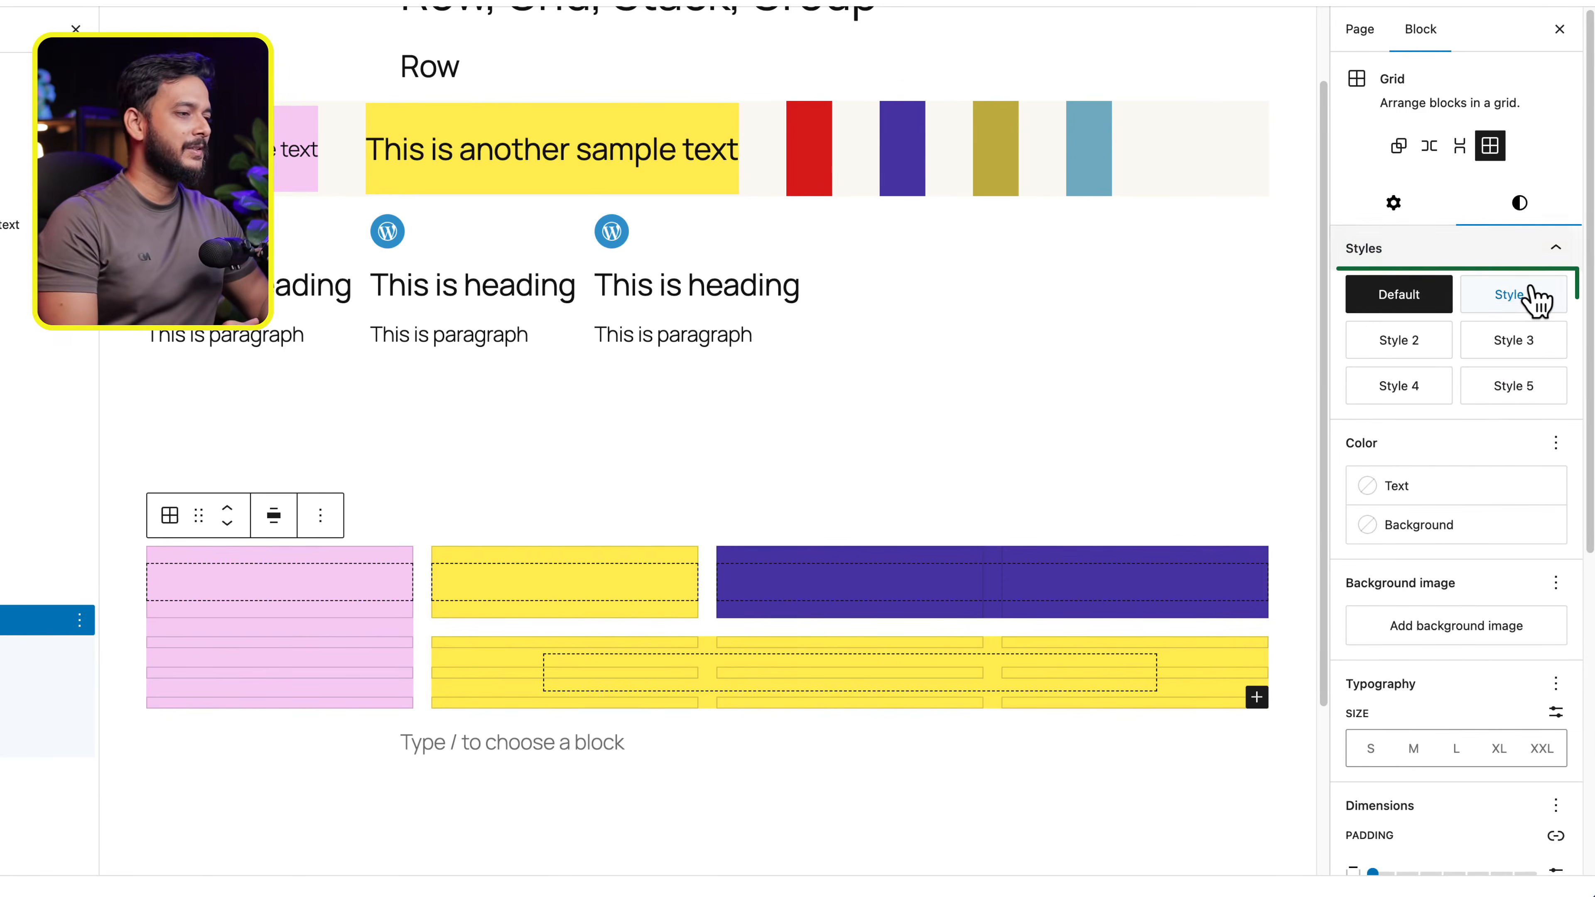
{"action": "left_click", "coordinate": [1534, 297]}
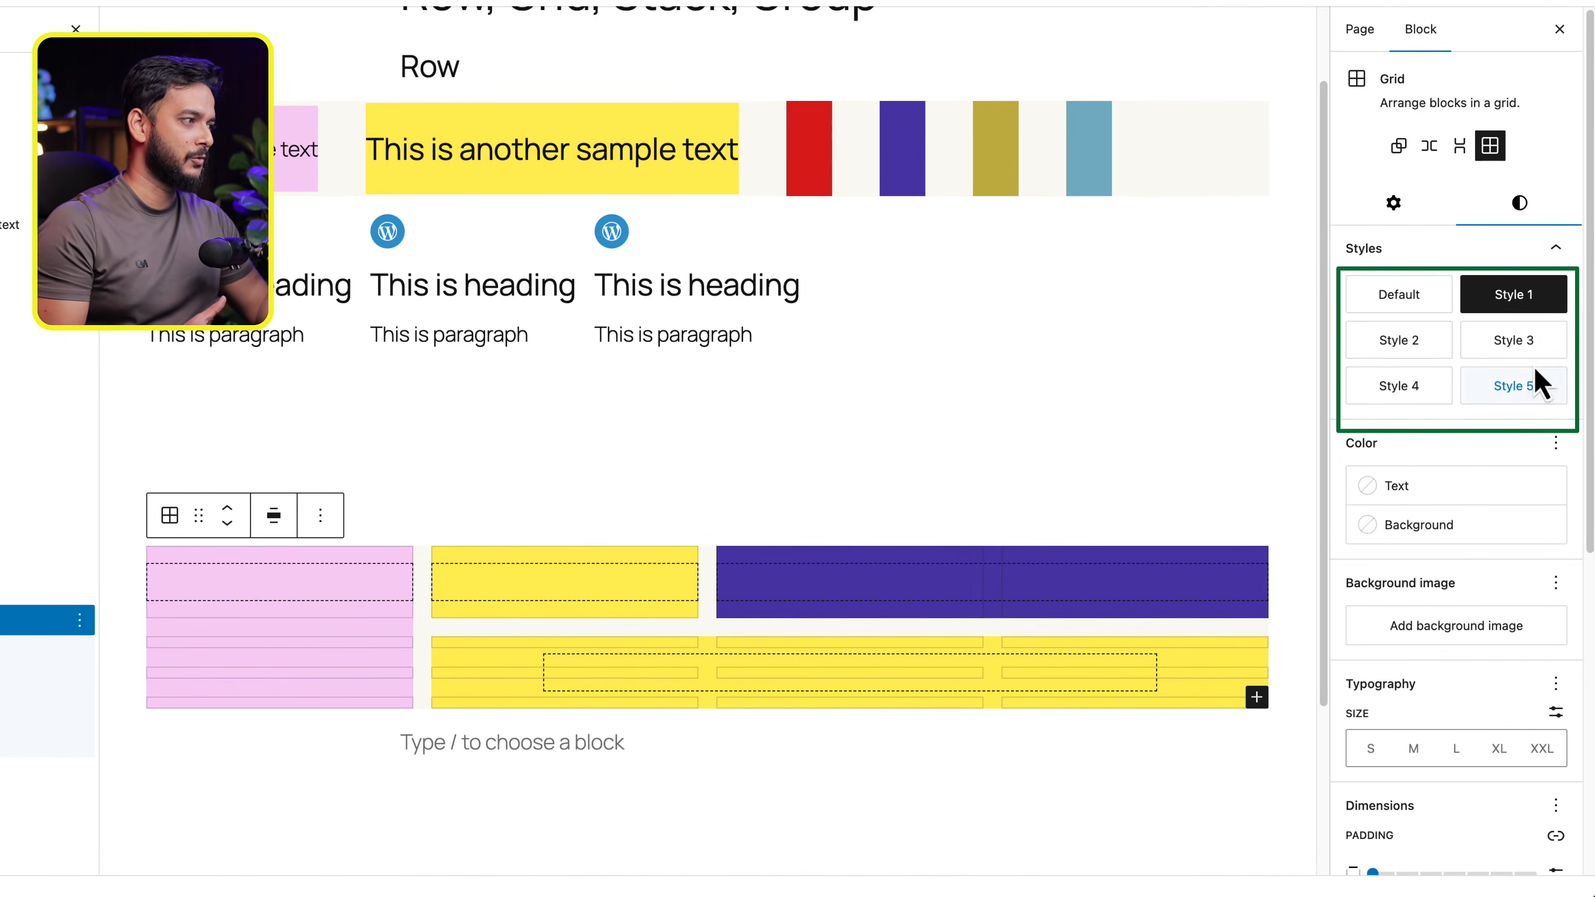
{"action": "left_click", "coordinate": [1535, 346]}
{"action": "left_click", "coordinate": [1326, 352]}
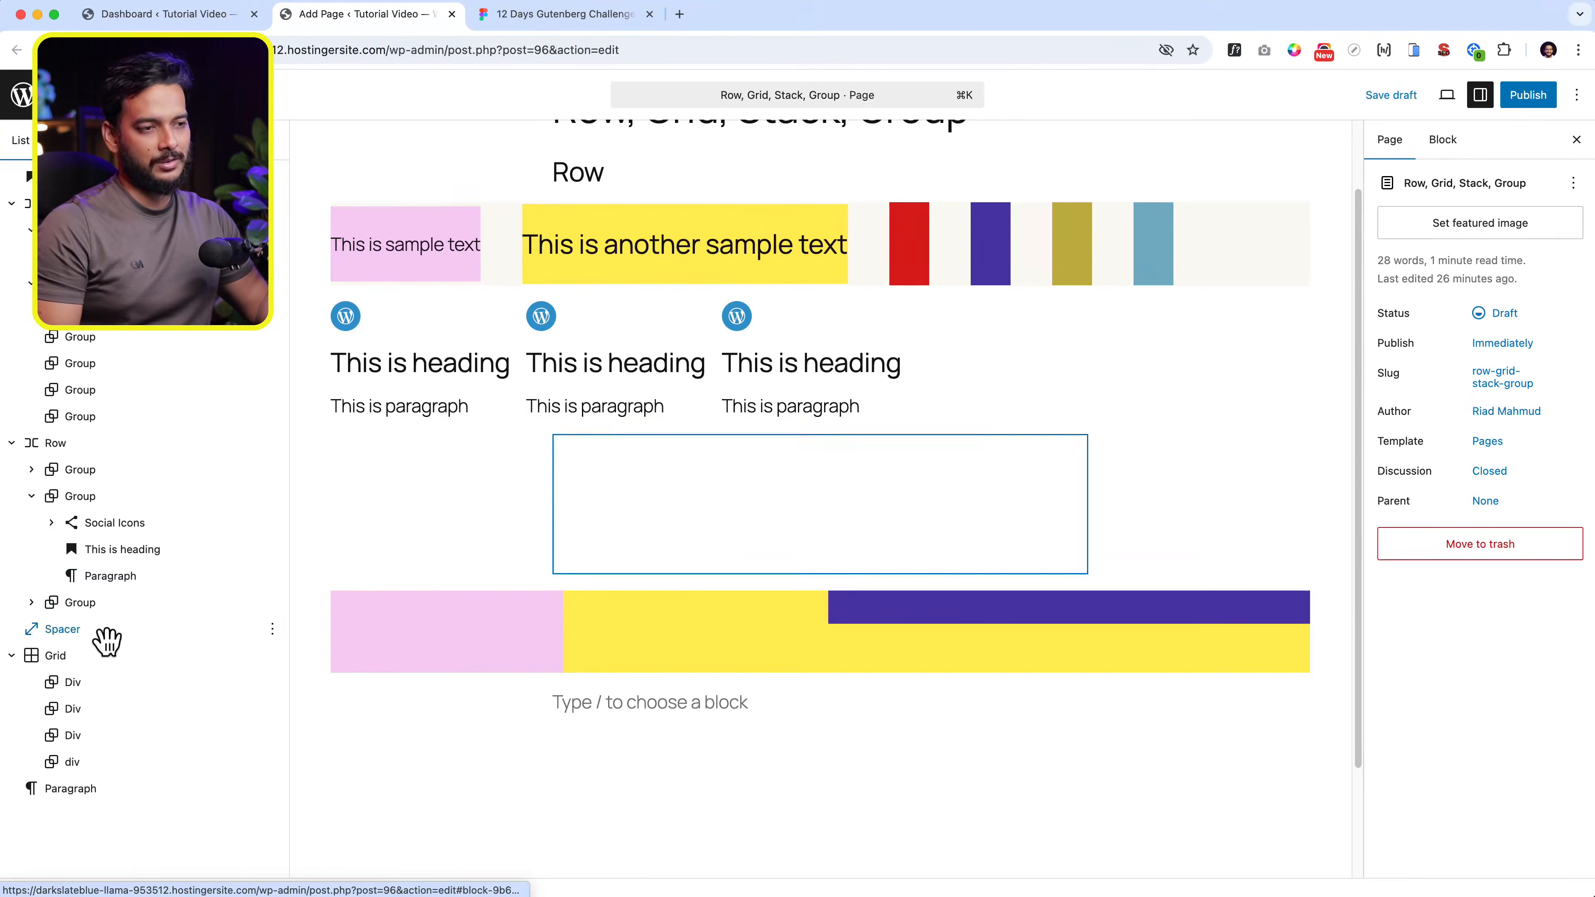
- Switch the Grid back to the Default style
{"action": "left_click", "coordinate": [63, 657]}
{"action": "left_click", "coordinate": [1548, 242]}
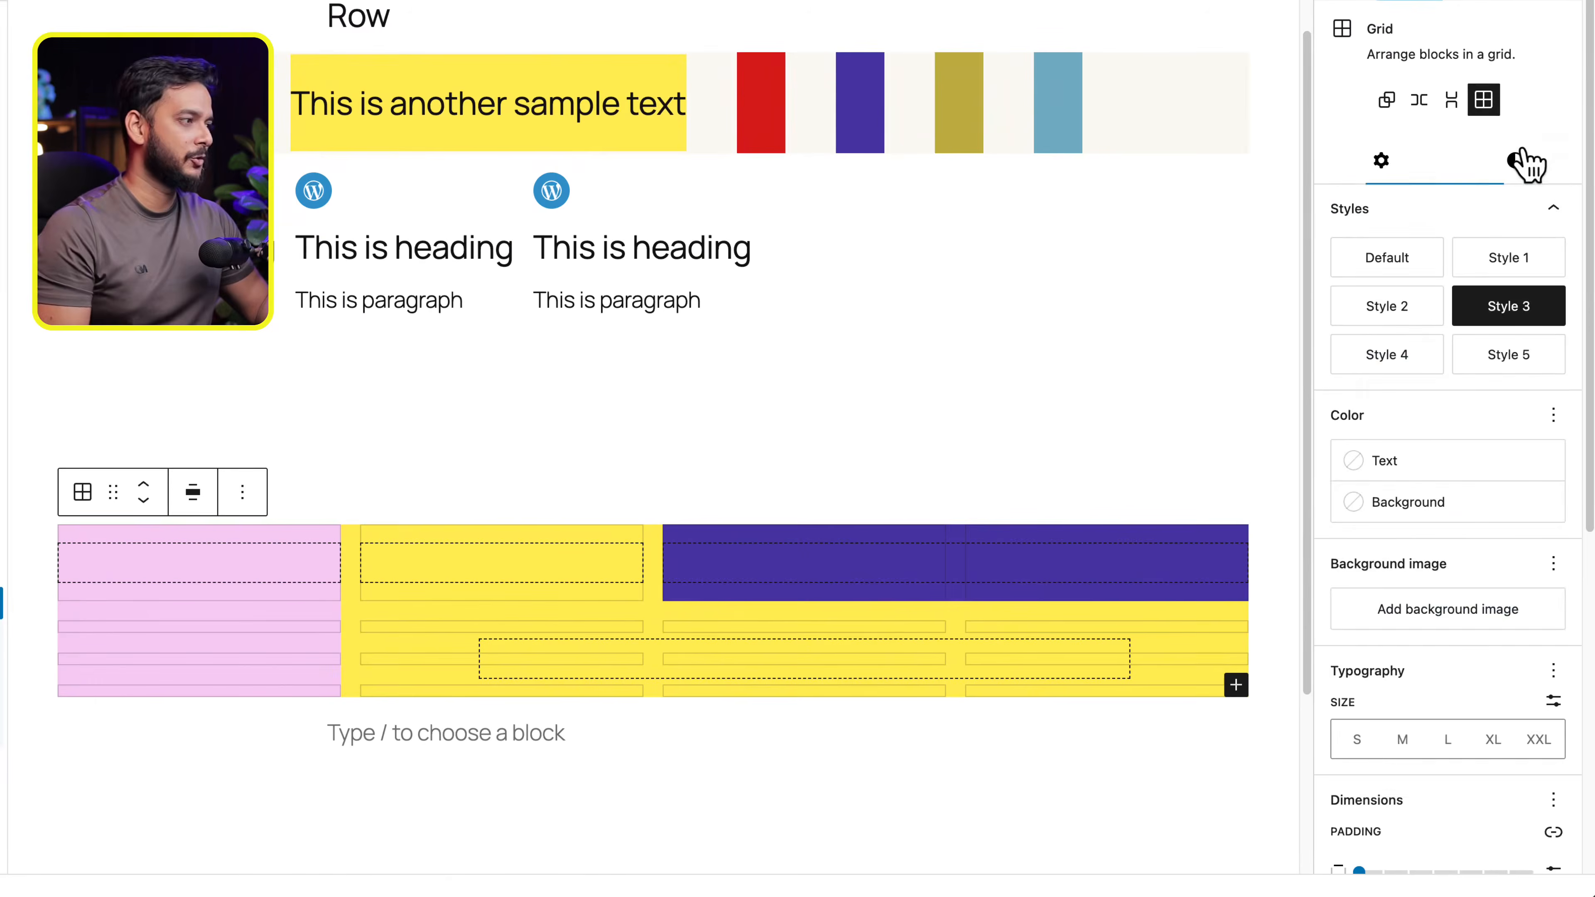
{"action": "scroll", "coordinate": [1455, 673], "scroll_direction": "down", "scroll_amount": 4}
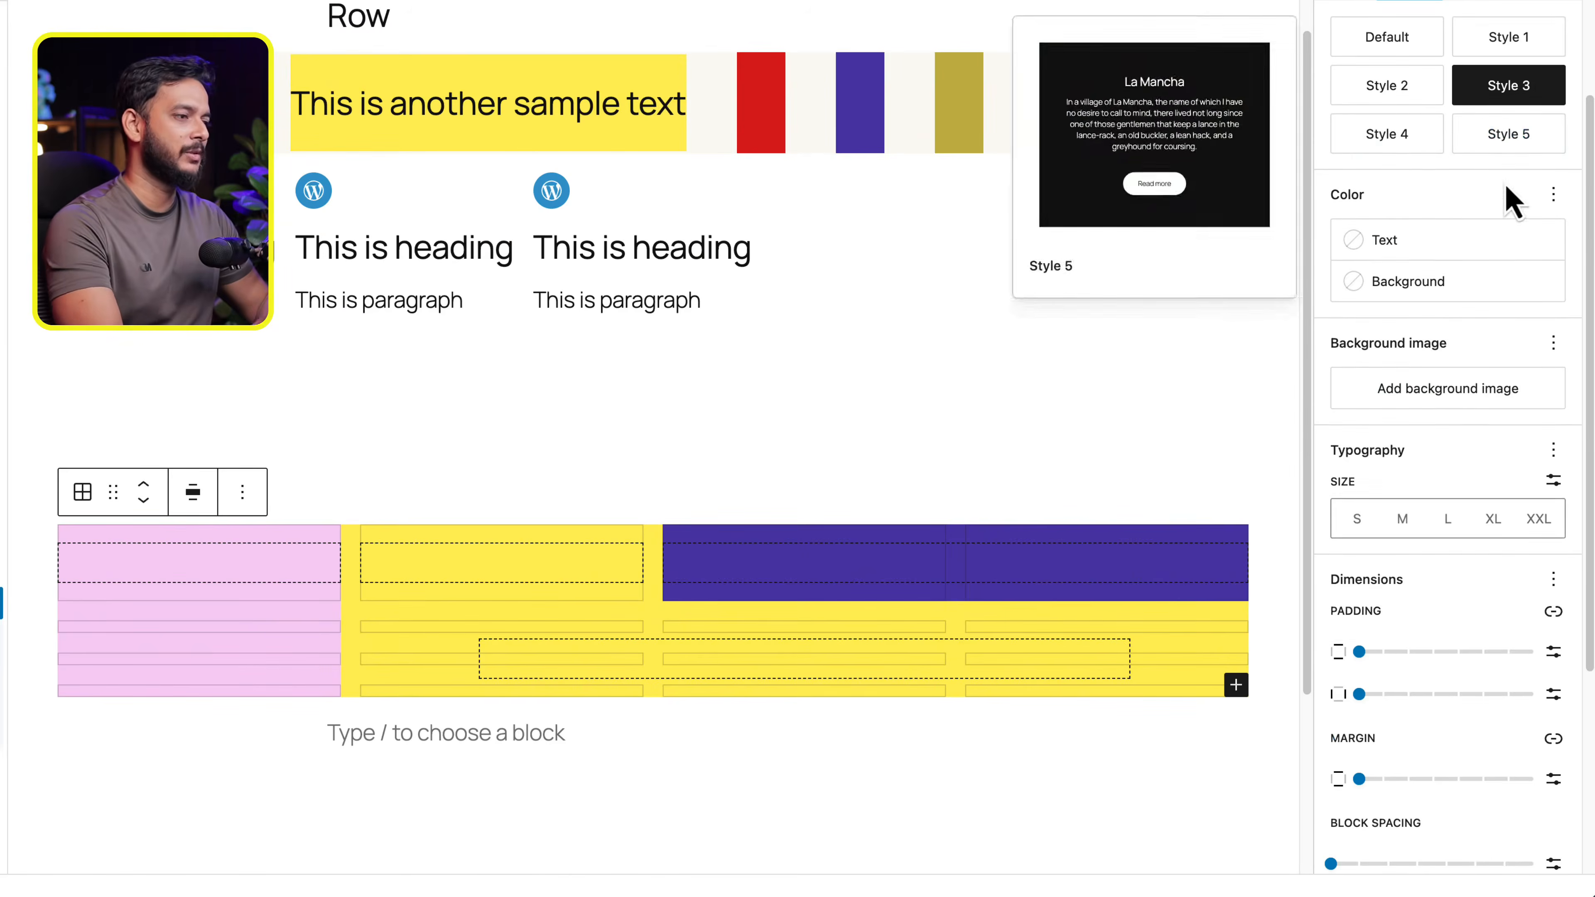
{"action": "mouse_move", "coordinate": [1424, 132]}
{"action": "scroll", "coordinate": [1422, 145], "scroll_direction": "up", "scroll_amount": 4}
{"action": "left_click", "coordinate": [1396, 273]}
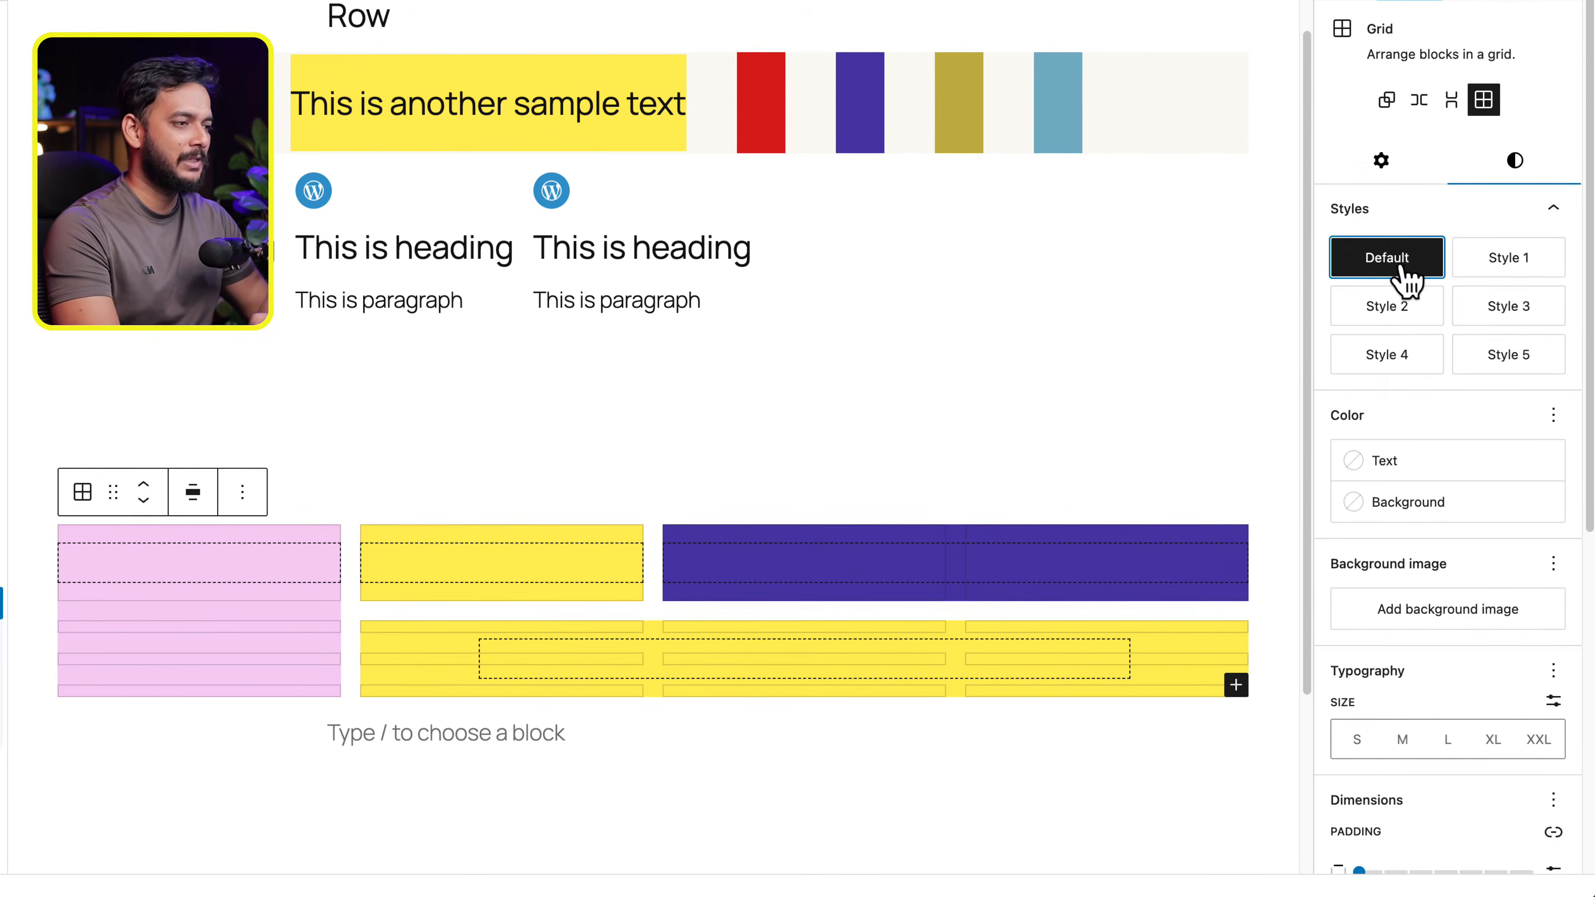
- Try out the Grid's vertical and horizontal padding, raising the horizontal padding to XX-Large and returning both to None
{"action": "scroll", "coordinate": [1582, 527], "scroll_direction": "down", "scroll_amount": 1}
{"action": "scroll", "coordinate": [1572, 546], "scroll_direction": "down", "scroll_amount": 2}
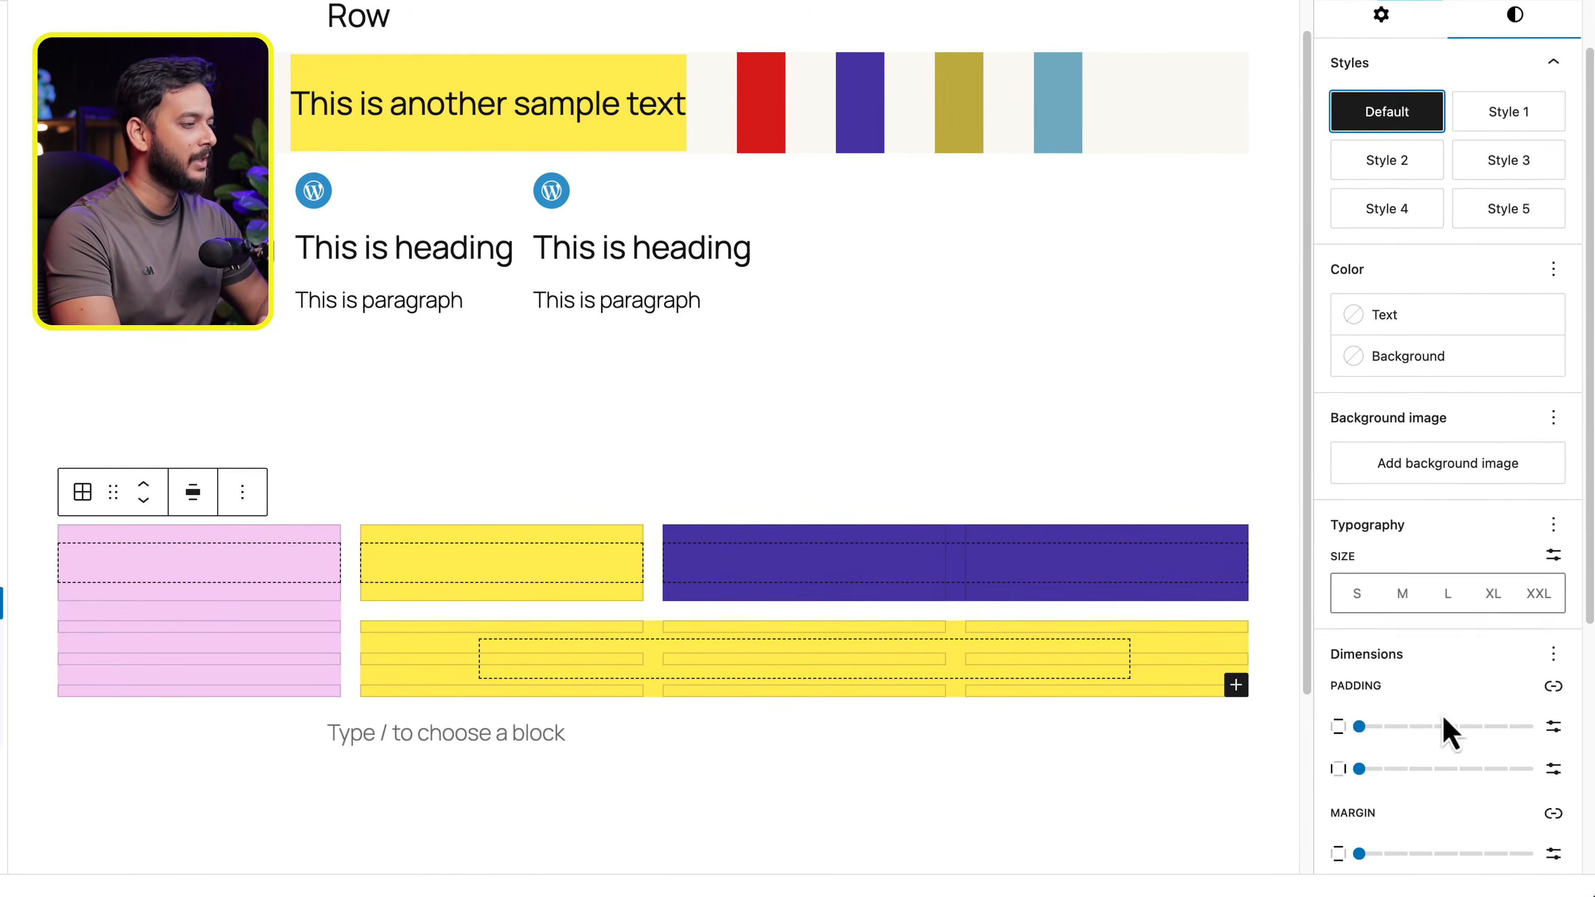
{"action": "left_click_drag", "start_coordinate": [1374, 731], "coordinate": [1313, 755]}
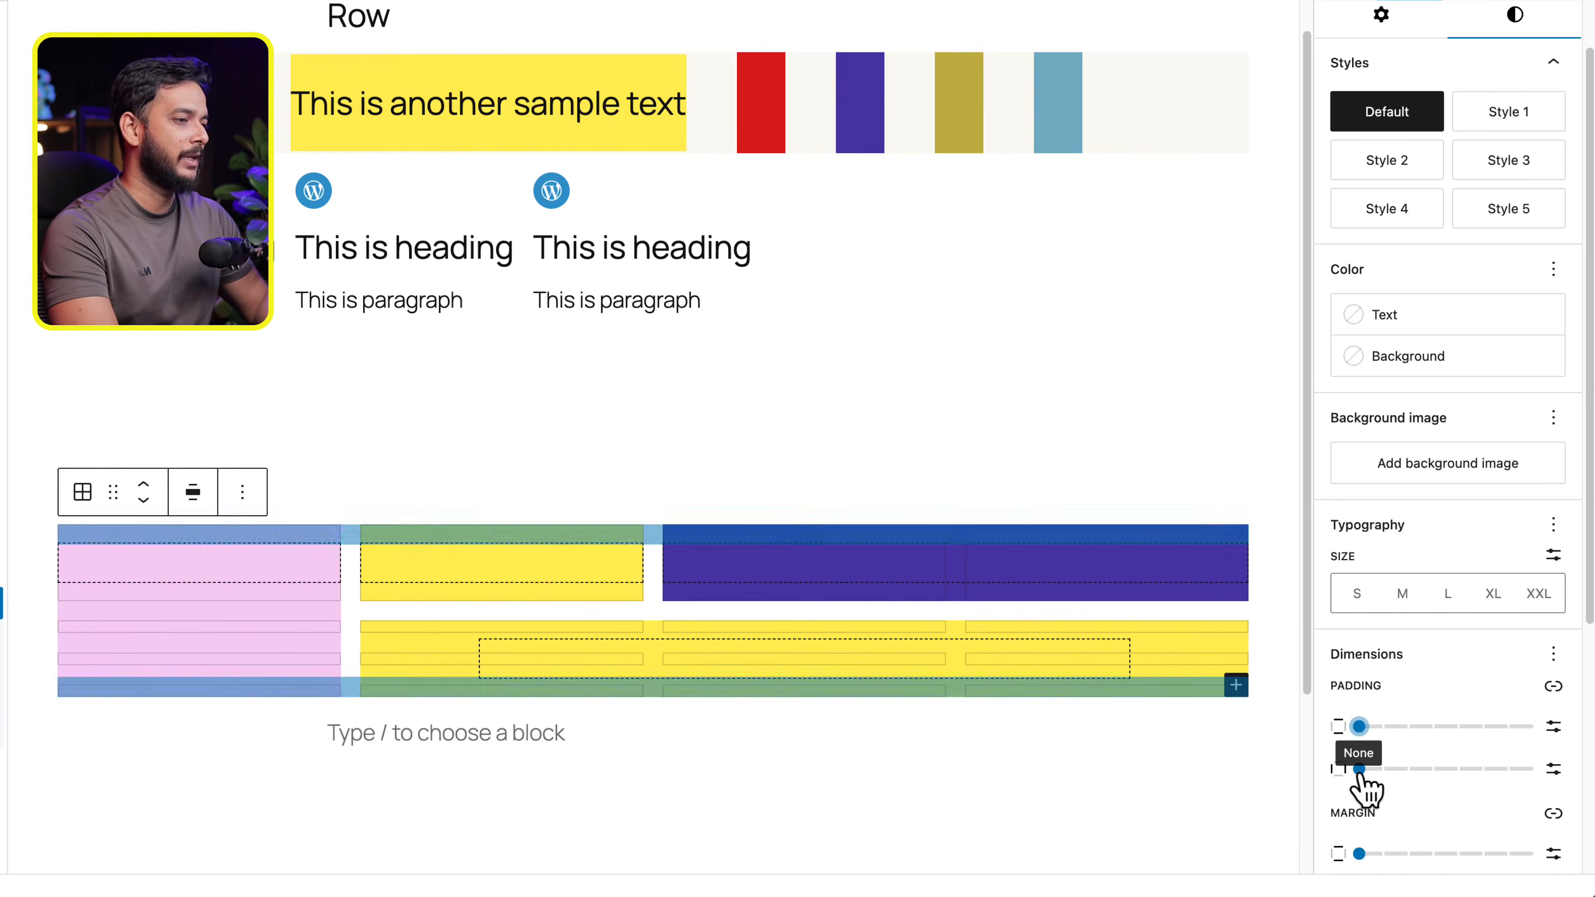
{"action": "left_click_drag", "start_coordinate": [1372, 775], "coordinate": [1534, 771]}
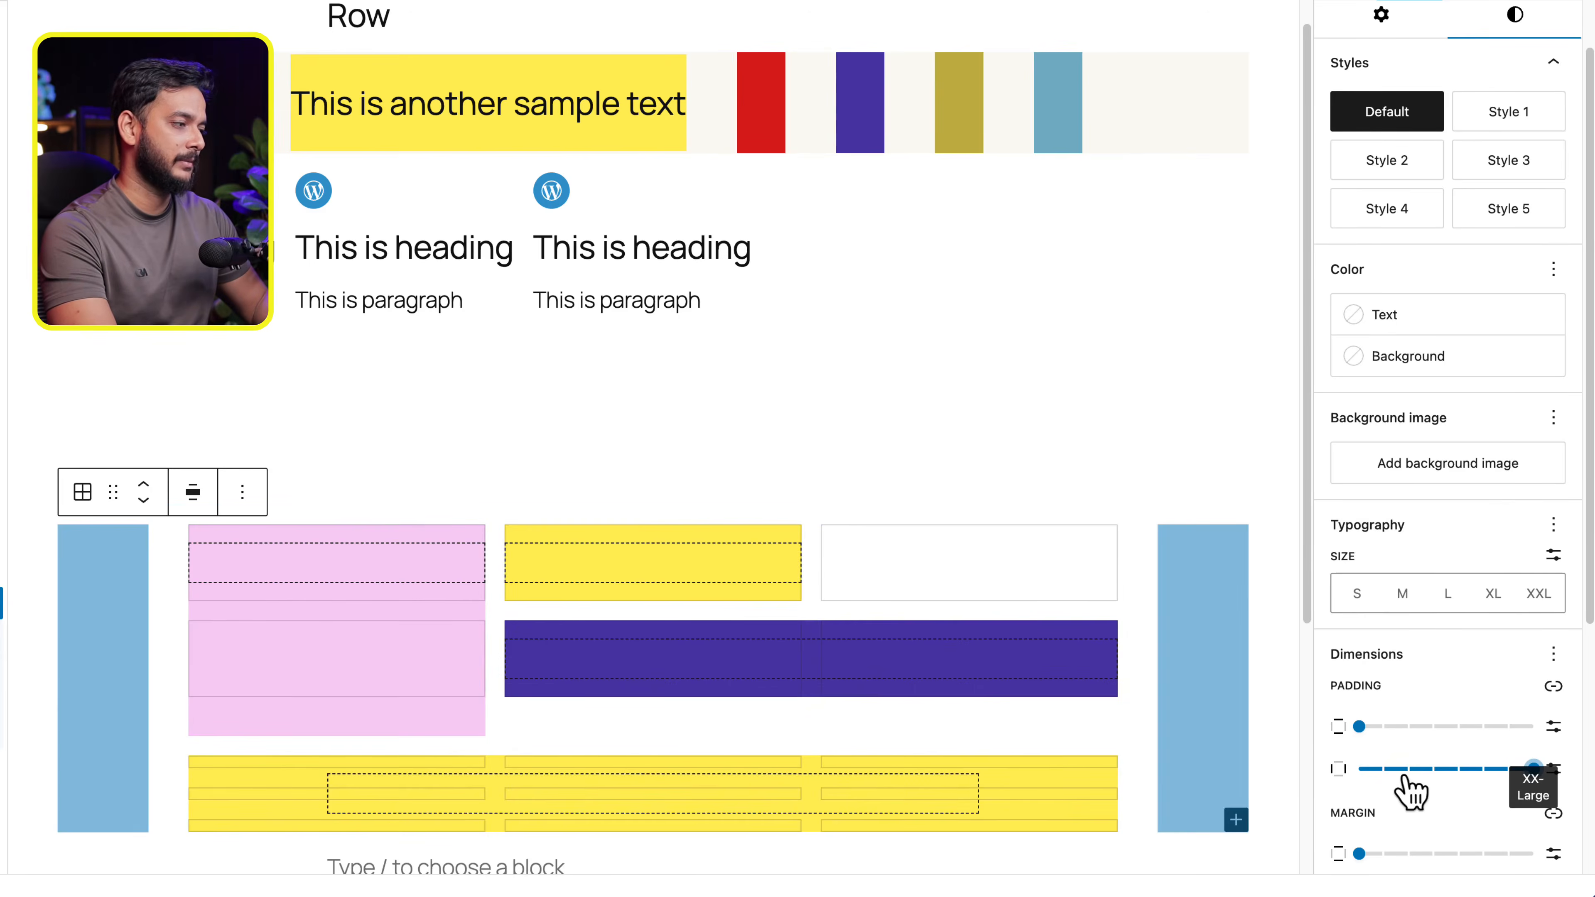
{"action": "left_click_drag", "start_coordinate": [1413, 776], "coordinate": [1302, 782]}
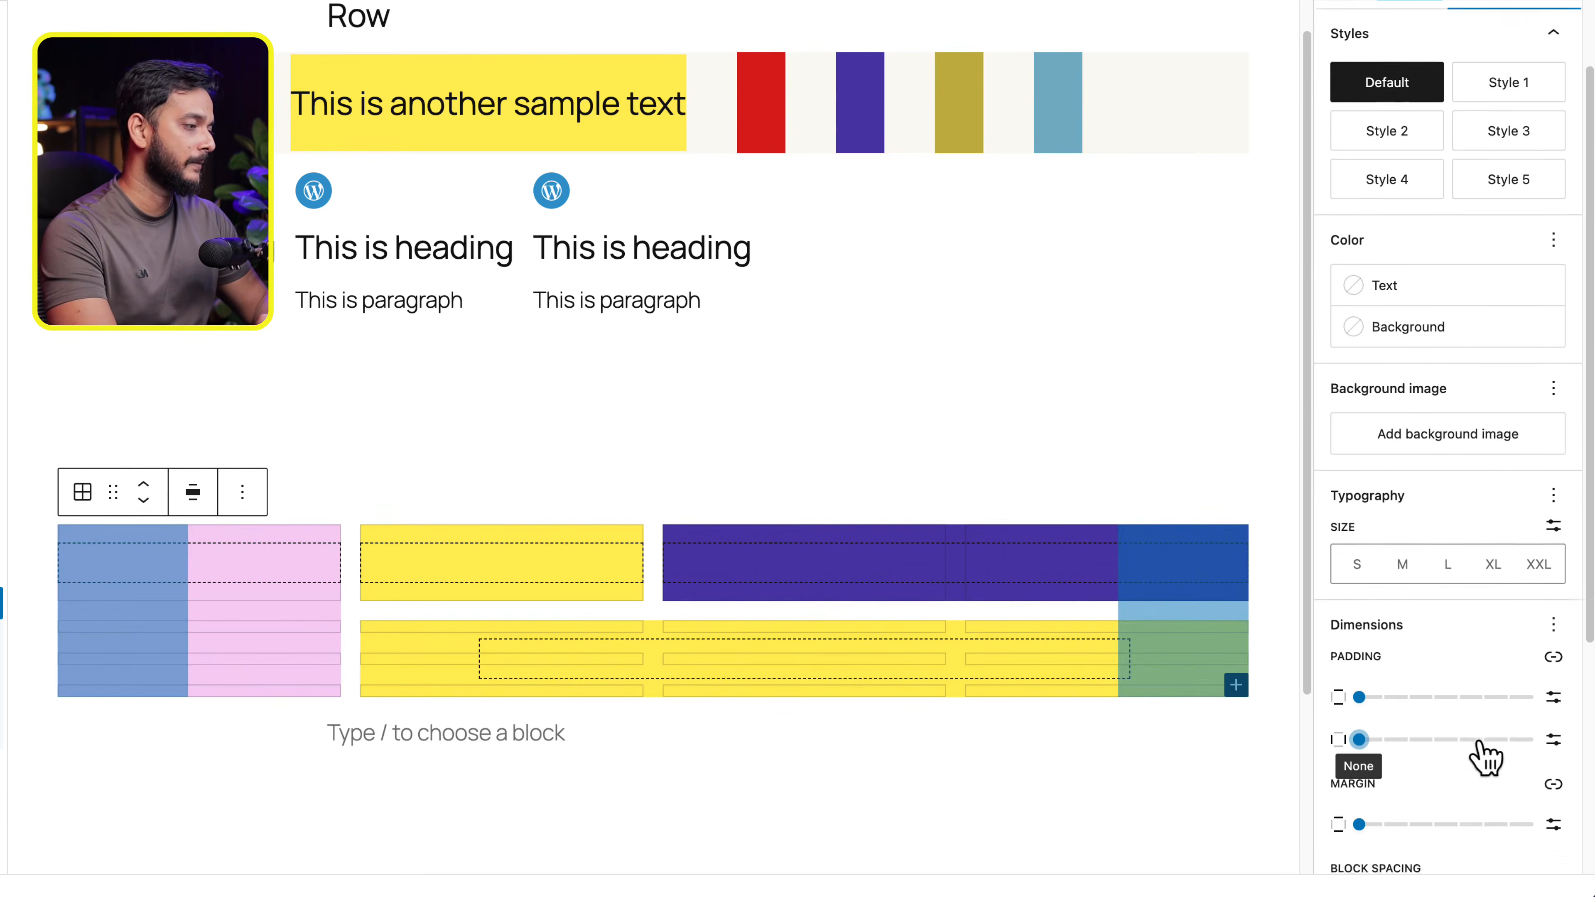
- Set the Grid's block spacing to Small and deselect the Grid to check the gaps
{"action": "scroll", "coordinate": [1444, 703], "scroll_direction": "down", "scroll_amount": 3}
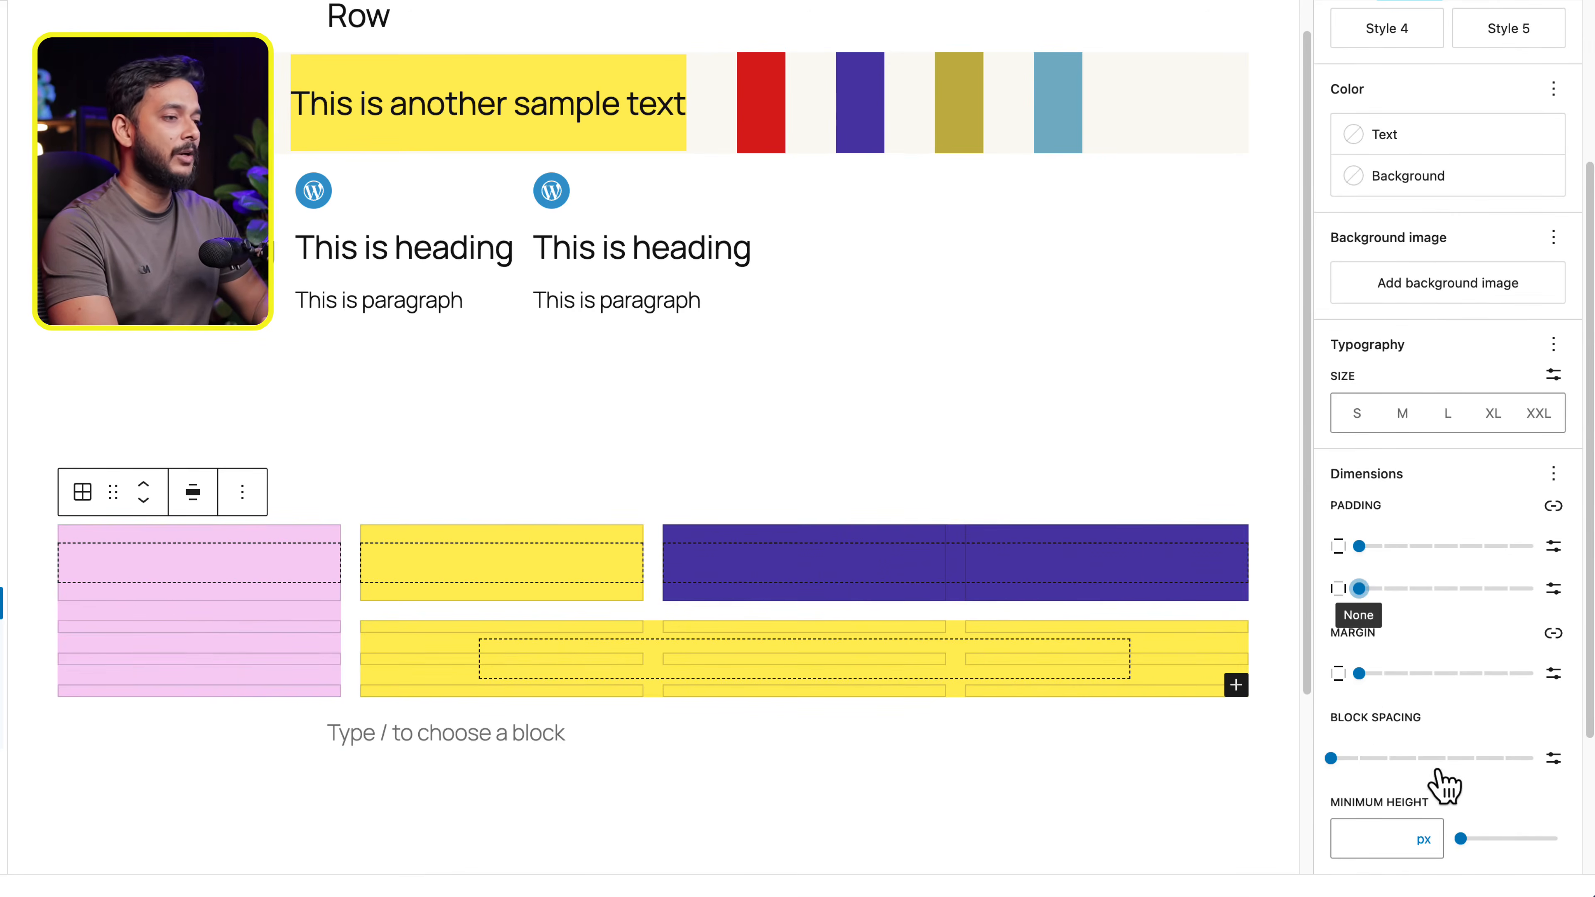
{"action": "mouse_move", "coordinate": [1439, 760]}
{"action": "left_mouse_down"}
{"action": "mouse_move", "coordinate": [1477, 760]}
{"action": "mouse_move", "coordinate": [1394, 761]}
{"action": "mouse_move", "coordinate": [1417, 759]}
{"action": "left_mouse_up"}
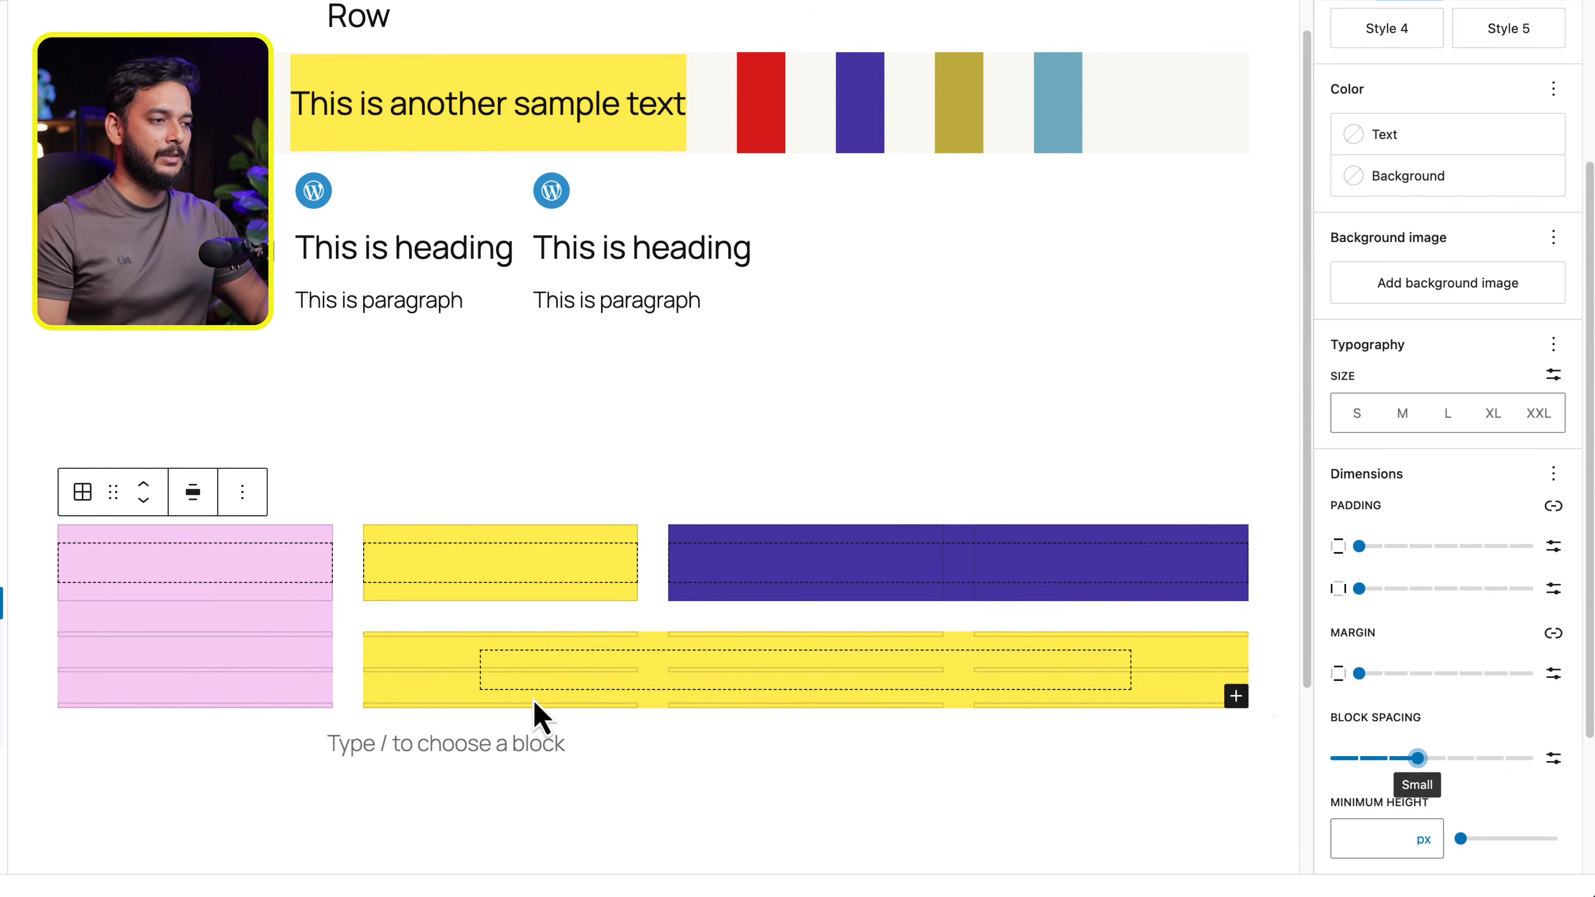
{"action": "left_click", "coordinate": [522, 774]}
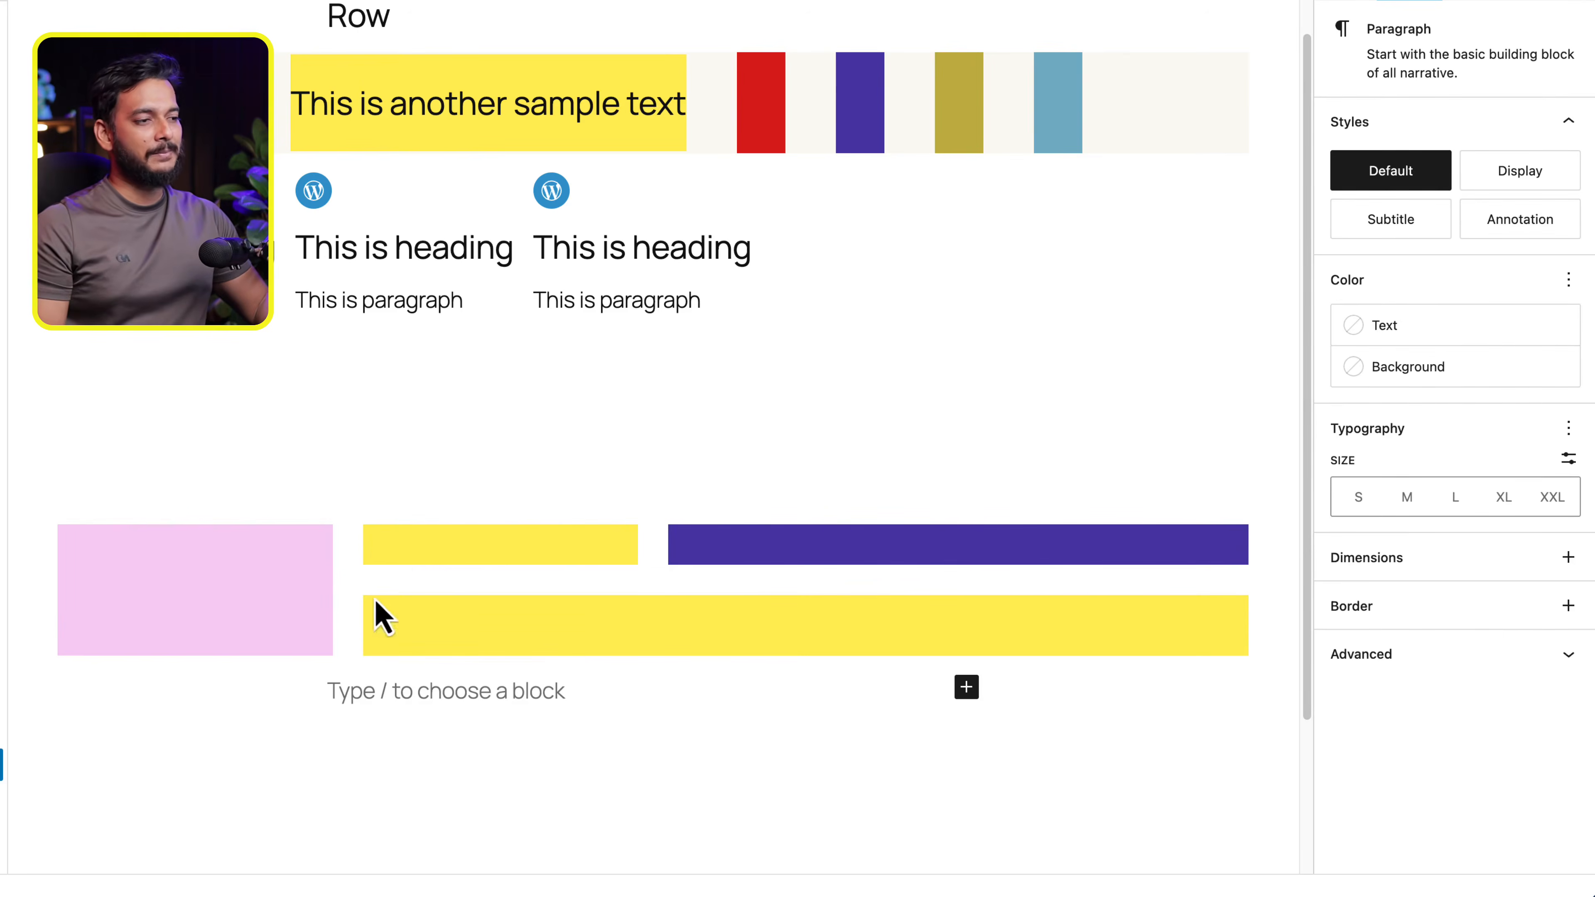
- Increase the Grid's block spacing to Regular and deselect the Grid to check the wider gaps
{"action": "left_click", "coordinate": [341, 594]}
{"action": "left_click", "coordinate": [1525, 162]}
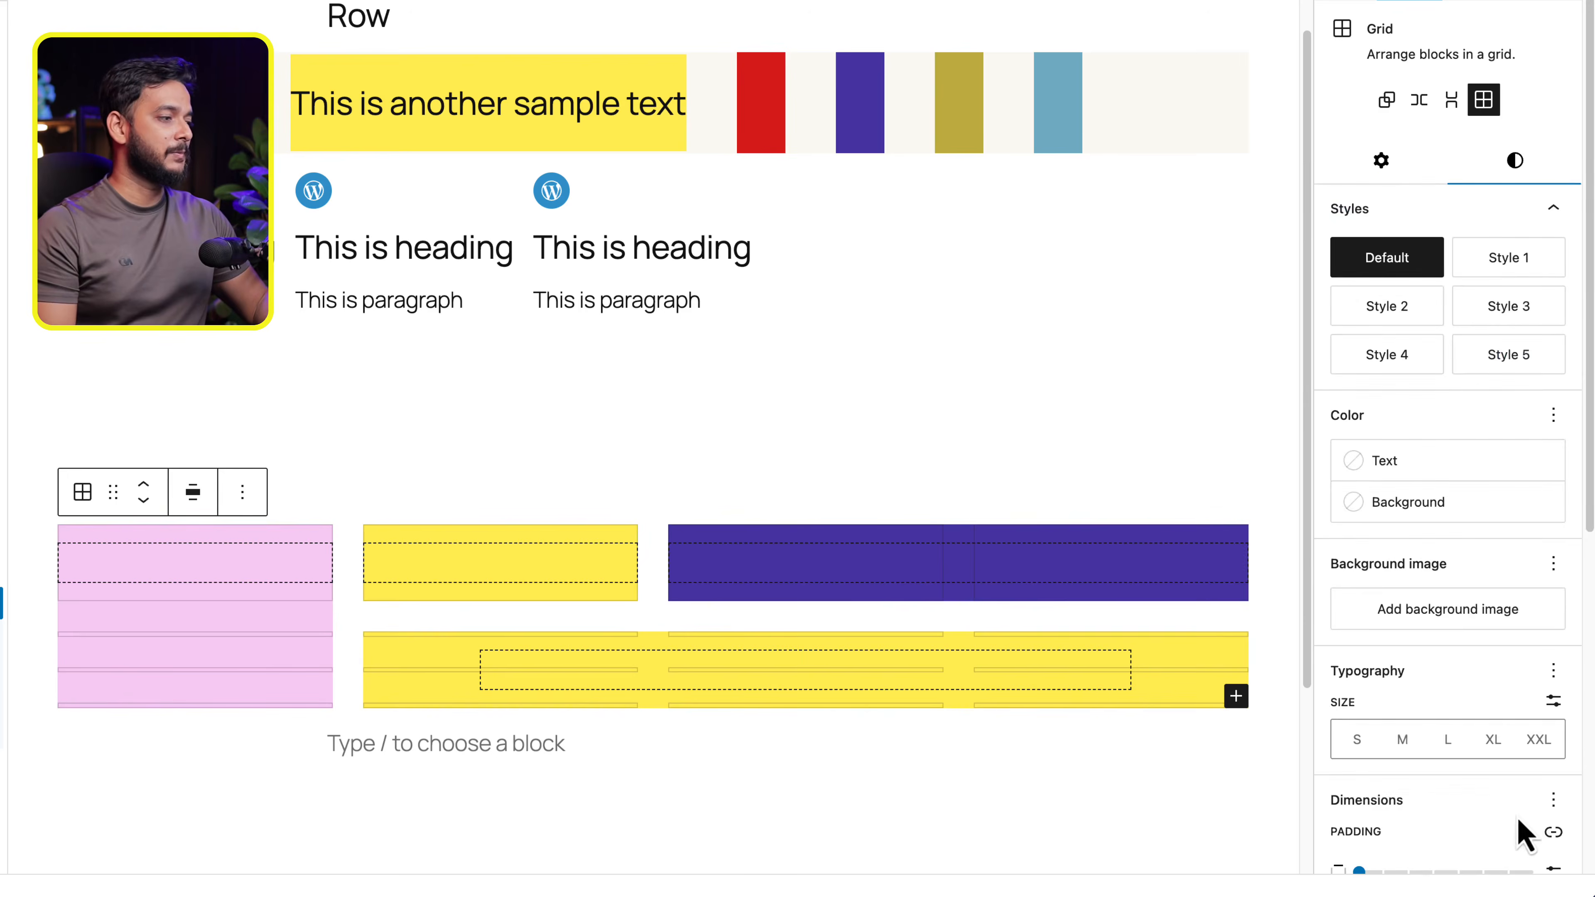
{"action": "scroll", "coordinate": [1500, 836], "scroll_direction": "down", "scroll_amount": 4}
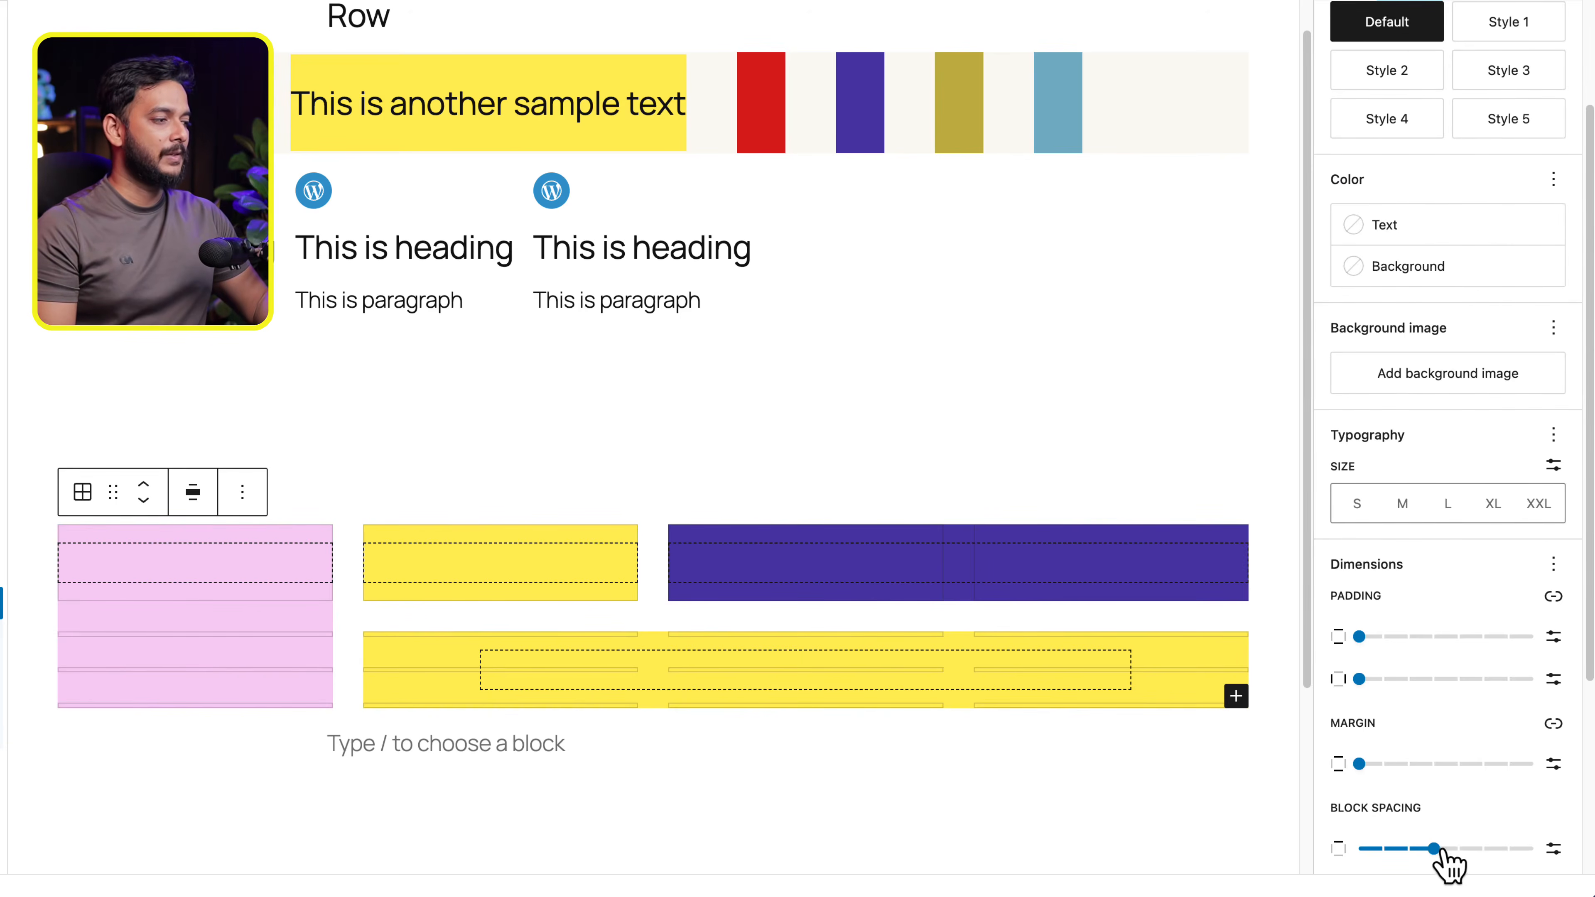
{"action": "left_click_drag", "start_coordinate": [1433, 848], "coordinate": [1467, 849]}
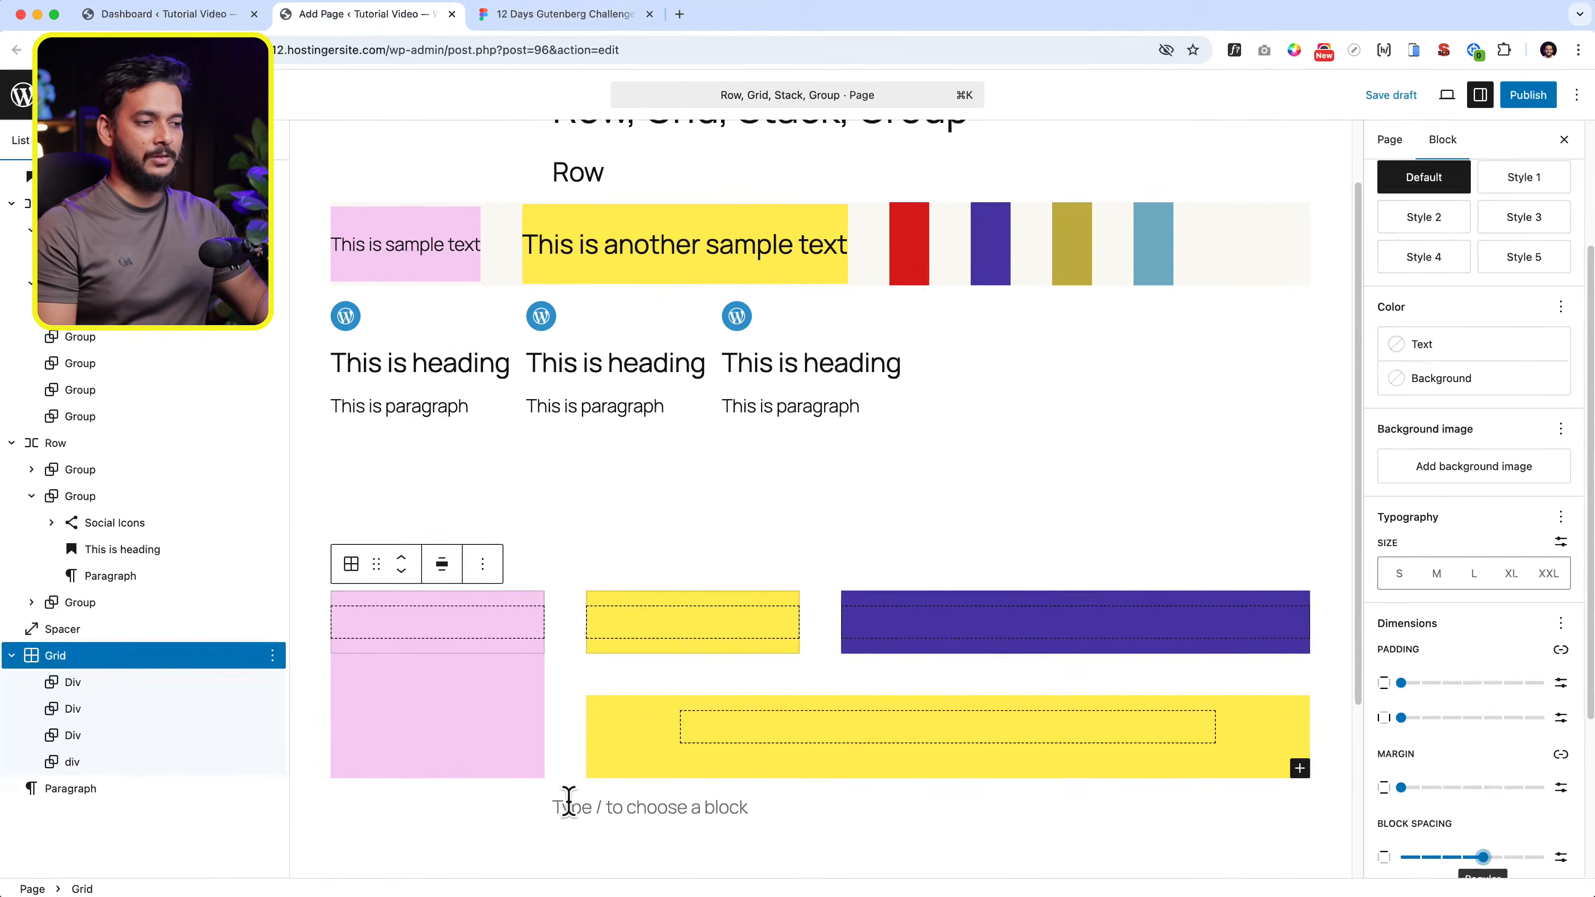
{"action": "left_click", "coordinate": [568, 782]}
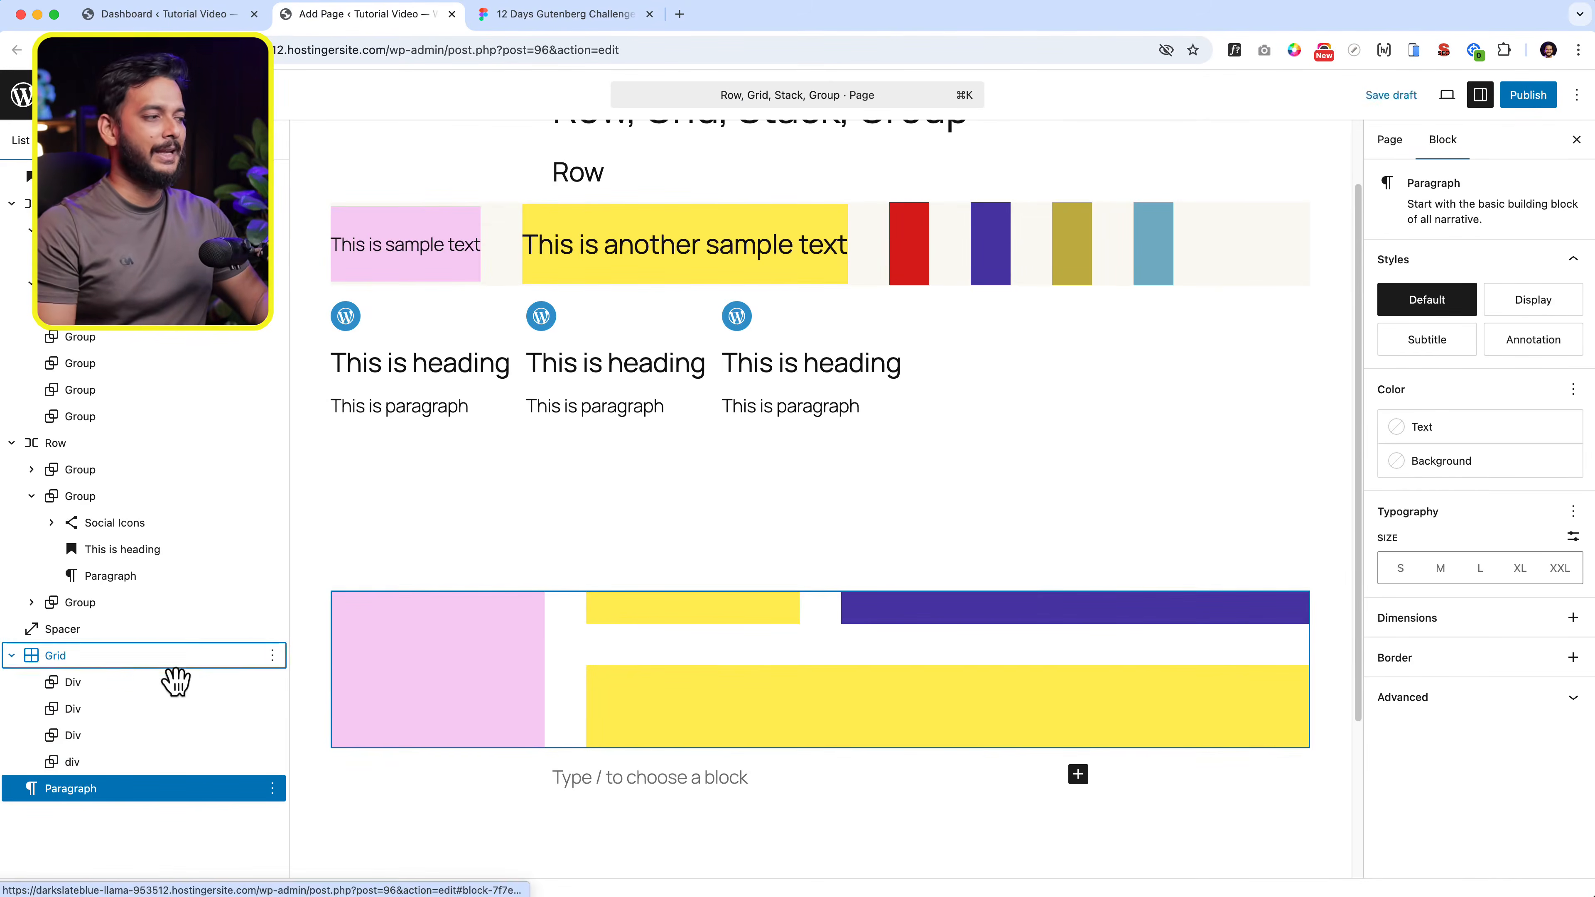
- Review which optional Typography and Dimensions controls are available for the Grid
{"action": "left_click", "coordinate": [166, 656]}
{"action": "left_click", "coordinate": [1537, 291]}
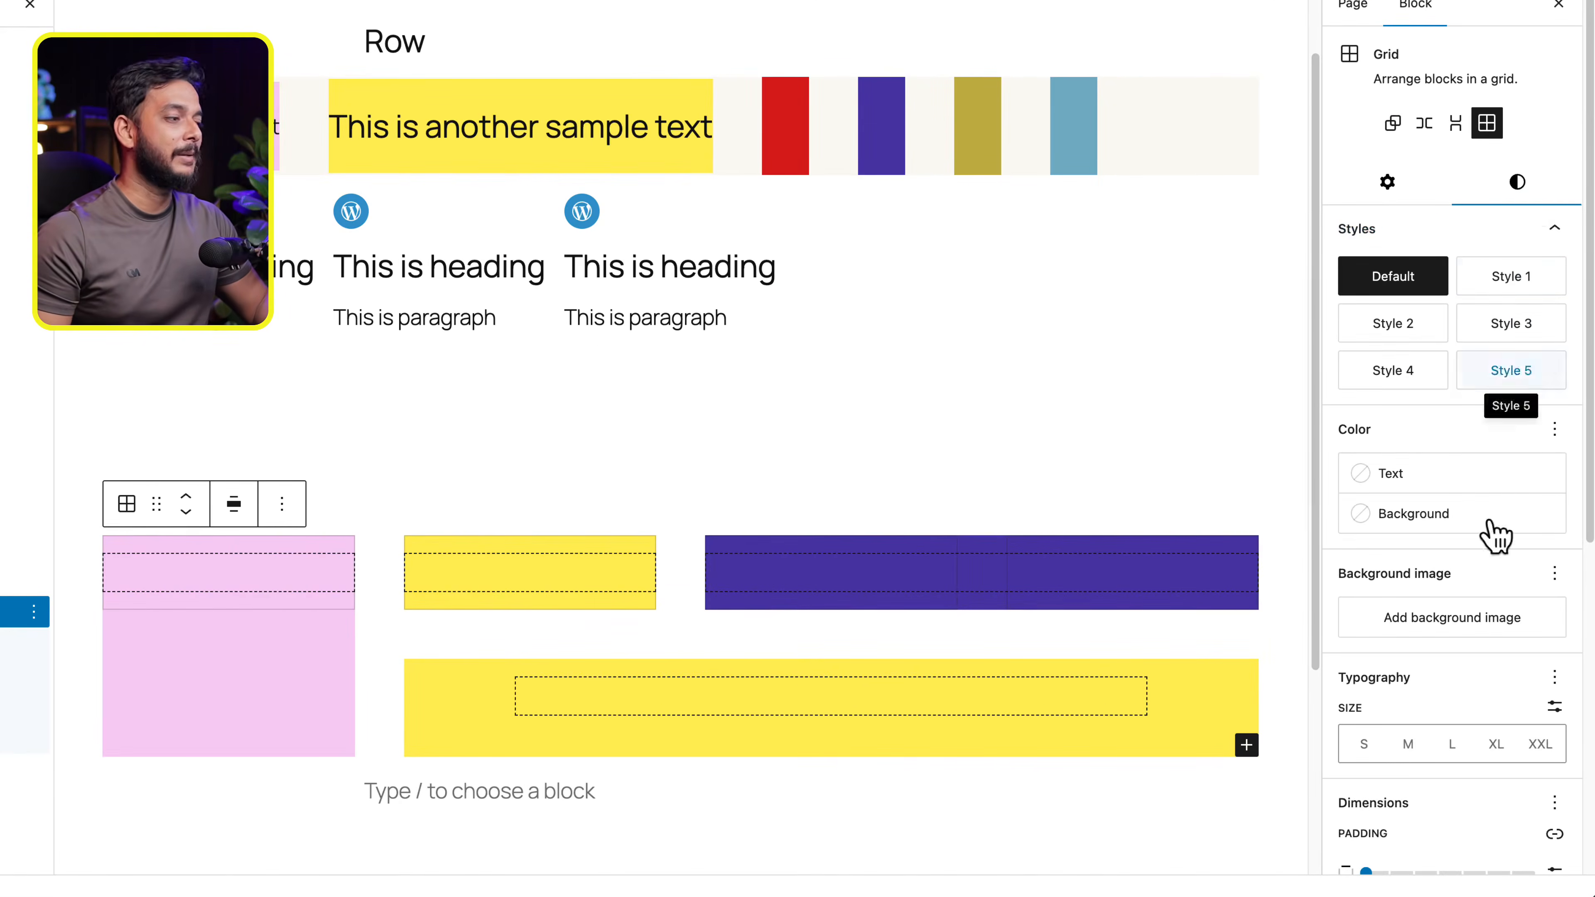
{"action": "scroll", "coordinate": [1505, 601], "scroll_direction": "down", "scroll_amount": 3}
{"action": "left_click", "coordinate": [1552, 480]}
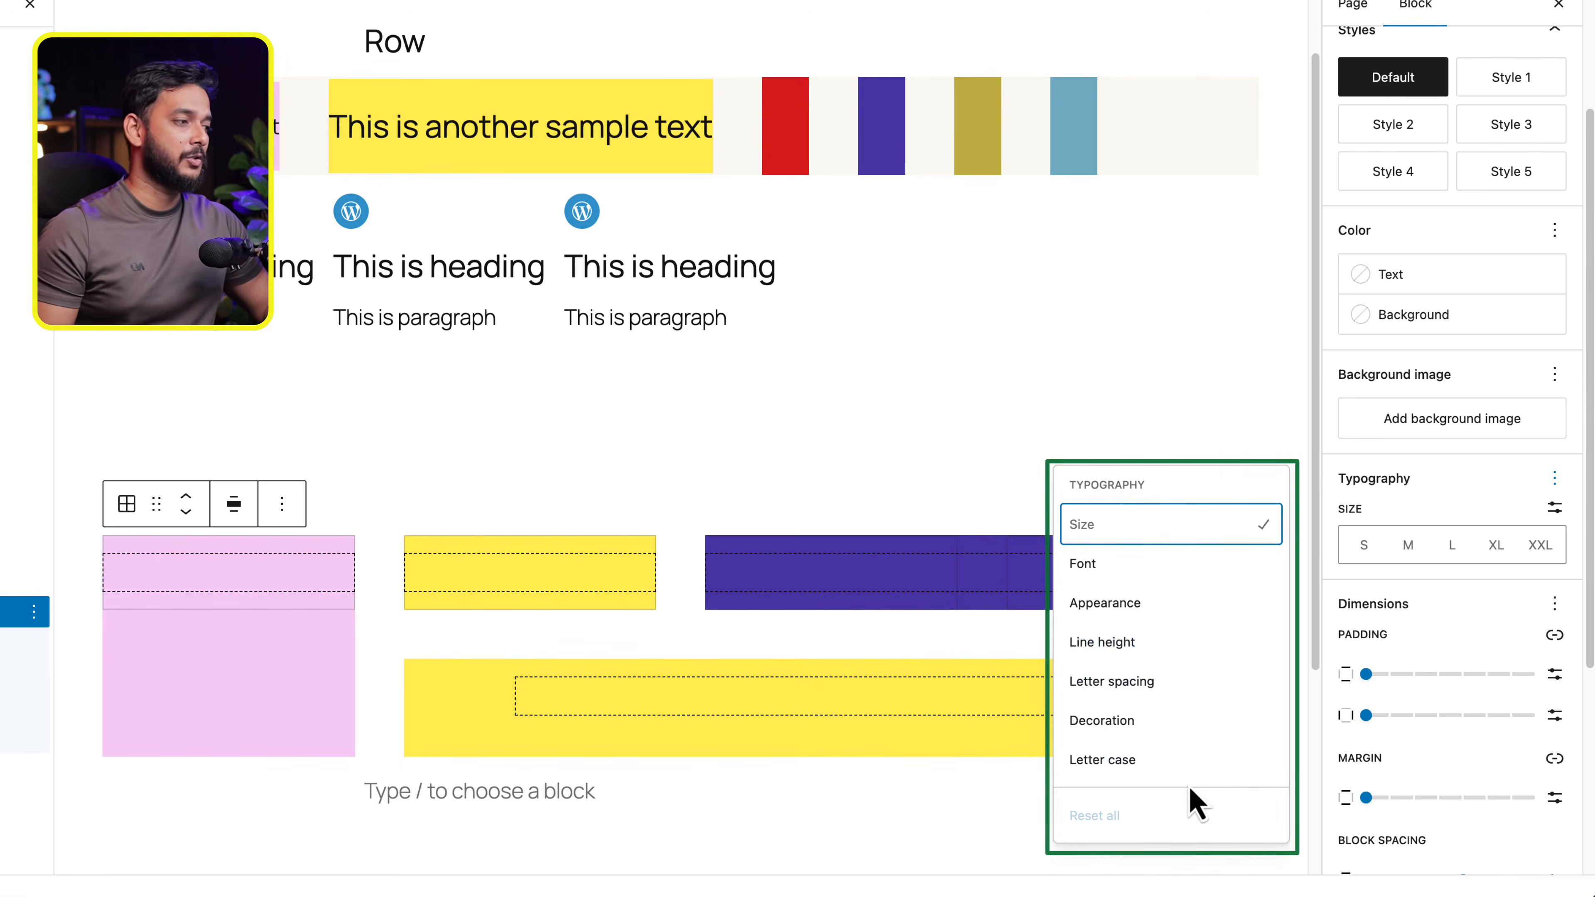
{"action": "left_click", "coordinate": [1552, 603]}
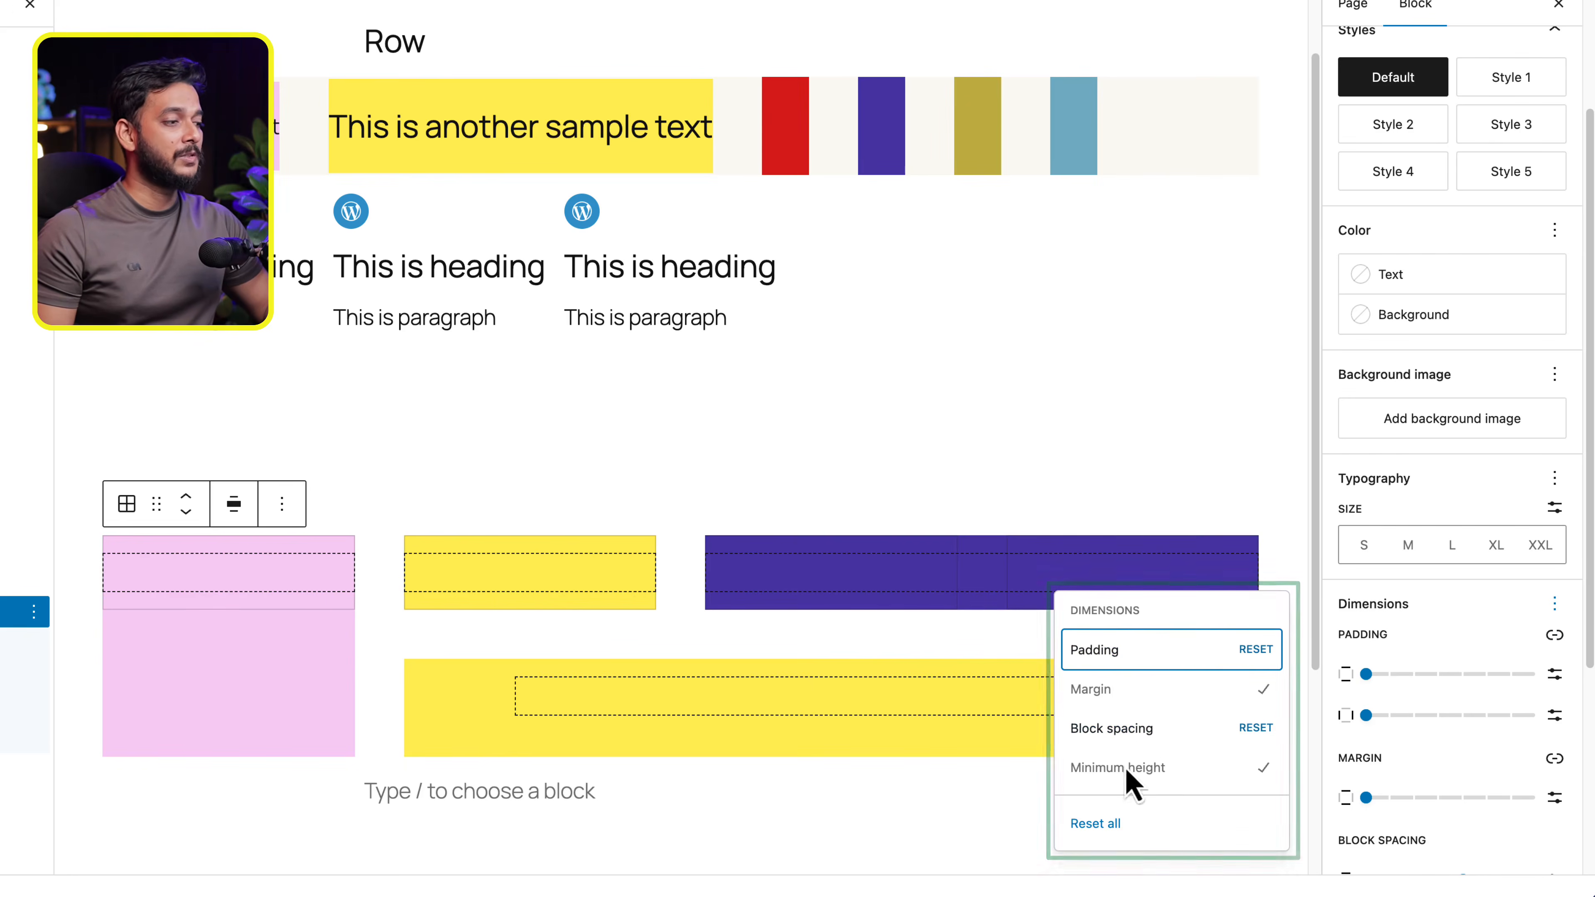
{"action": "left_click", "coordinate": [1494, 644]}
- Preview a minimum height of 928 px on the Grid and reduce it to 386 px
{"action": "scroll", "coordinate": [1506, 662], "scroll_direction": "down", "scroll_amount": 5}
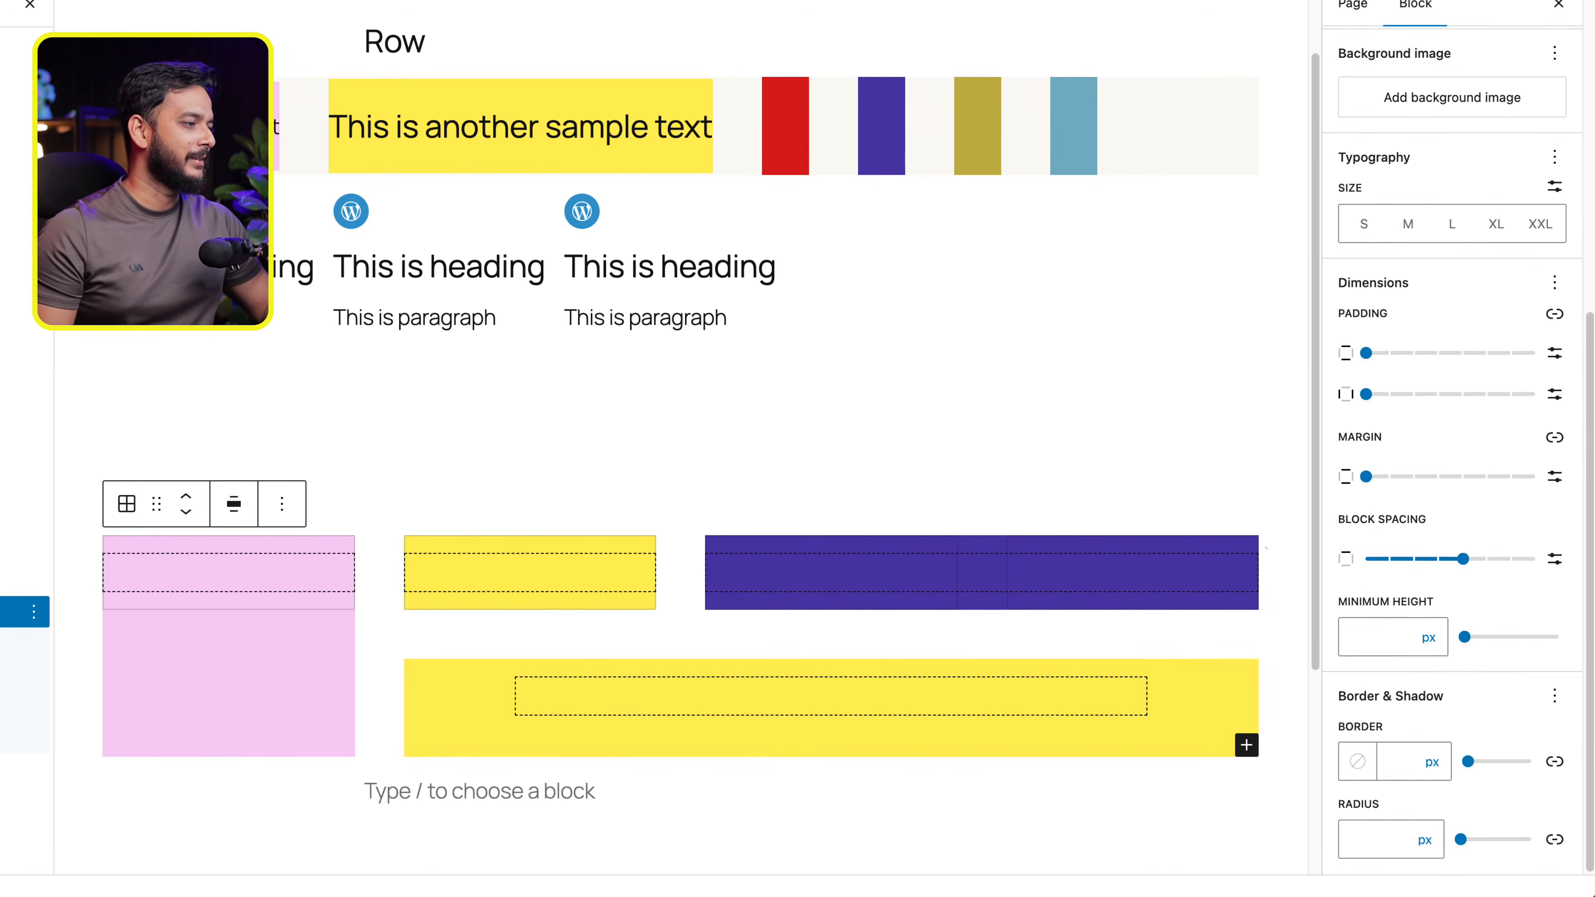
{"action": "left_click_drag", "start_coordinate": [1462, 648], "coordinate": [1549, 659]}
{"action": "scroll", "coordinate": [908, 723], "scroll_direction": "down", "scroll_amount": 3}
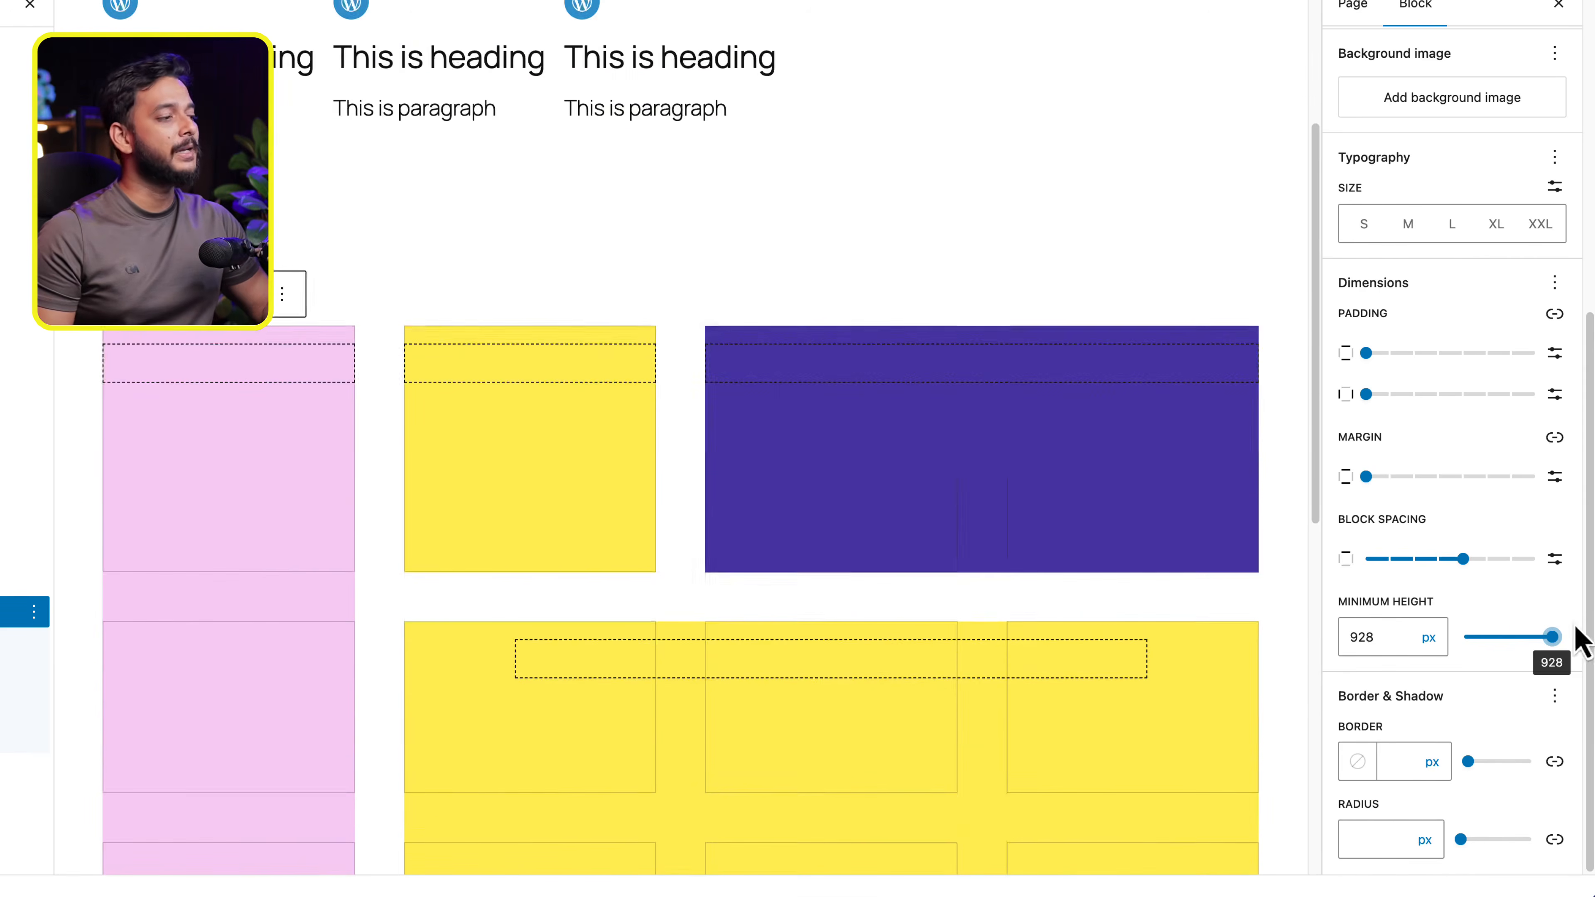
{"action": "scroll", "coordinate": [750, 644], "scroll_direction": "down", "scroll_amount": 8}
{"action": "scroll", "coordinate": [953, 500], "scroll_direction": "up", "scroll_amount": 3}
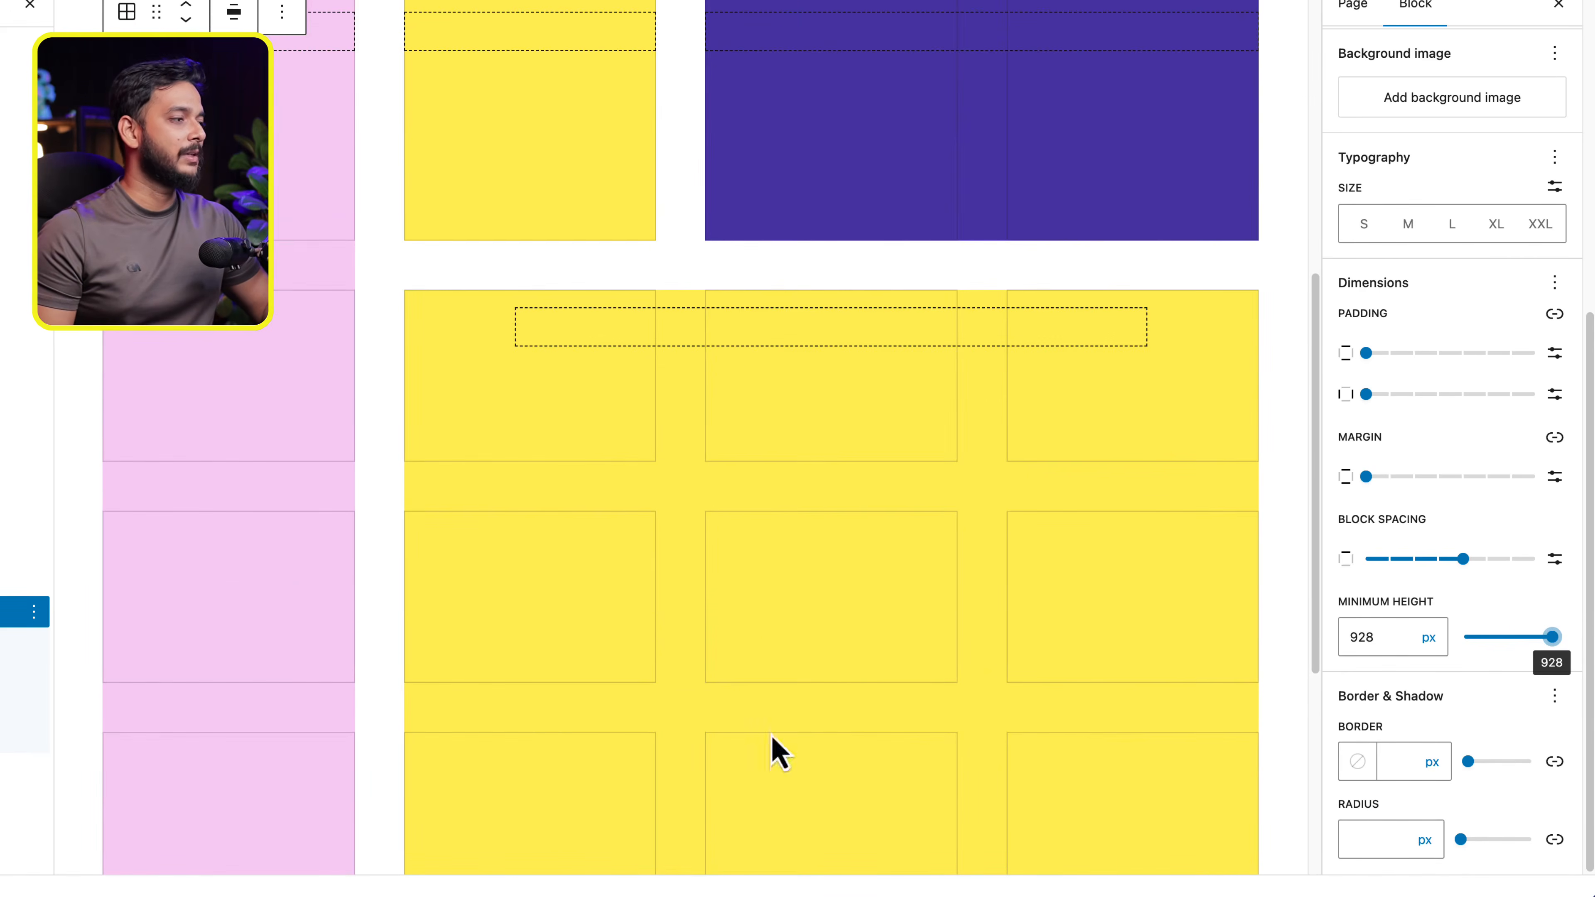
{"action": "left_click", "coordinate": [1501, 637]}
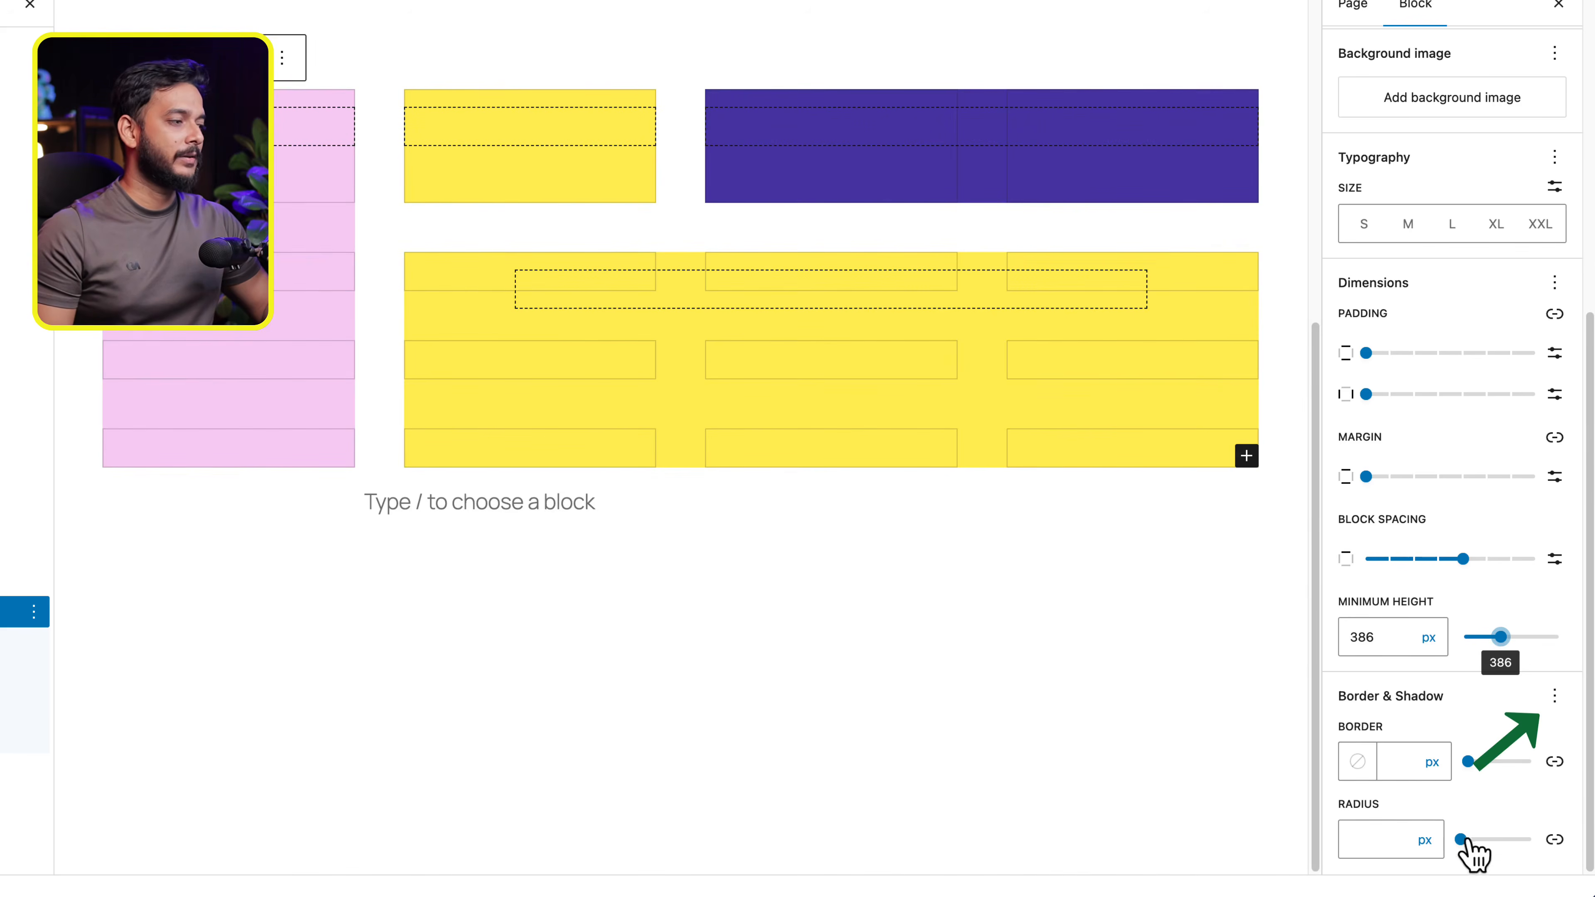
- Enable the optional Shadow control for the Grid, reset the Border & Shadow options, and deselect the Grid
{"action": "left_click", "coordinate": [1554, 695]}
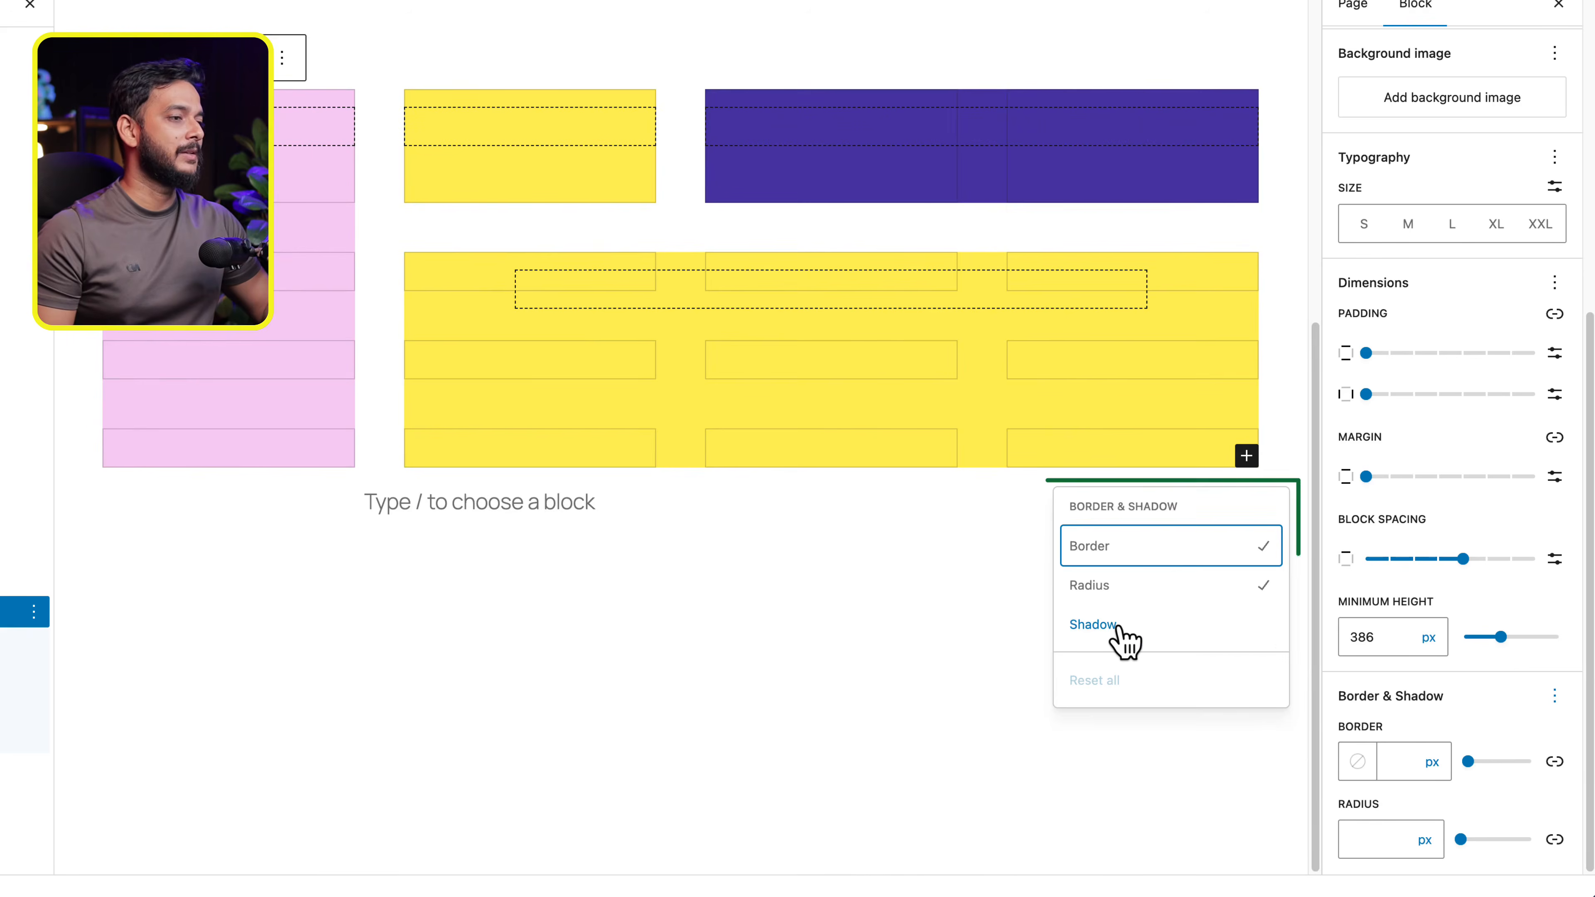
{"action": "left_click", "coordinate": [1121, 625]}
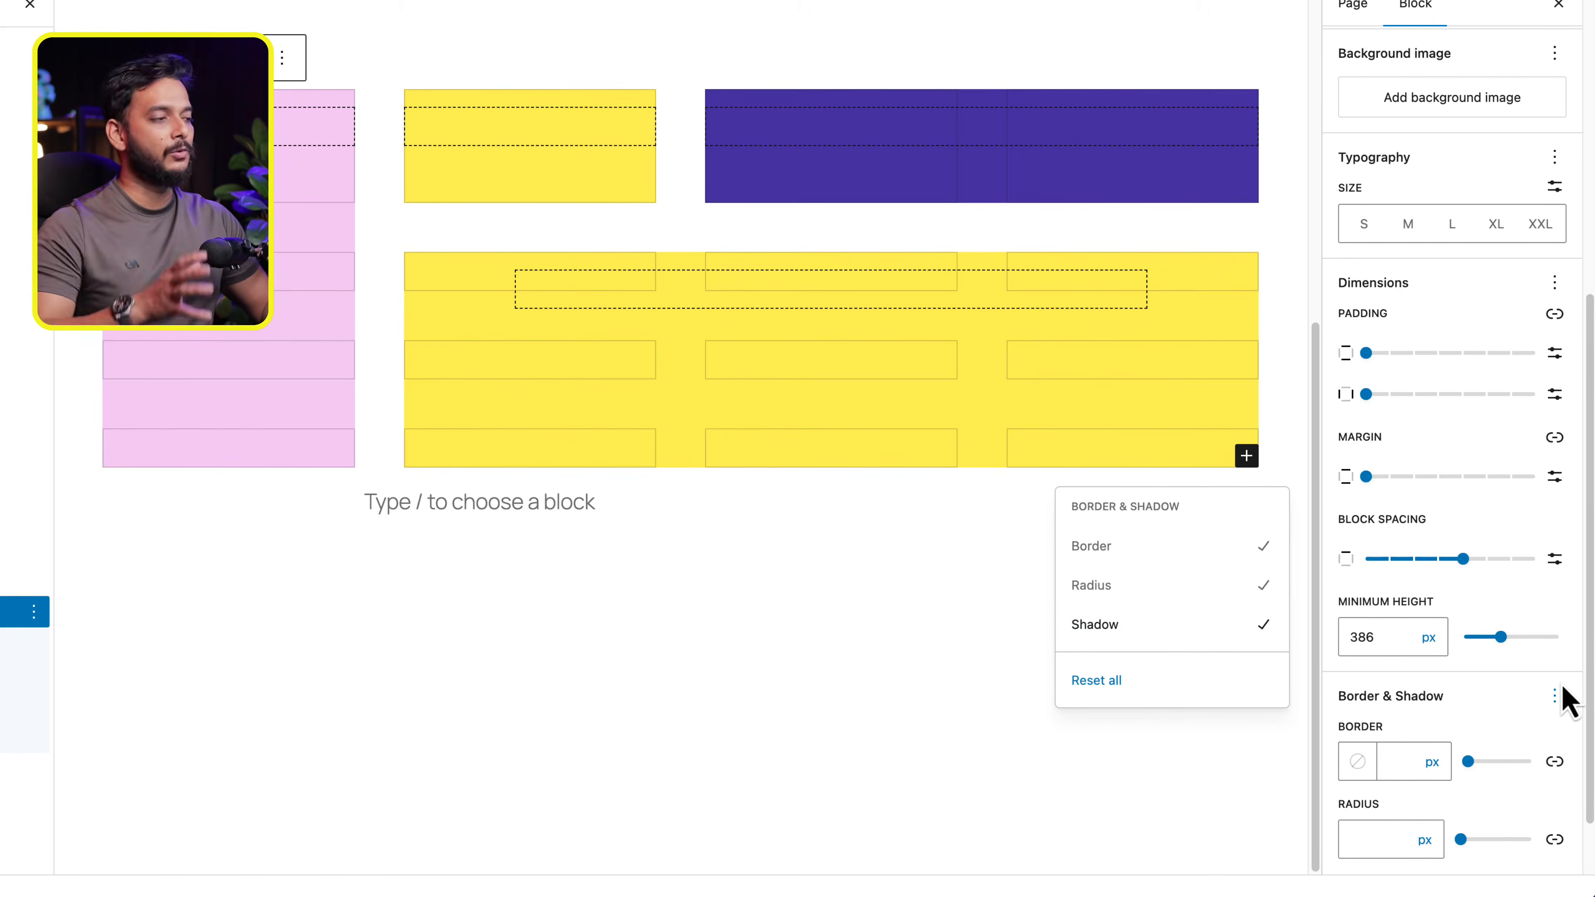
{"action": "left_click", "coordinate": [1556, 700]}
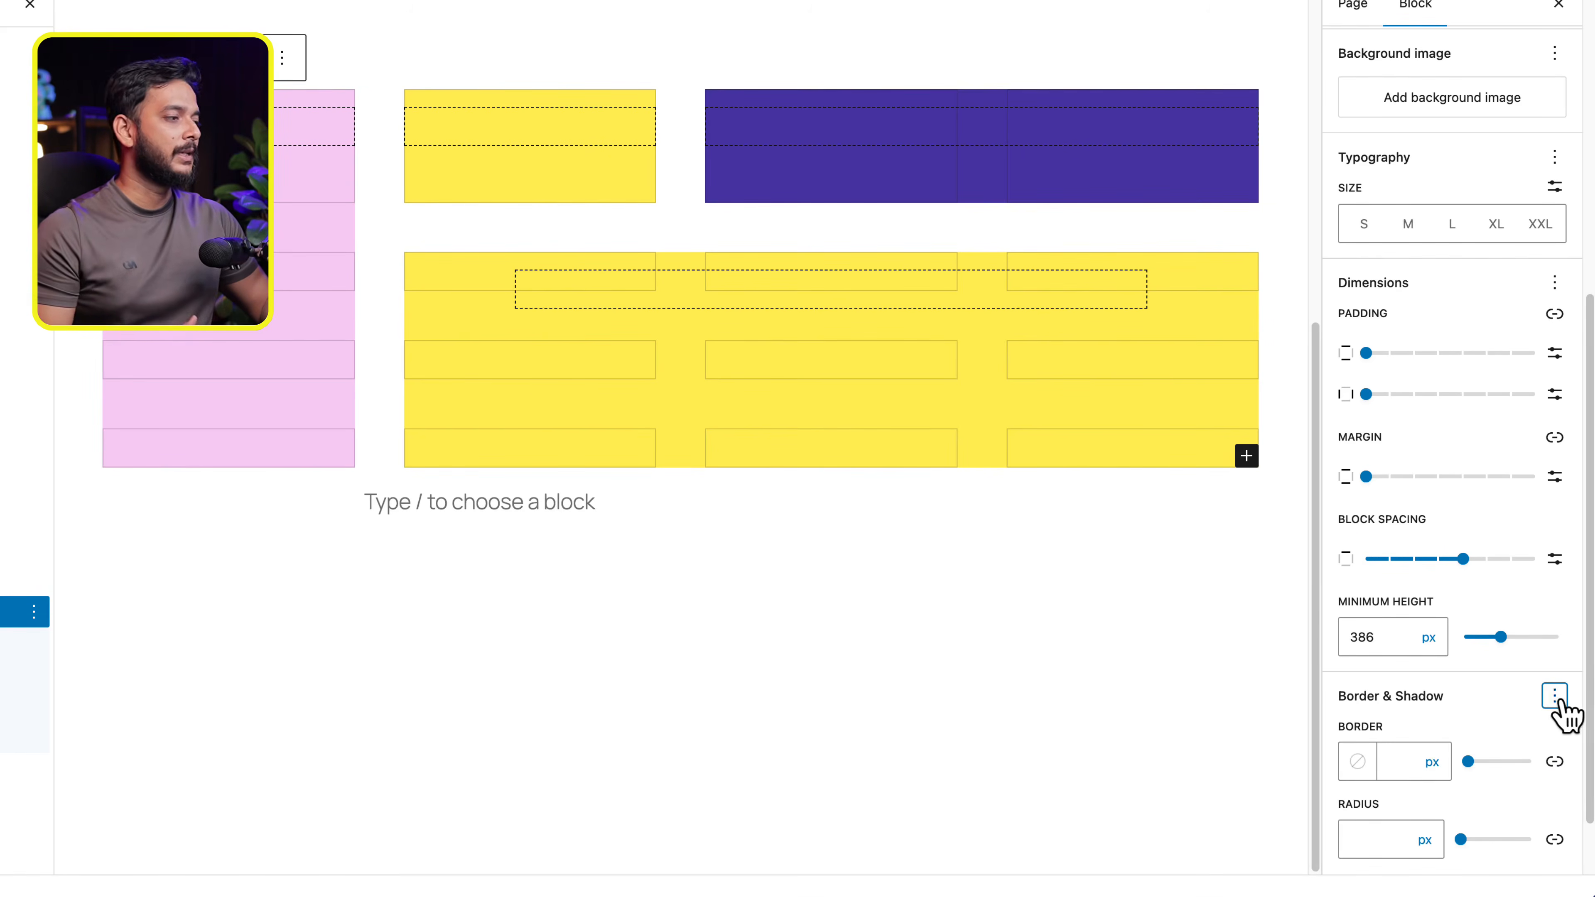
{"action": "left_click", "coordinate": [1555, 701]}
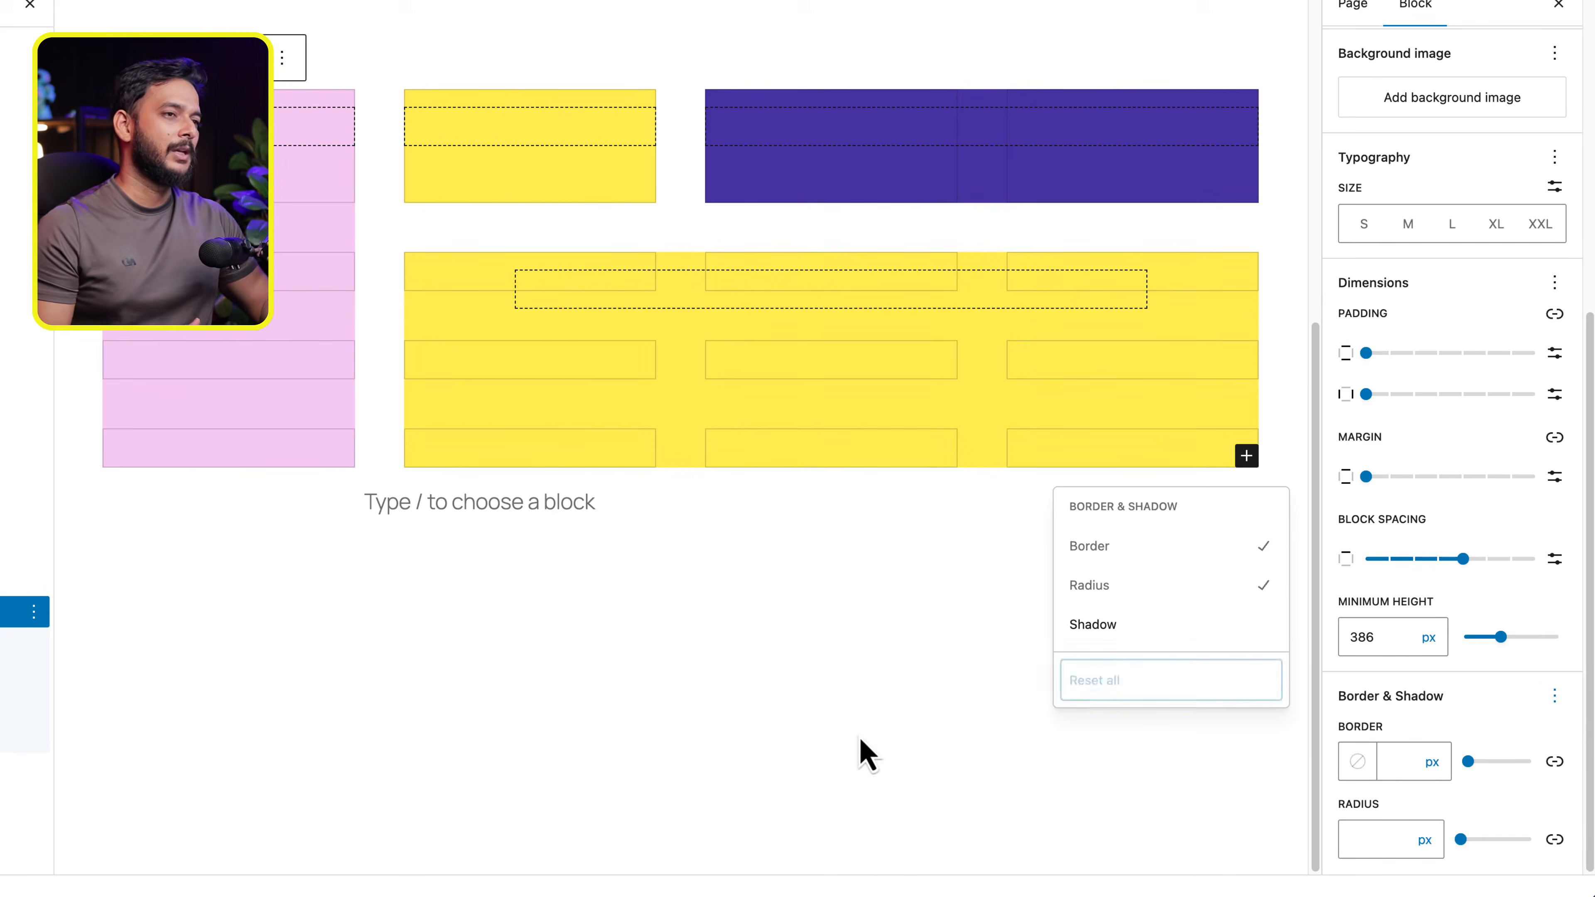
{"action": "left_click", "coordinate": [860, 736]}
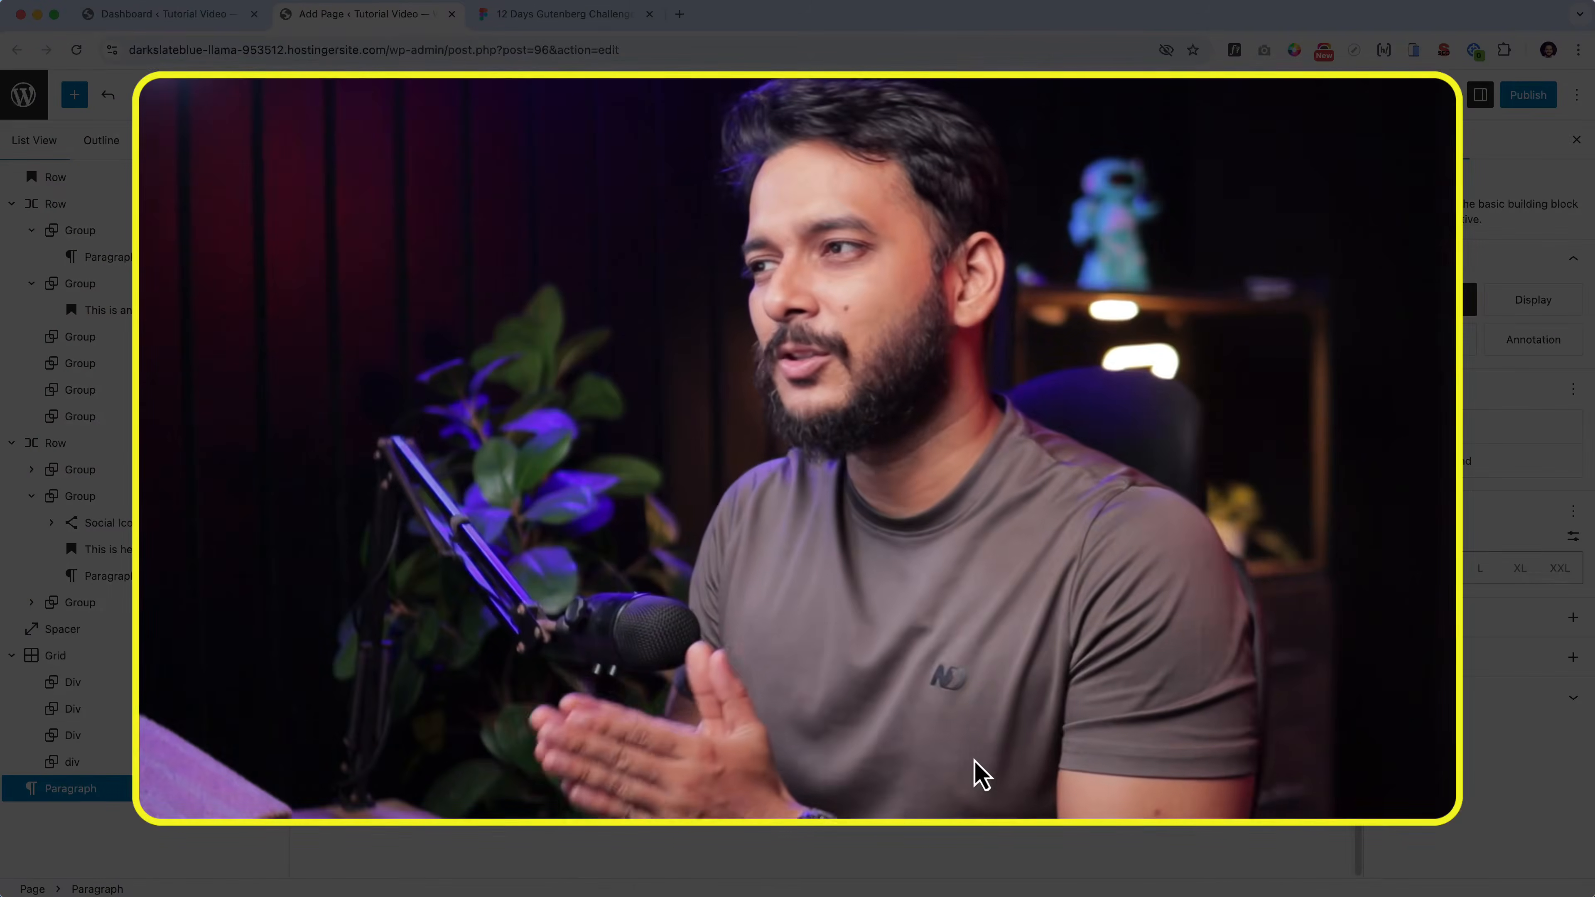